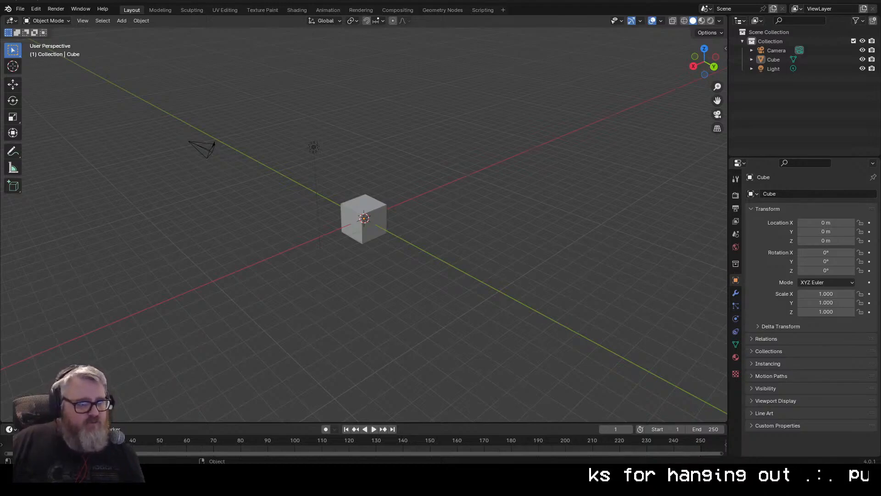
Switch to Discord and find the example media in the Geometric Shapes v2 with new Hi-Res Fix post.
left_click_drag(0, 77, 353, 76)
double_click(353, 76)
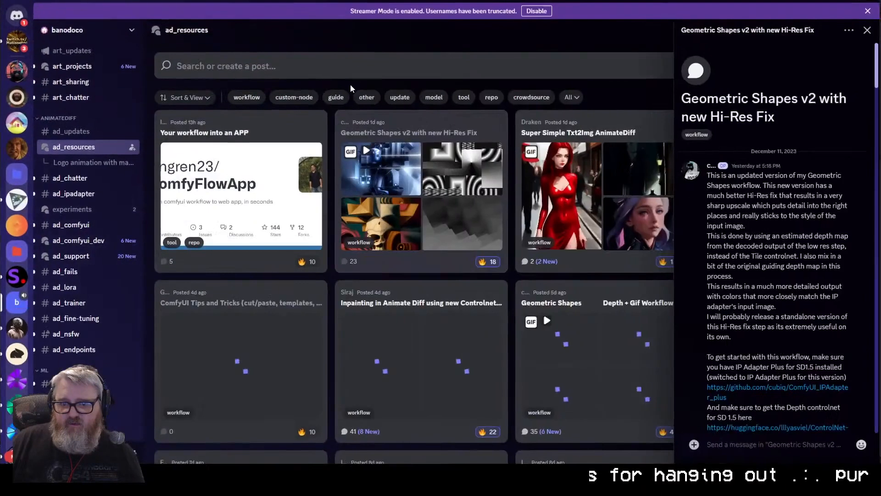
scroll(622, 202, "down", 10)
scroll(597, 206, "up", 4)
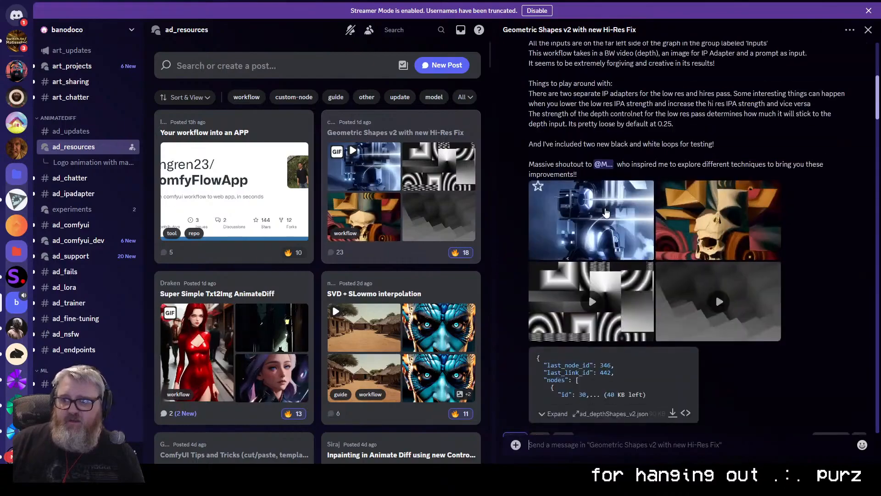
Examine the post's example images and black-and-white loops enlarged, and return to Blender.
left_click(599, 203)
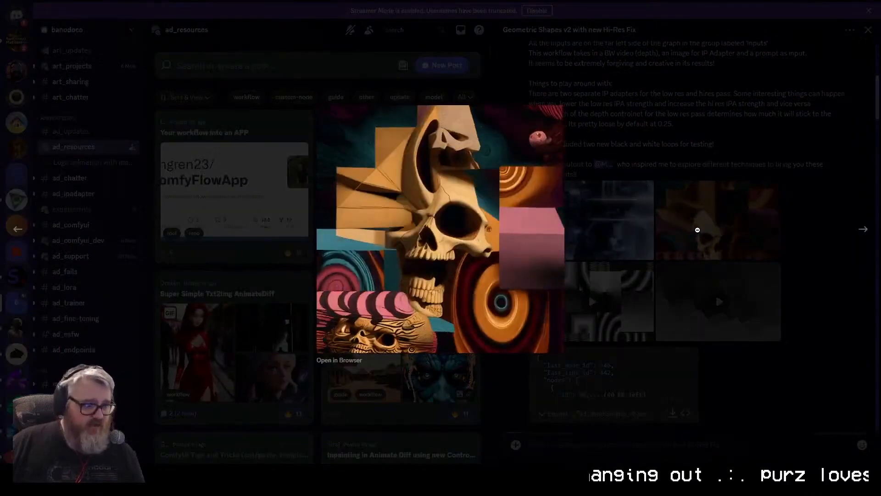
left_click(638, 280)
left_click(637, 280)
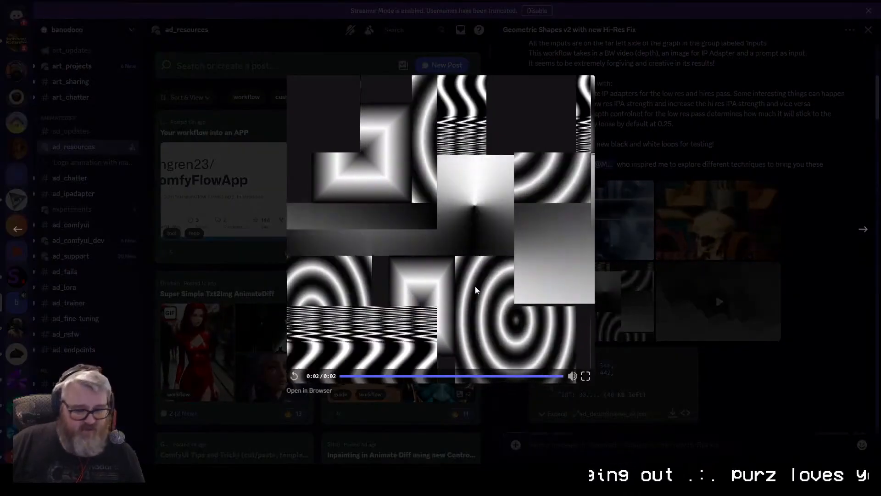
left_click(715, 293)
left_click(715, 294)
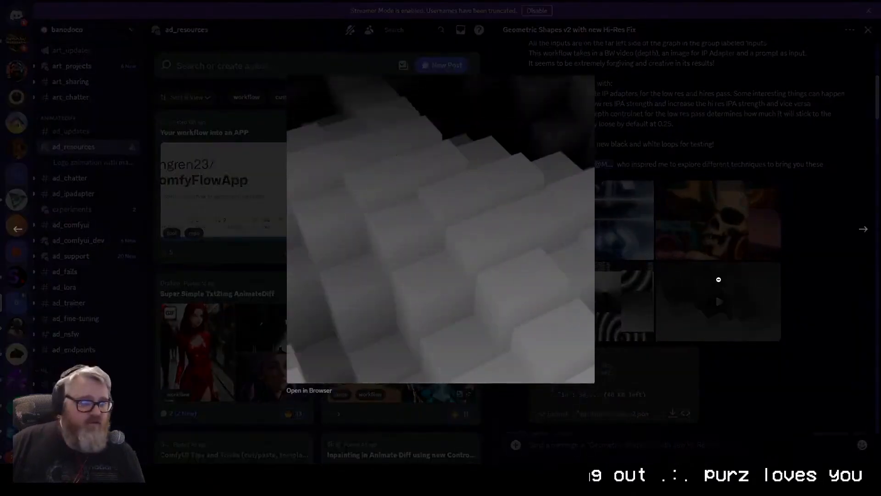
left_click(719, 279)
left_click(634, 234)
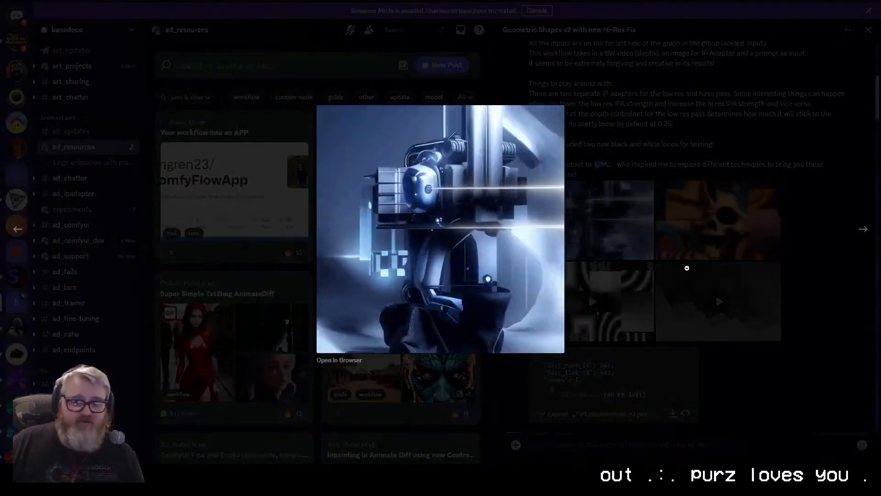
left_click(685, 239)
scroll(683, 211, "up", 6)
key("alt+Tab")
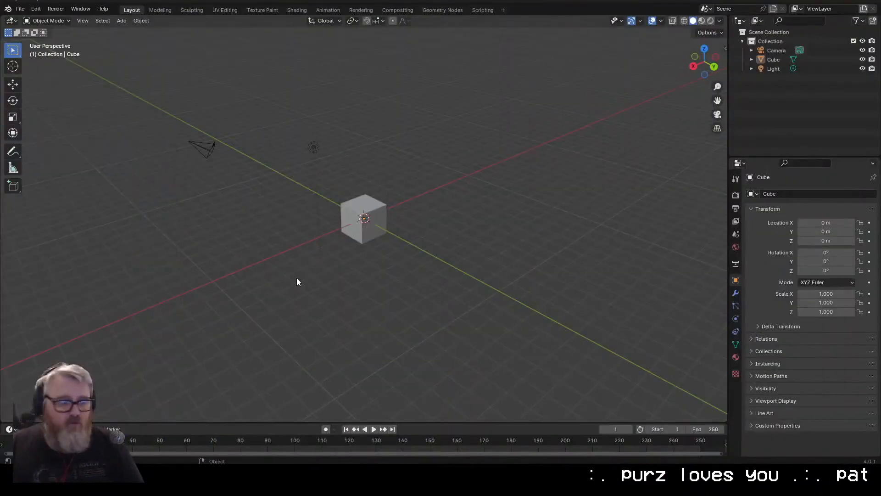
scroll(298, 279, "up", 4)
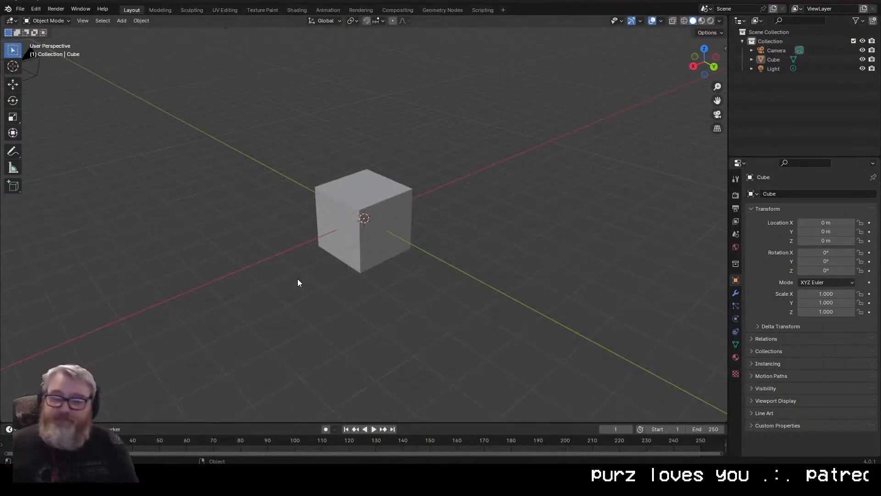
left_click(353, 261)
scroll(393, 338, "down", 6)
middle_click_drag(398, 340, 222, 256)
scroll(463, 321, "up", 6)
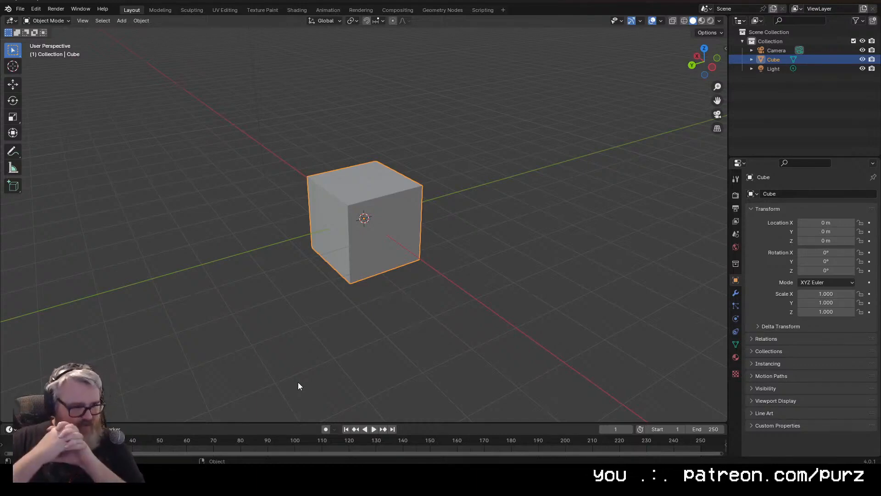
scroll(422, 248, "down", 4)
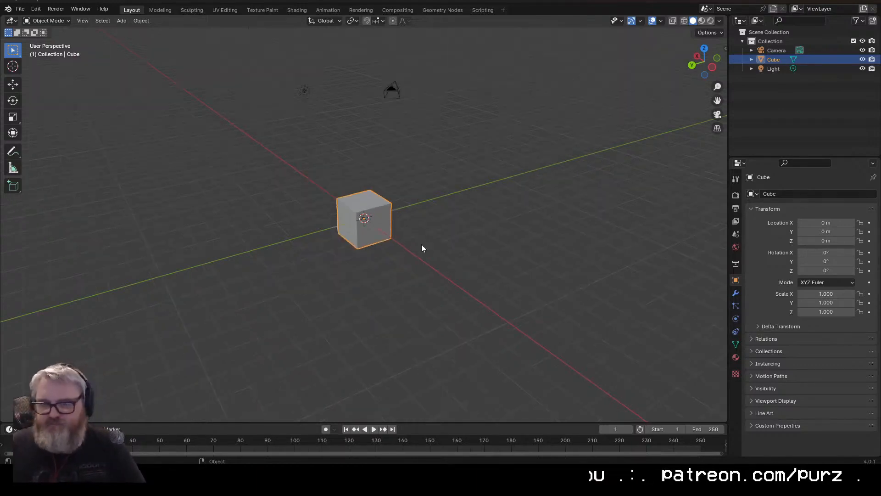
left_click(421, 244)
middle_click_drag(421, 244, 546, 276)
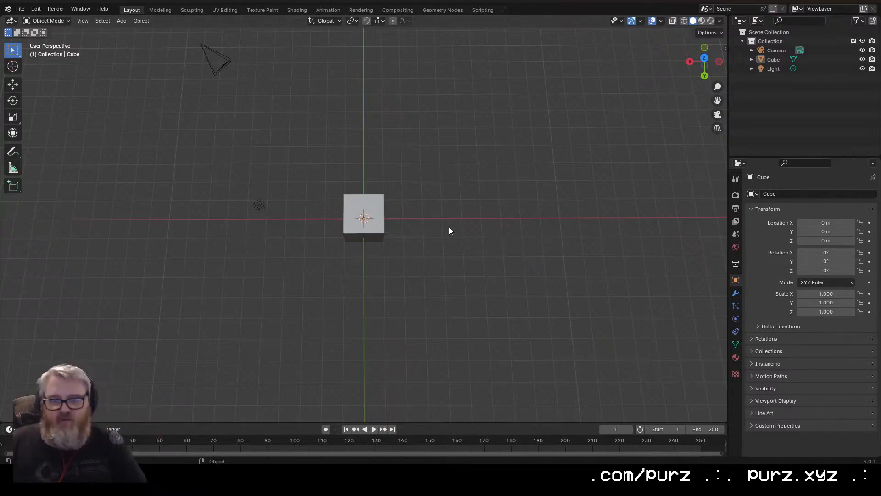
Add a Geometry Nodes modifier to the default cube.
middle_click_drag(450, 227, 435, 214)
scroll(451, 220, "up", 3)
left_click(399, 213)
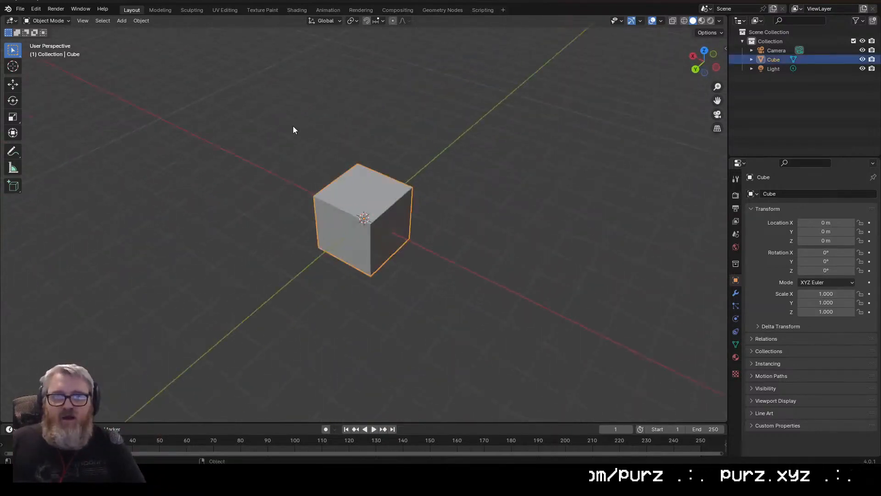
left_click(735, 292)
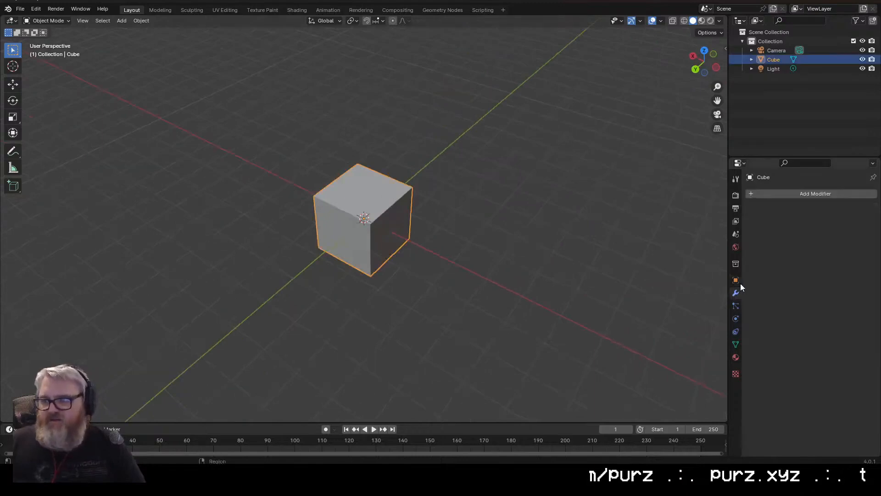
left_click(774, 196)
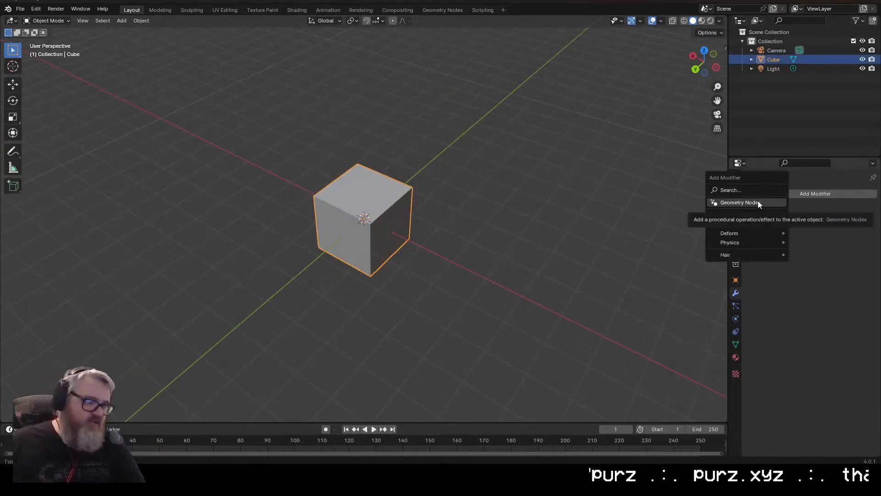
left_click(758, 202)
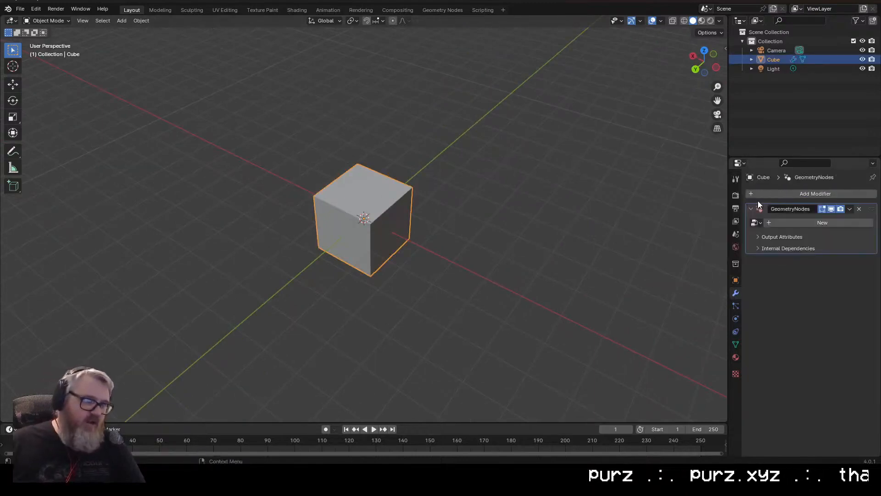
Split the 3D viewport vertically and turn the new area into a wide Geometry Node Editor without its sidebar.
left_click_drag(3, 19, 282, 92)
left_click(11, 20)
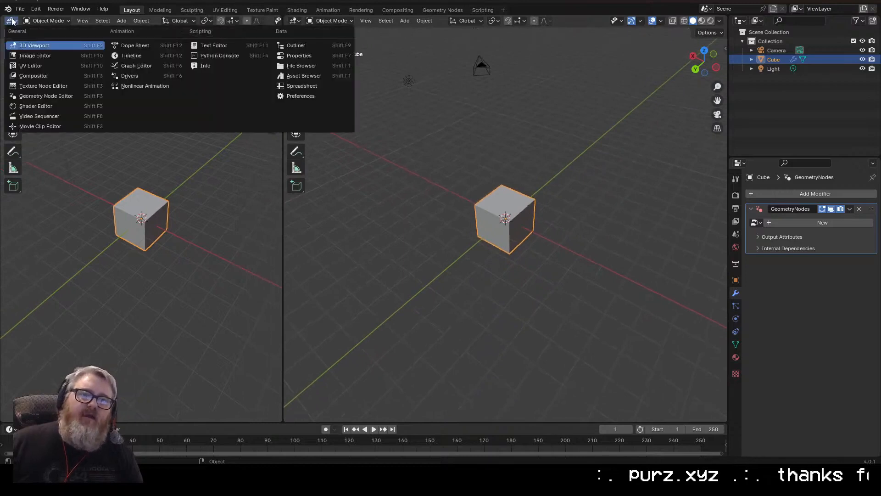
left_click(67, 95)
key("n")
left_click_drag(284, 251, 387, 251)
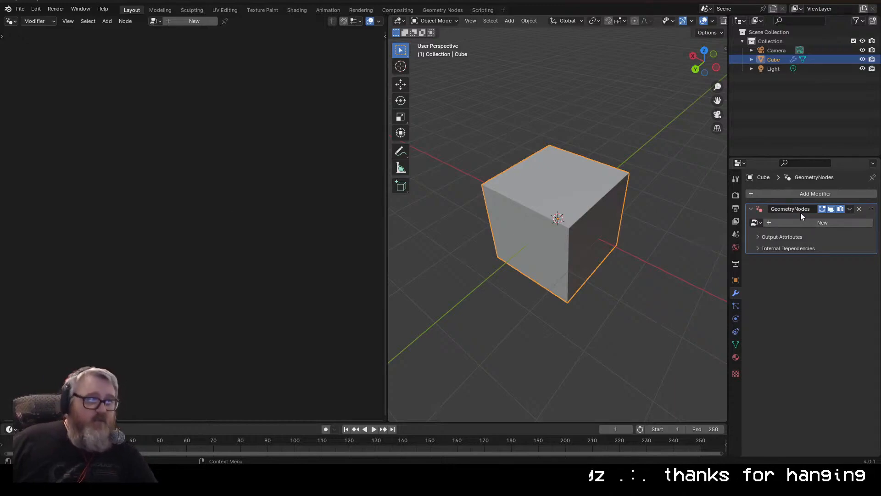
Create a new node tree for the modifier and insert a Grid node in the link to Group Output.
left_click(789, 223)
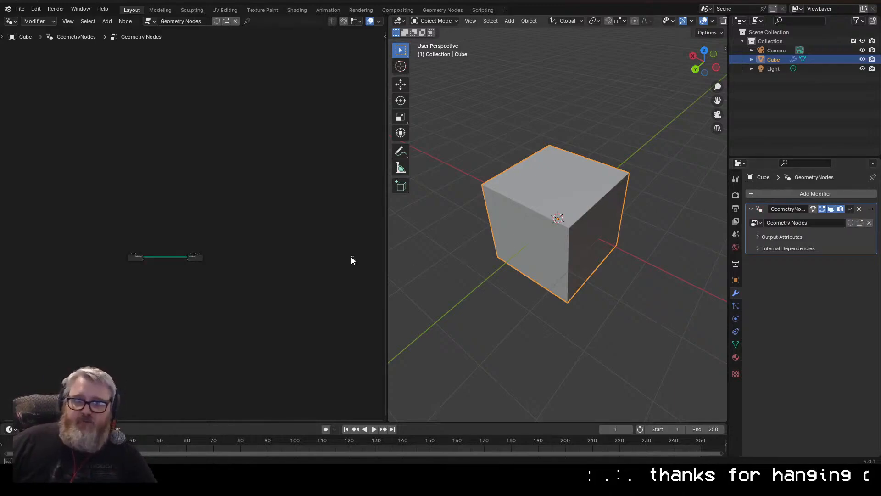
key("Home")
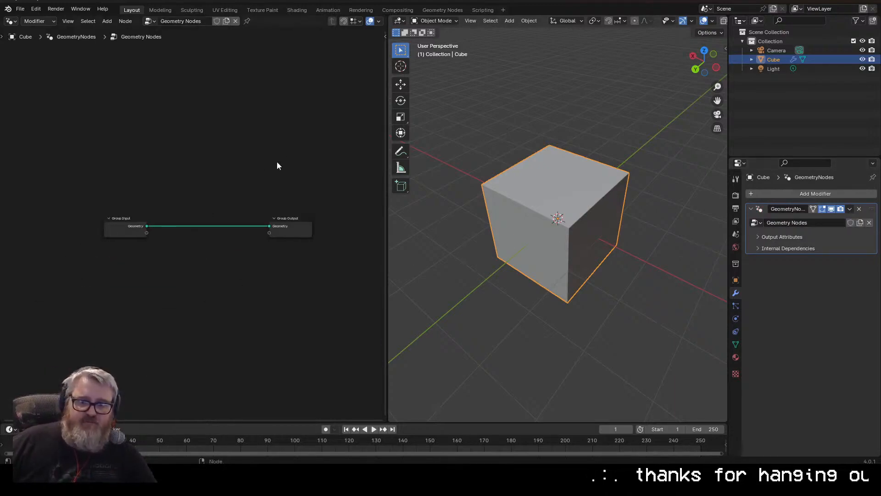
key("shift+a")
left_click(246, 276)
type("grid")
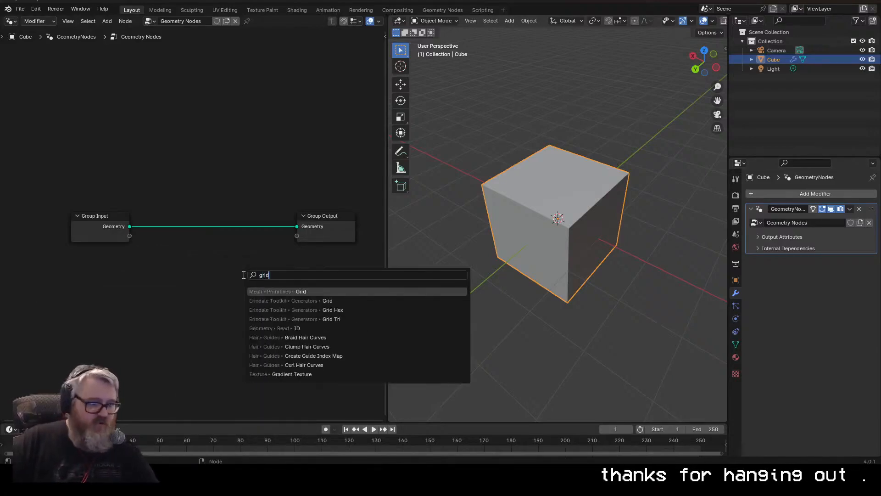
key("Return")
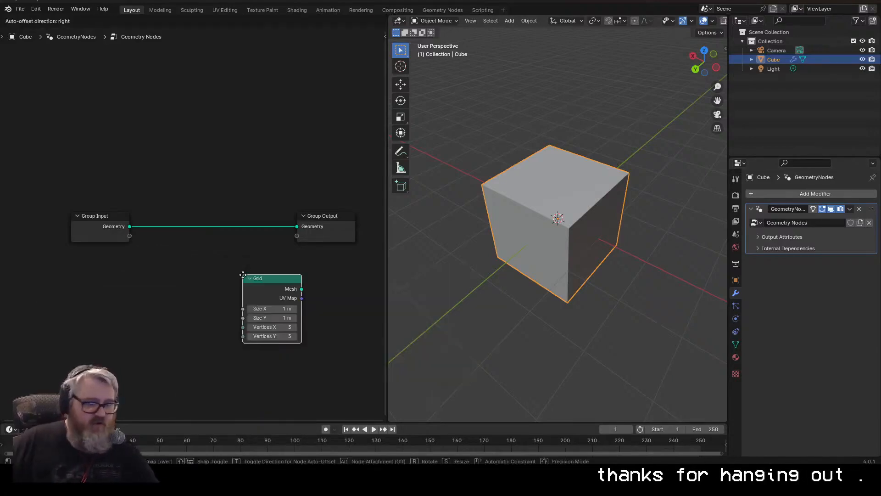
left_click(153, 205)
scroll(531, 255, "up", 8)
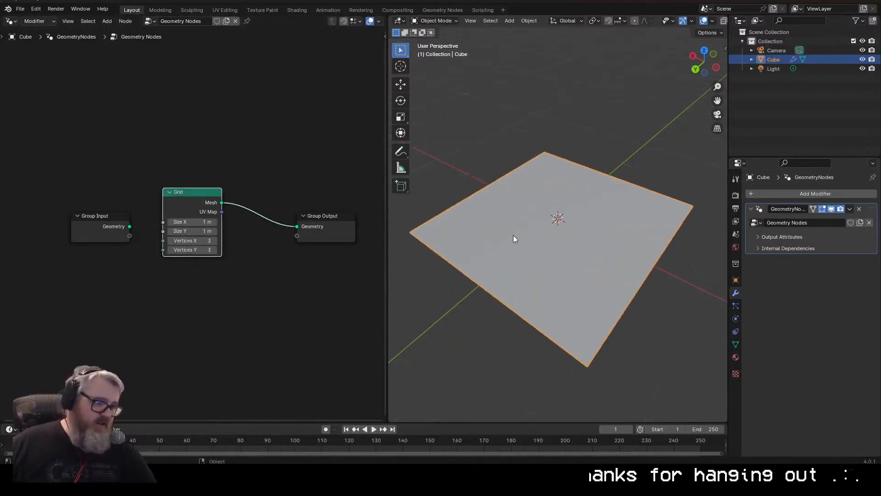
scroll(463, 285, "down", 2)
left_click(281, 287)
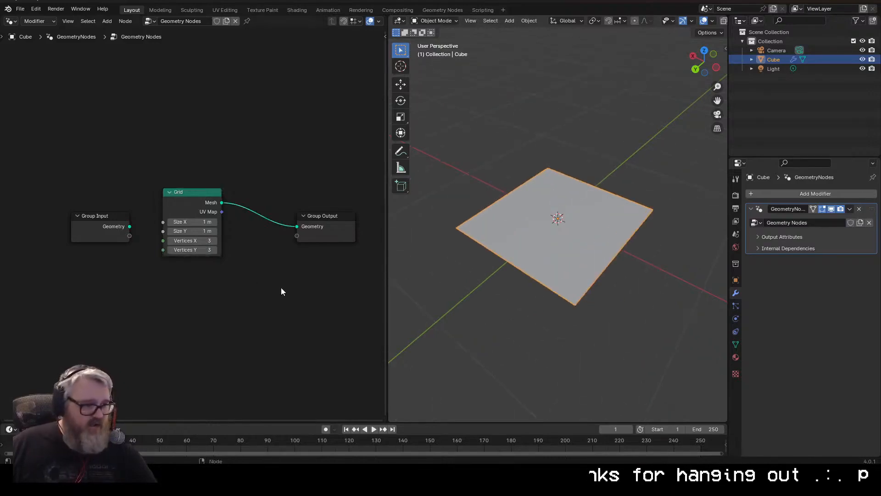
Insert a Distribute Points on Faces node between the Grid node and Group Output.
key("shift+a")
type("distribu")
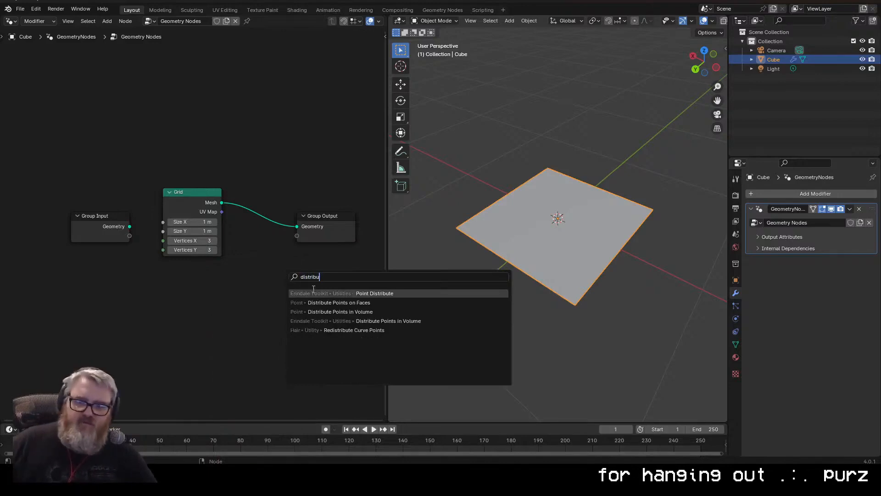
left_click(330, 302)
left_click(227, 292)
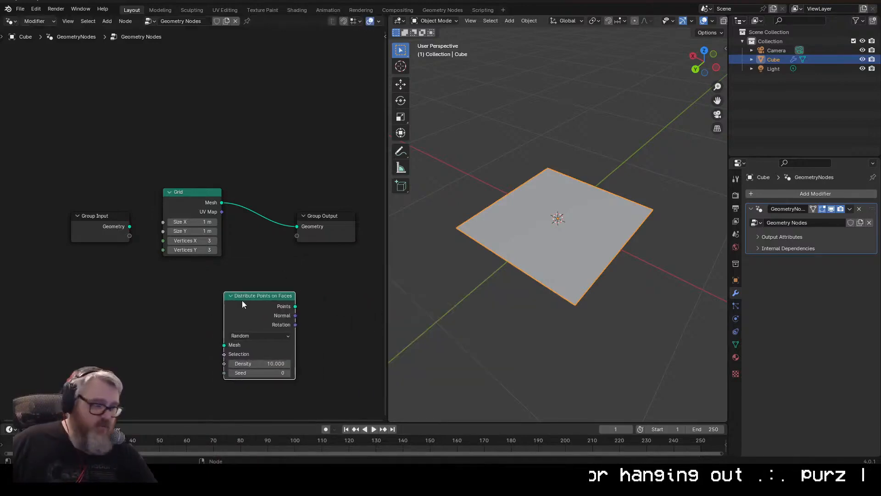
scroll(269, 331, "up", 2)
left_click_drag(268, 331, 311, 196)
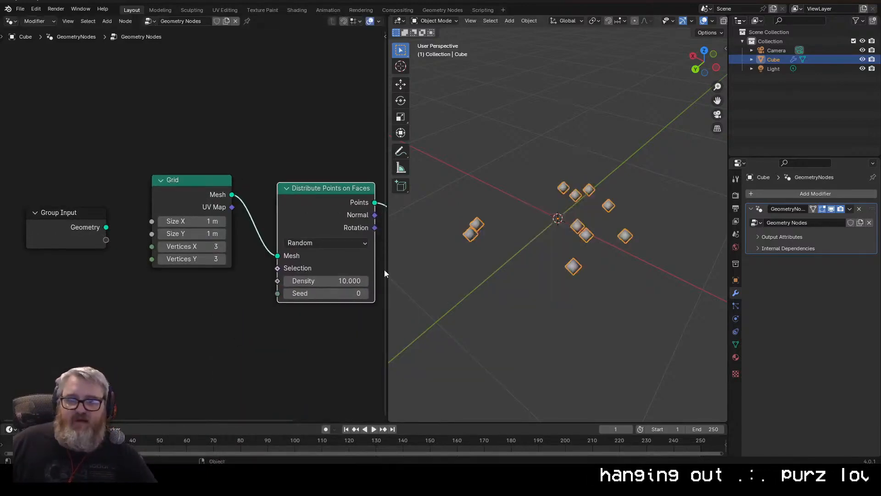
middle_click_drag(348, 281, 234, 260)
Try a density of 62.2 and seed 149 on Distribute Points on Faces and inspect the scattered points.
left_click_drag(212, 260, 487, 283)
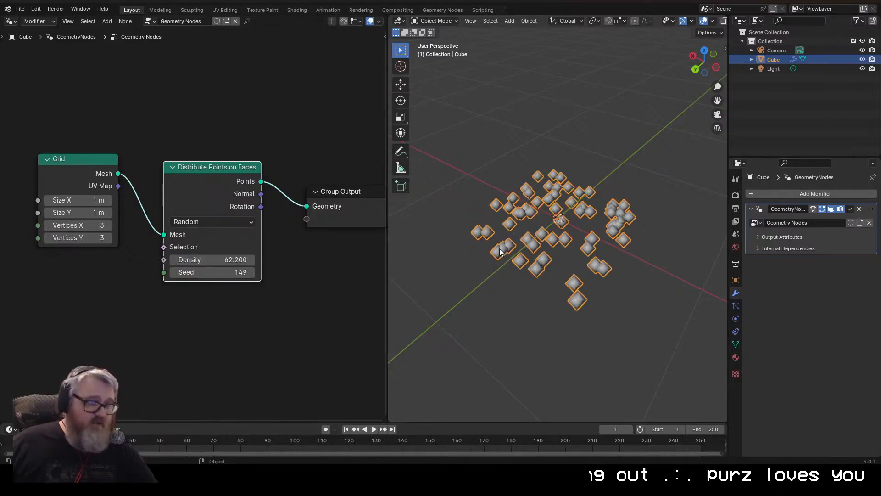
scroll(495, 266, "down", 2)
middle_click_drag(495, 266, 548, 287)
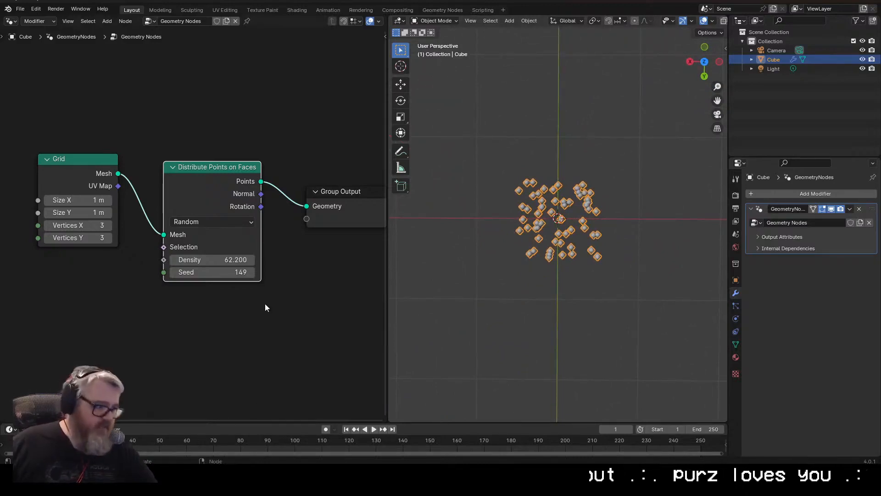
left_click(423, 310)
scroll(513, 257, "up", 5)
middle_click_drag(543, 237, 538, 189)
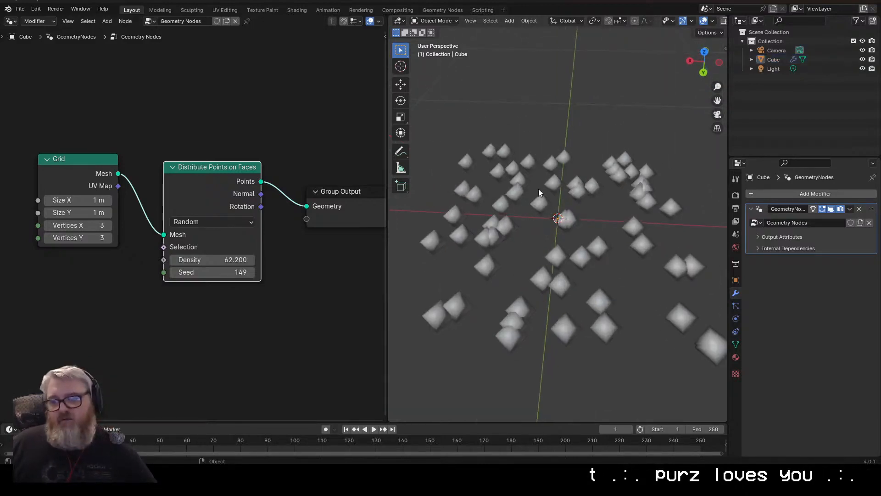
Set the Distribute Points on Faces density to 10 and the seed to 1.
double_click(212, 260)
type("10")
key("Return")
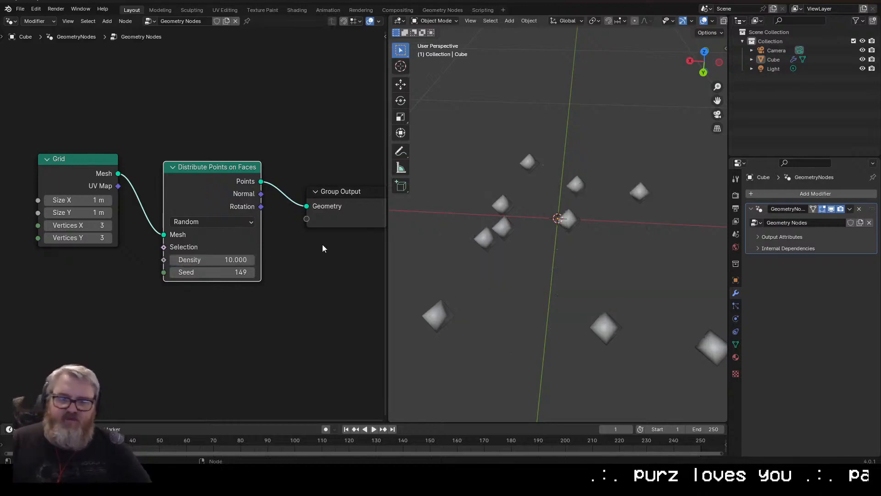
double_click(241, 272)
type("1")
key("Return")
scroll(486, 360, "down", 6)
middle_click_drag(486, 360, 436, 372)
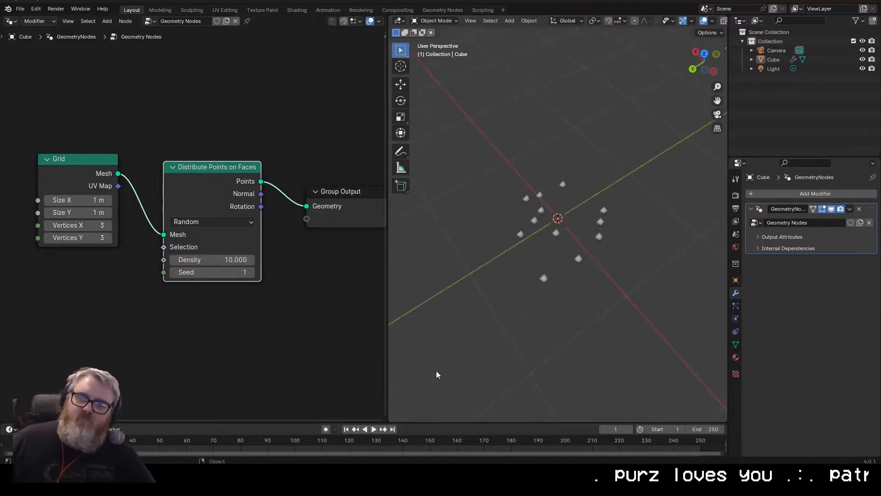
scroll(590, 305, "down", 3)
scroll(590, 305, "up", 3)
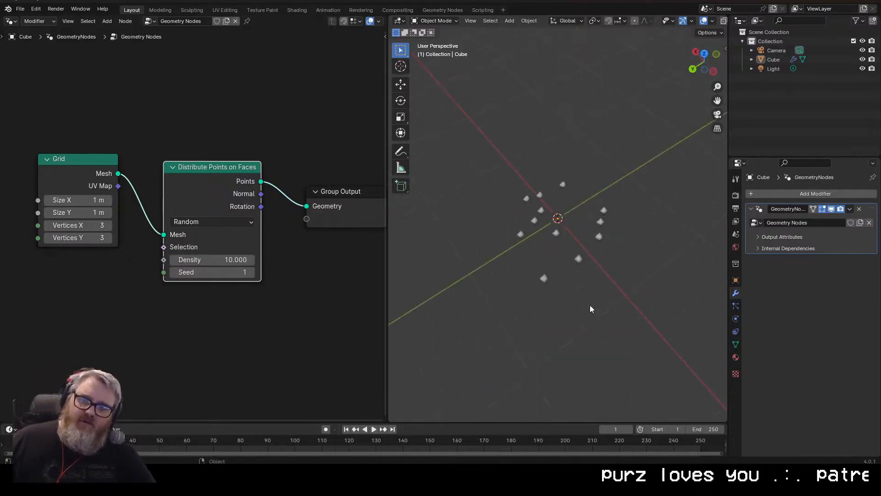
Add a mesh plane to the scene at the world origin.
left_click(604, 223)
key("shift+a")
key("shift+a")
mouse_move(611, 183)
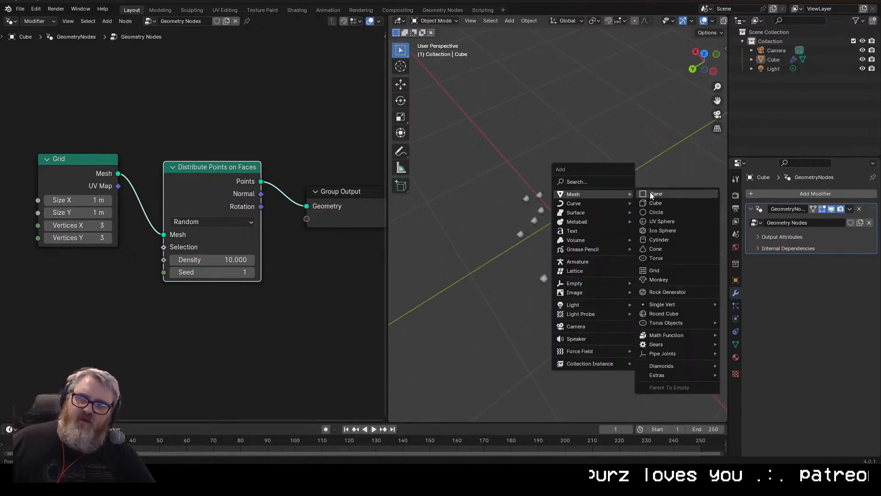
left_click(652, 194)
scroll(607, 270, "down", 6)
middle_click_drag(607, 275, 665, 290)
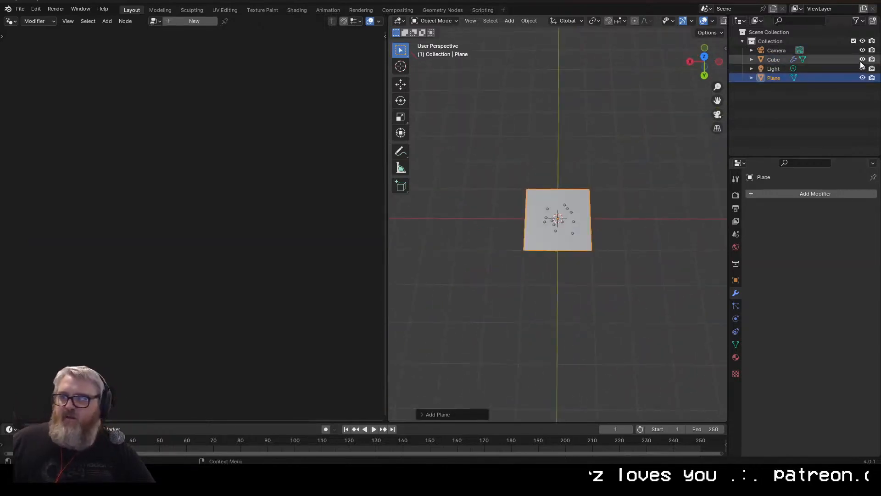
Hide the cube in the viewport and rename it Point Cloud.
left_click(861, 59)
double_click(775, 60)
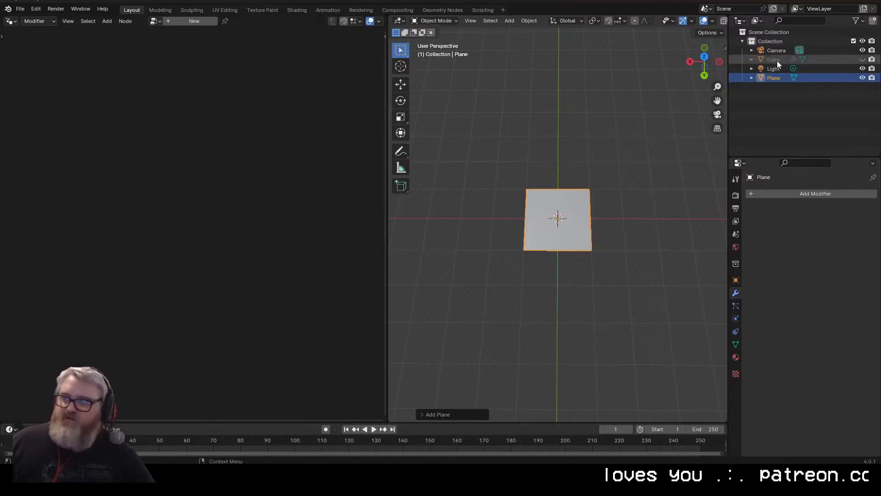
type("Po")
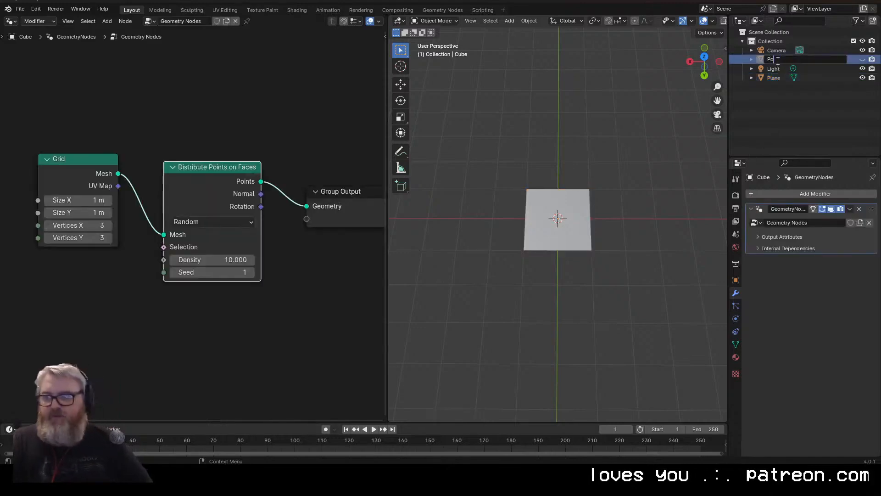
type("int Cloud")
key("Return")
Rename the plane object as Shader.
double_click(778, 69)
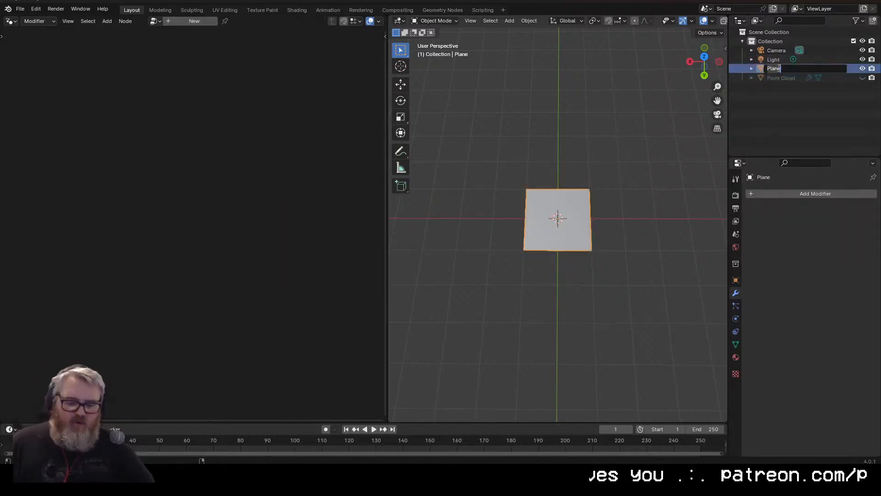
type("Sha")
key("Return")
right_click(779, 78)
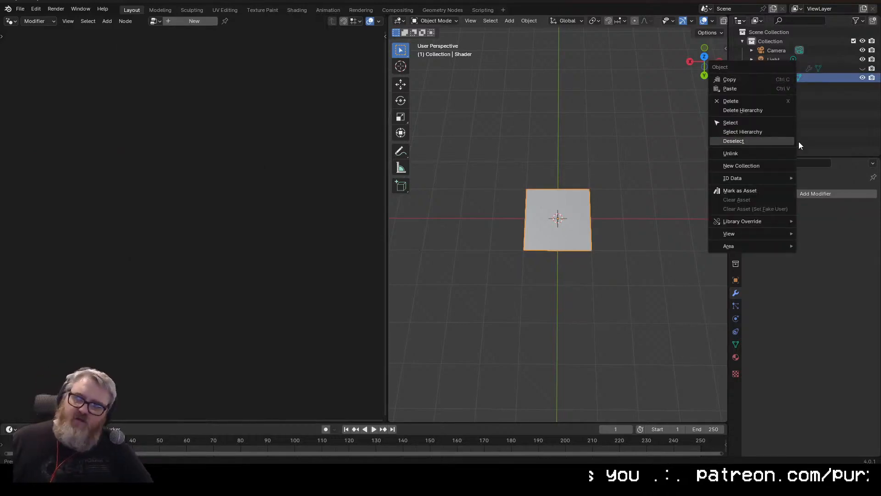
left_click(660, 104)
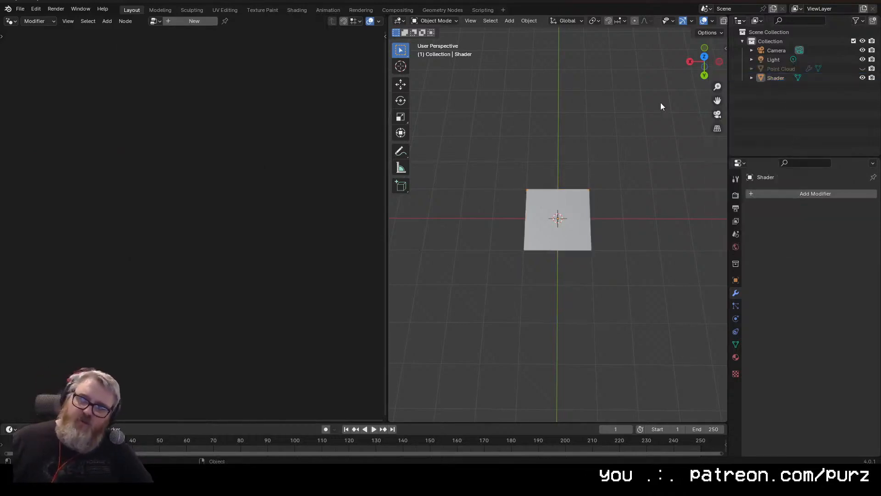
Move the Shader plane into a new collection named Shaders.
left_click(767, 77)
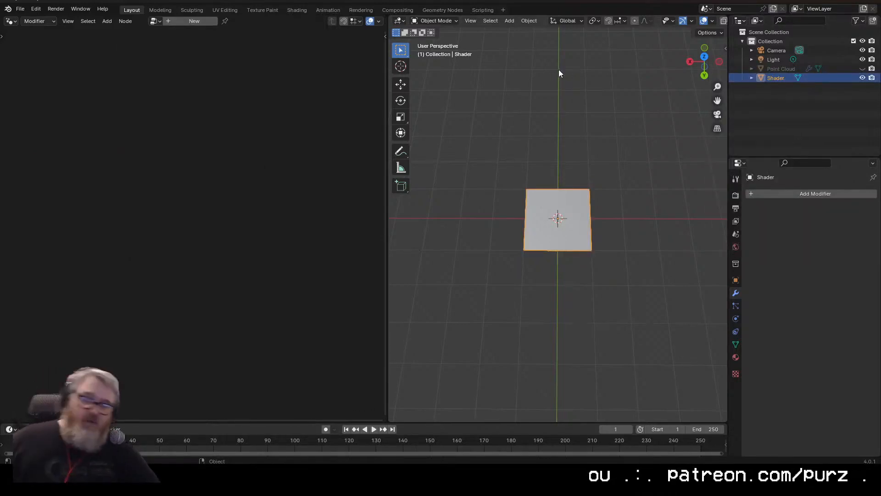
key("m")
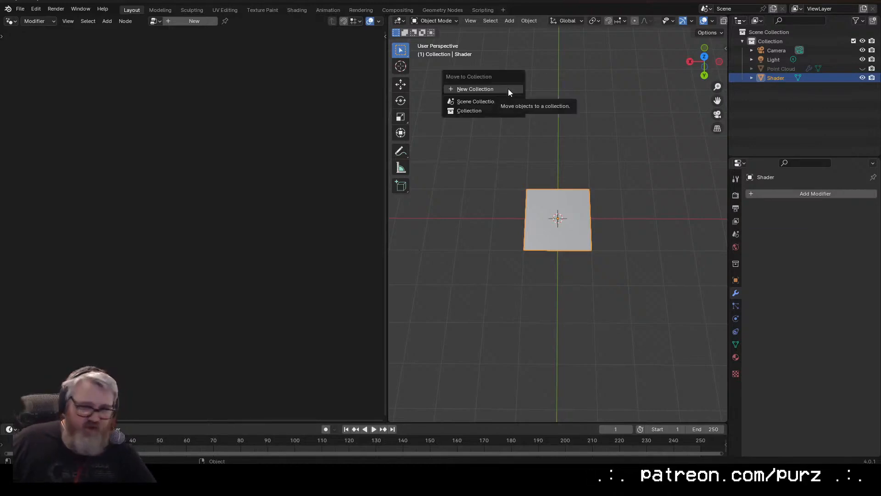
left_click(508, 89)
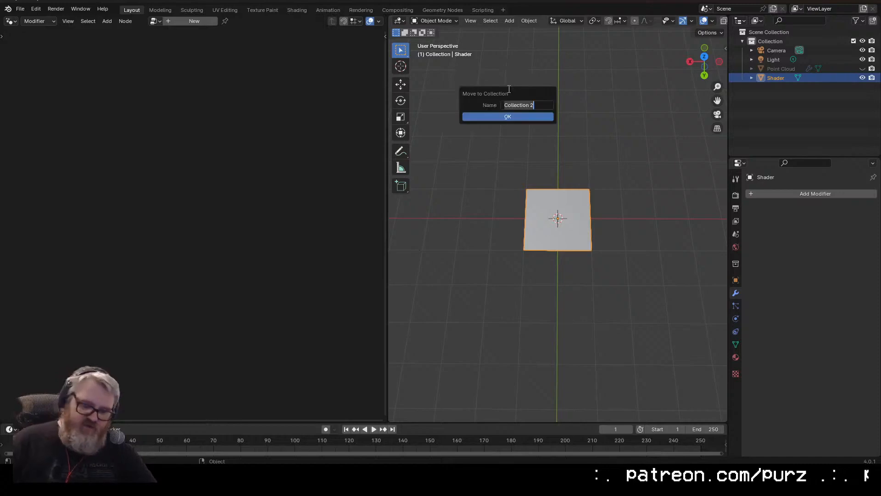
key("Return")
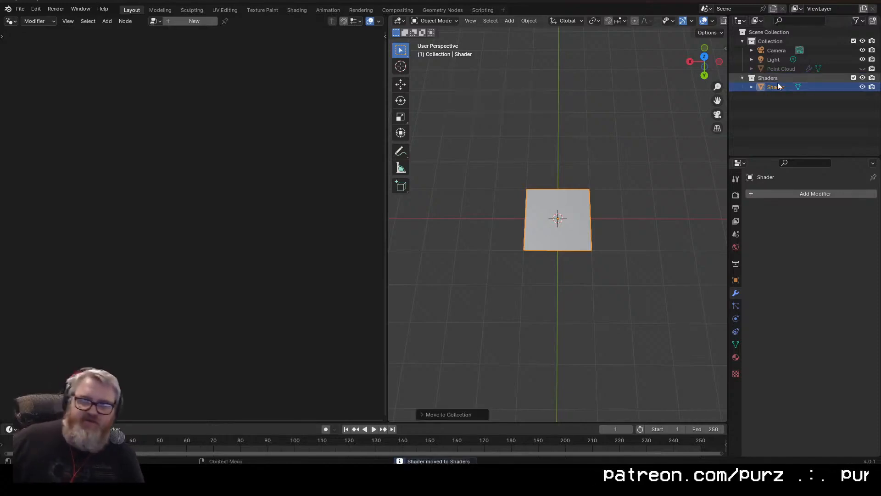
Switch the Shaders collection off and on in the view layer to check how it isolates the plane.
left_click(853, 77)
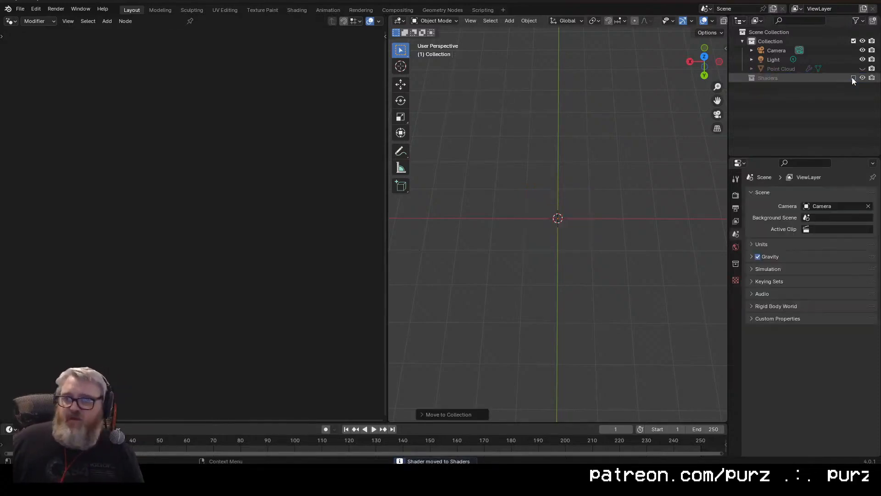
left_click(853, 78)
left_click(853, 78)
left_click(853, 77)
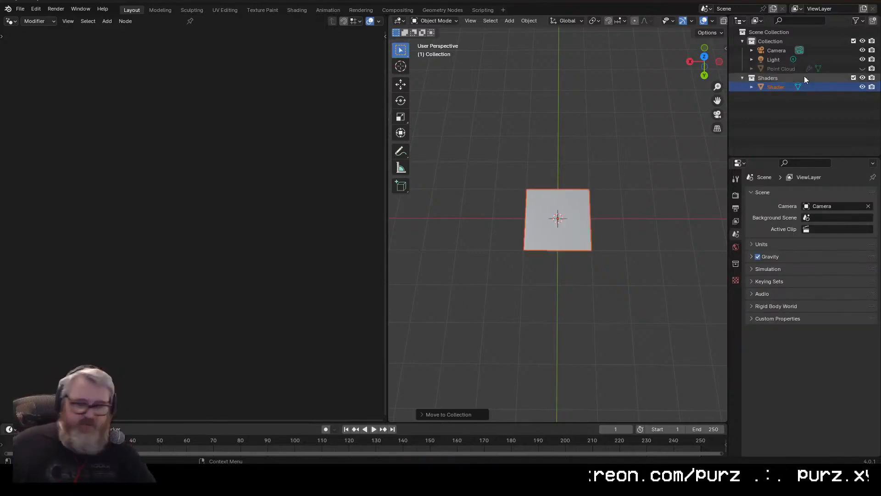
Reset the camera's location and rotation to 0 on all axes.
left_click(704, 56)
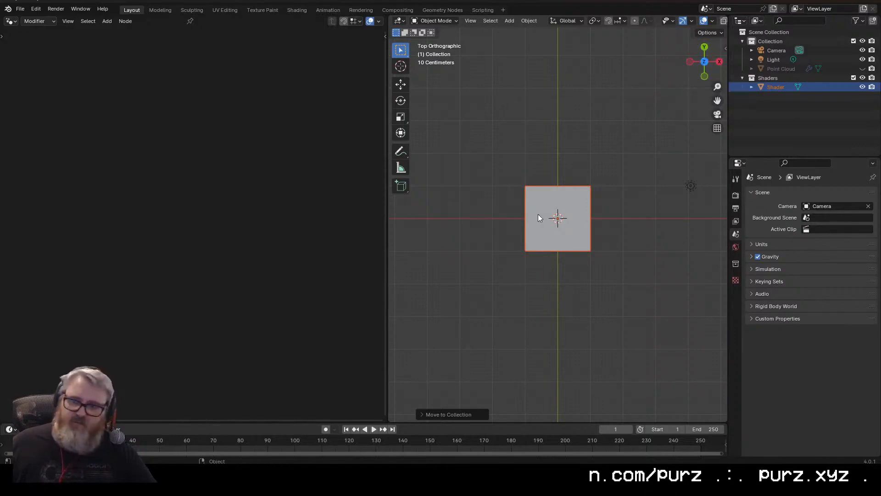
scroll(604, 246, "up", 5)
scroll(604, 248, "down", 5)
left_click(766, 52)
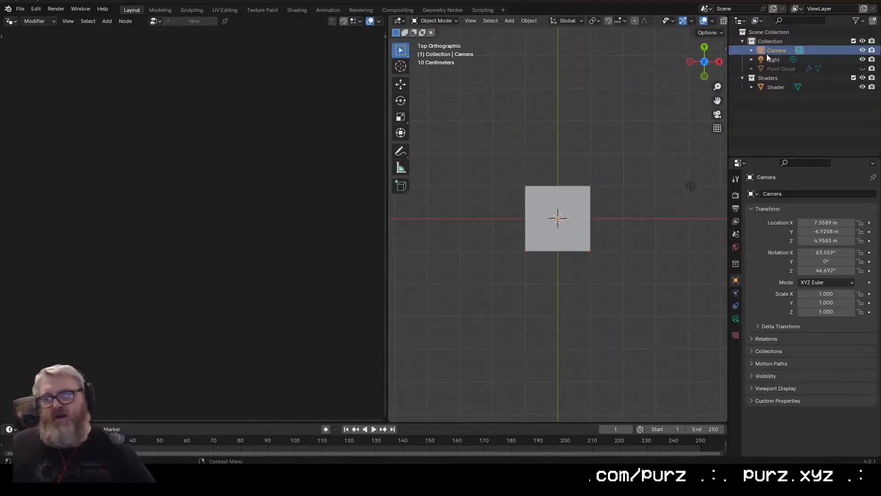
left_click_drag(818, 222, 822, 270)
type("0")
key("Return")
type("0")
key("Return")
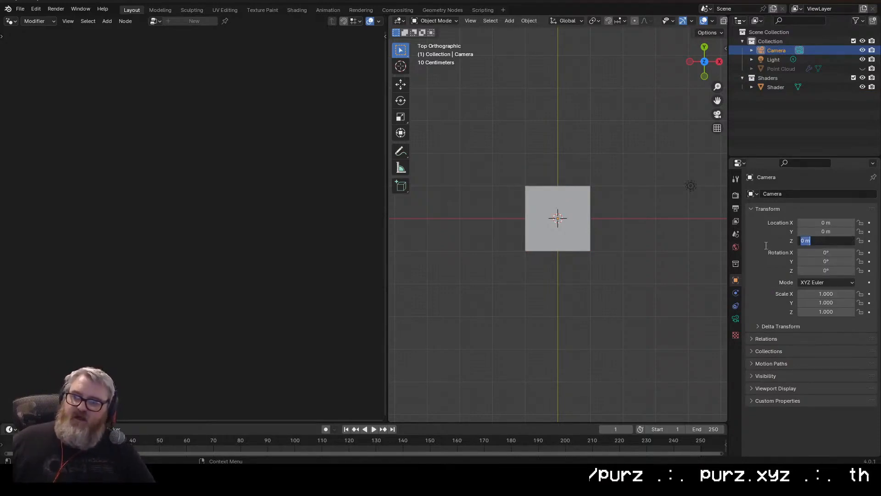
Set the camera's Z location to 4 m and check its position above the plane.
type("4")
key("Return")
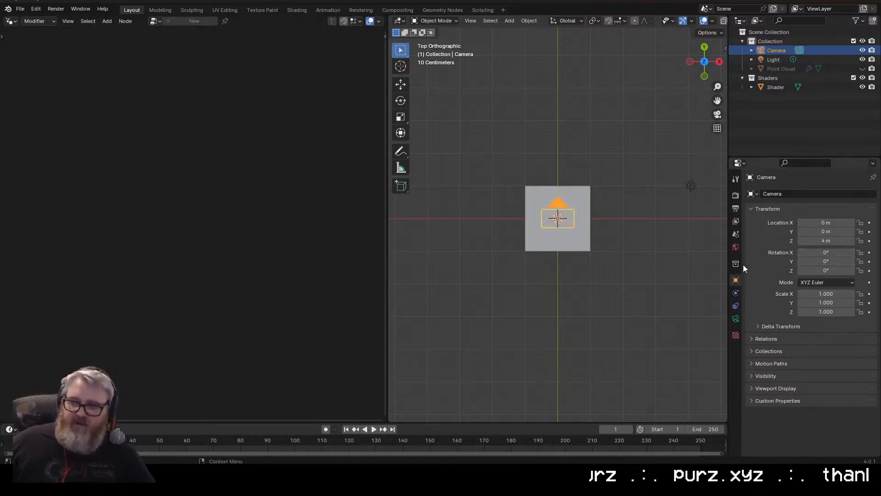
middle_click_drag(654, 208, 718, 219)
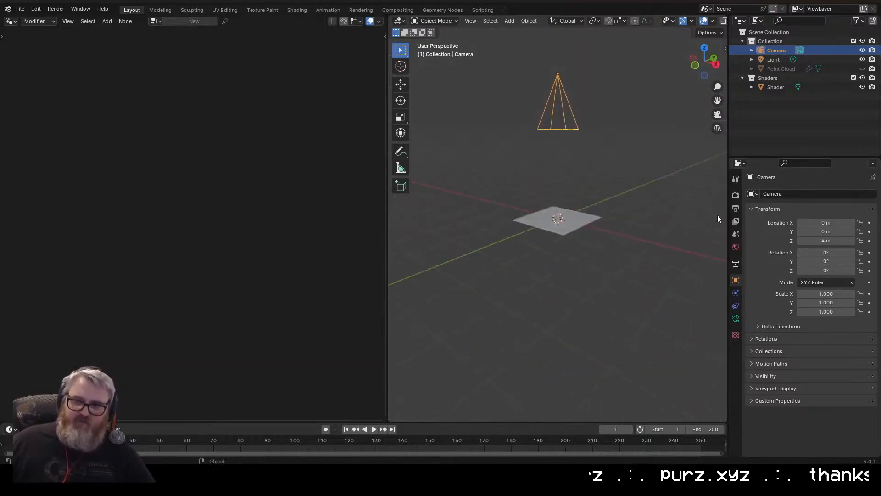
left_click_drag(821, 239, 793, 239)
key("Return")
Change the camera's lens type to Orthographic with an orthographic scale of 2.
left_click(735, 318)
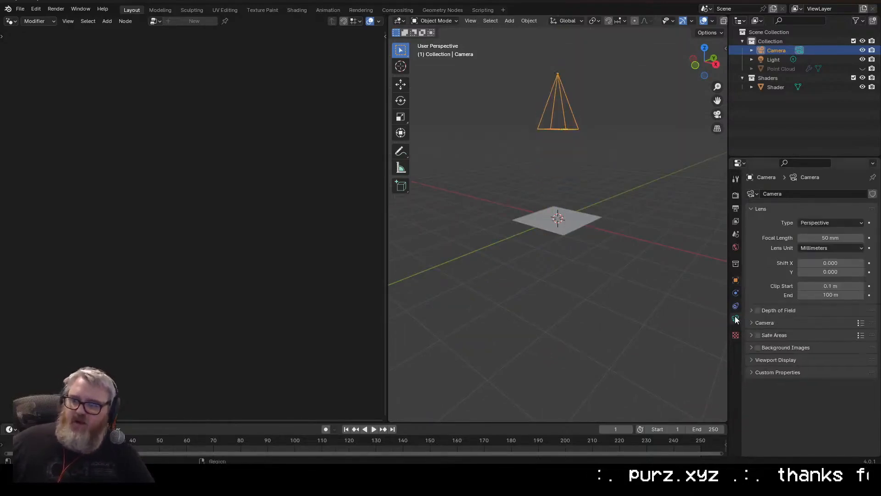
left_click(819, 225)
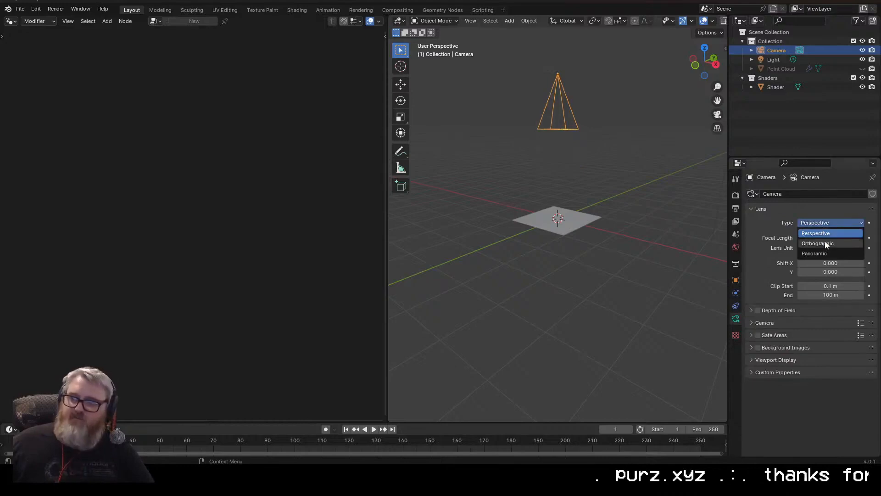
left_click(825, 236)
left_click(825, 239)
type("2")
key("Return")
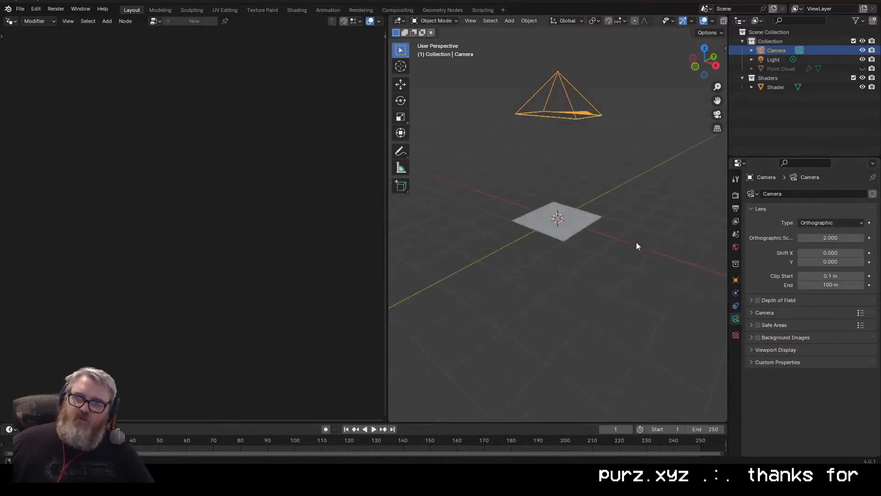
Set the render output resolution to 1080 × 1080 px so the camera frame is square.
middle_click_drag(636, 241, 718, 163)
left_click(705, 60)
scroll(624, 243, "up", 7)
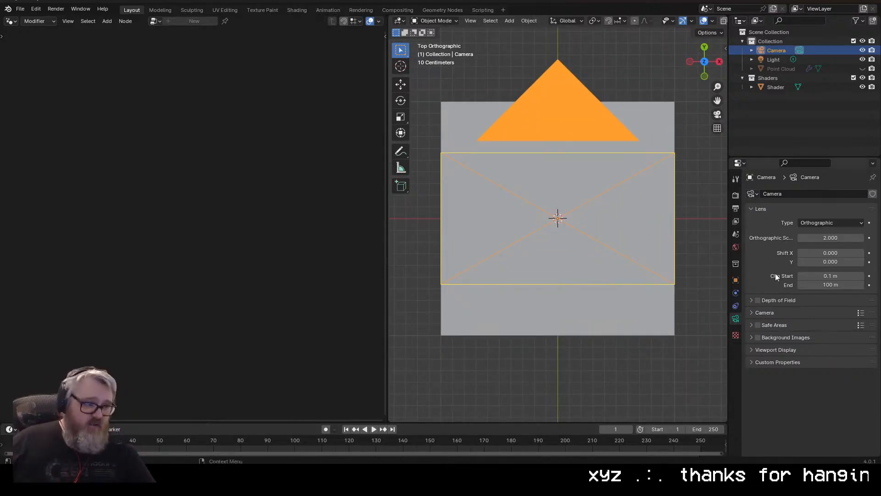
left_click(735, 208)
left_click(810, 206)
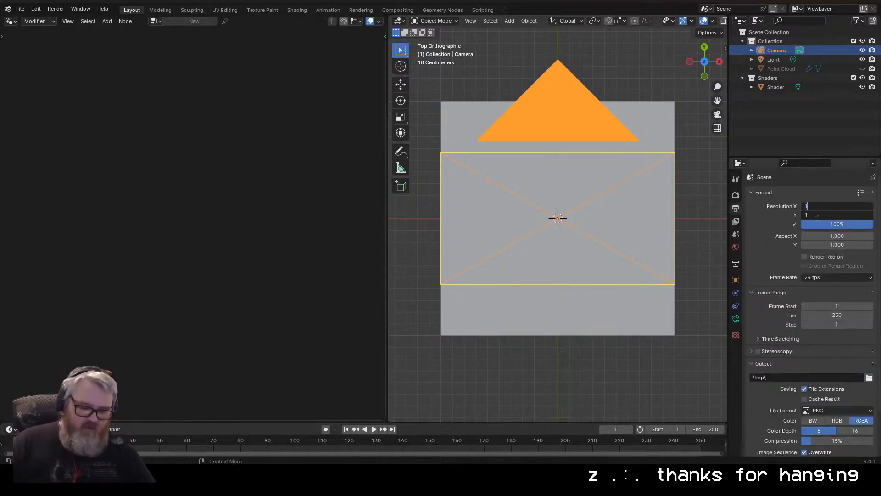
key("Return")
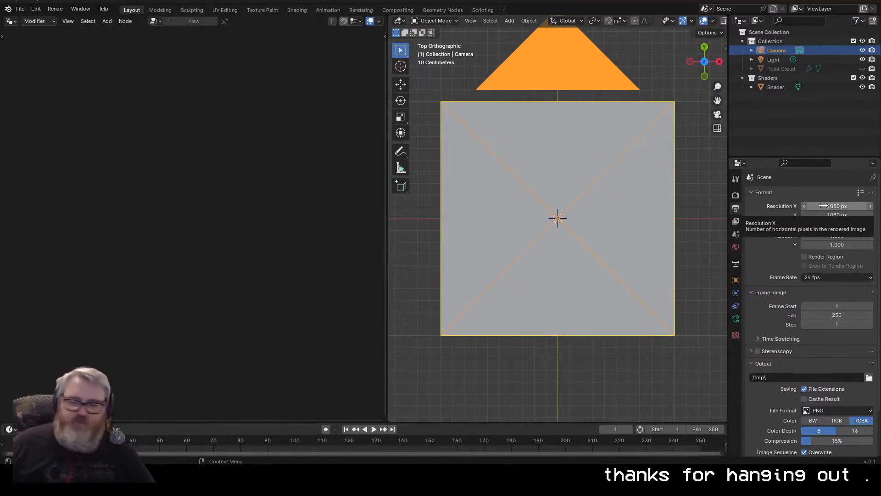
View the scene through the camera and turn off the viewport overlays.
scroll(714, 180, "down", 5)
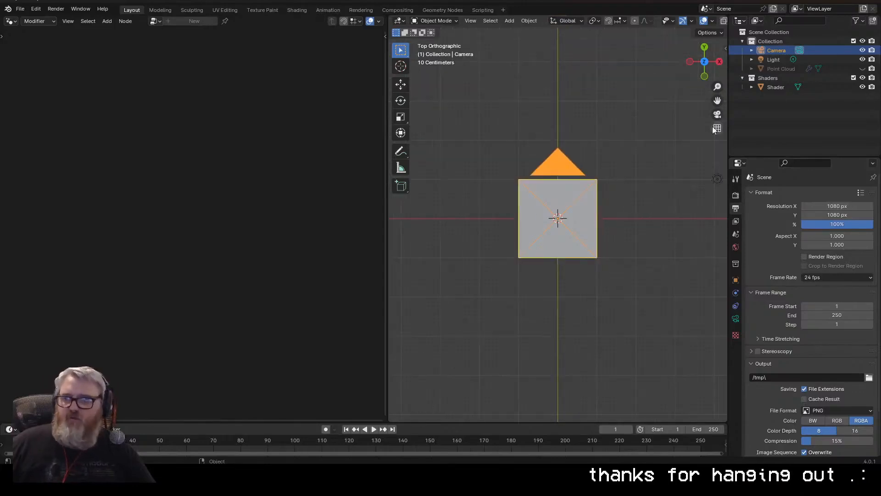
left_click(718, 114)
left_click(718, 113)
left_click(718, 113)
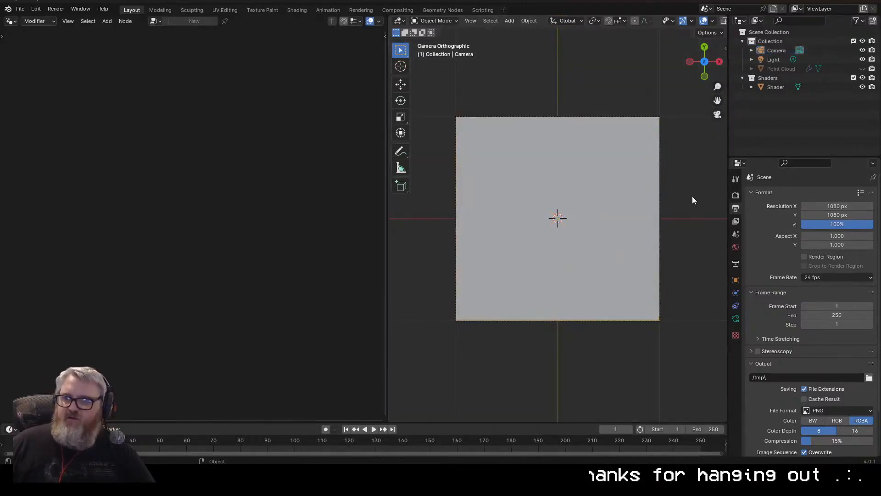
left_click(703, 21)
Set the world background color to black and display the viewport in Rendered shading.
left_click(735, 247)
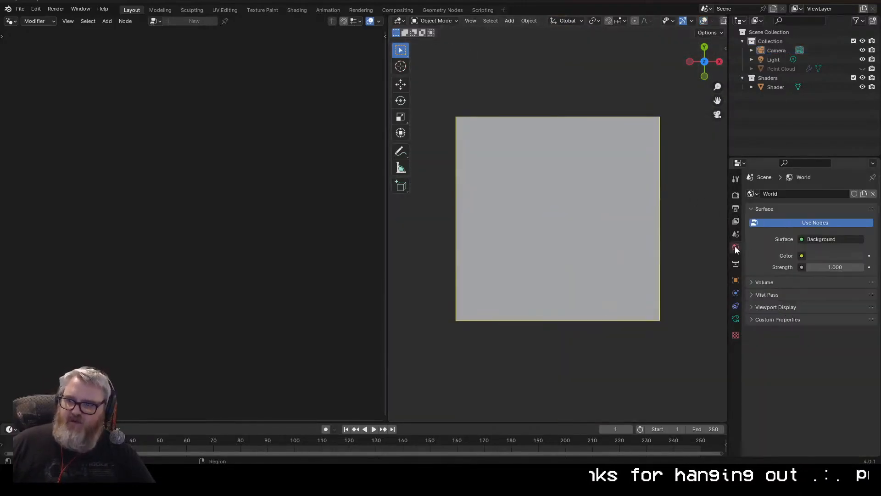
left_click(830, 256)
left_click_drag(826, 233, 776, 232)
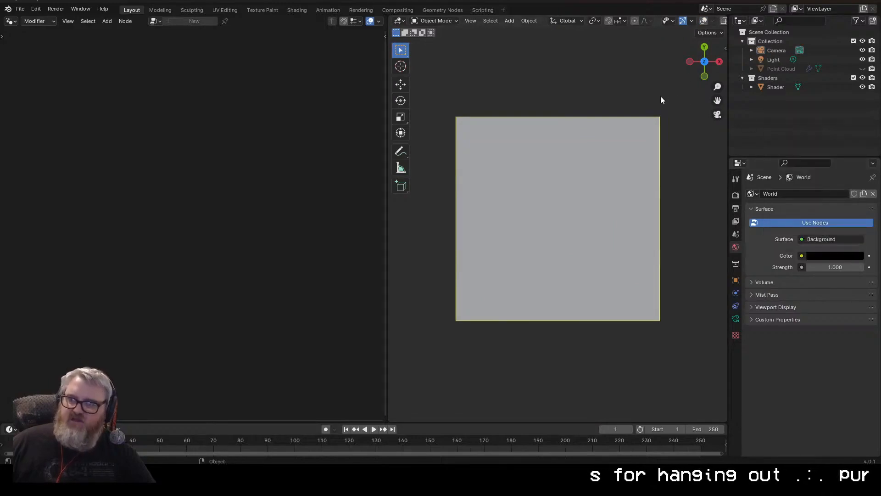
key("z")
left_click(660, 43)
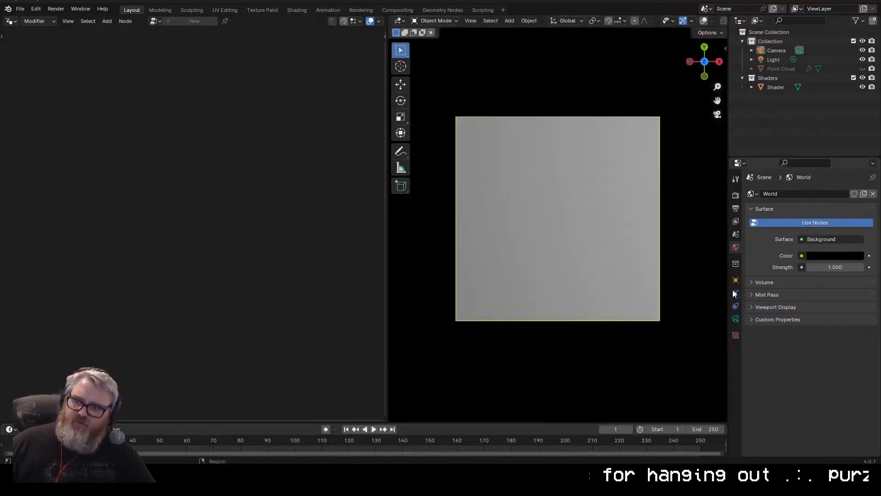
Create a new material on the Shader plane and set its surface to Emission.
left_click(778, 86)
left_click(735, 358)
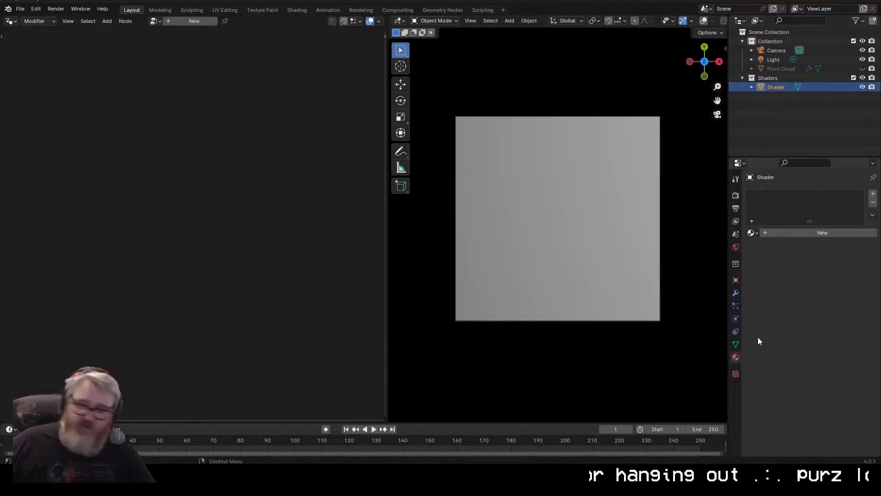
left_click(804, 232)
left_click(813, 290)
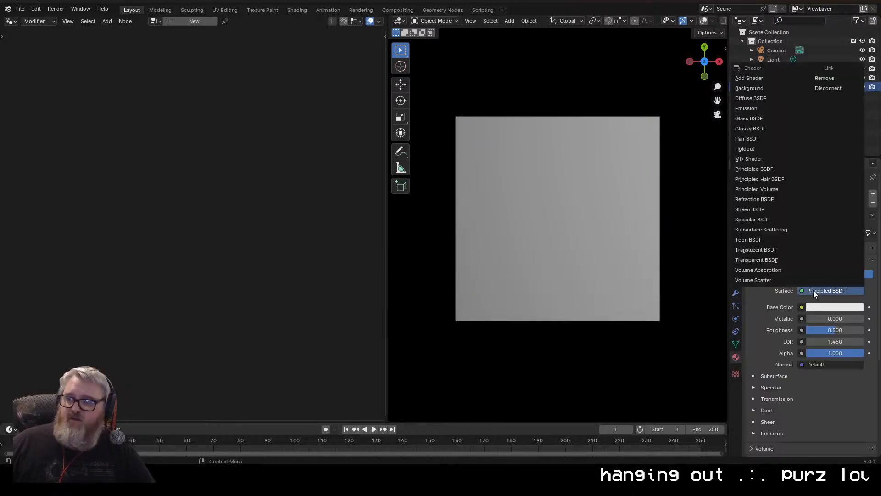
left_click(755, 107)
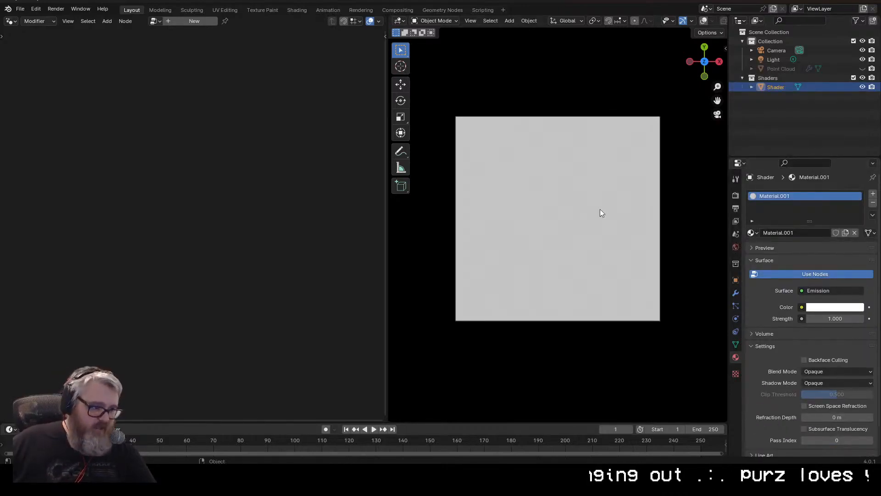
Set the color management view transform to Standard in the render settings.
left_click(736, 195)
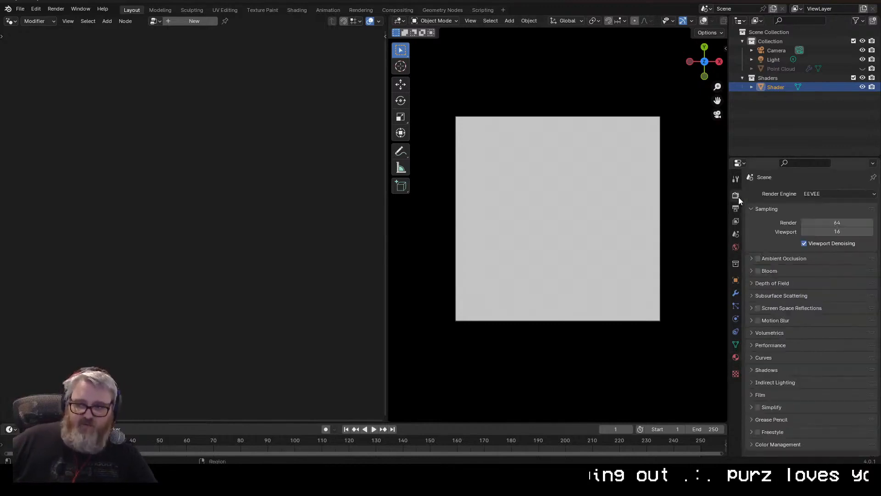
left_click(753, 443)
scroll(760, 410, "down", 5)
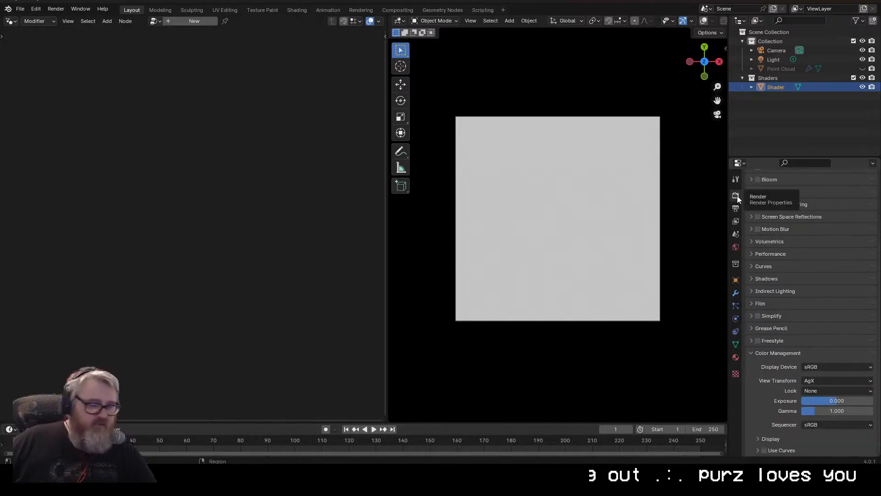
left_click(817, 381)
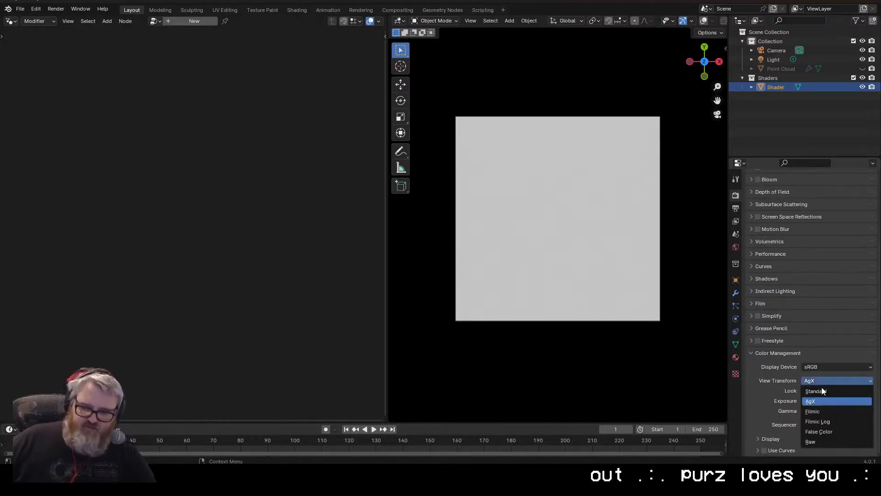
left_click(823, 390)
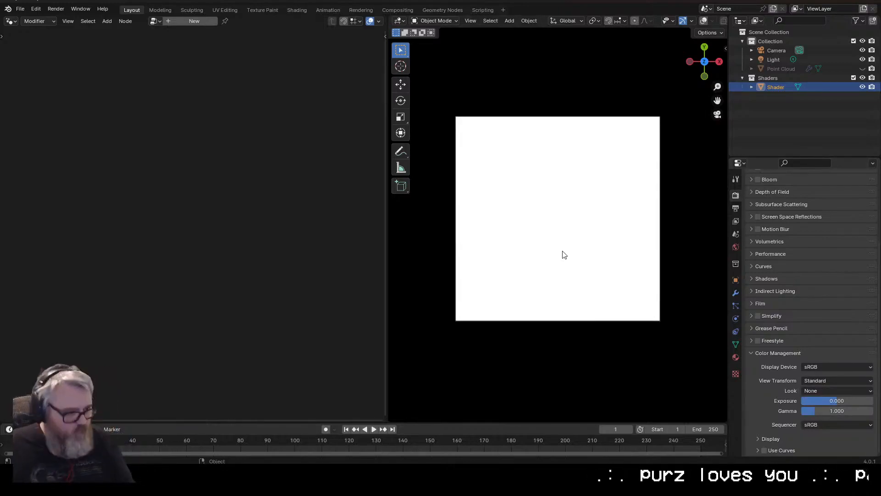
scroll(757, 211, "up", 2)
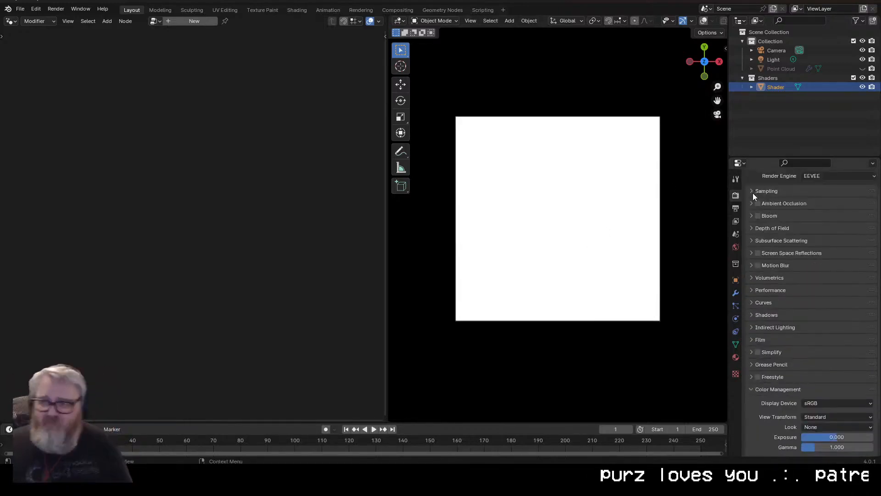
Show the Shader plane's Emission material nodes in a Shader Editor in place of the geometry nodes area.
left_click(736, 357)
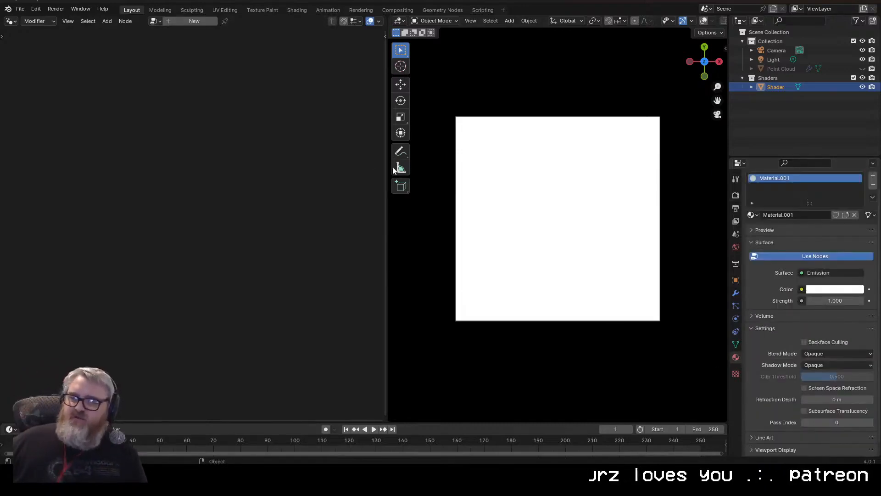
left_click(9, 21)
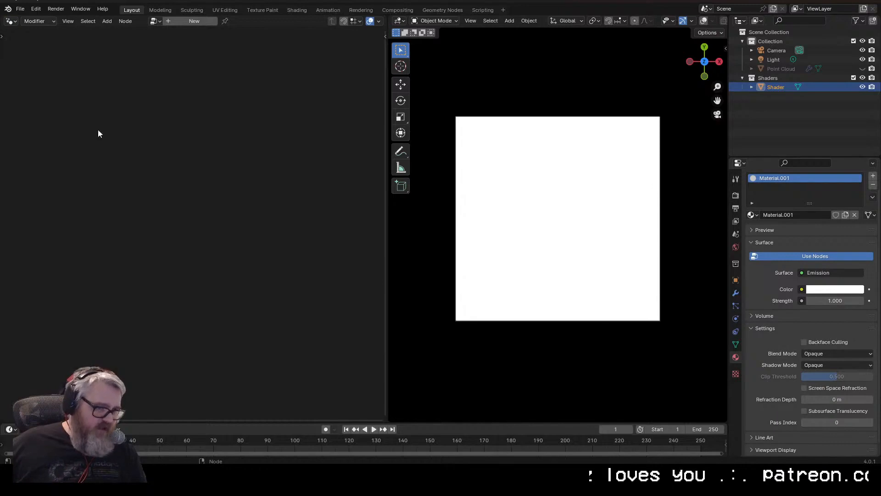
left_click(9, 21)
left_click(33, 106)
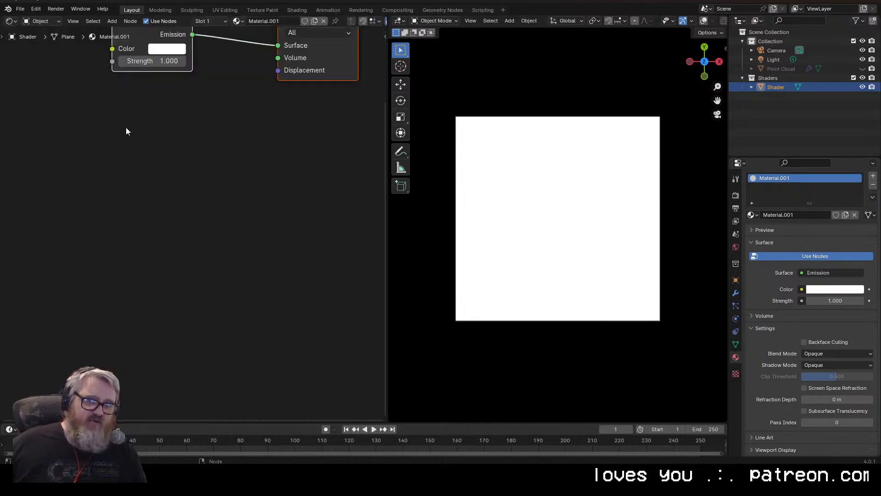
key("Home")
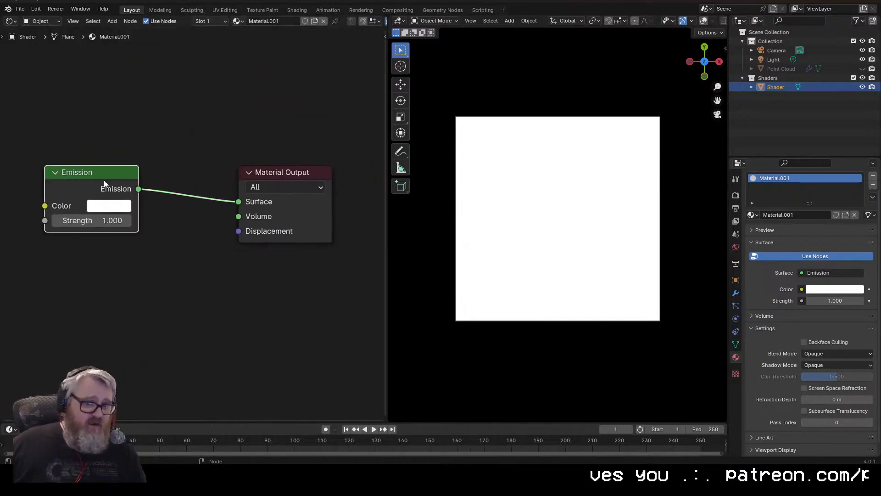
left_click(272, 174)
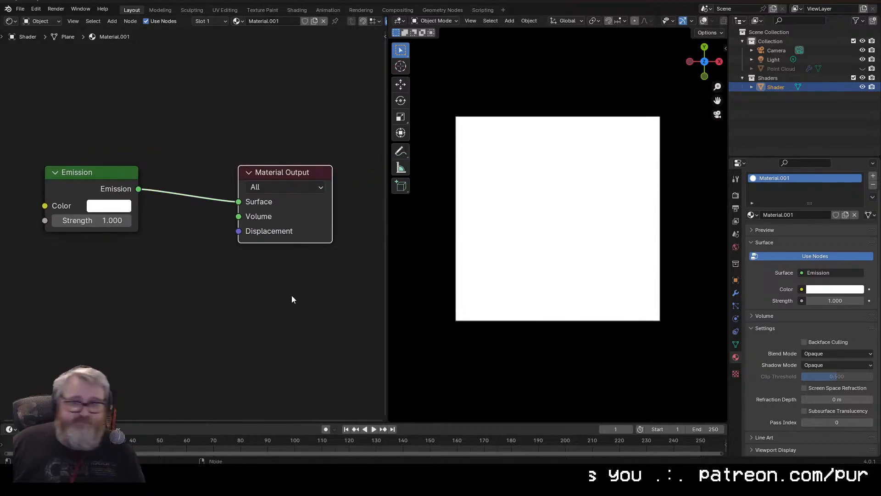
Add a Color Ramp node and connect its Color output to the Emission node's Color input.
key("shift+a")
type("color ra")
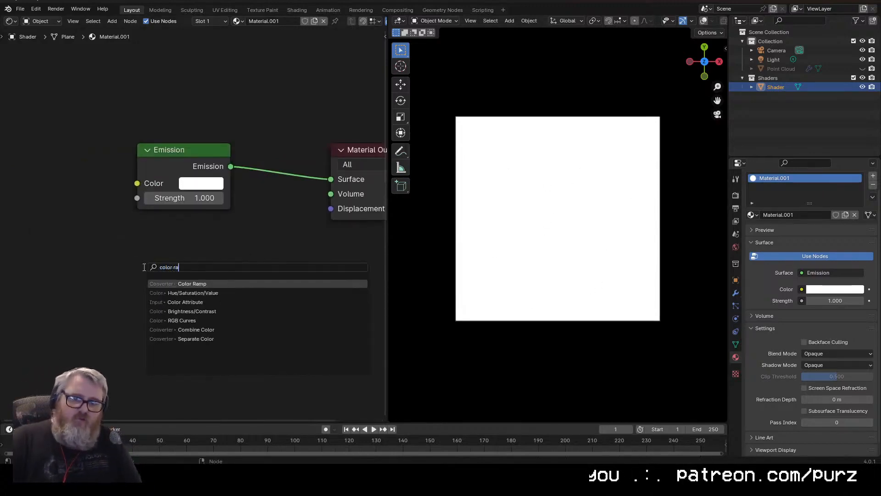
key("Return")
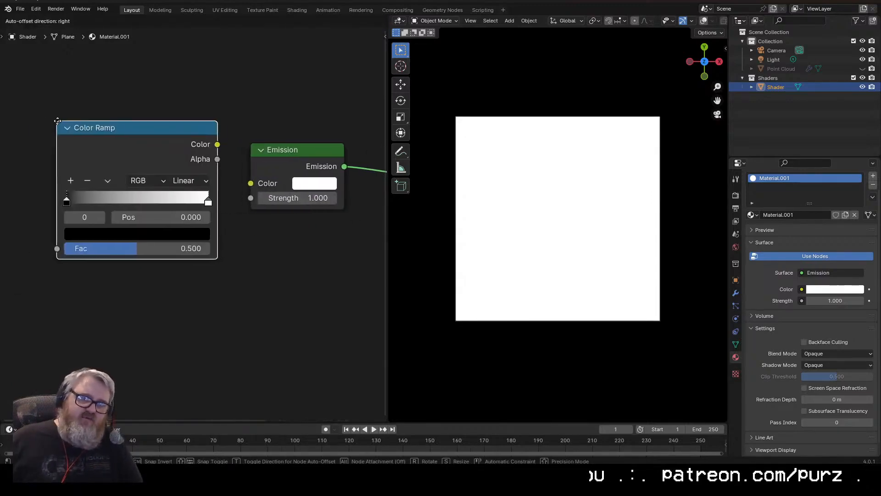
left_click(49, 129)
left_click_drag(209, 151, 250, 183)
middle_click_drag(166, 301, 350, 312)
scroll(277, 243, "down", 4)
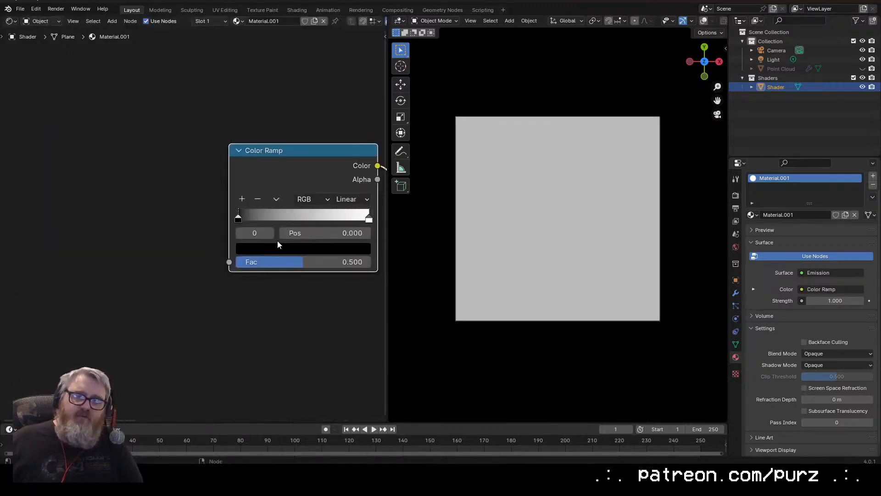
middle_click_drag(307, 289, 235, 306)
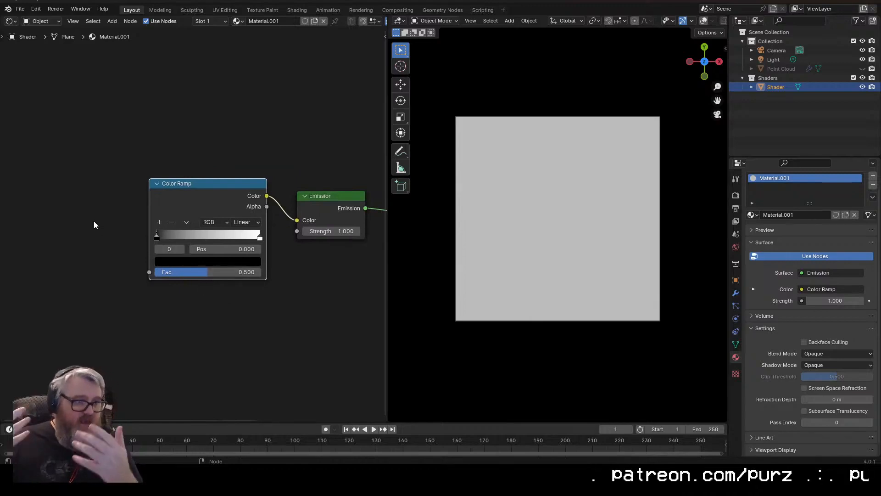
Add a Wave Texture node before the Color Ramp and connect its Fac output to the ramp's Fac input.
left_click(63, 237)
key("shift+a")
left_click(63, 232)
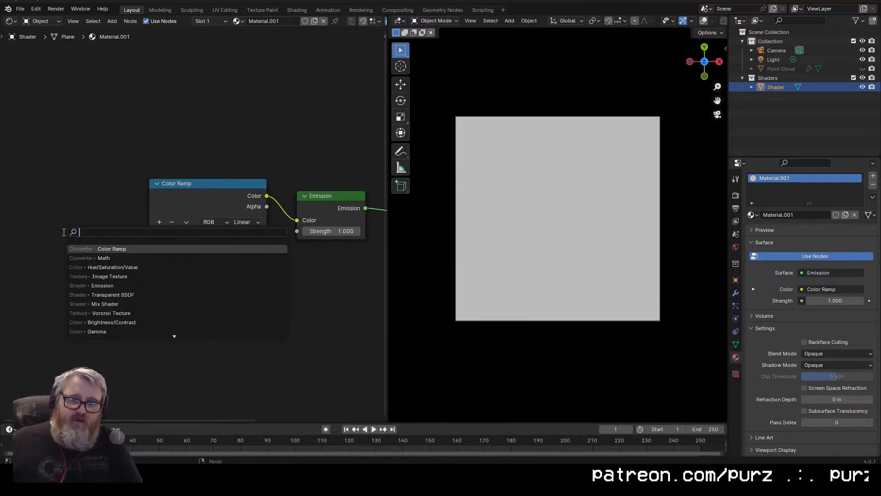
type("wave te")
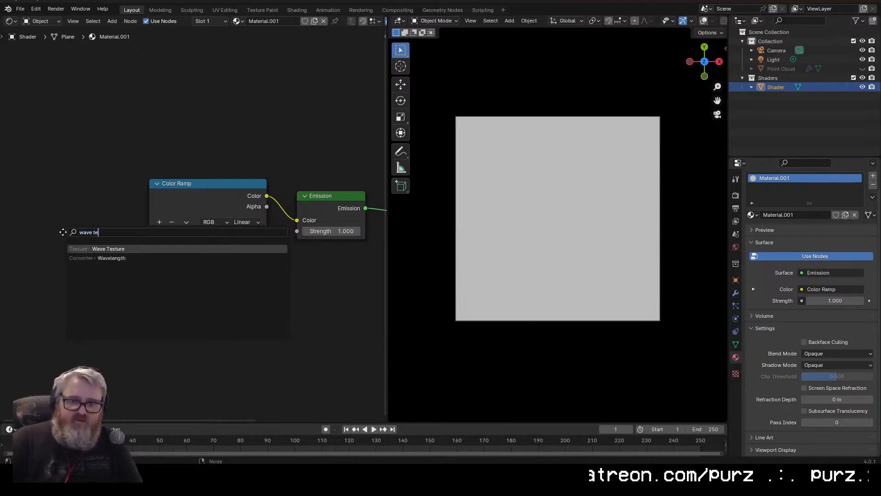
key("Return")
left_click(41, 190)
left_click_drag(115, 220, 150, 272)
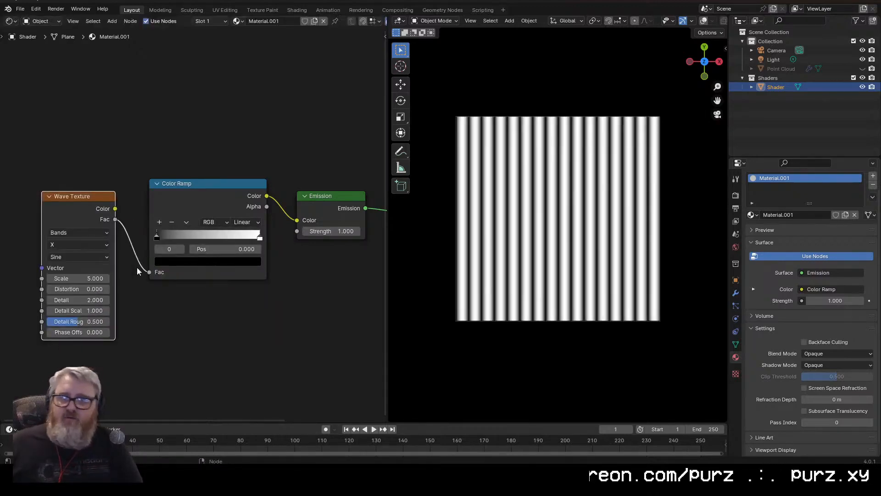
Try out different Wave Texture phase offsets and reset the value to 0.
left_click_drag(92, 332, 157, 332)
double_click(94, 334)
type("0")
key("Return")
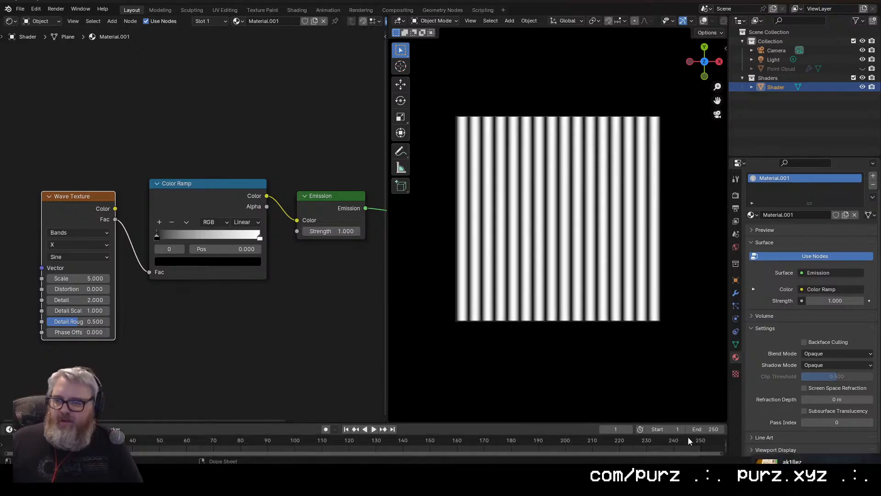
Set the scene's end frame to 280 and keyframe the Wave Texture's phase offset of 0 at frame 1.
left_click(710, 429)
type("280")
key("Return")
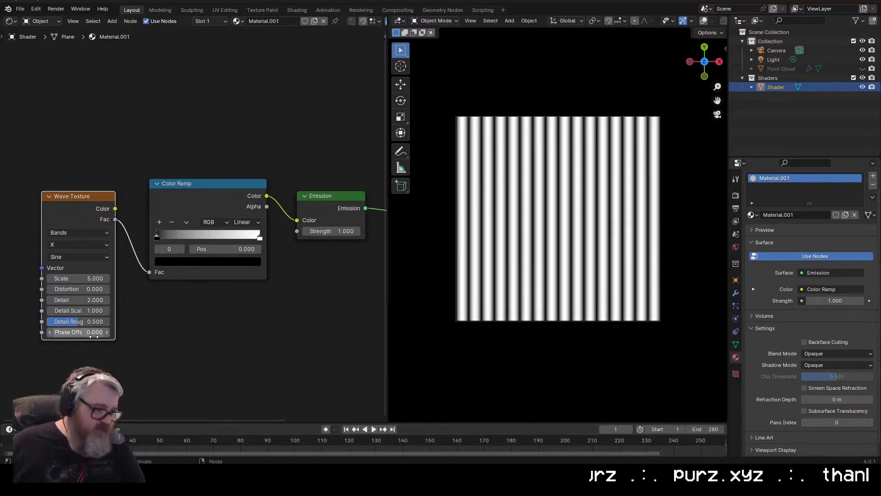
key("i")
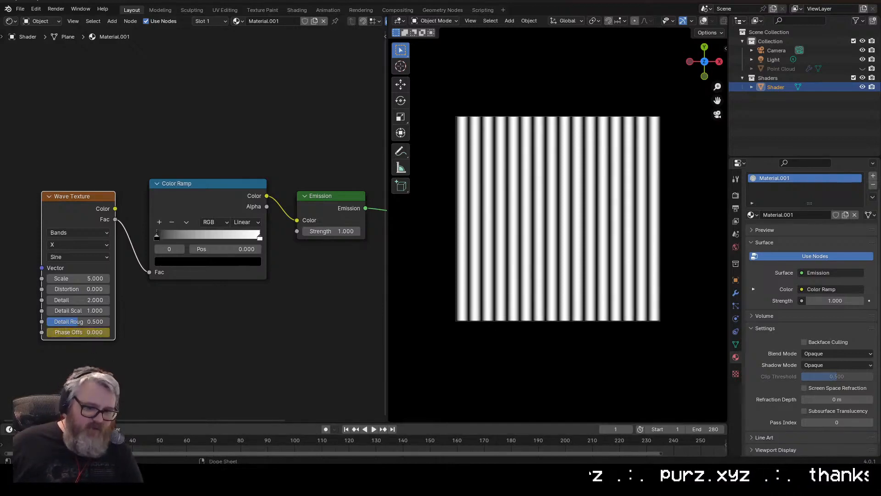
Go to frame 281 and set the Wave Texture's phase offset to tau*2.
key("shift+Right")
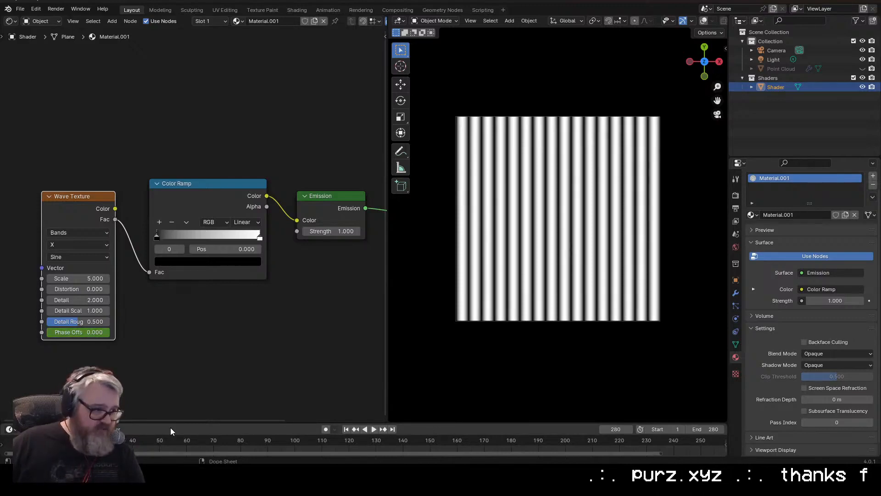
key("Right")
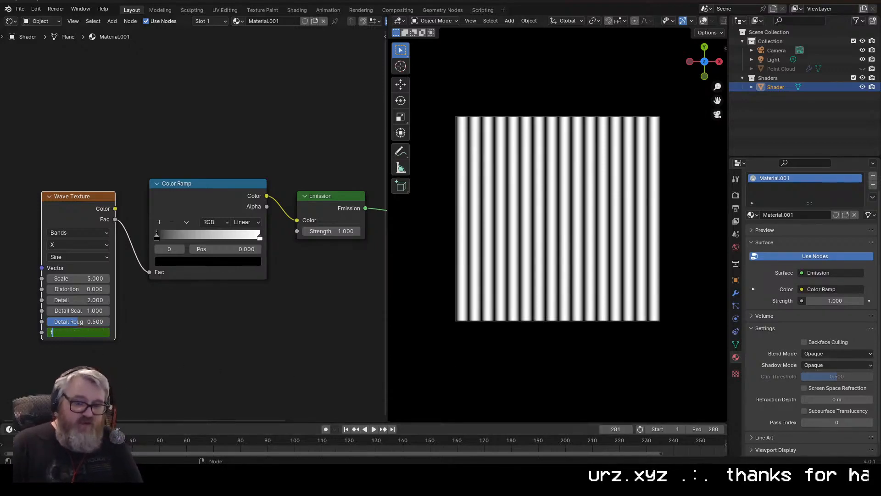
key("Return")
scroll(136, 366, "up", 10)
middle_click_drag(137, 366, 225, 333)
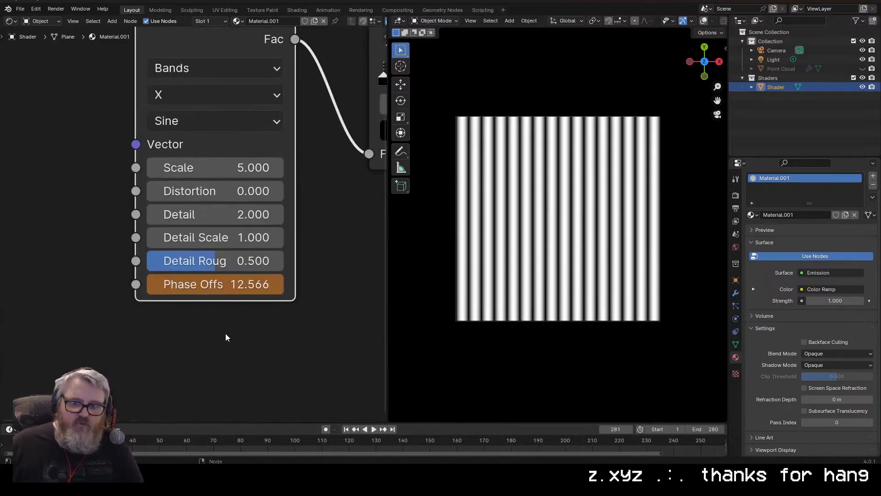
double_click(236, 287)
type("tau*2")
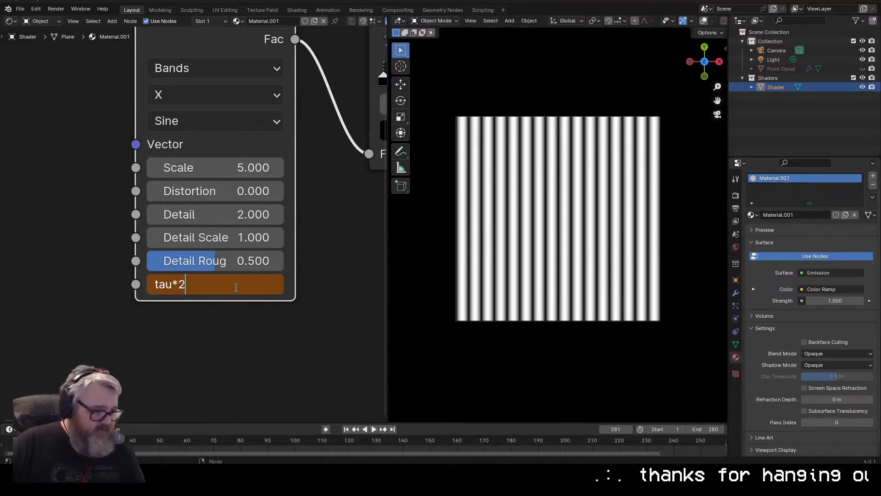
key("Return")
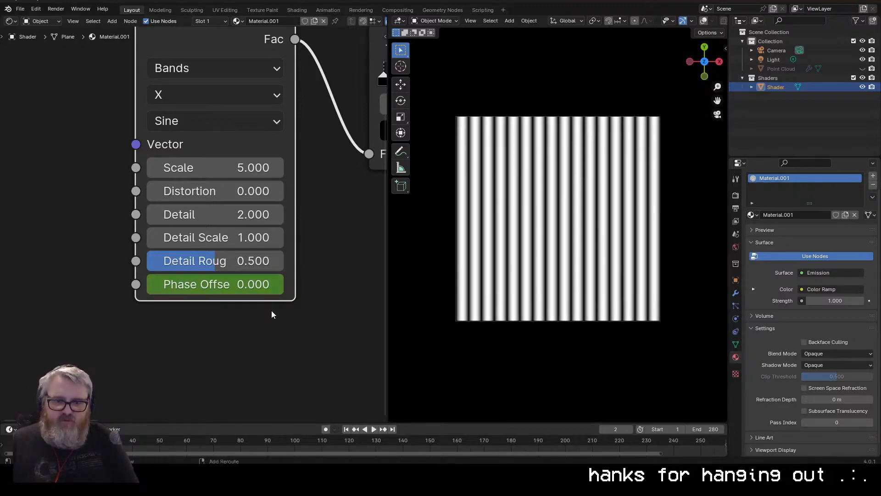
Set the Wave Texture's phase offset to -tau*2 at frame 281 and keyframe it.
left_click(252, 288)
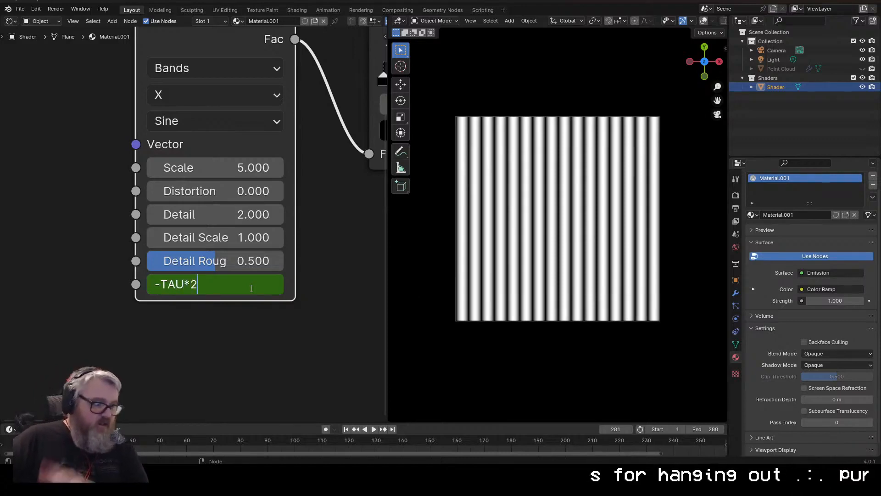
key("Return")
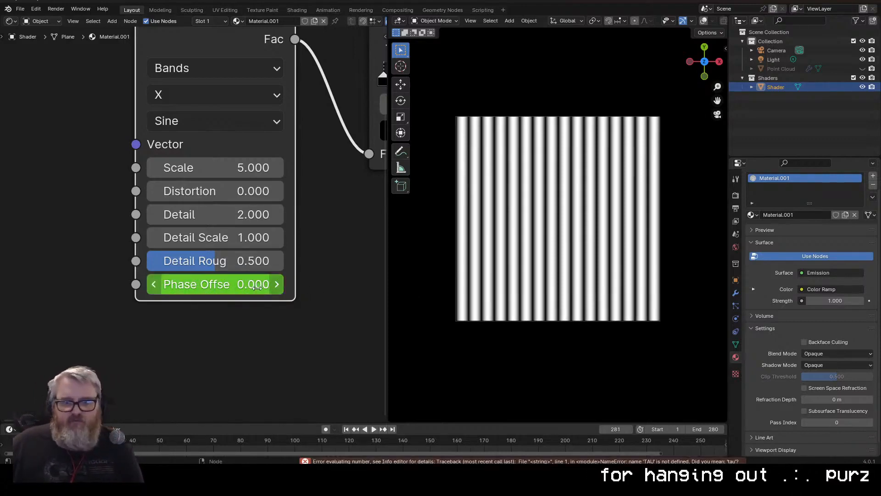
left_click(241, 286)
type("-tau*2")
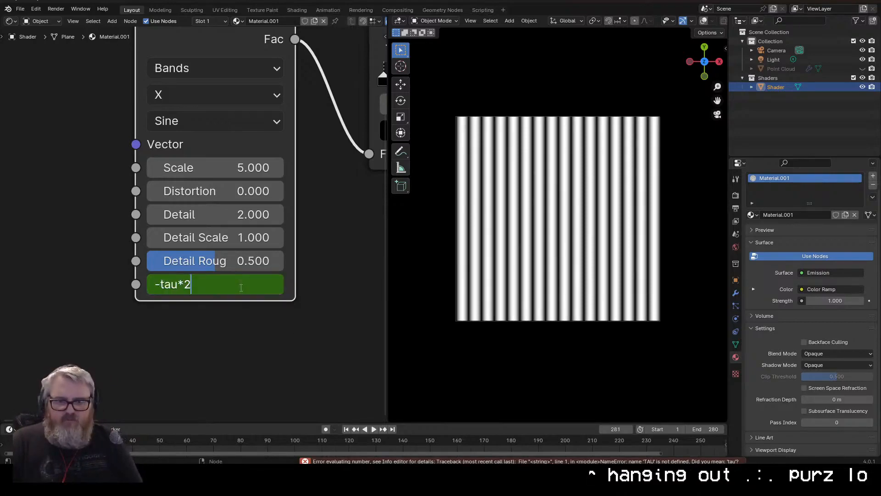
key("Return")
key("i")
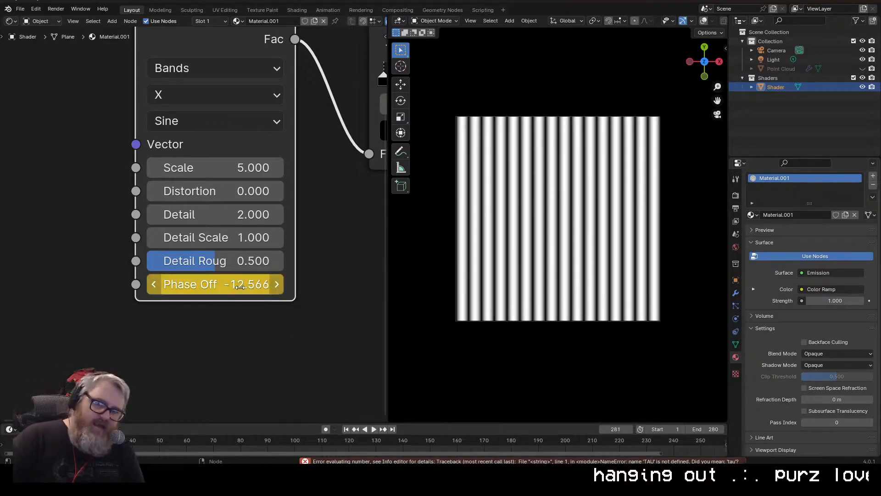
Set the Wave Texture's scale to 0.25 with the animation playing and make the timeline area taller.
key("space")
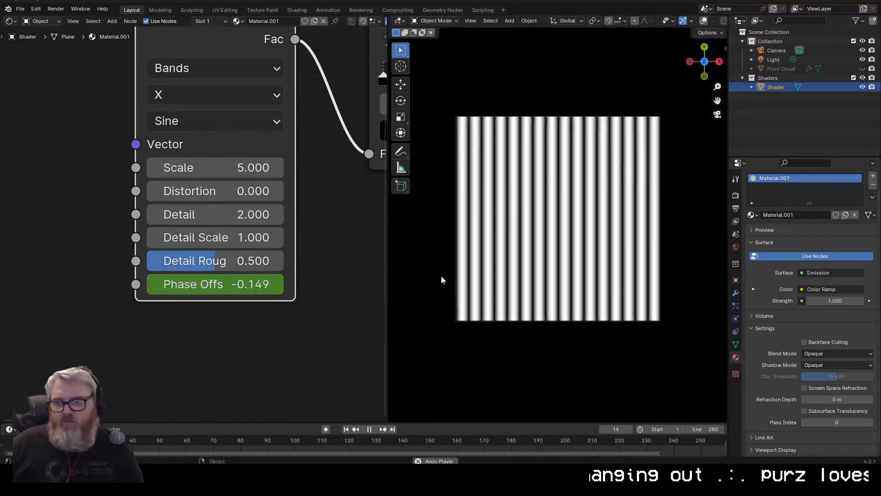
left_click_drag(263, 168, 229, 171)
left_click(263, 173)
type("0.25")
key("Return")
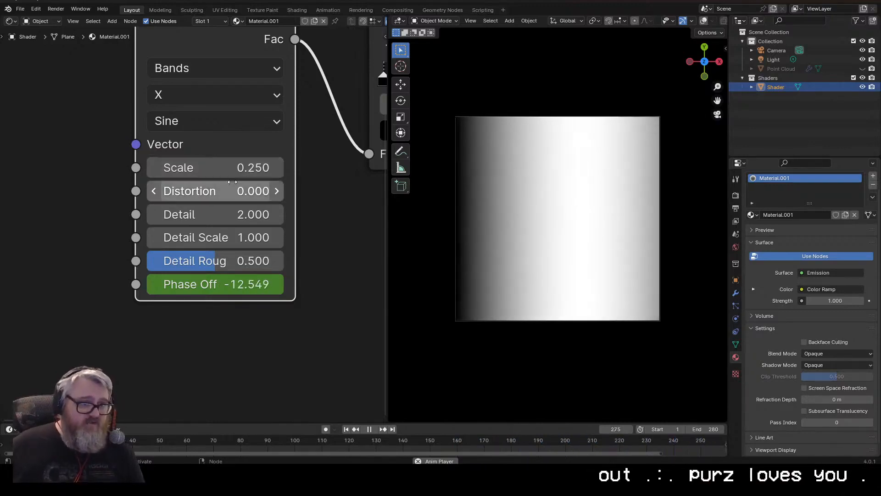
scroll(252, 387, "down", 1)
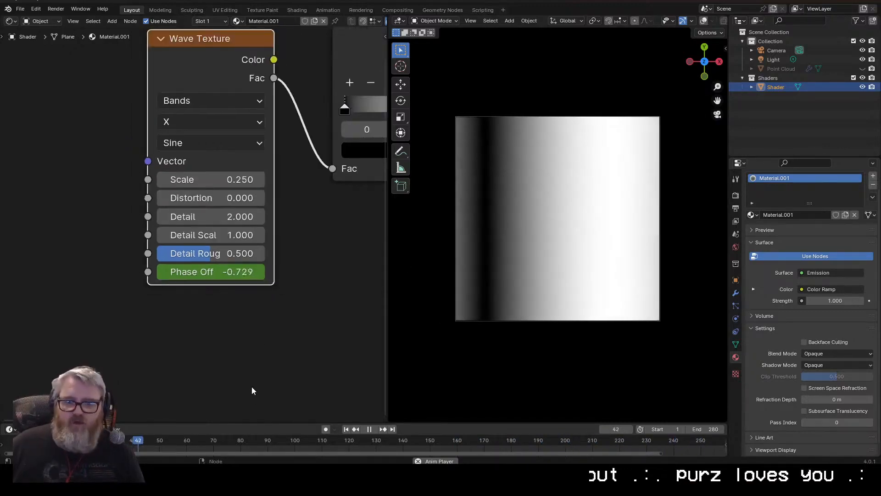
left_click_drag(244, 420, 242, 365)
Open the preferences and look through the Interface, Viewport, Themes and System categories for the keyframe interpolation setting.
left_click(20, 9)
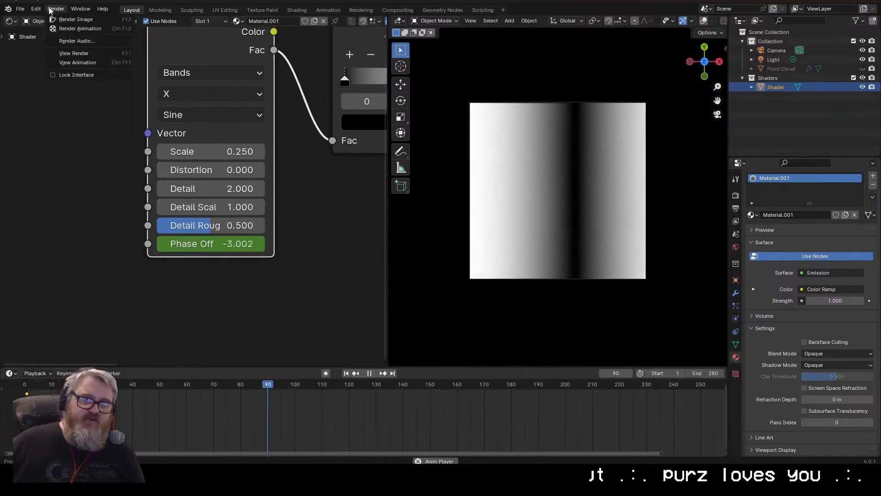
mouse_move(36, 9)
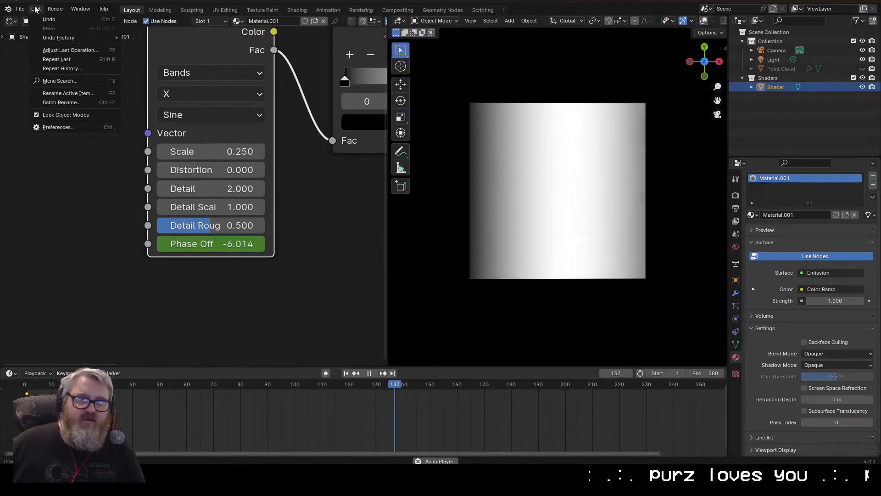
left_click(49, 132)
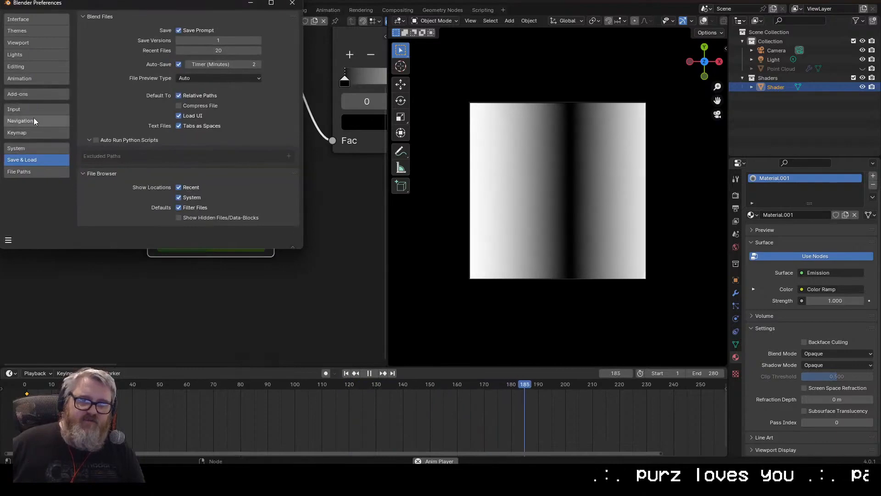
left_click(26, 21)
left_click(28, 42)
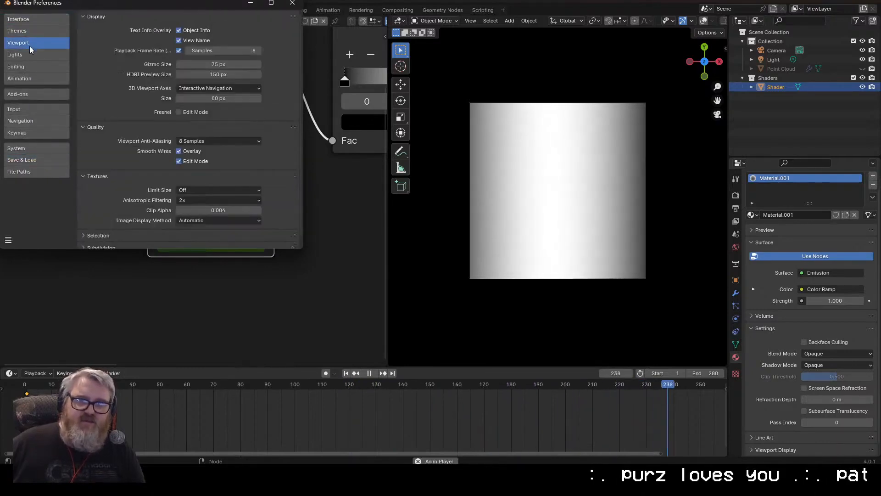
left_click(31, 29)
left_click(54, 22)
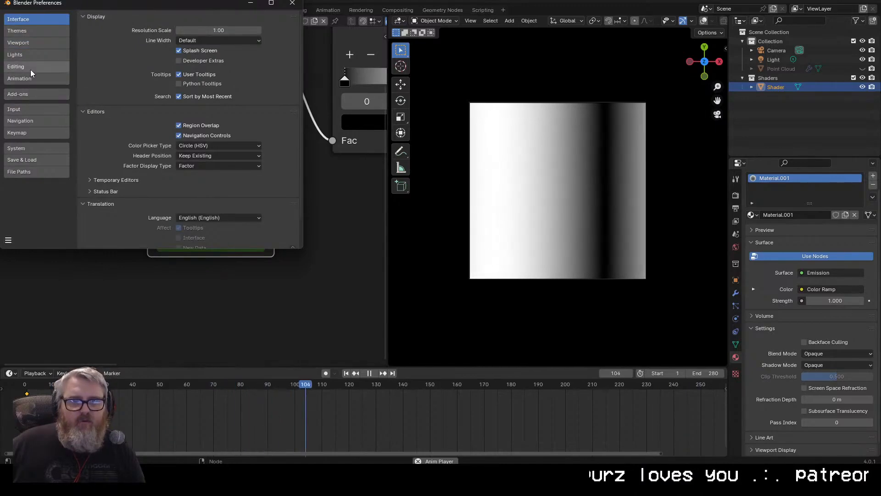
left_click(31, 148)
scroll(89, 151, "down", 5)
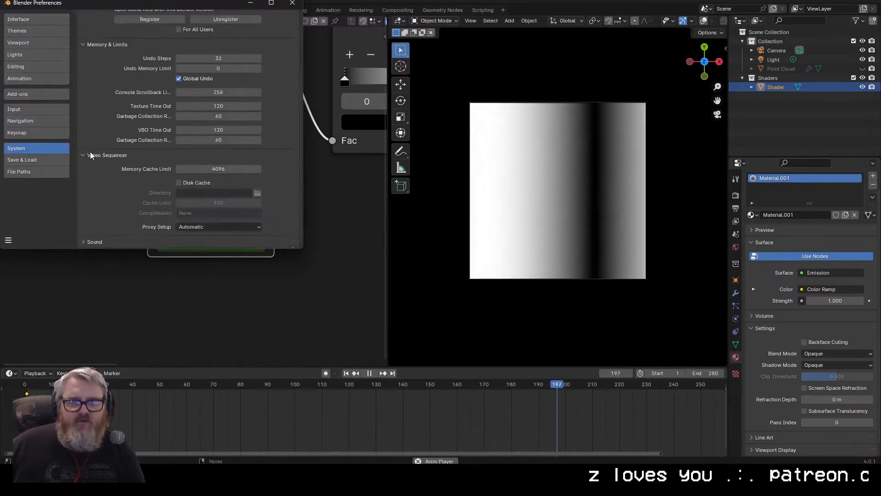
scroll(91, 157, "up", 5)
Set the default F-Curve interpolation to Linear in the Animation preferences and close the preferences window.
left_click(31, 66)
left_click(32, 78)
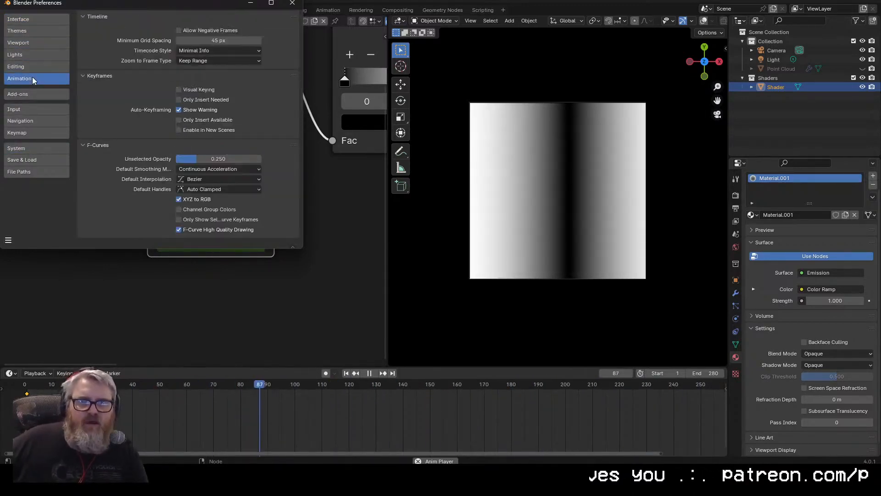
left_click(188, 180)
left_click(191, 180)
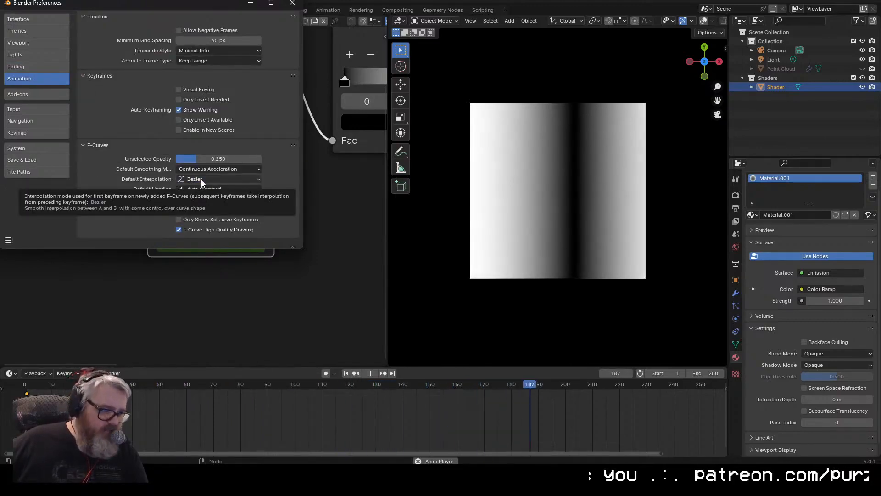
left_click(201, 180)
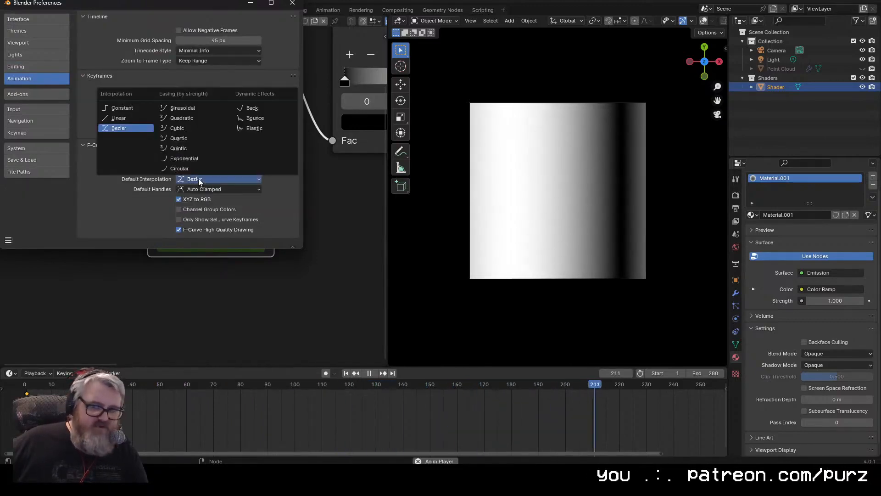
left_click(133, 119)
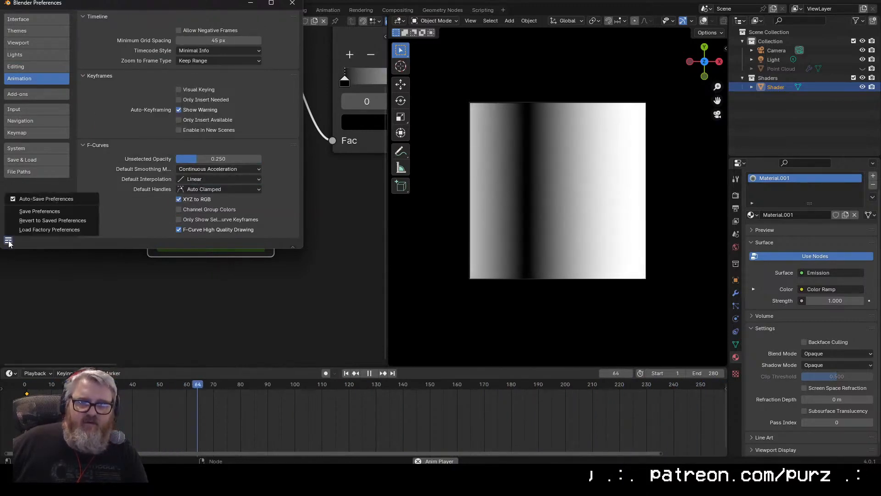
left_click(292, 3)
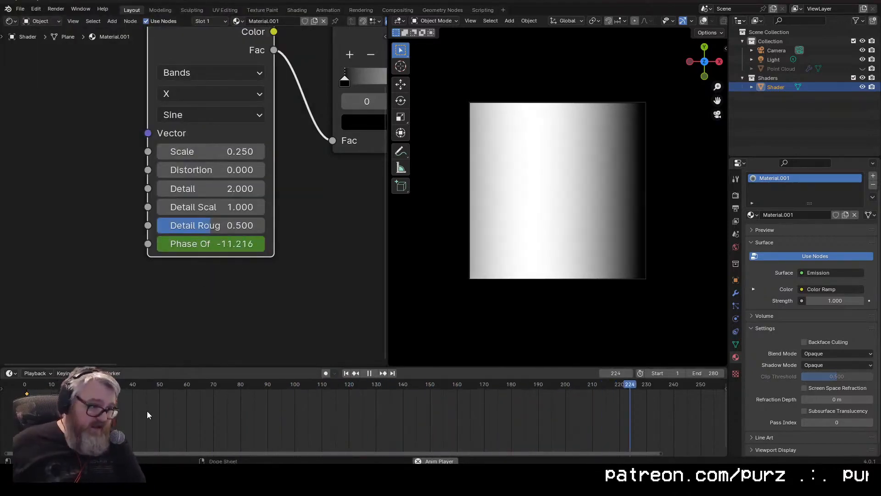
key("t")
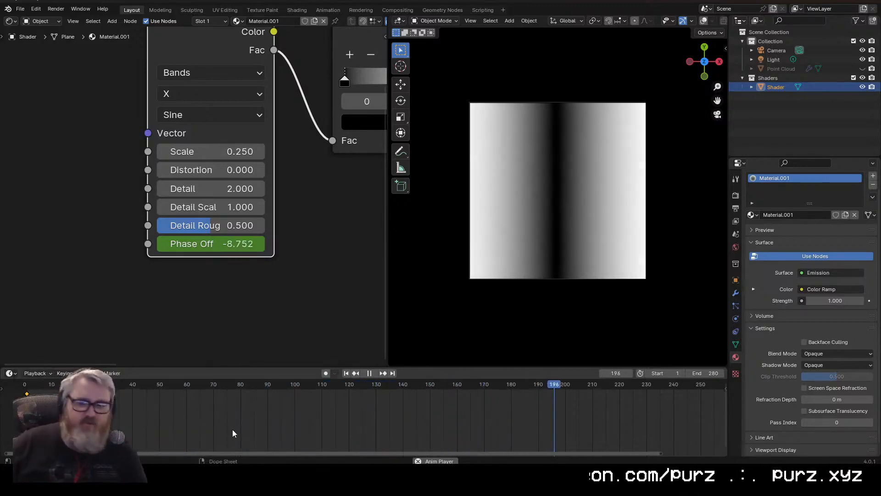
Set the Wave Texture's scale to 0.5 while the animation plays on the shader plane.
scroll(510, 226, "down", 4)
scroll(525, 226, "up", 6)
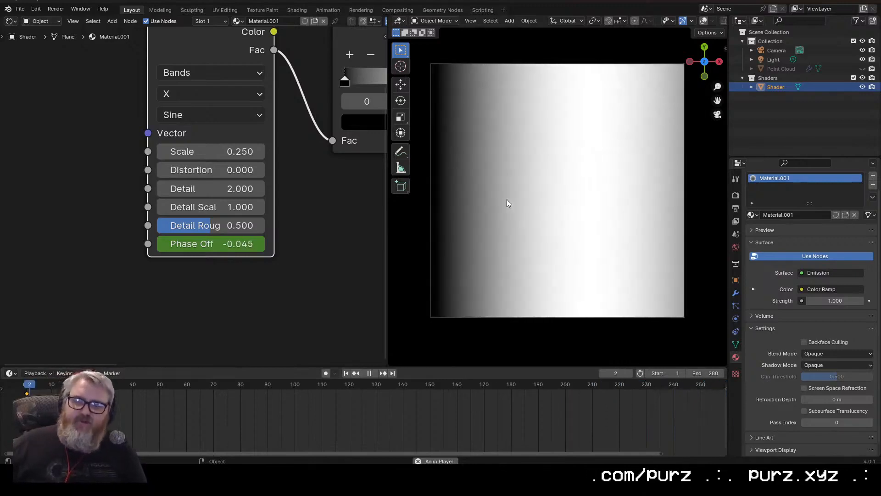
scroll(507, 199, "down", 2)
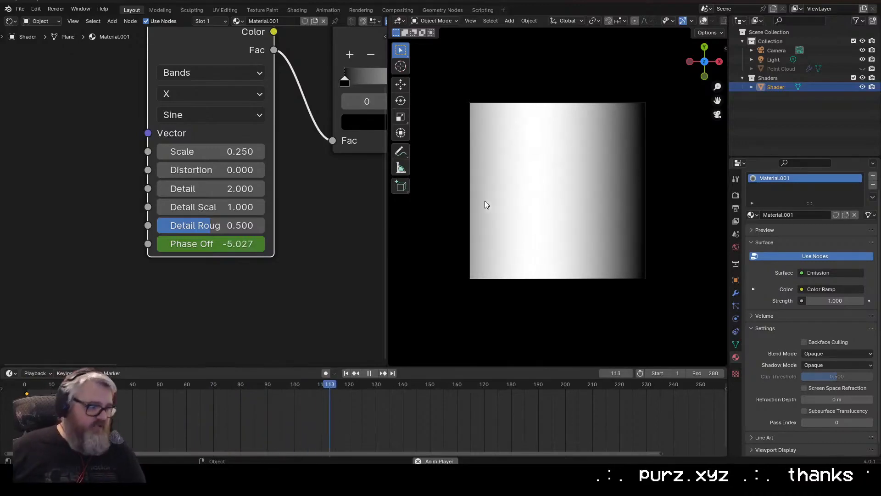
scroll(340, 226, "down", 4)
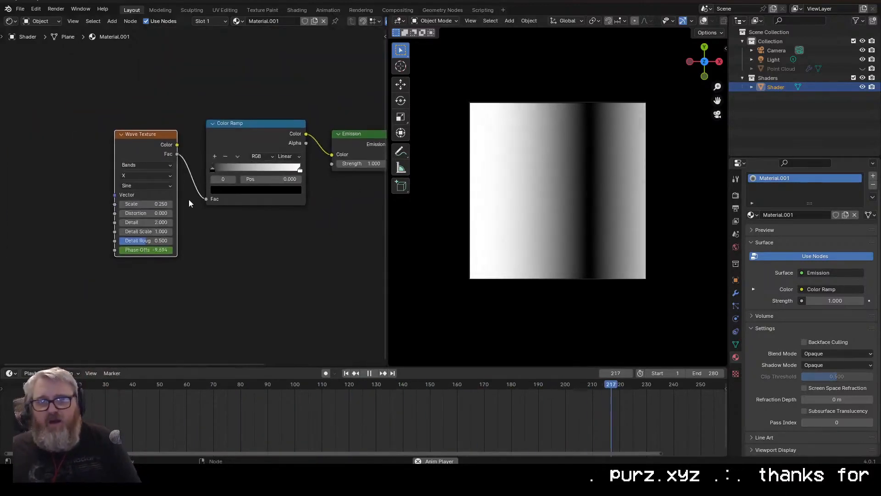
middle_click_drag(262, 227, 242, 233)
scroll(511, 238, "down", 6)
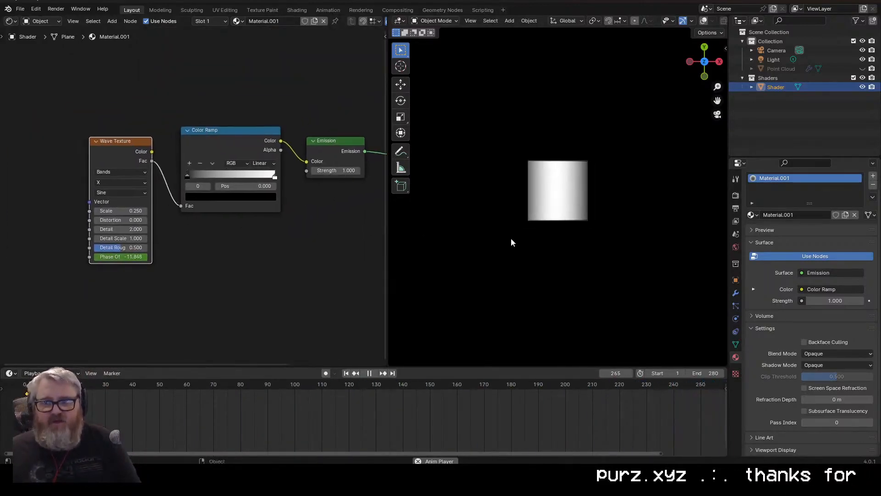
middle_click_drag(511, 238, 513, 224)
scroll(512, 223, "down", 1)
scroll(538, 237, "up", 5)
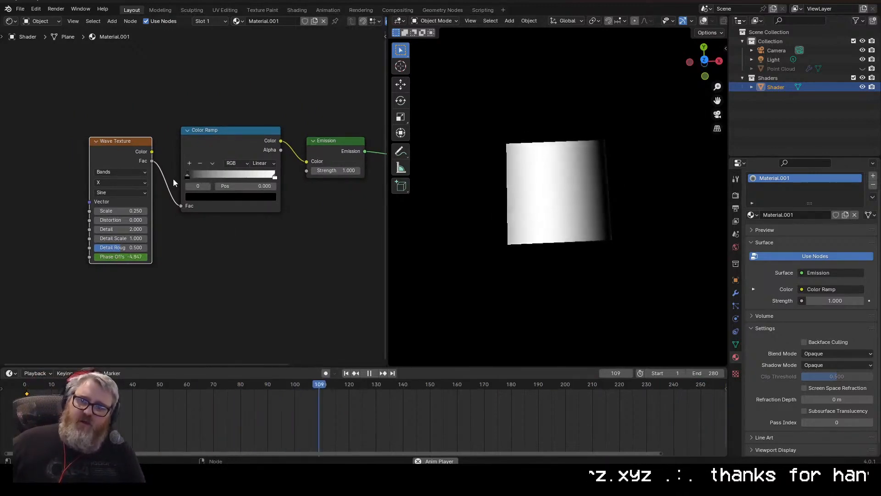
left_click(130, 210)
type(".5")
key("Return")
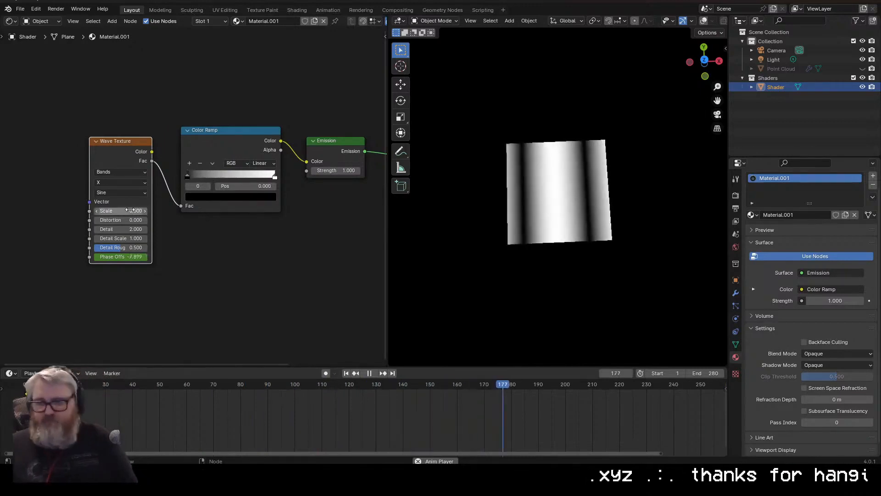
scroll(495, 252, "down", 1)
scroll(541, 249, "up", 1)
Duplicate the Shader plane in place and select the copy.
left_click(627, 179)
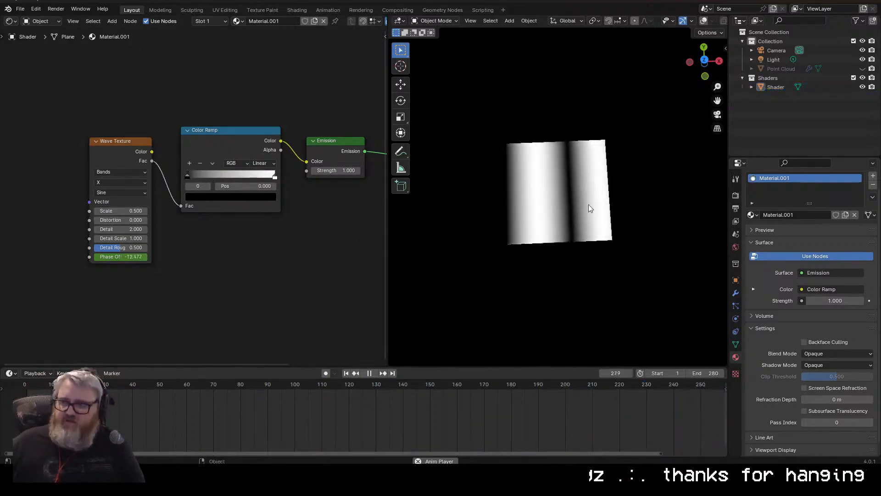
left_click(774, 88)
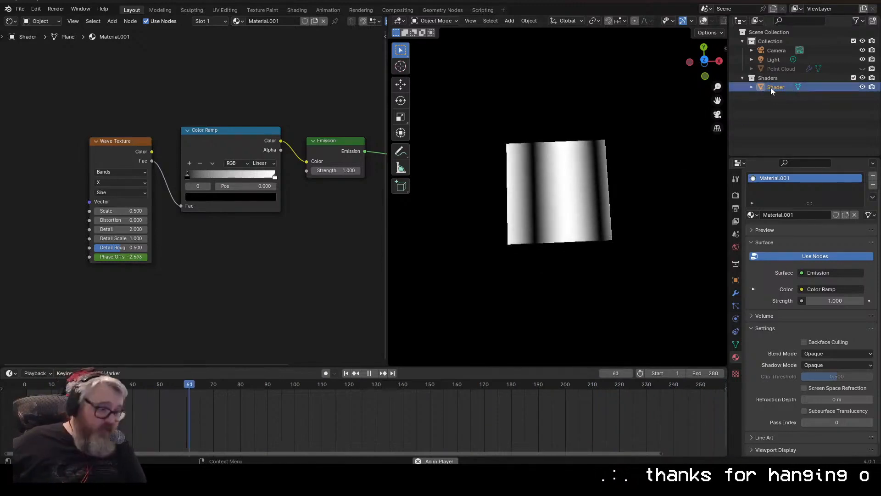
key("shift+d")
right_click(599, 178)
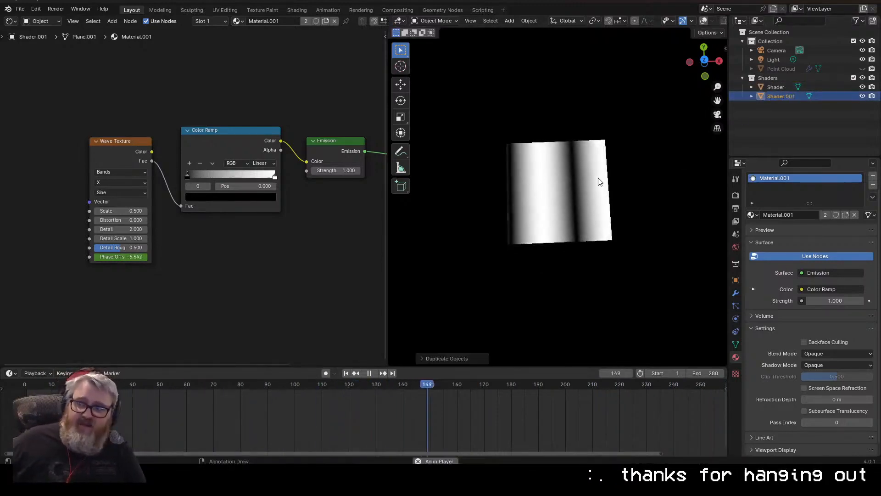
left_click(770, 99)
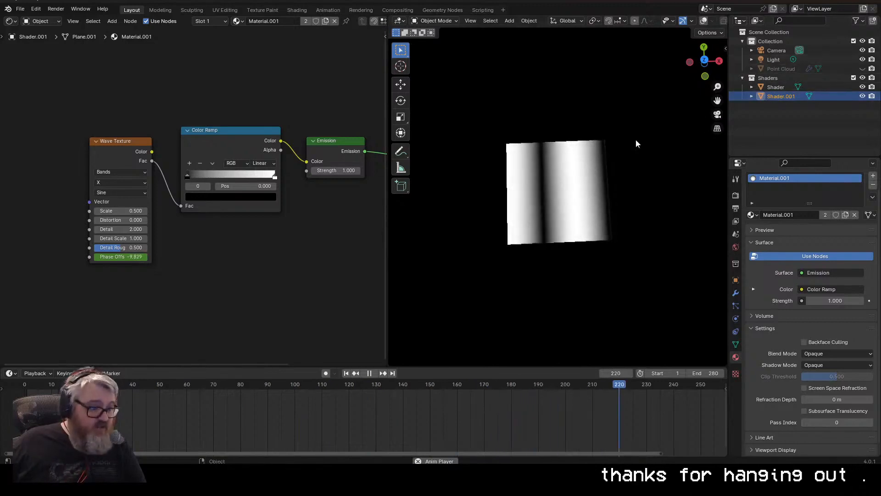
Set the duplicated plane's location to X 2 m and Y 0 m so it sits beside the original.
left_click(736, 280)
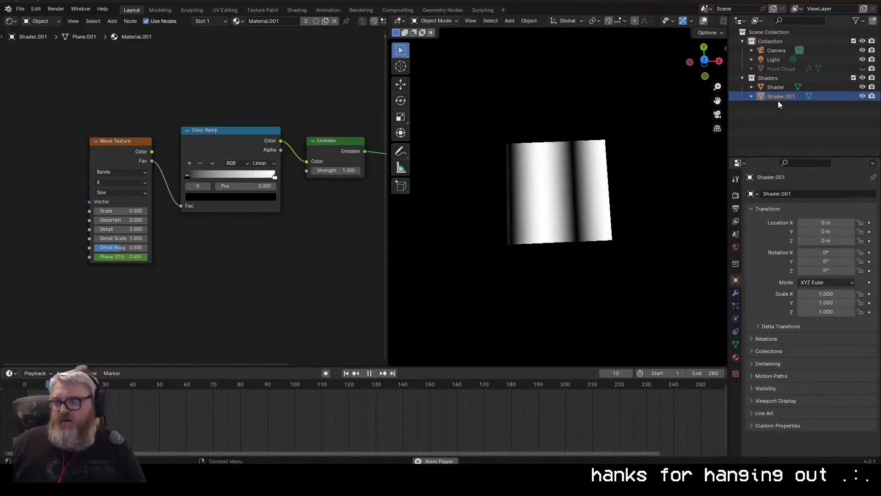
left_click_drag(826, 231, 853, 222)
double_click(825, 232)
type("0")
key("Return")
double_click(825, 222)
type("2")
key("Return")
scroll(650, 264, "down", 3)
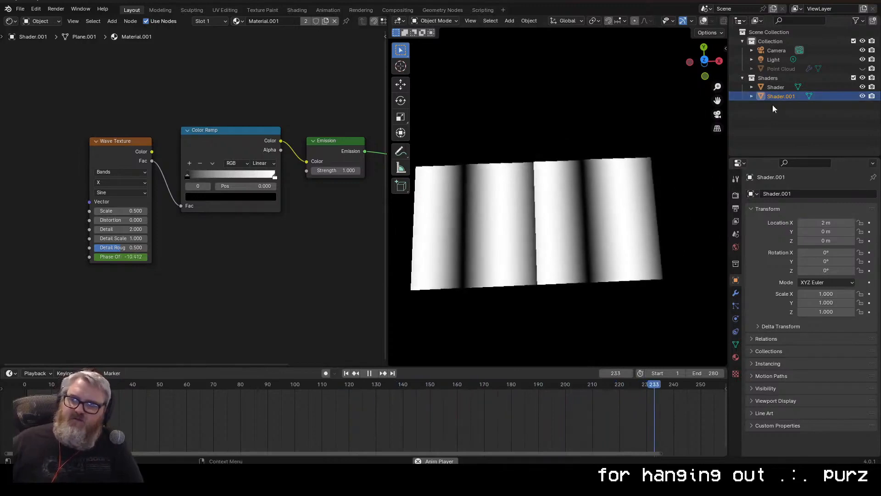
Duplicate Shader.001 and place the copy at X 4 m to form a row of three planes.
key("shift+d")
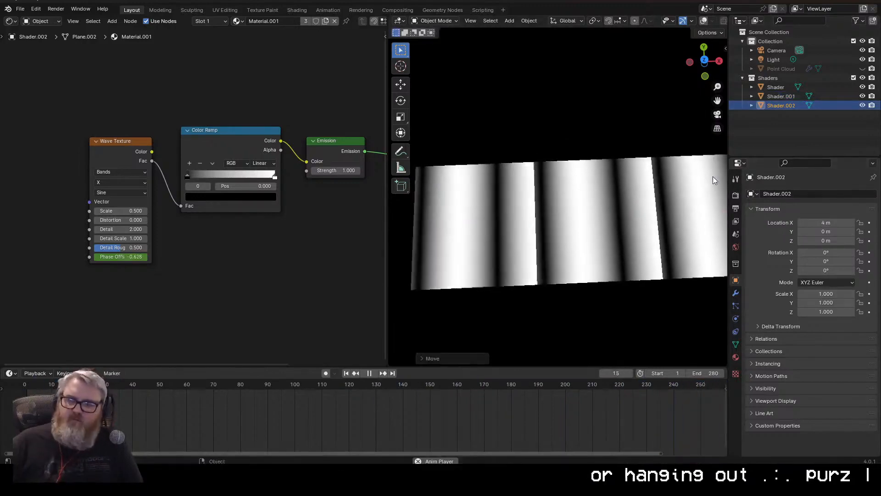
scroll(606, 235, "down", 4)
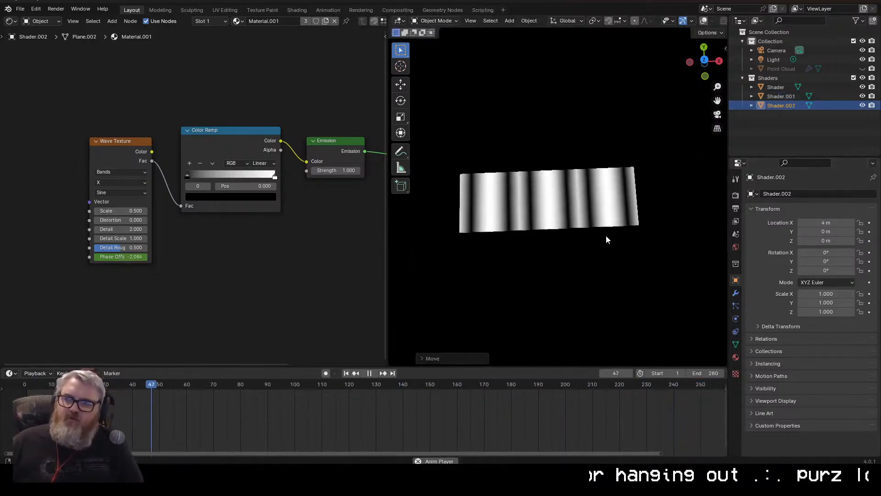
left_click(778, 88)
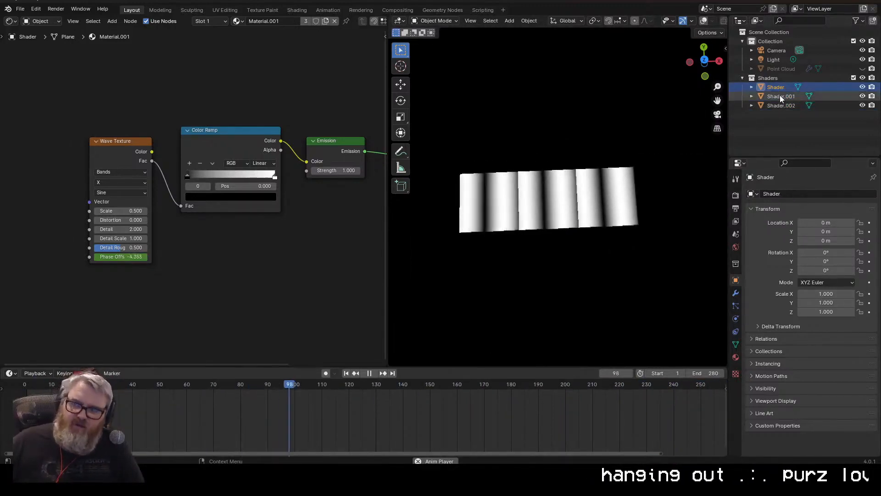
left_click(780, 96)
left_click(778, 104)
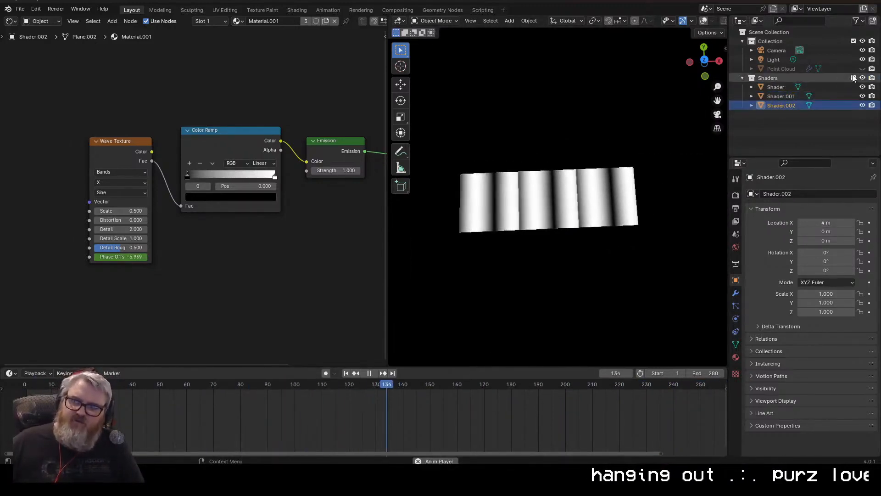
Give Shader.001 its own copy of the material and set that copy's Wave Texture scale to 1.
left_click(780, 96)
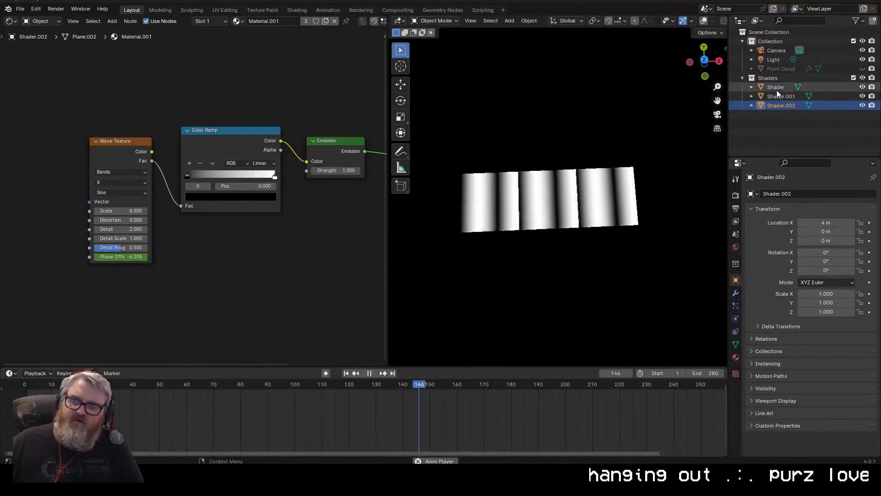
left_click(323, 23)
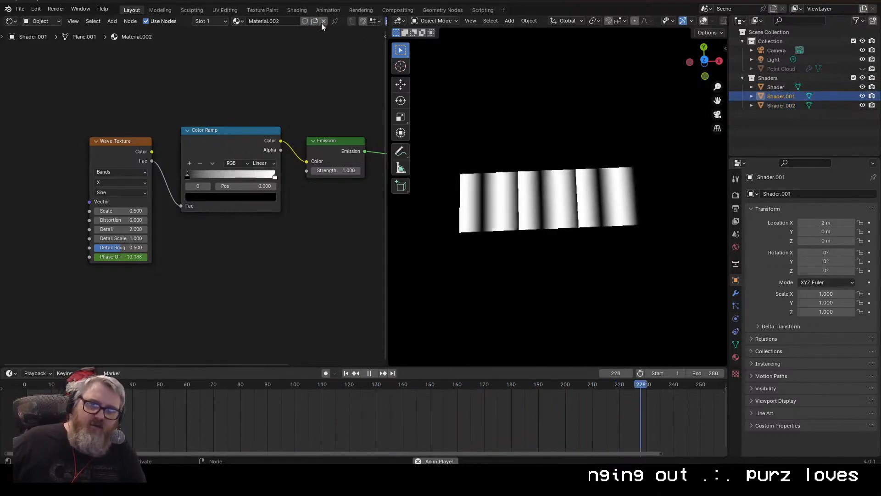
left_click(136, 210)
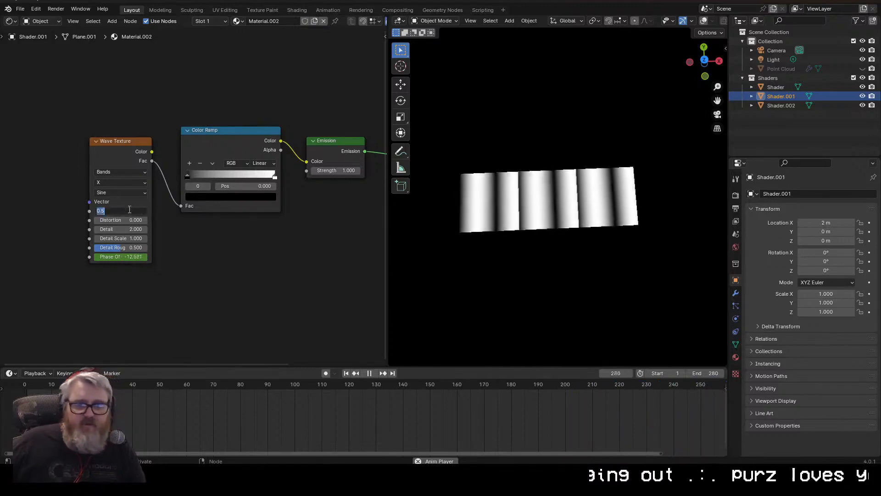
type("1")
key("Return")
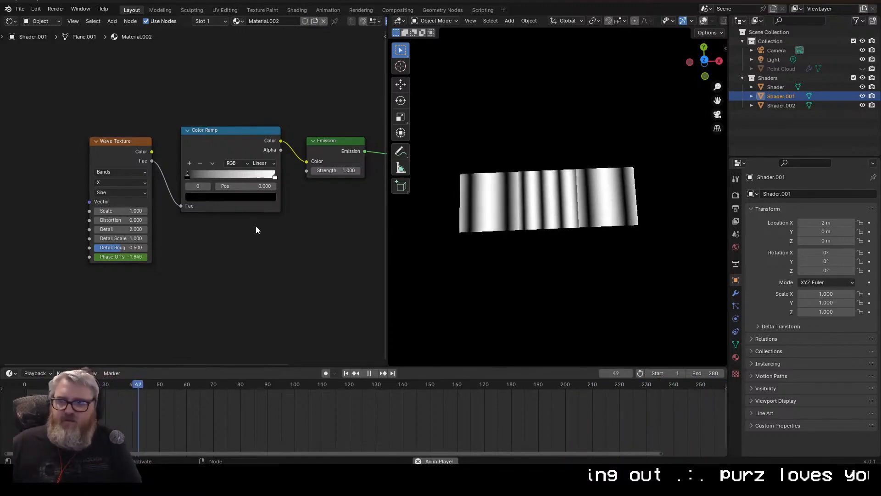
Give Shader.002 its own material copy with Wave Texture scale 2 and bands running in the Y direction.
left_click(780, 106)
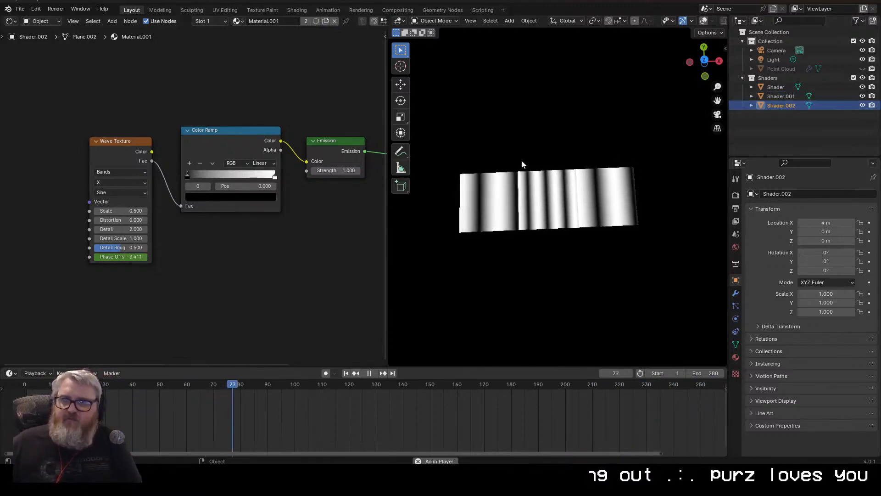
left_click(130, 210)
type("2")
key("Return")
left_click(121, 183)
left_click(123, 211)
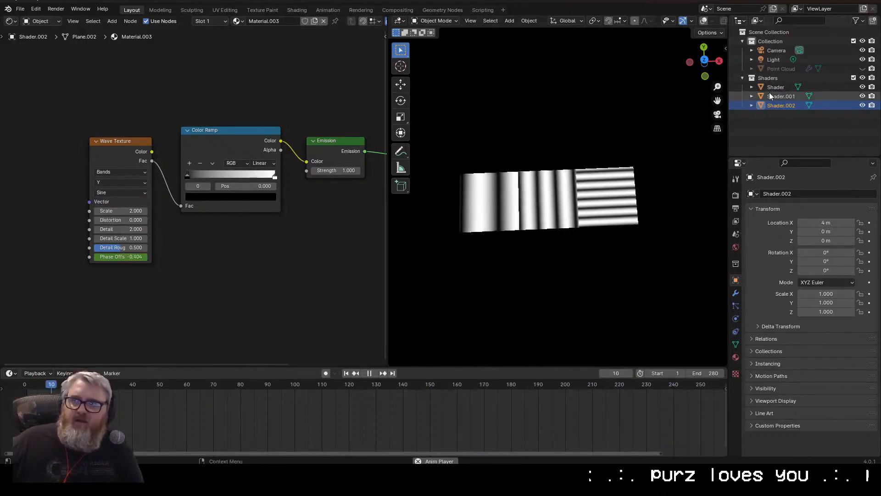
Change Shader.001's Wave Texture type to Rings and its direction to Z.
left_click(780, 96)
left_click(119, 172)
left_click(115, 197)
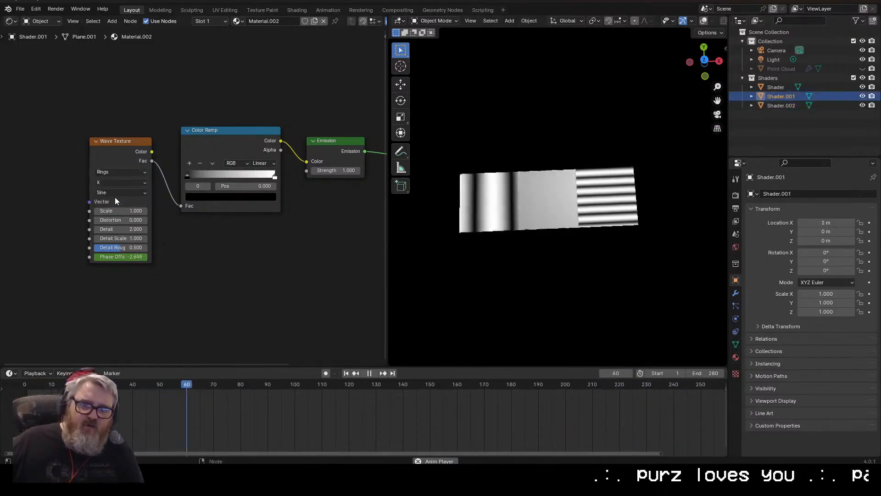
left_click(114, 182)
left_click(109, 221)
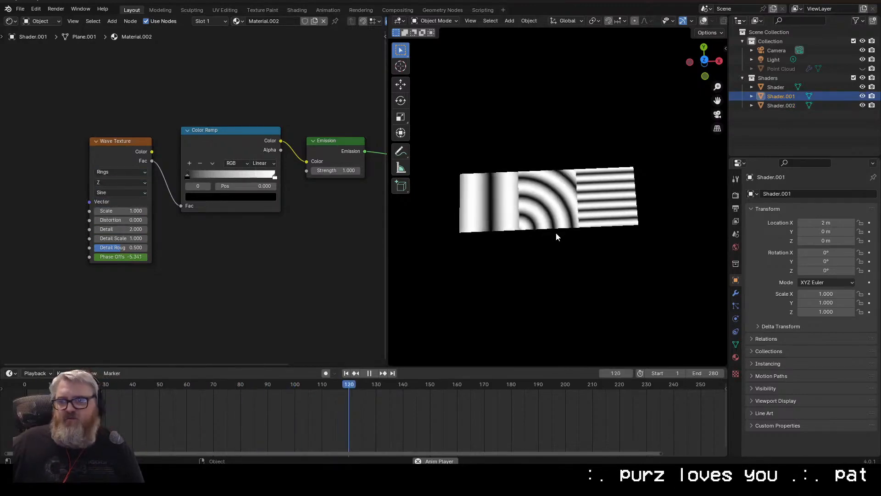
Add Texture Coordinate and Mapping nodes to Shader.001's Wave Texture and connect the Object output to the Mapping vector.
scroll(555, 232, "up", 3)
key("ctrl+t")
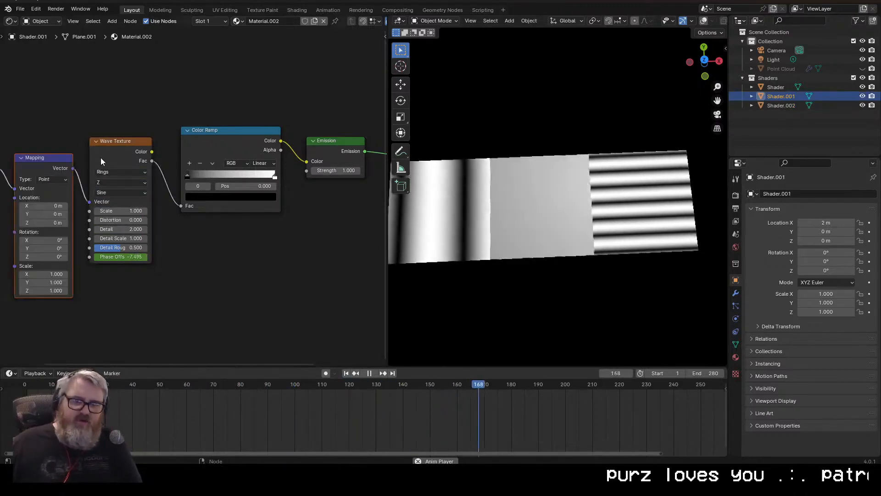
middle_click_drag(51, 148, 169, 136)
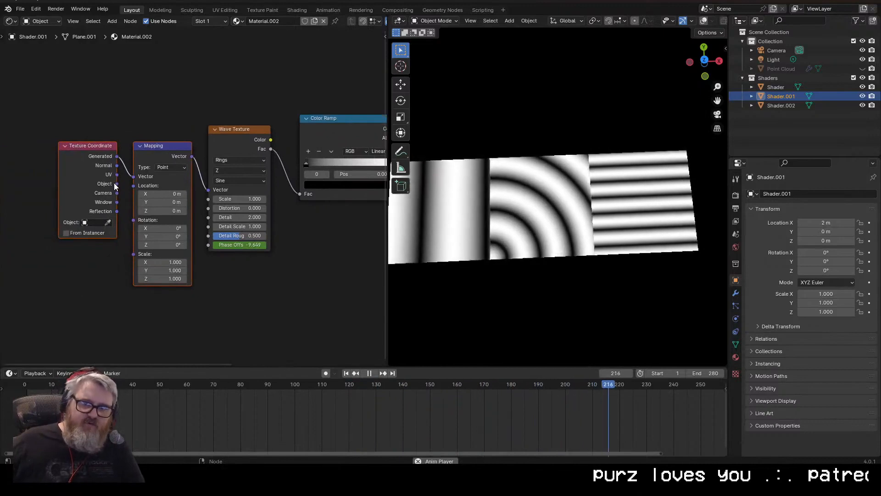
left_click_drag(116, 183, 134, 177)
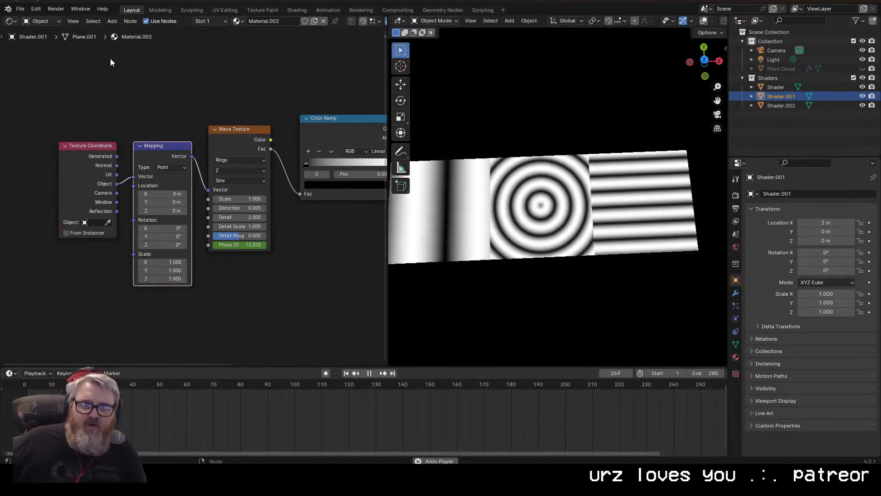
left_click(20, 9)
left_click(36, 9)
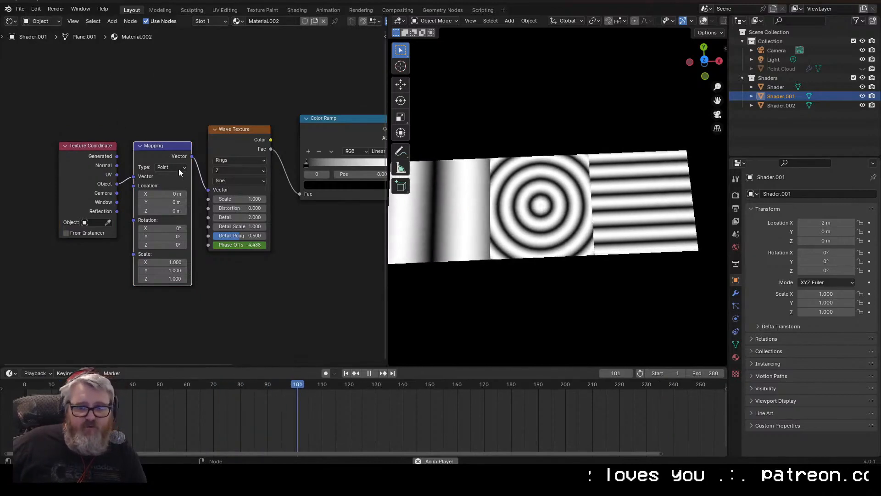
left_click(91, 149)
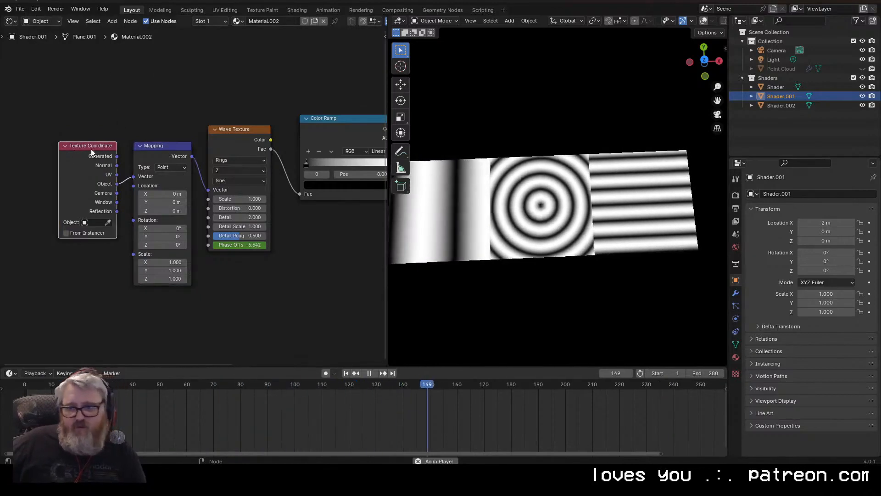
Exclude the Shaders collection, unhide and select Point Cloud, and frame it from the top with overlays shown.
middle_click_drag(533, 257, 662, 189)
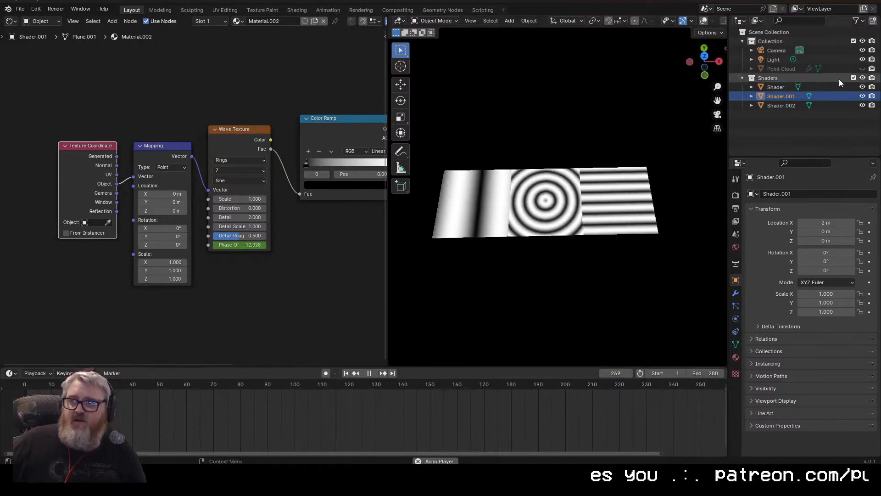
left_click(854, 78)
left_click(795, 69)
left_click(861, 68)
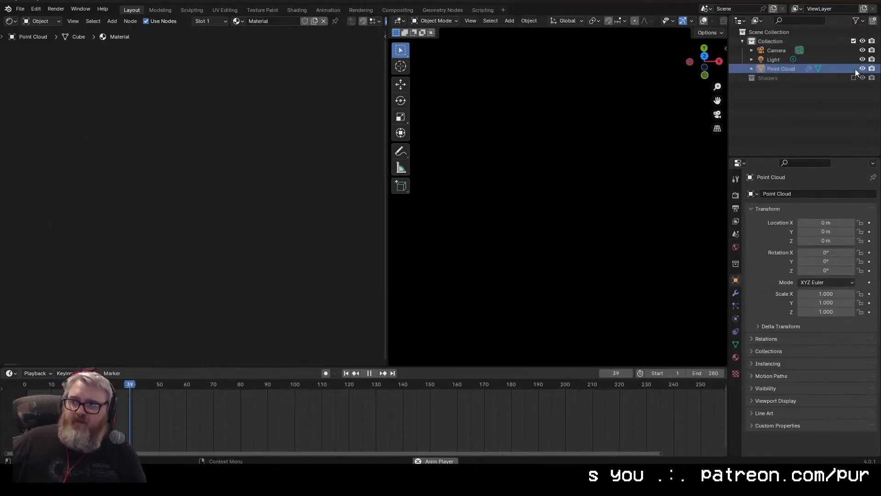
left_click(703, 21)
key("KP_7")
key("KP_Decimal")
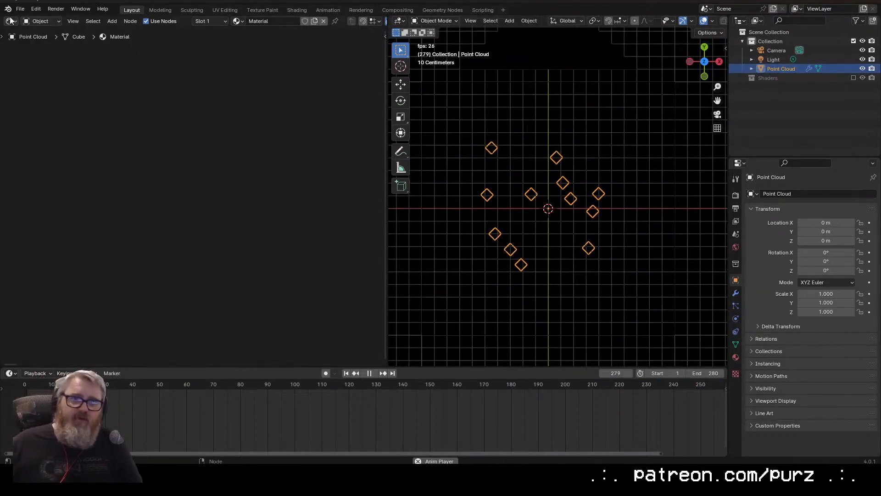
In Point Cloud's geometry node tree, insert an Instance on Points node between Distribute Points on Faces and Group Output.
left_click(14, 97)
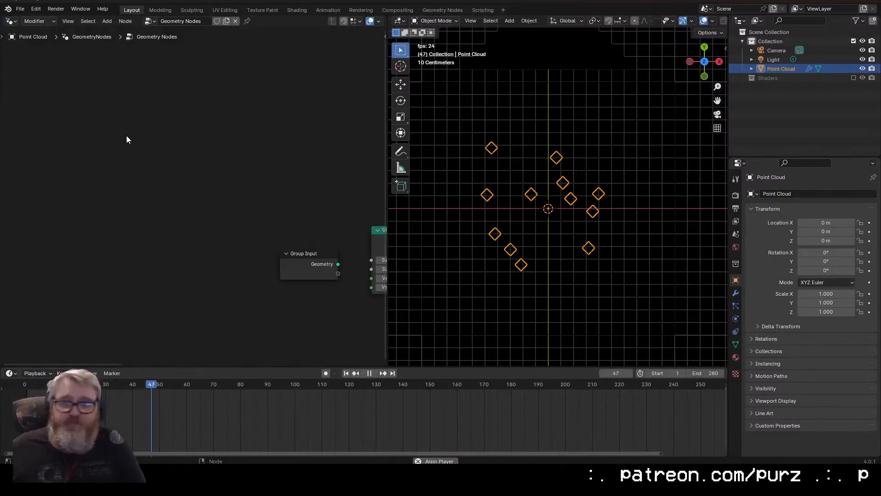
key("Home")
left_click(366, 165)
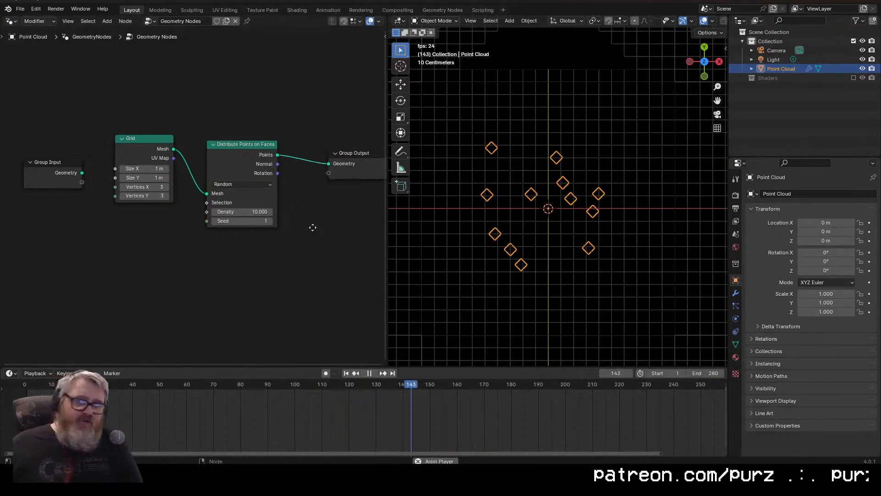
middle_click_drag(312, 227, 277, 274)
key("shift+a")
left_click(251, 277)
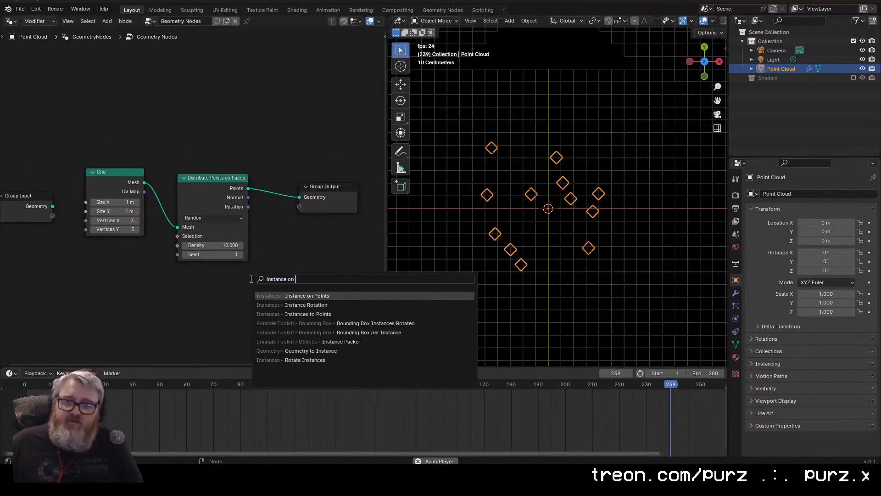
key("Return")
left_click(211, 277)
Add a Collection Info node for the Shaders collection with Separate Children and Reset Children enabled.
right_click(189, 283)
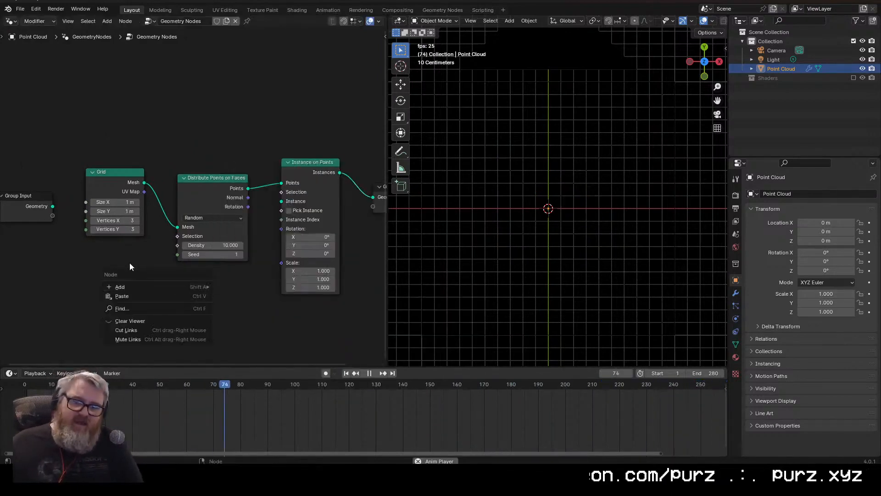
key("Escape")
key("shift+a")
type("collection inf")
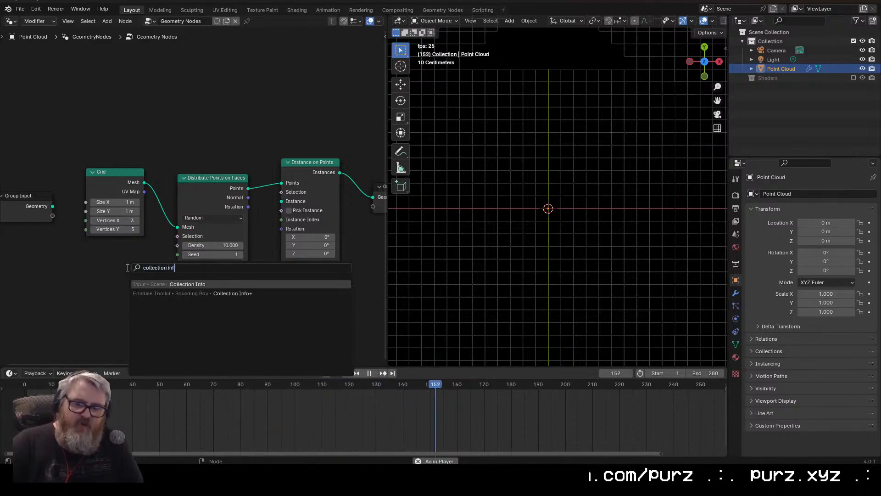
key("Return")
left_click(161, 311)
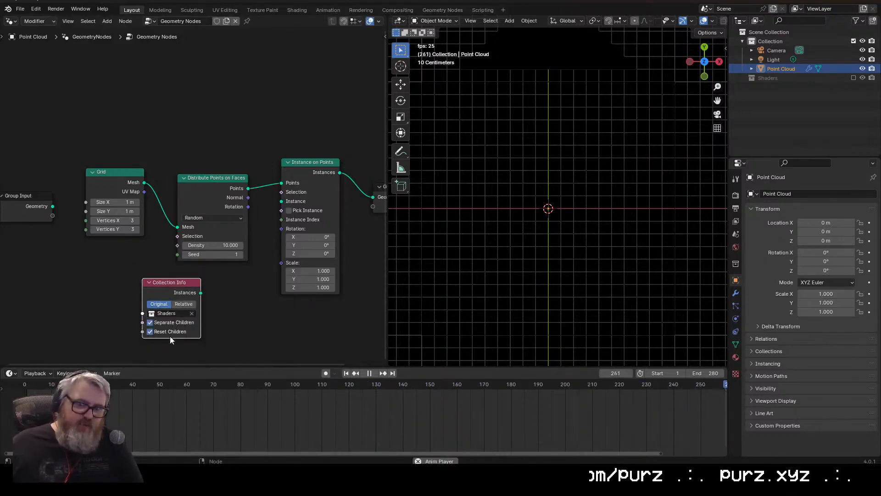
Connect the Collection Info node's Instances output to the Instance input of Instance on Points.
scroll(173, 332, "up", 5)
middle_click_drag(241, 328, 192, 228)
left_click_drag(157, 247, 188, 200)
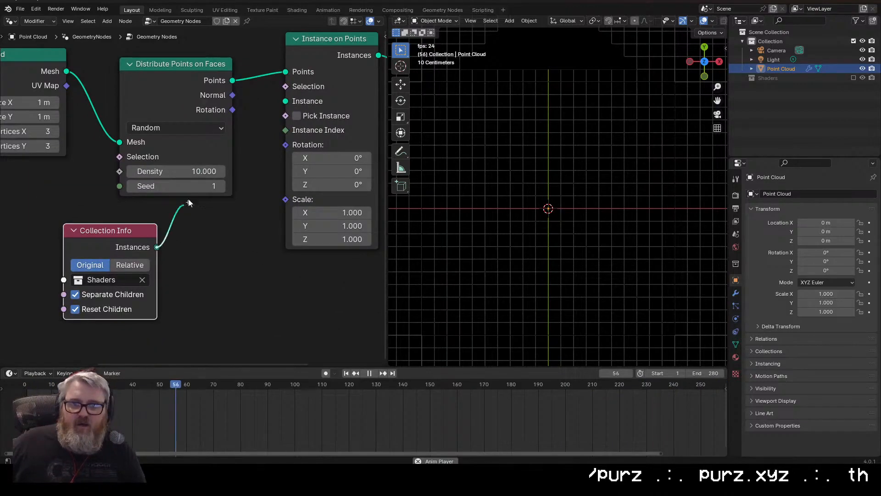
left_click_drag(283, 107, 285, 102)
scroll(321, 207, "down", 5)
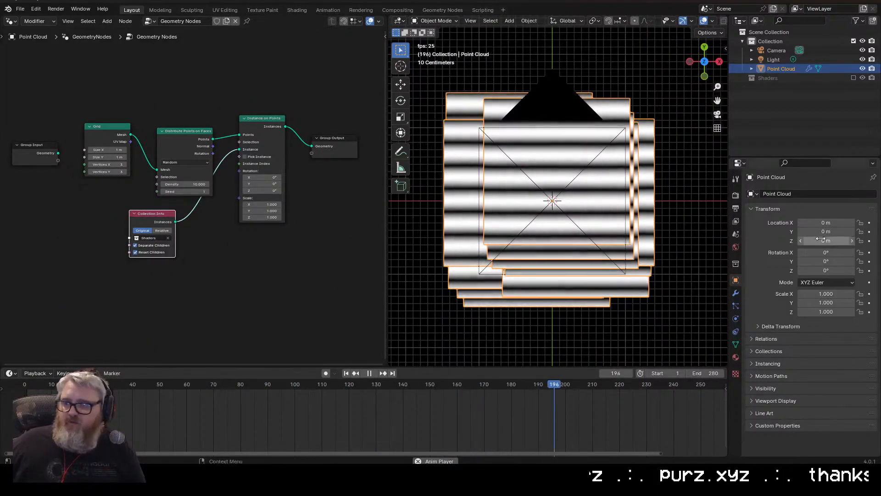
Hide the viewport overlays and examine the overlapping shader plane instances up close, from the top and at low angles.
middle_click_drag(437, 279, 513, 180)
scroll(511, 238, "up", 6)
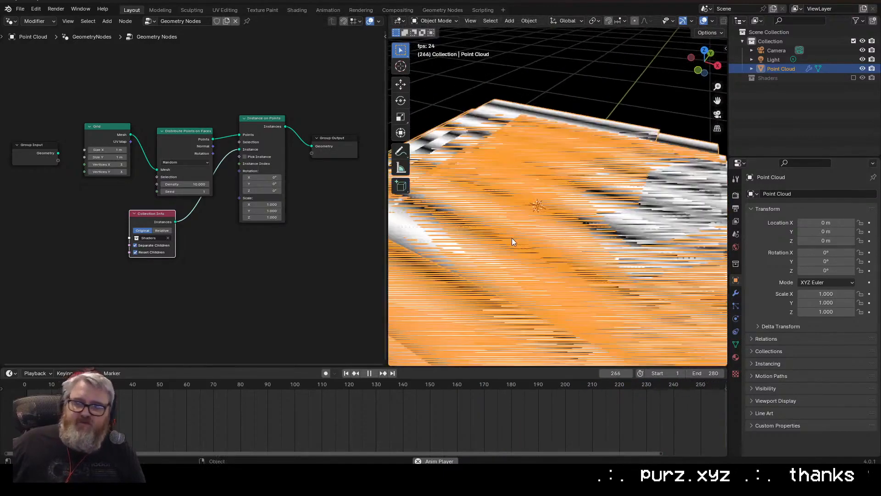
middle_click_drag(513, 236, 516, 217)
left_click(704, 21)
scroll(583, 209, "down", 5)
middle_click_drag(574, 216, 579, 289)
scroll(580, 286, "up", 5)
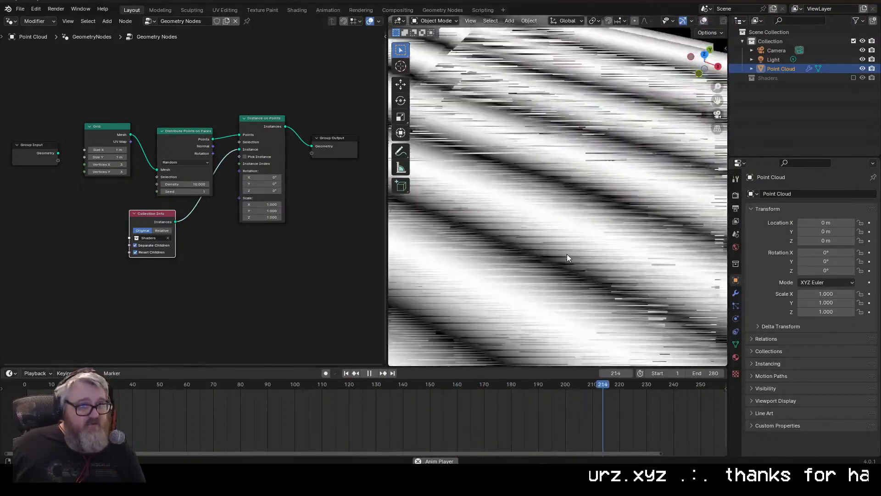
middle_click_drag(566, 254, 551, 290)
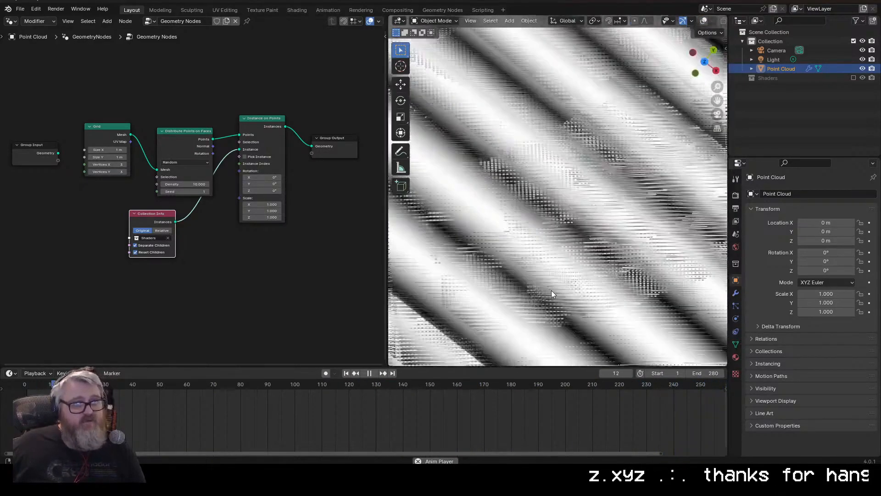
scroll(491, 229, "down", 5)
middle_click_drag(497, 237, 494, 280)
left_click(705, 61)
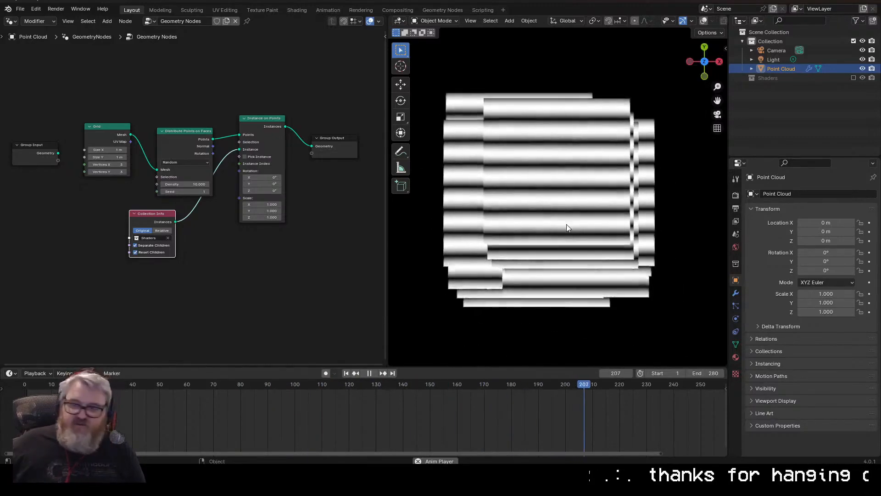
scroll(568, 230, "up", 4)
scroll(571, 239, "down", 4)
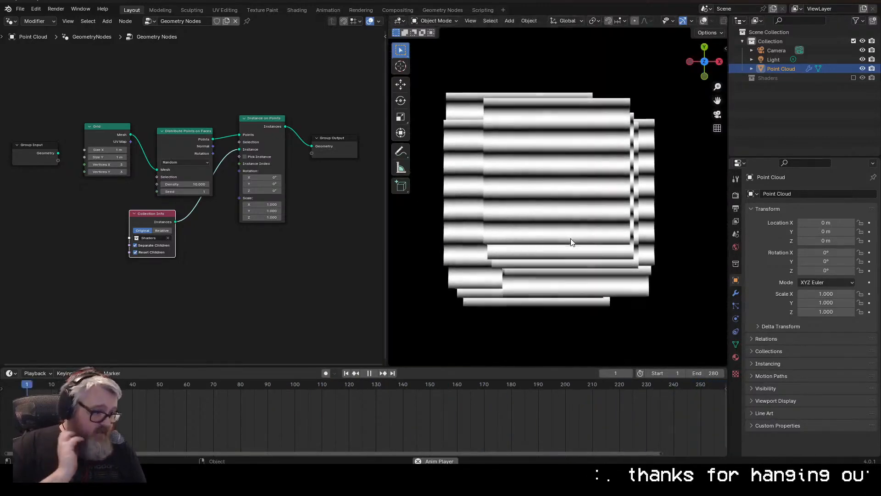
middle_click_drag(561, 288, 593, 240)
scroll(554, 282, "up", 3)
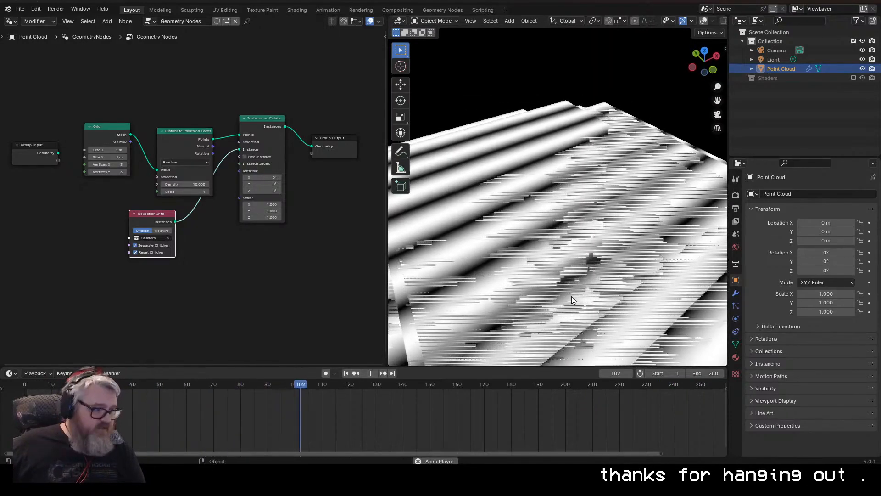
middle_click_drag(541, 285, 481, 271)
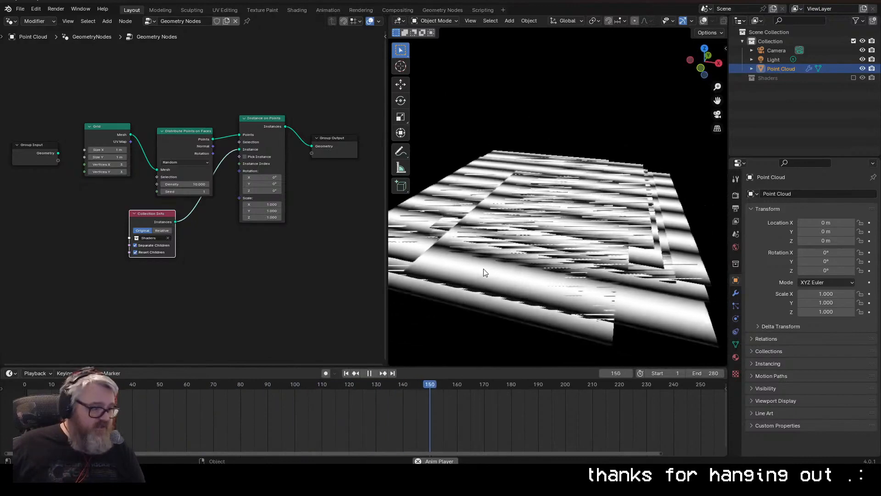
scroll(502, 244, "down", 4)
mouse_move(501, 244)
middle_mouse_down()
mouse_move(519, 221)
mouse_move(518, 243)
middle_mouse_up()
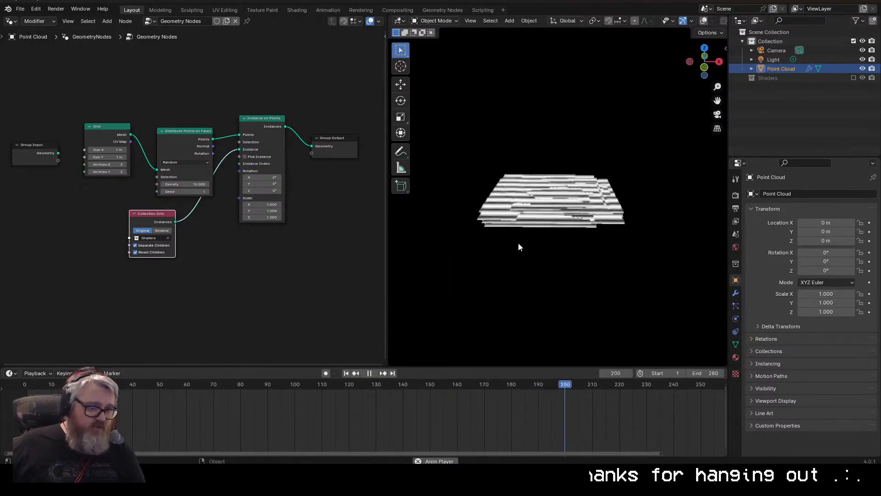
Try inserting a Transform Geometry node between Instance on Points and Group Output.
scroll(269, 196, "up", 4)
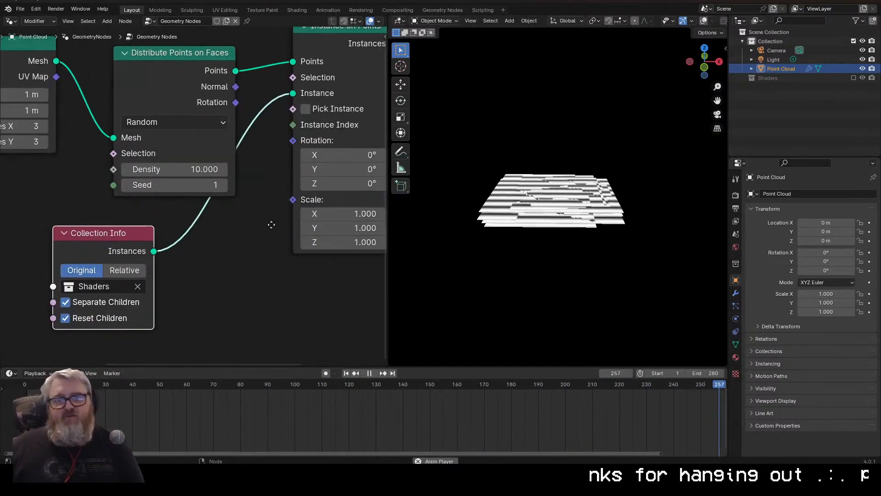
left_click_drag(32, 255, 111, 238)
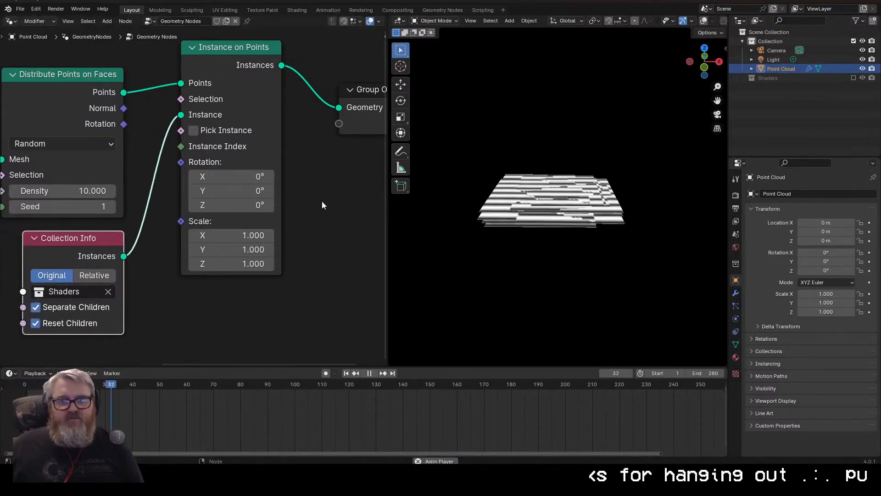
middle_click_drag(312, 199, 310, 212)
key("shift+a")
type("set")
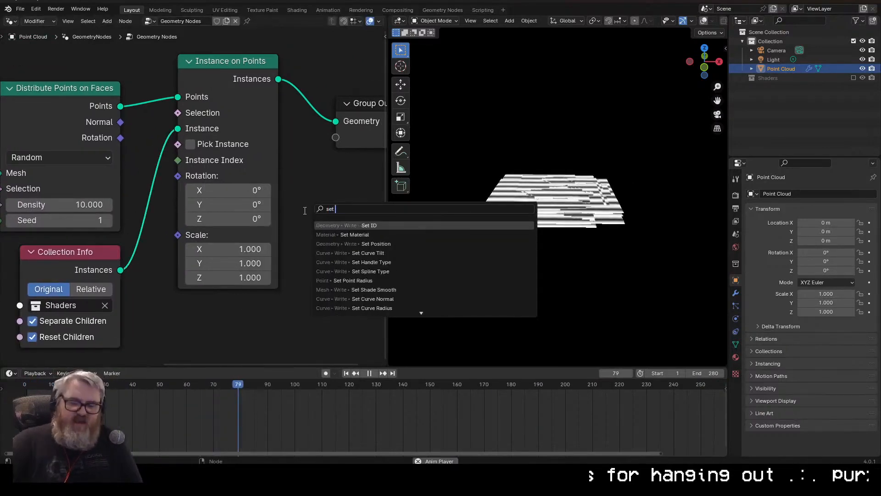
key("BackSpace")
key("BackSpace")
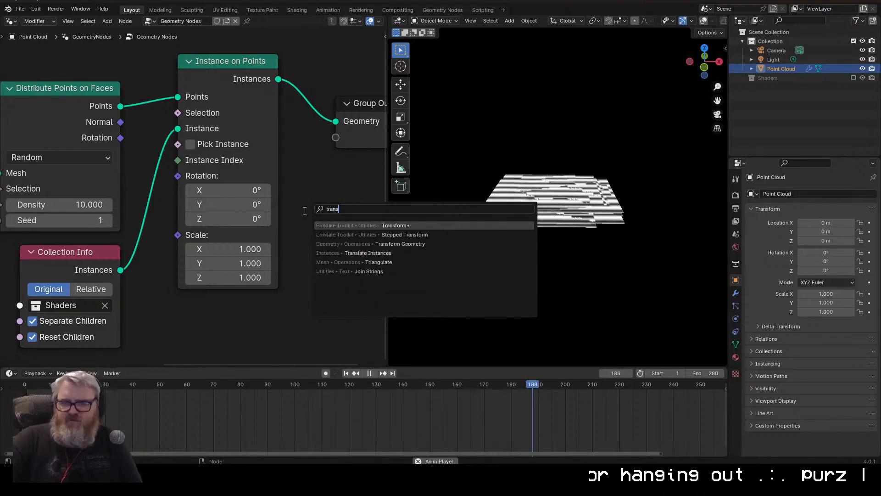
key("Down")
key("Down")
key("Return")
left_click(285, 69)
middle_click_drag(334, 177, 173, 202)
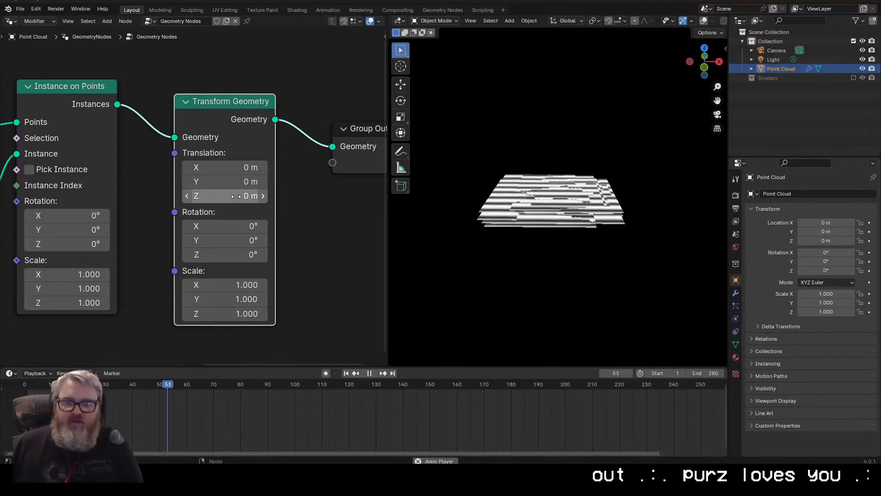
Add a Combine XYZ node below Instance on Points.
scroll(310, 250, "down", 1)
middle_click_drag(311, 250, 377, 199)
left_click(190, 296)
key("shift+a")
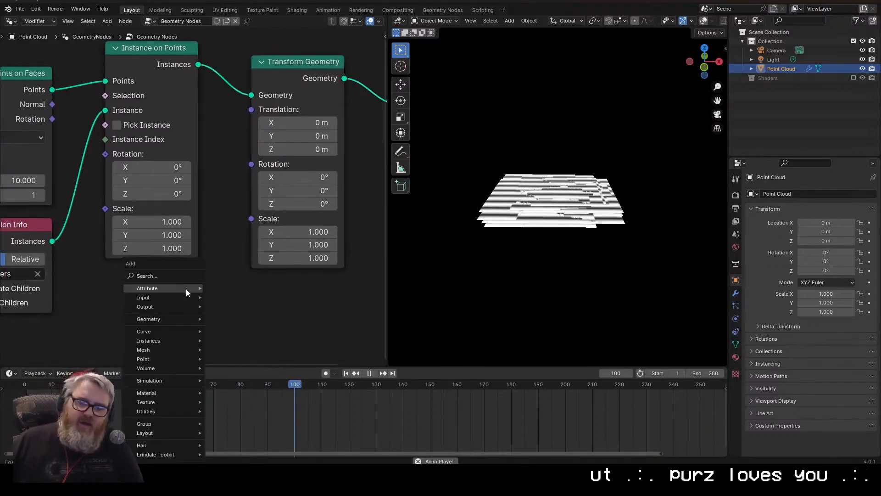
left_click(172, 275)
key("Return")
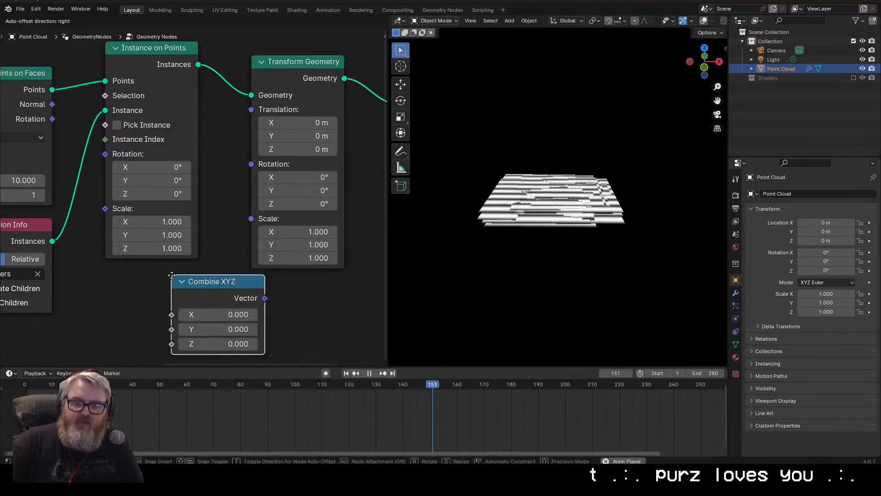
left_click(104, 289)
Feed the Combine XYZ Z input from a Float Random Value node with Min -0.1 and Max 0.1.
middle_click_drag(105, 290, 172, 200)
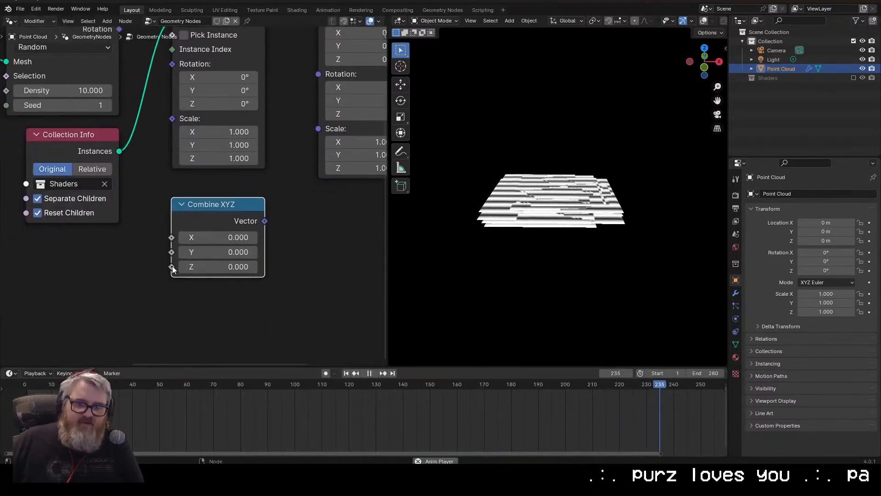
key("Return")
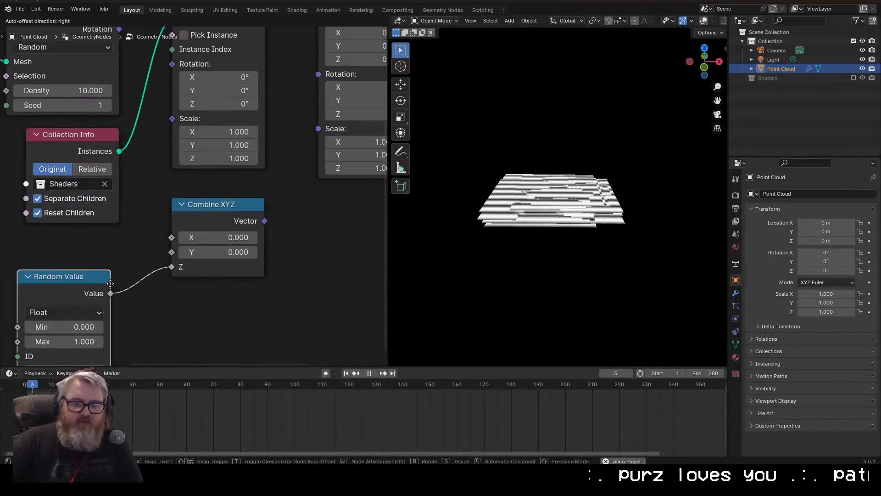
left_click(123, 264)
middle_click_drag(123, 264, 166, 234)
left_click(139, 274)
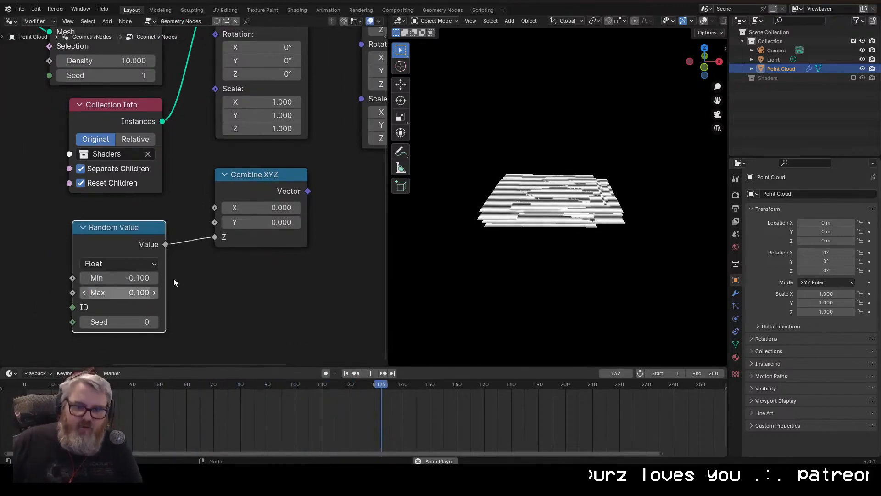
Delete the Transform Geometry node and reconnect Instance on Points directly to Group Output.
middle_click_drag(321, 212, 180, 308)
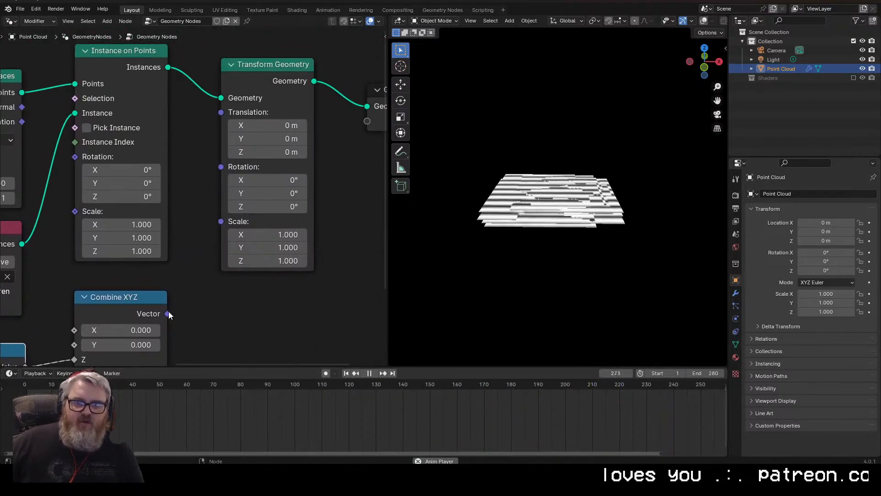
left_click_drag(224, 131, 224, 121)
key("x")
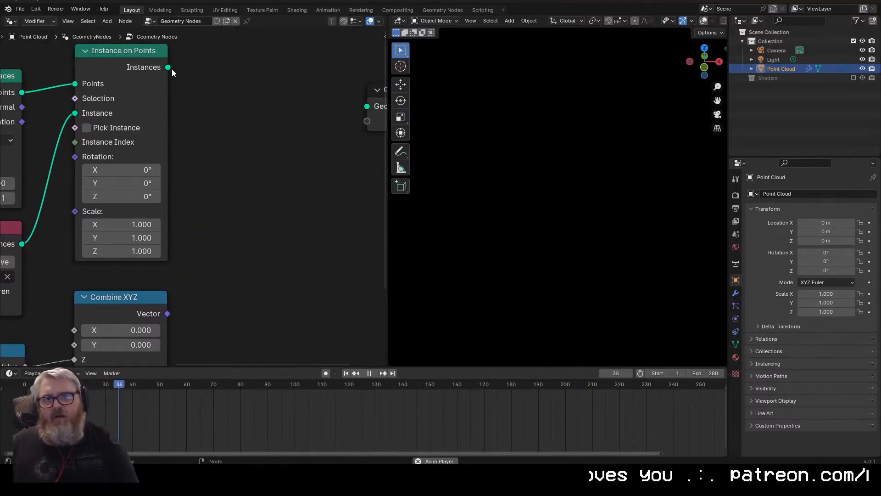
left_click_drag(168, 69, 367, 106)
Insert a Set Position node before Group Output and drive its Offset with the Combine XYZ vector.
key("shift+a")
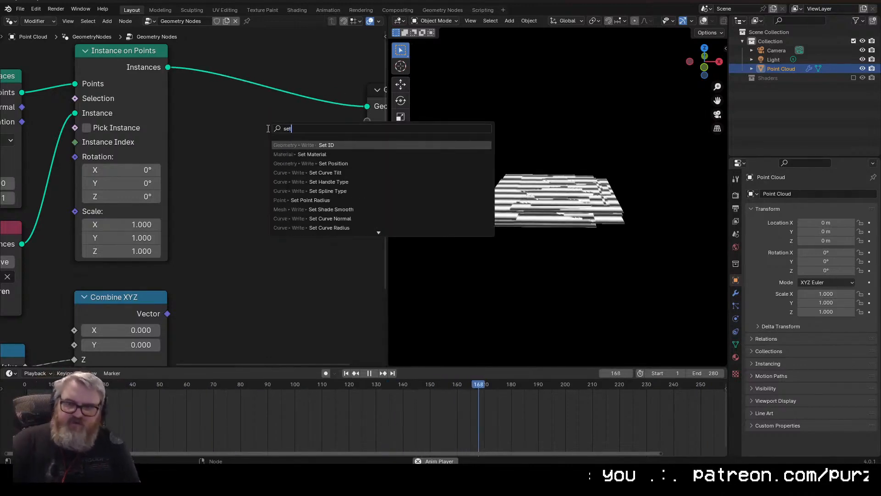
left_click(333, 163)
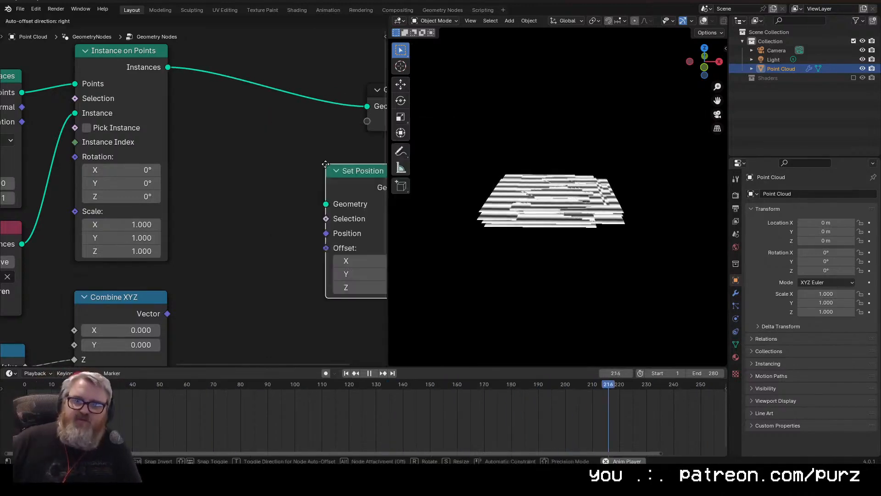
left_click(225, 81)
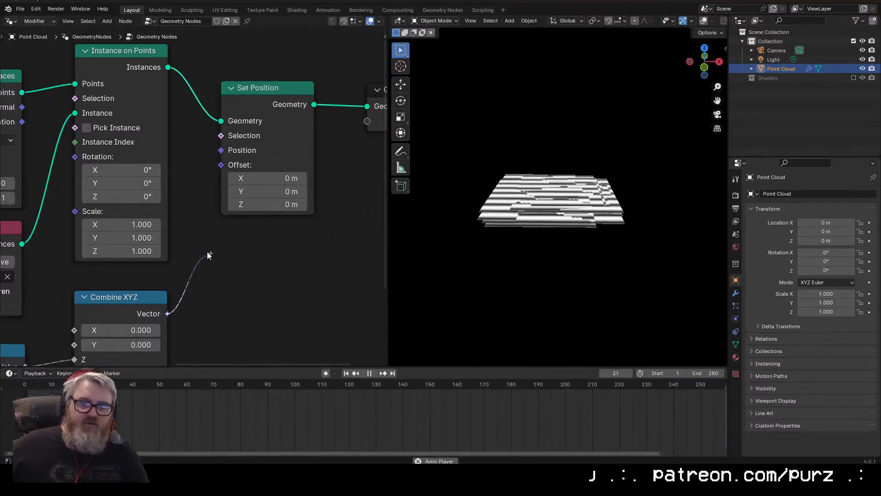
middle_click_drag(575, 239, 511, 228)
scroll(553, 218, "up", 5)
scroll(206, 337, "down", 2)
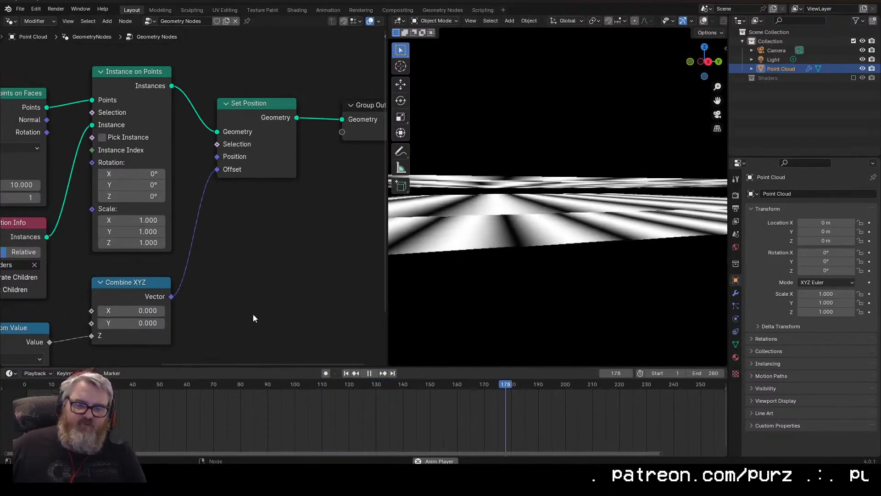
Try a wider offset range on the Random Value node, with Min -0.330 and Max 0.430, and inspect the planes from above.
middle_click_drag(211, 330, 283, 275)
left_click_drag(82, 327, 64, 314)
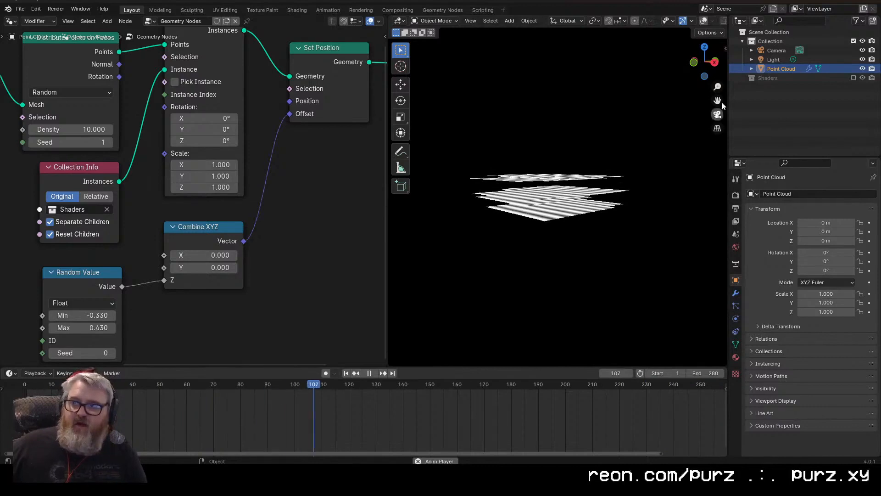
scroll(633, 234, "up", 7)
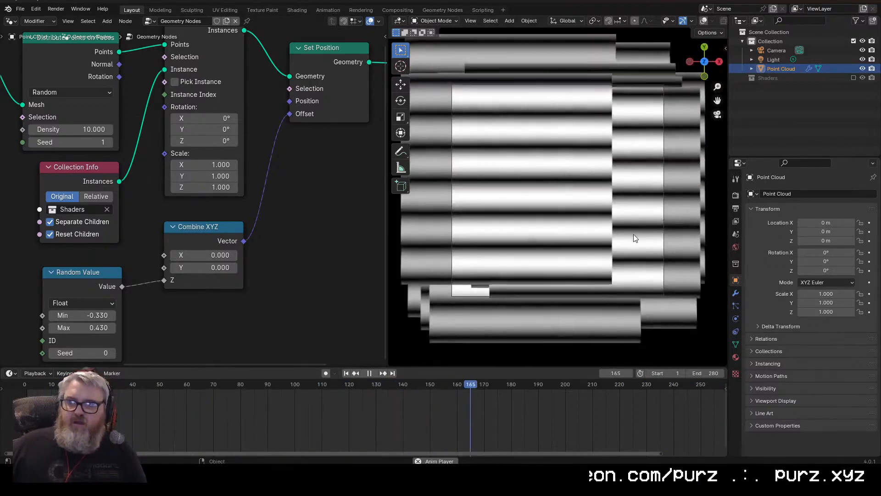
scroll(616, 242, "down", 2)
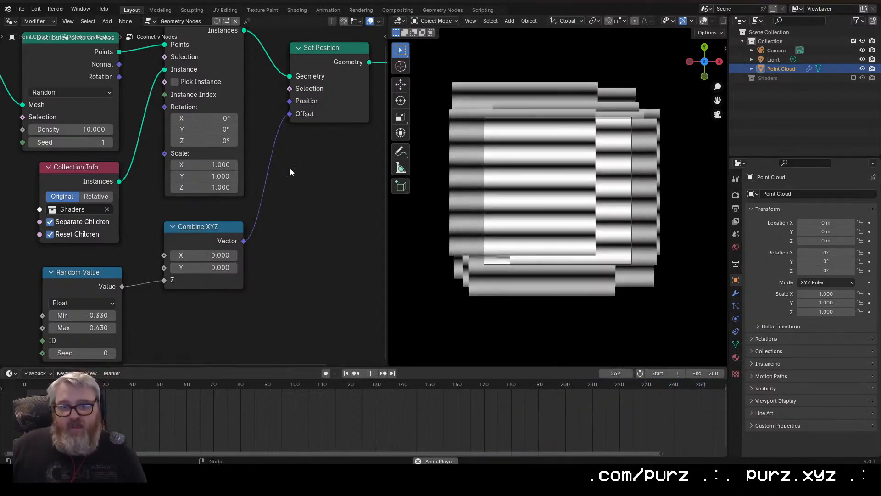
Scale the instances to 0.5 on all axes and set the offset Random Value to Min -0.1 and Max 0.1.
left_click_drag(216, 164, 225, 187)
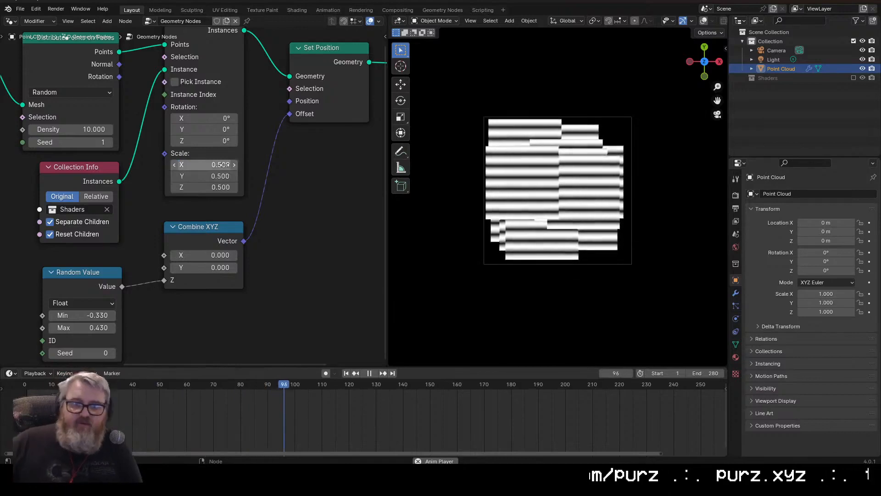
left_click(100, 316)
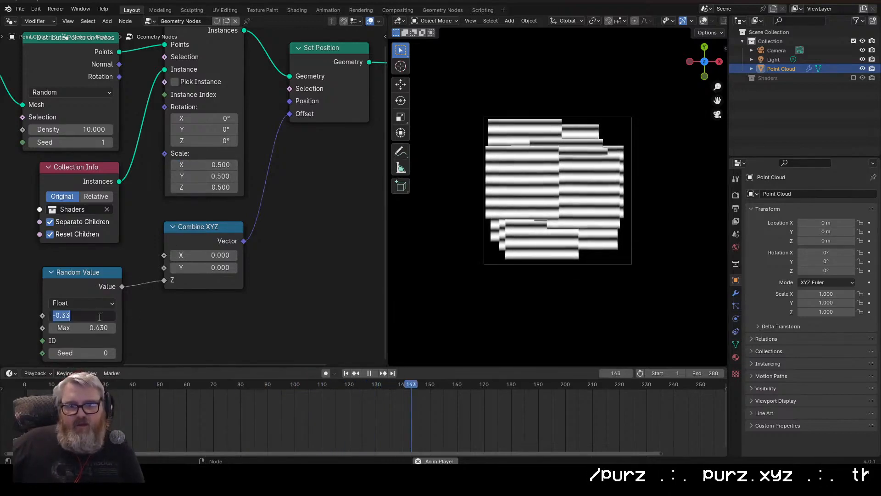
type("-0.1")
key("Tab")
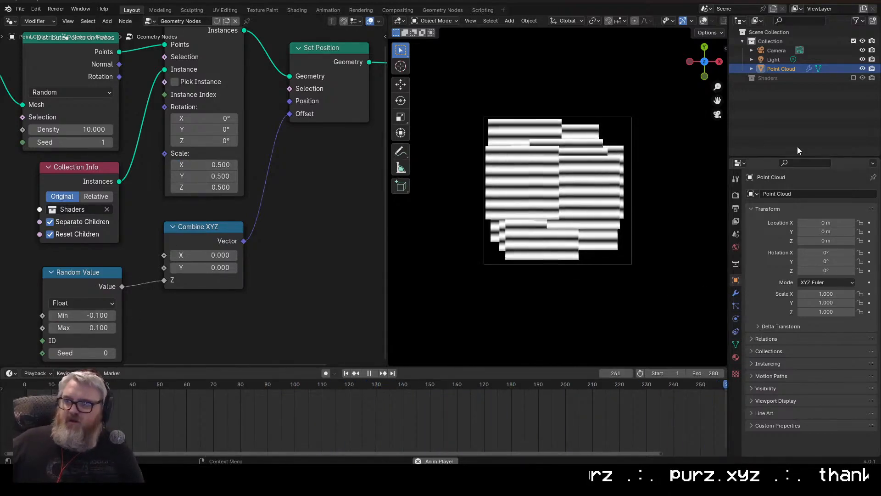
Enable Pick Instance on the Instance on Points node so each point gets a different shader plane.
left_click(770, 50)
left_click(770, 67)
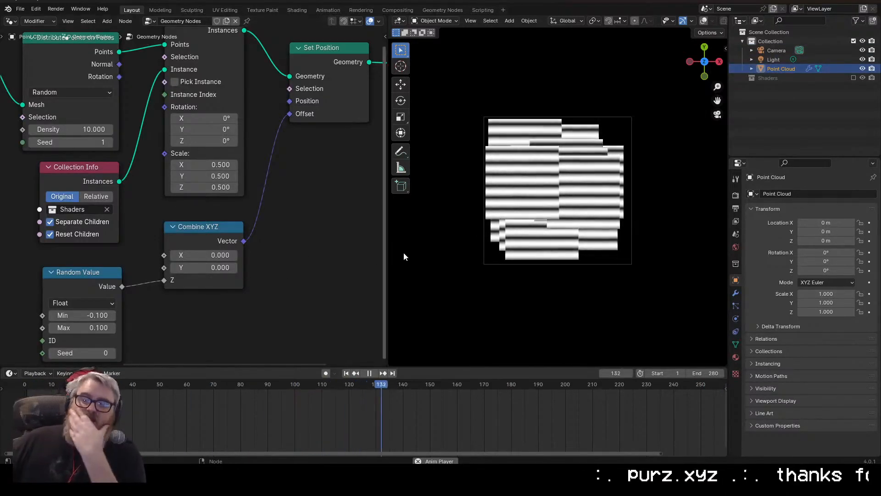
left_click(197, 81)
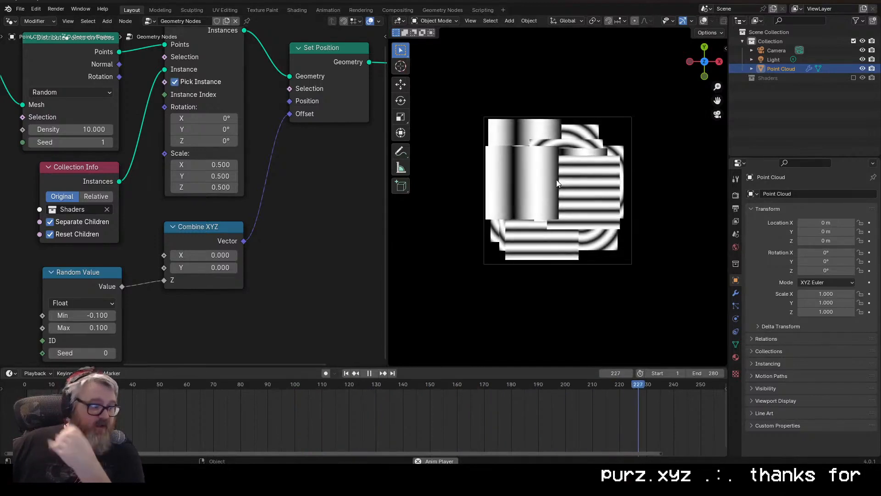
left_click(854, 77)
left_click(853, 77)
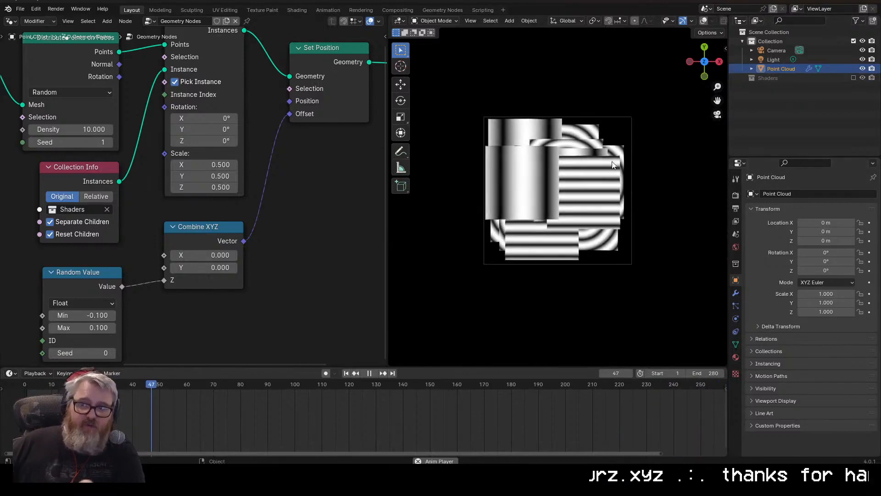
Set the Instance on Points scale to 1 on X, Y and Z.
middle_click_drag(255, 201, 263, 229)
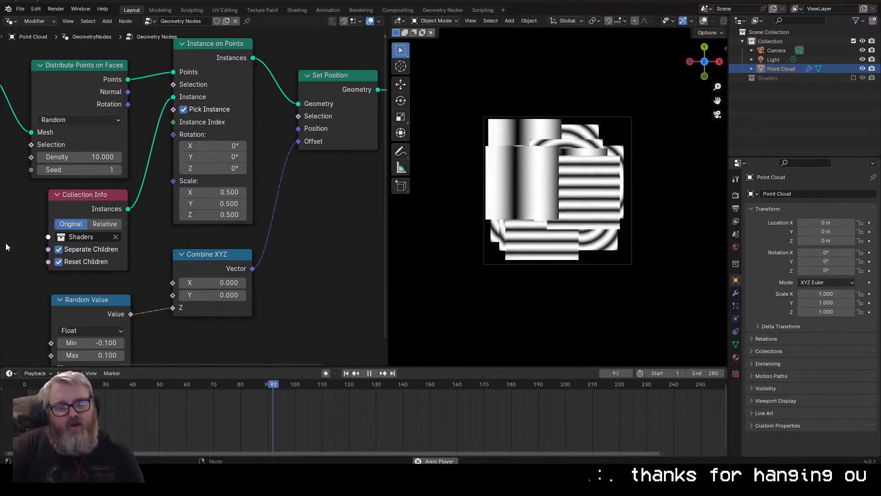
middle_click_drag(148, 219, 266, 224)
left_click_drag(225, 202, 226, 207)
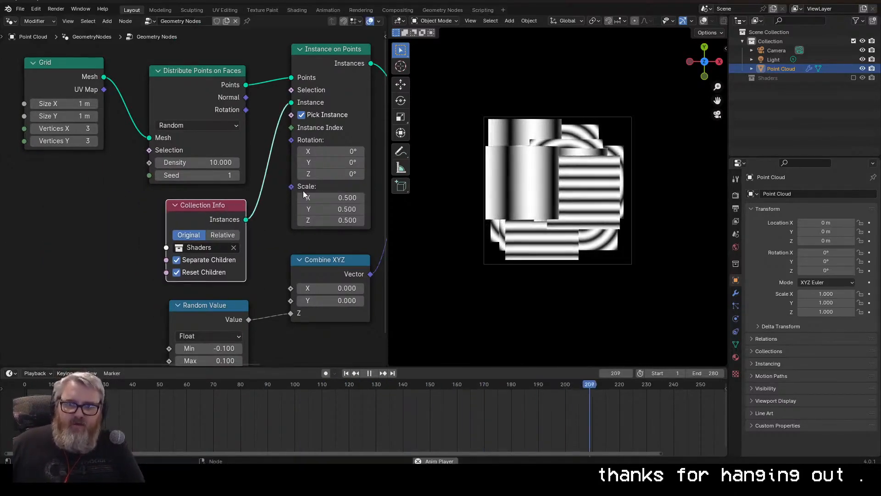
type("1")
key("Return")
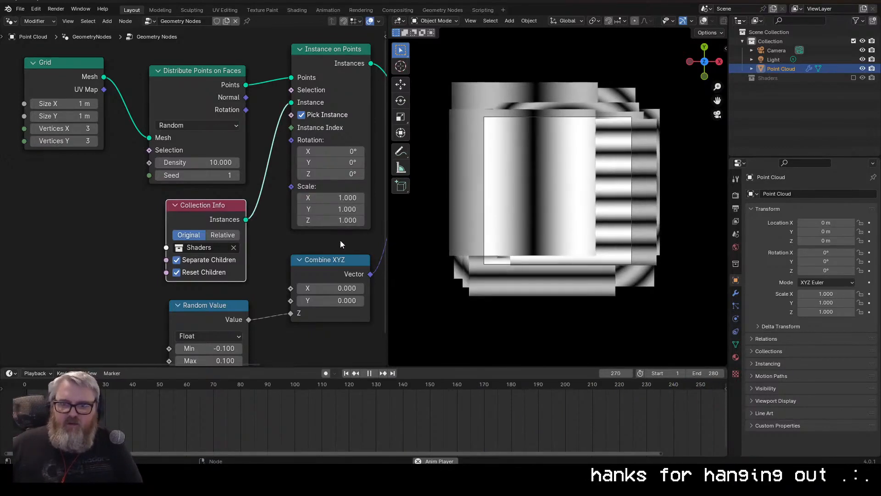
Move the offset's Combine XYZ and Random Value nodes beneath the Set Position node.
middle_click_drag(348, 247, 219, 221)
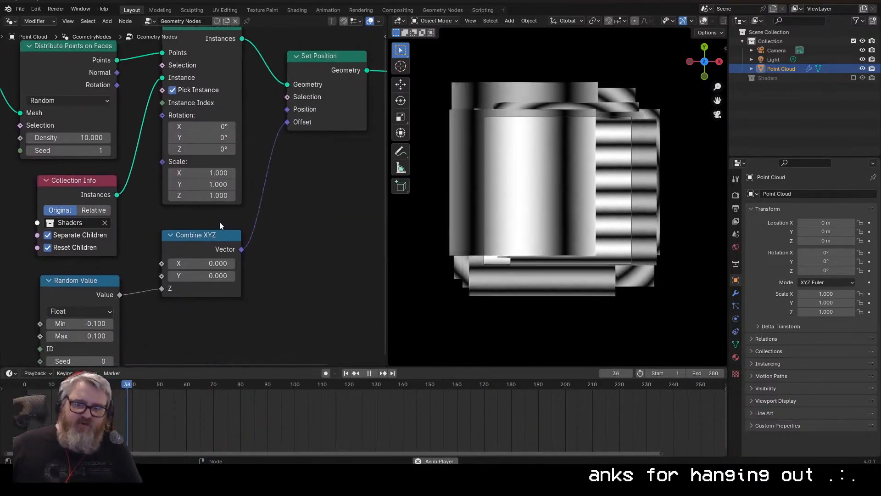
left_click_drag(213, 236, 329, 239)
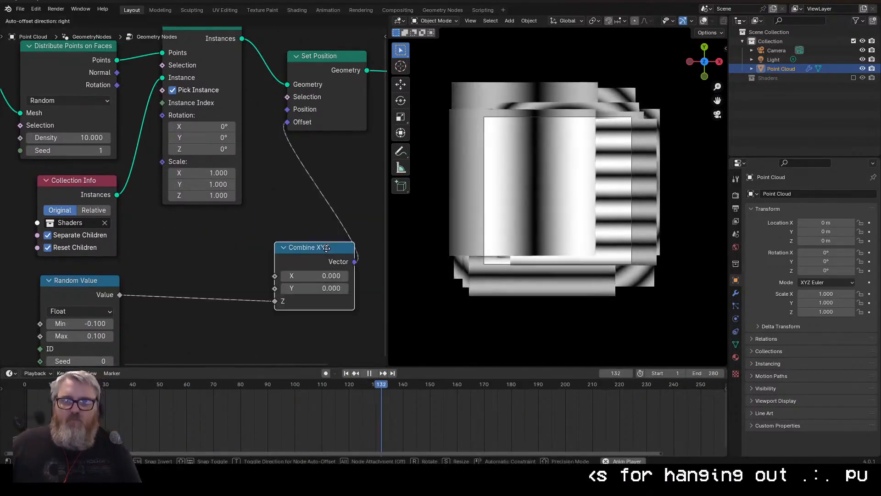
left_click_drag(93, 282, 332, 315)
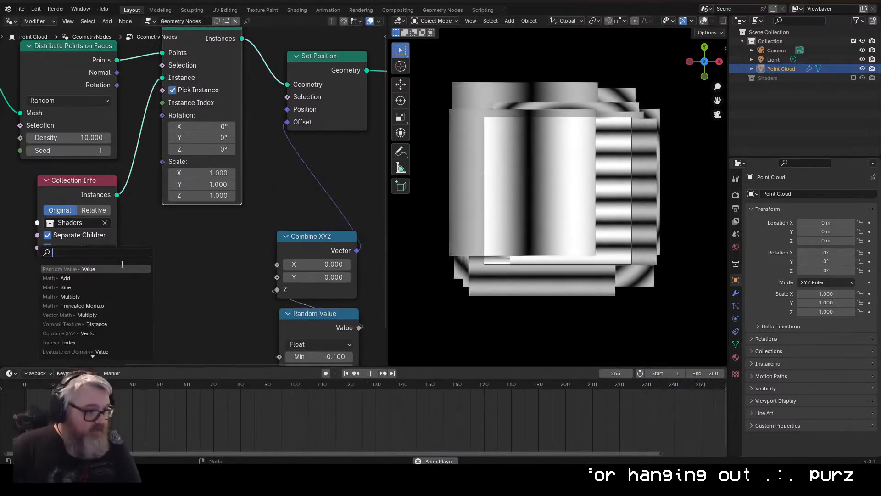
Drive the instance Scale with a new Float Random Value, Min 0.1 and Max 0.3, feeding all three axes of a Combine XYZ.
key("Return")
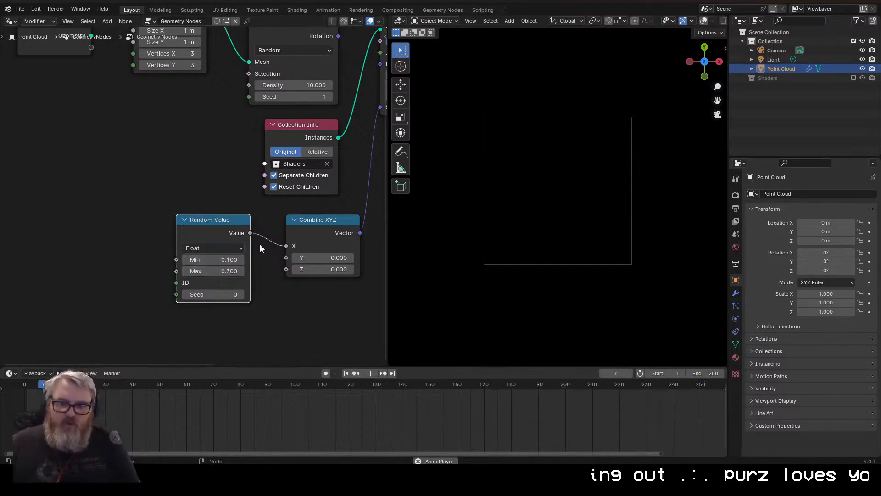
left_click_drag(250, 235, 286, 269)
middle_click_drag(319, 302, 242, 314)
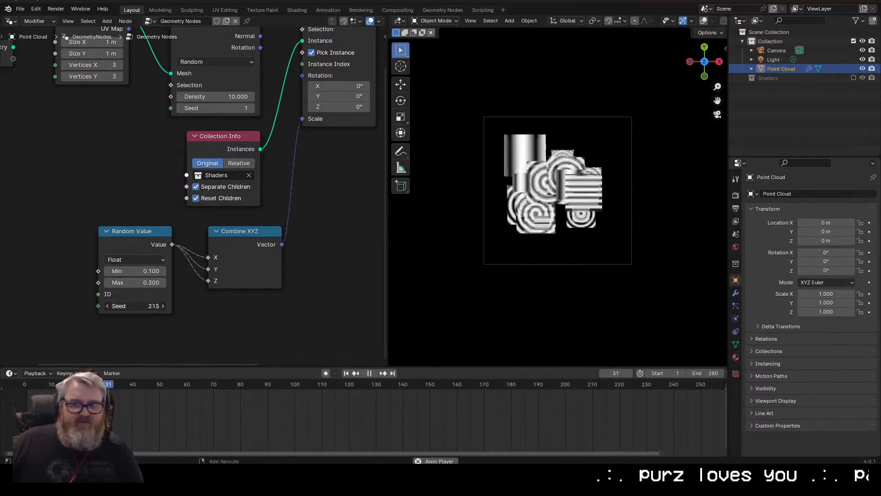
Set the scale Random Value Seed to 234 and the point distribution Seed to 67, and enlarge the Grid to 1.92 m in X and Y.
middle_click_drag(181, 274, 223, 297)
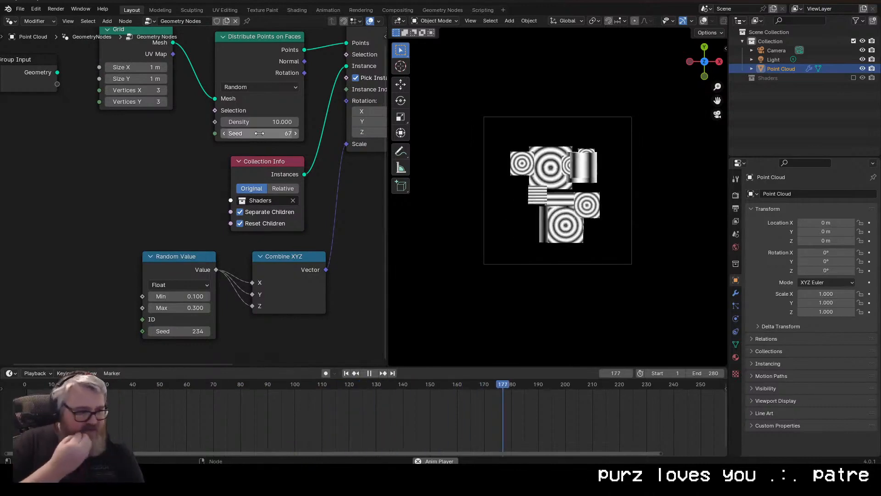
scroll(269, 88, "down", 1)
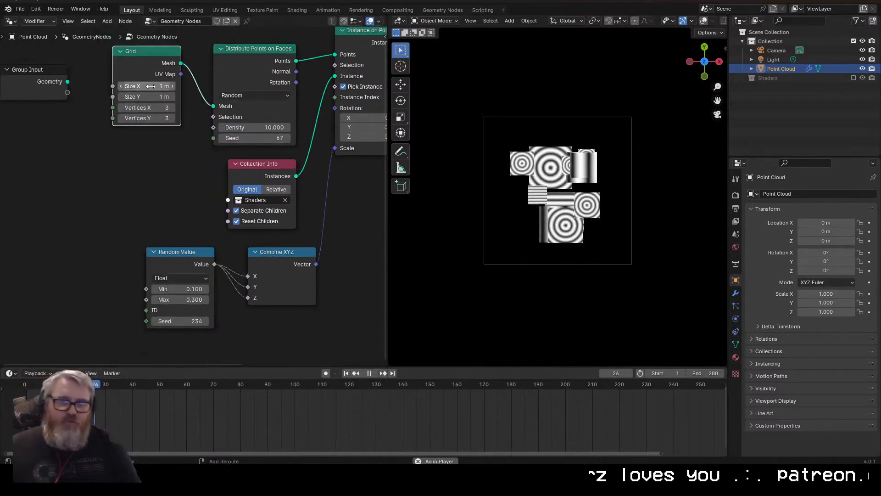
left_click_drag(147, 86, 169, 87)
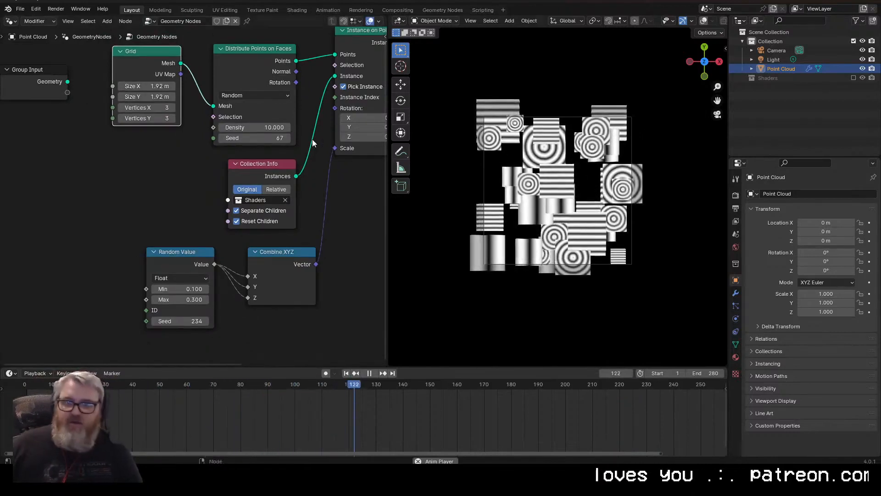
Raise the Distribute Points on Faces Density to 67.4.
middle_click_drag(312, 144, 286, 166)
left_click_drag(230, 149, 400, 149)
scroll(594, 194, "up", 3)
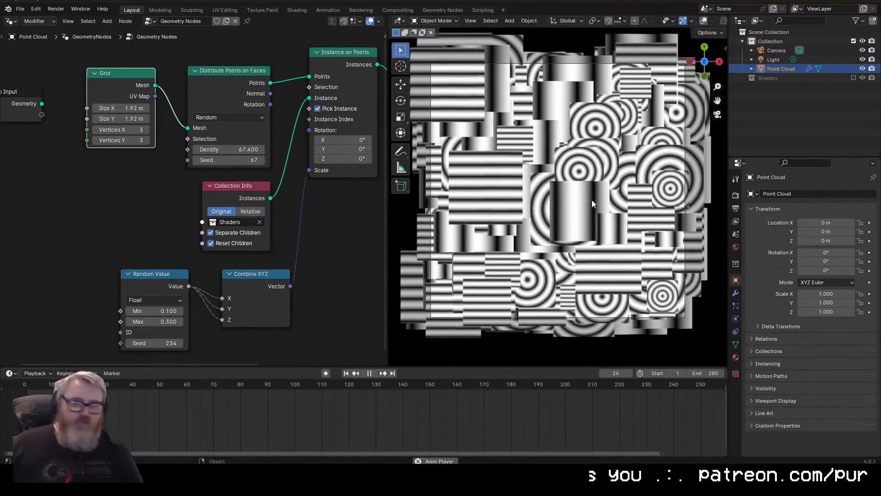
Vary the layout by setting the point distribution Seed to 204 and the scale Seed to 332, and changing the offset Random Value's Seed.
scroll(550, 170, "down", 2)
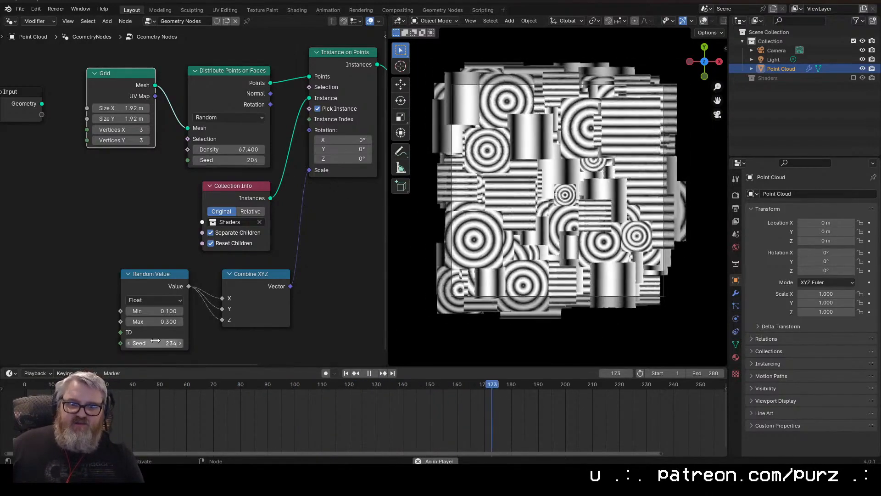
left_click_drag(155, 341, 200, 341)
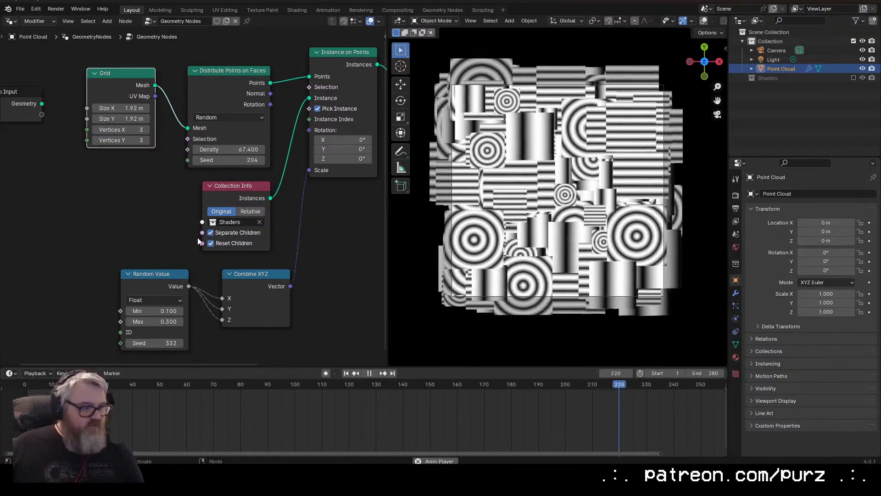
middle_click_drag(139, 198, 47, 213)
scroll(164, 235, "down", 5)
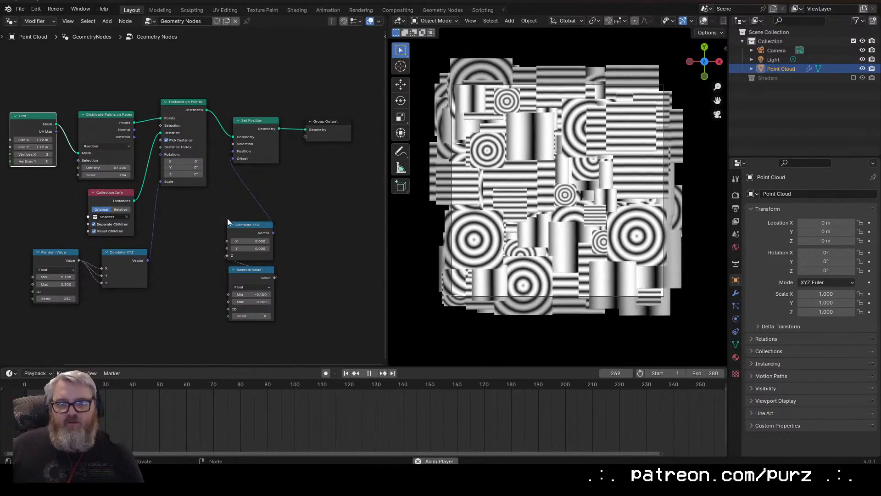
left_click_drag(250, 316, 282, 316)
Move the Group Input node lower beside the Grid node and set the Grid size to 2 m in X and Y.
middle_click_drag(285, 252, 286, 199)
scroll(174, 244, "down", 2)
middle_click_drag(180, 246, 257, 248)
left_click_drag(63, 113, 56, 134)
scroll(79, 147, "up", 6)
middle_click_drag(75, 138, 191, 230)
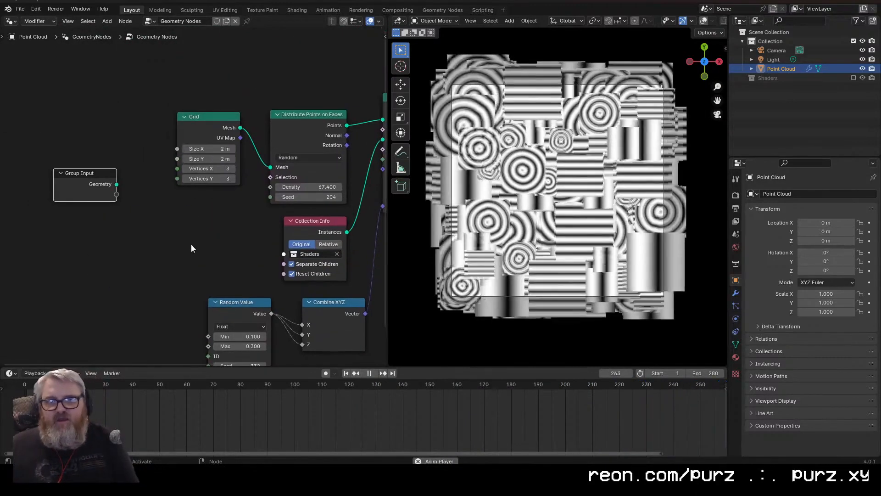
Expose the point distribution Seed through Group Input and link it to the Seed of both Random Value nodes.
middle_click_drag(174, 175, 129, 187)
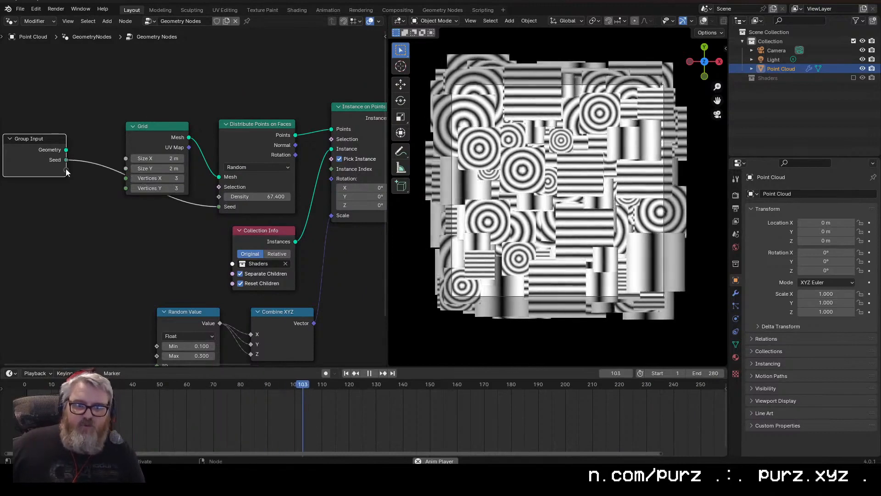
middle_click_drag(80, 220, 25, 203)
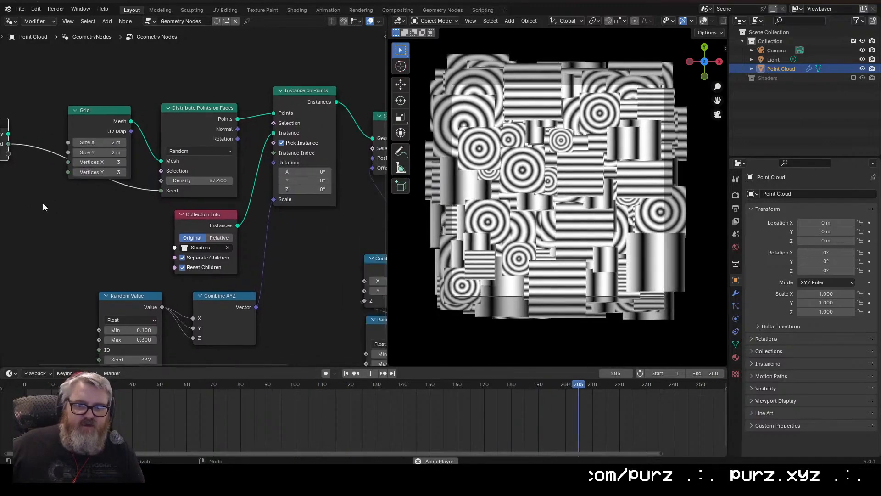
scroll(55, 189, "down", 3)
left_click_drag(47, 156, 330, 344)
left_click_drag(47, 155, 119, 325)
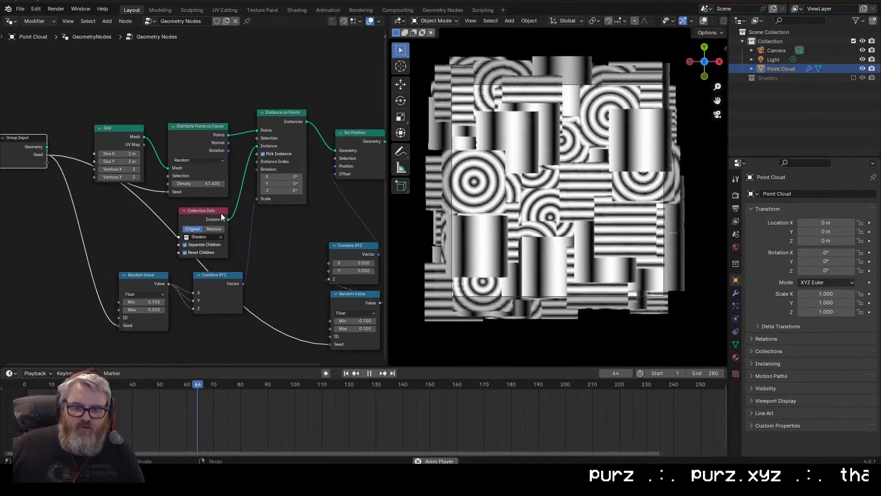
Change the exposed Seed in the Geometry Nodes modifier to pick a different plane arrangement.
middle_click_drag(262, 248, 282, 242)
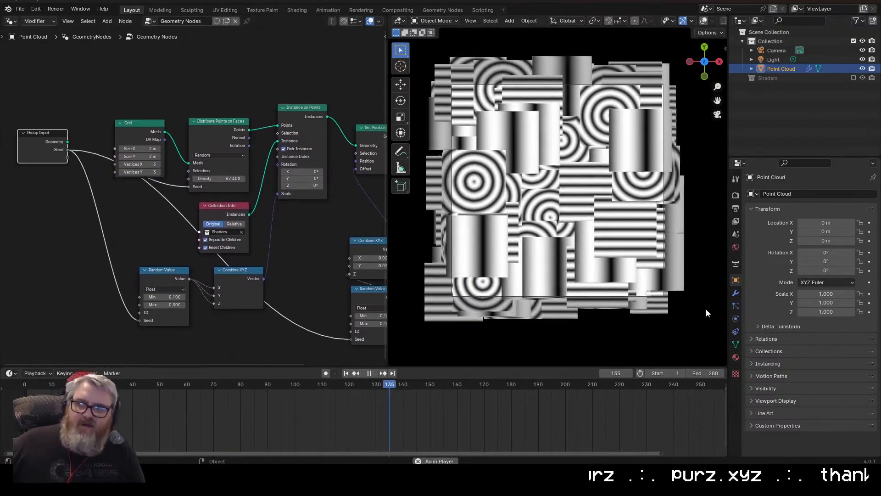
left_click(735, 293)
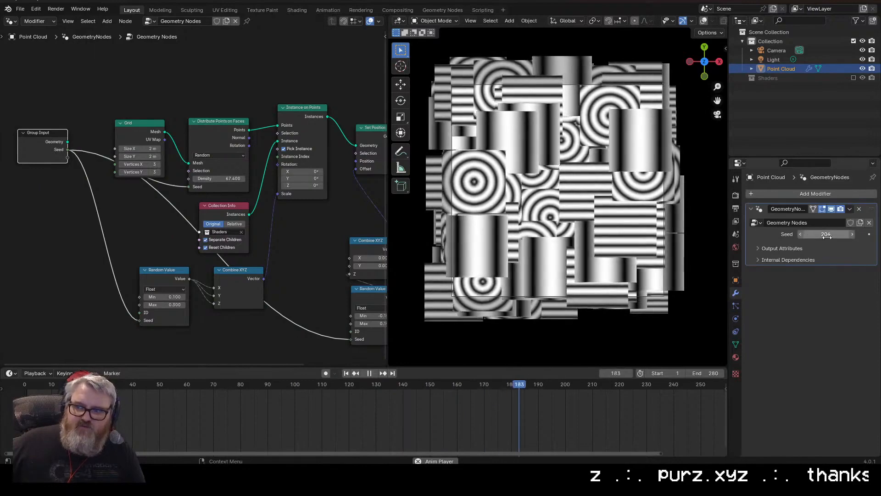
left_click_drag(826, 234, 803, 235)
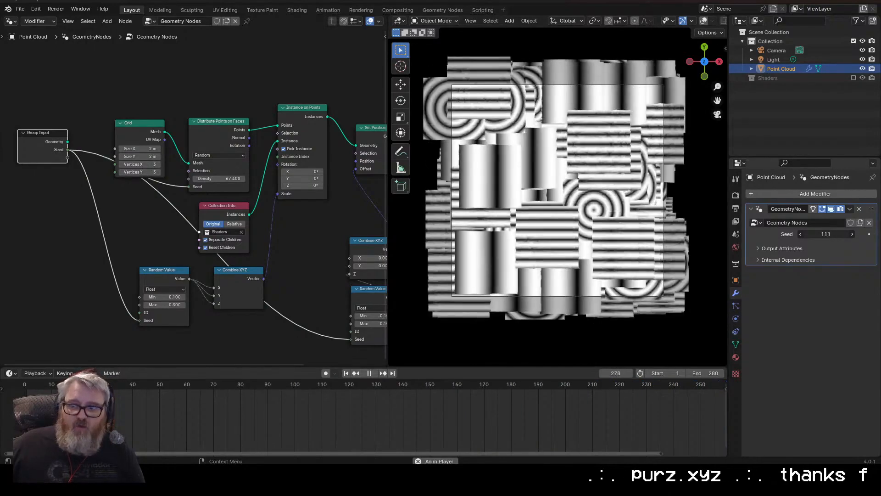
Review the scene's output and render settings, including resolution, frame range and render engine.
left_click(736, 209)
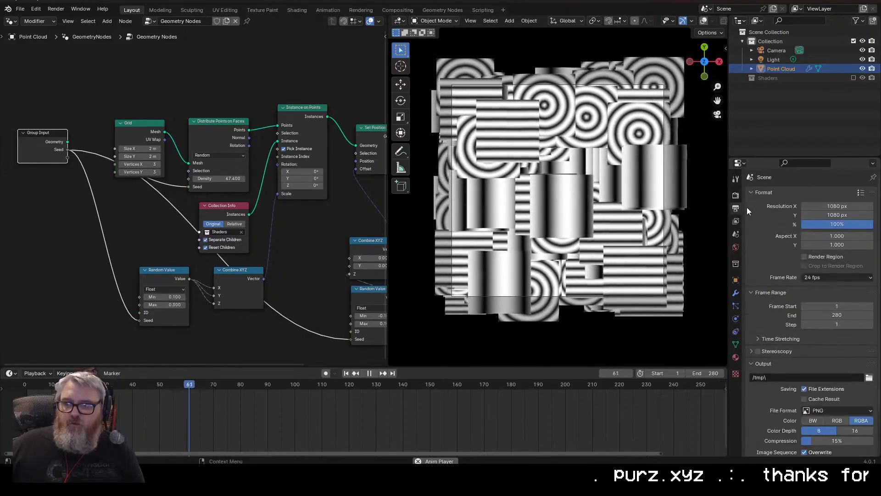
left_click(736, 196)
left_click(764, 208)
left_click(735, 209)
left_click(736, 196)
left_click(736, 209)
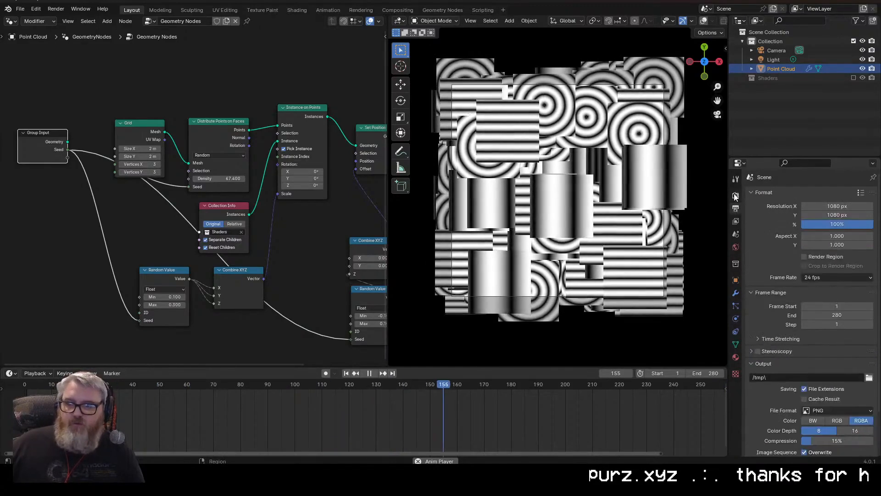
left_click(735, 196)
Expose the scale Random Value's Min and Max through Group Input and show the node group's interface settings.
middle_click_drag(330, 212, 386, 231)
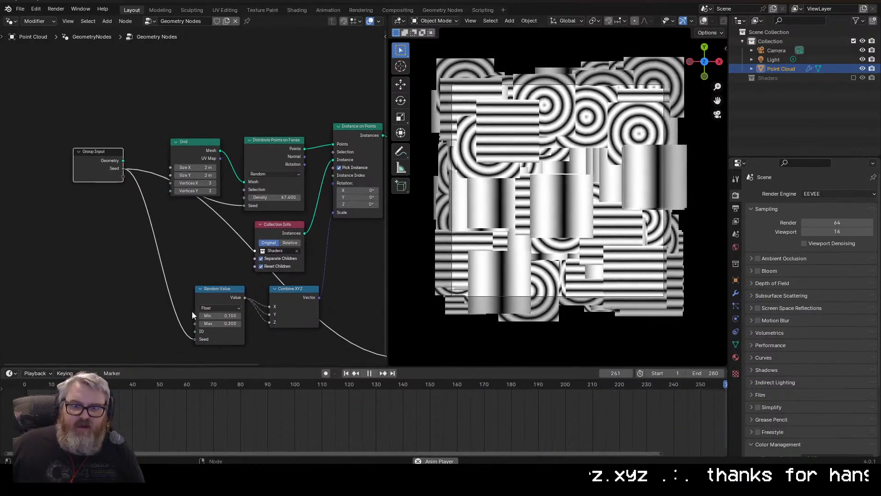
mouse_move(195, 316)
left_mouse_down()
mouse_move(120, 176)
mouse_move(196, 324)
left_mouse_up()
left_click(165, 294)
key("n")
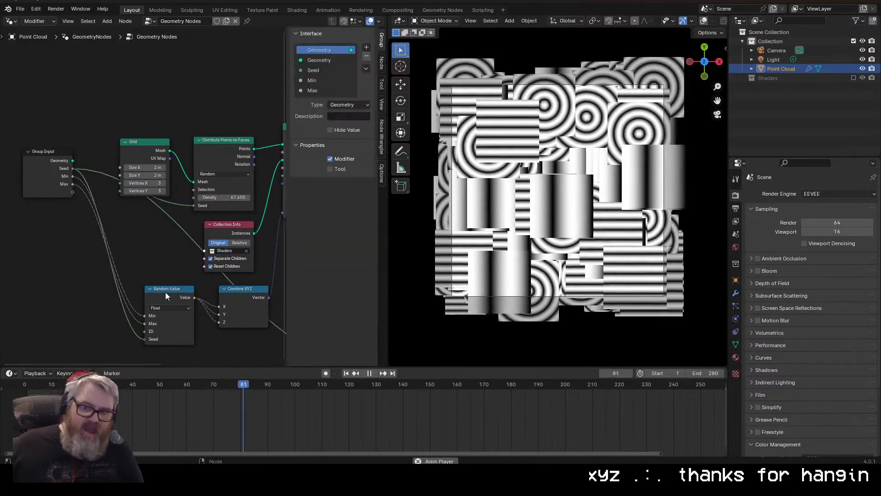
Rename the node group's Min and Max inputs as scaleMin and scaleMax.
double_click(316, 80)
type("s")
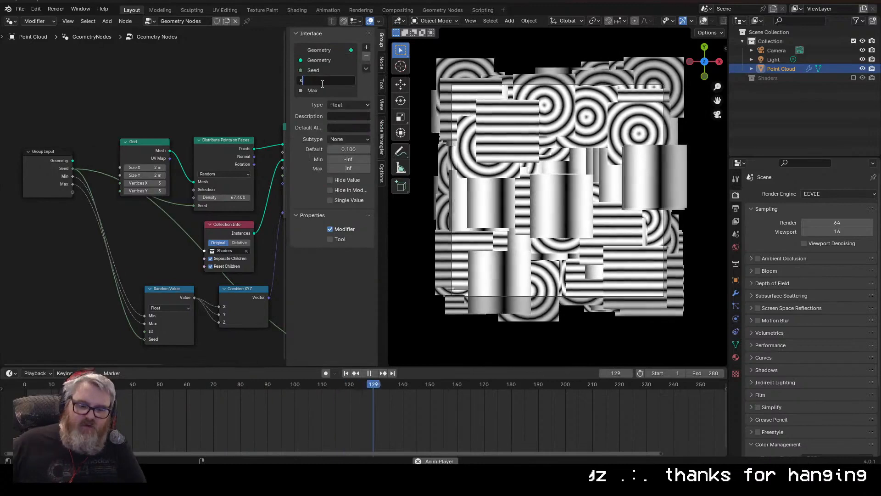
type("caleMin")
key("Return")
double_click(317, 90)
type("scaleM")
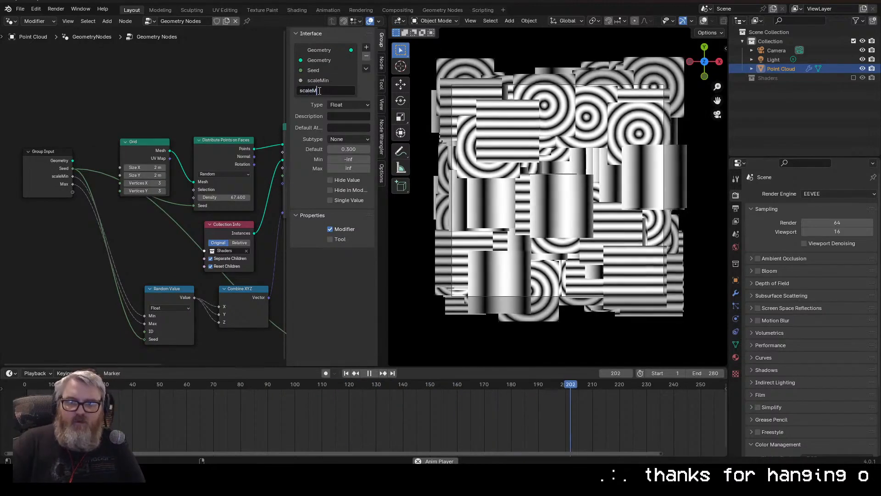
type("ax")
key("Return")
Expose the Density of Distribute Points on Faces through the Group Input node.
scroll(142, 222, "up", 2)
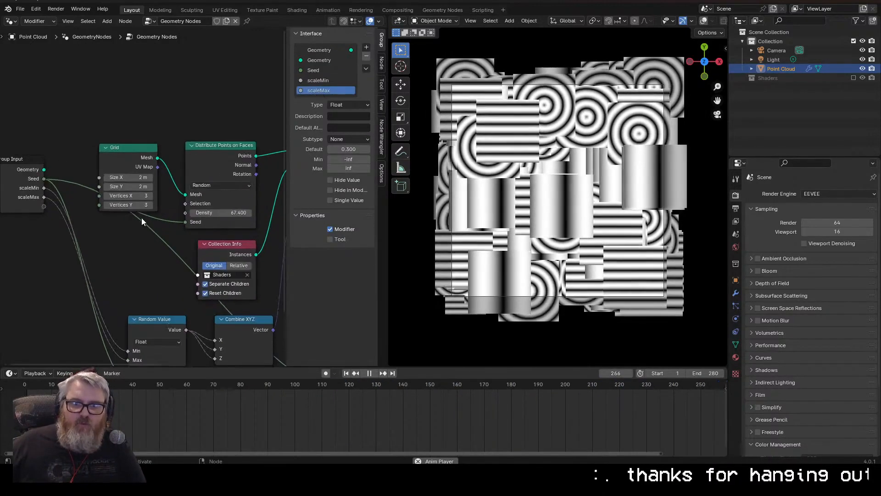
middle_click_drag(115, 229, 89, 209)
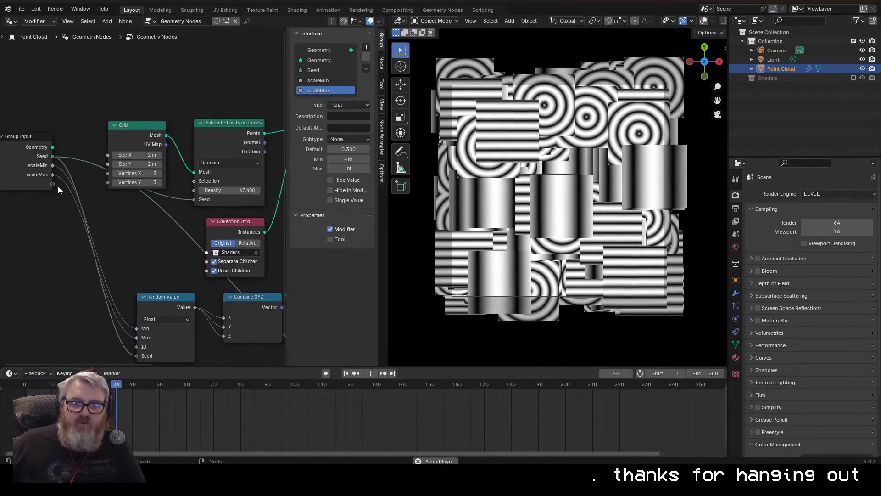
left_click_drag(53, 184, 193, 190)
middle_click_drag(106, 216, 45, 214)
scroll(220, 197, "down", 1)
middle_click_drag(275, 230, 278, 195)
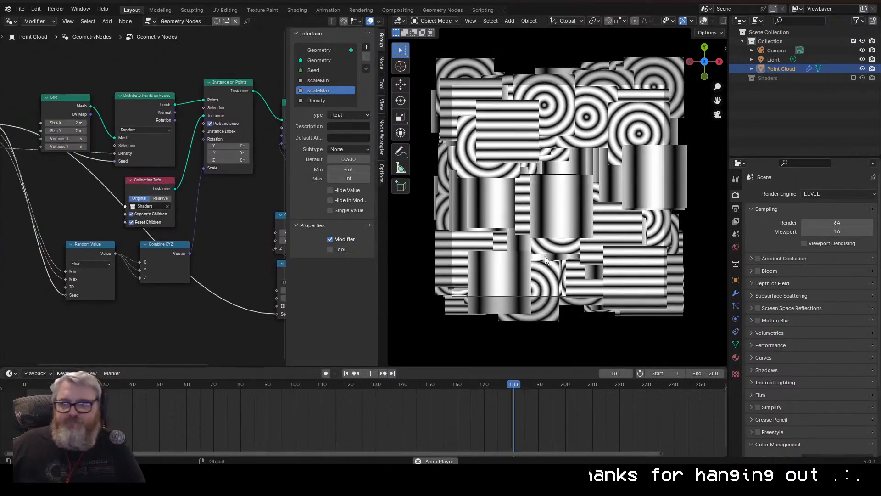
Set Density in the Geometry Nodes modifier to 60.870, then try another scaleMin value and undo it.
left_click(735, 292)
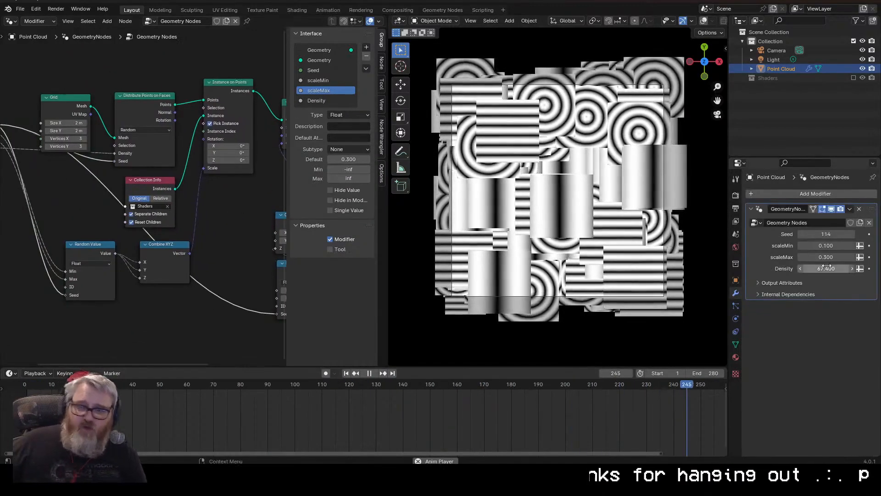
left_click_drag(826, 269, 829, 246)
left_click_drag(825, 246, 837, 246)
key("ctrl+z")
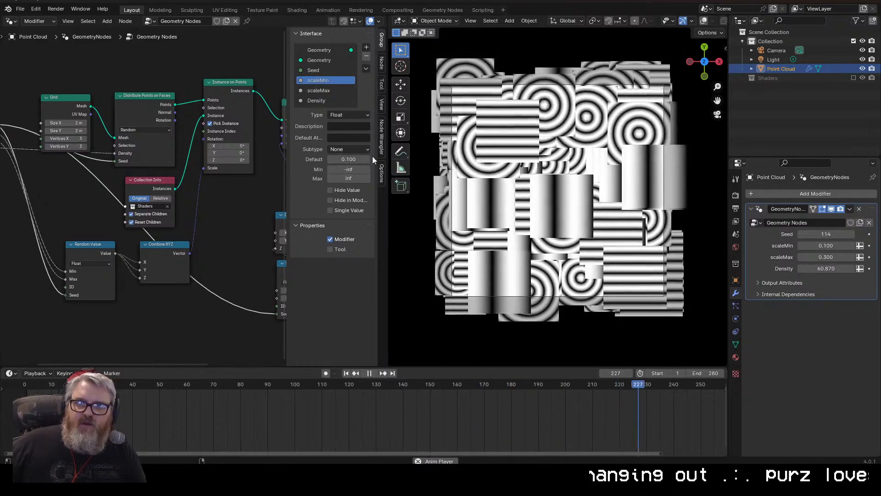
Limit the scaleMin group input to a minimum of 0.1 and a maximum of 4.
left_click(350, 169)
type("0.1")
key("Tab")
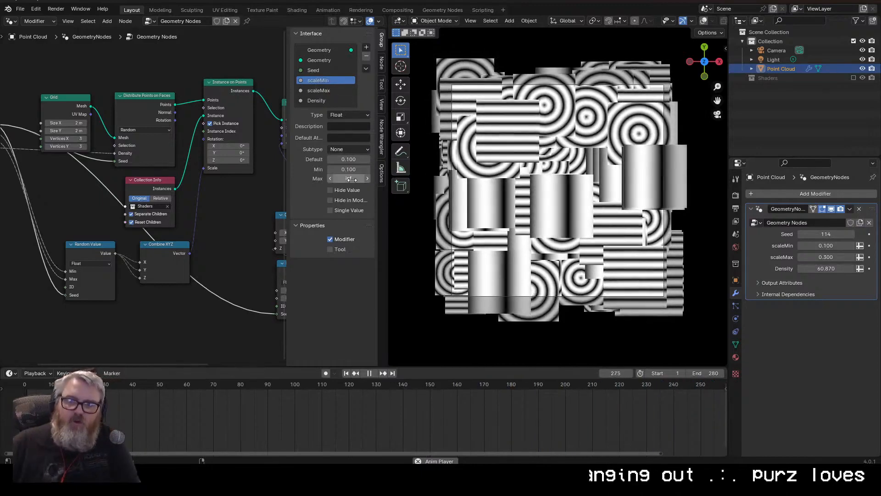
type("1")
key("Return")
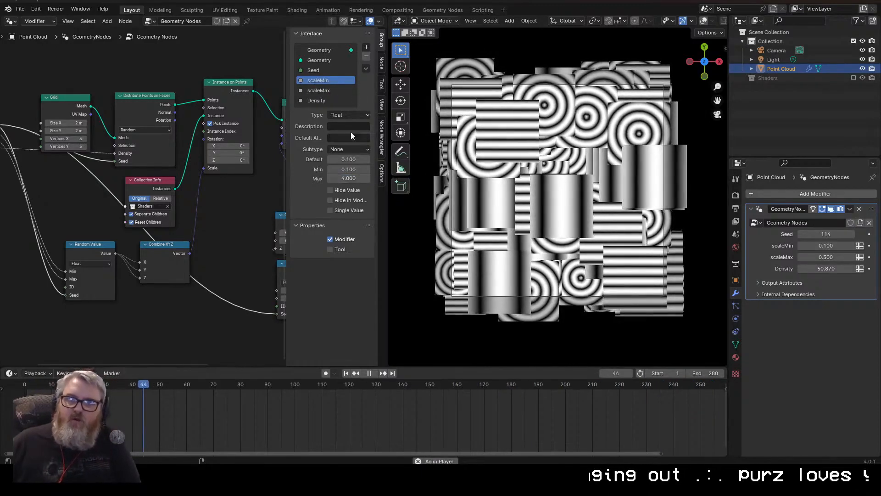
Limit the scaleMax group input to the range 0.1 to 4 and set its modifier value to 0.260.
left_click(332, 91)
left_click(344, 170)
type("0.1")
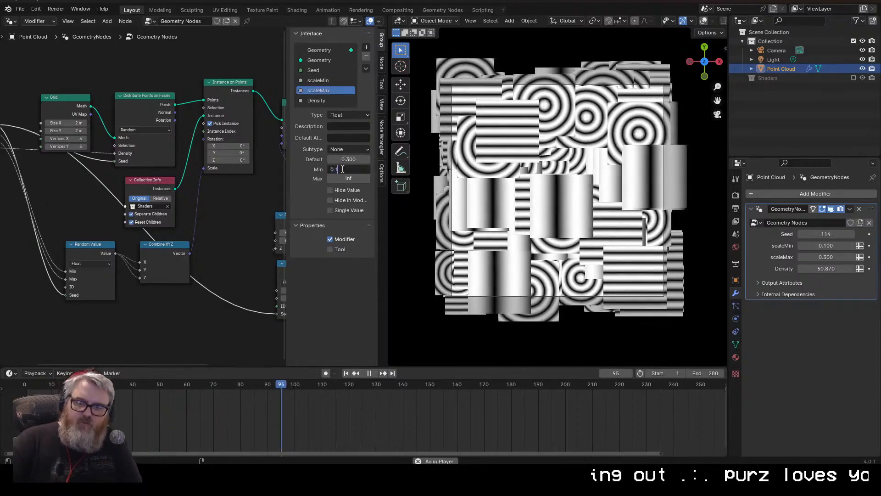
key("Return")
left_click(343, 178)
type("4")
key("Return")
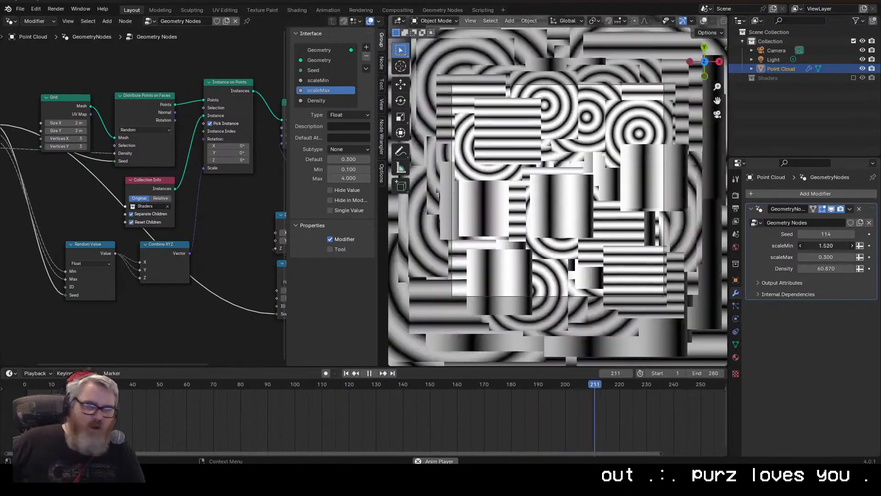
mouse_move(827, 259)
left_mouse_down()
mouse_move(815, 260)
mouse_move(828, 260)
left_mouse_up()
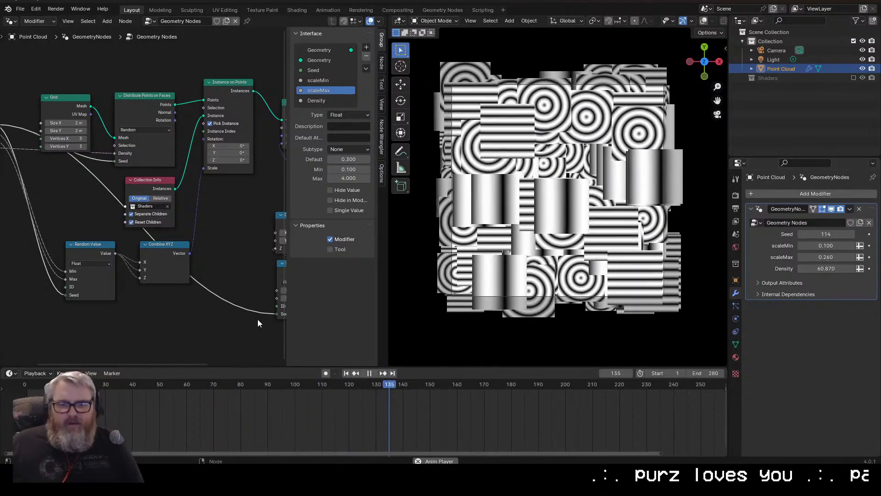
Add a vector Random Value node driving the Rotation of Instance on Points, with a Z maximum of 37.2.
middle_click_drag(246, 294, 226, 312)
scroll(225, 311, "down", 1)
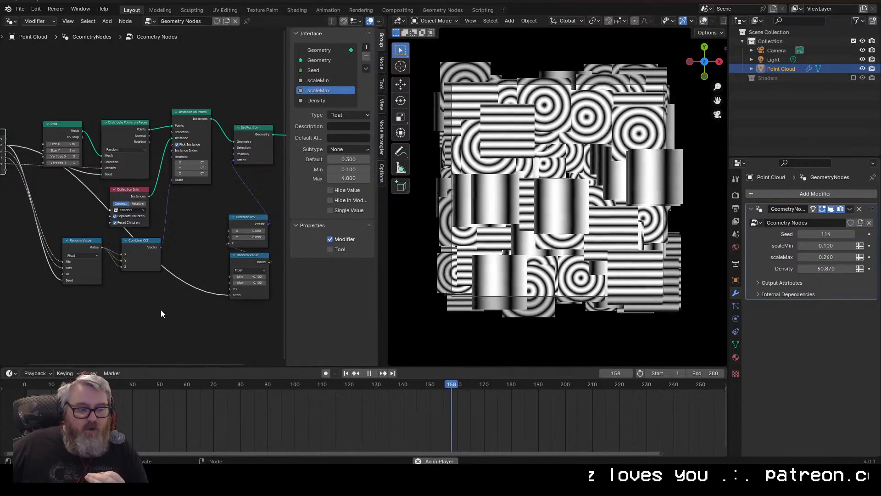
middle_click_drag(160, 309, 178, 272)
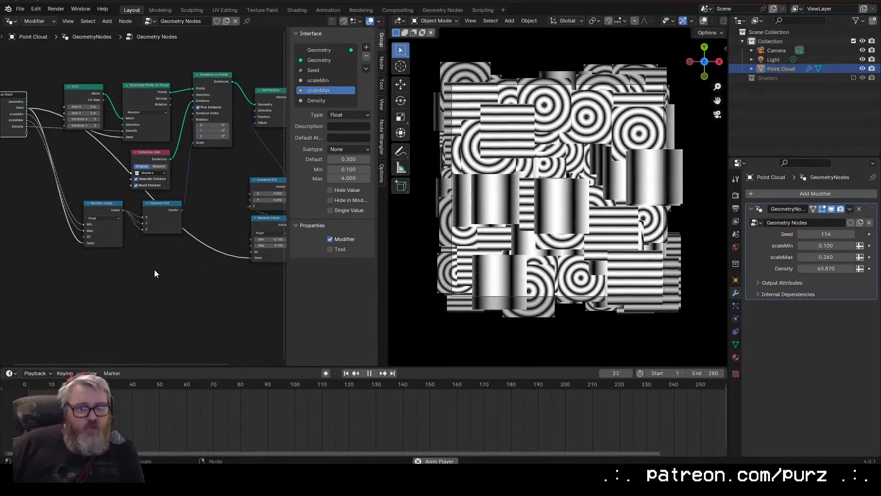
scroll(118, 295, "up", 3)
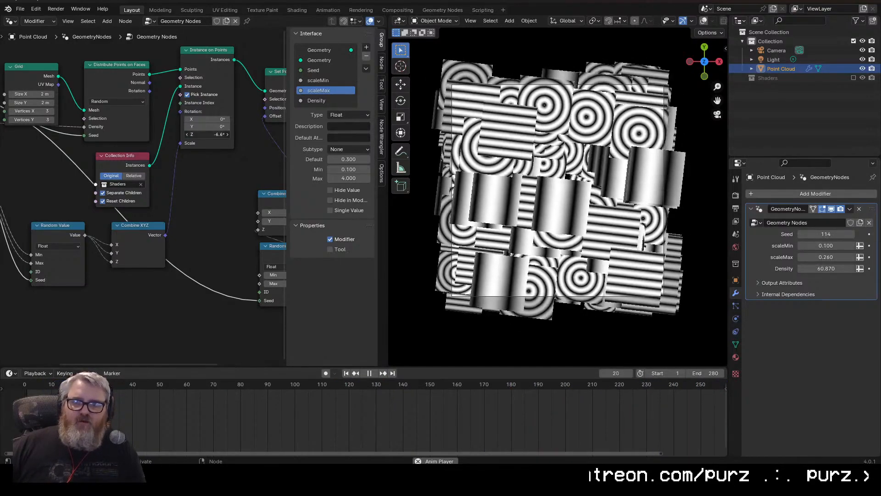
scroll(168, 268, "down", 2)
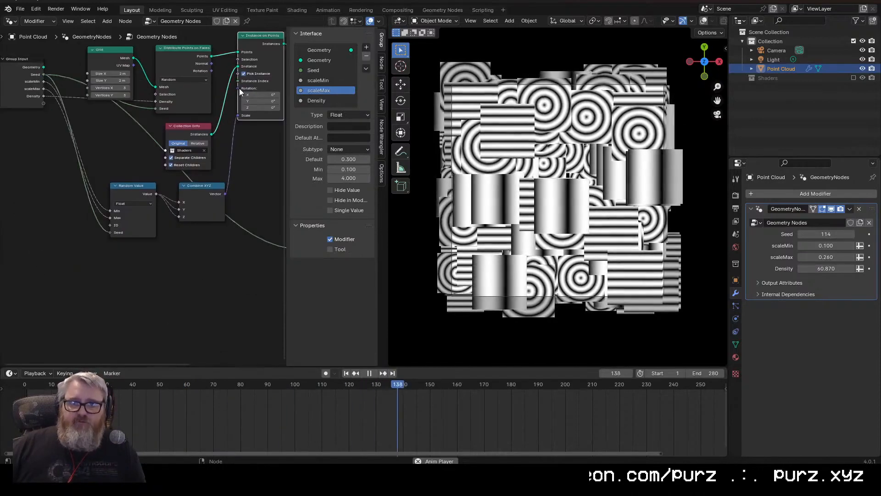
left_click_drag(238, 115, 169, 265)
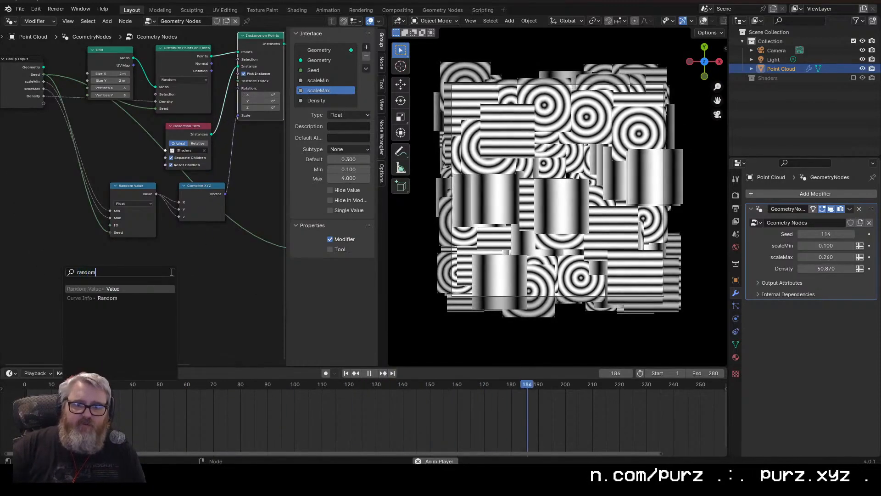
key("Return")
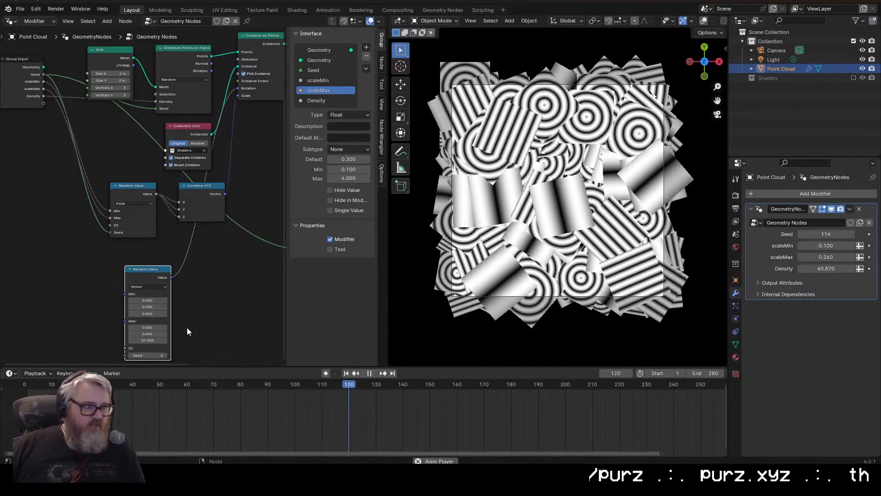
Add a Math node beside the rotation Random Value node and set its operation to Snap.
middle_click_drag(211, 315, 230, 278)
left_click_drag(164, 241, 143, 243)
key("shift+a")
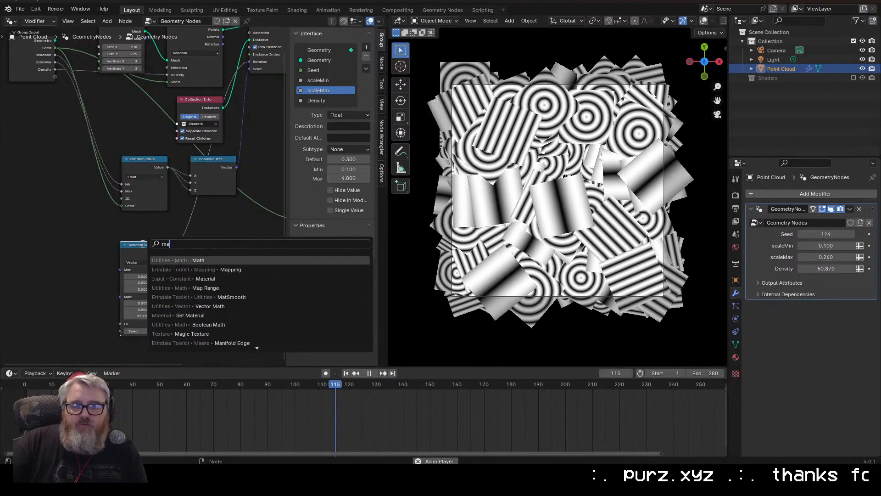
key("Return")
left_click(215, 280)
left_click(213, 287)
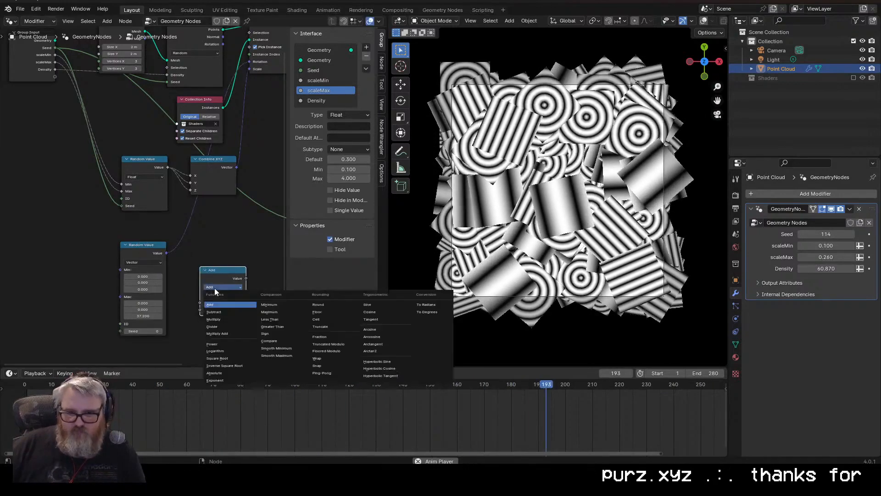
left_click(325, 366)
Switch the rotation Random Value to Float and link its Value to the Z of a new Combine XYZ node.
left_click_drag(138, 248, 56, 236)
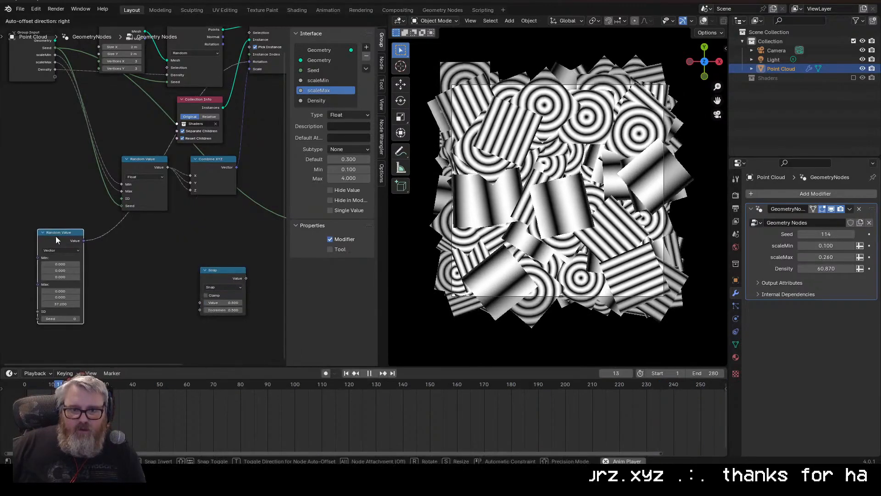
left_click(57, 250)
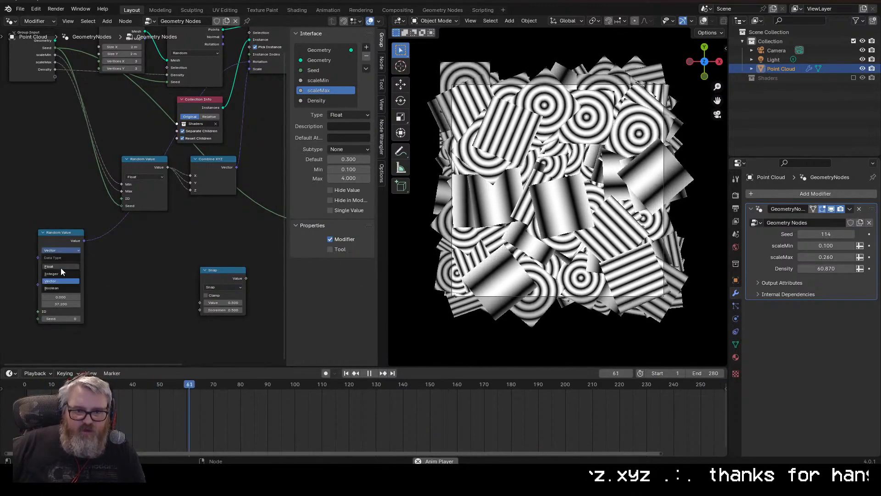
key("shift+a")
left_click(103, 267)
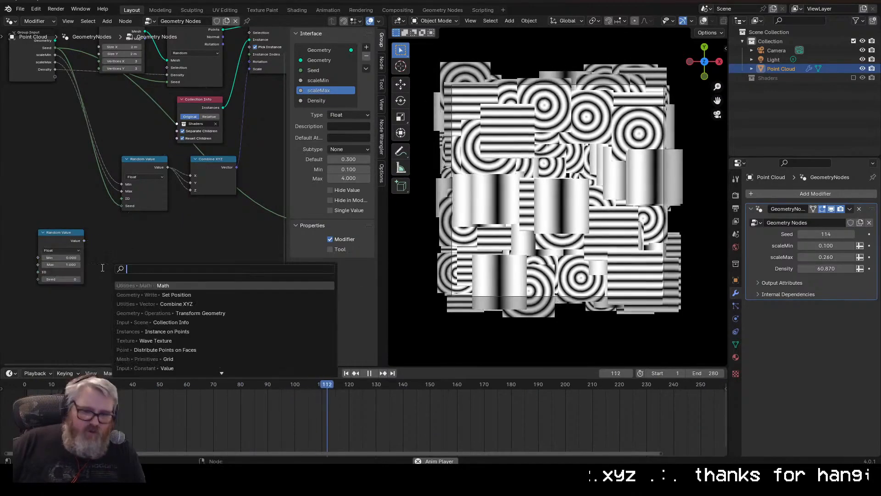
key("Return")
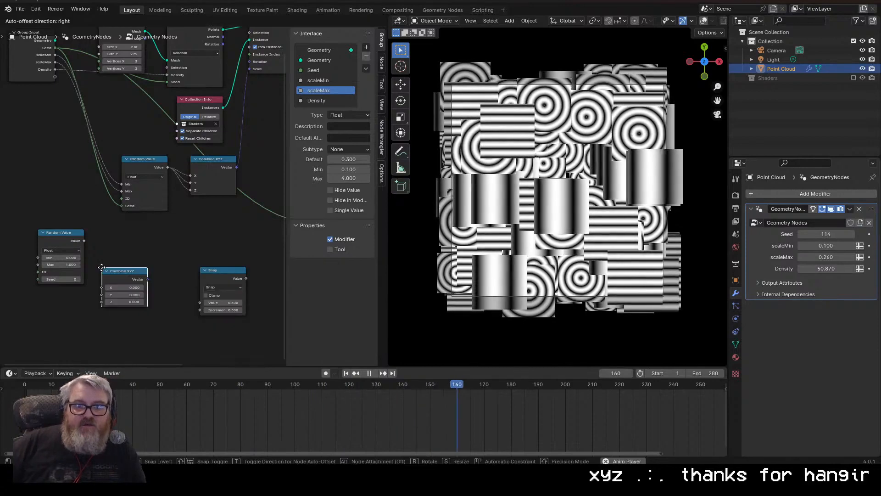
left_click_drag(110, 284, 111, 284)
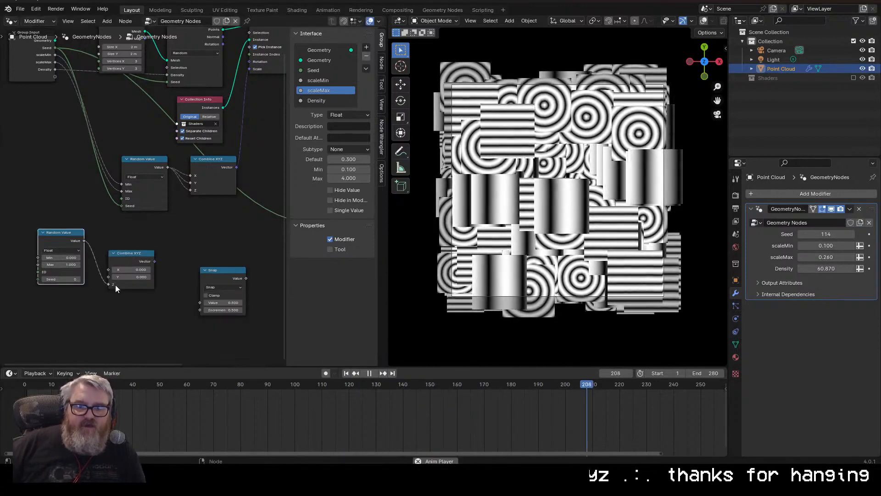
Insert the Snap node between the rotation Random Value and Combine XYZ's Z, with an increment of 1.571.
left_click_drag(213, 273, 123, 239)
left_click_drag(202, 257, 210, 246)
left_click_drag(149, 243, 170, 252)
left_click_drag(70, 236, 108, 247)
scroll(170, 289, "up", 5)
middle_click_drag(181, 244, 144, 197)
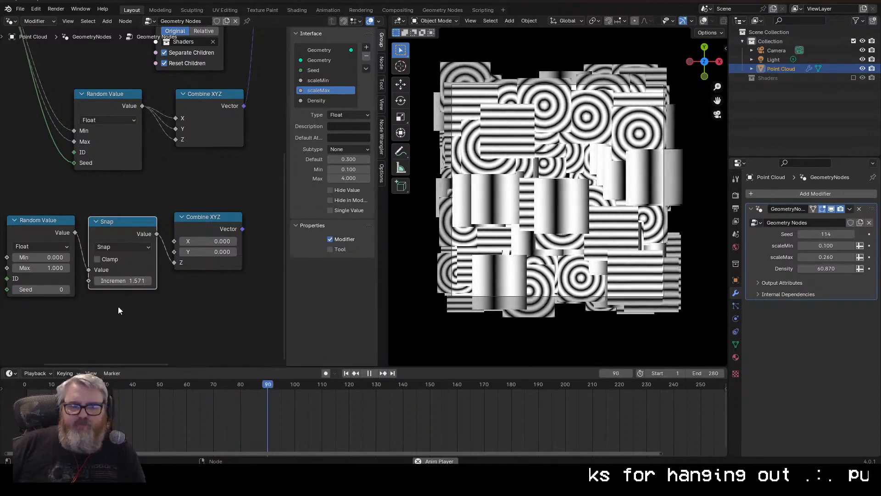
Set the rotation Random Value range to -720 to 720 and link its Combine XYZ vector to Instance on Points' Rotation.
middle_click_drag(56, 235, 94, 182)
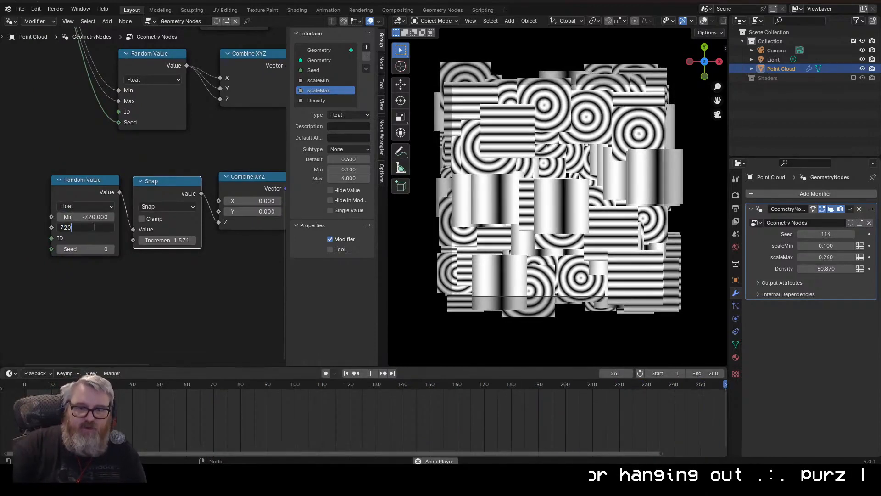
middle_click_drag(170, 159, 59, 230)
scroll(58, 230, "down", 4)
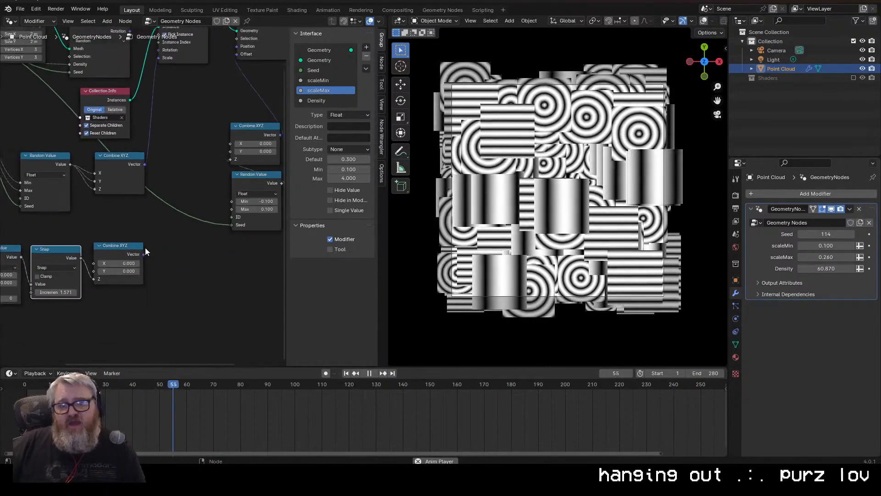
middle_click_drag(151, 258, 149, 310)
left_click_drag(142, 305, 157, 101)
Try increments of pi/3, pi/2 and pi/4 on the rotation Snap node.
middle_click_drag(167, 281, 226, 217)
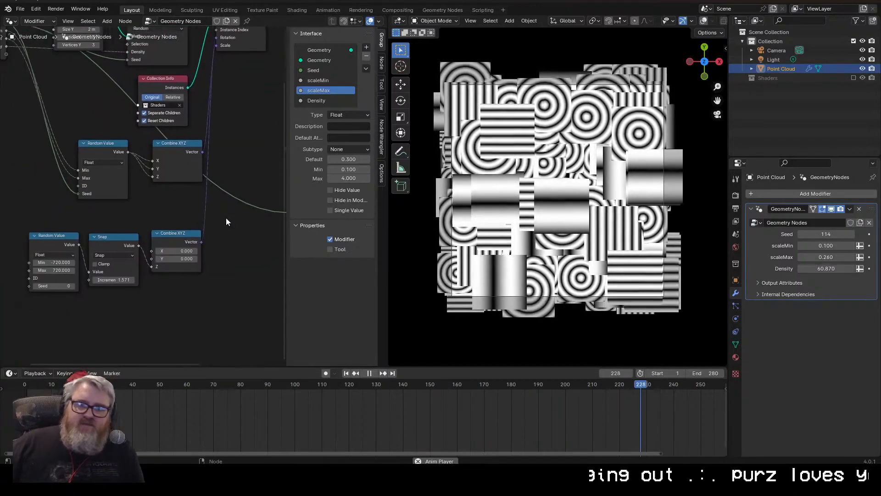
left_click(118, 278)
type("-")
key("BackSpace")
type("pi/3")
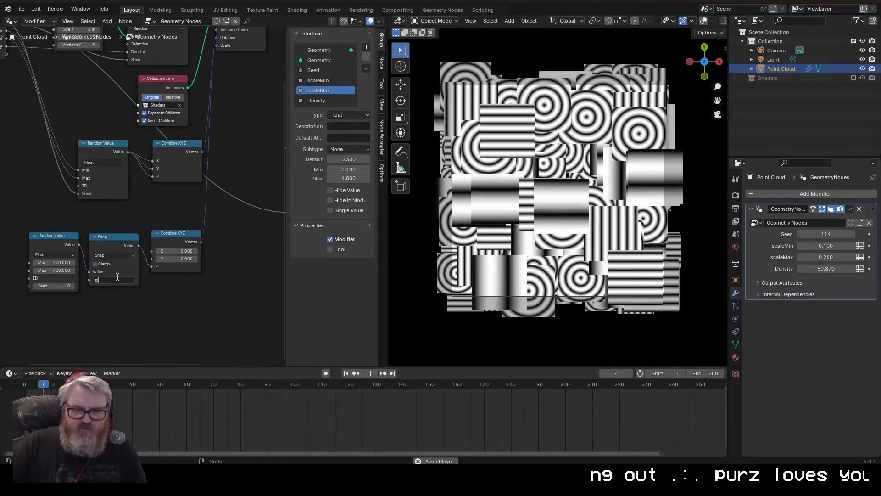
key("Return")
left_click(117, 277)
type("pi/2")
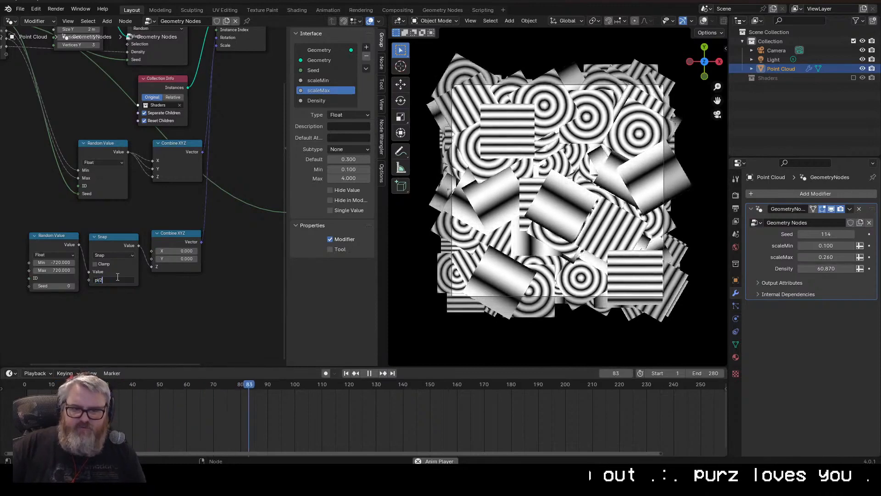
key("Return")
left_click(117, 277)
type("pi/4")
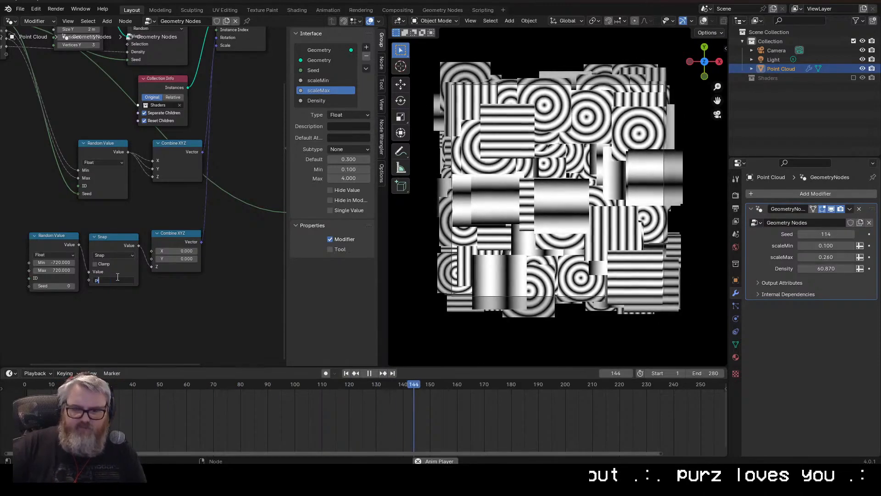
key("Return")
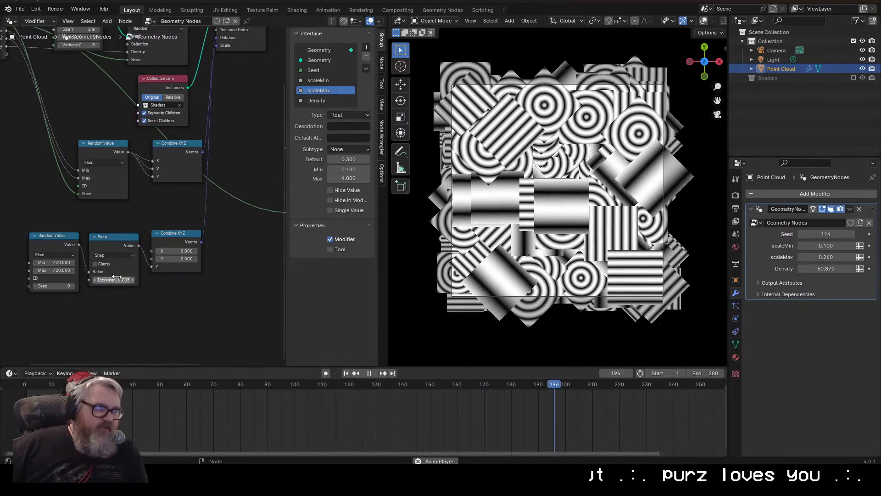
Set the rotation Snap node's increment to pi/2.
left_click(98, 279)
type("pi/2")
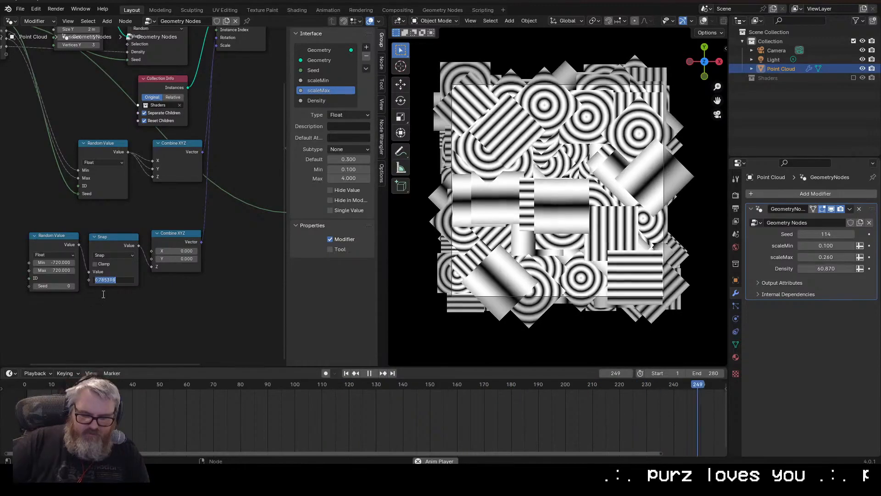
key("Return")
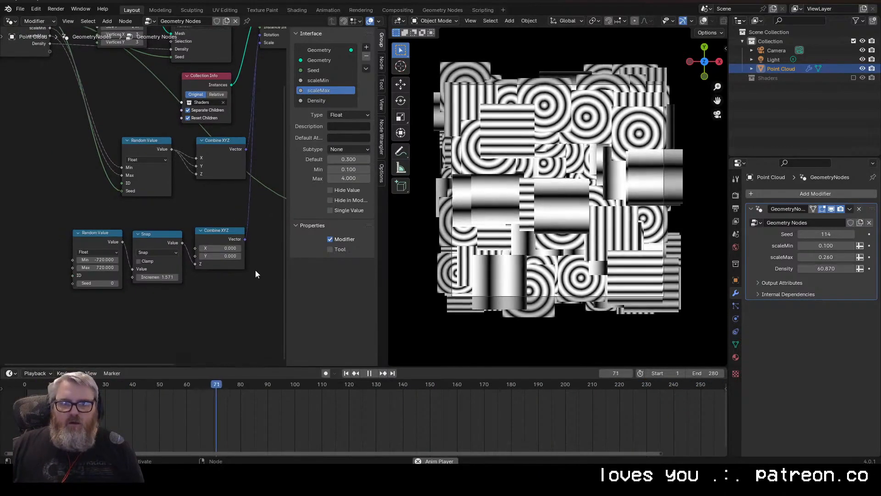
Rearrange the Grid, Distribute Points on Faces and Group Input nodes so they sit closer to the rest of the tree.
left_click_drag(255, 270, 107, 220)
middle_click_drag(104, 219, 119, 262)
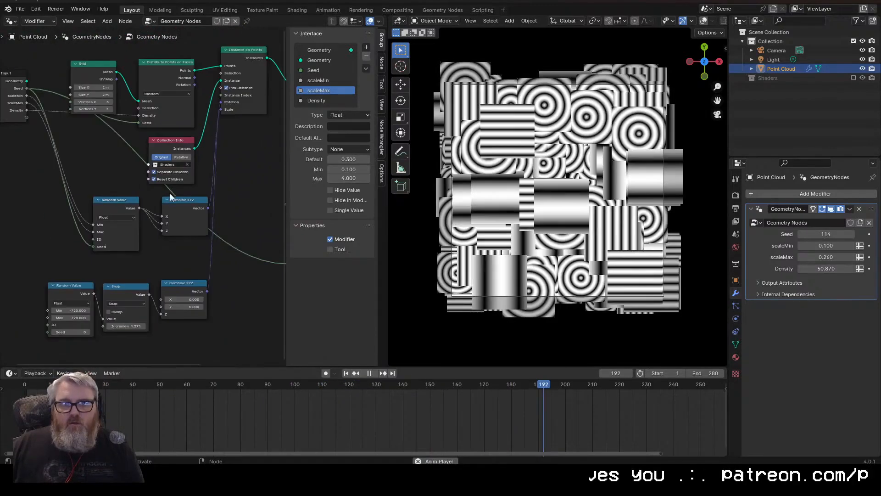
middle_click_drag(170, 197, 185, 231)
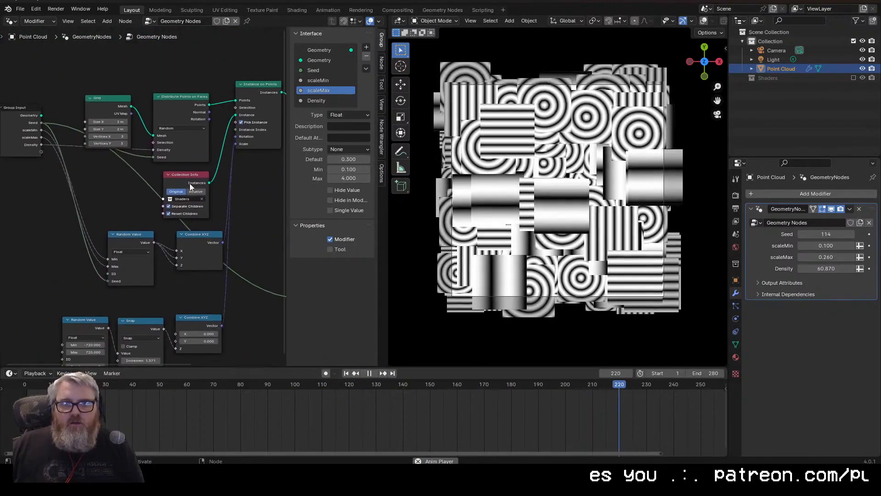
left_click_drag(188, 100, 194, 88)
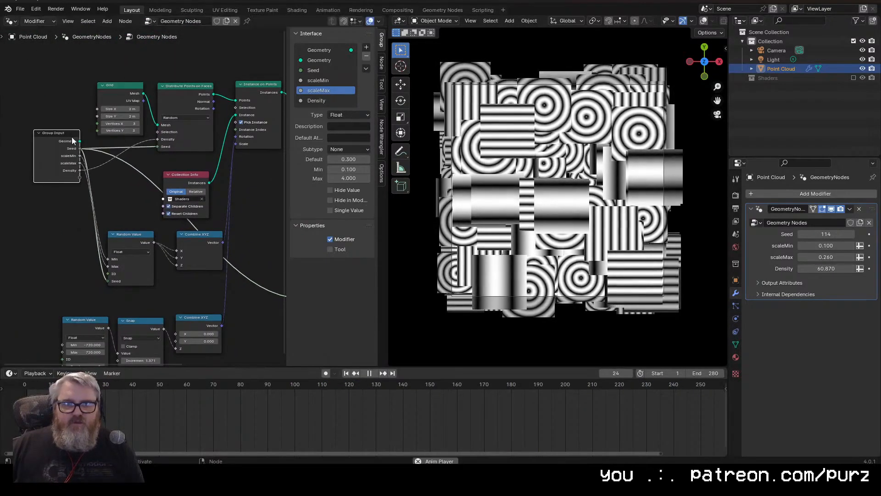
middle_click_drag(275, 221, 256, 210)
Move the offset Random Value and Combine XYZ nodes directly beneath Instance on Points.
left_click(179, 247)
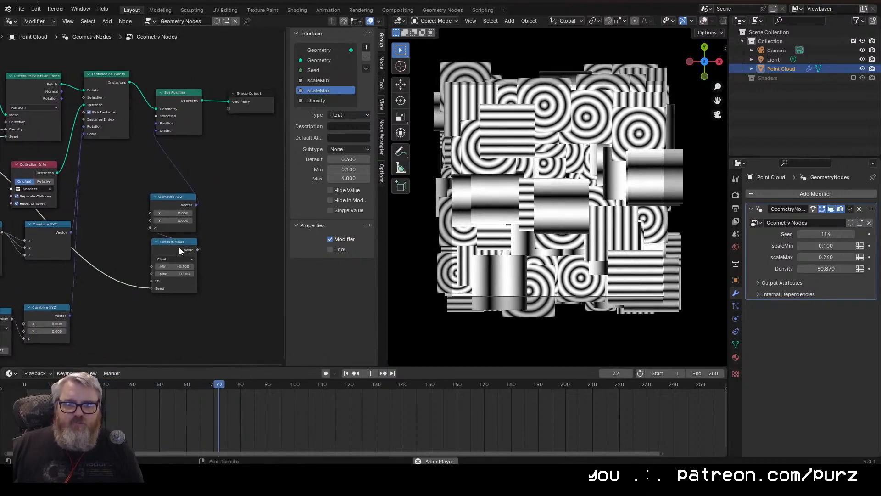
left_click(158, 200, "shift")
left_click_drag(159, 199, 93, 154)
middle_click_drag(92, 154, 250, 179)
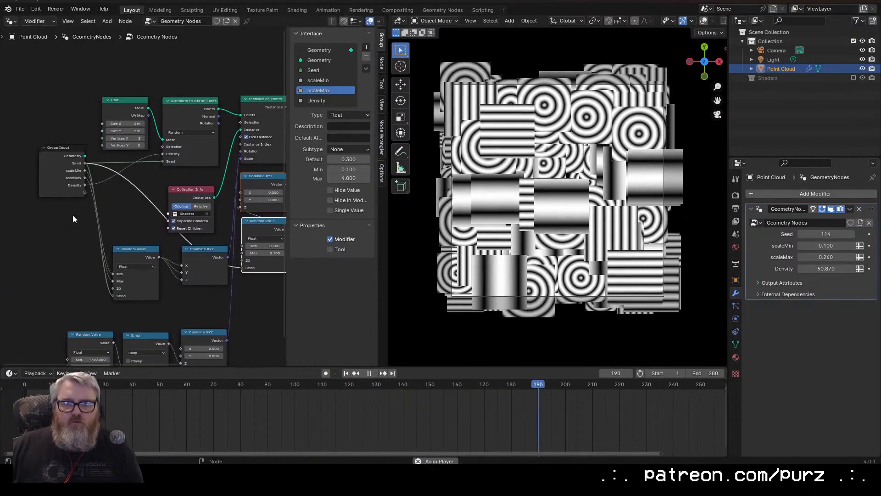
Tighten the spacing of Collection Info, the scale nodes, the rotation nodes and Group Input.
left_click_drag(196, 187, 201, 174)
left_click_drag(196, 250, 187, 236)
left_click_drag(145, 249, 148, 235)
middle_click_drag(210, 319, 217, 257)
left_click_drag(216, 257, 93, 299)
left_click_drag(201, 271, 199, 252)
left_click_drag(66, 86, 72, 123)
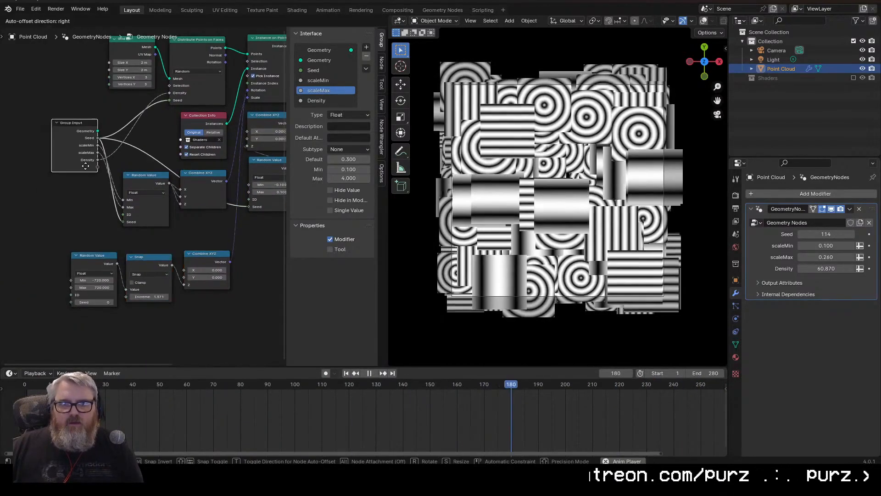
middle_click_drag(248, 239, 207, 264)
Maximize the node editor and lay out Instance on Points, Set Position and Group Output in a row with the offset nodes below.
key("ctrl+space")
left_click(547, 294)
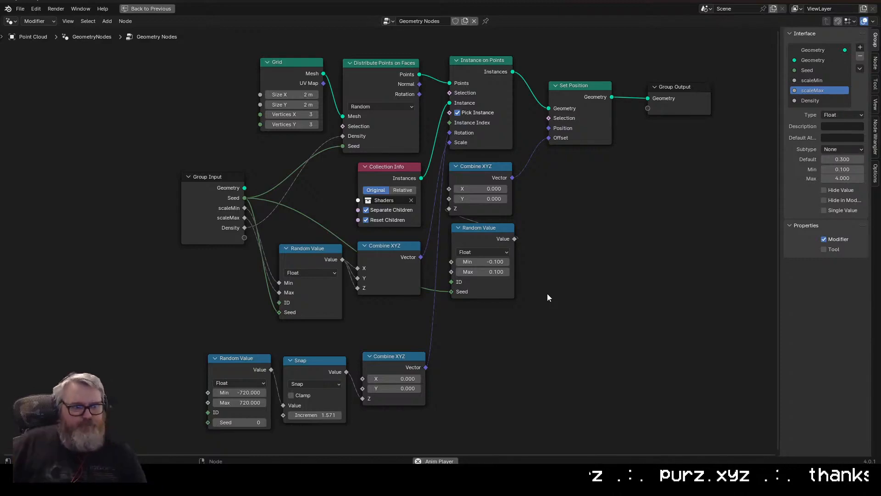
left_click_drag(477, 167, 576, 178)
left_click_drag(684, 135, 596, 83)
left_click_drag(583, 86, 664, 168)
left_click_drag(483, 228, 499, 221)
left_click_drag(657, 167, 656, 135)
left_click_drag(752, 168, 737, 145)
left_click_drag(482, 60, 579, 73)
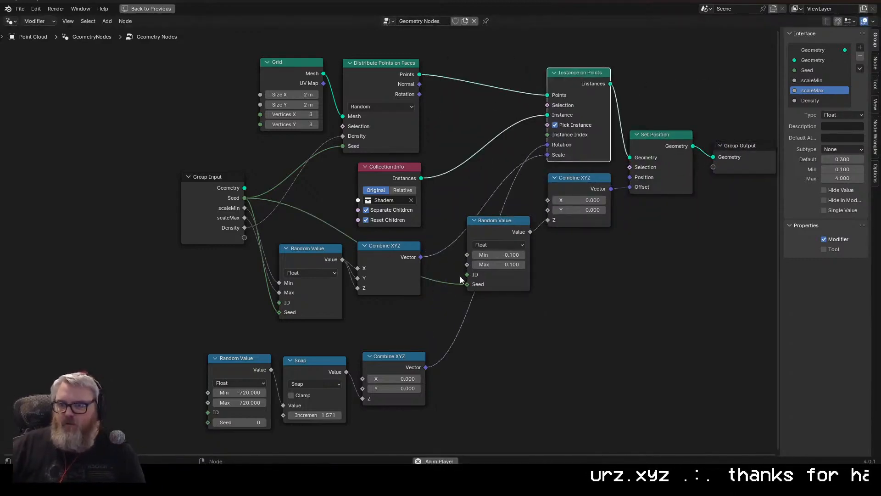
Shift the input-side nodes and bring the rotation Random Value, Snap and Combine XYZ chain up toward Instance on Points.
left_click_drag(229, 326, 394, 92)
left_click_drag(376, 249, 400, 145)
left_click_drag(498, 220, 494, 208)
left_click_drag(431, 344, 212, 421)
left_click_drag(238, 358, 205, 237)
left_click_drag(403, 140, 362, 58)
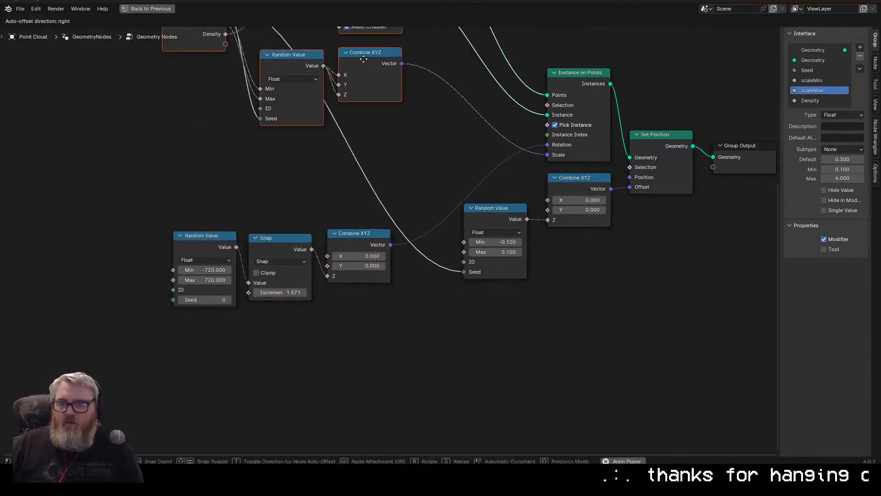
left_click_drag(399, 317, 202, 257)
left_click_drag(220, 242, 350, 141)
middle_click_drag(390, 106, 372, 280)
Place the scale Random Value and Combine XYZ under the rotation chain, with the offset nodes below them.
left_click_drag(417, 263, 266, 234)
left_click_drag(276, 224, 197, 408)
left_click_drag(271, 381, 468, 317)
left_click_drag(476, 304, 473, 268)
left_click_drag(341, 386, 211, 429)
left_click_drag(275, 413, 394, 374)
middle_click_drag(561, 432, 473, 338)
left_click_drag(509, 368, 395, 281)
left_click_drag(386, 288, 388, 329)
Line up Group Input beside the rotation and scale chains and stack Collection Info, Distribute Points on Faces and Grid above them.
left_click_drag(99, 118, 81, 242)
middle_click_drag(183, 113, 161, 187)
left_click_drag(238, 126, 353, 181)
left_click_drag(226, 36, 344, 92)
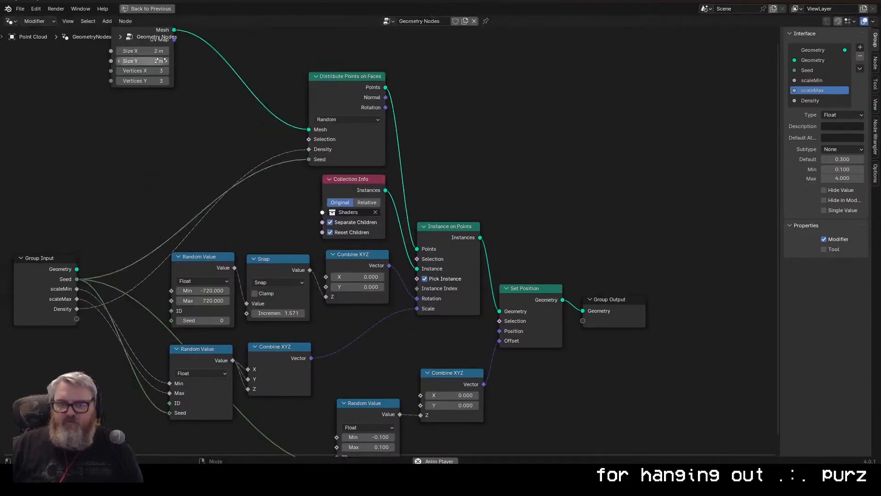
left_click_drag(148, 37, 257, 97)
scroll(252, 222, "down", 2)
middle_click_drag(251, 224, 285, 185)
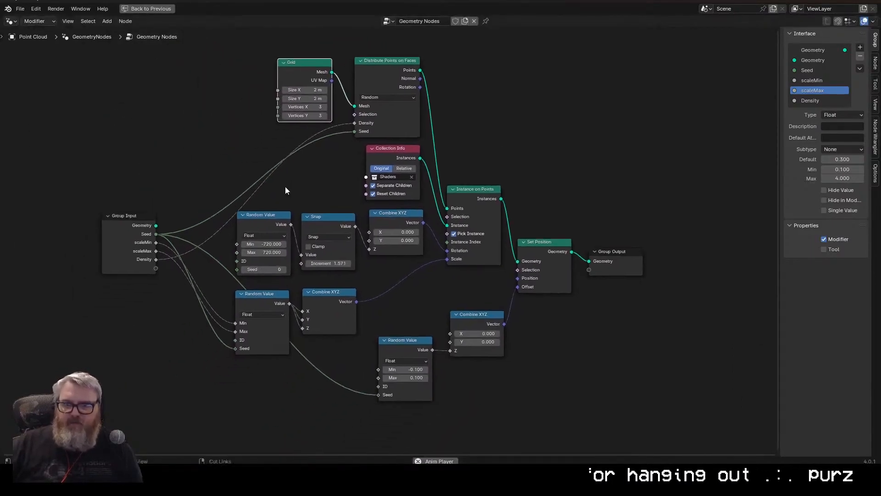
Examine the tidied node tree at full size and return to the regular workspace layout.
key("ctrl+space")
key("ctrl+space")
scroll(434, 309, "up", 2)
middle_click_drag(442, 313, 466, 328)
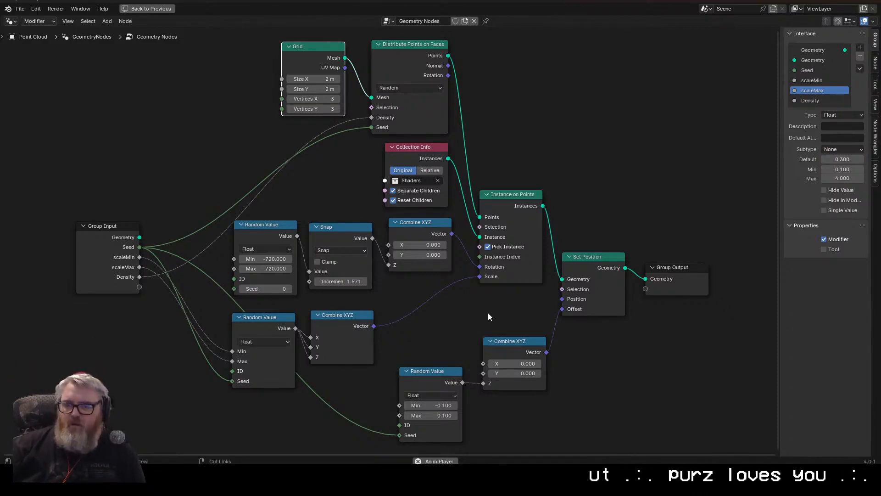
key("ctrl+space")
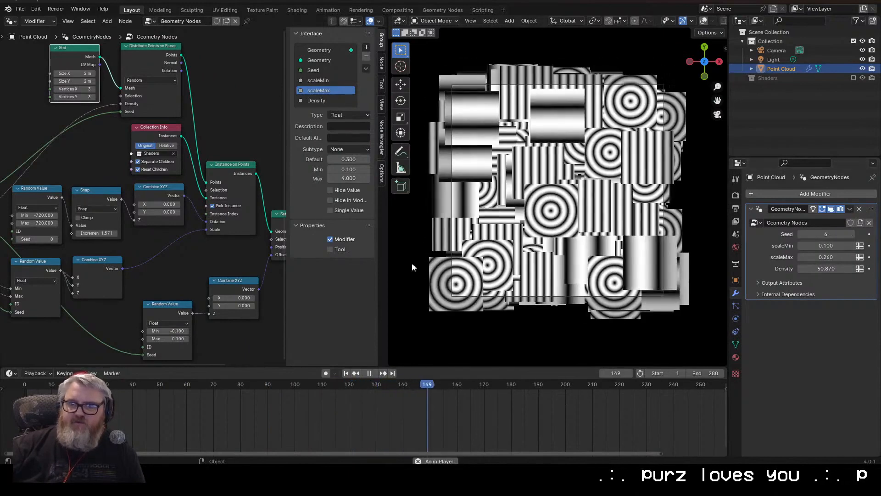
Show the Shaders collection instead of Point Cloud and duplicate the horizontal-stripe plane to just below the vertical-stripe plane.
left_click(812, 77)
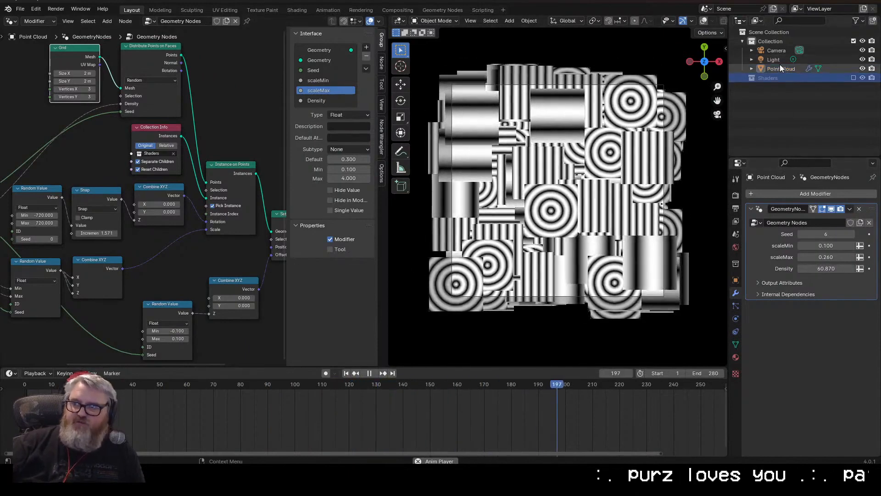
key("ctrl+z")
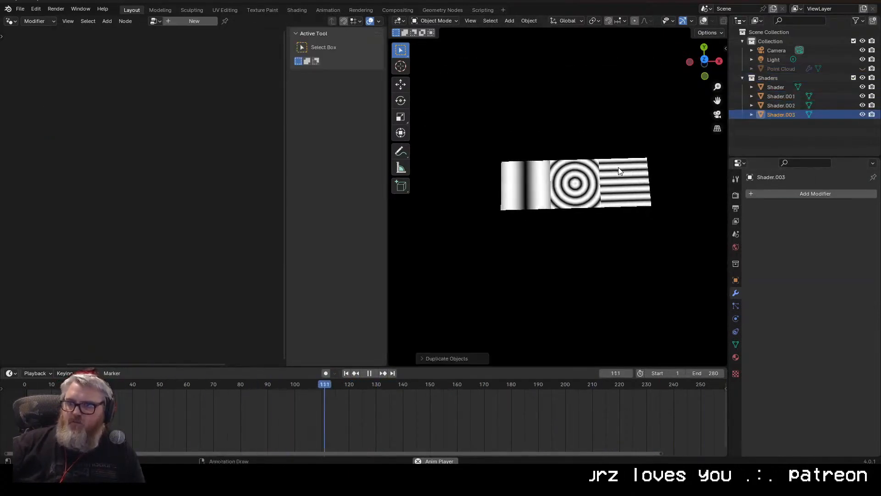
key("g")
left_click(612, 219)
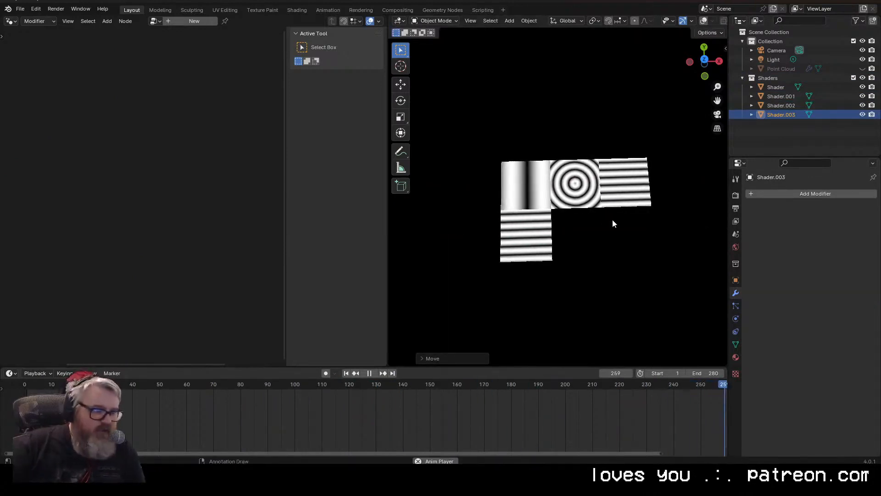
type("gx")
type("23")
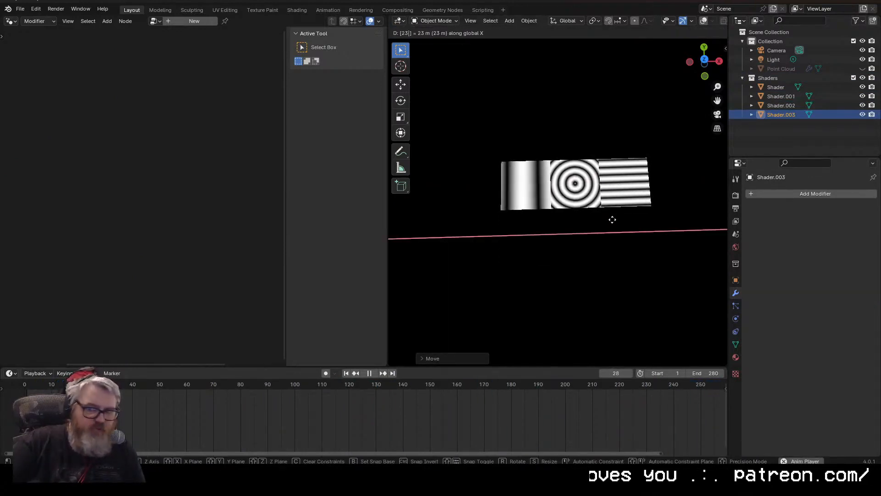
key("Escape")
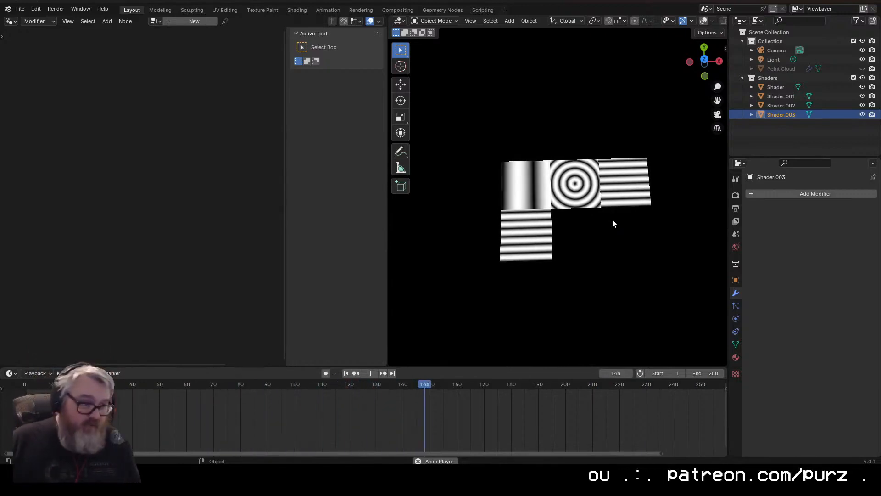
Open the duplicated plane's material in the Shader Editor, with the planes seen from the top, and make it a single-user copy.
scroll(570, 240, "up", 5)
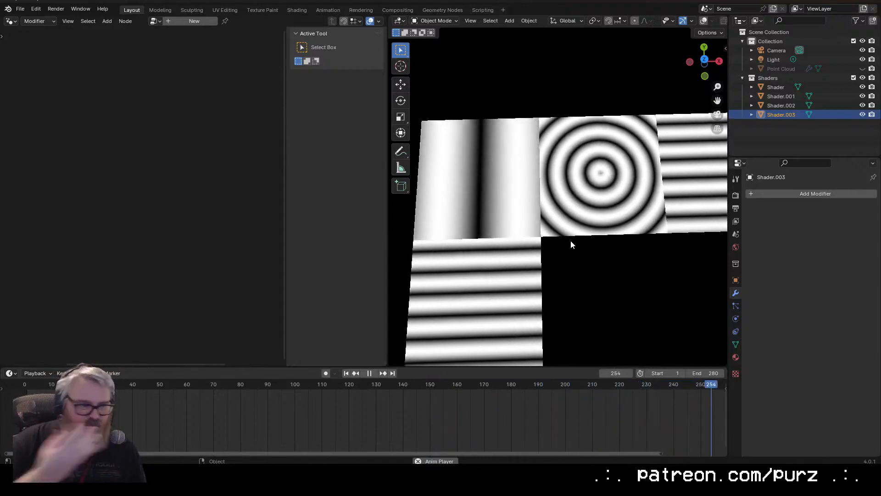
scroll(578, 285, "down", 3)
middle_click_drag(576, 281, 578, 288)
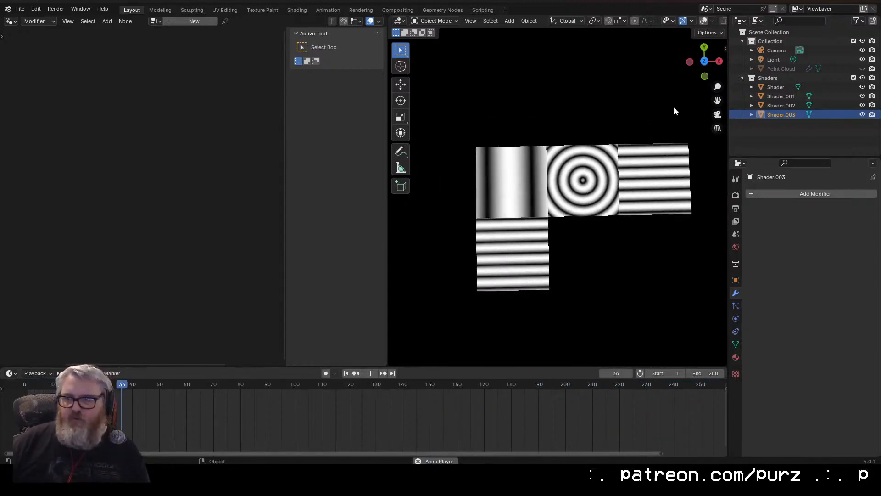
left_click(704, 61)
scroll(574, 256, "up", 2)
middle_click_drag(573, 255, 544, 238, "shift")
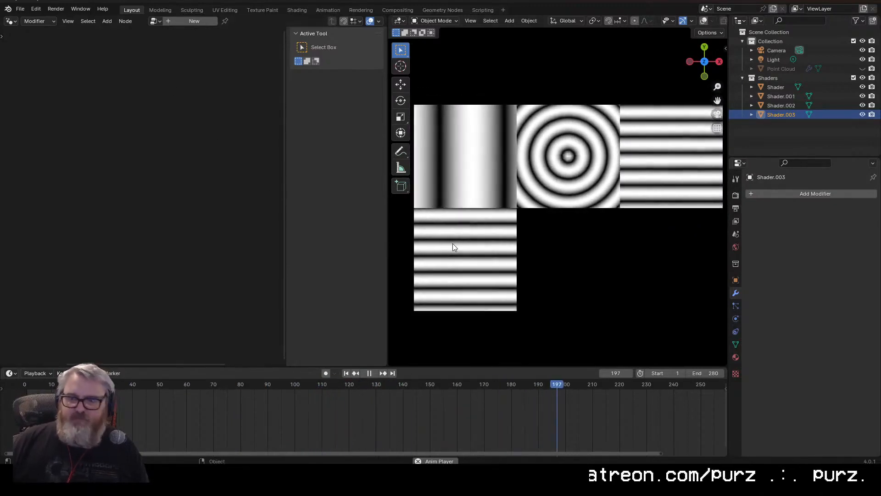
key("n")
left_click(11, 21)
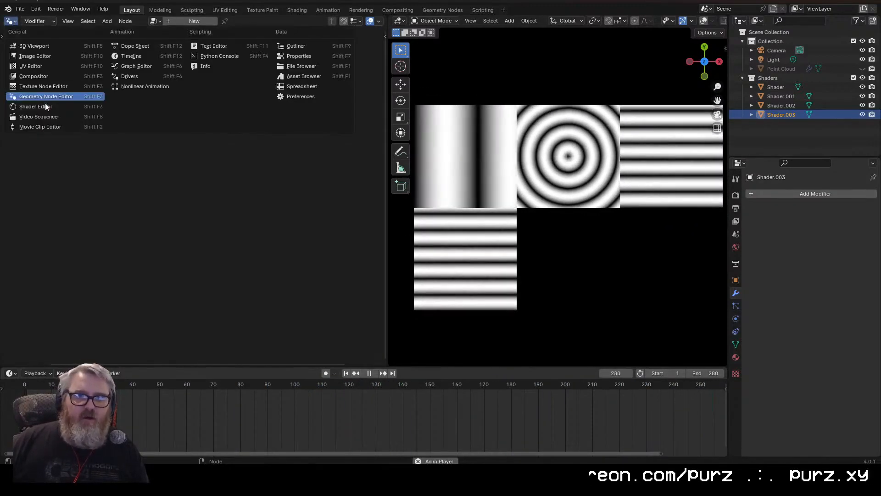
left_click(45, 107)
key("Home")
scroll(271, 219, "up", 2)
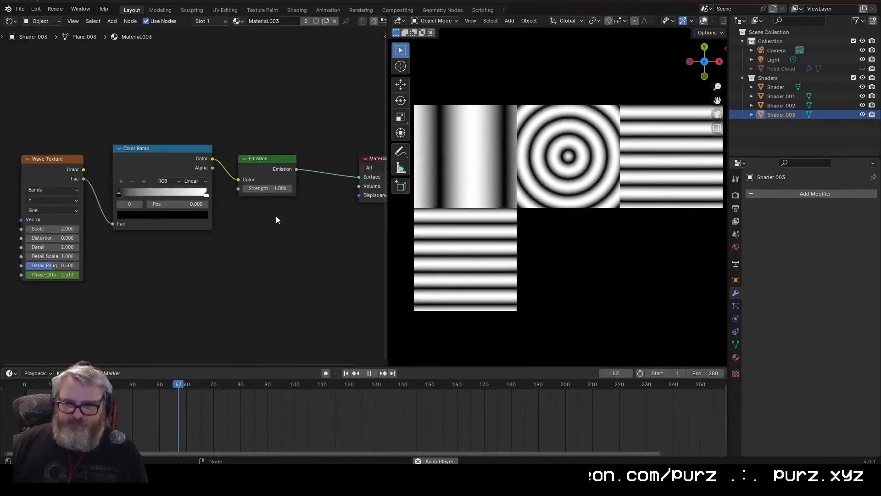
left_click(325, 21)
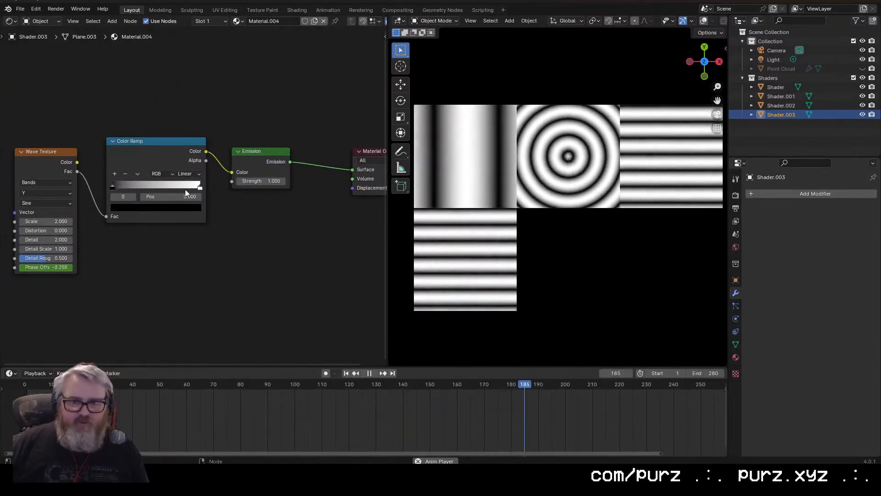
Set the duplicated plane's Wave Texture to a scale of 0.5 and a distortion of 11.6.
left_click(200, 187)
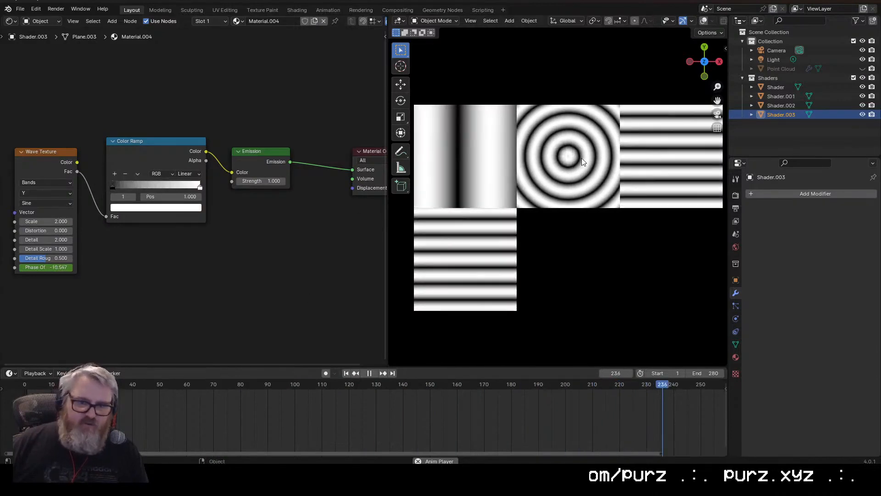
mouse_move(46, 231)
left_mouse_down()
mouse_move(87, 231)
mouse_move(64, 230)
left_mouse_up()
left_click_drag(46, 221, 37, 221)
left_click_drag(45, 231, 69, 230)
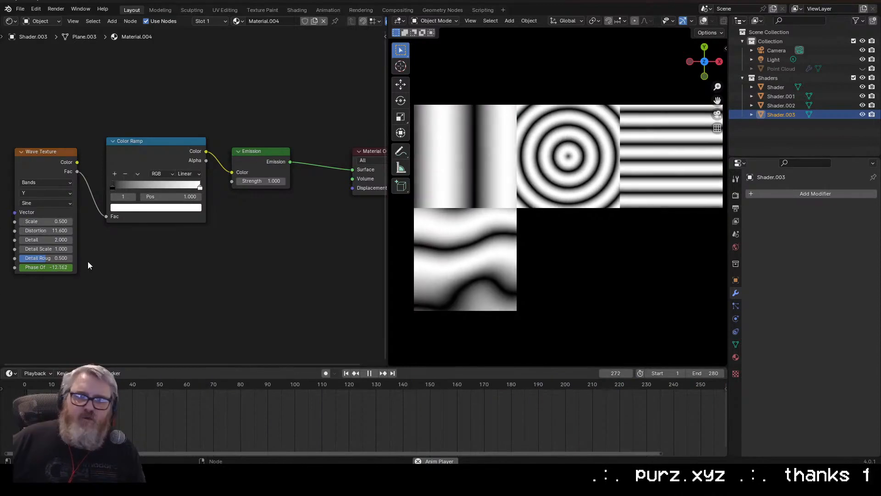
middle_click_drag(109, 243, 132, 244)
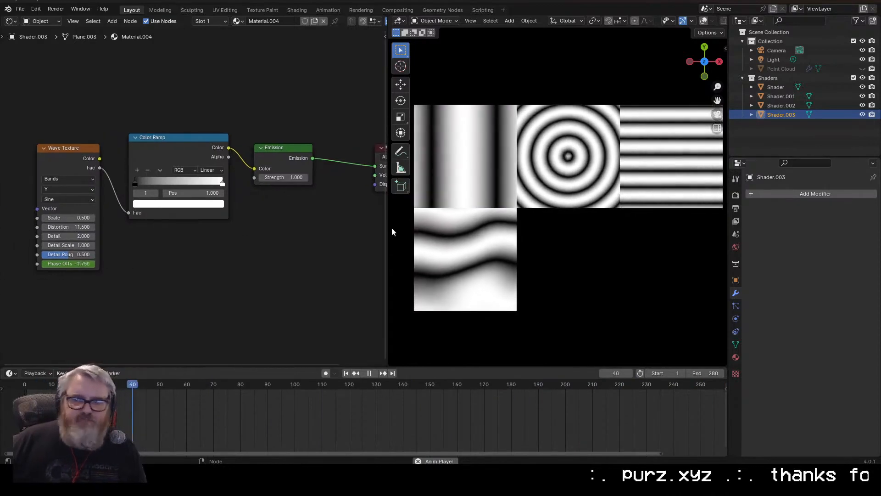
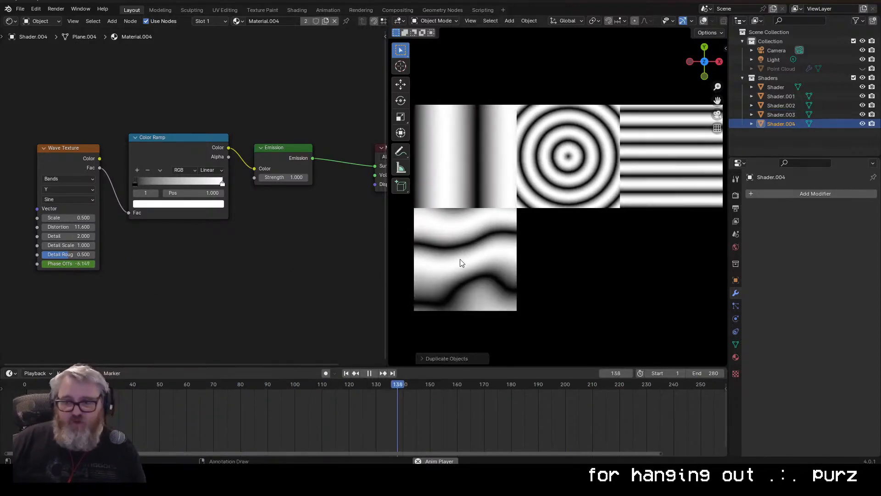
Duplicate the wavy plane 2 m along X and give the copy its own material.
key("2")
key("Return")
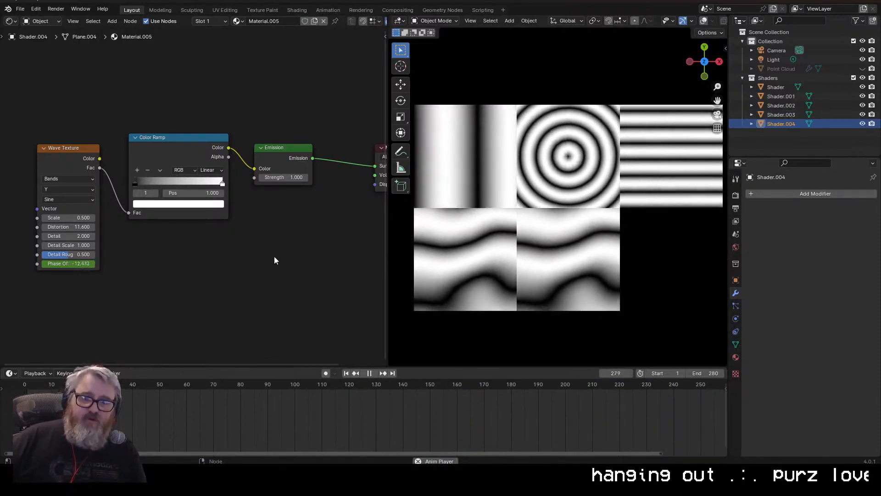
Add a Voronoi Texture node to the new plane's material and preview its Distance output on the plane.
middle_click_drag(119, 219, 150, 197)
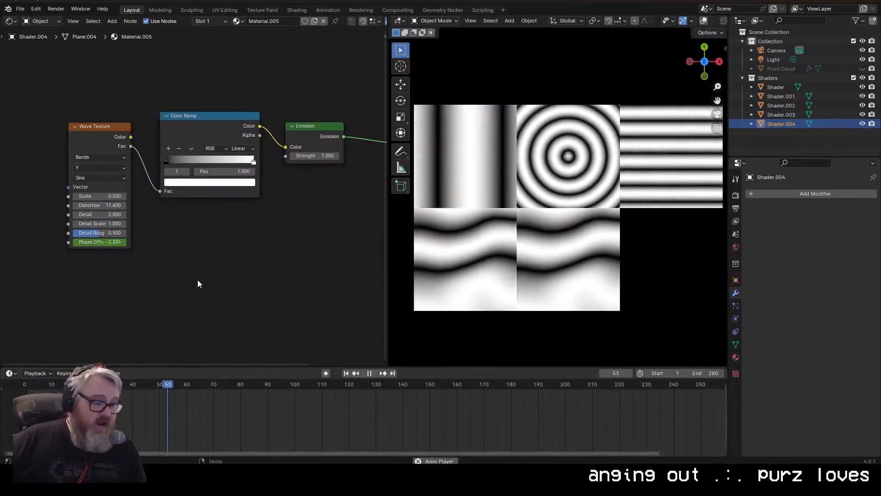
key("shift+a")
type("v")
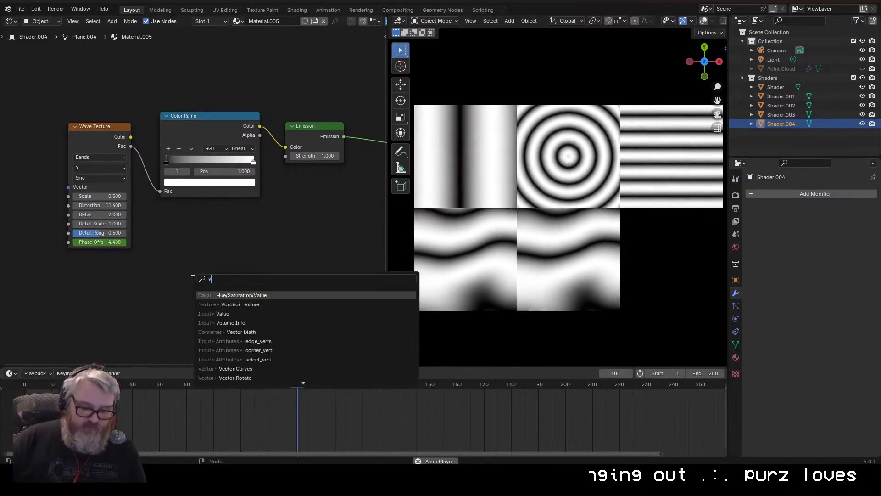
key("Return")
left_click(102, 306)
left_click(102, 306, "ctrl+shift")
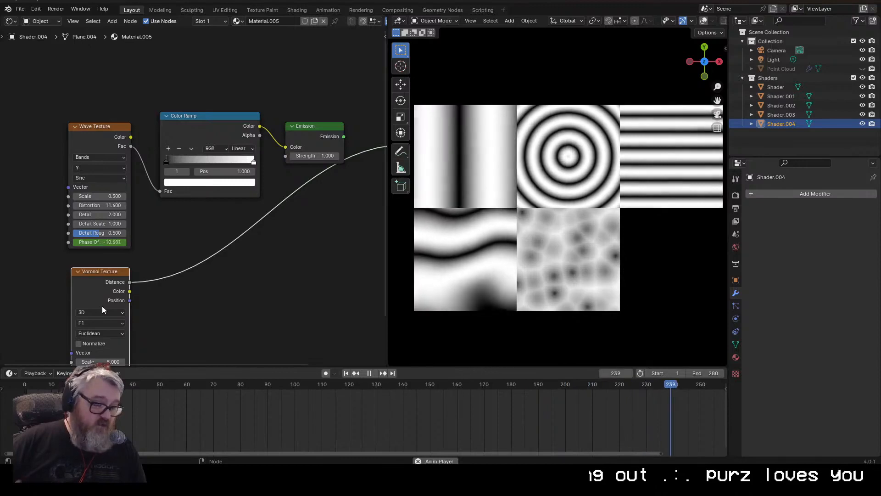
middle_click_drag(156, 297, 198, 212)
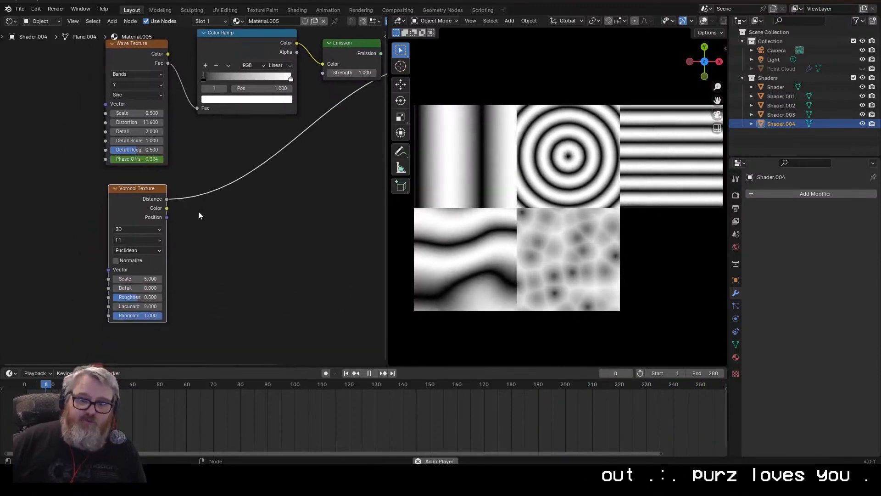
scroll(198, 211, "up", 2)
middle_click_drag(156, 238, 195, 197)
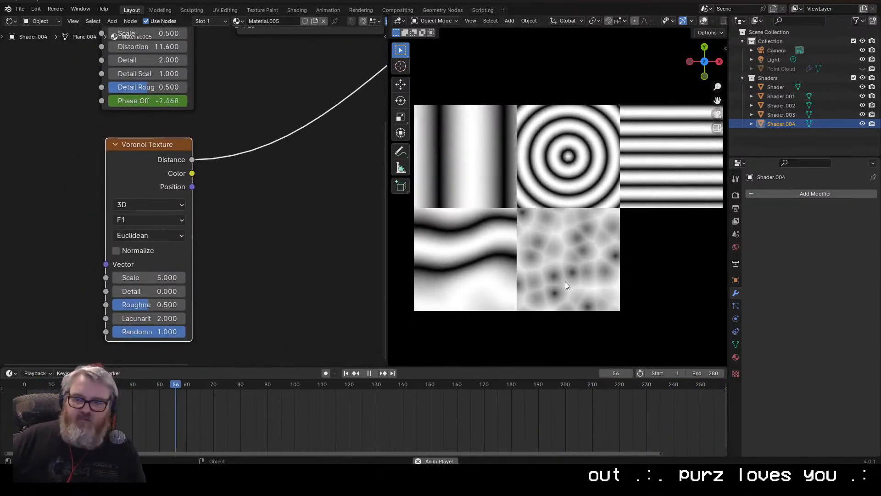
scroll(565, 252, "up", 3)
scroll(565, 252, "down", 3)
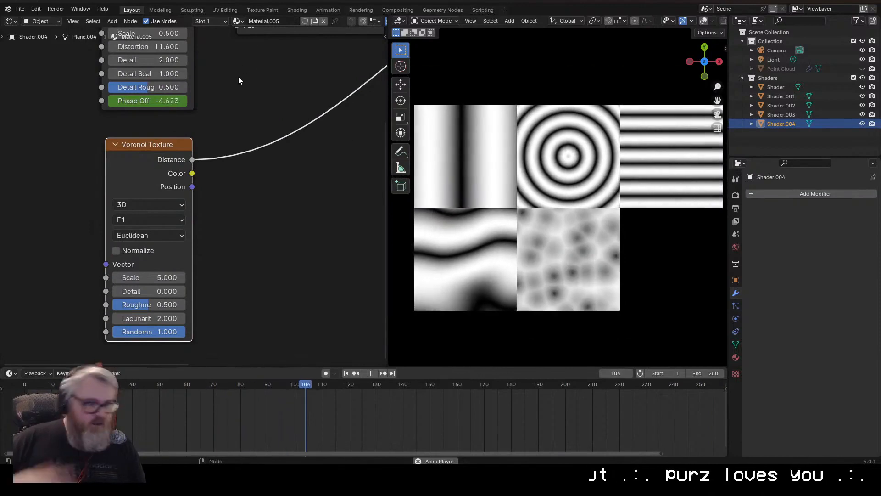
Compare the Wave and Voronoi textures on the plane and set the Voronoi Texture's feature to Smooth F1.
middle_click_drag(253, 81, 181, 181)
left_click(178, 86, "ctrl+shift")
left_click(118, 281, "ctrl+shift")
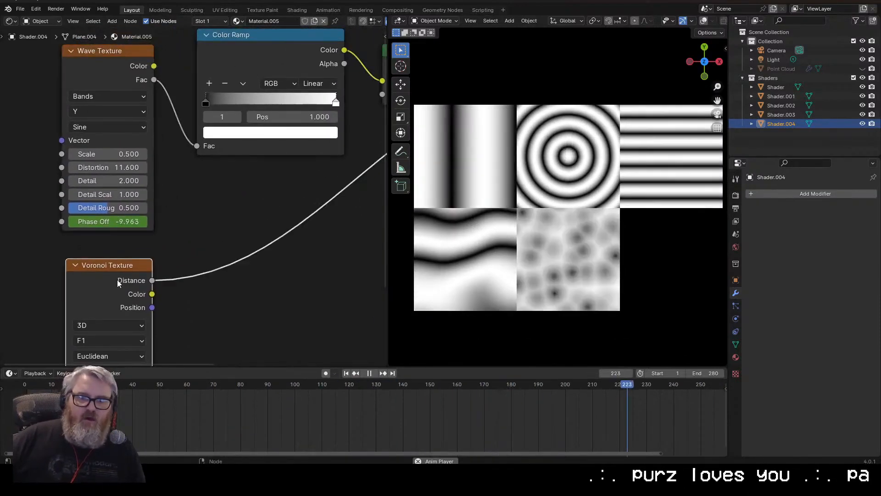
middle_click_drag(262, 262, 297, 181)
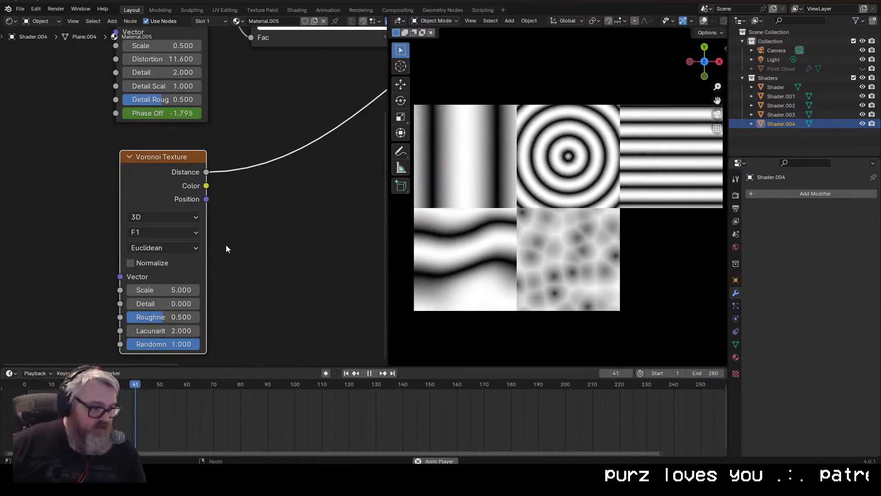
left_click(161, 232)
left_click(162, 288)
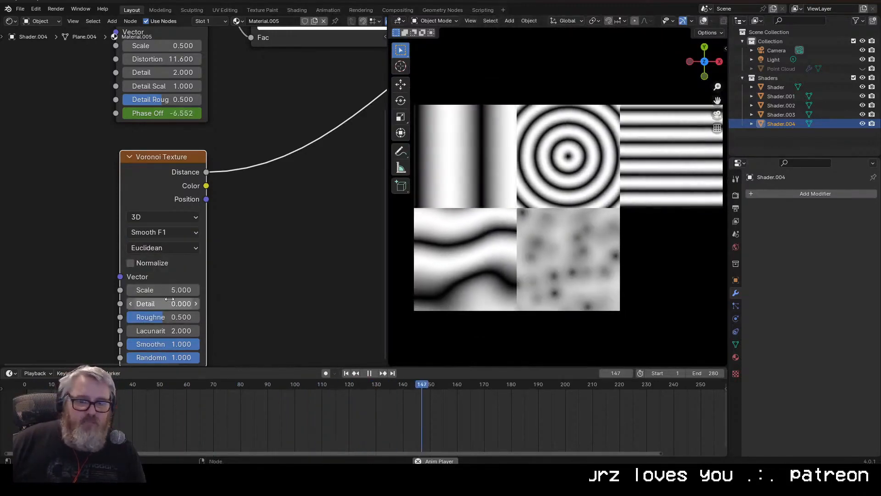
Set the Voronoi Texture's scale to 2.6, detail to 2.3 and lacunarity to 1.95.
left_click_drag(169, 291, 158, 291)
left_click_drag(169, 304, 176, 303)
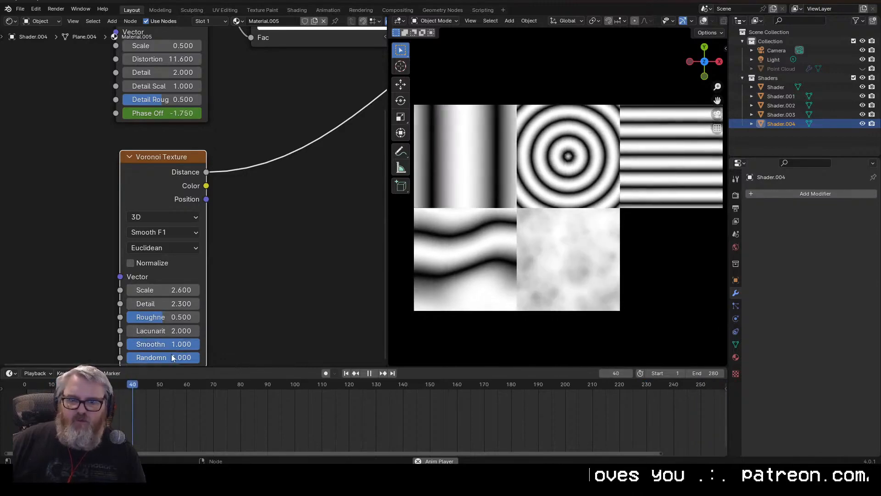
left_click_drag(166, 333, 160, 333)
Disconnect the Voronoi Texture from the Material Output and add a Math node beside the two textures.
scroll(154, 261, "down", 3)
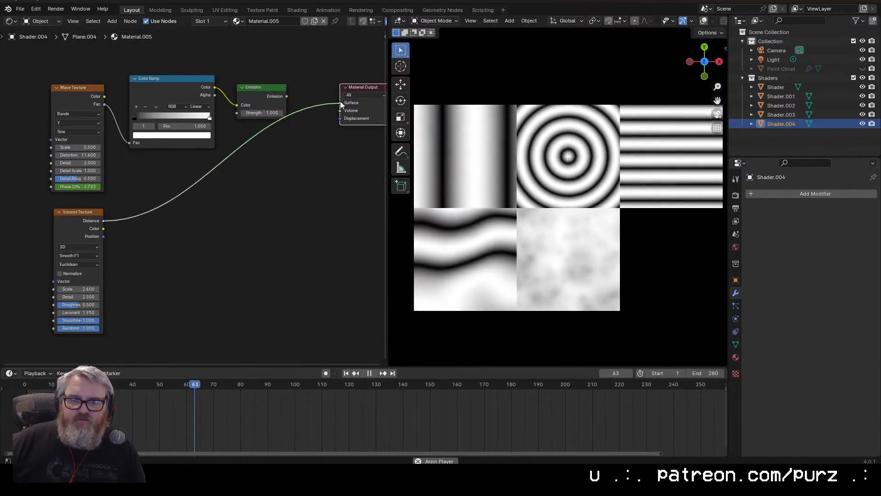
left_click_drag(152, 219, 152, 219)
key("shift+a")
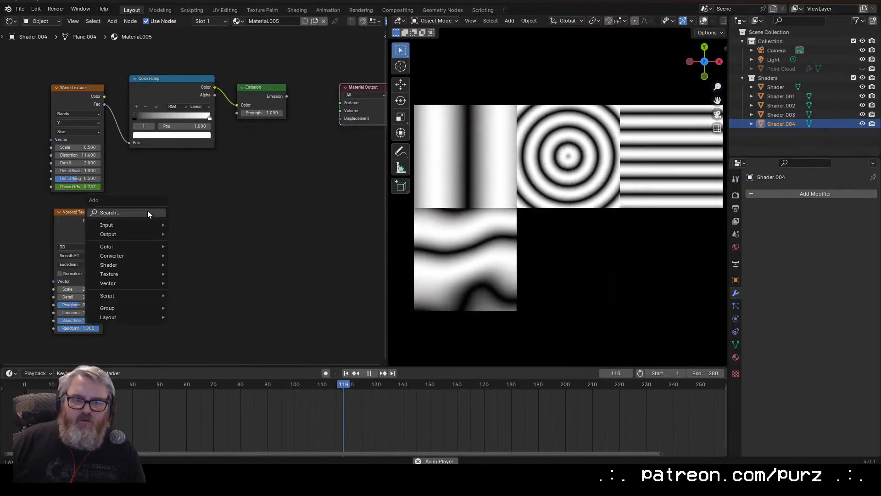
type("math")
key("Return")
left_click(124, 179)
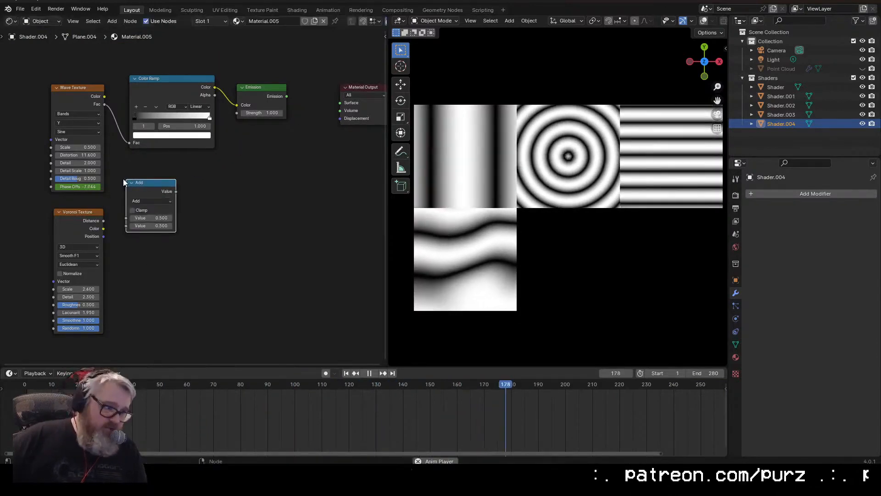
Feed the Wave Texture's Fac and the Voronoi Distance into the Add node and connect its result to the Color Ramp's Fac.
middle_click_drag(164, 162, 274, 166)
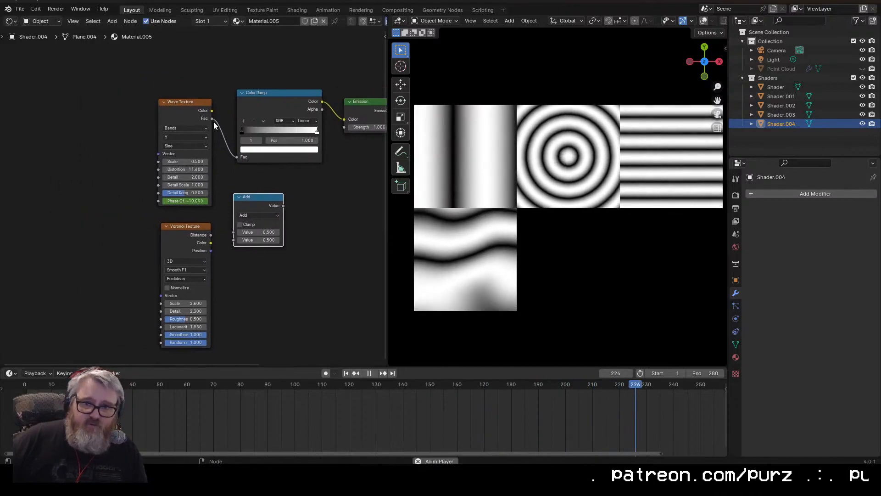
left_click_drag(212, 118, 234, 240)
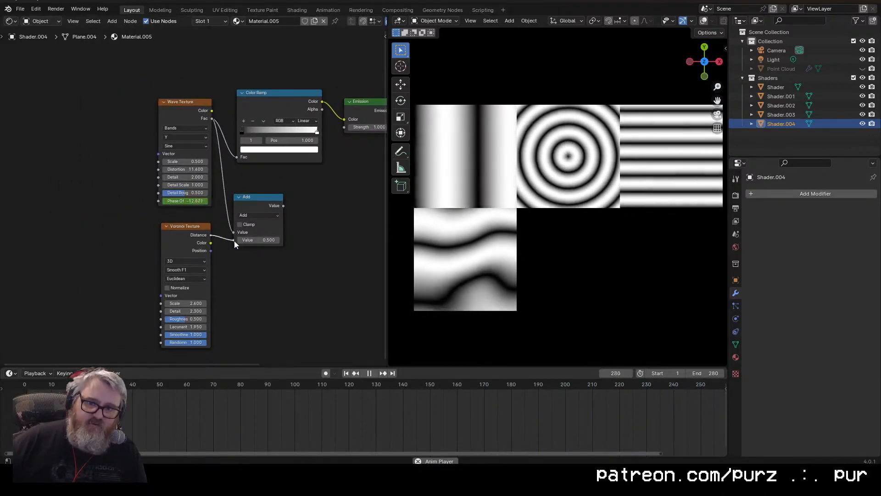
left_click_drag(282, 206, 237, 157)
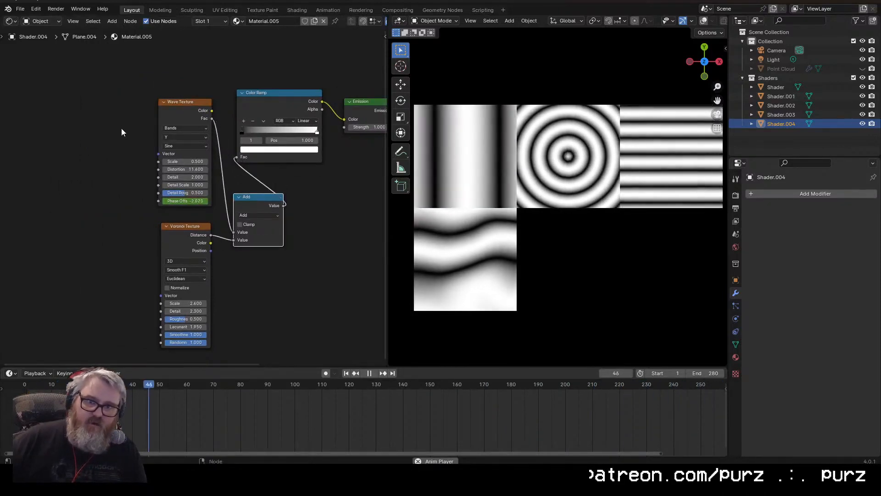
Rearrange the Wave Texture, Voronoi Texture and Add nodes into a tidy flow ahead of the Color Ramp.
left_click_drag(117, 125, 219, 270)
left_click_drag(186, 226, 129, 198)
left_click_drag(129, 198, 126, 193)
left_click_drag(257, 197, 195, 146)
middle_click_drag(195, 151, 261, 154)
left_click_drag(193, 211, 192, 210)
Add Texture Coordinate and Mapping nodes to the Wave Texture and link the Mapping vector to the Voronoi Texture as well.
left_click(191, 77)
key("ctrl+t")
left_click_drag(154, 98, 167, 263)
left_click(253, 251)
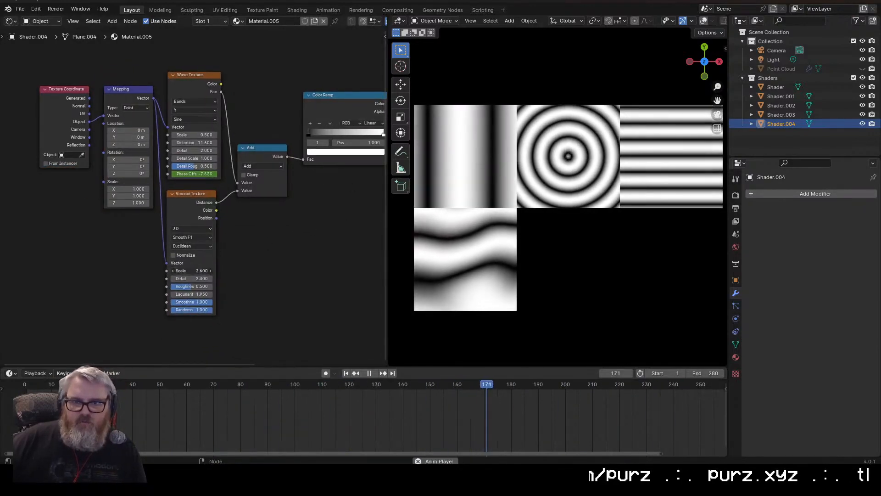
Reconnect the Emission shader to the Material Output's Surface.
middle_click_drag(256, 223, 274, 224)
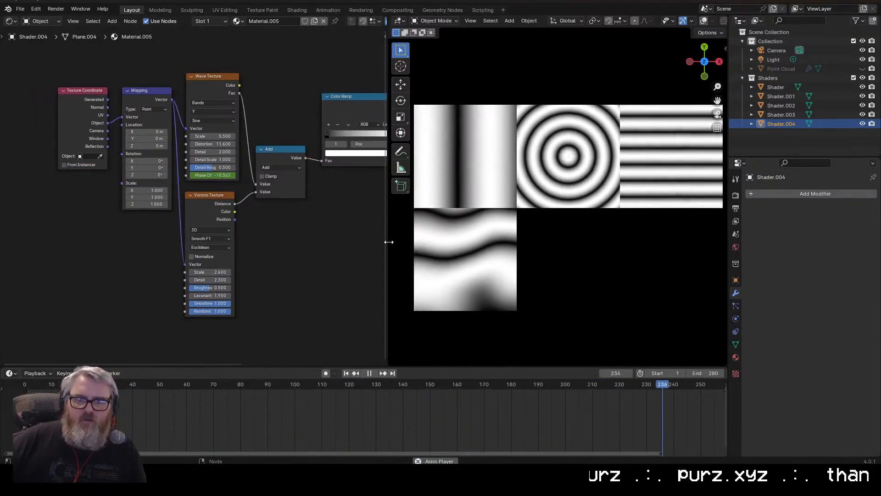
middle_click_drag(633, 257, 593, 240)
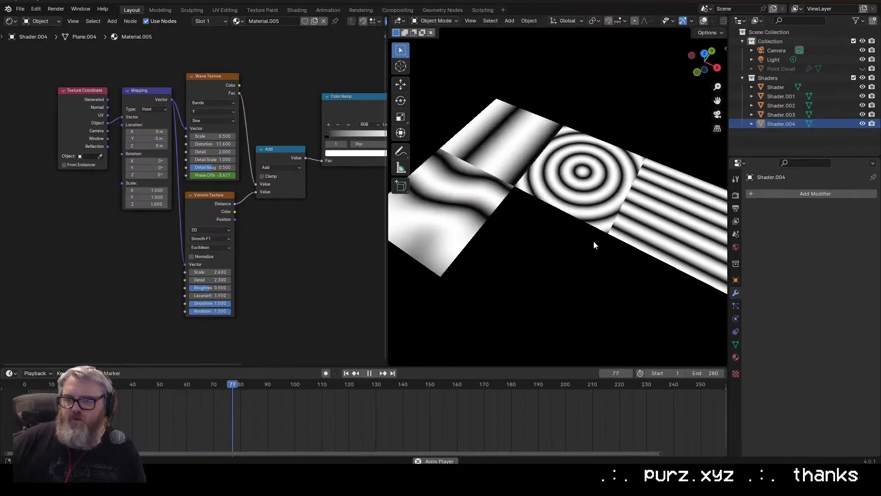
middle_click_drag(358, 183, 171, 206)
left_click_drag(292, 137, 345, 143)
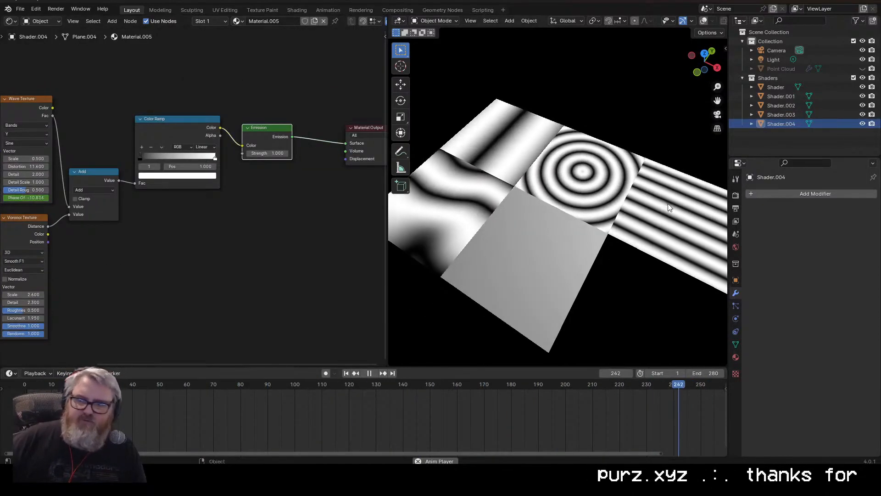
From the top view, move the Color Ramp's black stop to 0.786 and set the Voronoi Texture's lacunarity to 4.82.
key("KP_7")
middle_click_drag(563, 275, 725, 180, "shift")
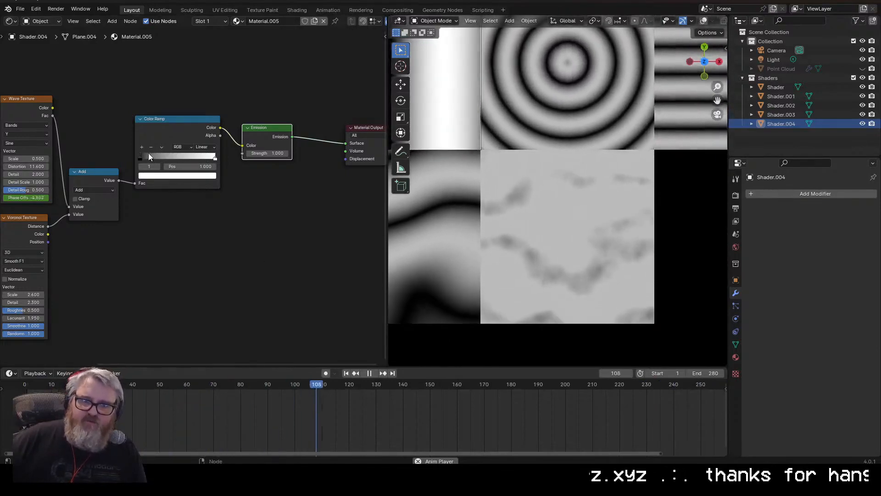
left_click_drag(140, 158, 198, 158)
middle_click_drag(119, 252, 308, 228)
left_click_drag(180, 220, 106, 106)
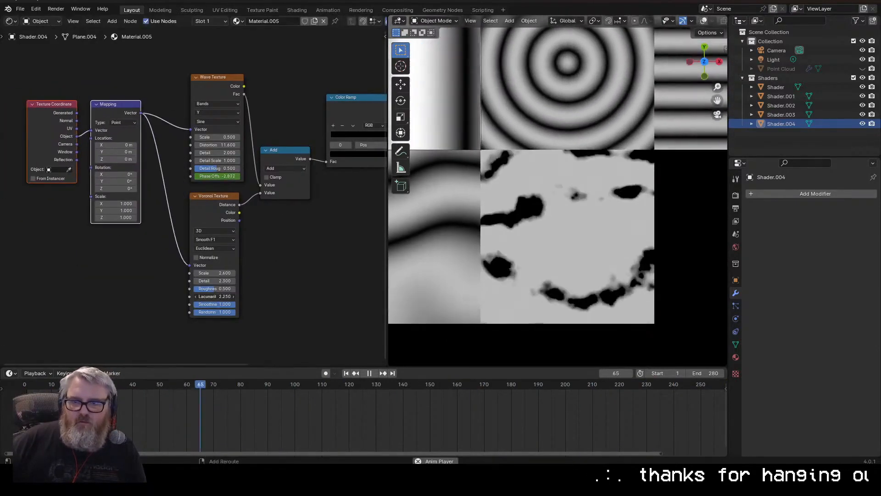
left_click_drag(214, 296, 257, 296)
Move the Color Ramp's black stop to position 0.
middle_click_drag(327, 222, 244, 252)
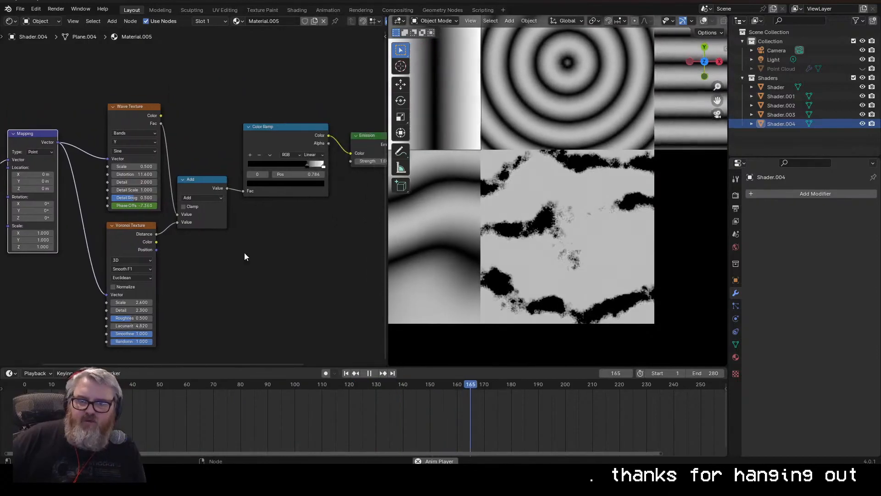
left_click_drag(324, 167, 243, 168)
middle_click_drag(353, 199, 185, 240)
scroll(185, 240, "down", 1)
middle_click_drag(146, 313, 372, 244)
Set the scene's color management view transform to Standard.
left_click(735, 278)
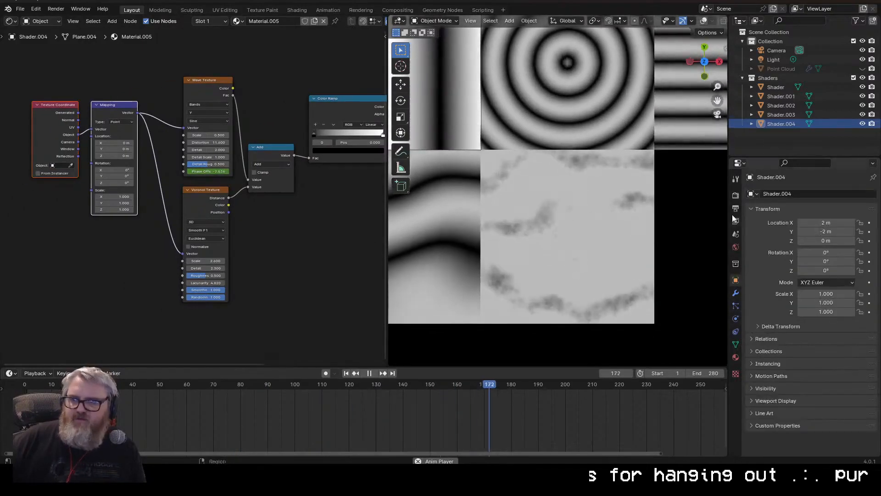
left_click(735, 195)
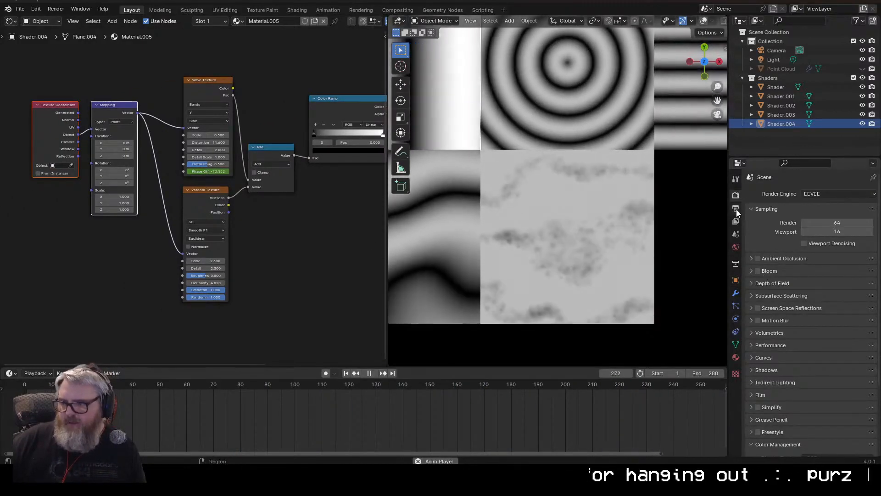
scroll(783, 407, "down", 5)
left_click(824, 380)
left_click(824, 400)
left_click(824, 381)
left_click(825, 390)
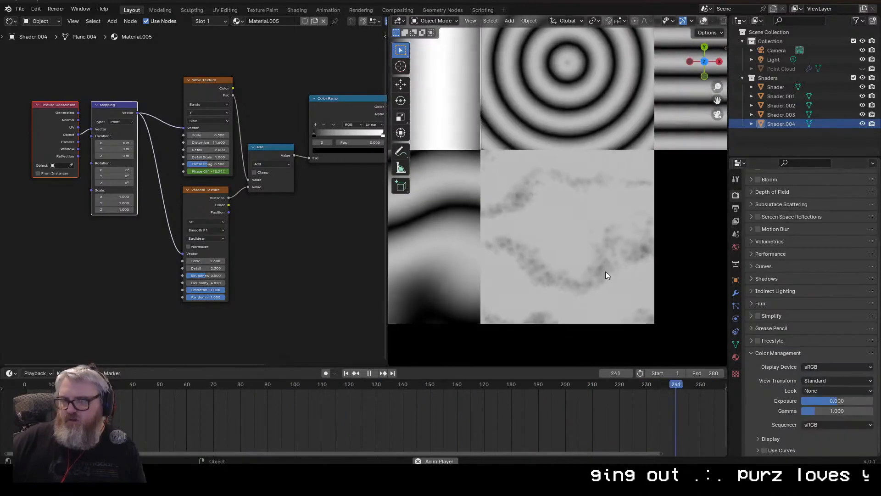
Switch the Add node's operation to Subtract and move the Color Ramp's white stop to about 0.133.
left_click(265, 164)
left_click(261, 190)
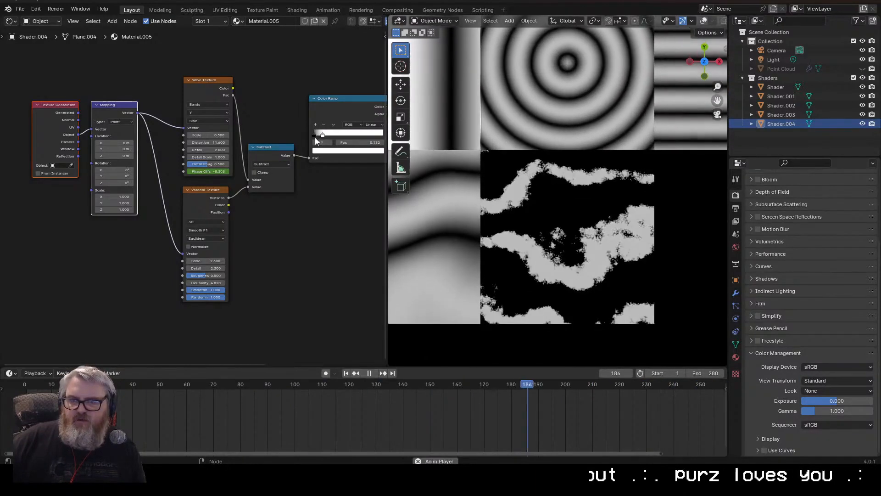
scroll(302, 250, "up", 2)
scroll(559, 213, "up", 3)
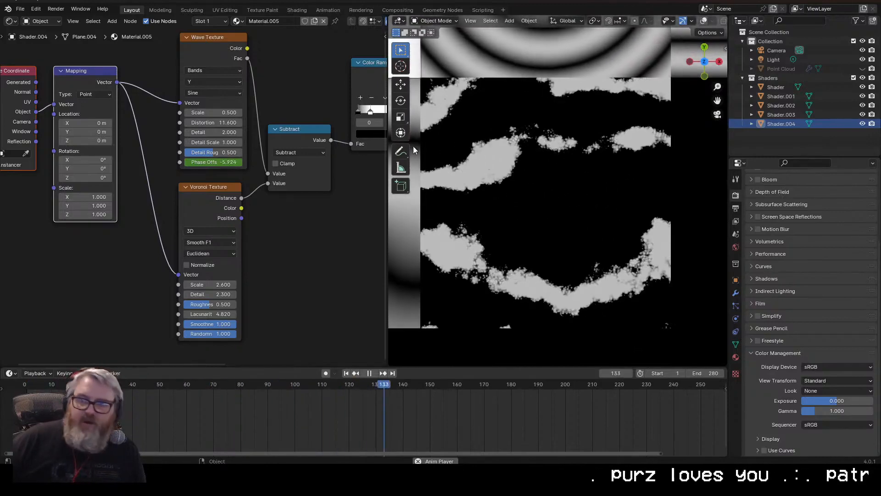
Set the Wave Texture's distortion to 0 and inspect the resulting bands on the plane.
double_click(210, 123)
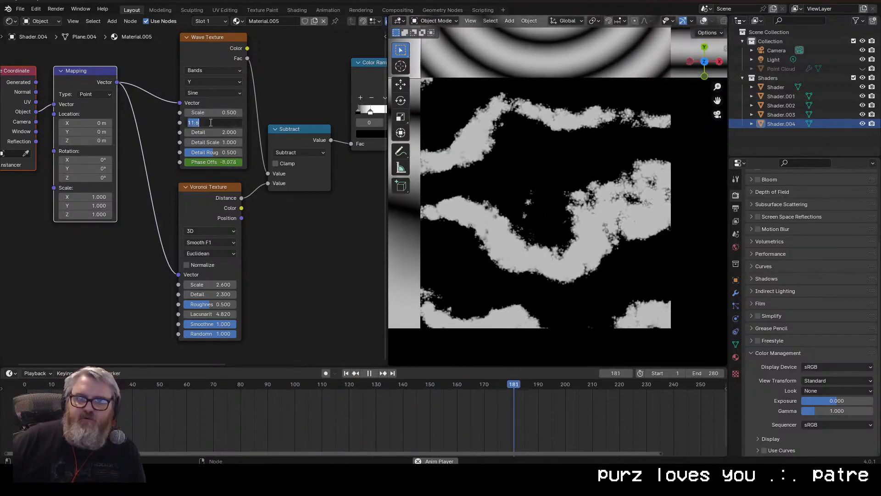
type("0")
key("Return")
scroll(521, 244, "down", 6)
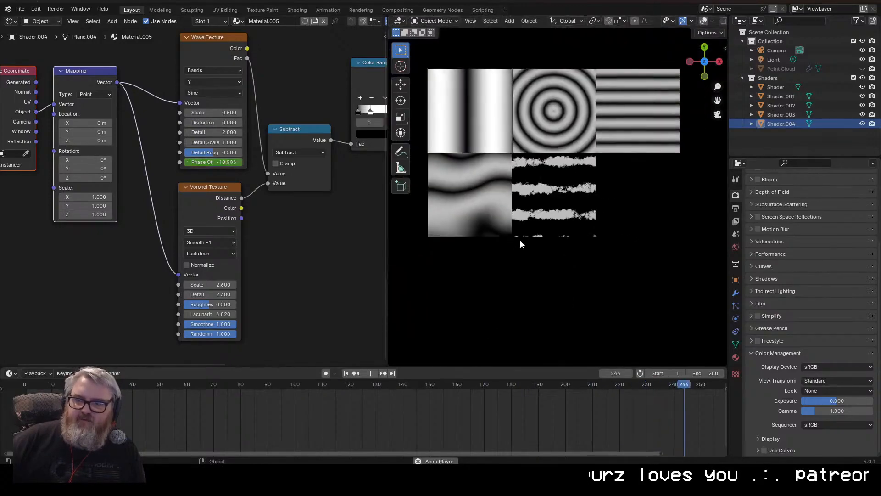
scroll(525, 235, "up", 8)
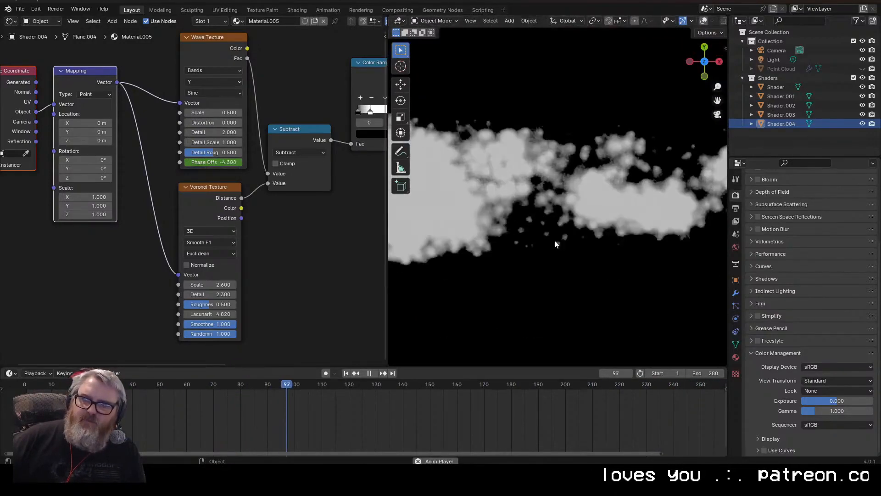
scroll(555, 241, "down", 6)
Try the Manhattan distance metric on the Voronoi Texture and return it to Euclidean.
left_click(214, 253)
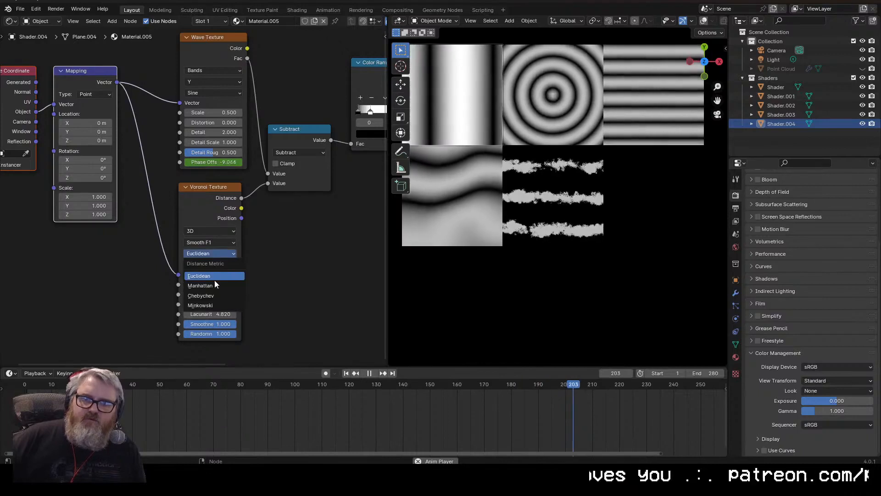
left_click(214, 286)
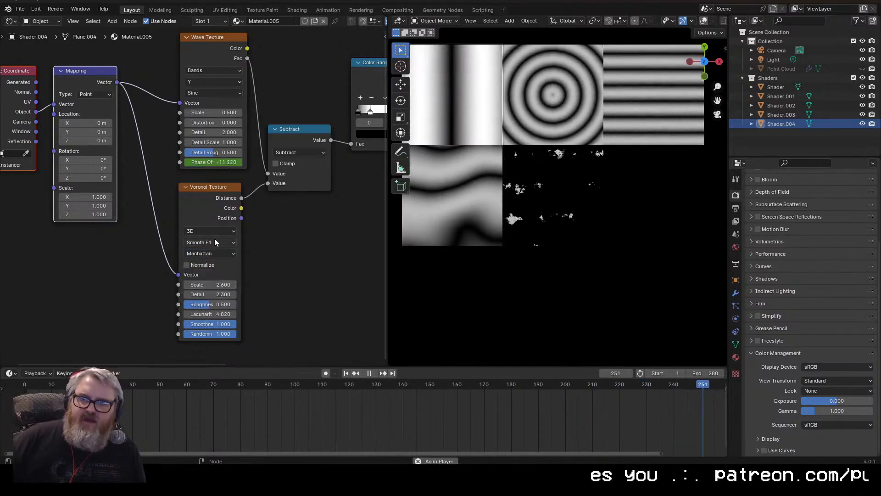
left_click(214, 253)
left_click(210, 271)
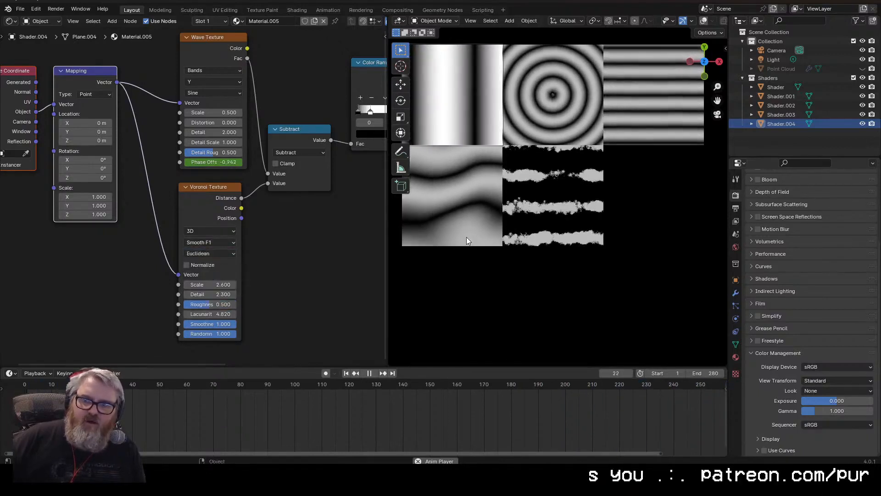
Duplicate the banded Voronoi plane 2 m along X and make the copy's material single-user.
key("shift+d")
key("ctrl+z")
key("shift+d")
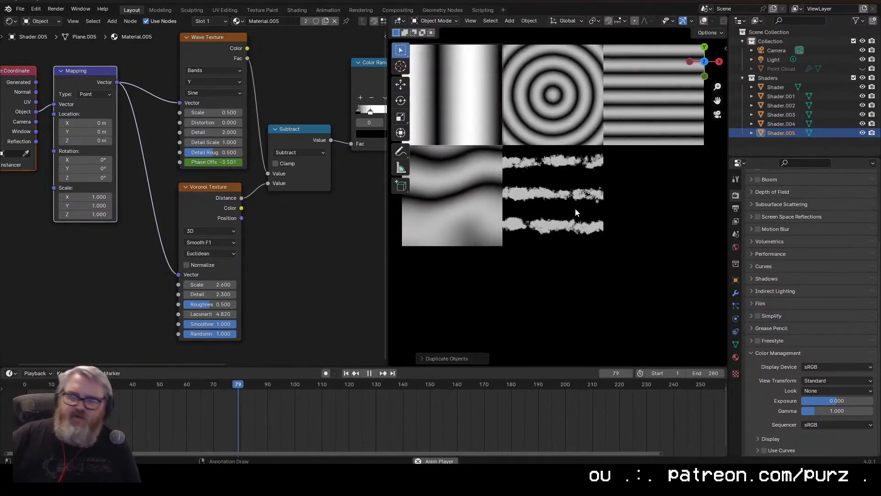
type("gx2")
key("Return")
left_click(334, 277)
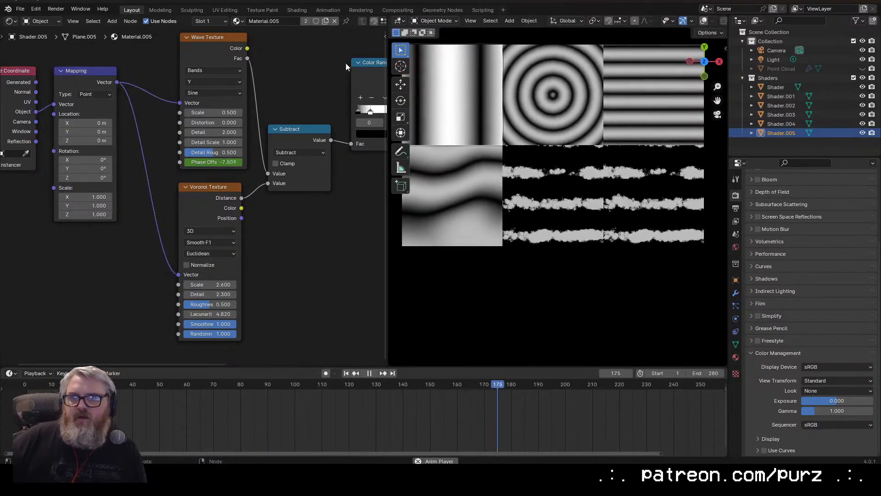
left_click(326, 21)
Replace the copy's Voronoi Texture with a Musgrave Texture driven by the Mapping vector, with its Height feeding the Subtract node's second value.
middle_click_drag(288, 248, 258, 234)
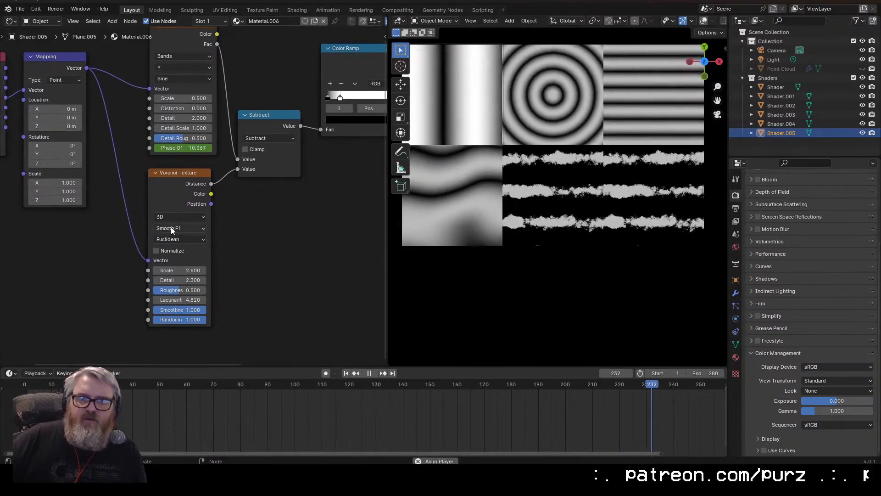
left_click(189, 199)
key("x")
key("shift+a")
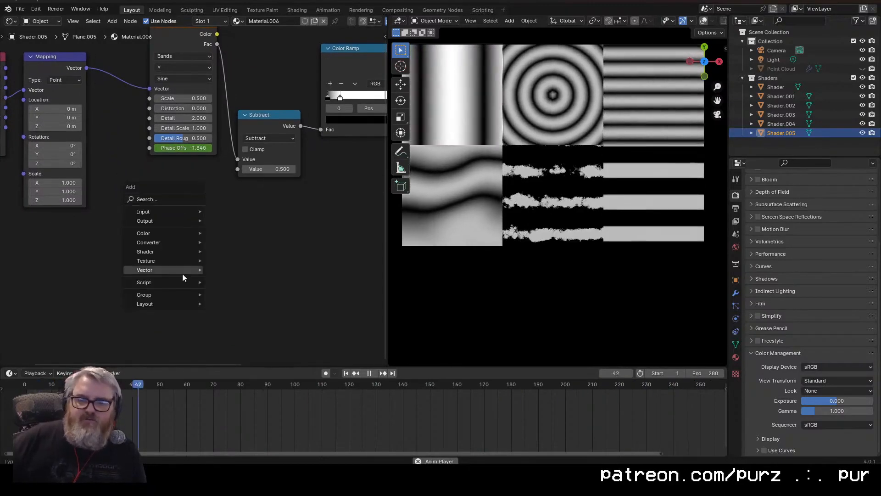
mouse_move(178, 261)
left_click(233, 346)
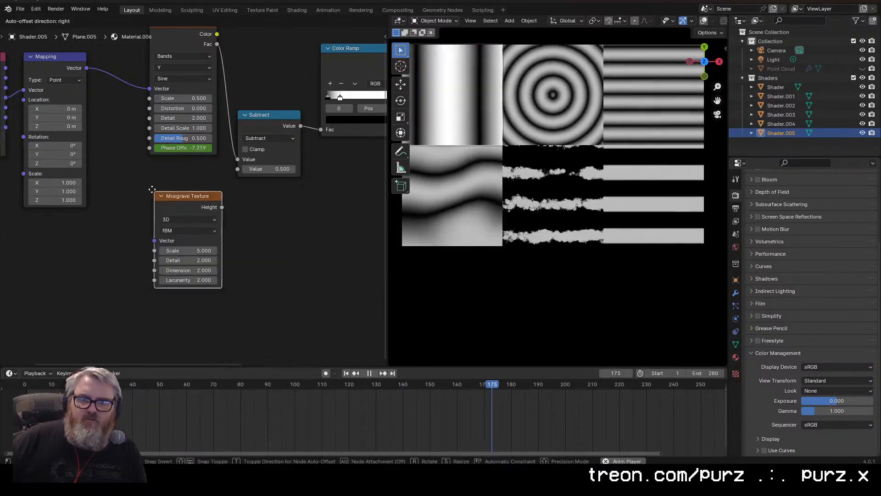
left_click(145, 177)
left_click_drag(86, 68, 147, 227)
left_click_drag(214, 195, 237, 168)
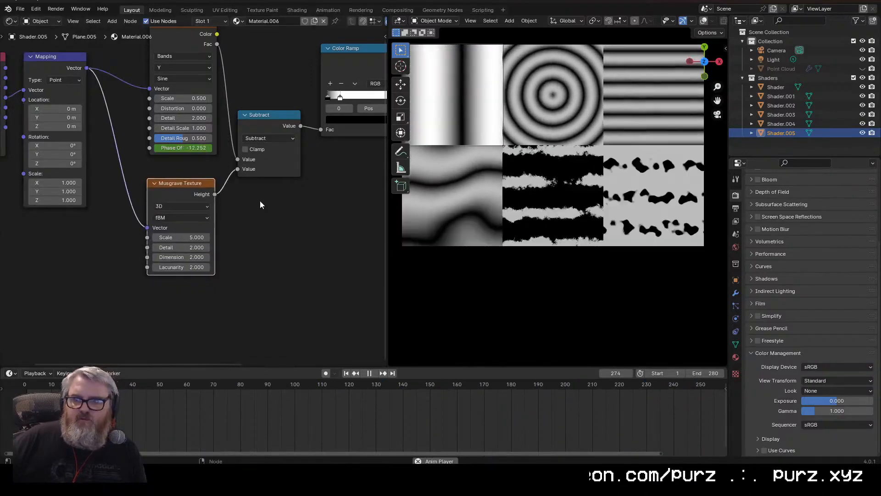
Set the scale of the new material's Wave Texture to 0.2.
double_click(184, 98)
type(".2")
key("Return")
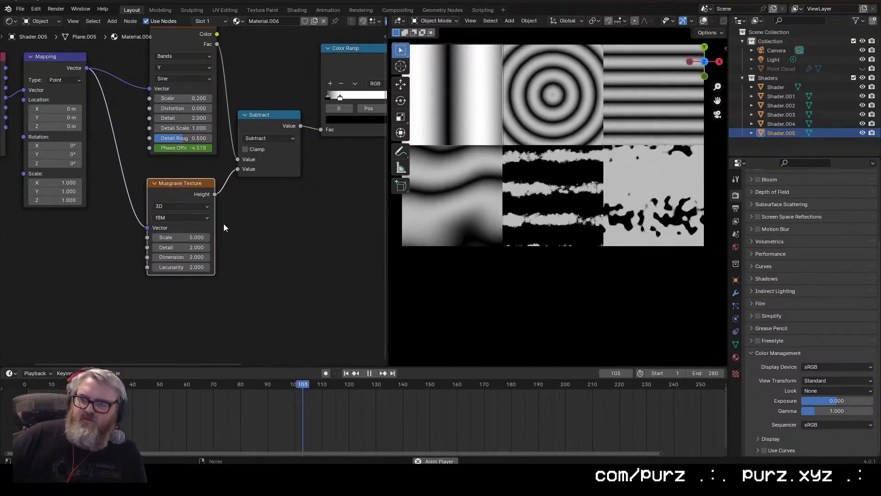
Reverse the Color Ramp by placing the white stop at the start and the black stop at about 0.682.
middle_click_drag(224, 224, 99, 271)
left_click_drag(203, 144, 298, 145)
left_click_drag(215, 145, 163, 153)
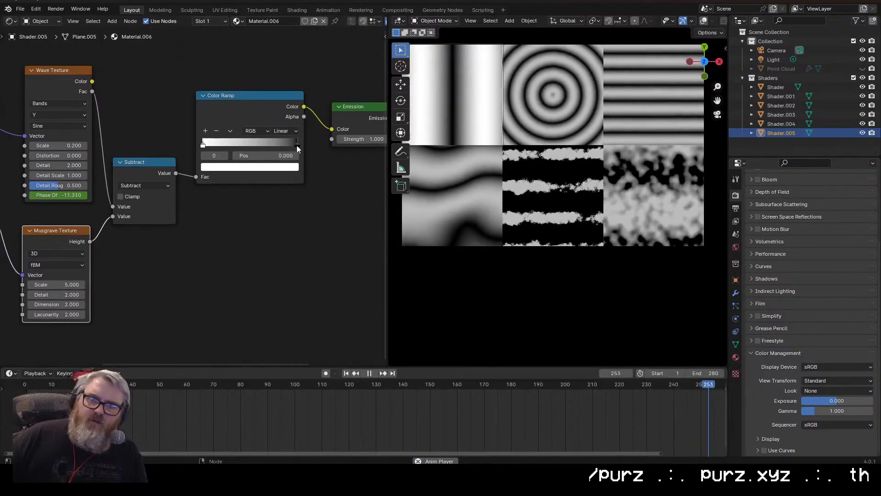
left_click_drag(296, 145, 263, 143)
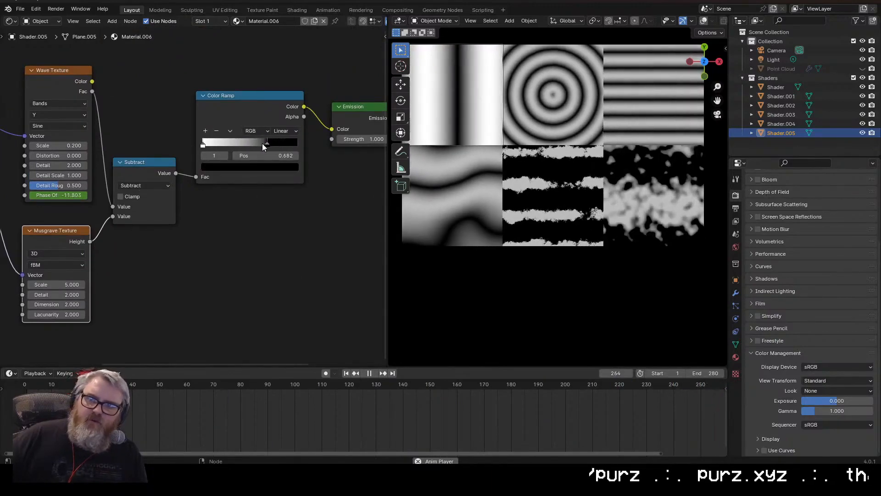
Move the Color Ramp's white stop to position 0.177 in the blotchy noise plane's material.
left_click_drag(203, 145, 221, 149)
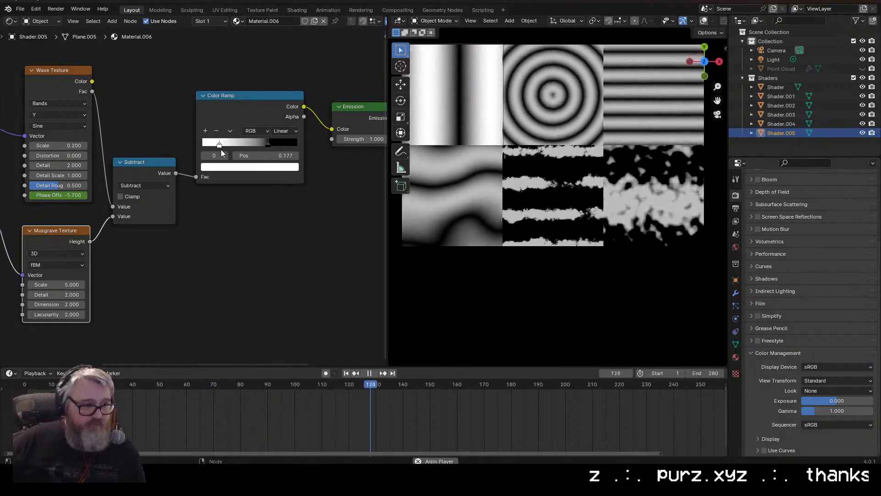
Leave the camera view and examine the six animated shader planes from straight above.
left_click(569, 95)
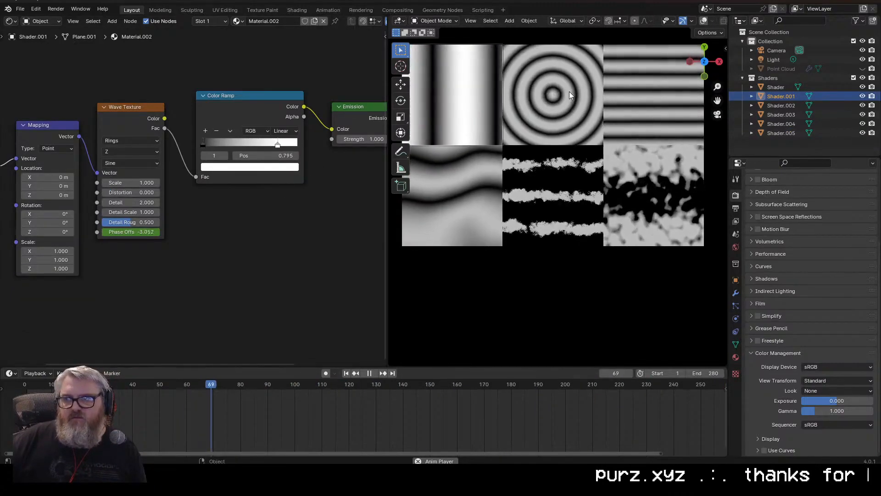
left_click(736, 293)
left_click(736, 357)
scroll(812, 350, "down", 2)
left_click(736, 196)
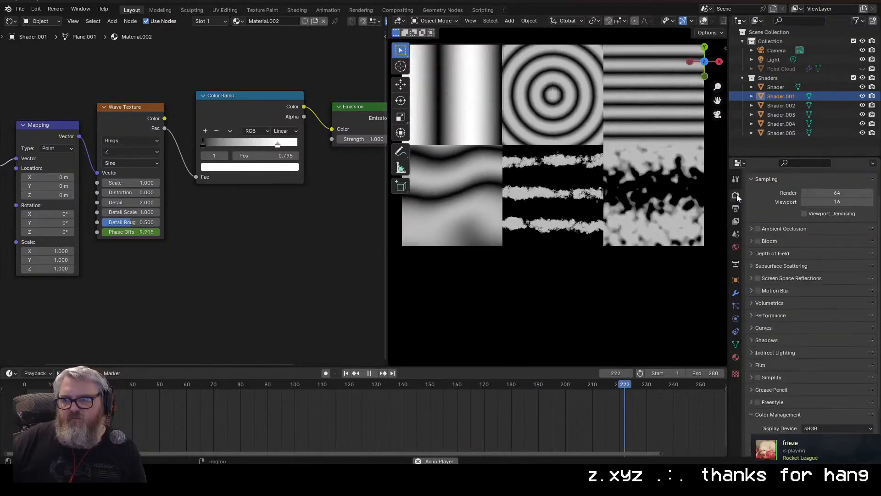
scroll(679, 138, "up", 2)
scroll(674, 131, "down", 5)
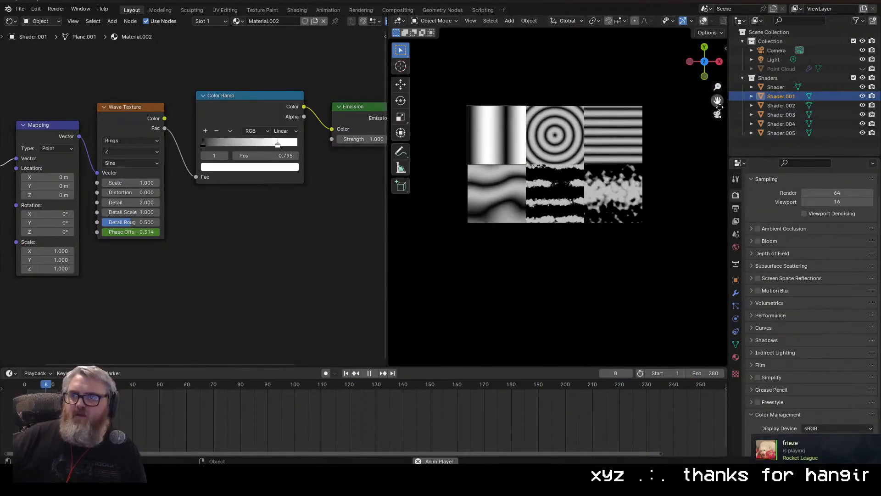
left_click(717, 114)
scroll(710, 92, "down", 4)
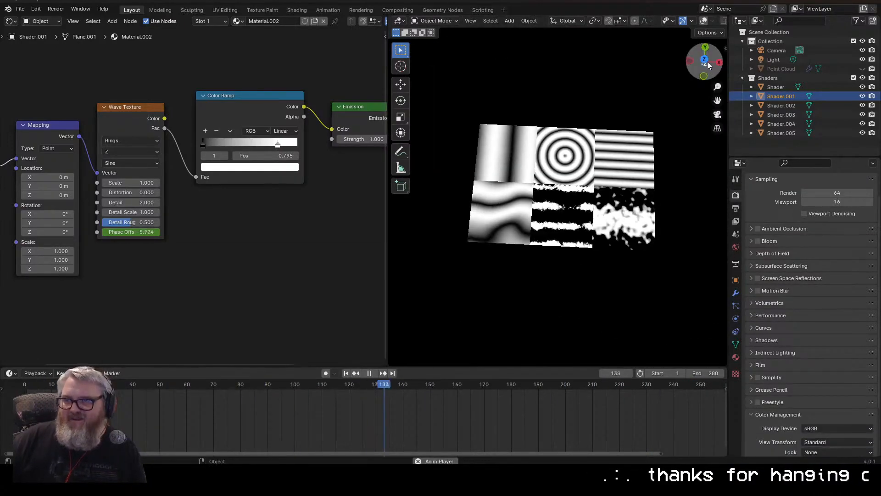
scroll(643, 238, "up", 3)
scroll(637, 249, "down", 2)
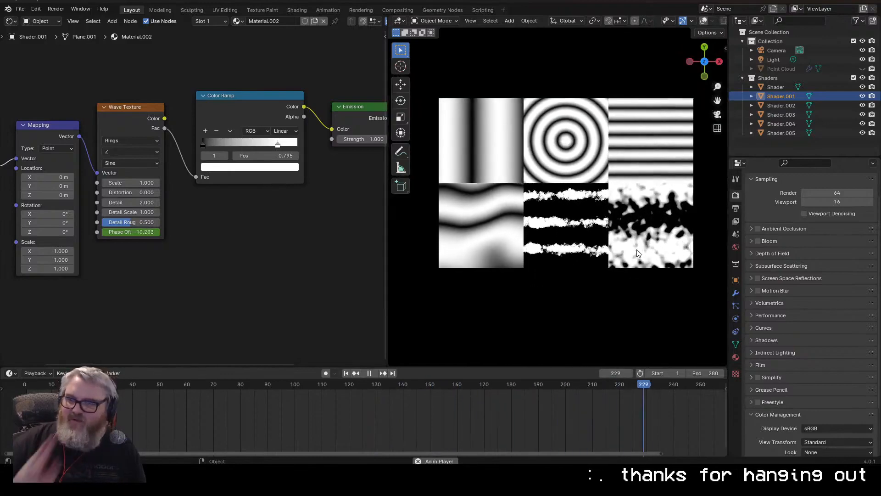
scroll(637, 250, "up", 5)
scroll(637, 249, "down", 4)
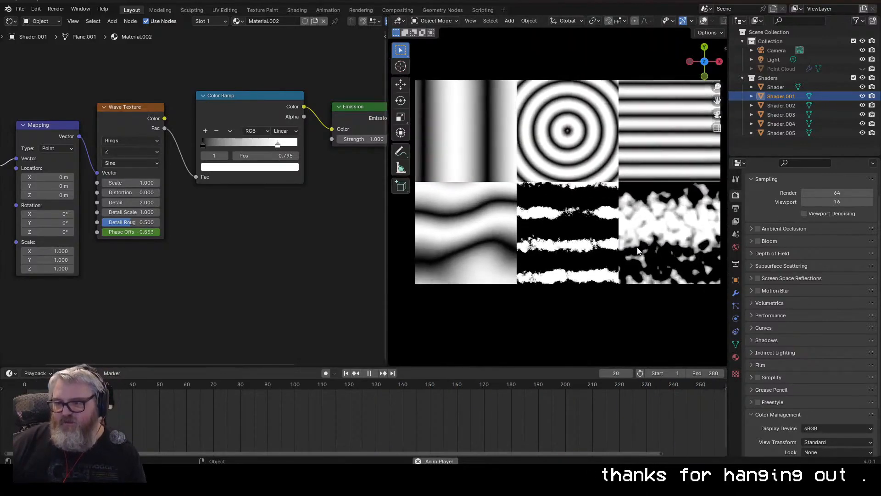
Duplicate the wavy-band plane by 2 along Y, and move the copy by -4 along Y to sit below the original.
scroll(637, 249, "down", 1)
left_click(504, 238)
key("shift+d")
key("y")
key("2")
key("Return")
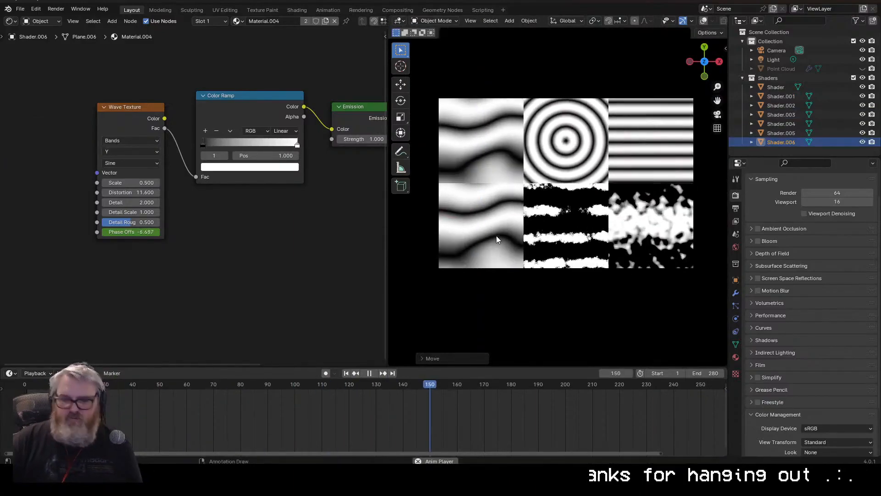
type("gy-4")
key("Return")
Give the duplicated plane its own material copy and set its Wave Texture type to Rings.
left_click(326, 22)
left_click(142, 102)
left_click(142, 133)
left_click(141, 112)
left_click(139, 145)
Add Texture Coordinate and Mapping nodes feeding Object coordinates to the Wave Texture, and set its rings direction to Z.
key("ctrl+t")
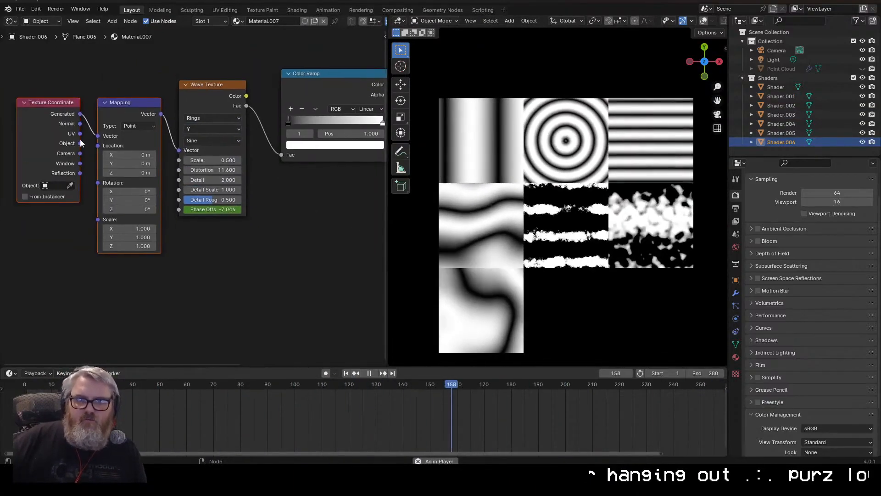
left_click_drag(80, 143, 98, 136)
left_click(204, 118)
left_click(201, 140)
left_click(202, 129)
left_click(198, 172)
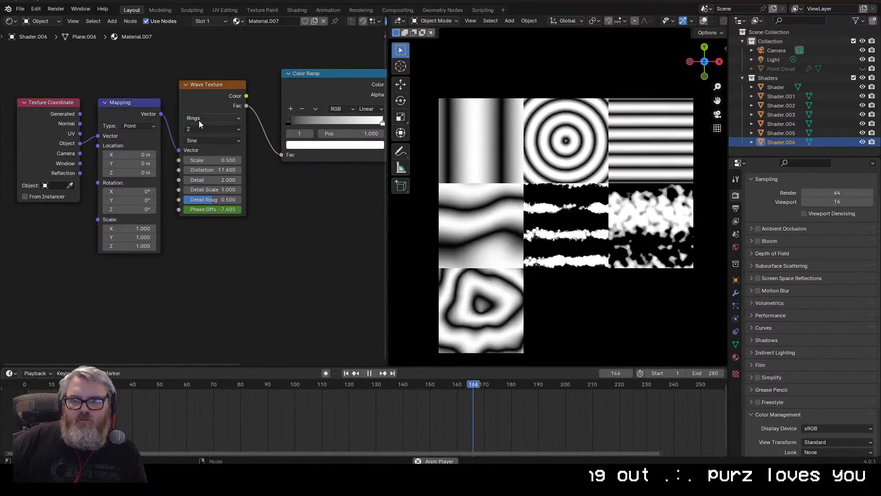
Set the Wave Texture's distortion to 0.
double_click(209, 170)
type("0")
key("Return")
Insert a Math node between the Wave Texture's Fac output and the Color Ramp.
middle_click_drag(264, 165, 228, 163)
key("shift+a")
type("math")
left_click(228, 126)
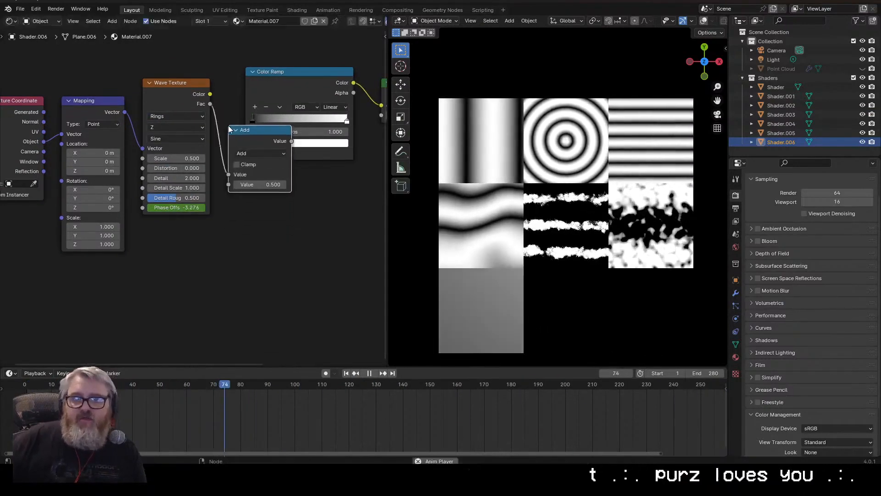
Add a Magic Texture driven by the Mapping vector and connect its Fac output to the Math node's second value.
key("shift+a")
mouse_move(217, 327)
left_click(293, 260)
left_click(150, 226)
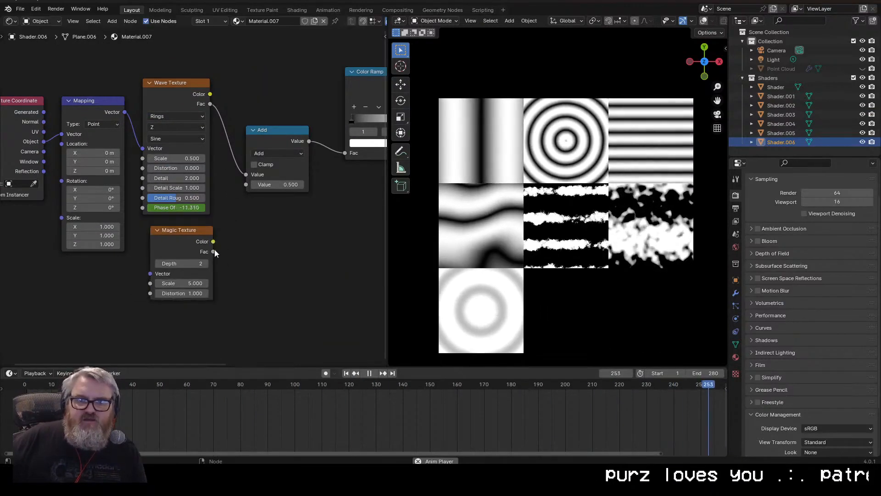
left_click_drag(214, 251, 247, 184)
left_click_drag(125, 113, 150, 273)
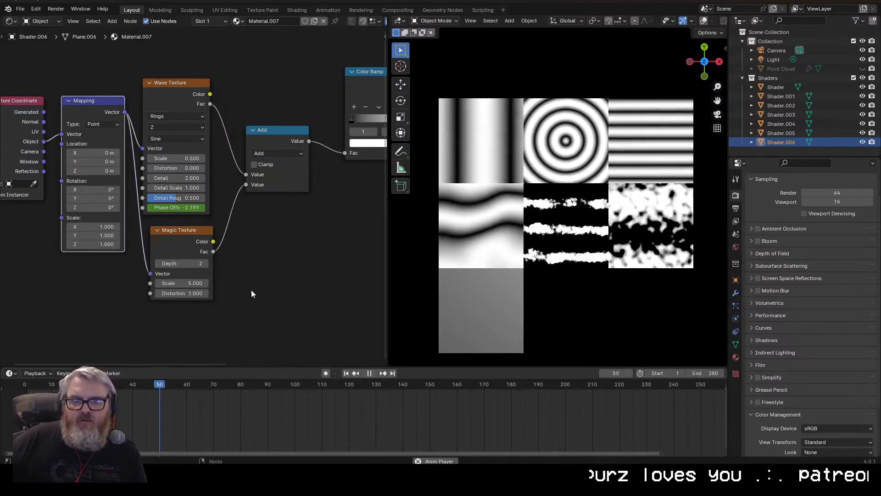
Change the Math node's operation to Subtract.
middle_click_drag(251, 290, 202, 296)
left_click(229, 159)
left_click(219, 169)
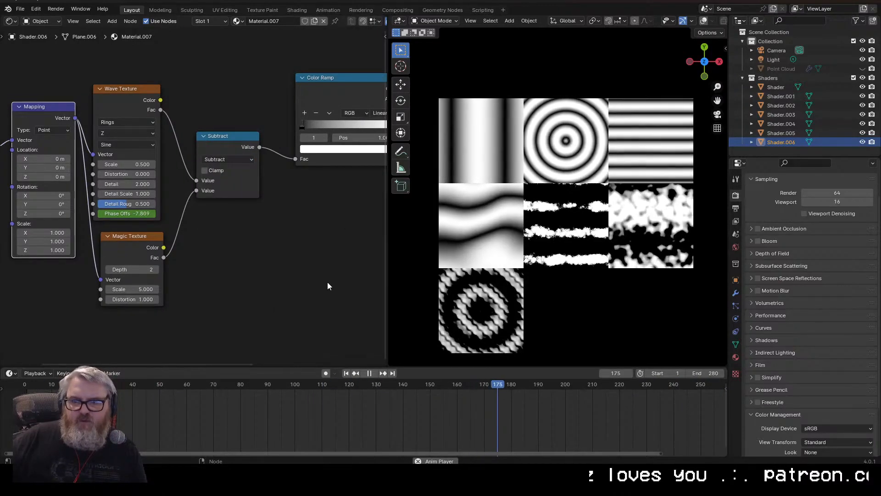
Set the Wave Texture's rings direction to X and the Magic Texture's scale to 3, keeping its depth at 2.
left_click(128, 133)
left_click(130, 153)
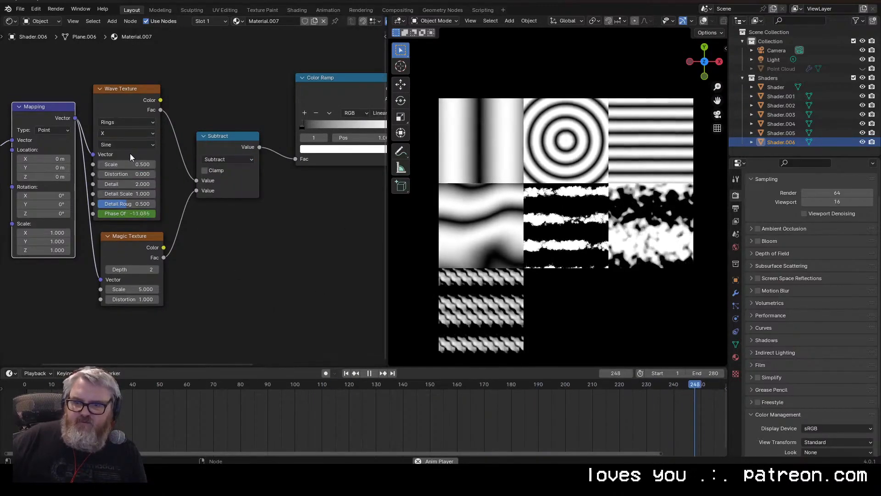
left_click_drag(133, 290, 112, 289)
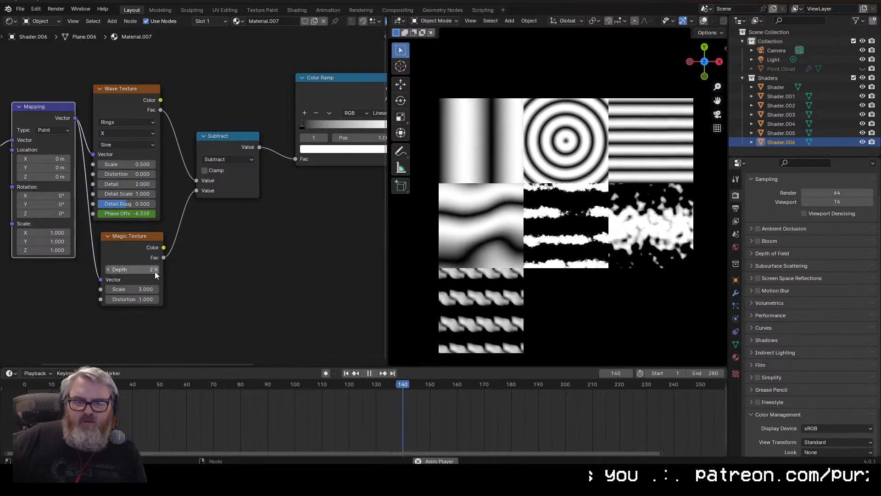
left_click(157, 270)
left_click(108, 270)
Move the Color Ramp's white stop to position 0.827 for the new plane's material.
middle_click_drag(306, 228, 198, 250)
left_click_drag(289, 148, 273, 148)
middle_click_drag(482, 317, 556, 221, "shift")
scroll(557, 222, "up", 9)
scroll(556, 222, "down", 15)
middle_click_drag(647, 188, 574, 232, "shift")
scroll(573, 232, "up", 4)
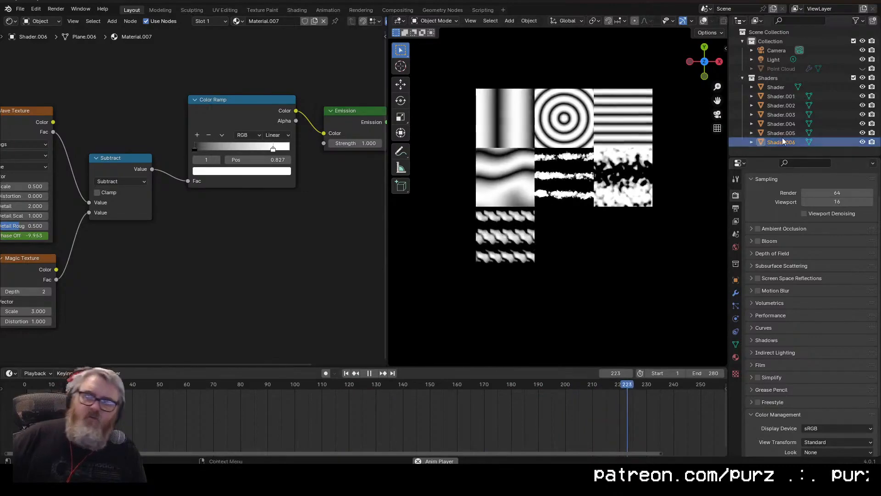
Exclude the Shaders collection from the view layer and unhide the Point Cloud object.
left_click(853, 77)
left_click(863, 68)
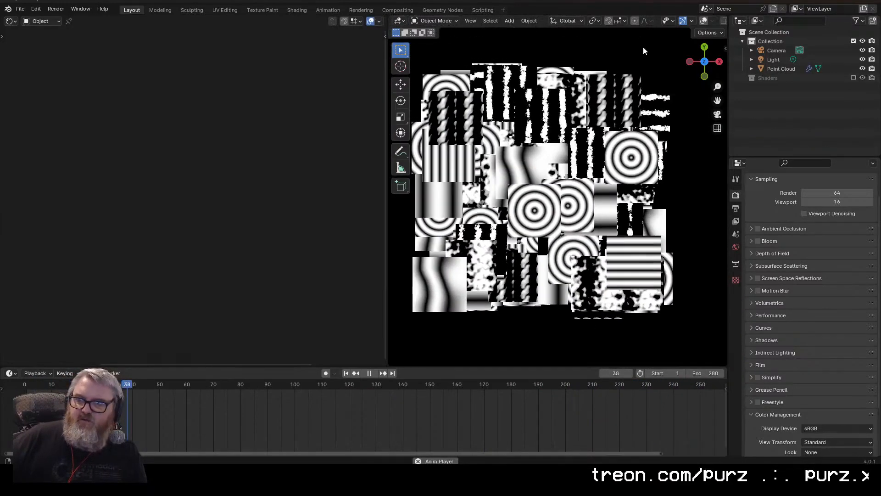
Select the Point Cloud object and switch the shader editor area to its geometry node tree.
left_click(781, 69)
middle_click_drag(321, 255, 266, 261)
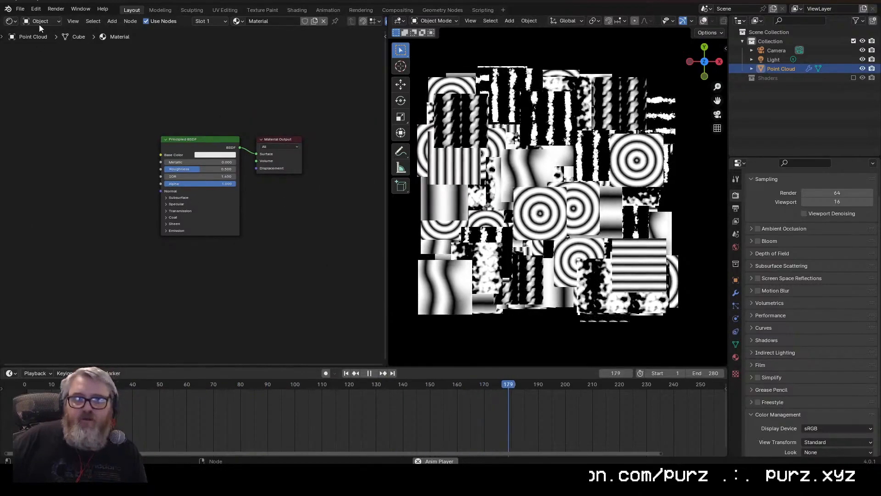
left_click(11, 21)
left_click(40, 92)
middle_click_drag(160, 198, 91, 179)
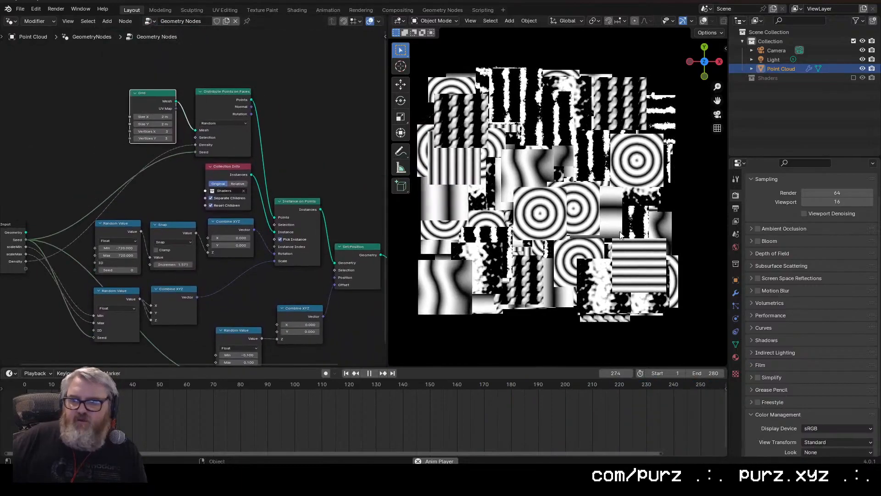
Set the Point Cloud's Geometry Nodes modifier to seed 107, scaleMax 0.112 and density 76.040.
left_click(736, 293)
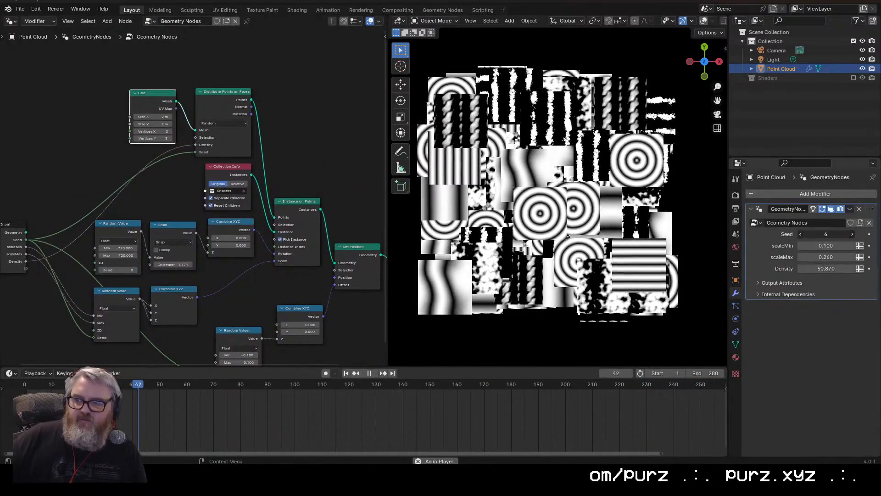
left_click_drag(826, 257, 844, 268)
scroll(604, 245, "up", 2)
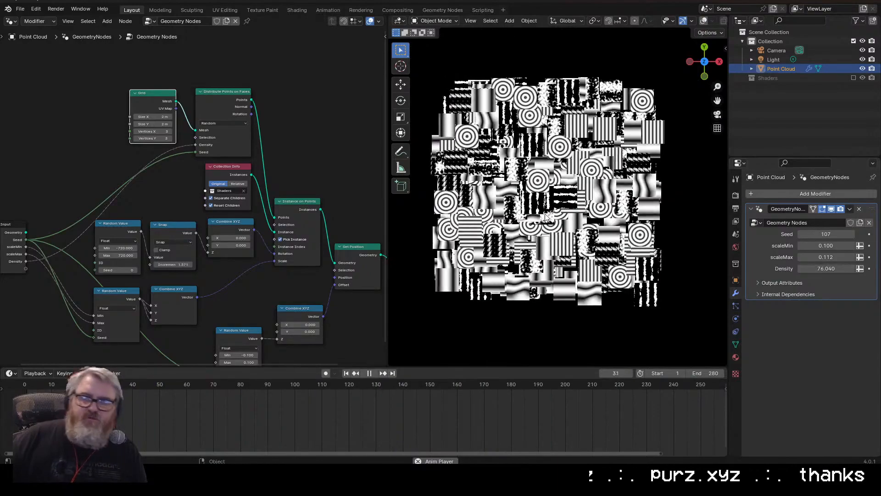
Examine the animated tile pattern in a maximized viewport, and look over the geometry node tree.
key("ctrl+space")
scroll(521, 219, "down", 4)
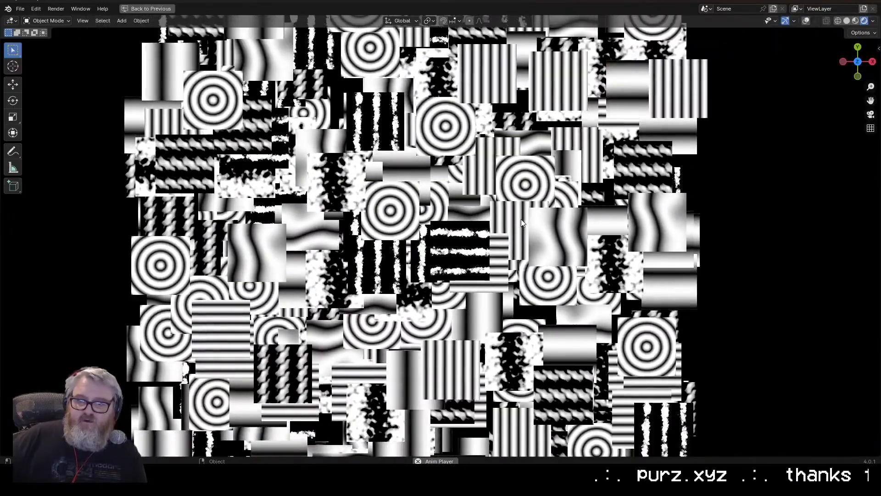
key("ctrl+space")
scroll(545, 195, "up", 1)
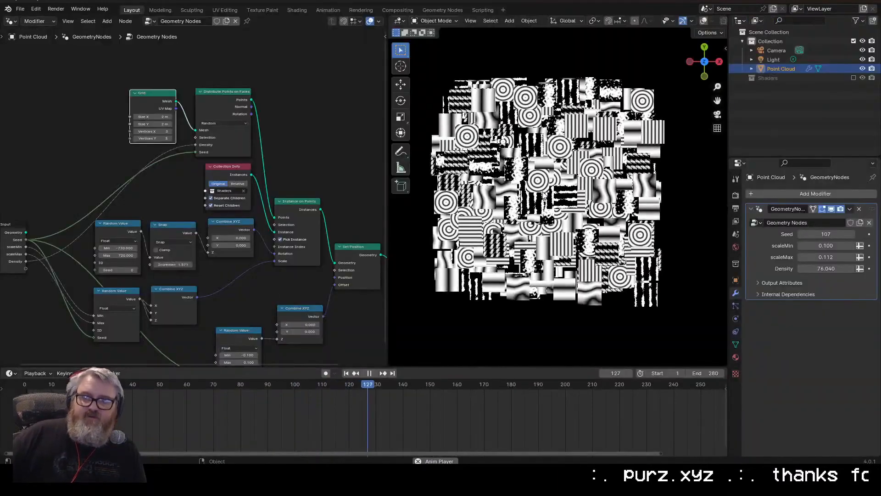
left_click(319, 147)
middle_click_drag(308, 180, 309, 133)
scroll(307, 122, "down", 1)
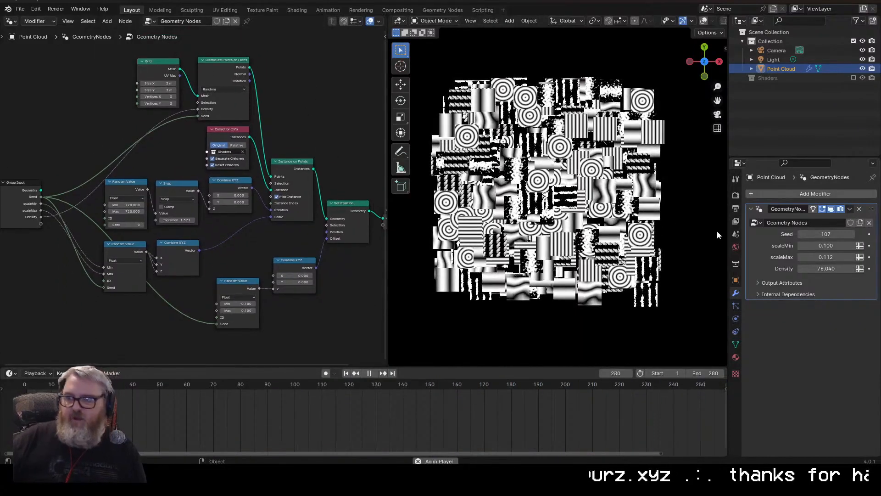
Set the output resolution to 1024 × 1024 px.
left_click(736, 208)
left_click_drag(846, 205, 845, 215)
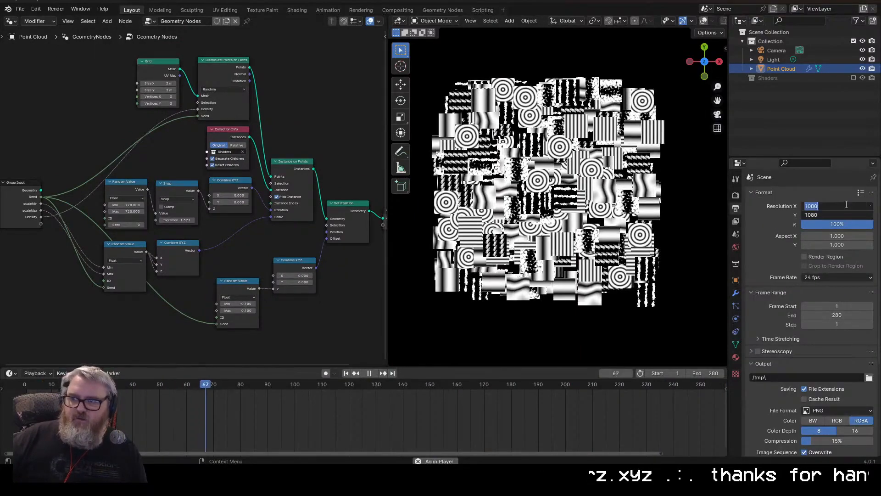
type("1024")
key("Return")
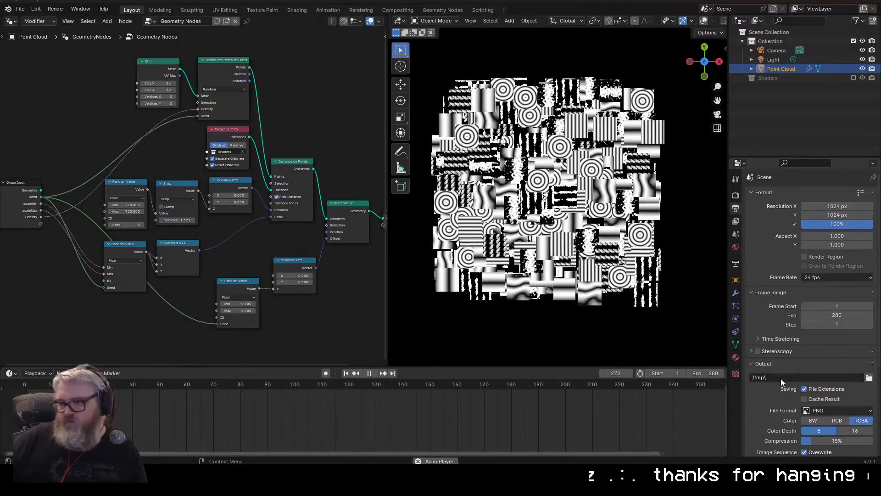
Set the output path to C:\tmp\masks\mask1 and the file format to FFmpeg Video.
left_click(781, 378)
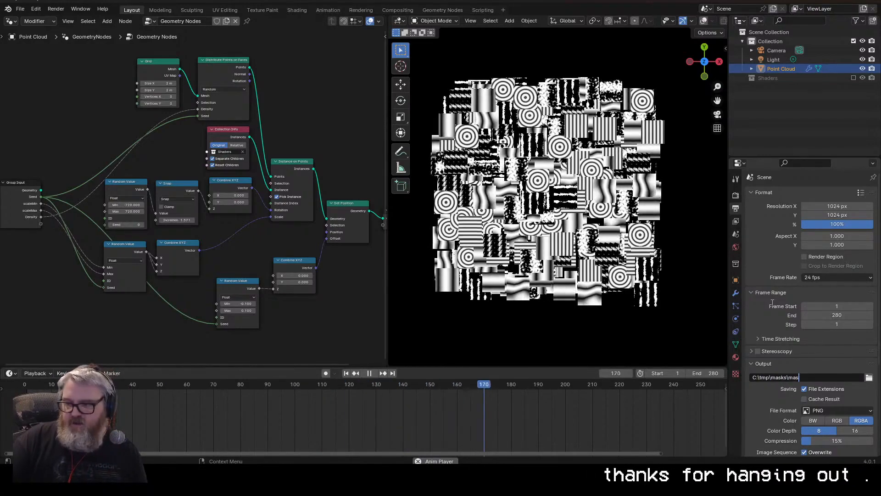
key("Return")
scroll(812, 317, "down", 3)
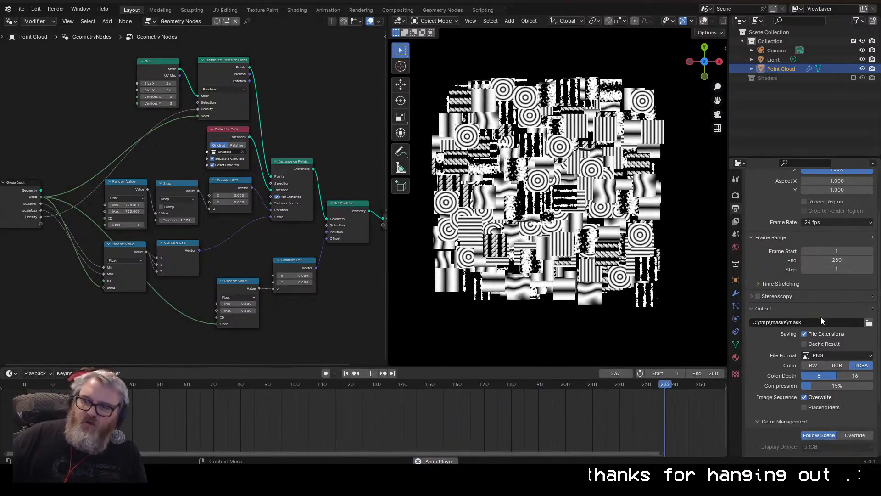
left_click(836, 354)
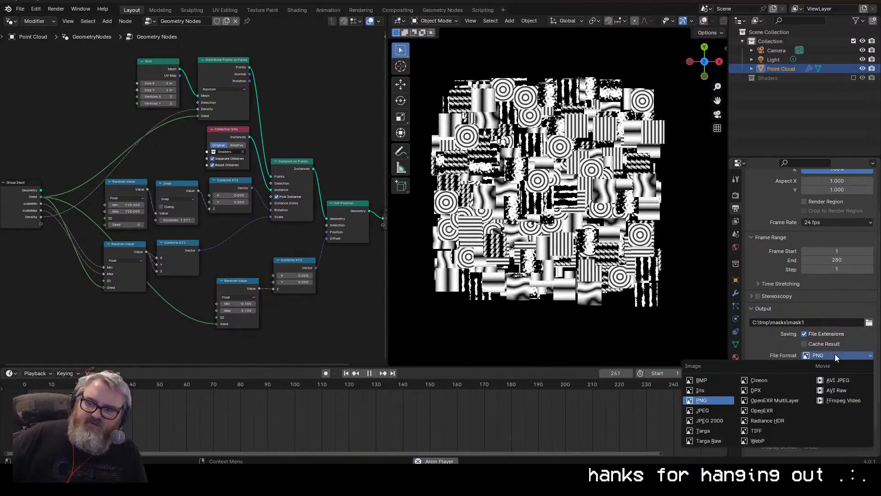
left_click(839, 401)
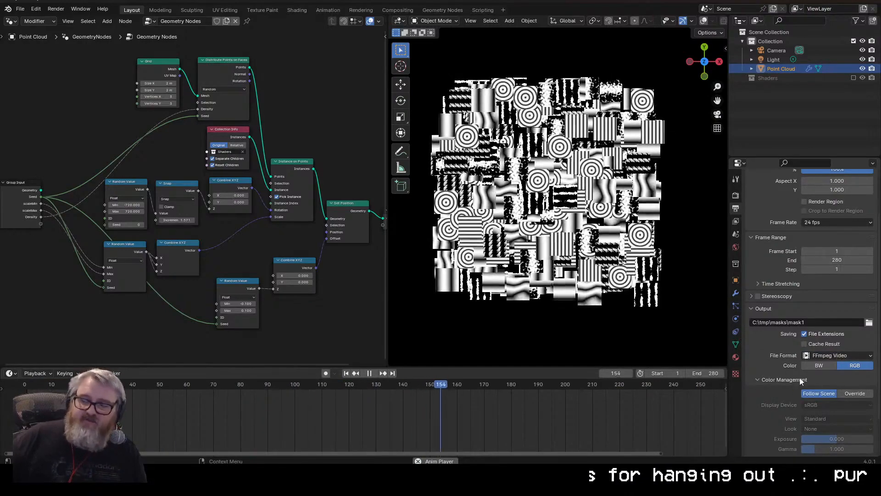
Compare the output's color management options with the scene's render color management settings.
scroll(790, 384, "down", 3)
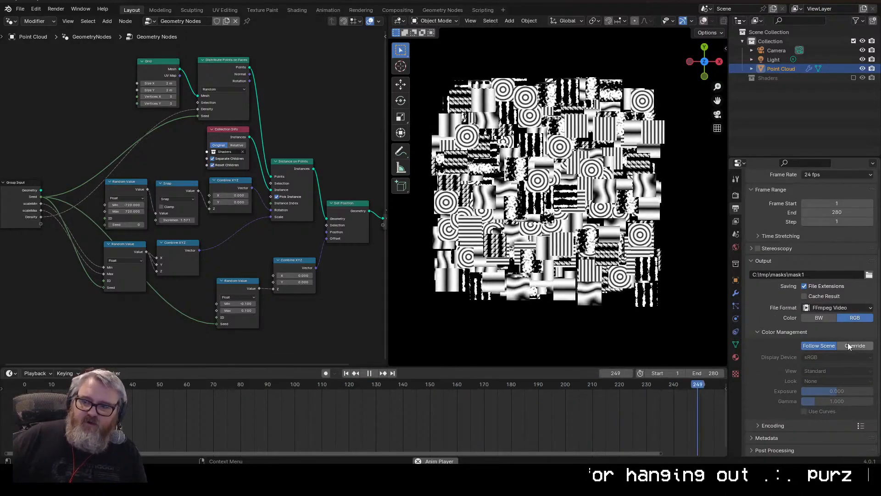
left_click(736, 196)
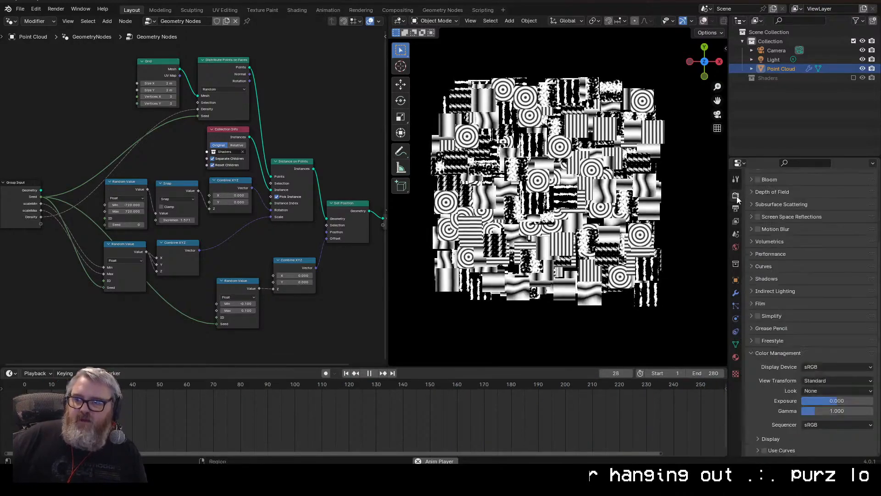
left_click(736, 208)
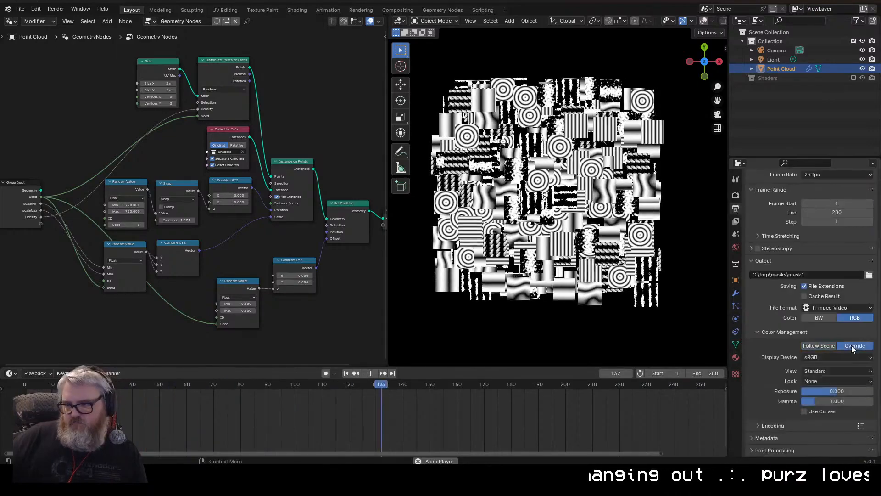
Set the video encoding to an MPEG-4 container with Perceptually Lossless output quality.
scroll(778, 423, "down", 5)
left_click(827, 327)
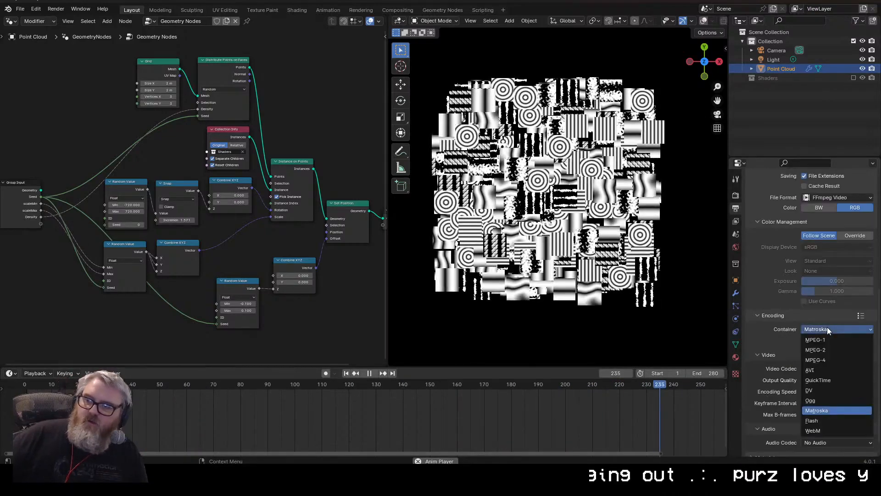
left_click(824, 355)
left_click(827, 378)
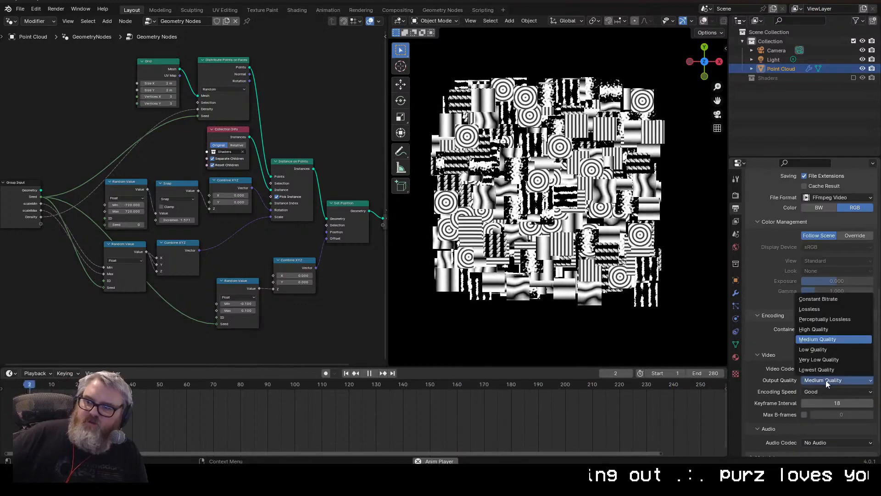
left_click(830, 321)
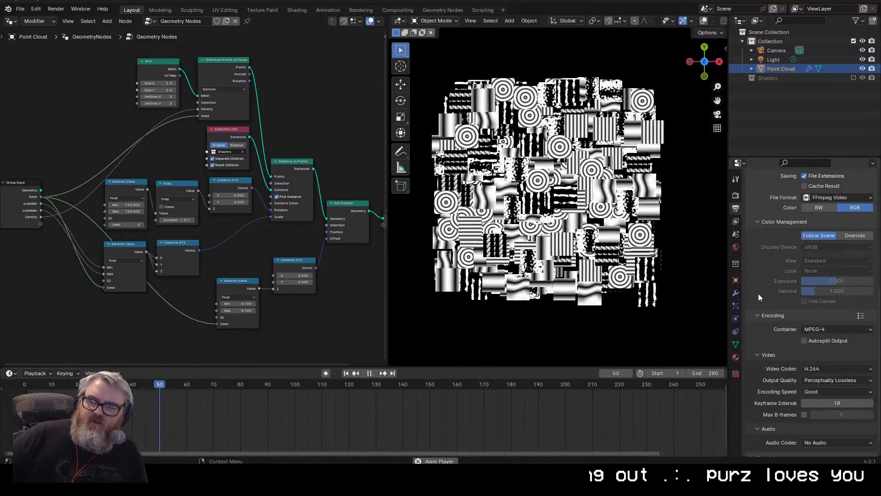
Render the animation to the mask1 video and close the render window.
scroll(796, 277, "up", 8)
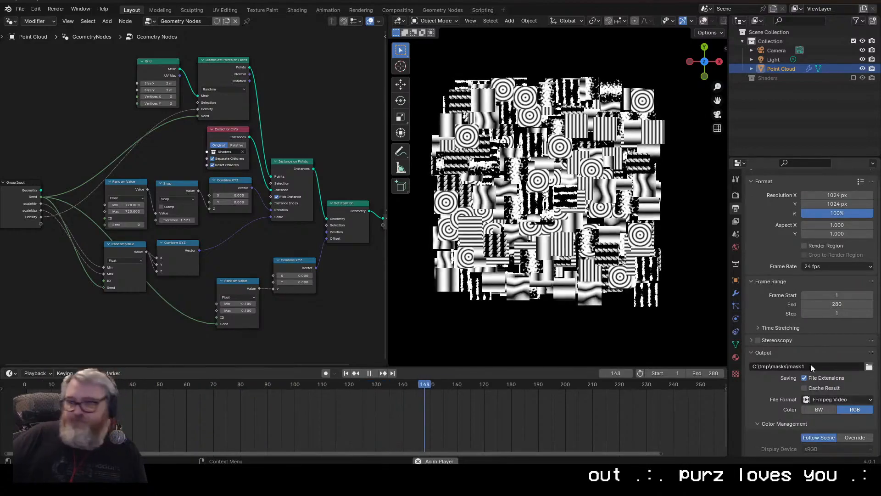
key("ctrl+F12")
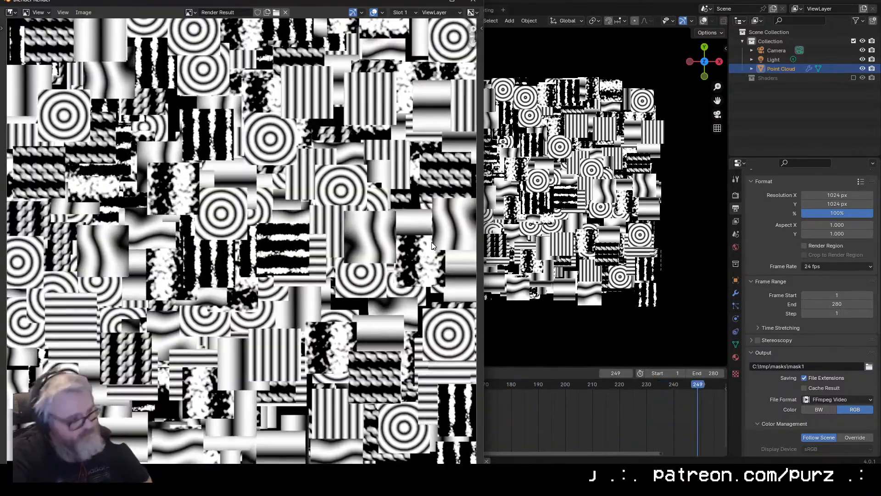
key("Escape")
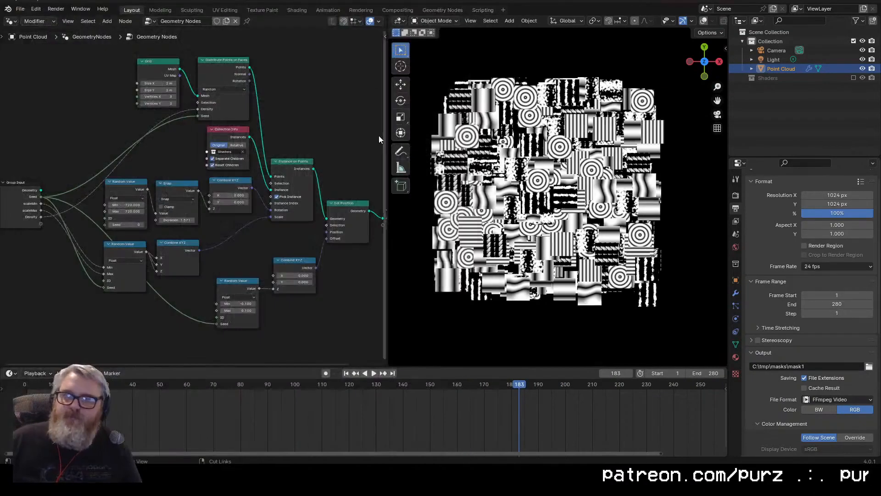
Save the Blender file in Downloads as "youtube texture mudpile".
key("ctrl+s")
left_click(391, 348)
type("youtube text")
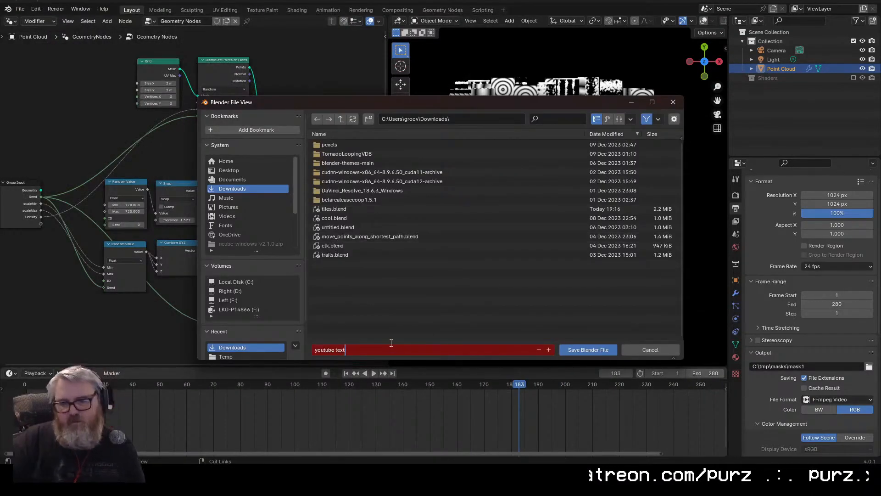
type("ure mudpile")
key("Return")
key("Return")
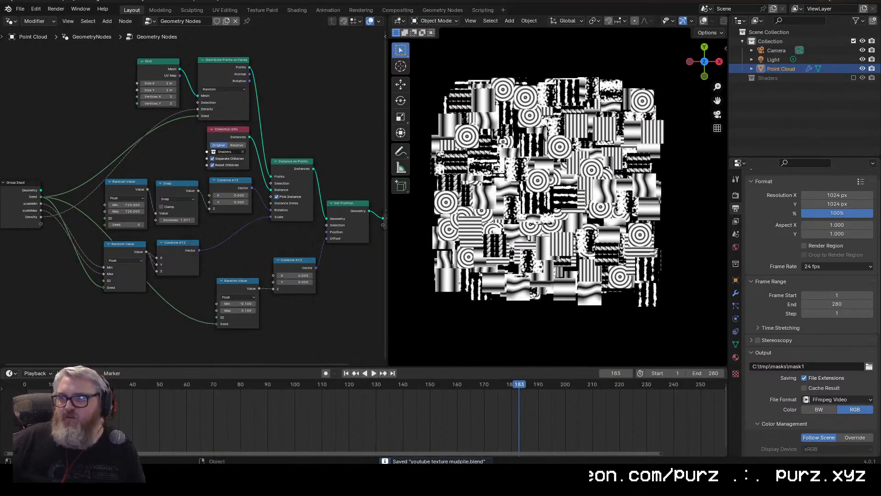
Switch to ComfyUI in the browser and add a KSampler node near the middle of the empty canvas.
left_click(829, 1)
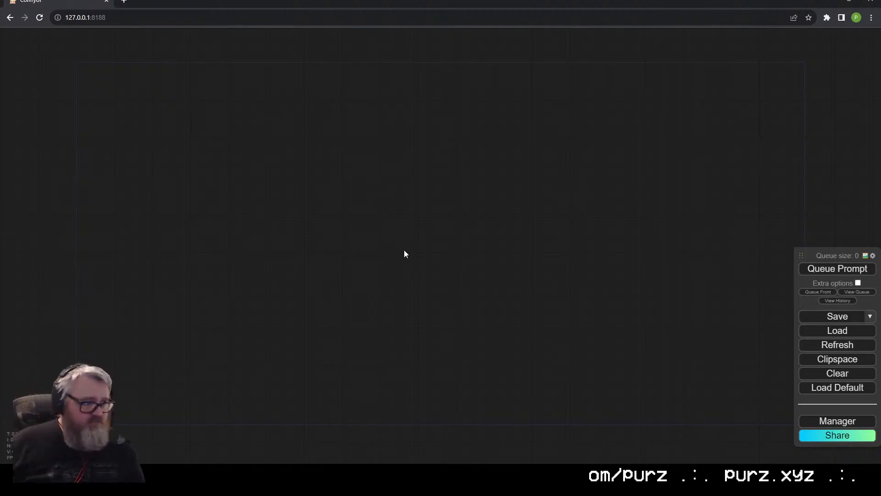
double_click(334, 230)
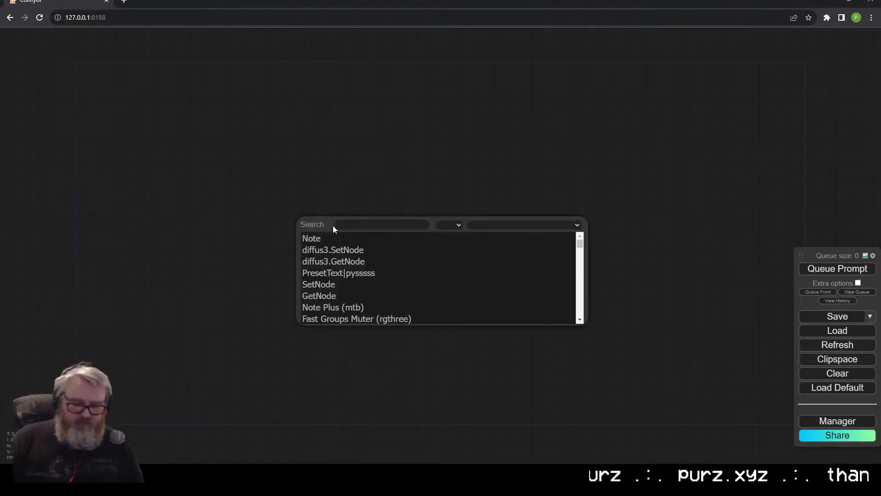
type("ksample")
key("Return")
left_click_drag(333, 229, 363, 192)
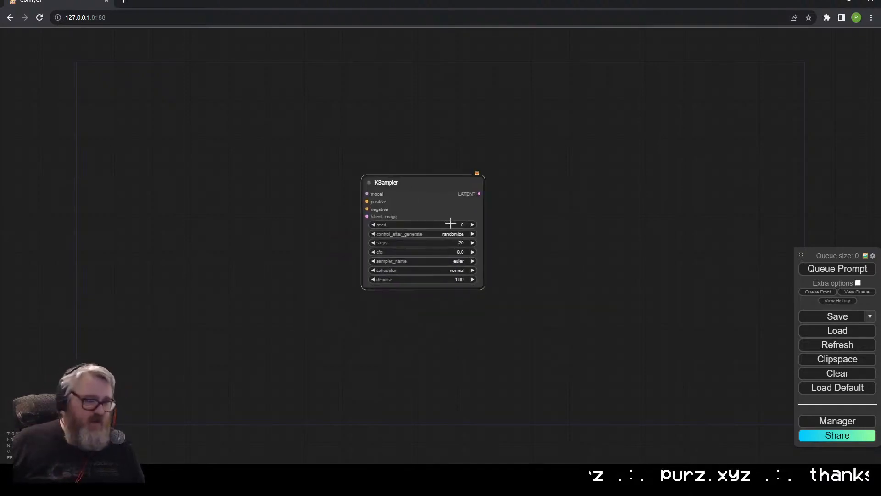
Add a VAE Decode node fed by KSampler's LATENT output, and connect a VHS_VideoCombine node to its IMAGE output.
left_click_drag(523, 170, 627, 183)
left_click(545, 221)
left_click(639, 173)
type("vhs")
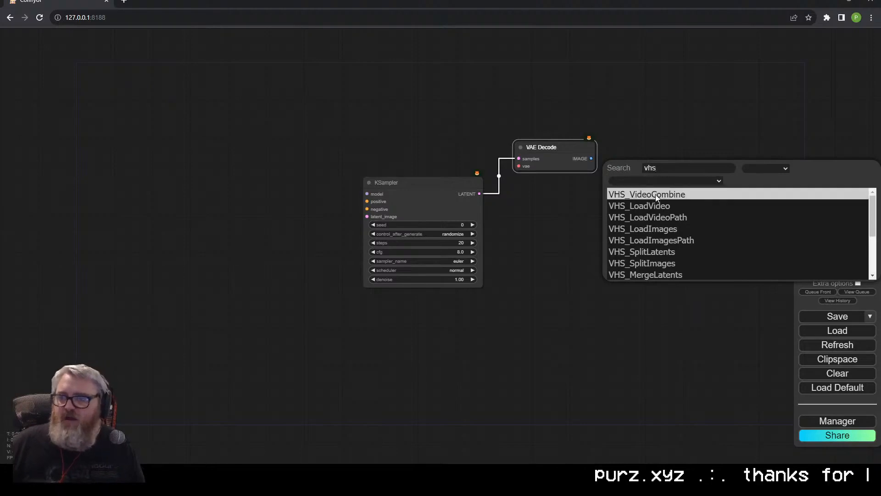
left_click(679, 194)
key("F12")
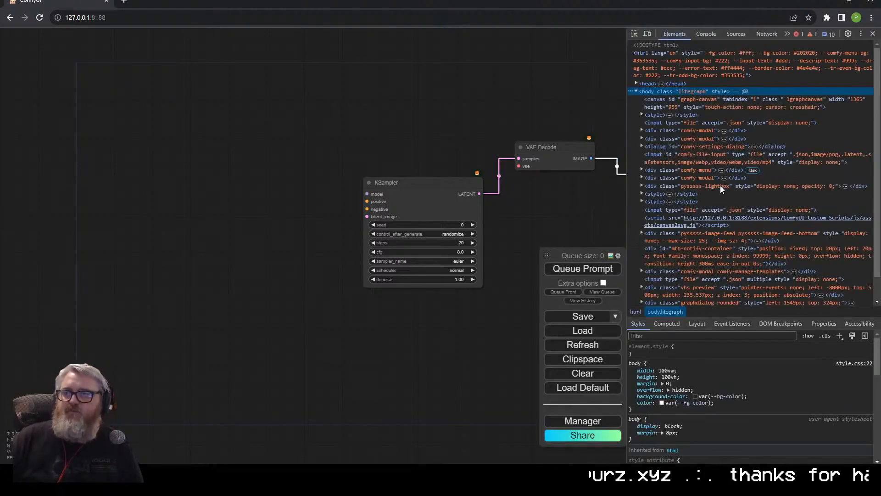
key("F11")
key("F11")
key("F12")
Configure the Video Combine node with frame rate 24, filename prefix 24fps/24fps-AnimateDiff, format video/h264-mp4 and crf 15.
left_click(720, 185)
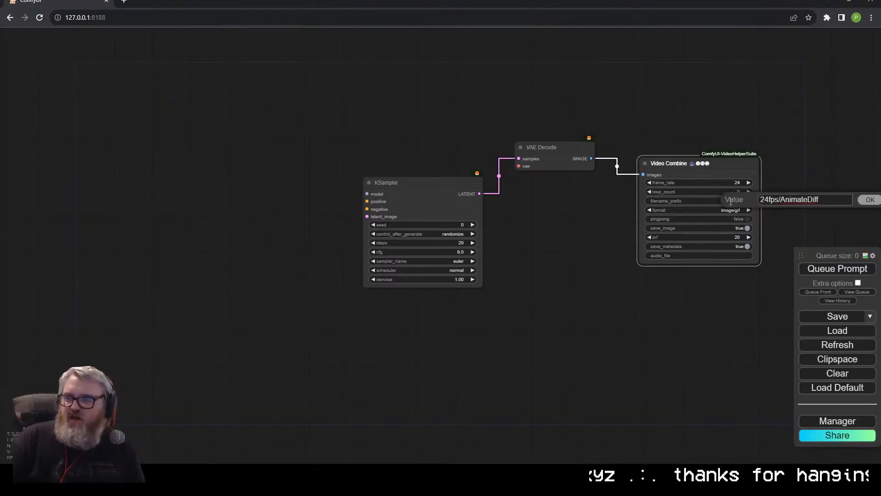
key("Return")
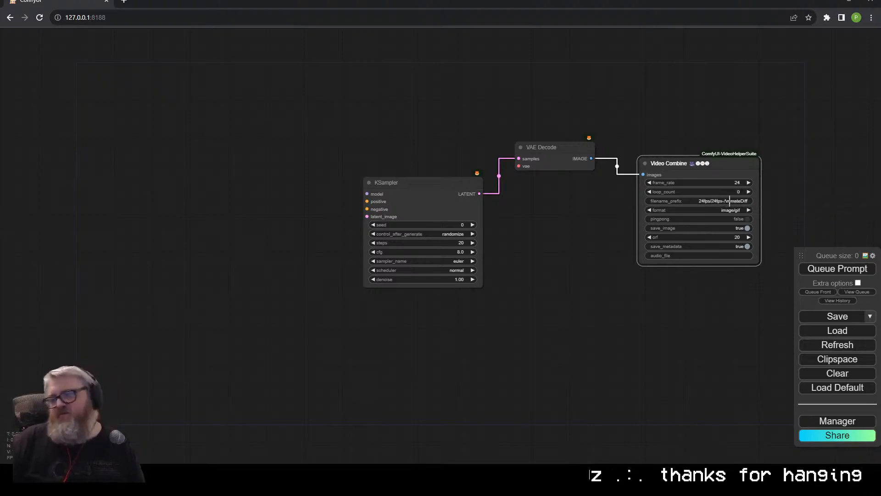
scroll(675, 290, "up", 4)
left_click_drag(674, 290, 452, 309)
left_click(542, 204)
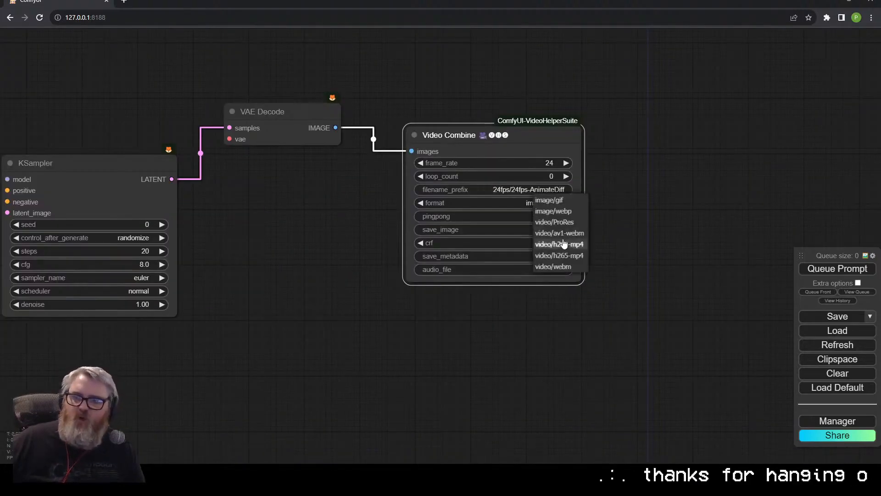
left_click(568, 244)
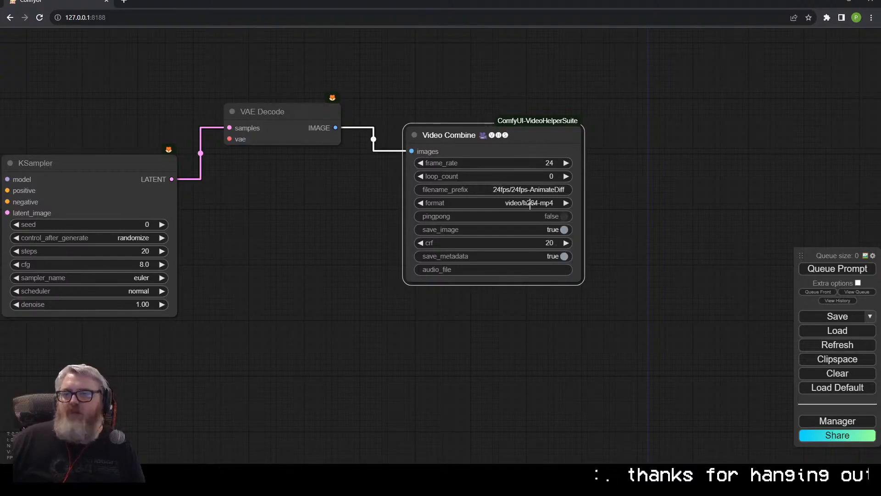
left_click(534, 242)
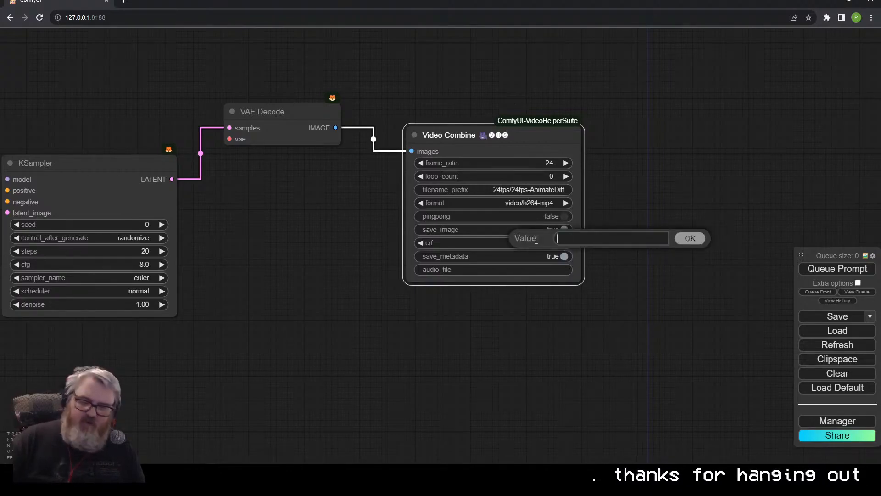
type("15")
key("Return")
Feed KSampler's model input from a new ADE_AnimateDiffLoaderWithContext node that uses the mm_sd_v15_v2.ckpt motion model.
left_click_drag(396, 268, 490, 244)
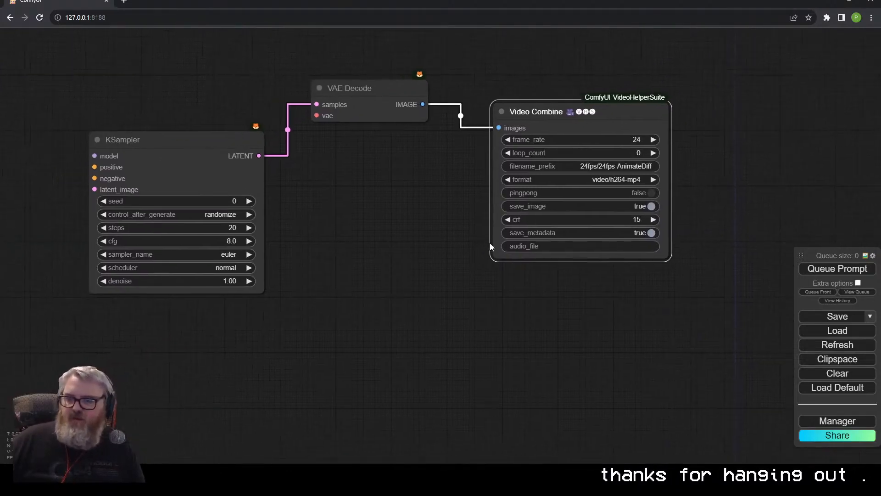
left_click_drag(394, 161, 534, 274)
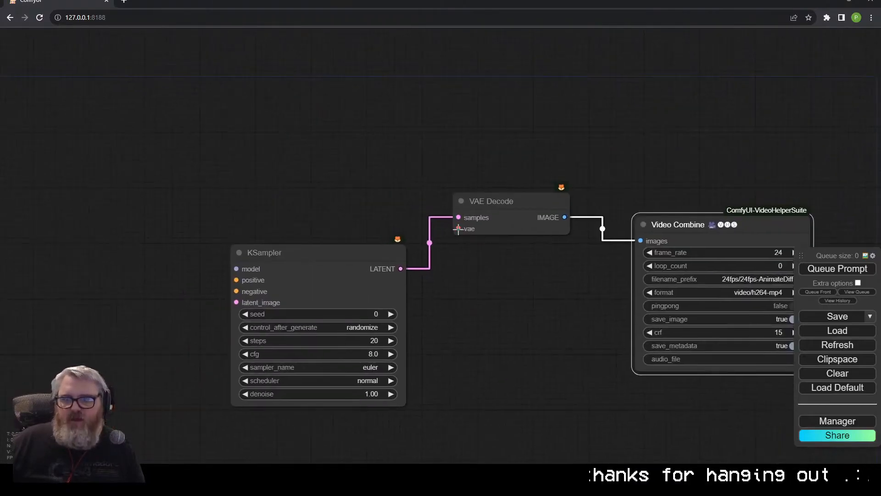
left_click_drag(271, 235, 432, 160)
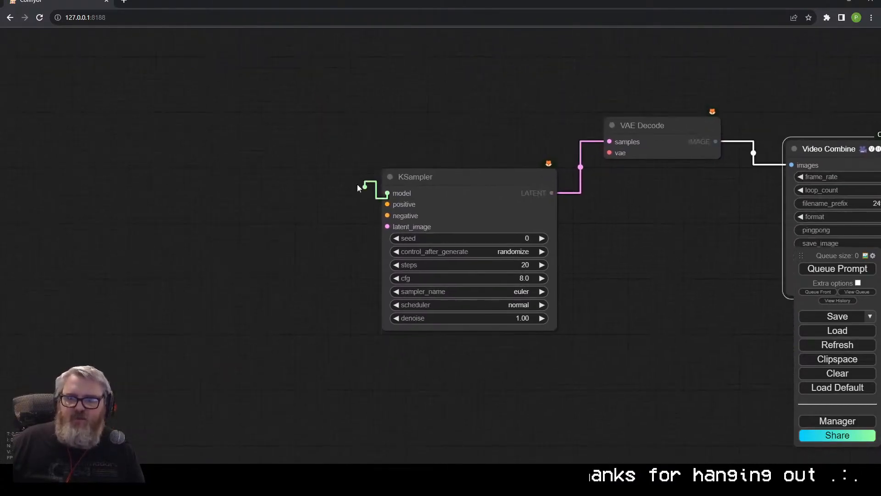
left_click_drag(357, 185, 291, 148)
left_click(296, 165)
type("anim")
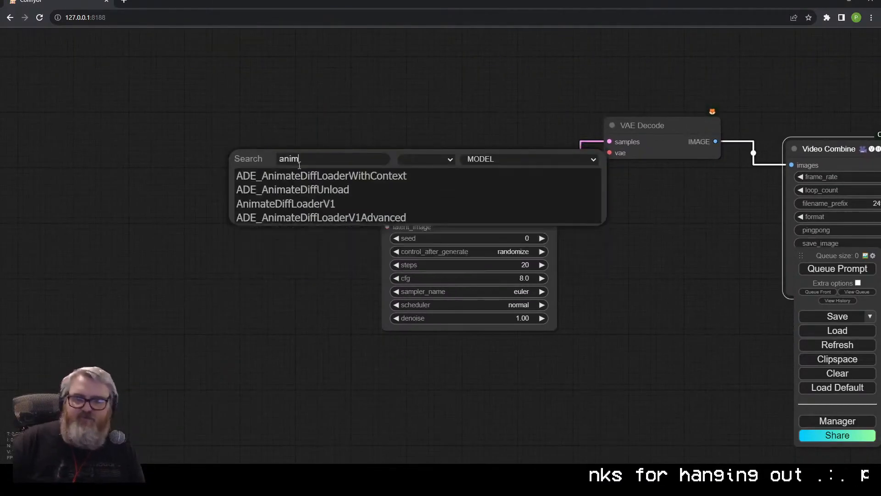
left_click(298, 173)
left_click_drag(358, 166, 208, 88)
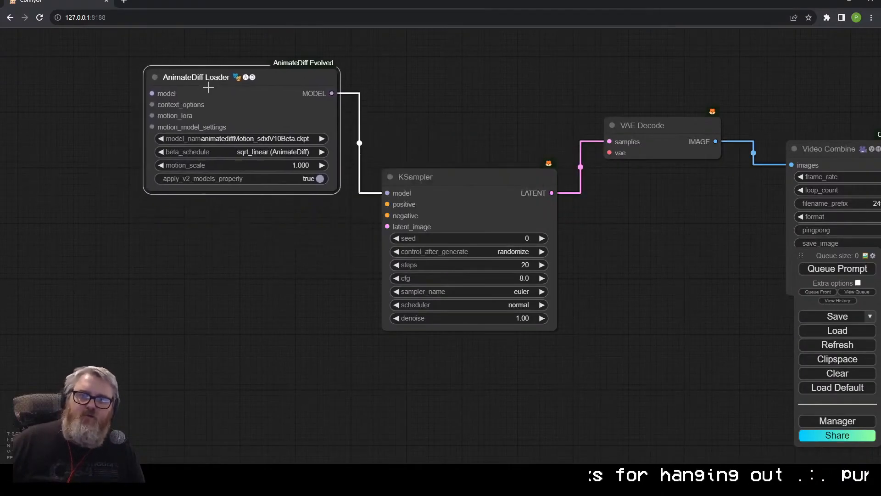
left_click(224, 136)
left_click(257, 179)
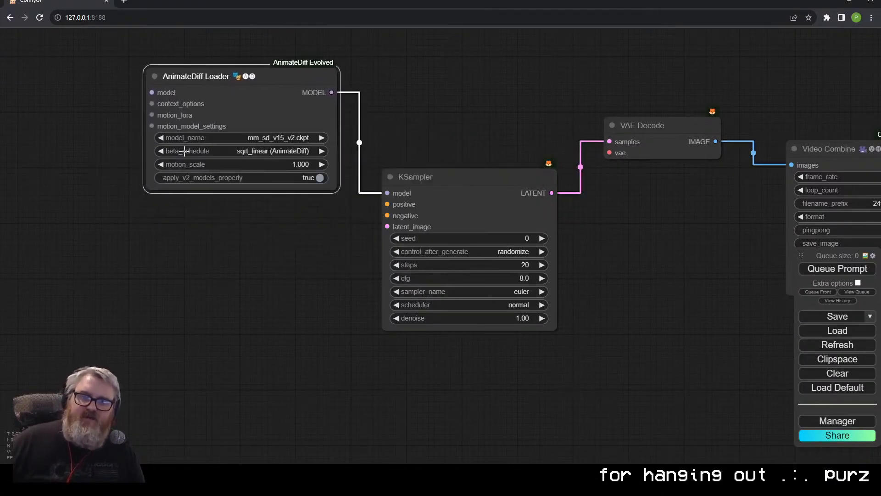
Connect a Uniform Context Options node to the AnimateDiff Loader's context_options, place it above, and turn off apply_v2_models_properly.
middle_click_drag(225, 167, 299, 256)
left_click_drag(295, 76, 294, 75)
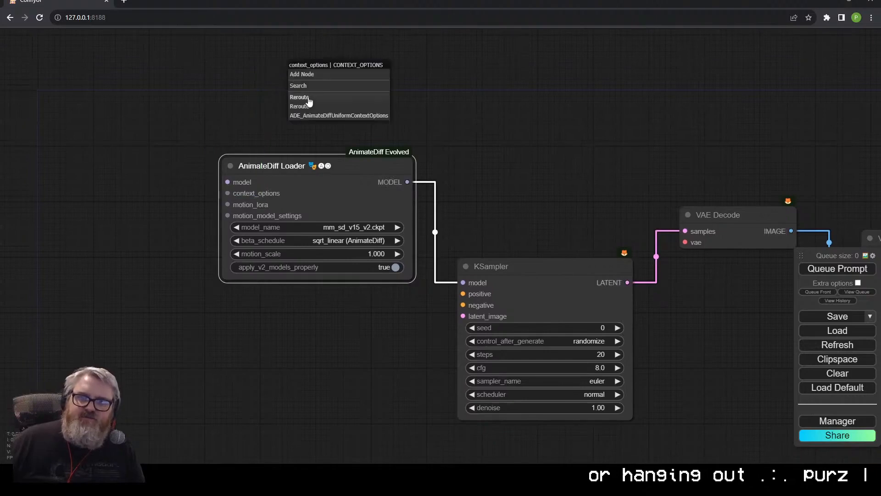
left_click(312, 115)
left_click_drag(366, 79, 298, 50)
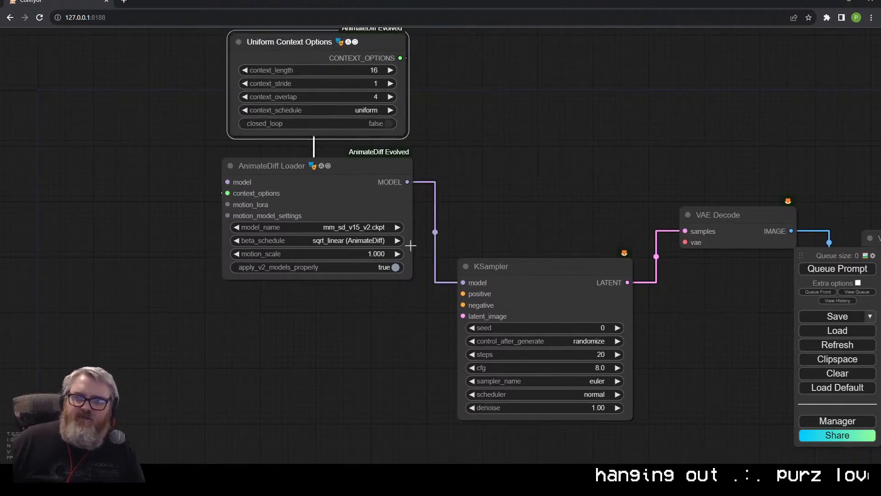
left_click(335, 267)
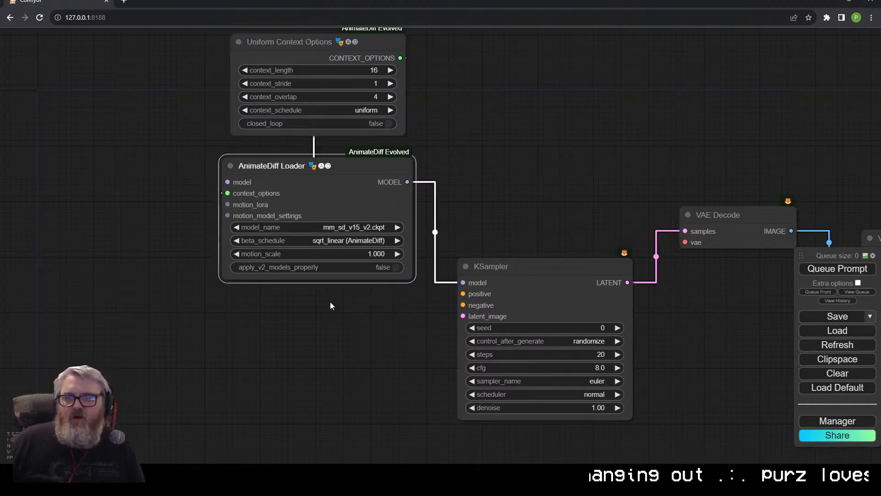
left_click_drag(161, 189, 325, 229)
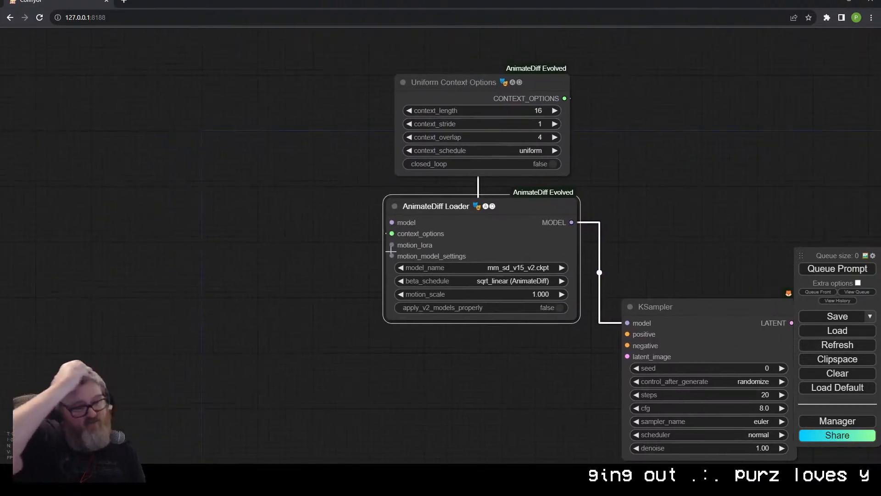
left_click_drag(392, 222, 287, 186)
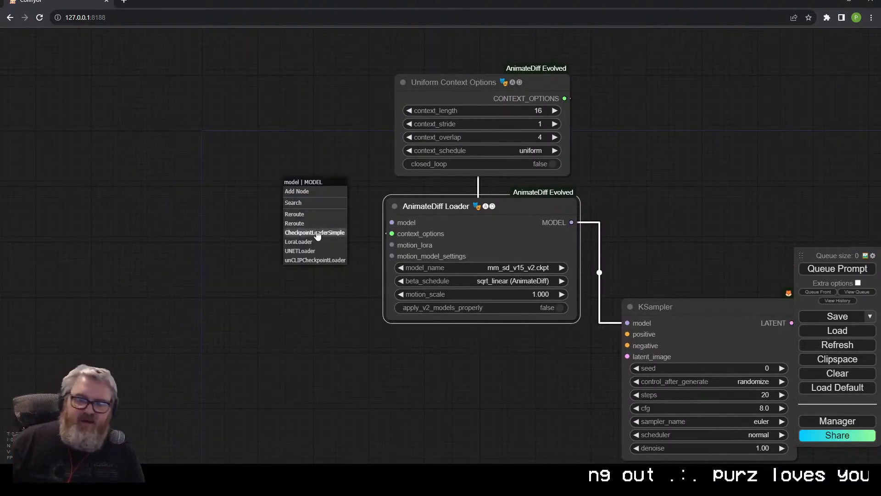
left_click(315, 233)
left_click_drag(334, 209, 196, 187)
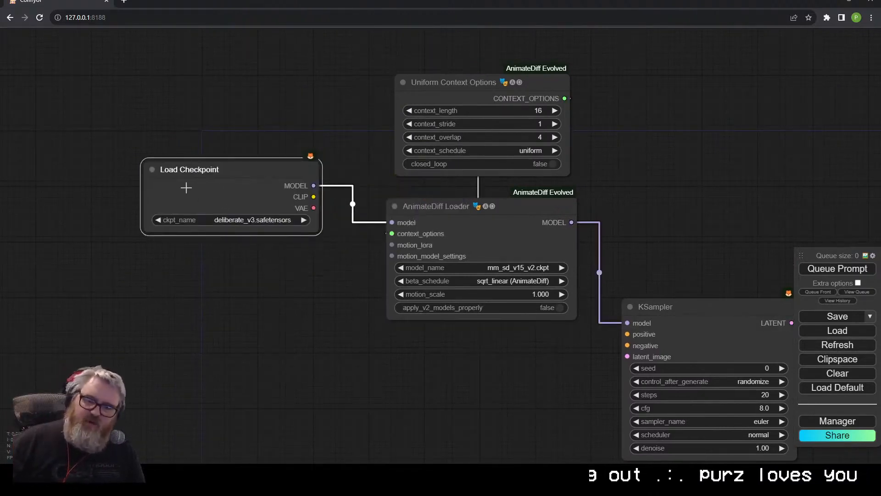
key("Delete")
Add a CheckpointLoaderSimpleWithNoiseSelect node beside the AnimateDiff nodes with the sqrt_linear (AnimateDiff) beta schedule.
double_click(186, 187)
type("checkpoint")
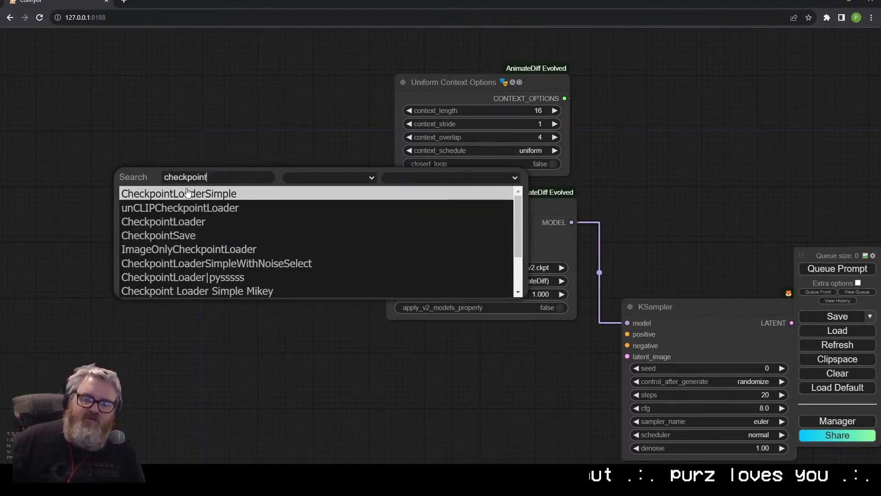
left_click(217, 263)
left_click_drag(257, 180, 156, 122)
left_click(198, 185)
left_click(197, 189)
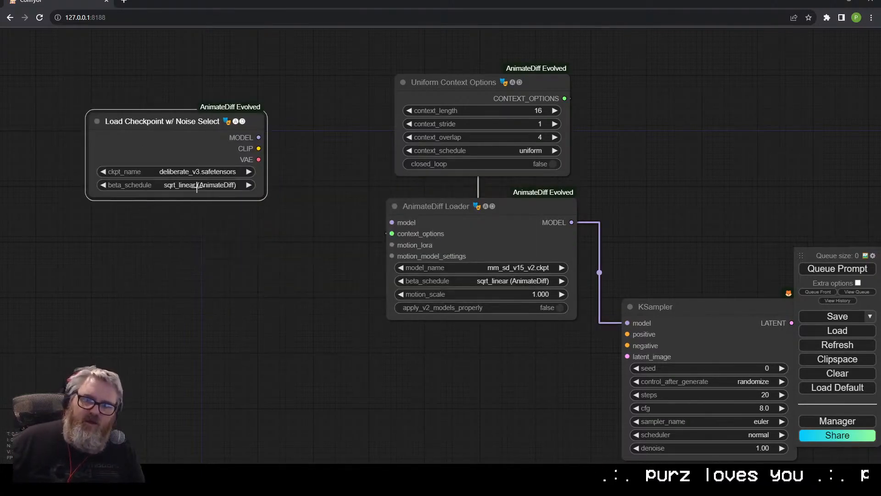
Connect the checkpoint's MODEL output to the AnimateDiff Loader and its VAE output to the VAE Decode node.
left_click_drag(258, 138, 357, 176)
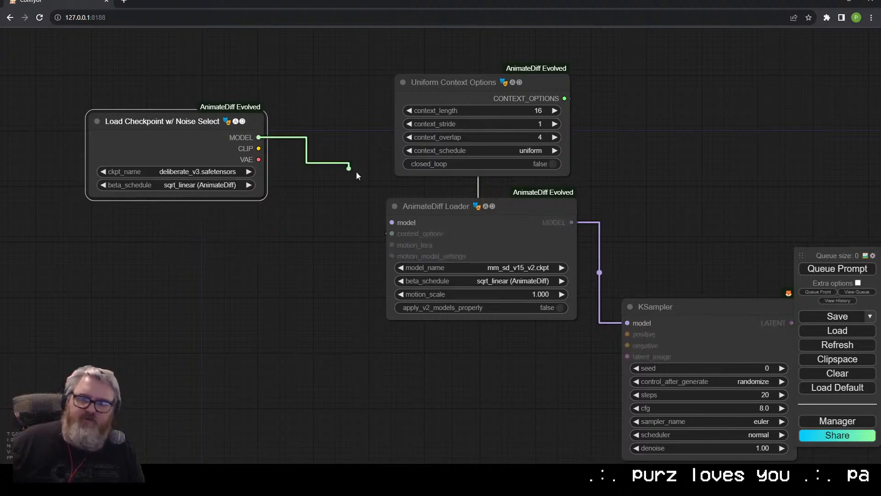
left_click_drag(391, 214, 392, 220)
scroll(367, 192, "down", 2)
left_click_drag(259, 158, 589, 252)
Add a CLIP Text Encode (Prompt) node from the checkpoint's CLIP output, placed below the AnimateDiff Loader.
left_click_drag(100, 141, 125, 256)
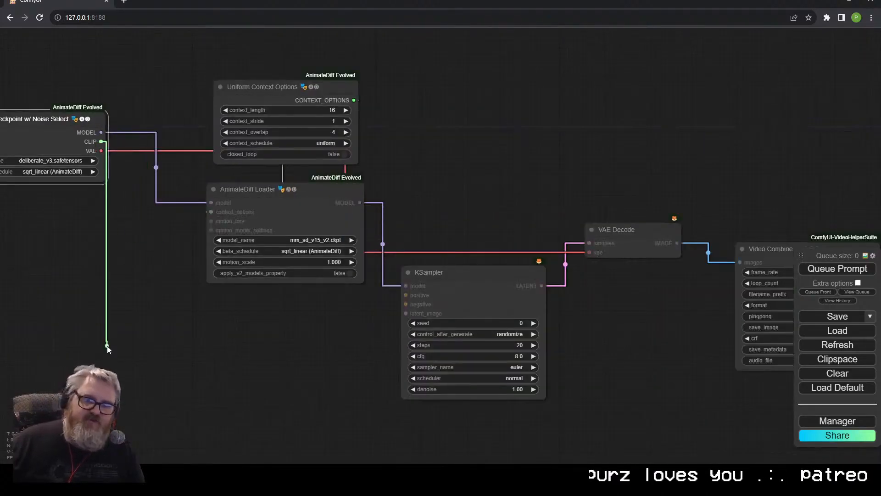
left_click_drag(106, 347, 147, 316)
left_click(123, 389)
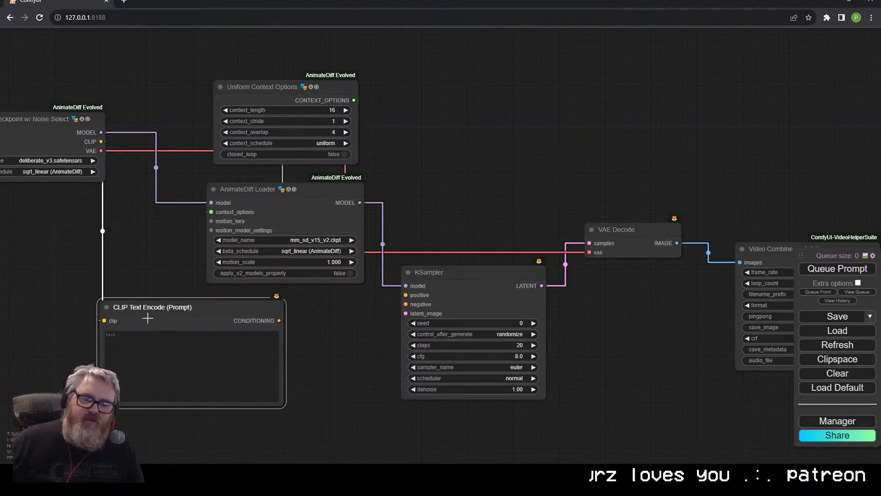
Duplicate the CLIP Text Encode node below the original, feed it the checkpoint's CLIP, and connect the pair to the KSampler's positive and negative inputs.
key("ctrl+c")
key("ctrl+v")
left_click_drag(216, 324, 162, 424)
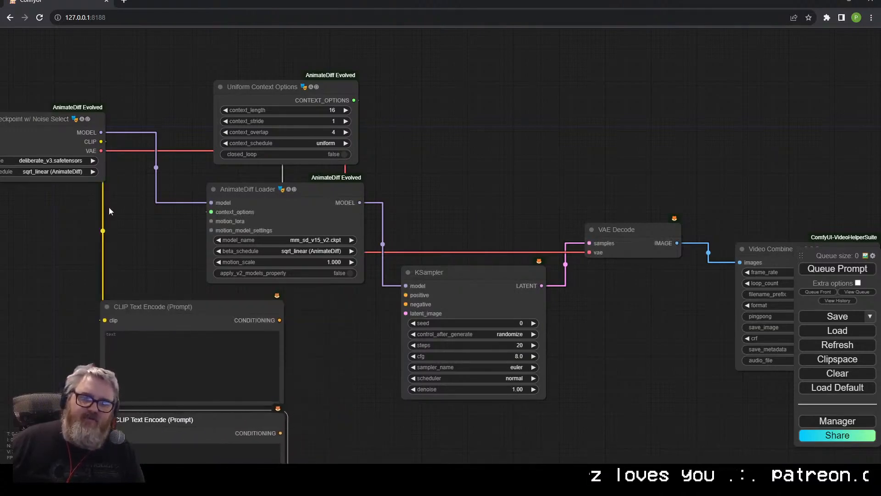
left_click_drag(107, 349, 105, 432)
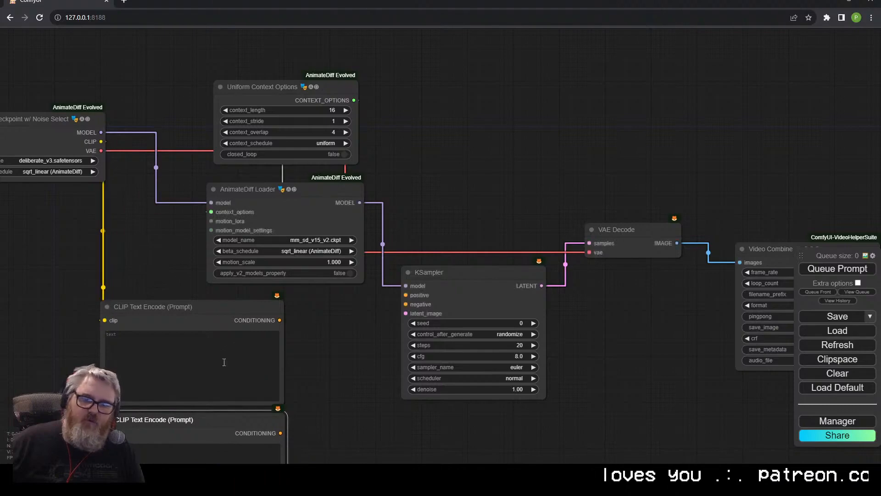
left_click_drag(278, 320, 405, 294)
left_click_drag(280, 433, 406, 304)
Arrange the AnimateDiff Loader and Uniform Context Options above the KSampler, with the prompt nodes and checkpoint loader grouped to its left.
left_click_drag(331, 203, 516, 168)
left_click_drag(285, 89, 466, 59)
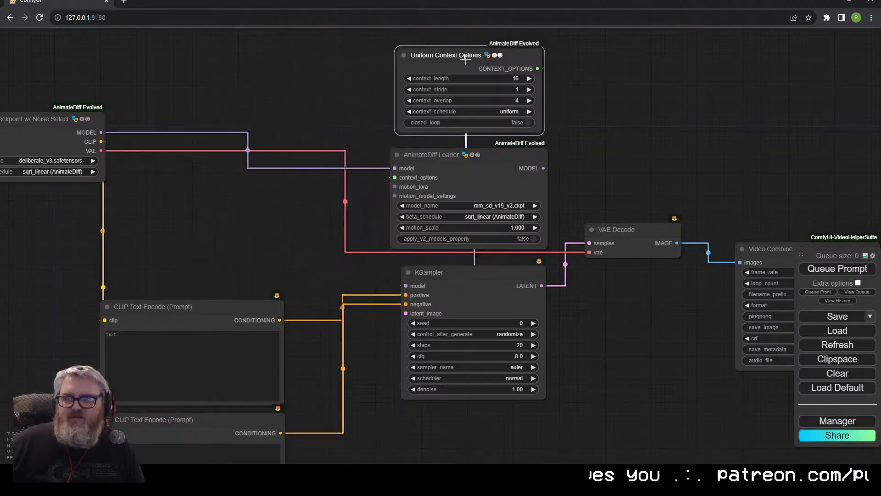
left_click_drag(363, 260, 246, 108)
left_click_drag(246, 108, 95, 271, "ctrl")
left_click_drag(95, 270, 192, 239, "shift")
left_click_drag(152, 87, 327, 190)
left_click_drag(104, 77, 172, 163)
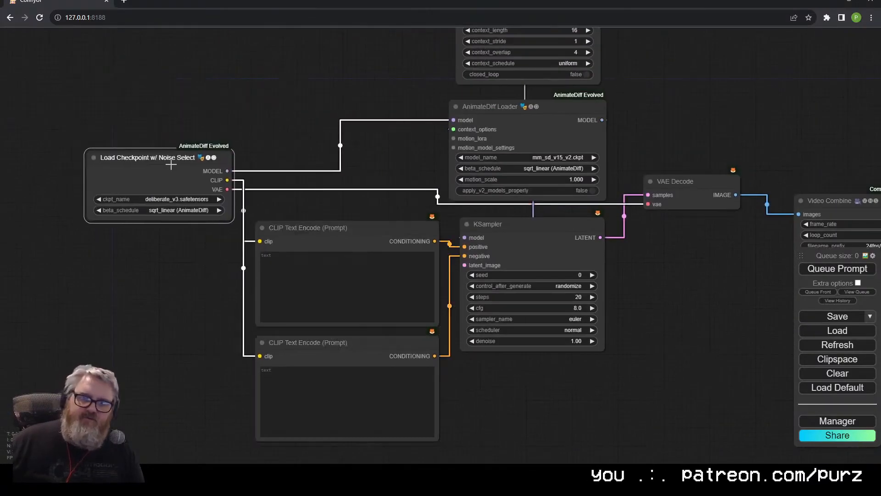
left_click(197, 75)
Move the VAE Decode node below the KSampler and the Video Combine node beside the AnimateDiff Loader.
scroll(264, 117, "down", 3)
left_click_drag(485, 148, 476, 150)
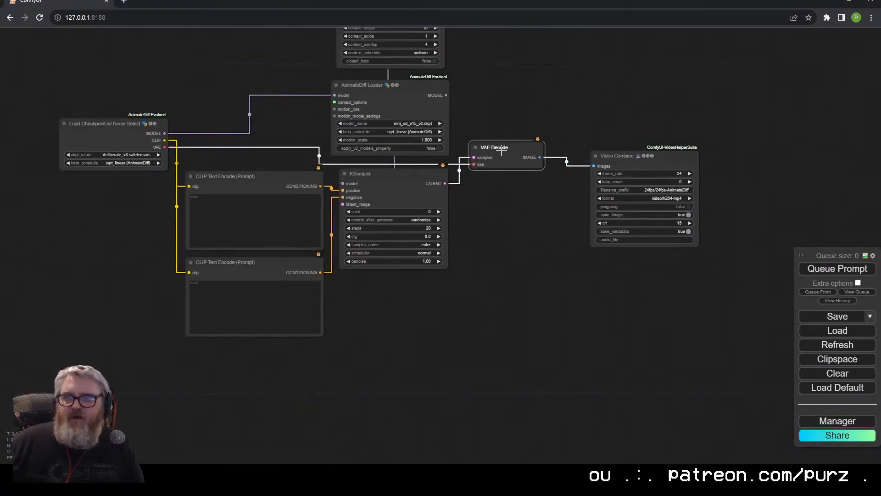
left_click_drag(500, 105, 500, 102)
left_click_drag(619, 153, 588, 157)
left_click(569, 88)
left_click_drag(510, 142, 417, 283)
left_click_drag(591, 158, 504, 85)
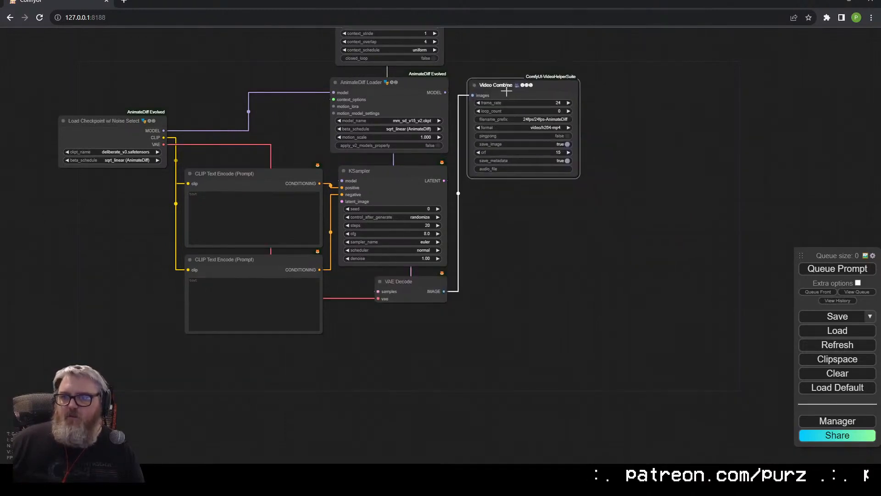
left_click(579, 251)
scroll(574, 254, "down", 3)
scroll(569, 262, "up", 5)
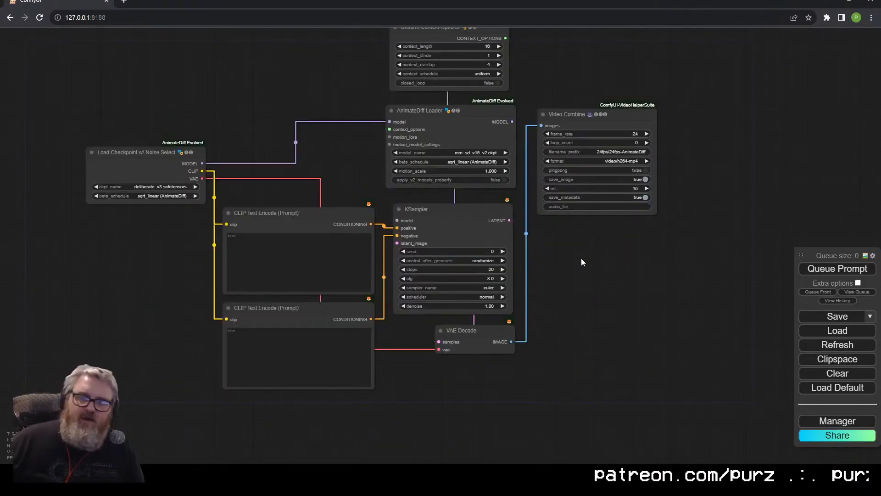
Enter "nsfw, nude" as the negative prompt, and colour the negative prompt node red and the positive one green.
left_click(306, 354)
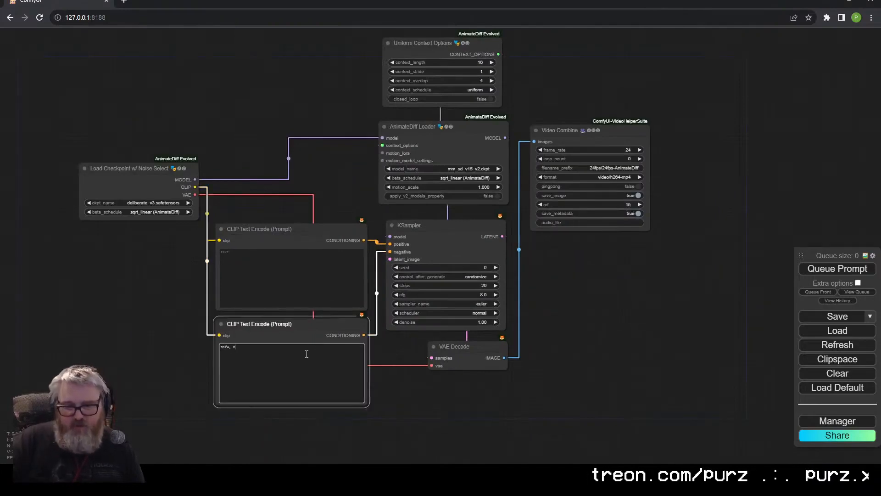
right_click(289, 324)
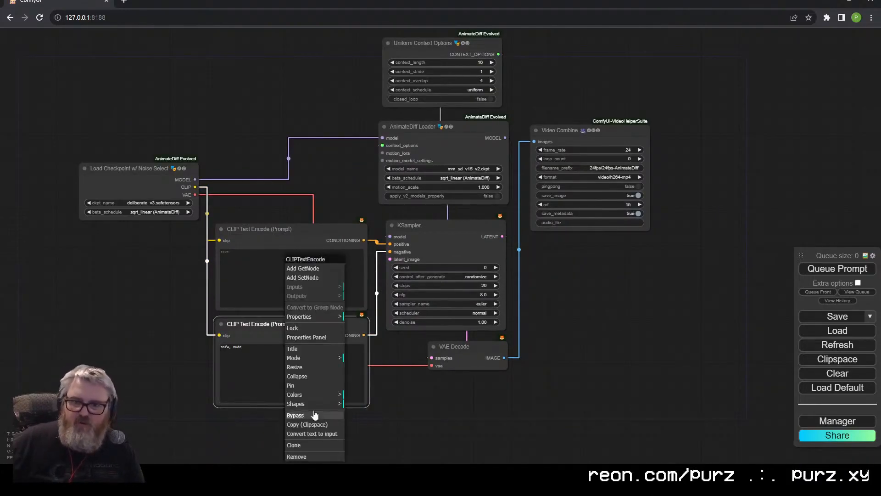
left_click(315, 416)
right_click(275, 232)
left_click(279, 363)
left_click(348, 390)
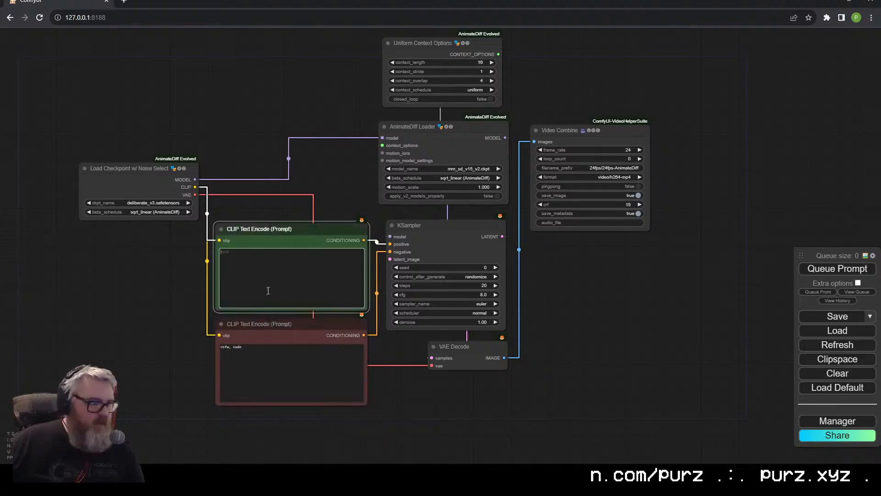
Colour the checkpoint loader node brown and the KSampler node purple.
scroll(306, 225, "up", 3)
right_click(127, 151)
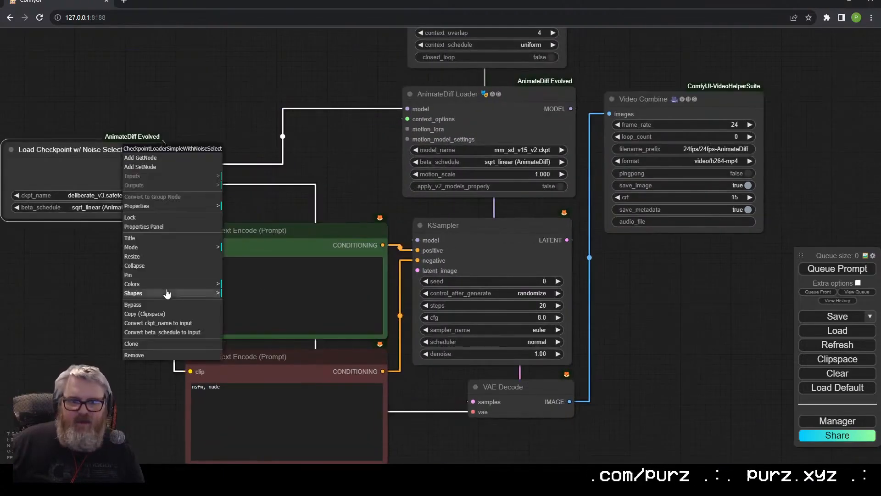
left_click(170, 285)
left_click(262, 301)
right_click(463, 259)
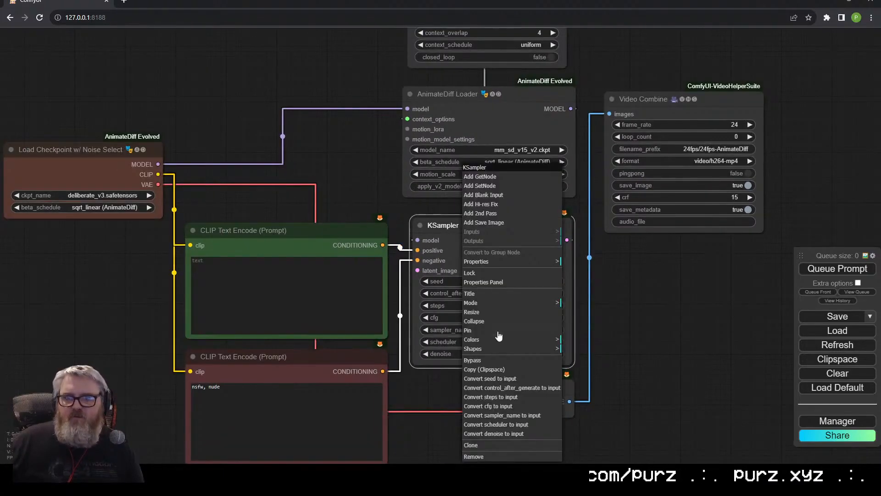
left_click(499, 340)
left_click(580, 403)
Colour the AnimateDiff Loader and Uniform Context Options nodes yellow and the VAE Decode node red.
left_click(490, 108)
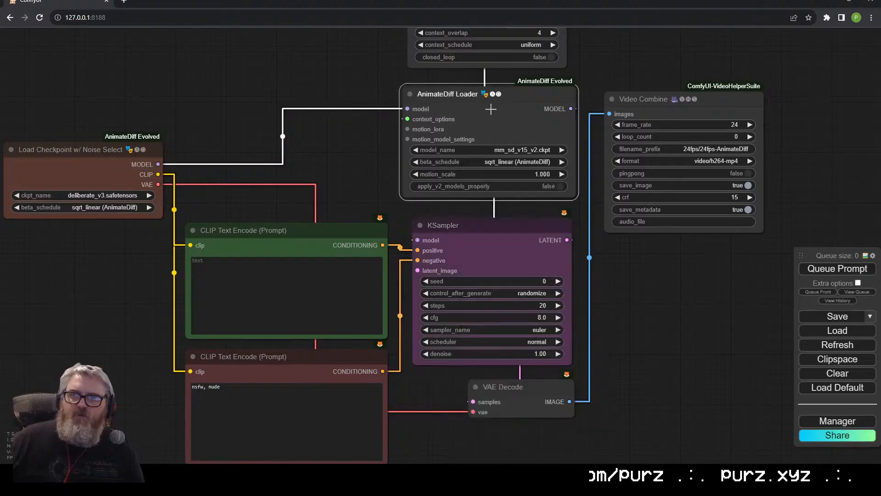
scroll(487, 120, "up", 2)
scroll(476, 132, "down", 4)
left_click_drag(348, 104, 358, 208)
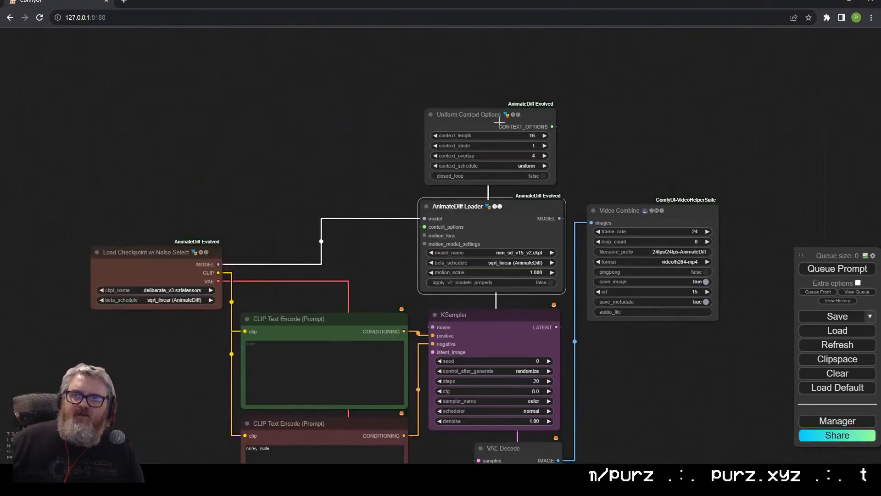
right_click(499, 121)
left_click(523, 249)
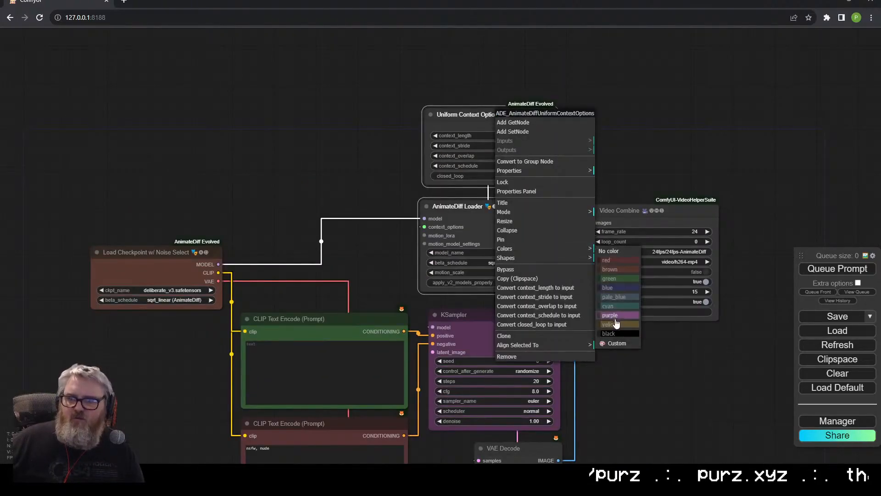
left_click(616, 324)
left_click_drag(616, 324, 535, 242)
right_click(458, 287)
left_click(484, 406)
left_click(550, 382)
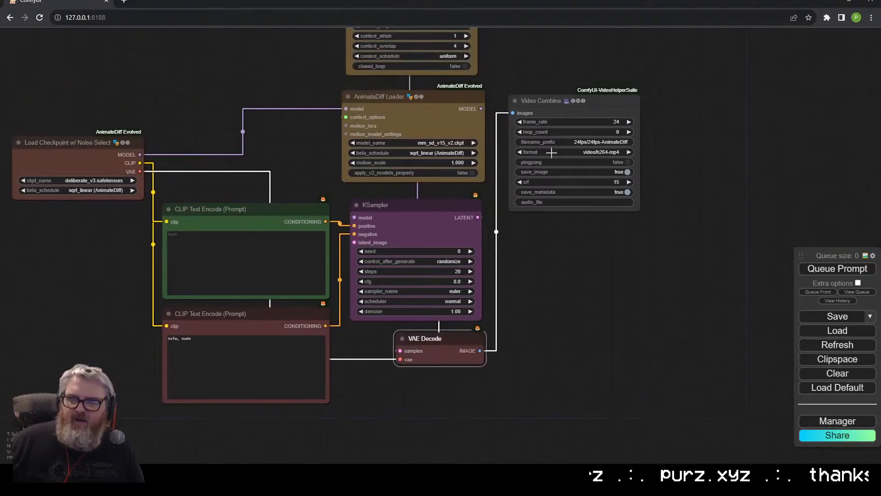
Shift the Video Combine node slightly farther from the AnimateDiff Loader.
left_click(554, 111)
left_click(544, 75)
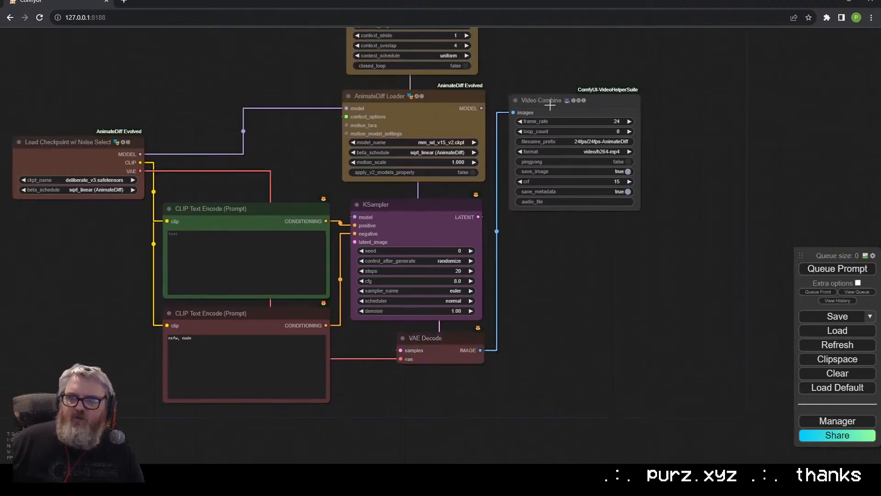
right_click(571, 81)
left_click(541, 101)
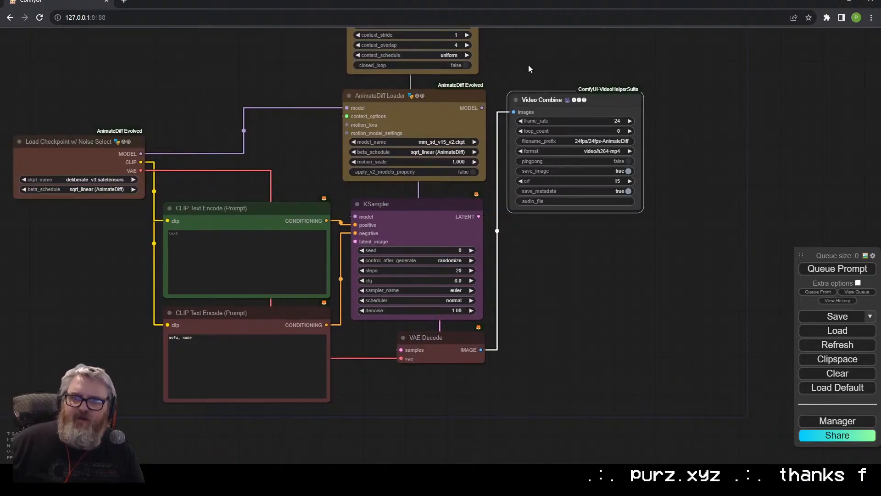
left_click(529, 68)
left_click_drag(619, 222, 604, 255)
scroll(556, 362, "down", 2)
left_click_drag(564, 360, 593, 323)
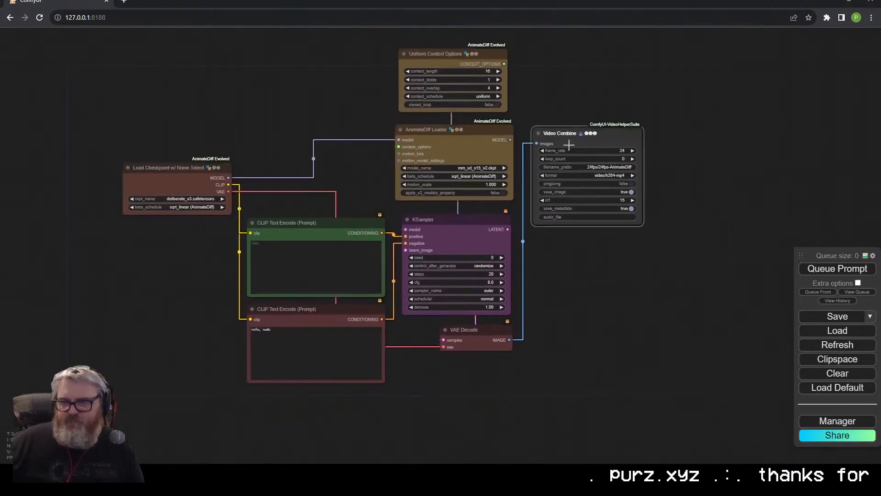
Switch the checkpoint loader's model to photon_v1.safetensors.
left_click(177, 198)
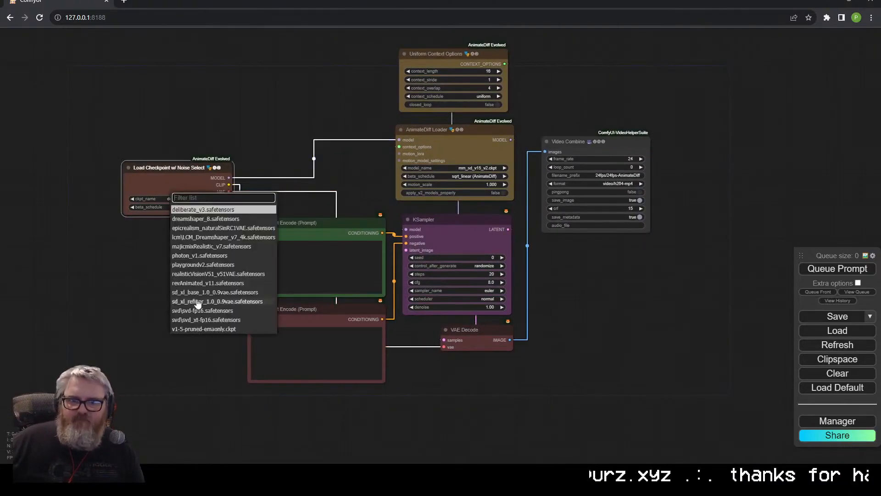
left_click(200, 255)
scroll(205, 225, "up", 1)
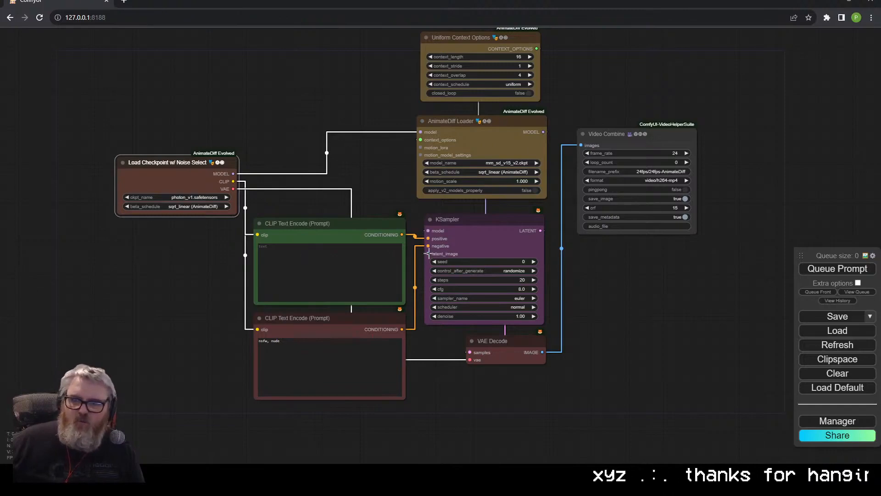
Add an Empty Latent Image node from the KSampler's latent_image input, place it below VAE Decode, and set its batch_size to 16.
left_click_drag(430, 369, 467, 374)
left_click(487, 404)
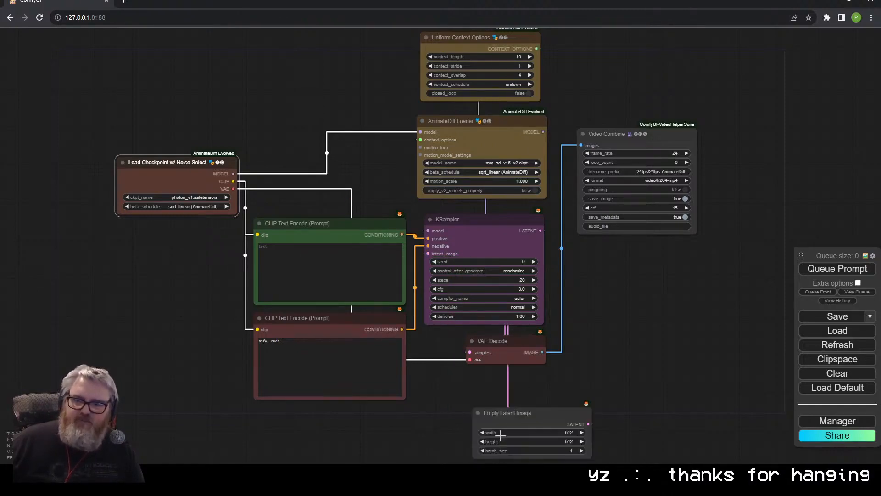
left_click_drag(486, 411, 446, 383)
left_click(499, 420)
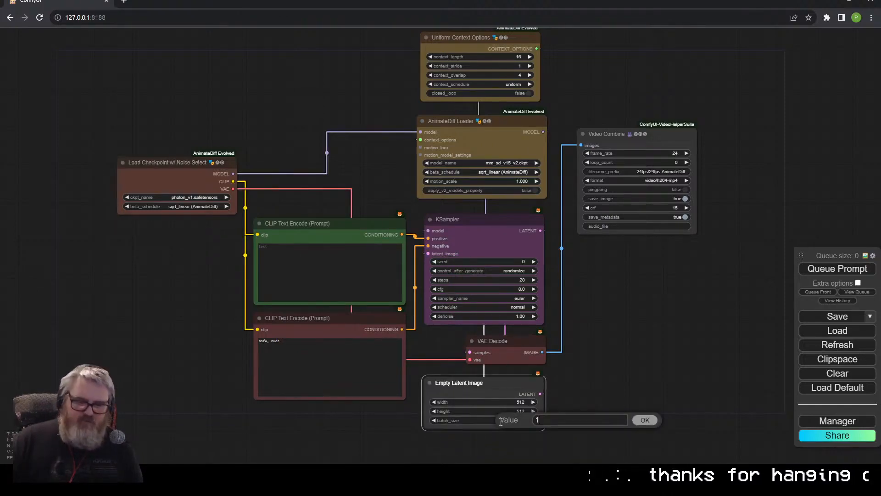
type("16")
key("Return")
Enter "swirling paint in water" as the positive prompt and queue the generation.
left_click(319, 261)
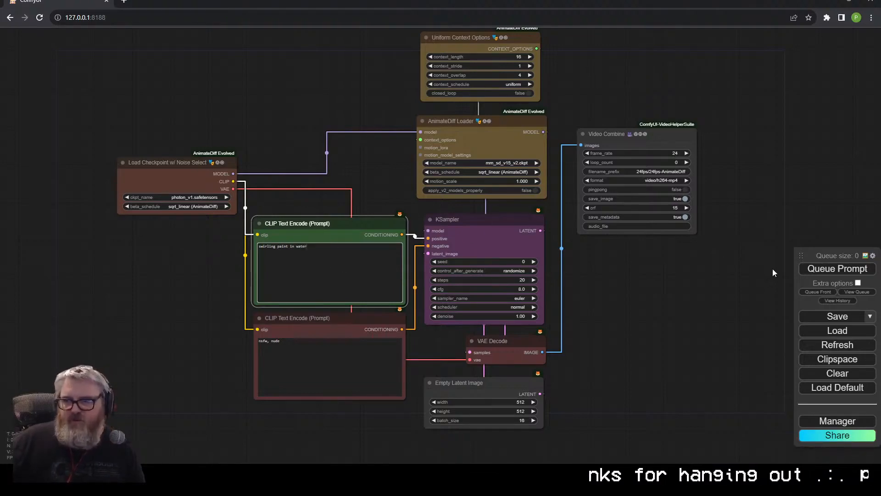
left_click(832, 269)
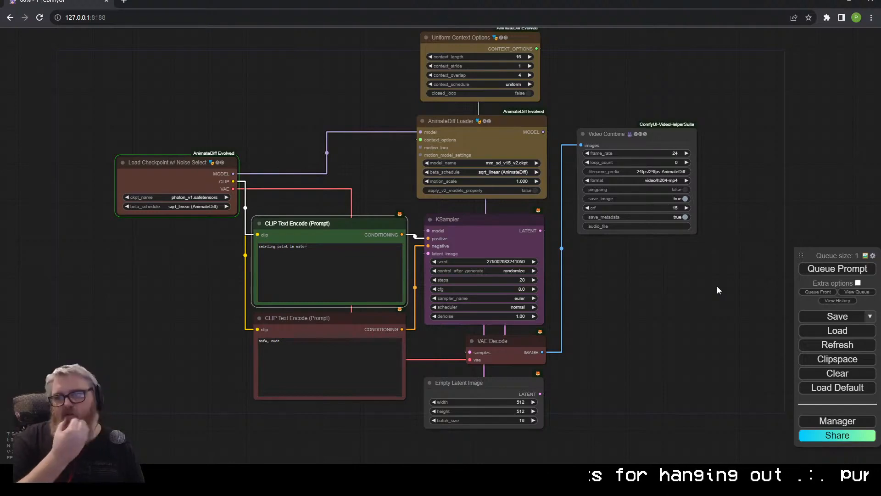
Colour the Empty Latent Image node green and swap its place with VAE Decode so it sits directly under the KSampler.
right_click(498, 384)
left_click(523, 365)
left_click(578, 394)
left_click_drag(507, 342, 621, 340)
left_click_drag(487, 382, 488, 342)
left_click_drag(621, 345, 506, 410)
Set context_length in the Uniform Context Options node to 32.
left_click(480, 55)
type("24")
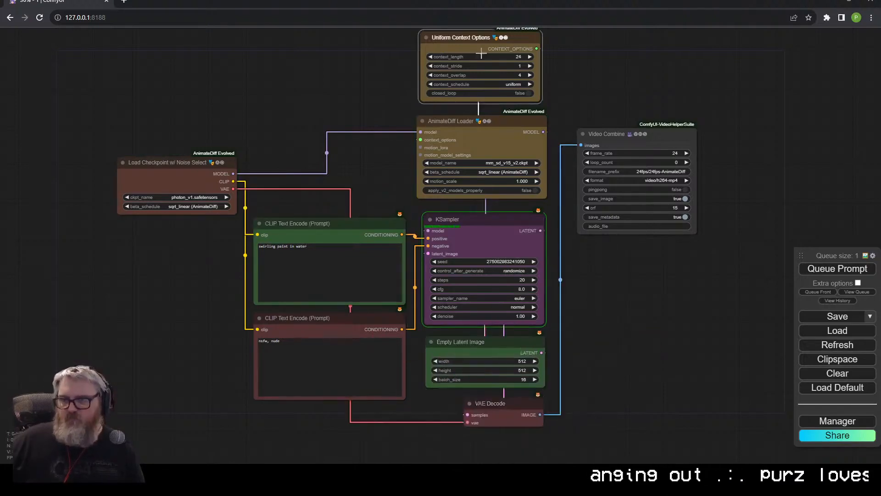
left_click_drag(481, 54, 488, 54)
left_click_drag(482, 39, 486, 39)
Nudge the Video Combine node slightly closer to and lower beside the AnimateDiff Loader.
left_click_drag(629, 133, 624, 138)
left_click_drag(592, 87, 652, 154)
right_click(652, 154)
left_click(683, 339)
left_click_drag(678, 355, 560, 273)
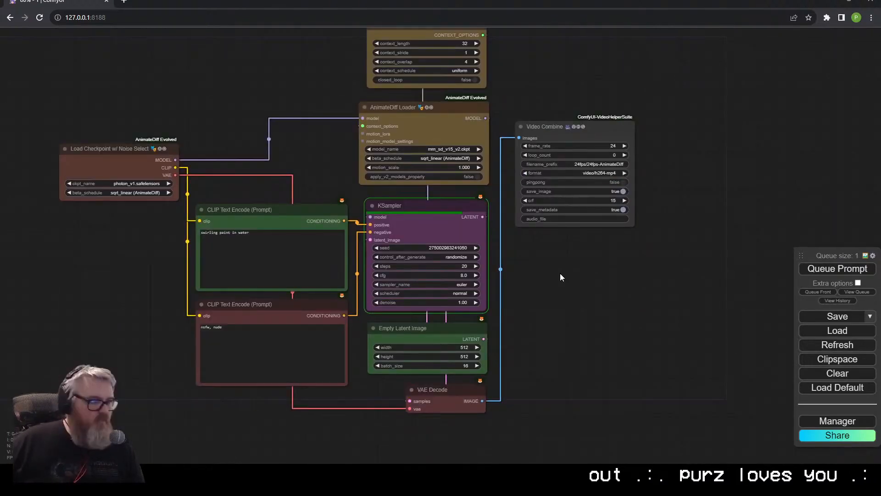
Examine the generated video preview in the Video Combine node.
left_click_drag(521, 321, 520, 299)
scroll(593, 333, "up", 5)
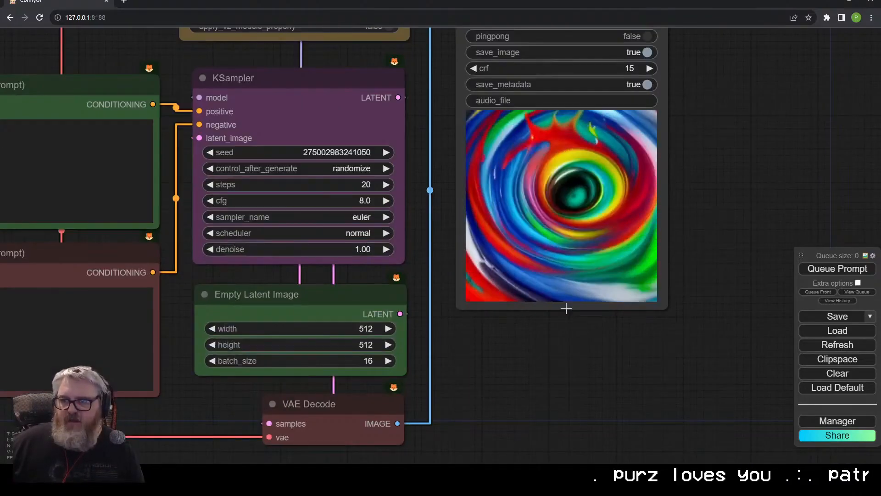
scroll(565, 312, "down", 5)
left_click_drag(544, 375, 565, 409)
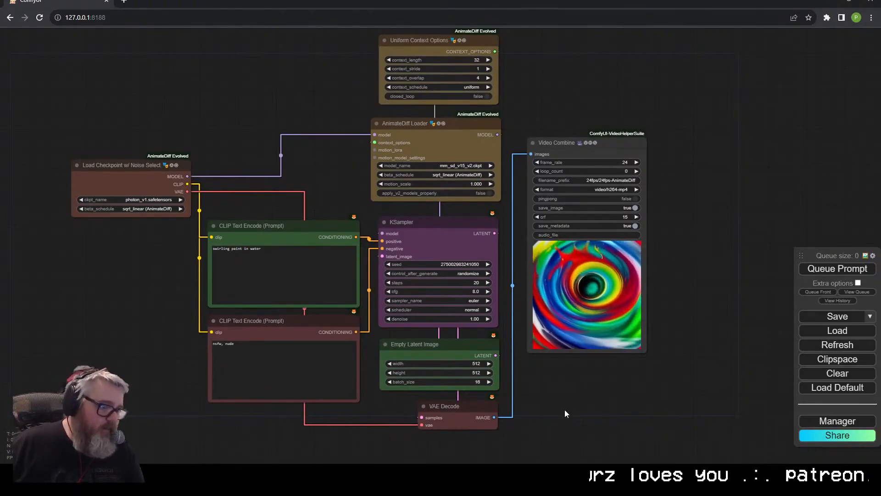
Move the checkpoint loader and both prompt nodes together farther left to open space before the KSampler.
left_click_drag(183, 336, 316, 271)
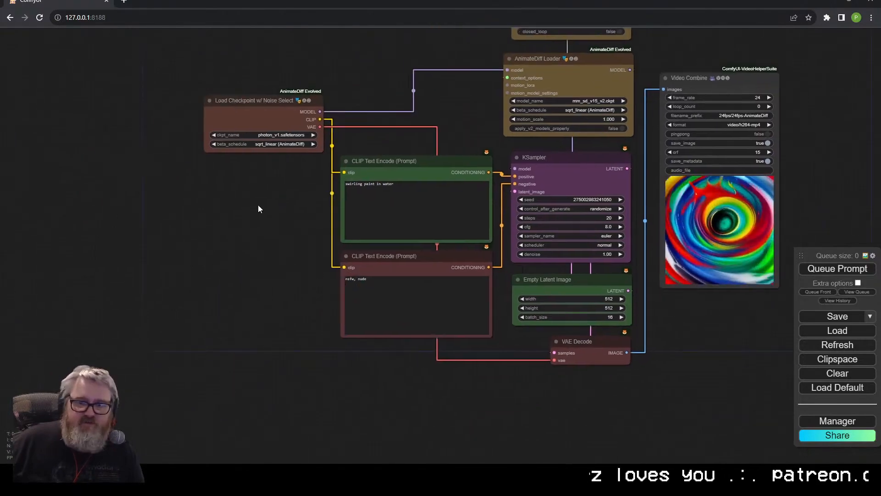
left_click_drag(230, 87, 346, 319, "ctrl")
left_click_drag(406, 174, 135, 152)
double_click(318, 194)
type("controln")
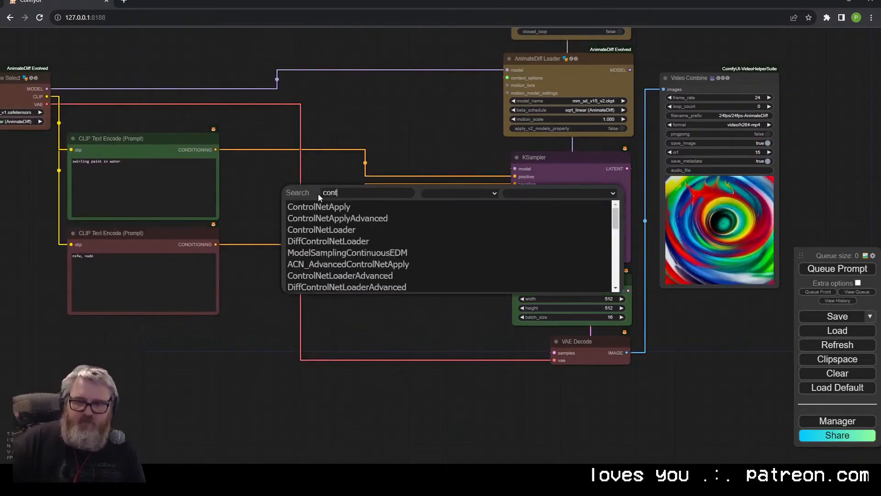
left_click(357, 217)
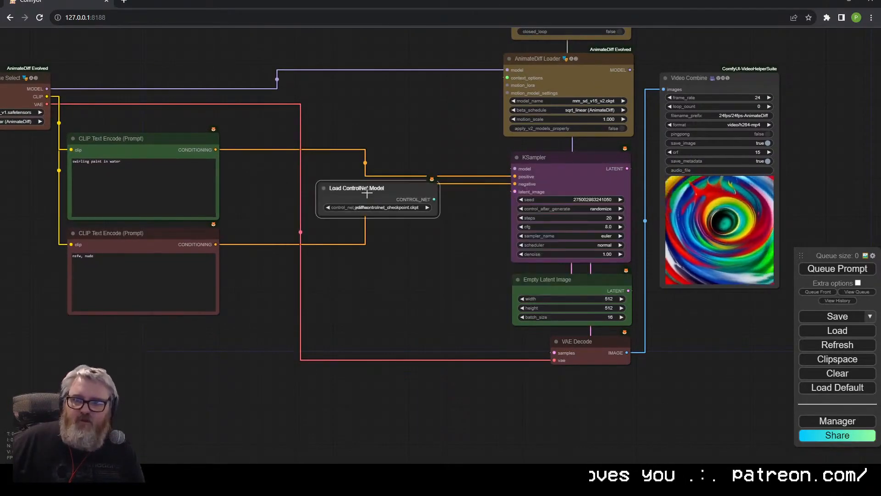
Add an Apply ControlNet (Advanced) node between the prompts and KSampler, with a Load Advanced ControlNet Model node above feeding its control_net input.
double_click(329, 178)
type("controlnet")
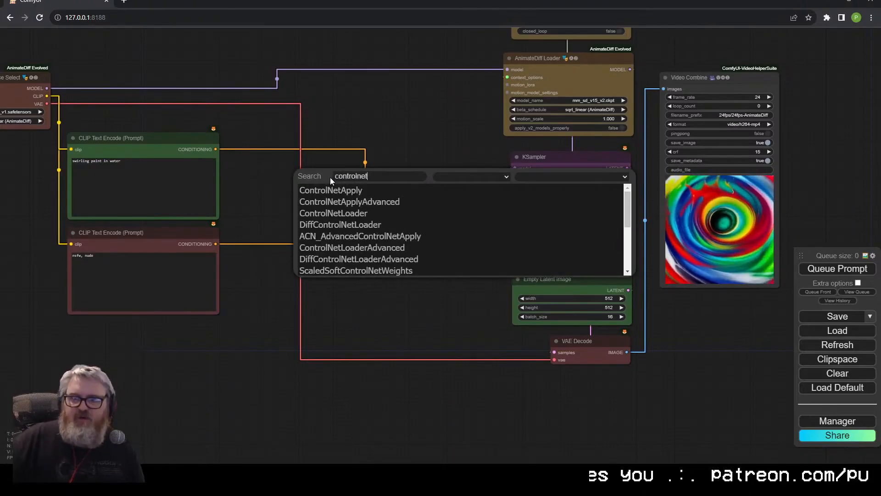
left_click(331, 202)
left_click_drag(372, 173, 344, 161)
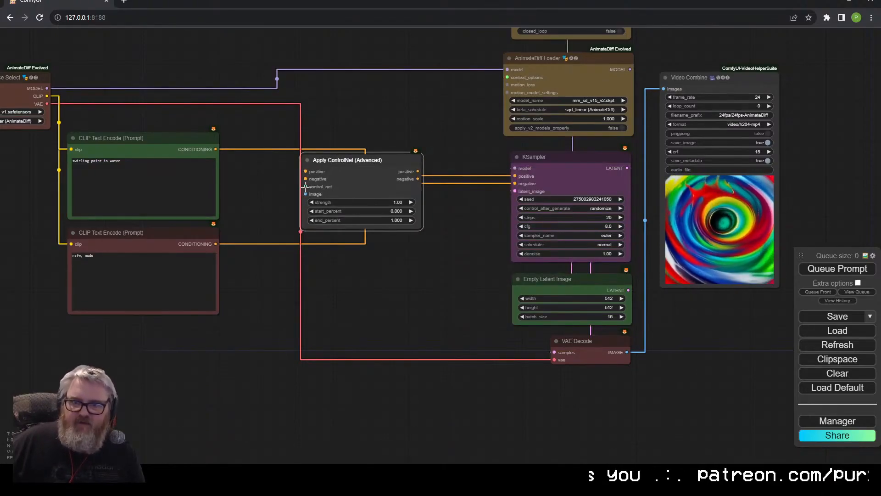
left_click_drag(305, 186, 330, 109)
left_click(362, 162)
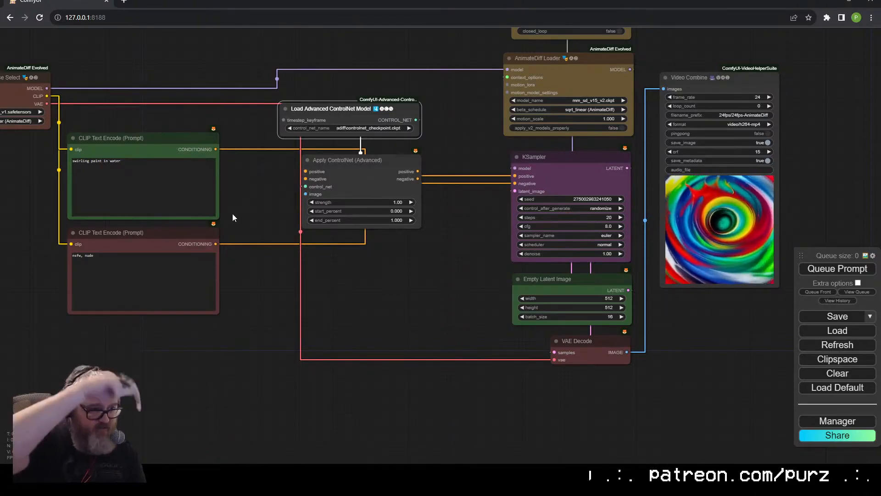
Wire both prompt conditionings into the Apply ControlNet (Advanced) node and its positive and negative outputs into the KSampler.
left_click_drag(216, 150, 305, 171)
left_click_drag(217, 244, 216, 245)
left_click_drag(305, 179, 306, 179)
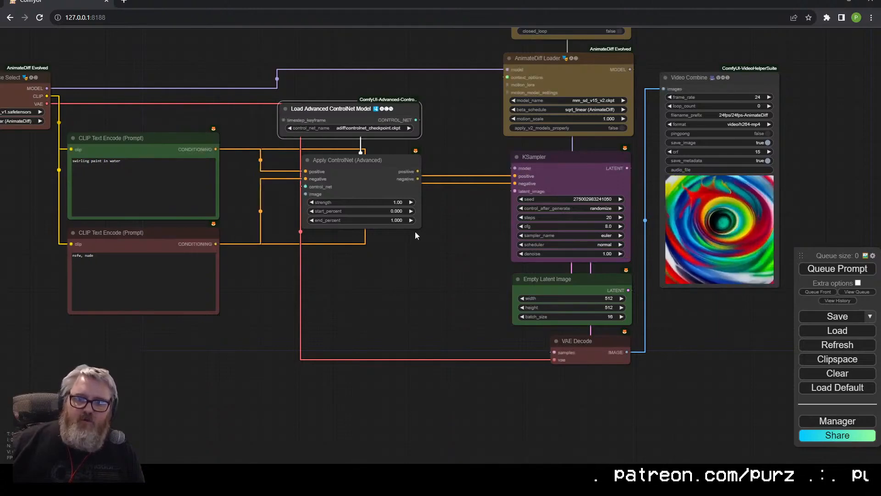
mouse_move(418, 171)
left_mouse_down()
mouse_move(515, 176)
mouse_move(419, 178)
left_mouse_up()
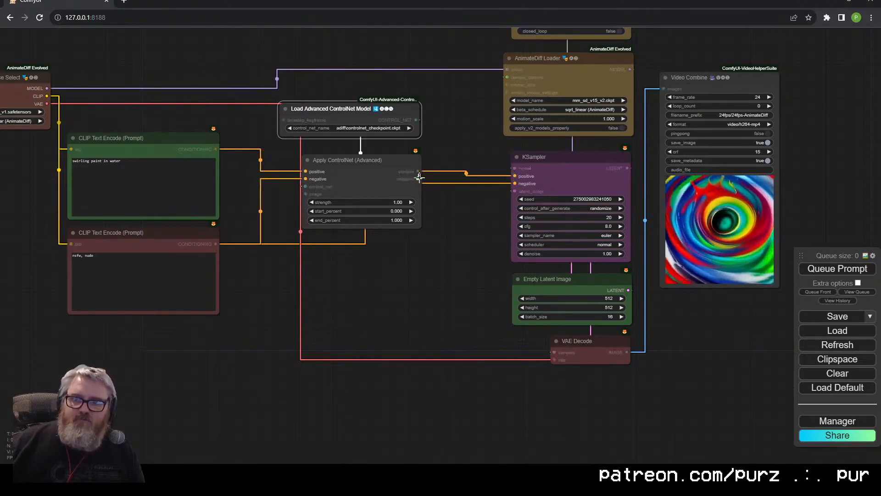
left_click_drag(515, 183, 515, 183)
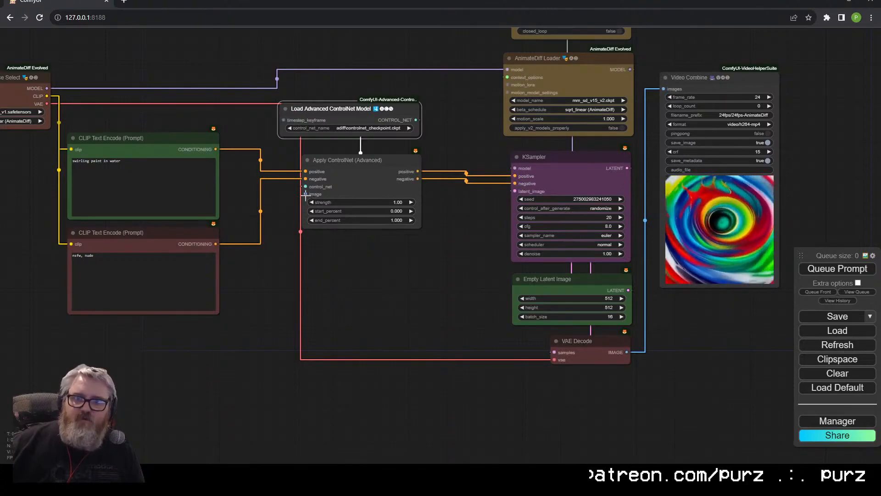
Add a Load Video (Path) node below Apply ControlNet, feeding that node's image input.
left_click_drag(305, 194, 284, 327)
left_click(274, 336)
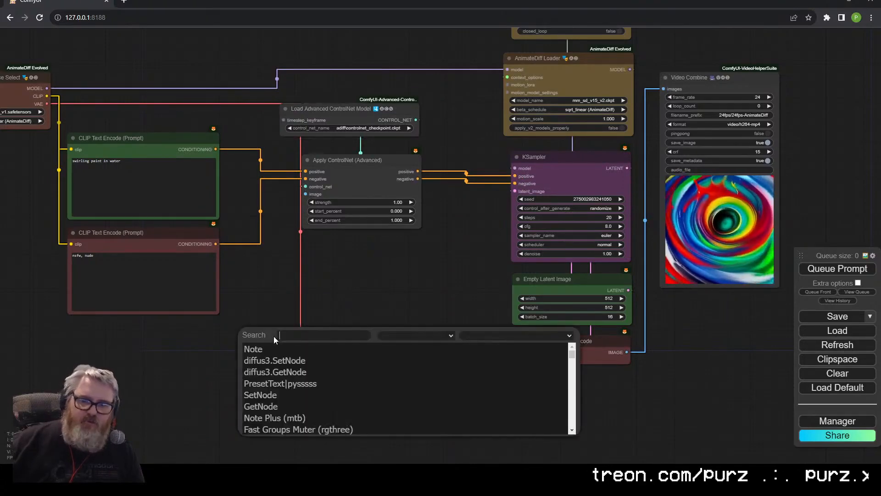
type("vhs")
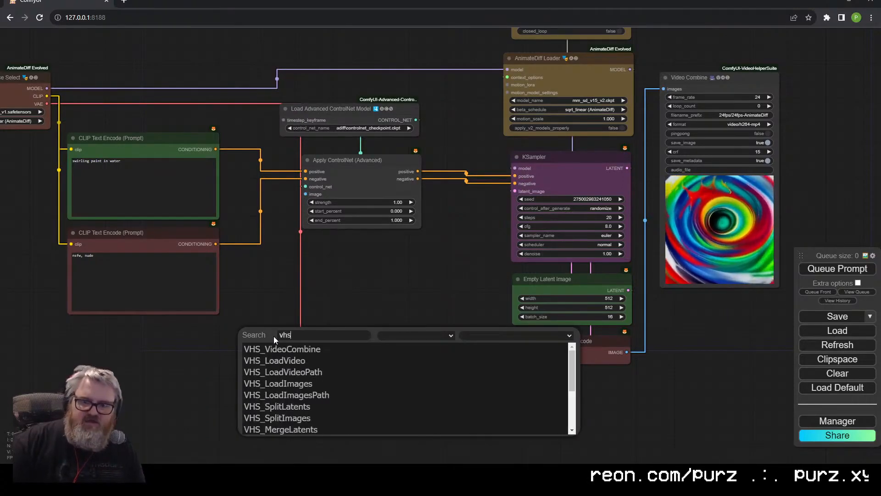
left_click(287, 372)
left_click_drag(298, 328, 240, 328)
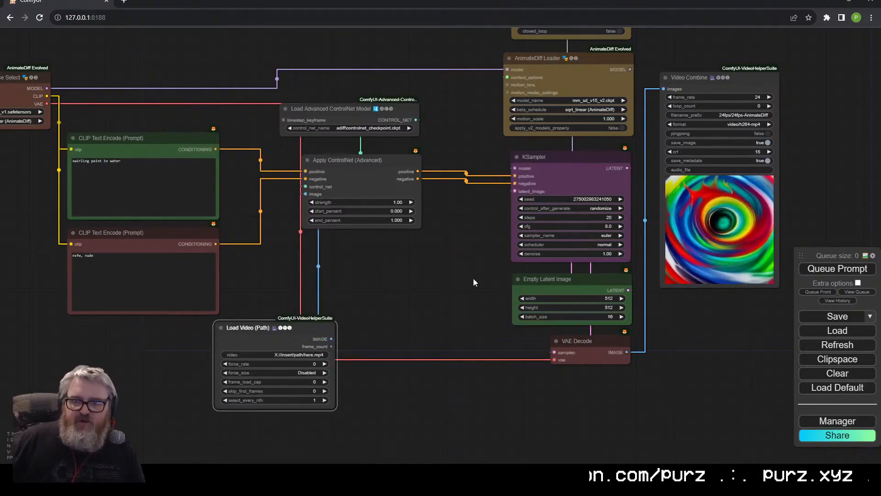
Convert the Empty Latent Image's batch_size to an input and feed it from the Load Video node's frame_count output.
right_click(535, 290)
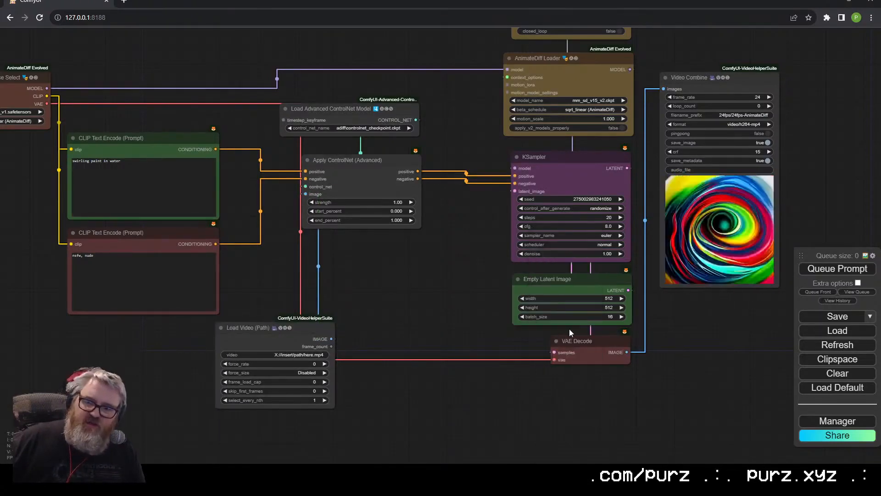
scroll(504, 327, "up", 8)
right_click(439, 250)
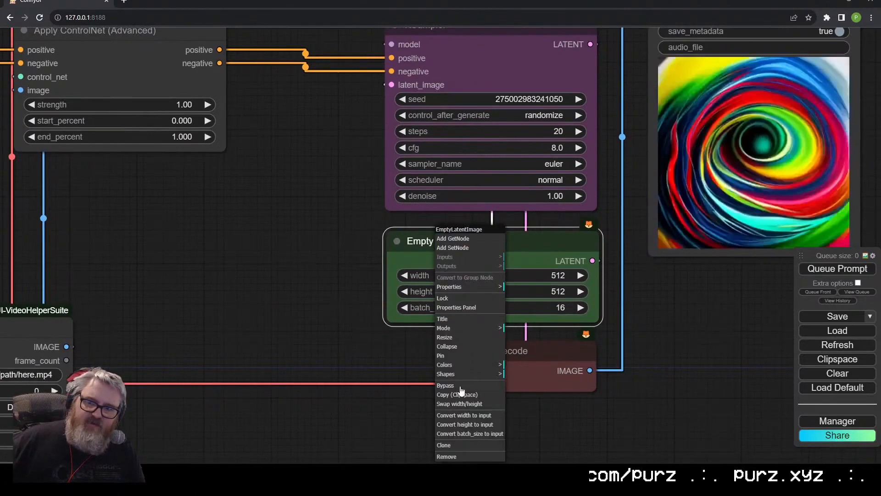
left_click(473, 433)
scroll(249, 368, "down", 3)
left_click_drag(224, 324, 471, 249)
Add a Preview Image node directly below the Load Video node, fed by its image output.
left_click_drag(177, 317, 246, 315)
left_click(266, 437)
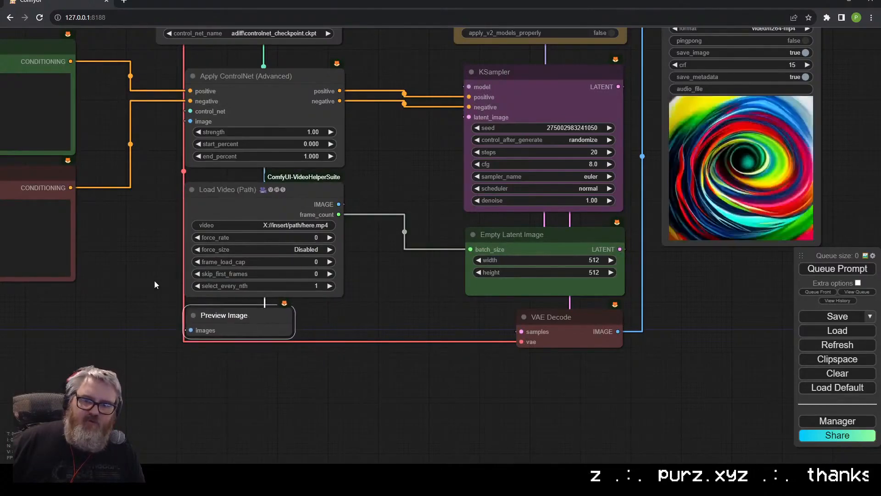
left_click_drag(153, 282, 120, 371)
Set the Load Video node's frame_load_cap to 70 and select_every_nth to 2.
left_click(255, 351)
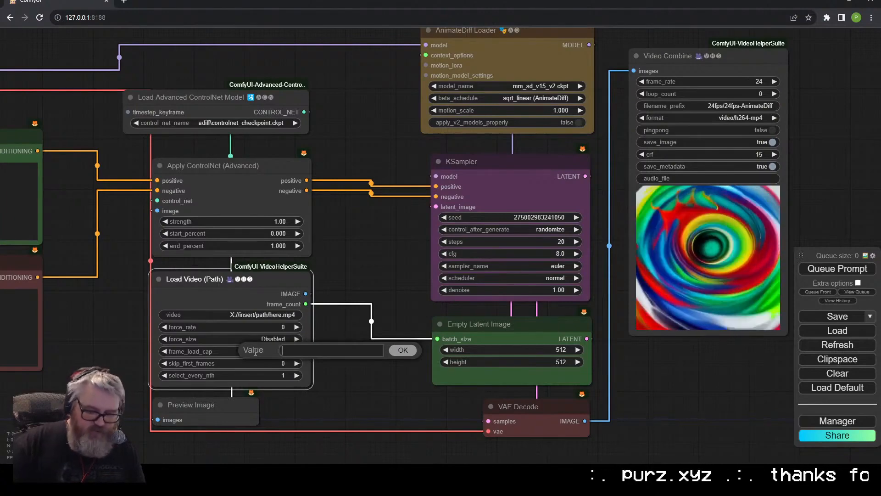
type("60")
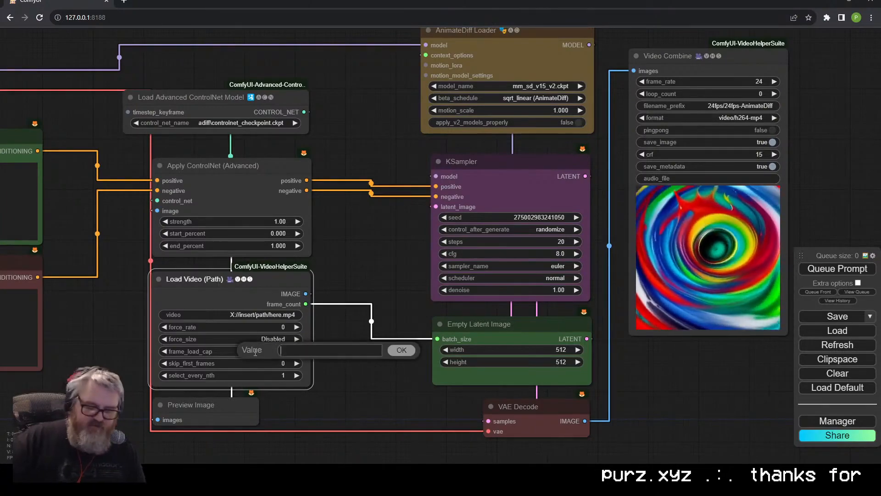
key("BackSpace")
key("BackSpace")
type("70")
key("Return")
left_click(296, 375)
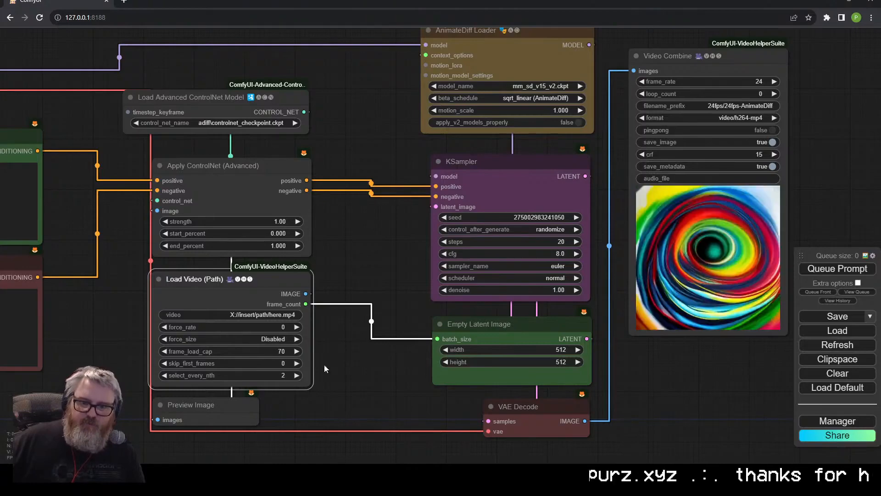
Switch to File Explorer, open C:\tmp\masks and copy the path of the mask10001-0280.mp4 video.
key("super+r")
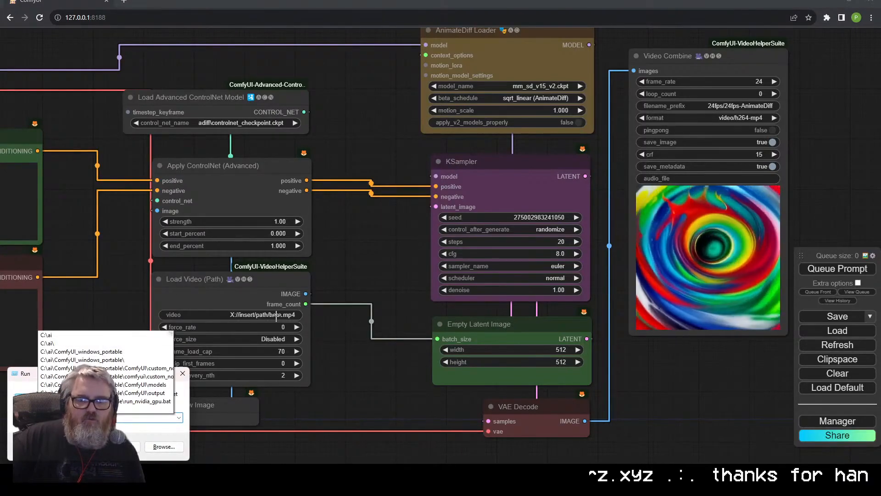
key("Escape")
key("Return")
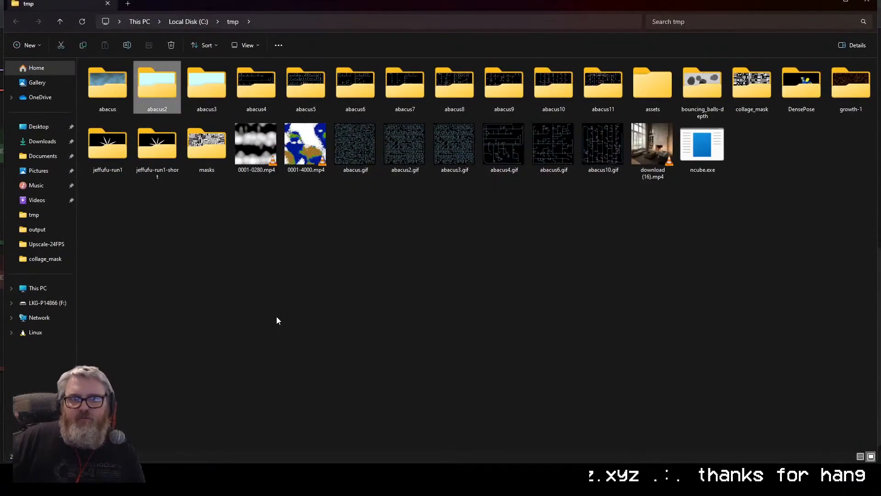
key("m")
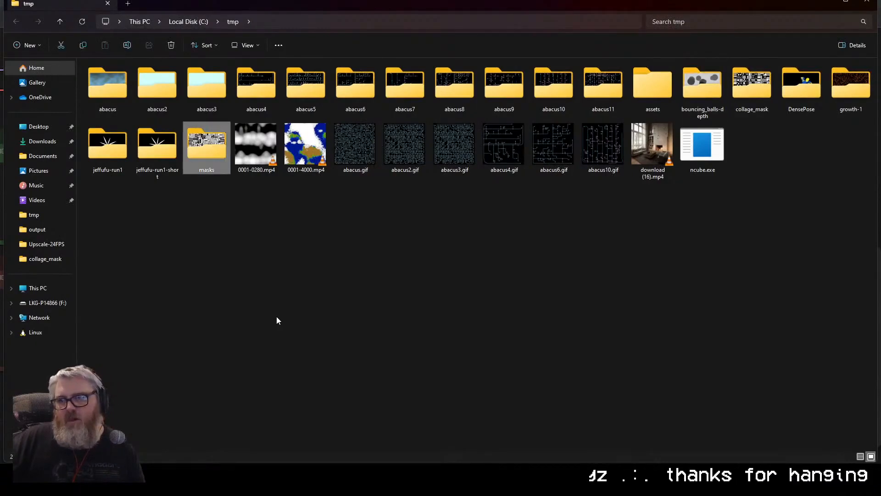
key("Return")
key("Return")
key("alt+F4")
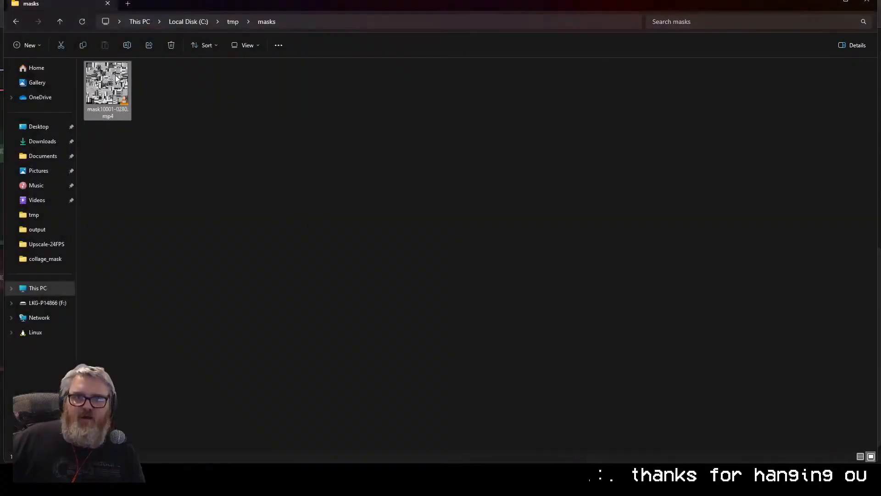
right_click(115, 75)
left_click(174, 179)
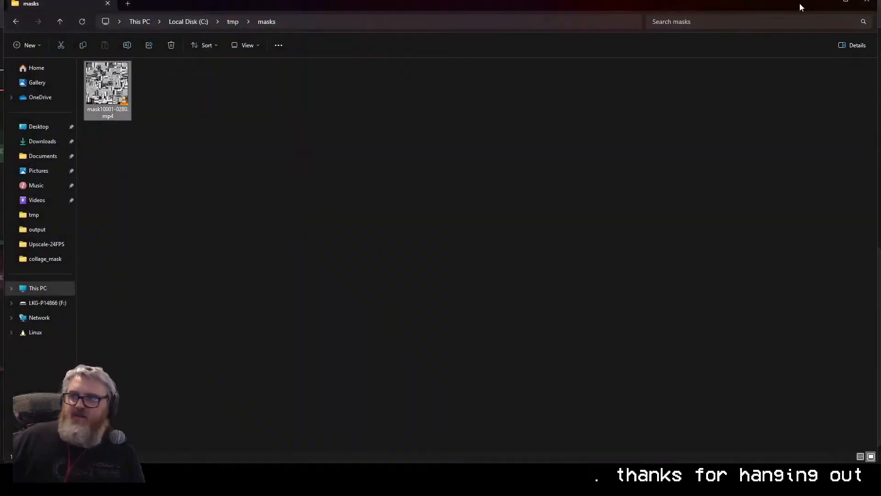
Replace the Load Video node's placeholder path with the copied path of mask10001-0280.mp4.
left_click(258, 315)
key("ctrl+a")
key("ctrl+v")
key("Return")
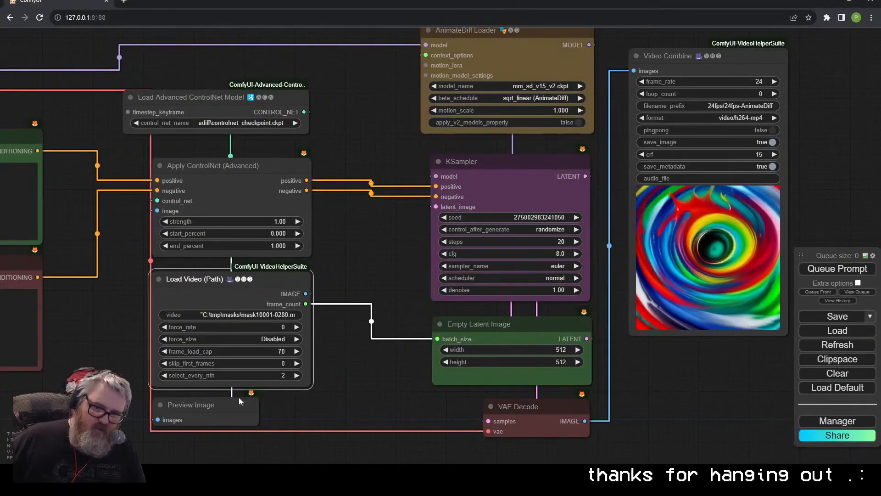
Replace the positive prompt with "abstract art, graffiti on concrete, drippy gooey flowing spraypaint".
left_click_drag(97, 295, 402, 285)
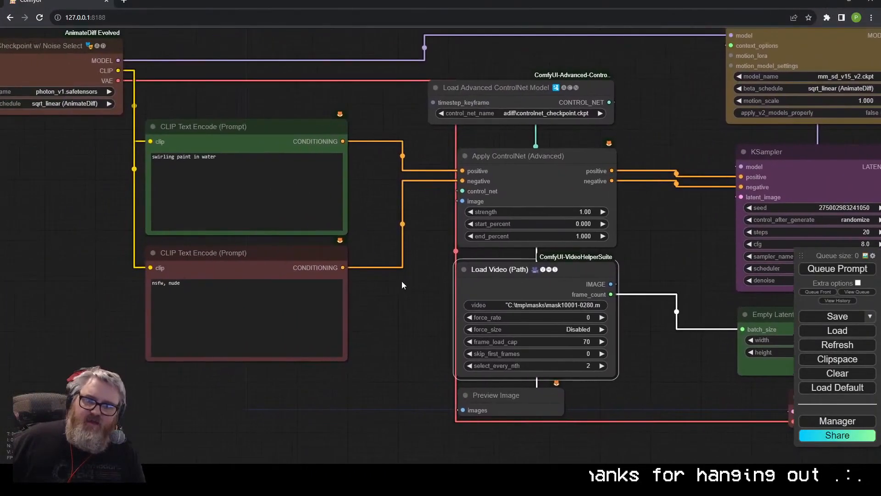
double_click(284, 196)
type("gr")
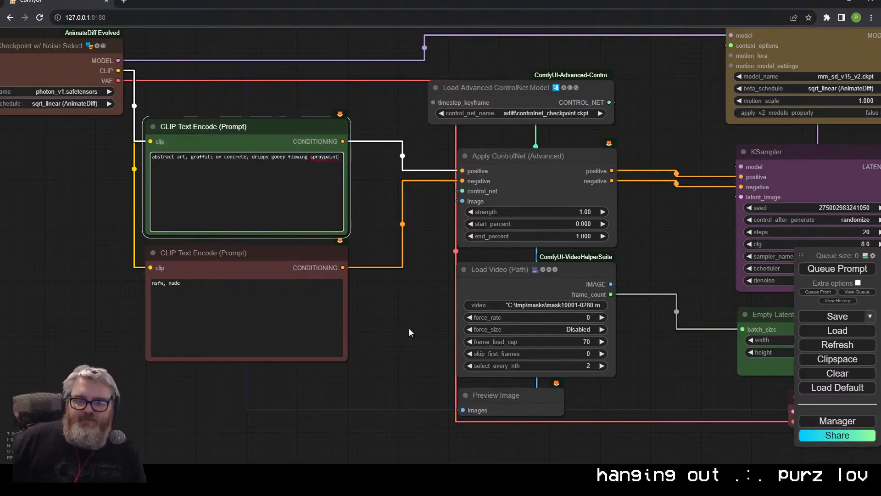
Set the Apply ControlNet node's strength to 0.45.
left_click_drag(410, 332, 128, 312)
double_click(296, 193)
type("0")
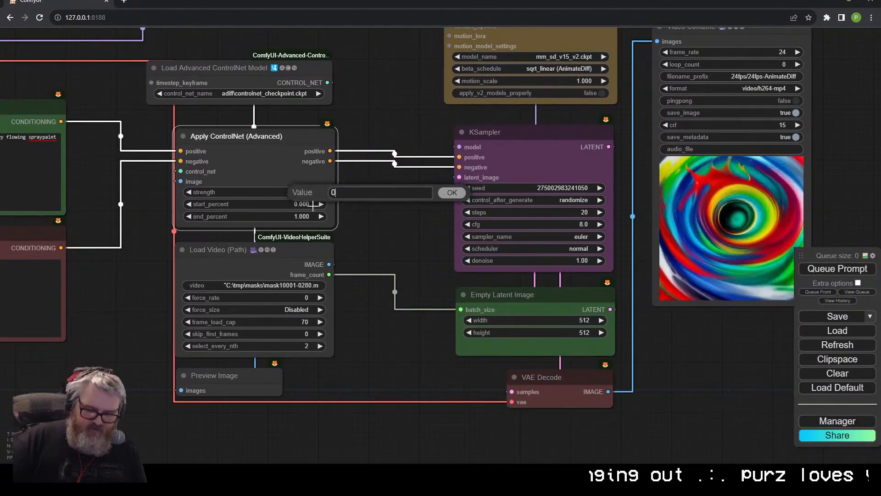
type(".45")
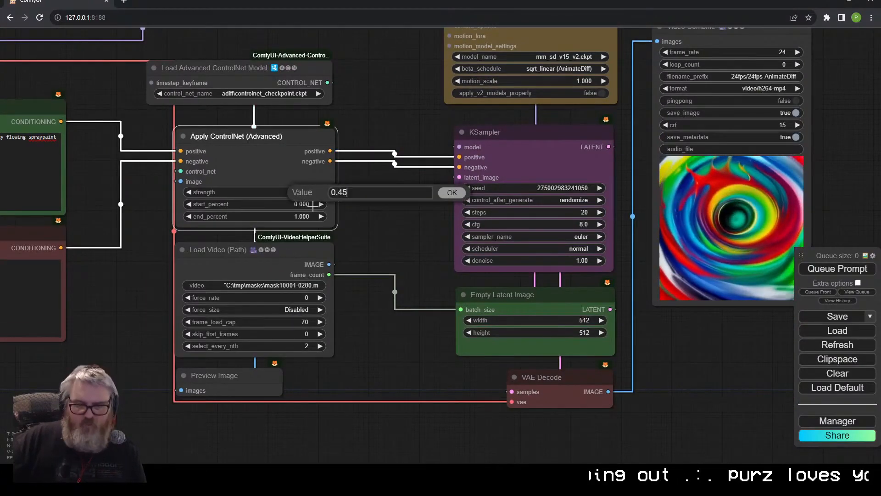
key("Return")
Queue the prompt to start generating with the mask video.
scroll(385, 237, "down", 3)
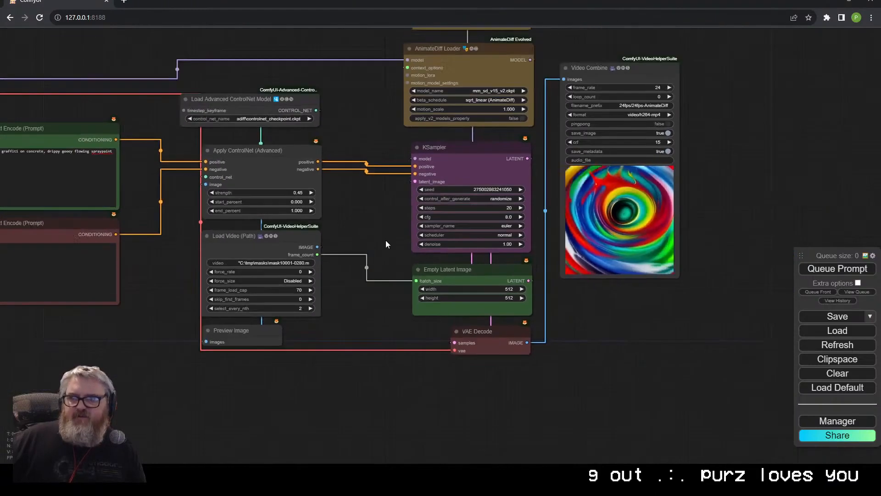
left_click_drag(385, 241, 391, 293)
left_click(817, 270)
Color the Apply ControlNet and Load Advanced ControlNet Model nodes yellow like the AnimateDiff nodes.
left_click_drag(577, 360, 619, 356)
scroll(619, 356, "down", 1)
left_click(337, 213)
left_click(337, 166, "shift")
right_click(352, 169)
left_click(436, 312)
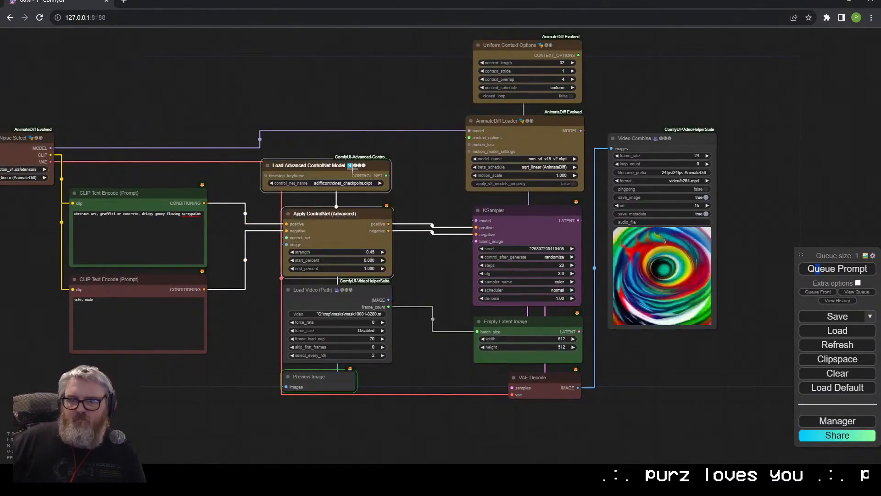
Color the Preview Image and Load Video (Path) nodes blue.
right_click(325, 376)
left_click(354, 393)
left_click(391, 411)
right_click(343, 289)
left_click(373, 350)
left_click(436, 388)
Tighten the layout by moving the ControlNet and video nodes, both prompts and the checkpoint loader closer to the AnimateDiff column.
scroll(426, 367, "down", 2)
left_click_drag(295, 137, 326, 65)
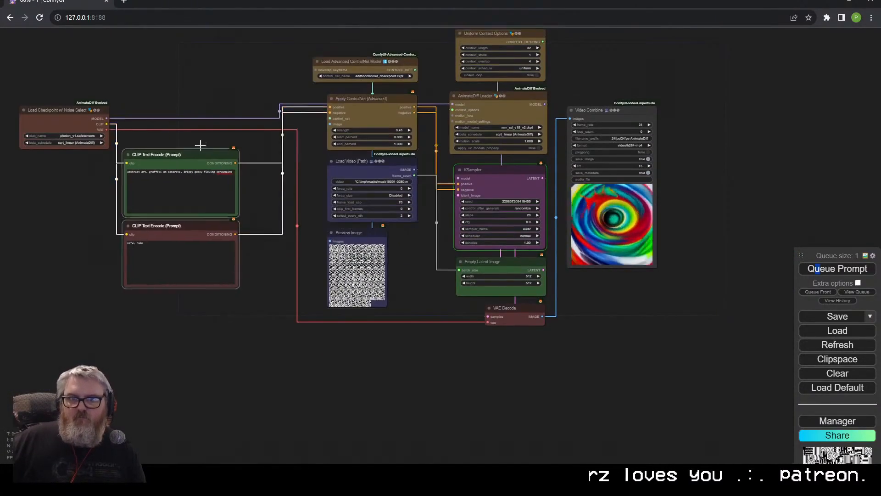
left_click_drag(200, 145, 258, 61, "shift")
left_click(230, 238)
left_click_drag(64, 110, 114, 67)
left_click_drag(212, 252, 220, 317)
left_click_drag(610, 176, 623, 159)
left_click_drag(664, 403, 69, 92, "ctrl")
left_click_drag(373, 231, 452, 237, "shift")
Enlarge the mask frames in the Preview Image node and go through them one by one to examine the pattern's motion.
scroll(386, 288, "up", 3)
left_click_drag(386, 288, 279, 310)
scroll(280, 311, "down", 1)
left_click(337, 374)
key("Right")
key("Right")
key("Right")
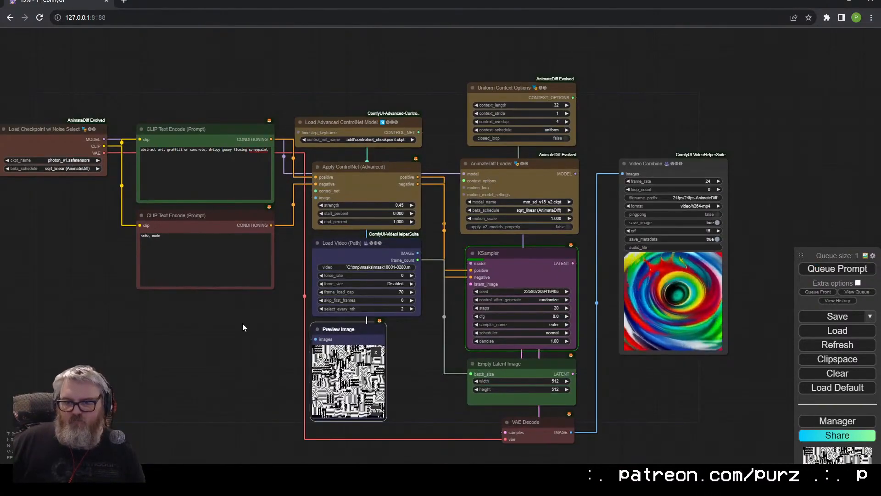
scroll(300, 381, "up", 14)
left_click_drag(300, 381, 168, 258)
key("Right")
key("Right")
key("Right")
key("Right")
key("Right")
key("Right")
key("Right")
key("Right")
key("Right")
key("Right")
key("Right")
key("Right")
key("Right")
key("Right")
key("Right")
key("Right")
key("Right")
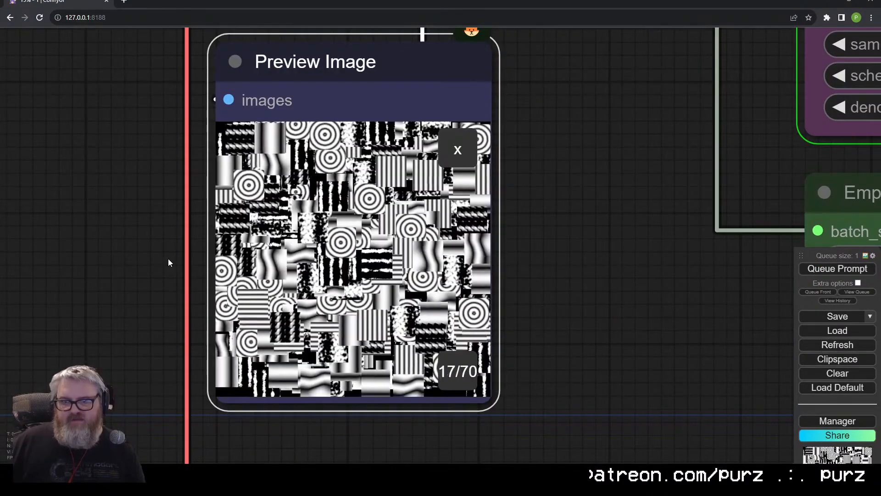
key("Right")
key("Right")
key("Right")
key("Right")
key("Right")
key("Right")
key("Right")
key("Right")
key("Right")
Set context_length to 16 in the Uniform Context Options node and restart the generation with the queue list shown.
scroll(220, 320, "down", 9)
scroll(434, 221, "down", 3)
left_click_drag(434, 221, 341, 329)
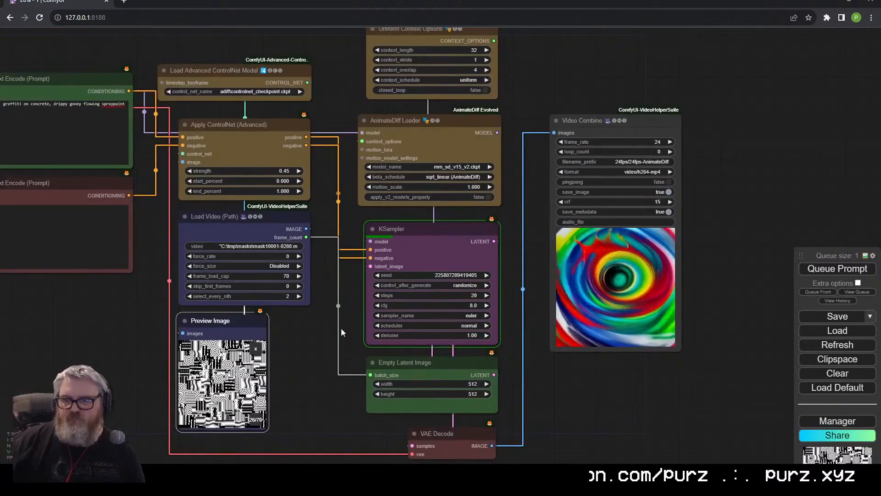
scroll(601, 200, "down", 1)
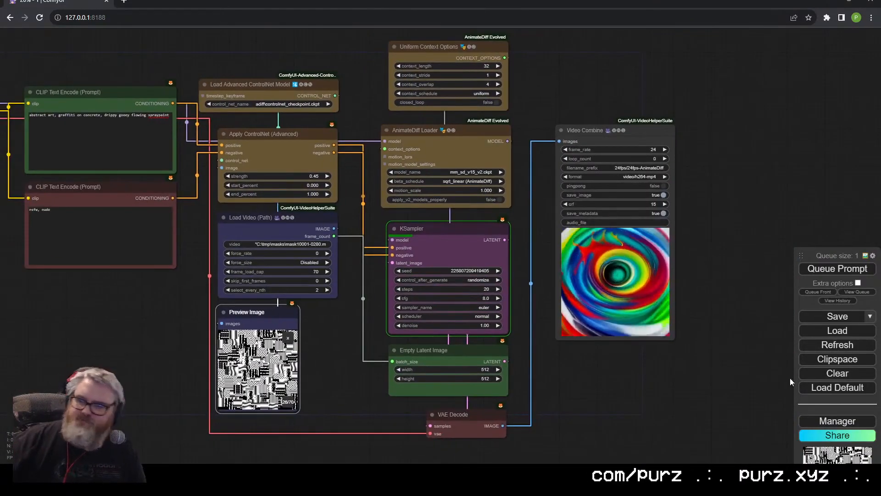
left_click(857, 292)
left_click(482, 65)
type("16")
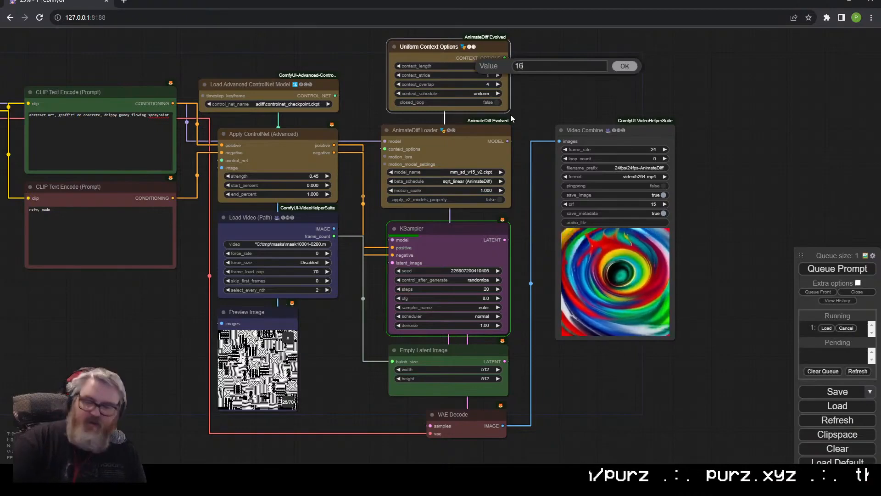
key("Return")
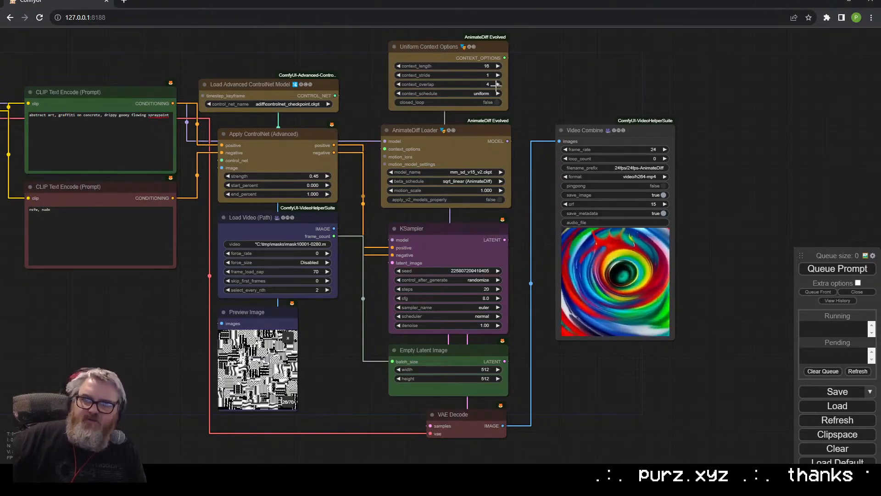
left_click(826, 269)
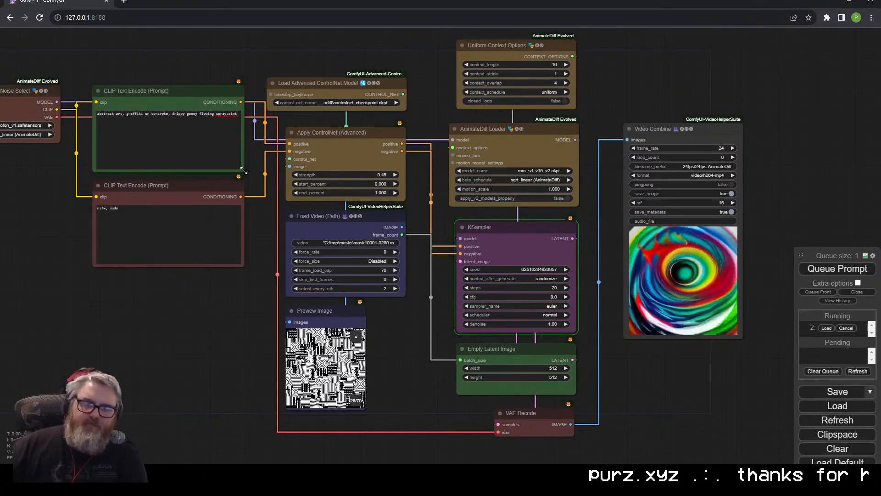
Shrink both prompt nodes to a compact size and stack the negative prompt right below the positive one.
left_click_drag(244, 170, 193, 136)
left_click_drag(243, 266, 193, 231)
left_click_drag(159, 185, 158, 151)
Move both prompt nodes up against the ControlNet nodes and bring the checkpoint loader in beside them.
left_click_drag(155, 93, 231, 136, "shift")
left_click_drag(43, 91, 132, 112)
scroll(246, 275, "down", 1)
left_click_drag(245, 276, 260, 296)
scroll(260, 296, "up", 1)
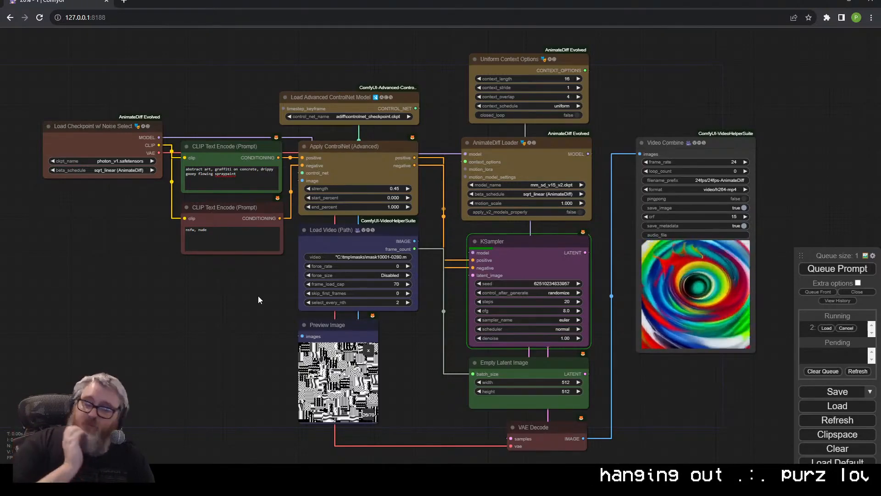
Add a Load VAE node below the checkpoint loader and color it red.
double_click(120, 254)
type("vaelo")
key("Return")
scroll(90, 246, "up", 12)
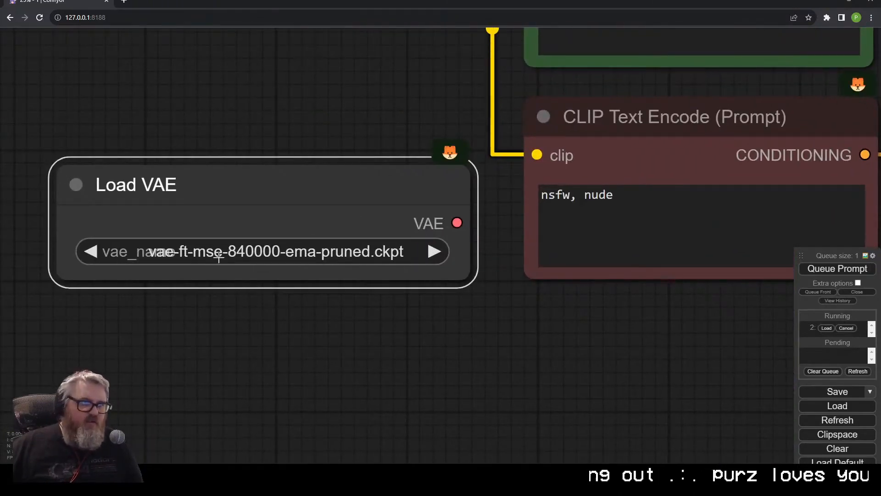
right_click(196, 207)
scroll(282, 337, "down", 8)
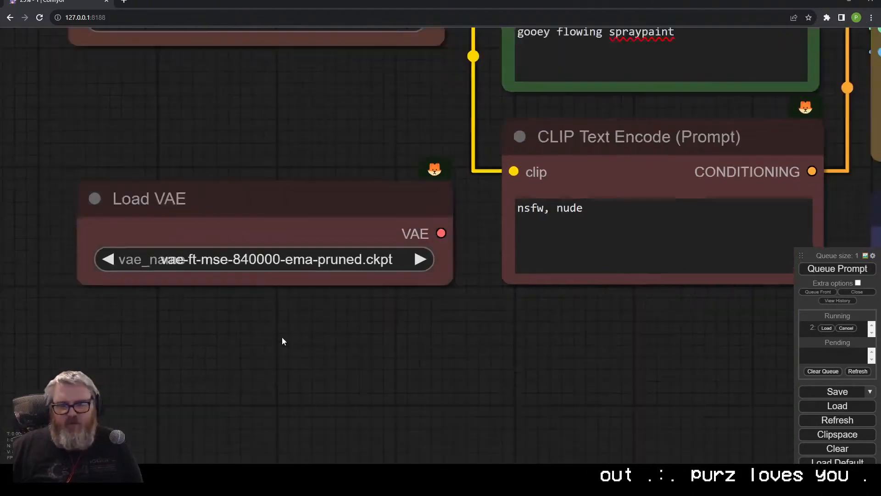
Place the Load VAE node directly beneath the checkpoint loader and connect its VAE output to the VAE Decode node's vae input.
left_click_drag(258, 280, 258, 230)
scroll(283, 379, "down", 4)
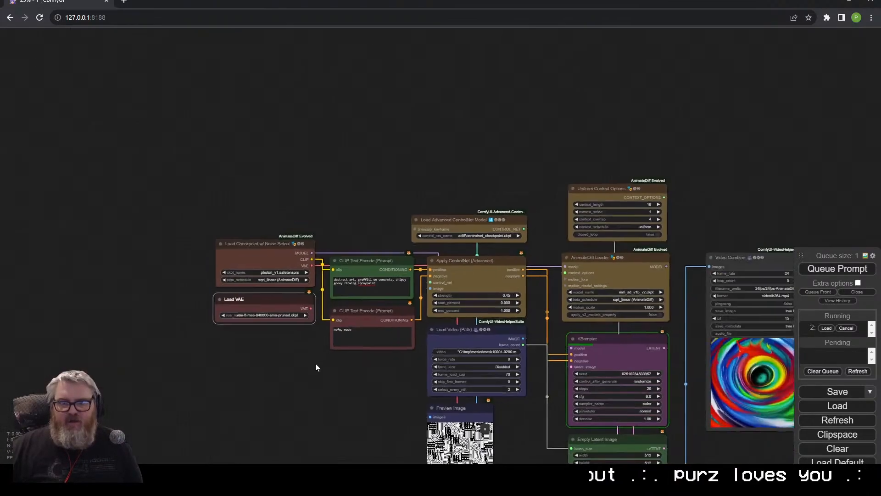
left_click_drag(315, 363, 107, 288)
scroll(107, 288, "down", 1)
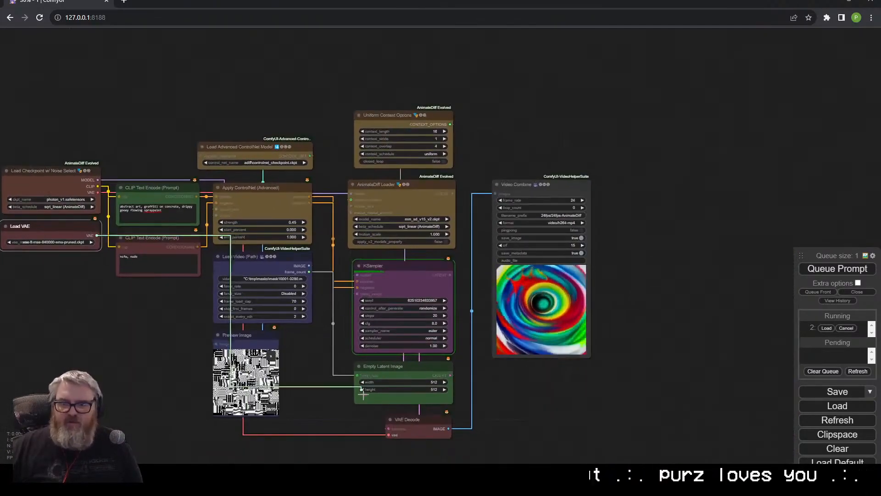
left_click_drag(363, 395, 389, 435)
left_click(79, 183)
left_click(79, 329)
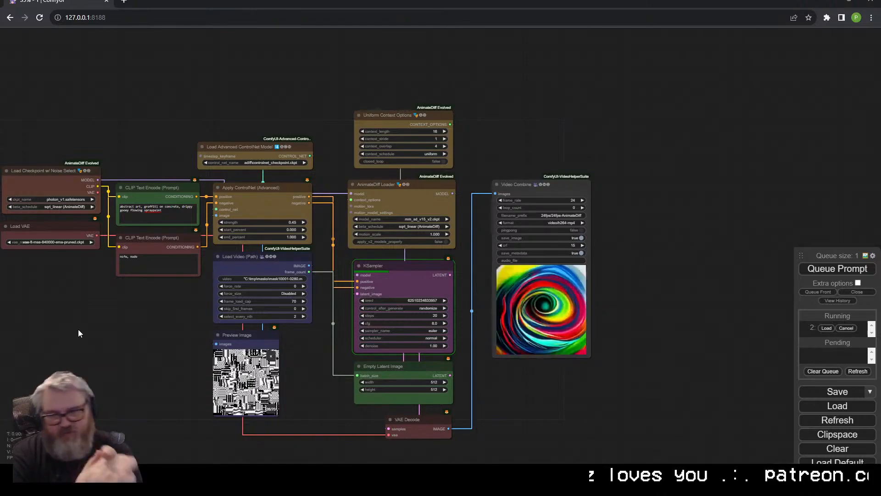
Color the Video Combine node blue.
right_click(519, 303)
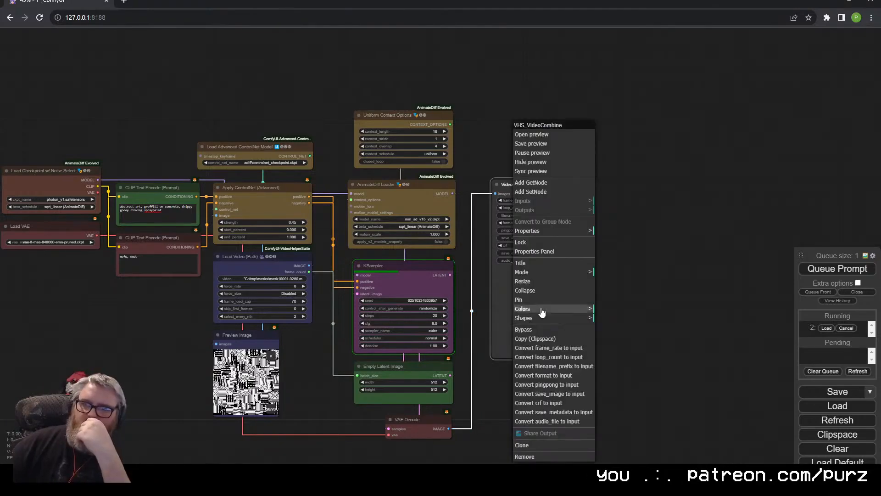
left_click(541, 309)
left_click(610, 346)
Space the loader and prompt, ControlNet, AnimateDiff and sampling nodes apart into separate clusters.
left_click_drag(522, 392, 588, 375)
left_click_drag(124, 211, 124, 227)
left_click_drag(128, 156, 128, 175)
left_click_drag(220, 304, 142, 193, "ctrl")
left_click_drag(219, 171, 138, 166, "shift")
left_click_drag(248, 358, 321, 142, "ctrl")
left_click_drag(317, 172, 286, 169, "shift")
left_click_drag(464, 168, 467, 155, "shift")
left_click_drag(505, 458, 468, 294, "ctrl")
left_click_drag(469, 250, 468, 259, "shift")
Wrap the loader and prompt, ControlNet, AnimateDiff and sampling clusters each in their own group.
left_click_drag(506, 475, 463, 239)
right_click(565, 314)
left_click(596, 351)
left_click_drag(385, 349, 285, 90, "ctrl")
right_click(103, 272)
left_click(138, 309)
left_click_drag(413, 83, 337, 151)
right_click(541, 136)
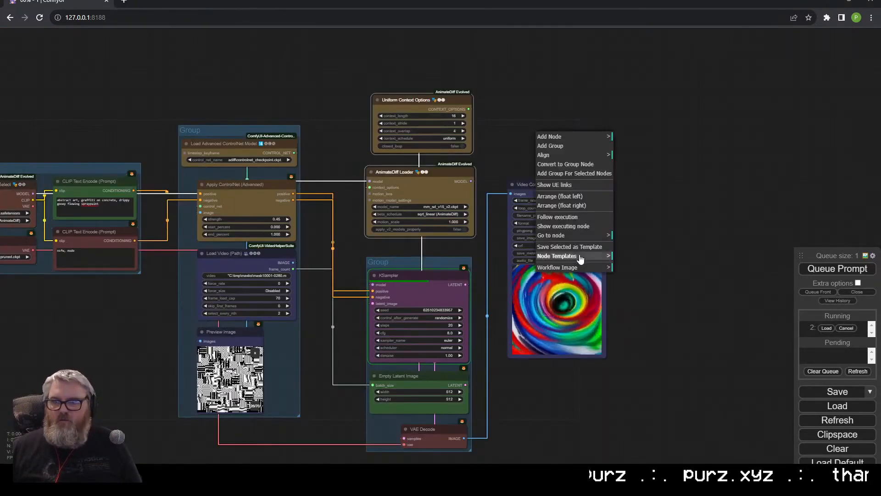
left_click(590, 174)
Add a FILM VFI node beside Video Combine and connect the VAE Decode image output to its frames input.
left_click_drag(569, 185, 581, 187)
right_click(581, 187)
double_click(670, 184)
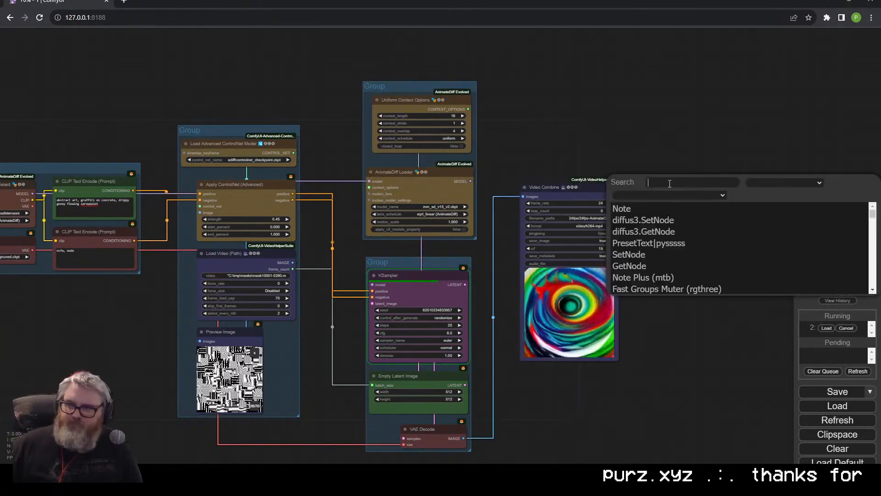
type("film")
left_click(639, 207)
left_click_drag(677, 180, 671, 160)
mouse_move(463, 438)
left_mouse_down()
mouse_move(648, 180)
mouse_move(643, 168)
left_mouse_up()
Duplicate the Video Combine node below FILM VFI and feed the copy's images input from the FILM VFI output.
mouse_move(589, 188)
left_mouse_down("alt")
mouse_move(709, 237)
mouse_move(716, 220)
left_mouse_up("alt")
left_click_drag(777, 169, 647, 228)
In the copied Video Combine's filename_prefix, add FILM- before the folder name and FILM-2x- before the file name.
left_click(710, 250)
key("Home")
type("FILM-")
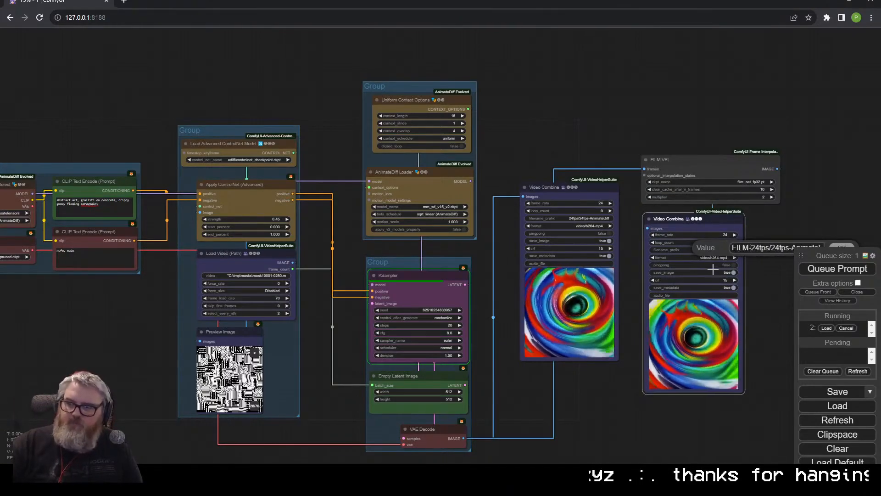
key("Right")
key("Right")
key("Right")
key("Right")
key("Right")
key("Right")
type("FILM-2x-")
key("Return")
Collapse FILM VFI, line up the second Video Combine beside the first and place the collapsed node just above it.
scroll(651, 260, "up", 4)
left_click_drag(666, 113, 679, 95)
left_click(657, 96)
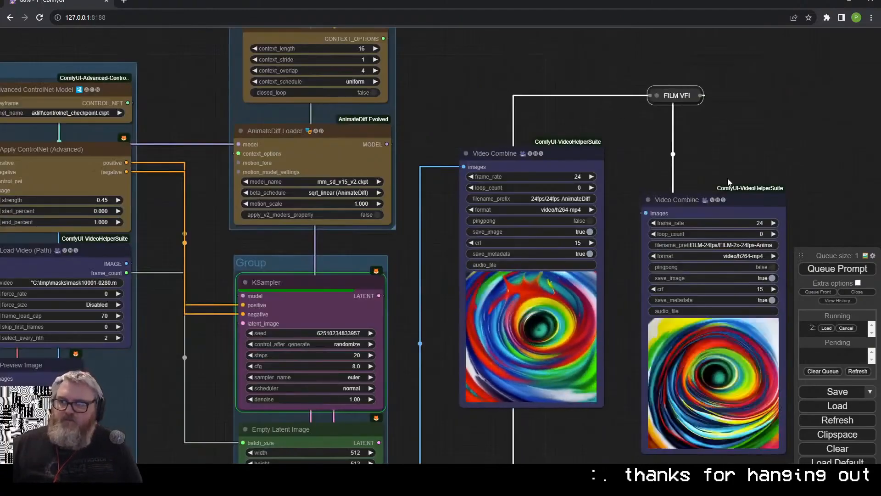
left_click_drag(713, 210, 683, 163)
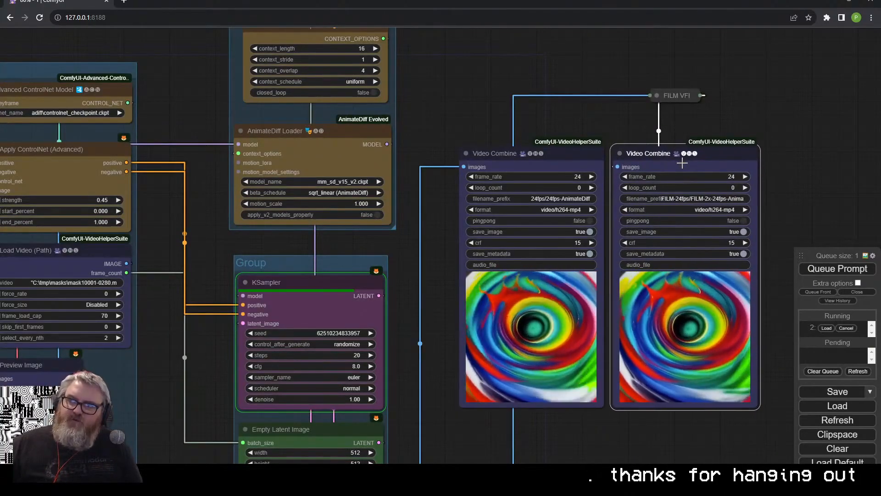
left_click_drag(676, 96, 731, 124)
Group the two Video Combine nodes with FILM VFI and title the group Output.
scroll(687, 241, "down", 4)
right_click(572, 81)
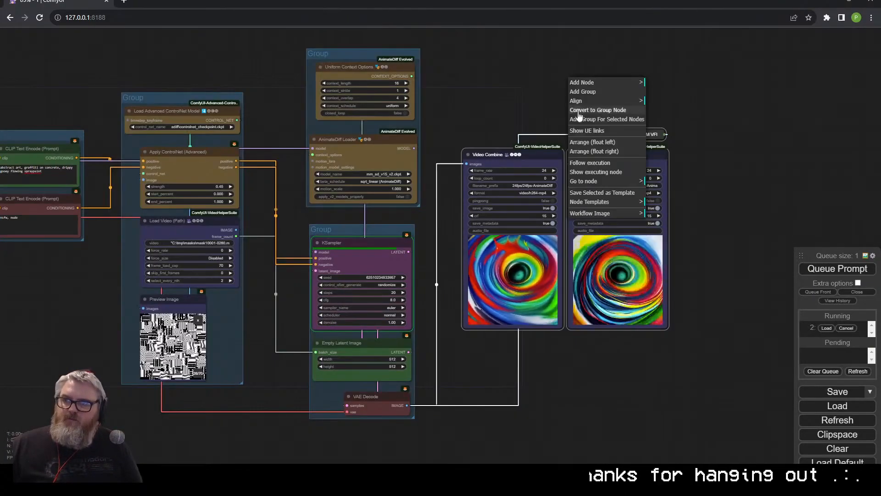
left_click(584, 120)
right_click(549, 122)
left_click(586, 304)
left_click(633, 307)
double_click(668, 309)
type("Output")
key("Return")
Title the context and loader group AnimateDiff, the sampling group Diffusion and the control nodes' group ControlNet.
right_click(342, 56)
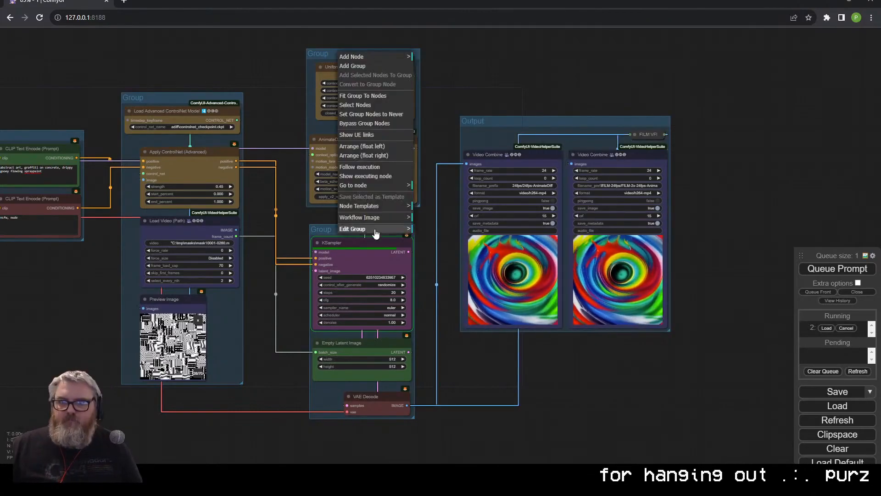
left_click(376, 235)
left_click(424, 240)
type("AnimateDiff")
key("Return")
right_click(349, 229)
left_click(434, 409)
type("Diffusion")
left_click(225, 281)
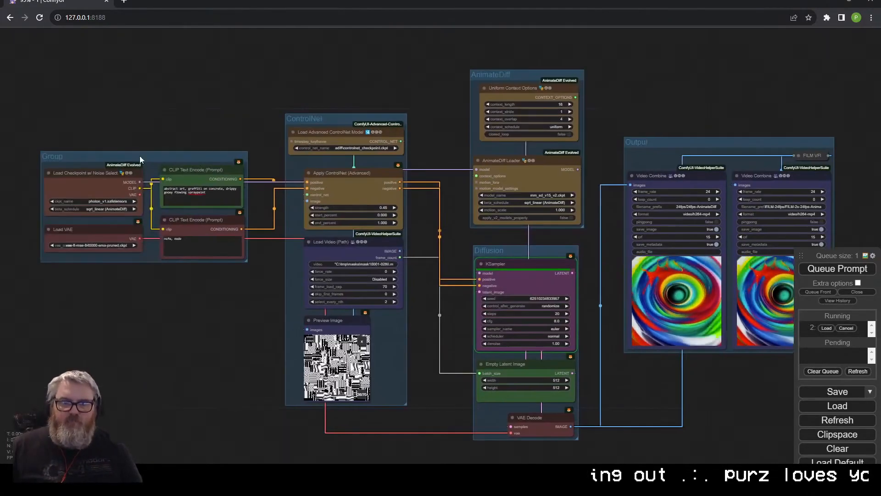
Title the group holding the checkpoint, VAE and prompt nodes Checkpoint / Prompt.
right_click(112, 153)
left_click(201, 333)
type("Checkpoint / Prompt")
key("Return")
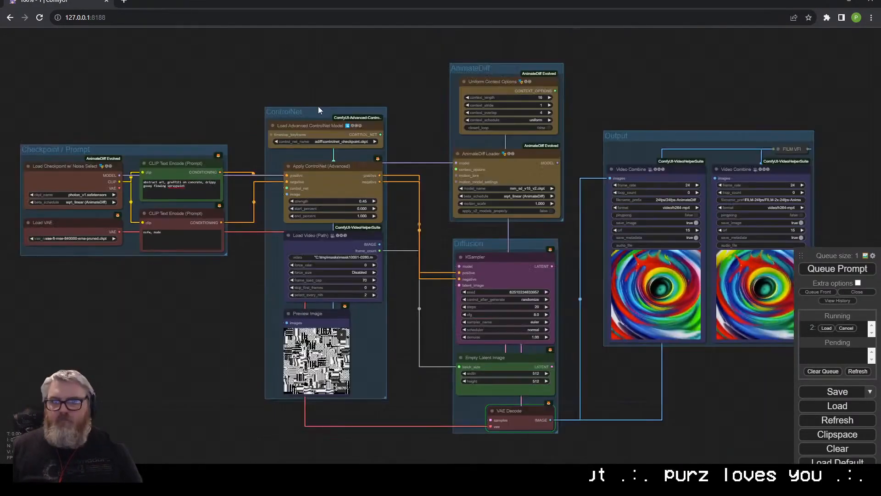
Move the titled groups closer together so they form a compact layout around the Diffusion group.
left_click_drag(318, 109, 367, 142)
left_click_drag(477, 67, 481, 78)
left_click_drag(196, 149, 269, 167)
middle_click_drag(269, 167, 291, 171)
left_click_drag(656, 110, 480, 104)
left_click_drag(479, 132, 456, 219)
Set the Apply ControlNet strength to 1.00 and queue a new generation.
scroll(597, 133, "up", 1)
left_click_drag(493, 140, 606, 54)
scroll(571, 357, "up", 5)
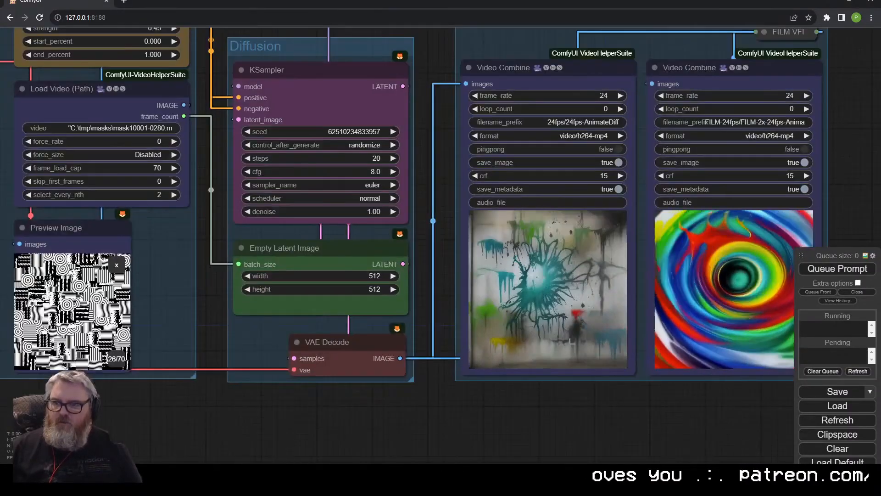
scroll(563, 335, "down", 3)
left_click_drag(468, 316, 491, 373)
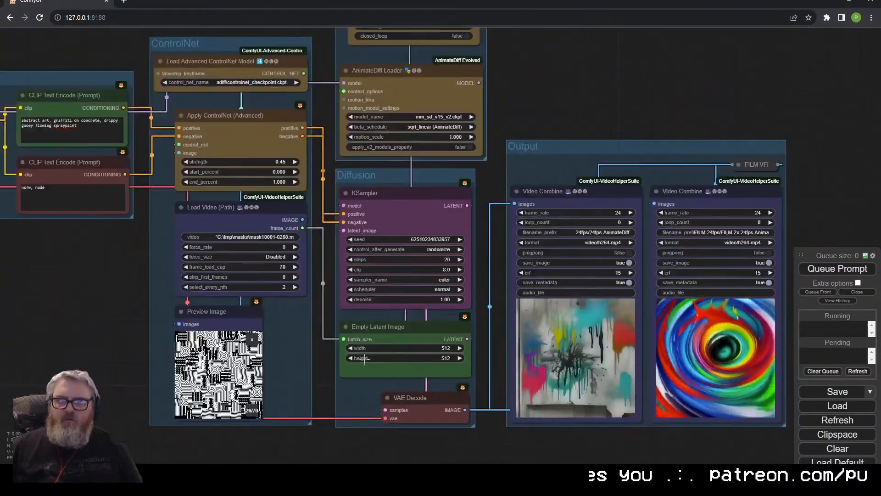
left_click(278, 161)
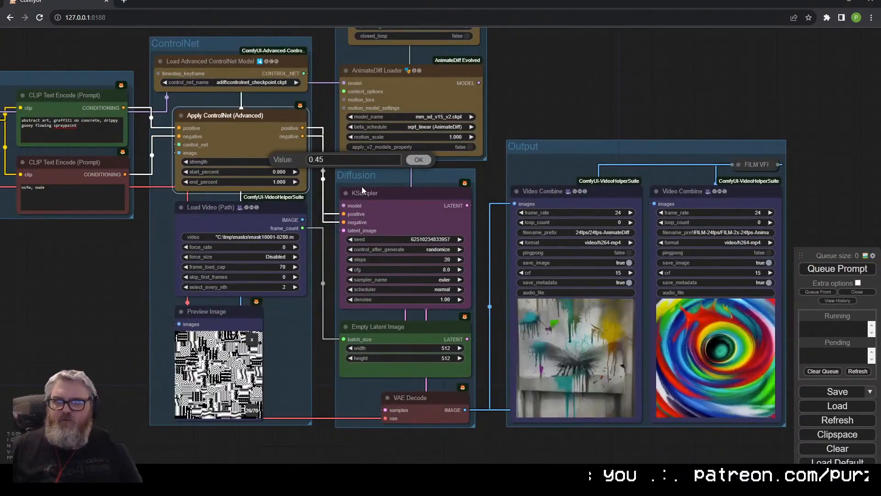
key("Escape")
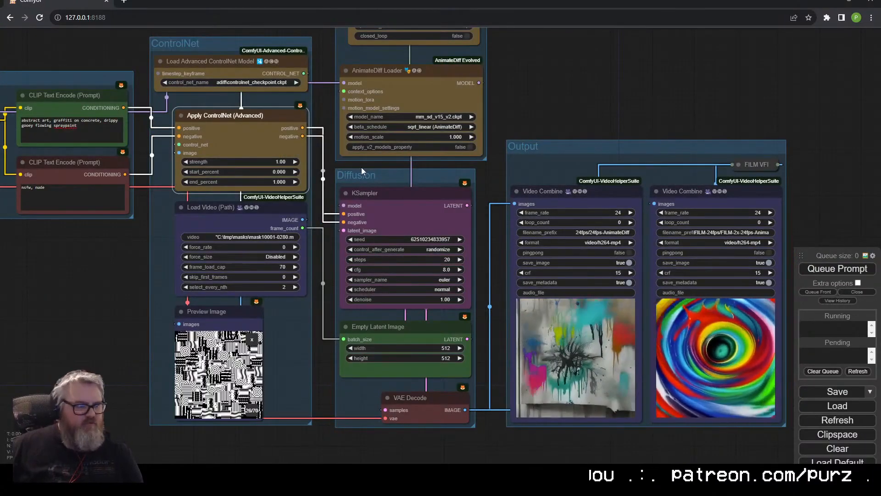
left_click(853, 195)
key("ctrl+Return")
scroll(579, 450, "down", 1)
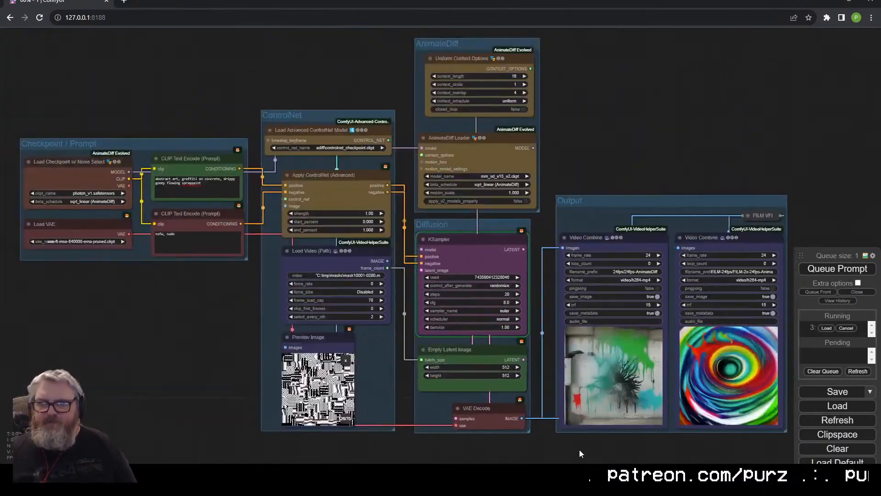
Examine the Video Combine output previews and the mask preview up close while the generation runs.
scroll(579, 432, "up", 6)
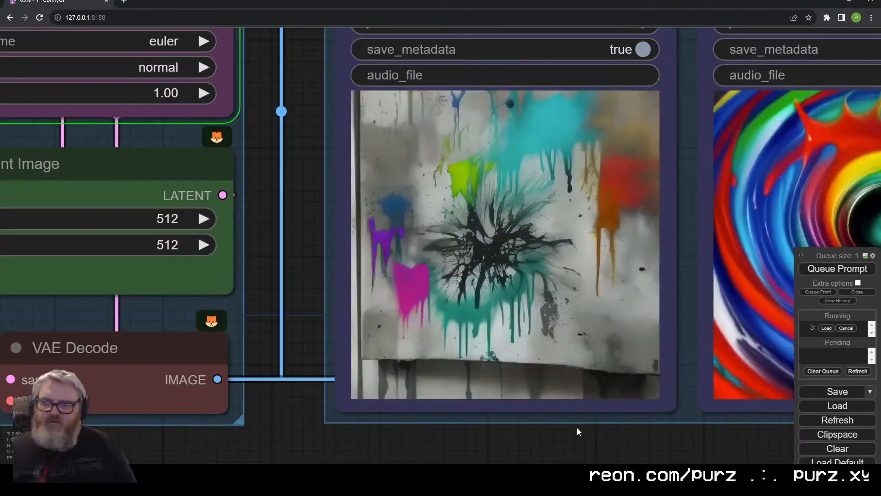
scroll(577, 427, "down", 6)
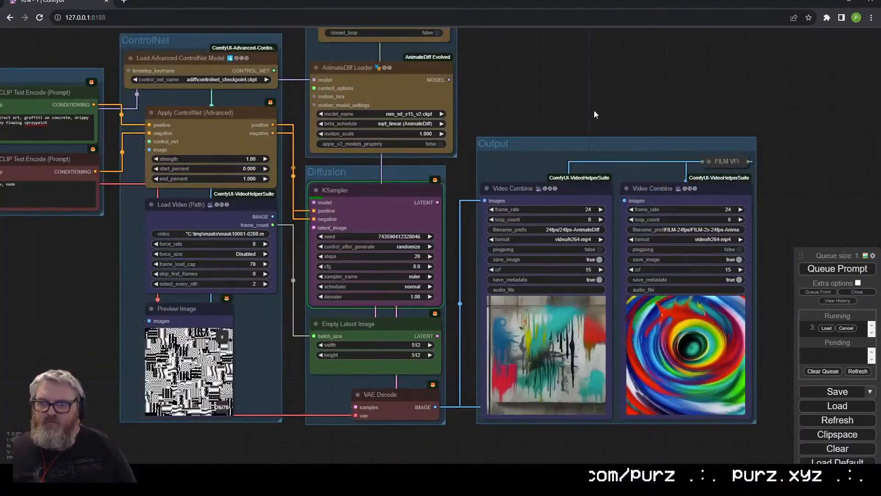
left_click_drag(594, 110, 630, 136)
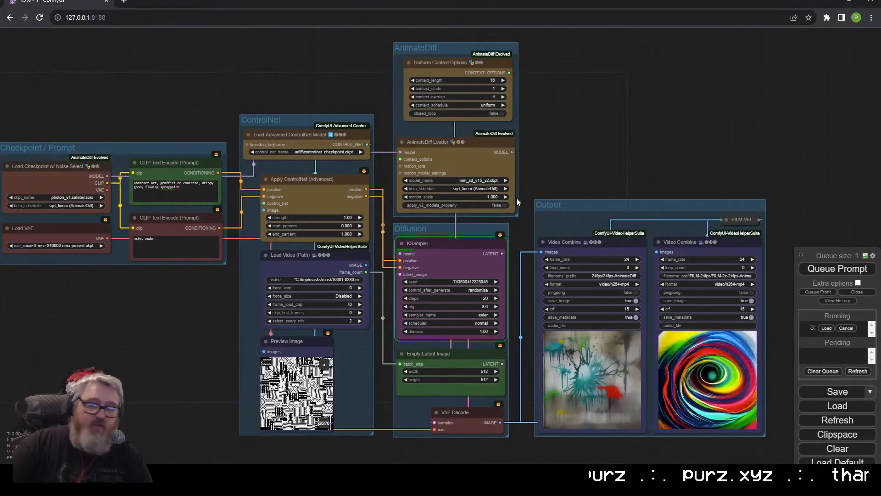
scroll(299, 382, "up", 10)
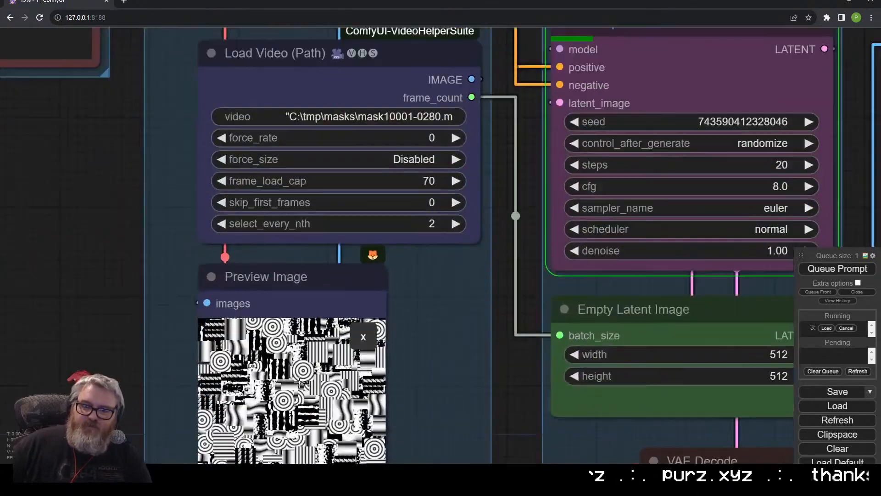
middle_click_drag(300, 382, 160, 342)
scroll(324, 288, "down", 9)
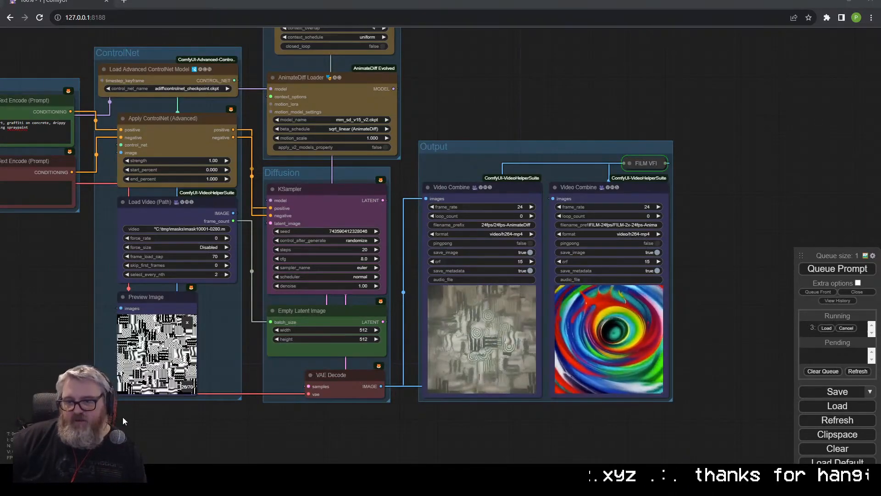
scroll(399, 433, "up", 5)
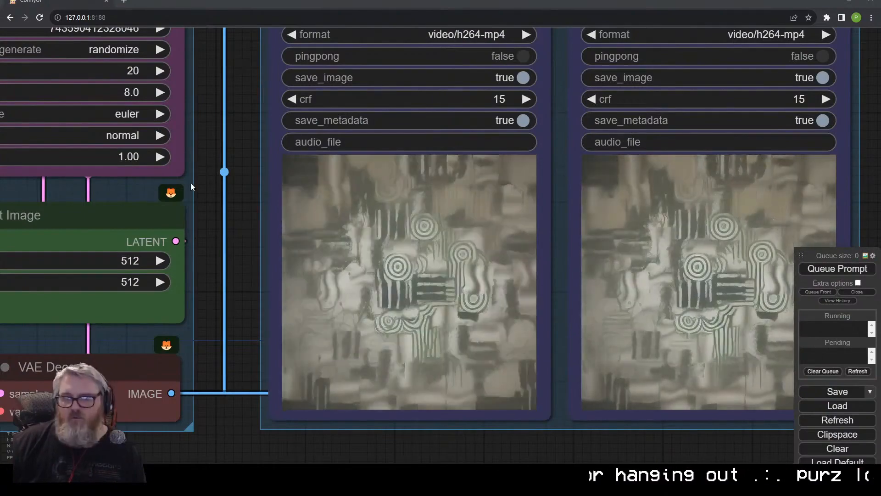
Set the Apply ControlNet strength to 0.65.
left_click_drag(191, 188, 610, 399)
scroll(609, 400, "down", 4)
left_click_drag(459, 404, 677, 98)
left_click(436, 265)
type("0/6")
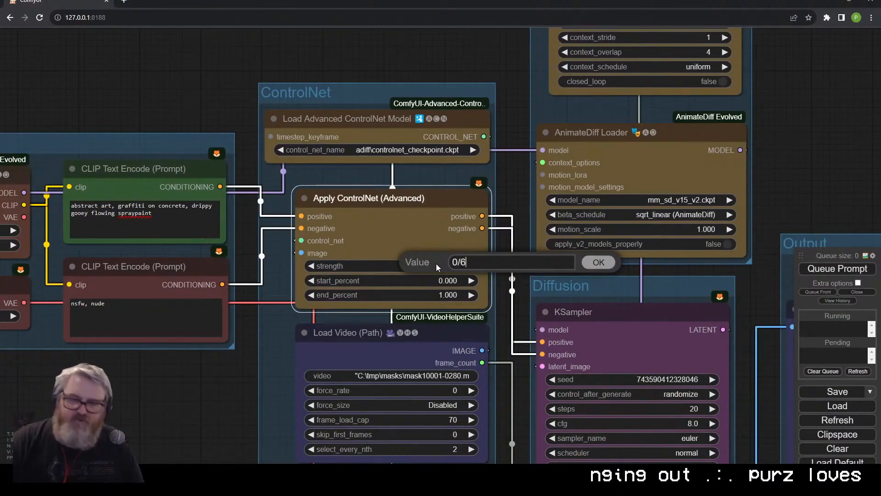
key("Return")
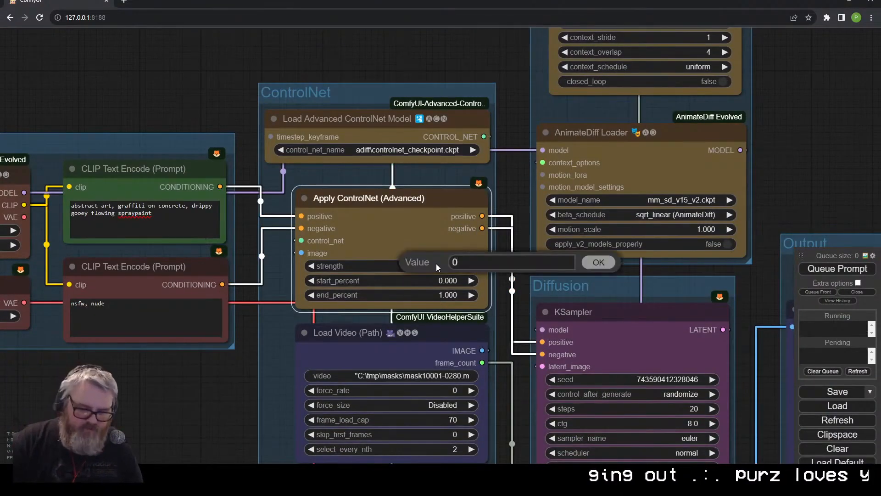
type(".65")
key("Return")
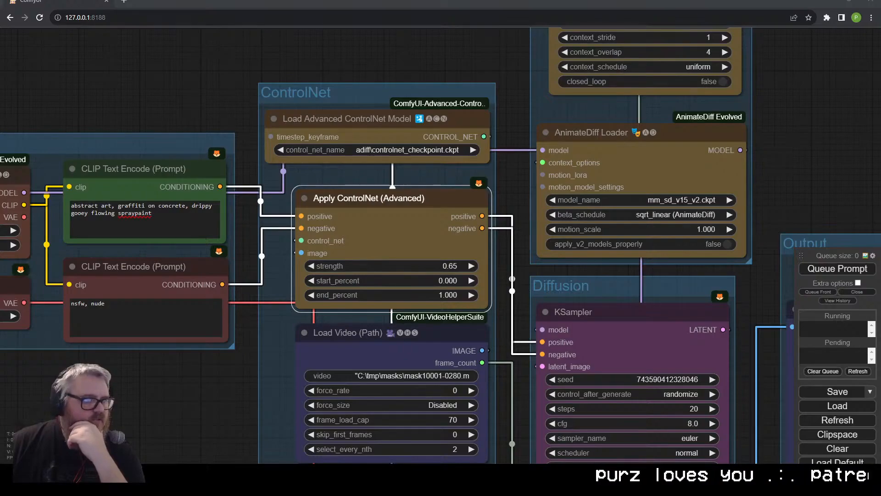
Check the two output previews and queue another generation with the changed strength.
scroll(227, 401, "down", 4)
left_click_drag(227, 402, 389, 267)
left_click_drag(741, 371, 306, 316)
scroll(306, 316, "up", 4)
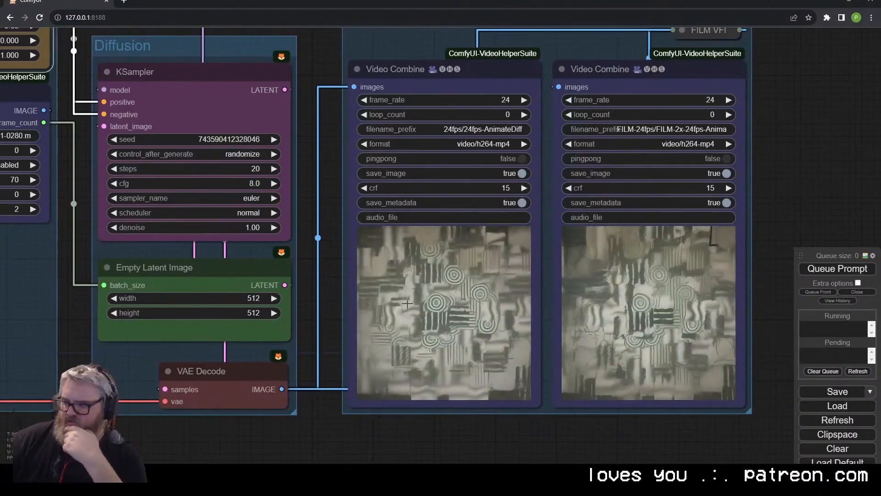
key("ctrl+Return")
Move the Checkpoint / Prompt and ControlNet groups away from Diffusion to free space for more ControlNet nodes.
scroll(313, 334, "down", 4)
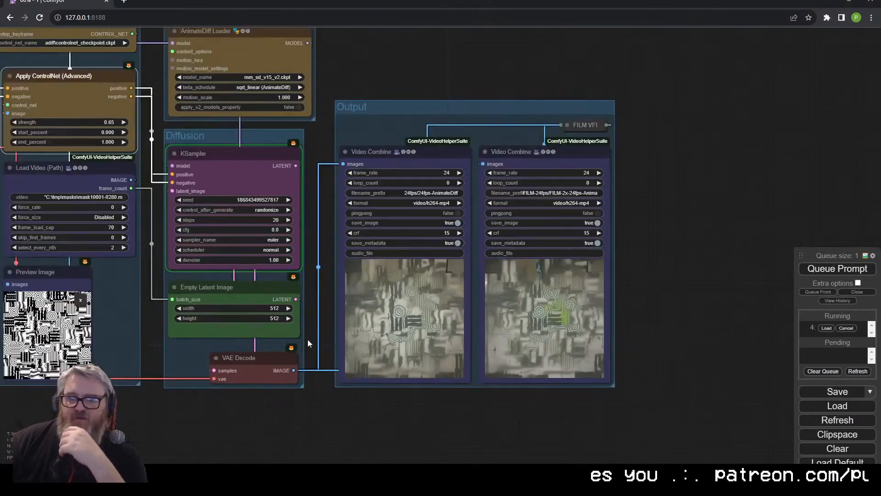
left_click_drag(323, 345, 496, 374)
scroll(326, 365, "down", 2)
left_click_drag(325, 366, 398, 368)
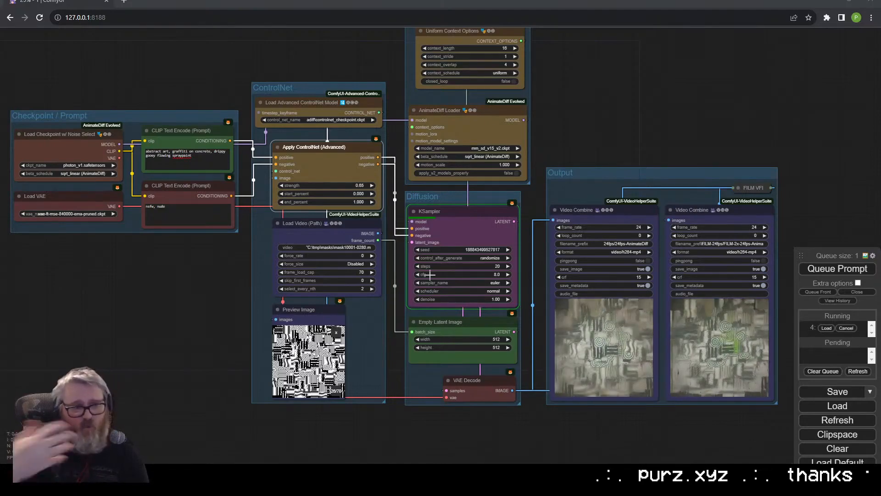
left_click_drag(188, 313, 202, 338)
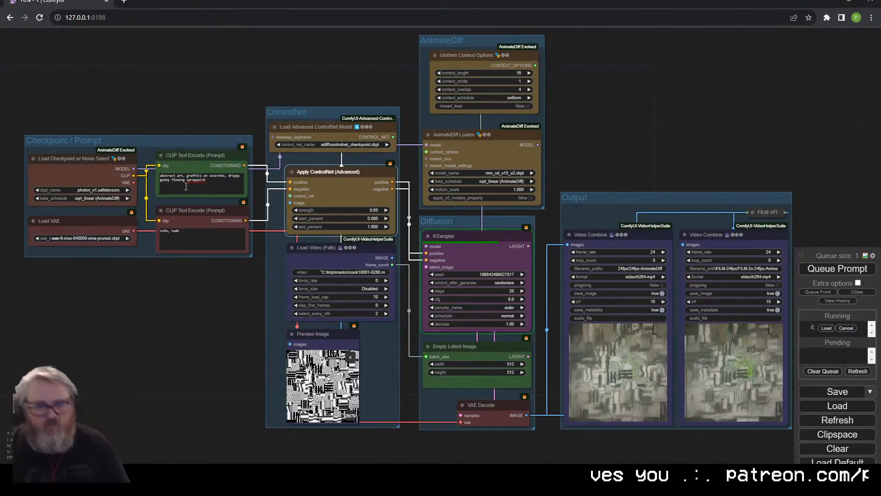
left_click_drag(177, 138, 62, 93)
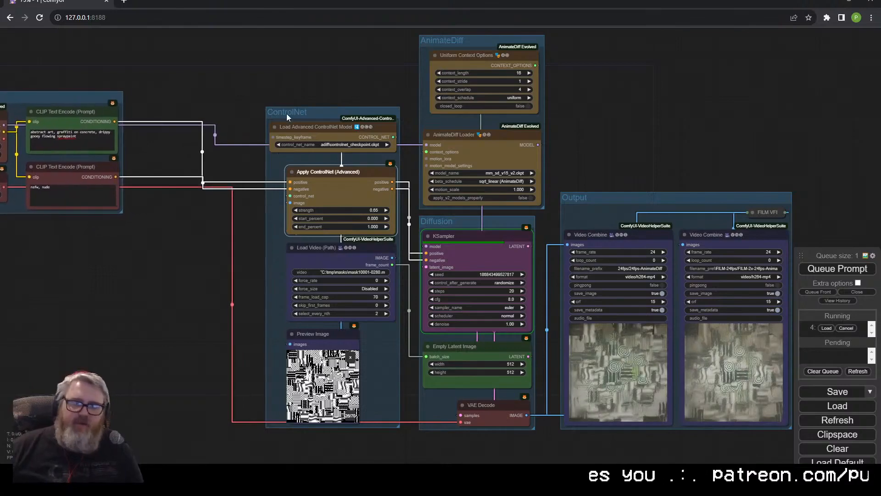
left_click_drag(293, 110, 172, 98)
left_click_drag(223, 247, 219, 246)
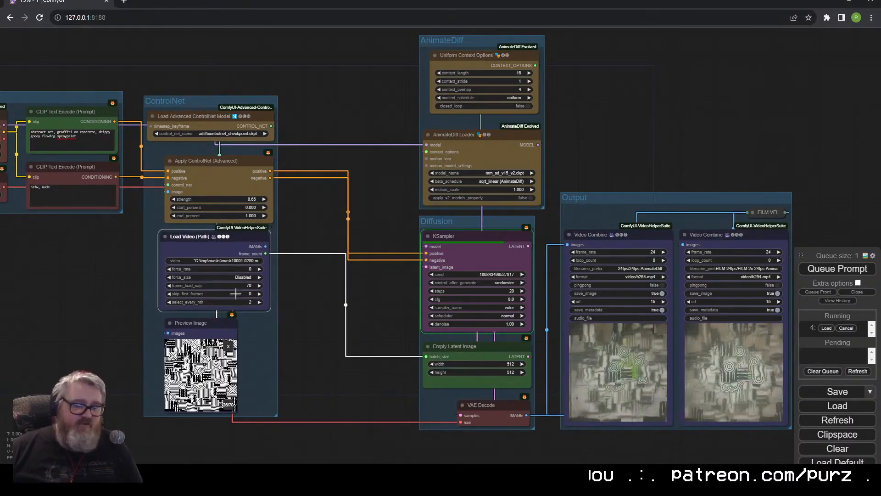
Duplicate the Load Advanced ControlNet Model and Apply ControlNet (Advanced) nodes and place the copies between the ControlNet group and AnimateDiff.
left_click(227, 171)
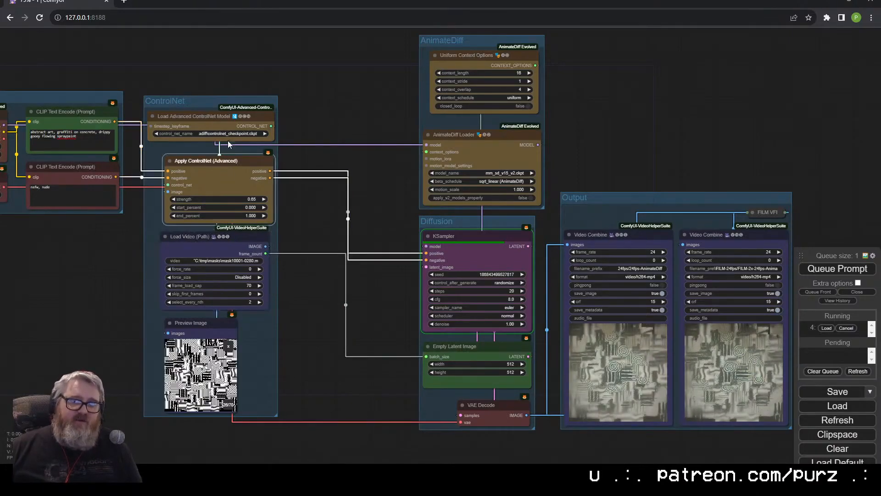
left_click(226, 122, "shift")
key("ctrl+c")
key("ctrl+v")
left_click_drag(352, 132, 321, 111)
Set the copied ControlNet loader to control_v11f1p_sd15_depth.pth and the copied Apply ControlNet strength to 0.35.
left_click(360, 128)
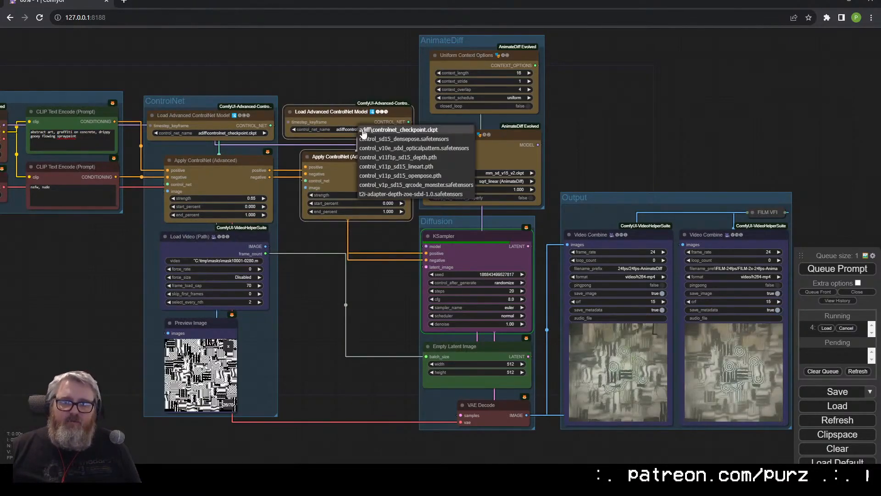
left_click(355, 202)
left_click(377, 195)
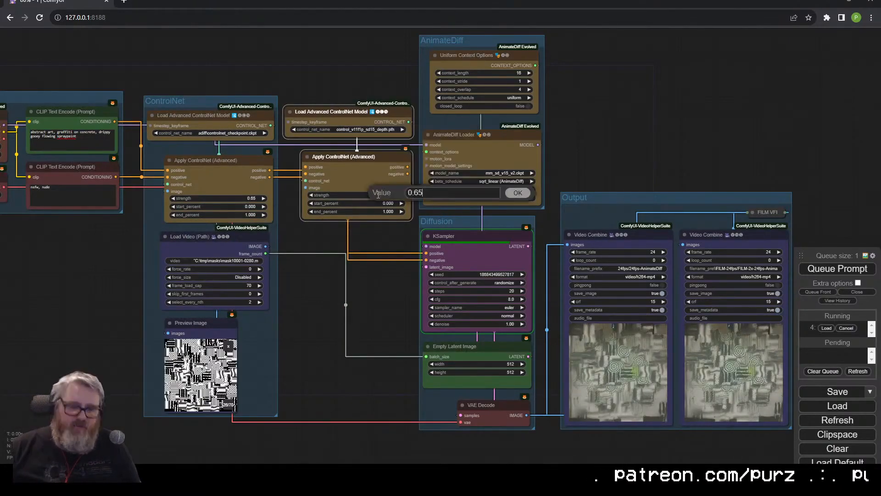
key("BackSpace")
key("BackSpace")
key("Escape")
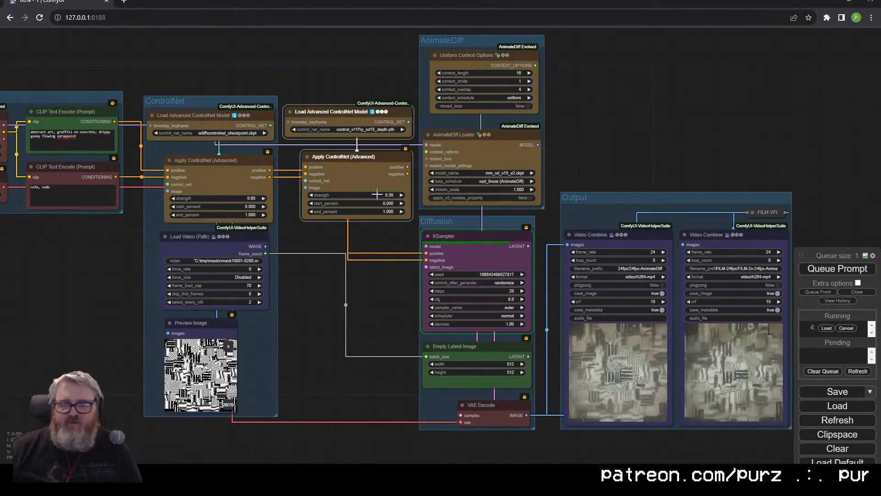
Feed the loaded video into the second Apply ControlNet and chain positive and negative conditioning through it to the KSampler.
left_click_drag(266, 246, 305, 167)
left_click_drag(269, 177, 306, 174)
left_click_drag(408, 167, 426, 253)
left_click_drag(408, 174, 426, 260)
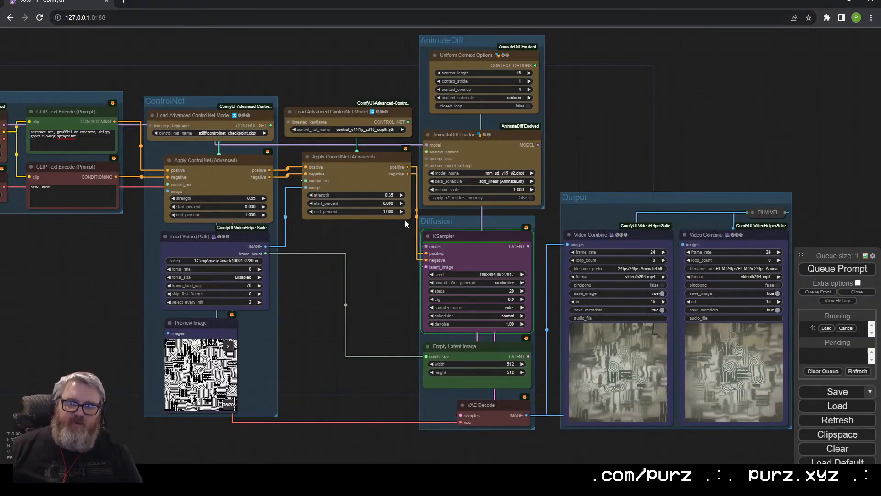
Enclose the depth ControlNet nodes in a new group and shrink the ControlNet group to end below its Apply ControlNet node.
left_click_drag(375, 165, 363, 168)
left_click(380, 251)
left_click_drag(364, 266, 357, 126, "ctrl")
right_click(358, 230)
left_click(386, 271)
left_click(326, 269)
left_click_drag(277, 415, 277, 228)
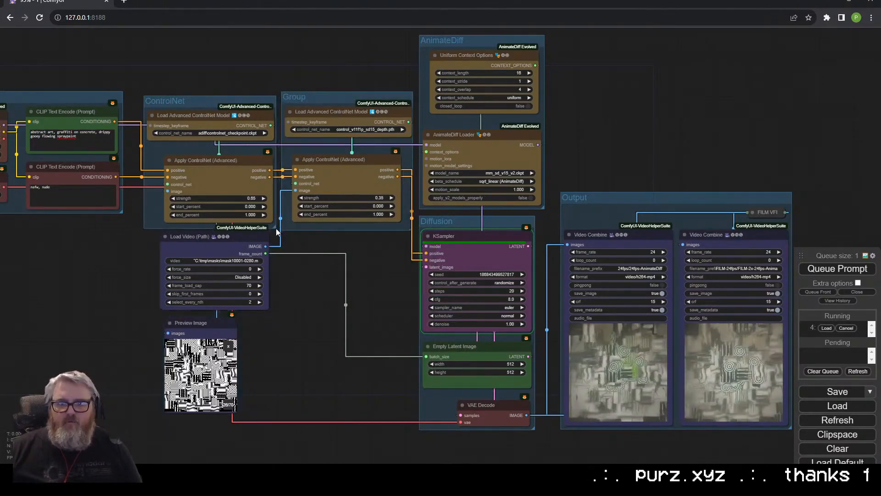
Move the Load Video (Path) and Preview Image nodes above the two ControlNet groups, side by side.
left_click_drag(285, 367, 215, 275, "ctrl")
left_click_drag(202, 322, 93, 69)
left_click_drag(144, 257, 207, 453)
left_click_drag(170, 265, 177, 180)
left_click_drag(177, 182, 295, 91)
left_click_drag(218, 93, 307, 197)
left_click_drag(368, 194, 379, 187)
left_click_drag(285, 196, 282, 190)
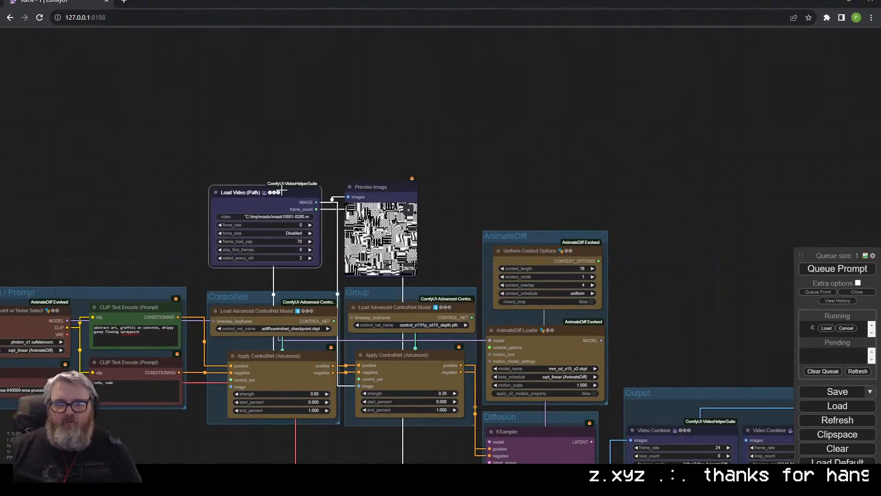
Enlarge the Preview Image node and reposition it next to Load Video (Path), above the ControlNet groups.
left_click_drag(330, 165, 334, 154)
left_click_drag(373, 176, 373, 139)
left_click_drag(420, 229, 464, 272)
left_click_drag(560, 174, 631, 102)
mouse_move(357, 106)
left_mouse_down()
mouse_move(367, 67)
mouse_move(368, 113)
left_mouse_up()
left_click_drag(417, 348, 308, 267)
scroll(309, 268, "down", 3)
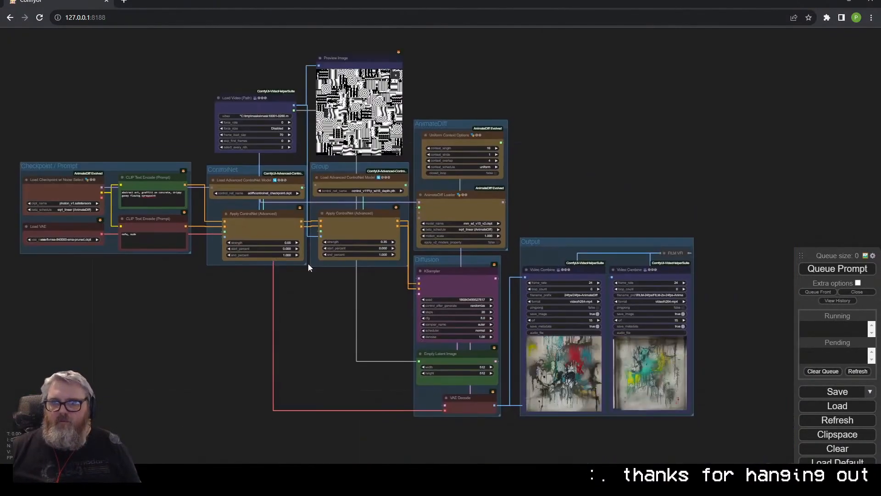
Shift the Checkpoint / Prompt group, both ControlNet groups and the video nodes down in line with the Diffusion group.
left_click_drag(345, 169, 345, 262)
left_click_drag(257, 171, 256, 259)
left_click_drag(131, 170, 144, 262)
left_click_drag(202, 179, 342, 115, "ctrl")
left_click_drag(258, 98, 260, 190)
left_click_drag(362, 51, 361, 179)
left_click_drag(349, 422, 348, 406)
Queue a generation with both ControlNets and check the output previews up close.
scroll(569, 438, "up", 9)
left_click_drag(568, 438, 410, 390)
scroll(410, 390, "down", 5)
left_click_drag(101, 333, 568, 402)
middle_click_drag(569, 321, 298, 302)
middle_click_drag(574, 173, 539, 164)
left_click(837, 269)
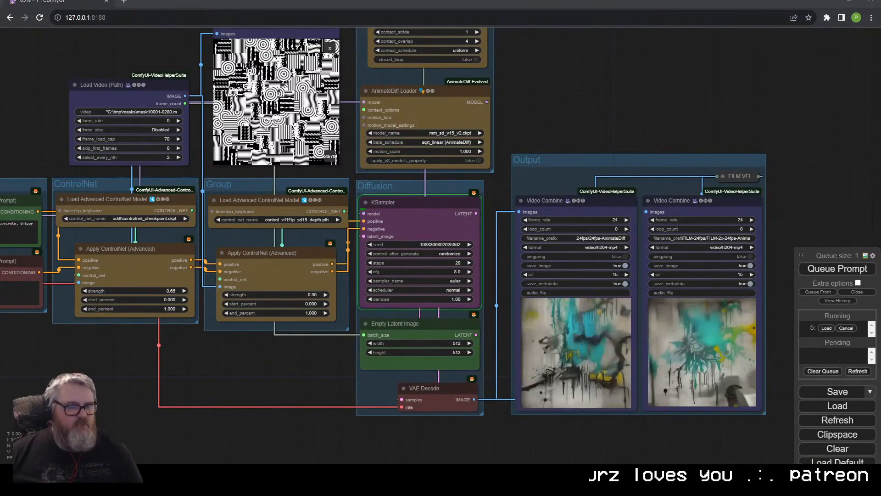
scroll(506, 427, "up", 7)
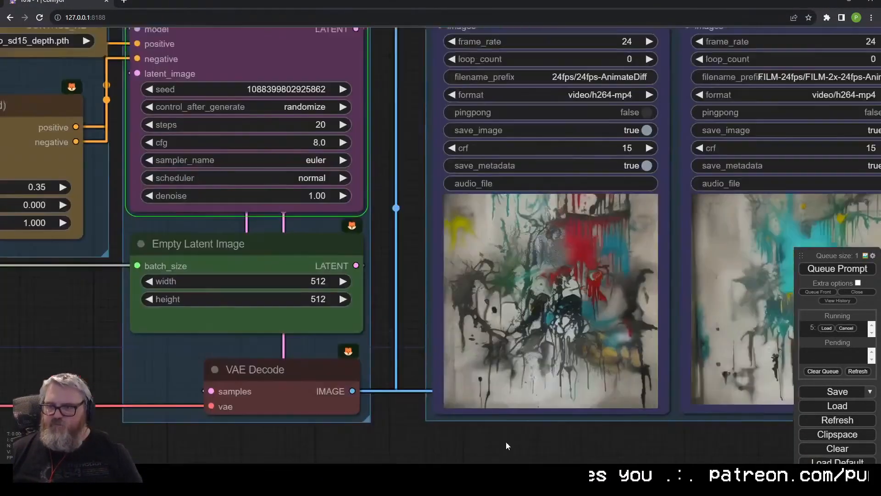
scroll(377, 419, "down", 10)
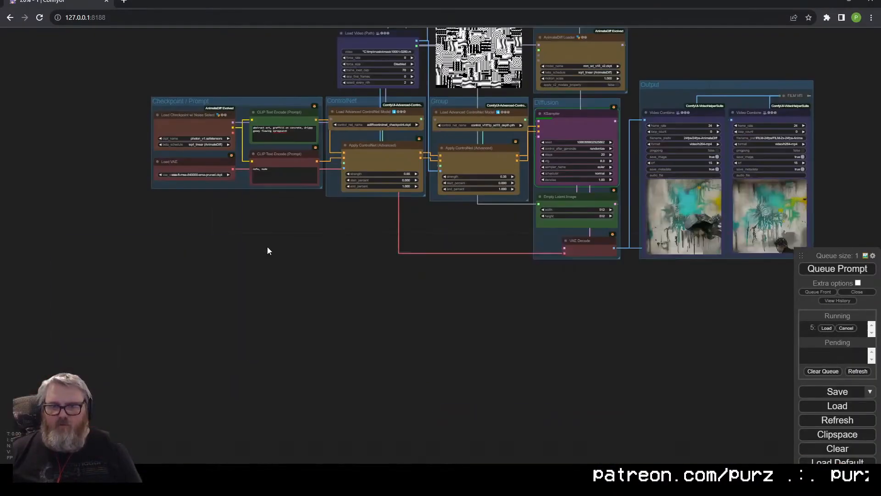
Add an Apply IPAdapter from Encoded node below the Checkpoint / Prompt group.
double_click(267, 247)
type("ipadapt")
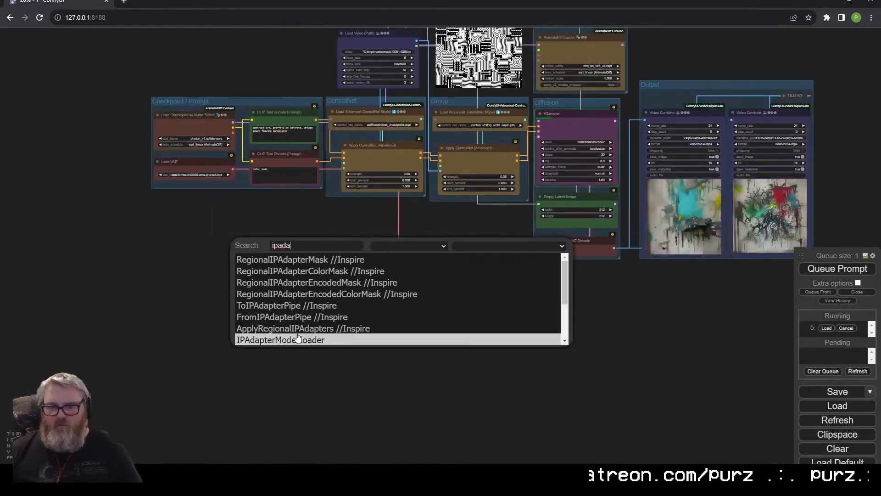
scroll(299, 337, "down", 1)
left_click(309, 319)
scroll(308, 307, "up", 12)
left_click_drag(391, 199, 510, 295)
left_click_drag(417, 179, 356, 161)
middle_click_drag(356, 161, 400, 344)
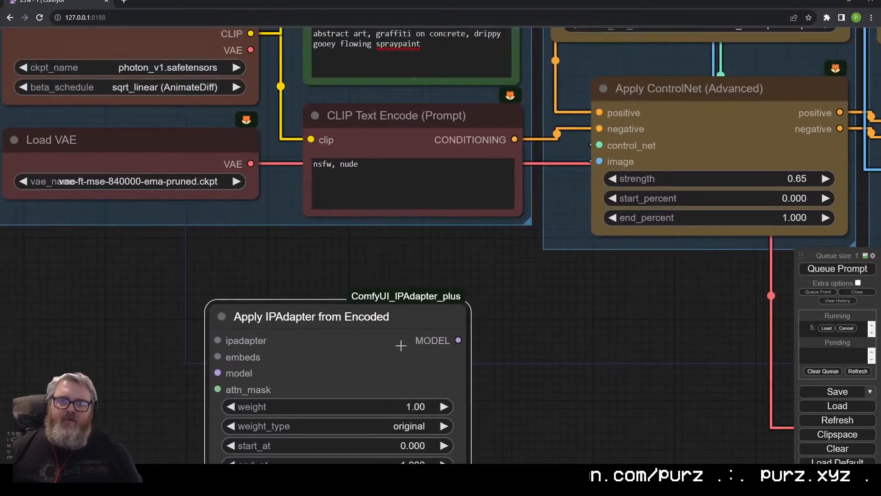
Route the checkpoint's MODEL output through Apply IPAdapter from Encoded into the AnimateDiff Loader's model input.
scroll(337, 282, "down", 3)
left_click_drag(272, 79, 270, 303)
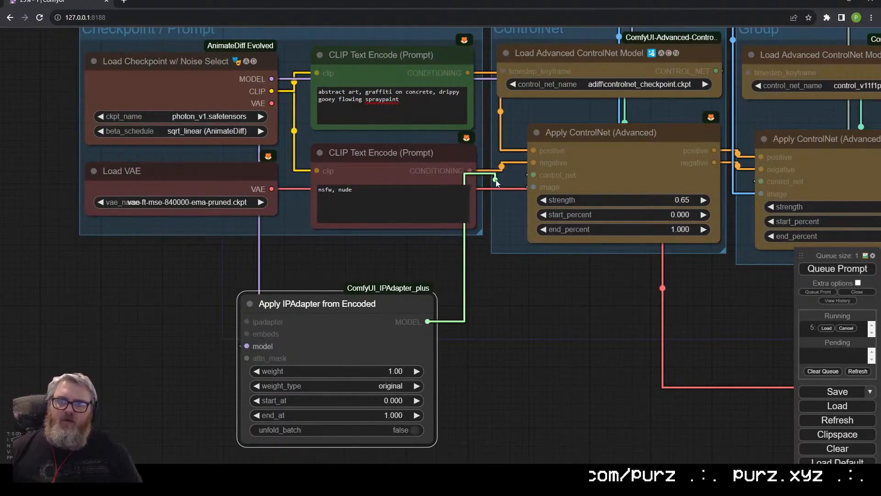
scroll(459, 344, "down", 4)
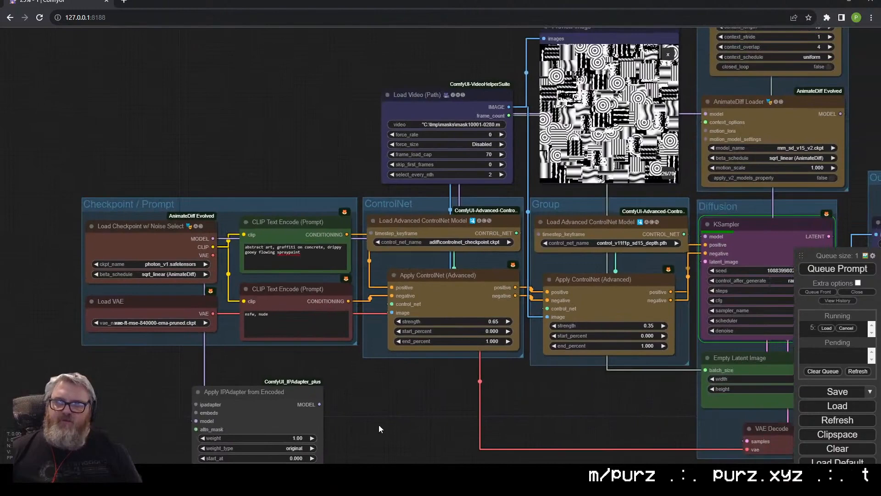
left_click_drag(320, 404, 706, 114)
Add a Load IPAdapter Model node connected to the ipadapter input and place it beside Apply IPAdapter from Encoded.
left_click_drag(286, 392, 282, 415)
left_click_drag(174, 429, 281, 228)
left_click_drag(299, 226, 234, 198)
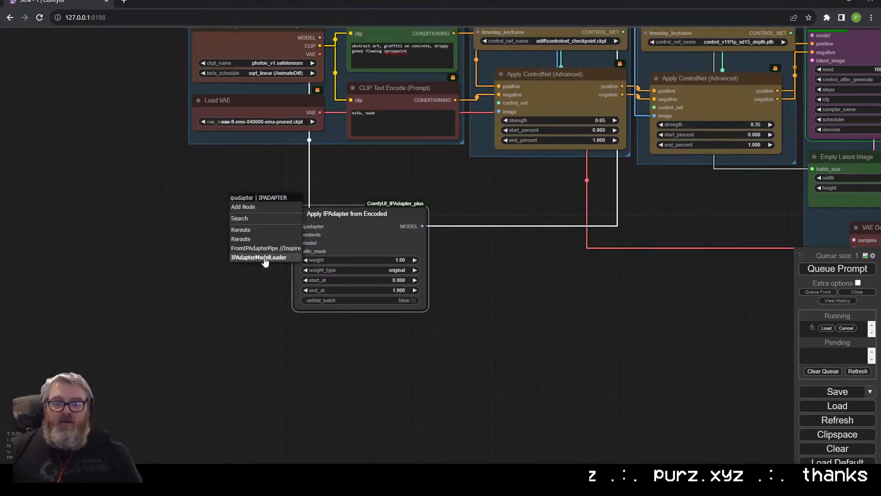
left_click(266, 259)
left_click_drag(246, 237, 233, 239)
left_click_drag(277, 202, 191, 177)
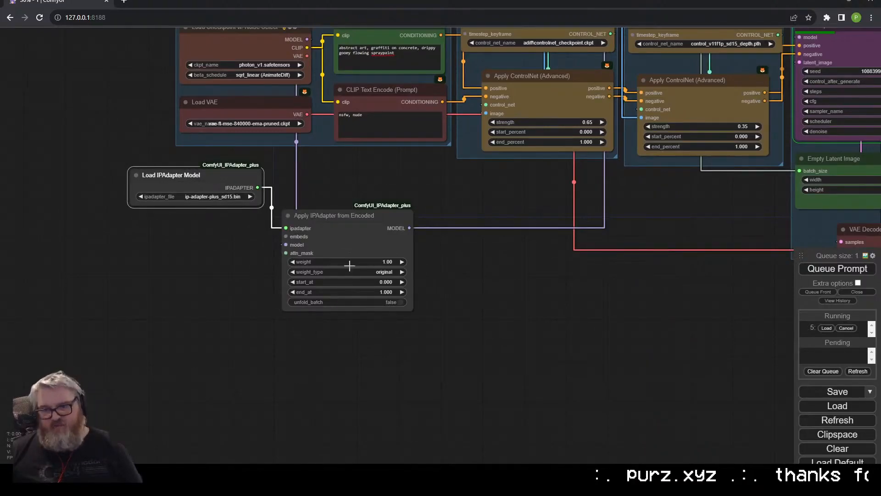
left_click_drag(286, 236, 178, 268)
left_click(248, 305)
key("Delete")
double_click(180, 269)
type("ipadap")
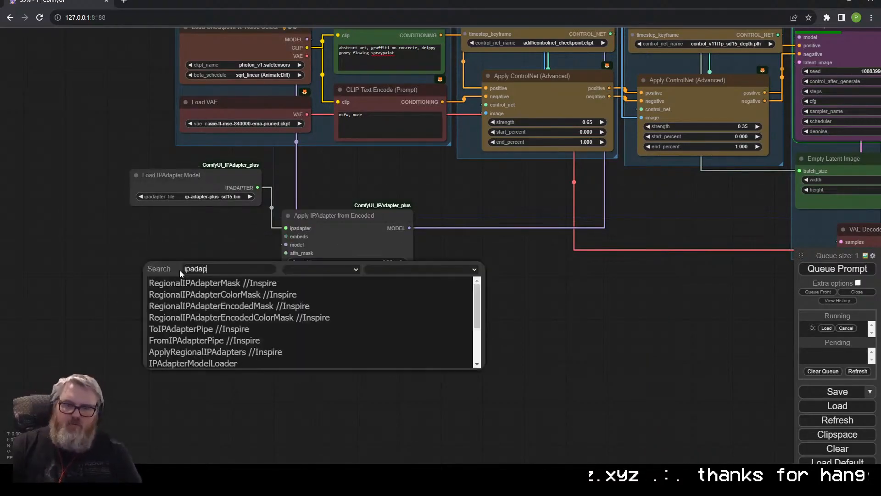
key("BackSpace")
key("BackSpace")
key("BackSpace")
key("BackSpace")
key("BackSpace")
key("BackSpace")
type("embed")
left_click(198, 294)
left_click_drag(252, 275, 150, 293)
key("Delete")
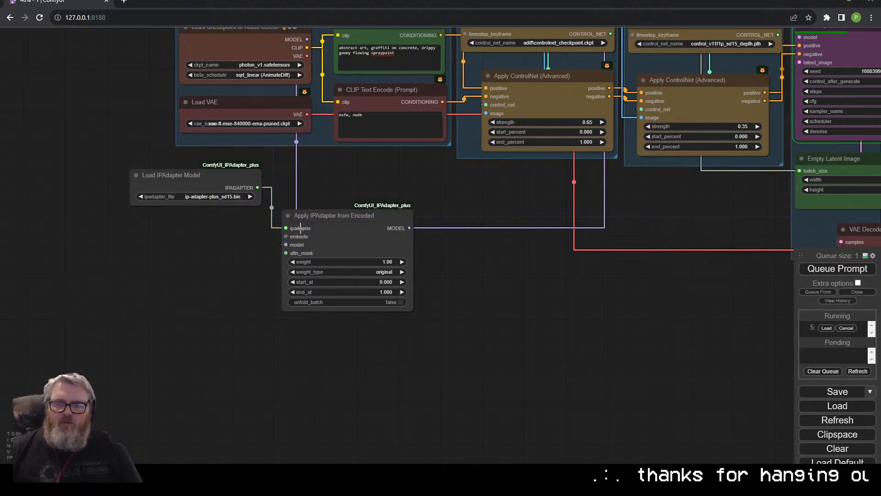
Add an Encode IPAdapter Image node feeding the embeds input and a Load CLIP Vision node feeding its clip_vision input.
left_click_drag(286, 236, 167, 265)
left_click(231, 291)
left_click(249, 300)
left_click_drag(40, 271, 162, 309)
left_click_drag(262, 295, 192, 251)
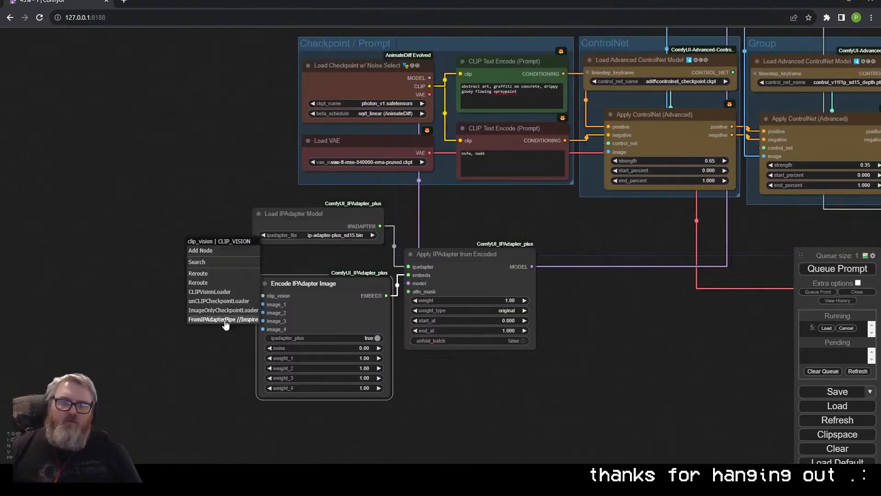
left_click(216, 291)
left_click_drag(255, 253, 139, 219)
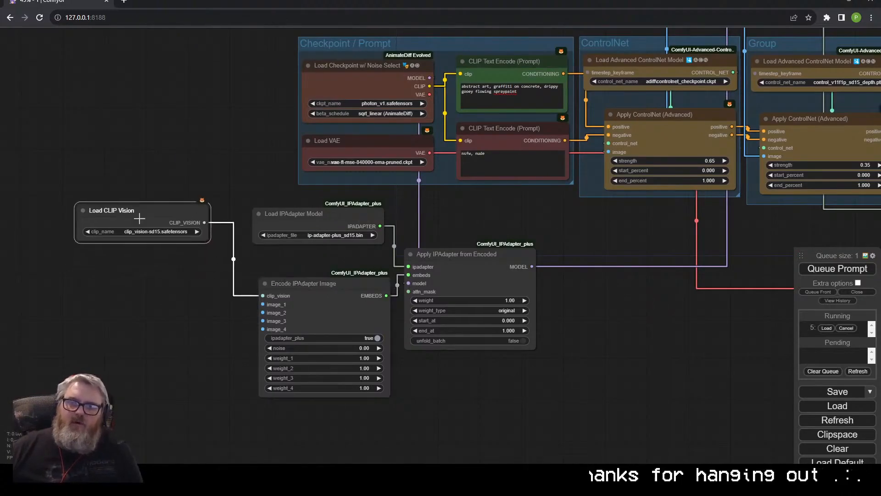
Arrange the IPAdapter nodes with the two loaders stacked ahead of Encode IPAdapter Image and Apply IPAdapter from Encoded after it.
left_click_drag(278, 219, 97, 166)
left_click_drag(107, 213, 102, 284, "shift")
left_click_drag(293, 289, 249, 289)
left_click_drag(438, 257, 395, 303)
left_click(410, 273)
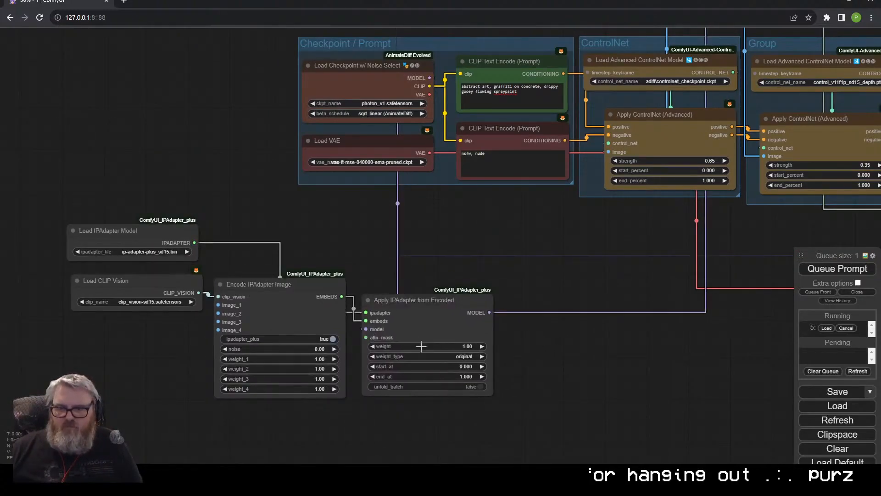
Set the weight of Apply IPAdapter from Encoded to 0.80.
left_click(443, 346)
type(".8")
key("Return")
Add a Prepare Image For Clip Vision node connected to image_1 of Encode IPAdapter Image and place it below Load CLIP Vision.
left_click_drag(179, 347, 307, 324)
left_click_drag(345, 282, 287, 326)
left_click(307, 341)
type("p")
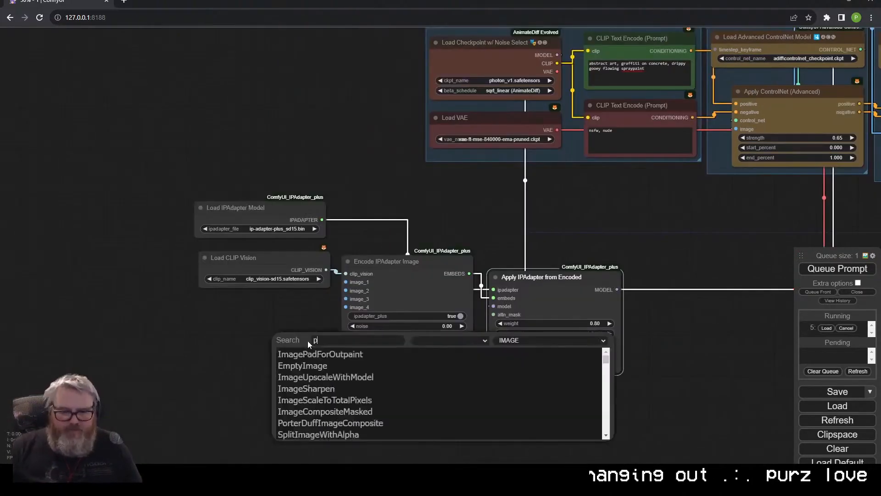
type("repima")
left_click(321, 355)
left_click_drag(373, 331, 248, 336)
middle_click_drag(249, 334, 260, 144)
Paste three copies of the Prepare Image For Clip Vision node and stack them beneath the original.
key("ctrl+c")
key("ctrl+v")
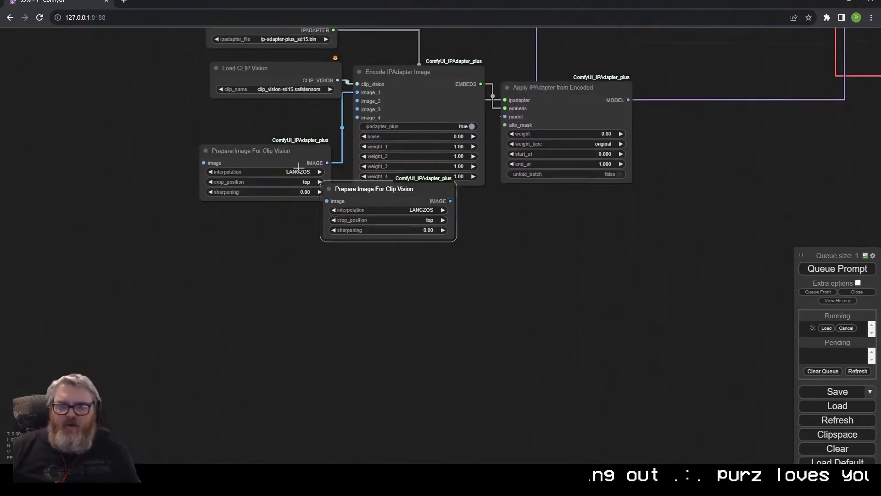
left_click_drag(380, 222, 256, 251)
key("ctrl+v")
left_click_drag(317, 258, 257, 293)
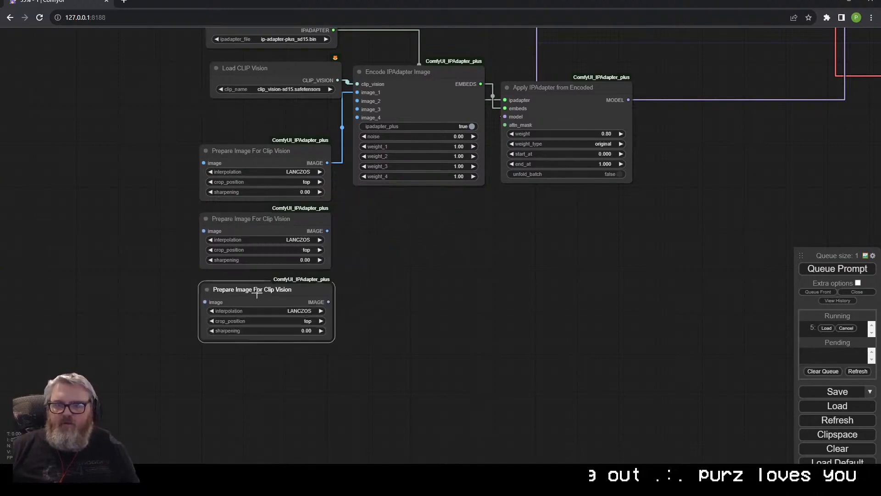
key("ctrl+v")
left_click_drag(314, 292, 259, 362)
Set the crop positions of the four Prepare Image For Clip Vision nodes to center, bottom, left and right, in stacking order.
left_click(308, 250)
left_click(330, 263)
left_click(309, 391)
left_click(321, 421)
left_click(302, 181)
left_click(306, 187)
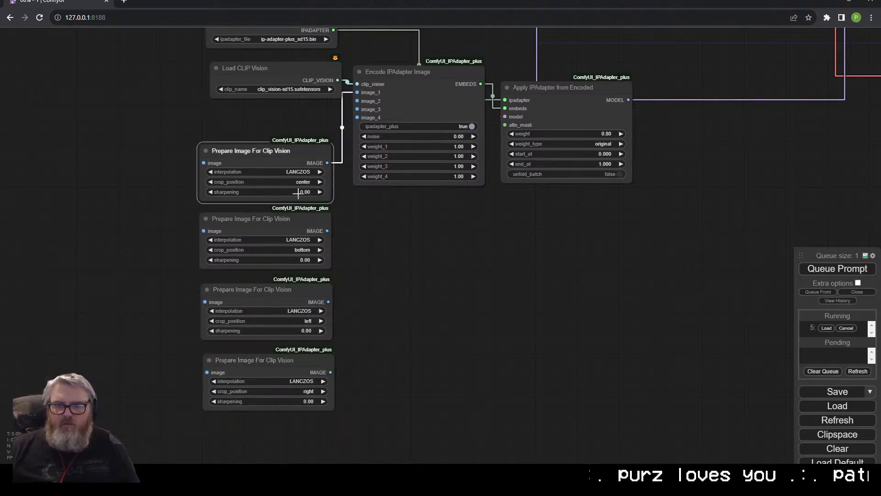
Set the sharpening of all four Prepare Image For Clip Vision nodes to 0.15.
left_click(311, 192)
type(".15")
key("Return")
left_click(305, 260)
type(".15")
key("Return")
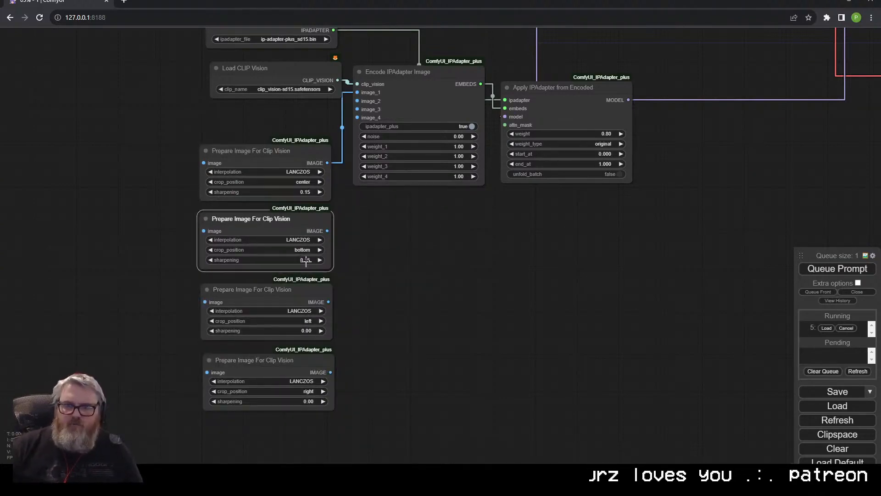
left_click(309, 330)
type(".15")
key("Return")
type(".15")
key("Return")
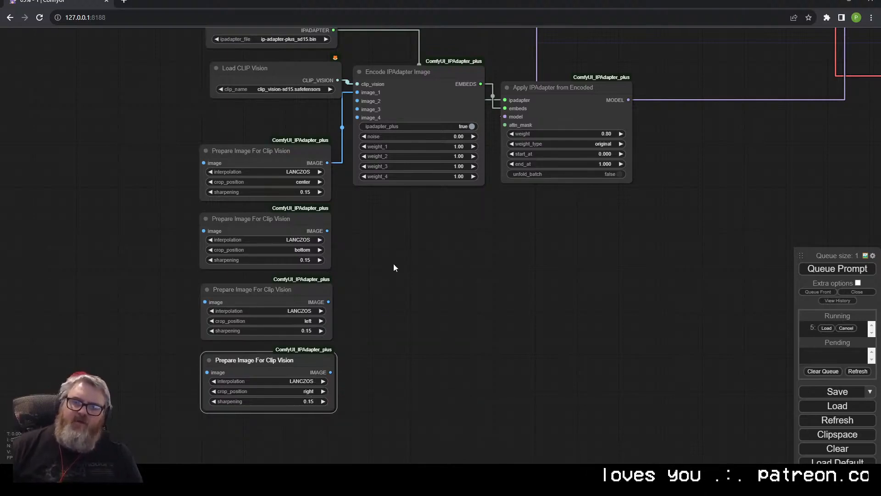
Connect the three copied Prepare Image For Clip Vision nodes to image_2, image_3 and image_4 of Encode IPAdapter Image.
left_click_drag(394, 265, 374, 299)
left_click_drag(307, 268, 338, 139)
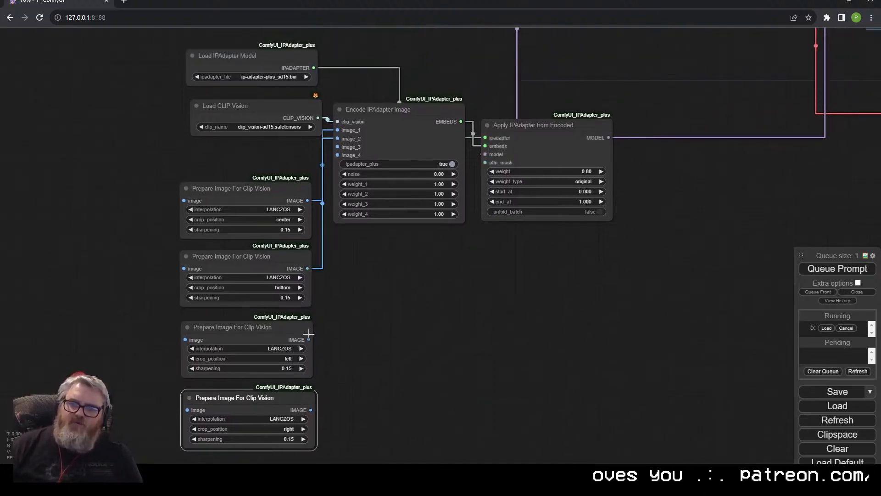
left_click_drag(309, 340, 338, 147)
left_click_drag(311, 410, 337, 155)
Set weight_1 through weight_4 of Encode IPAdapter Image to 0.15.
left_click(435, 185)
type("0.15")
key("Return")
left_click(434, 194)
type("1")
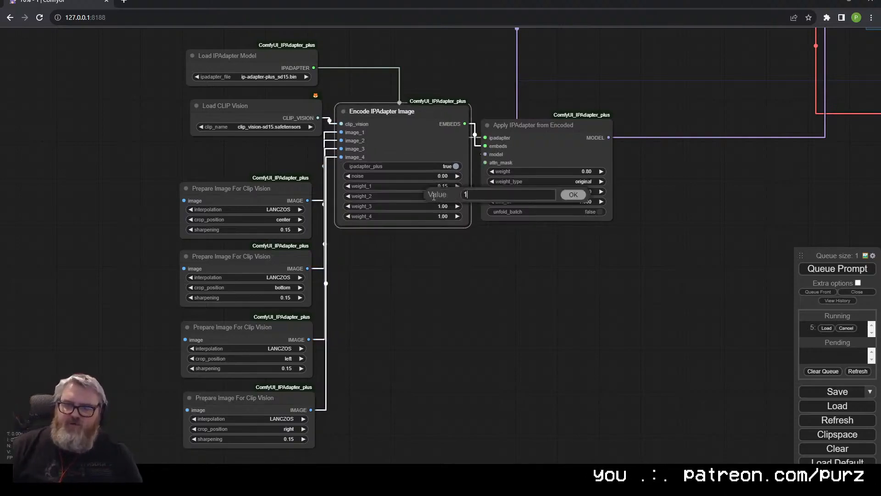
type(".15")
key("Return")
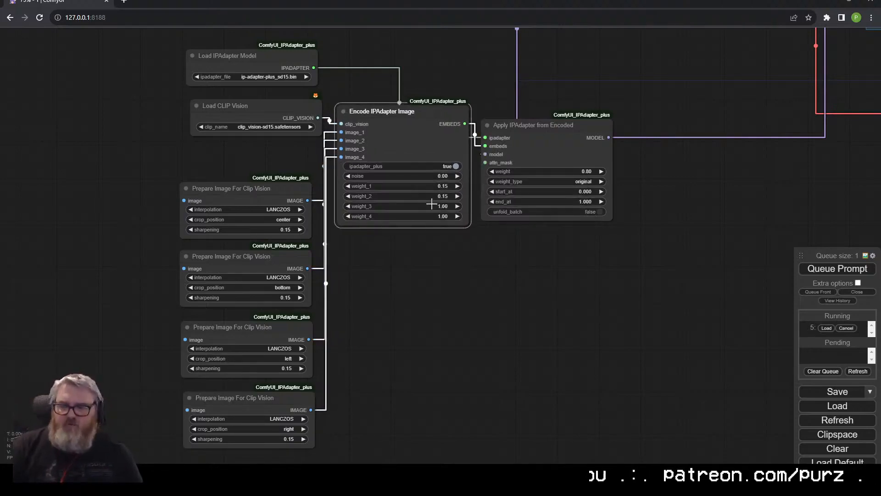
left_click(438, 216)
type("1")
type(".15")
key("Return")
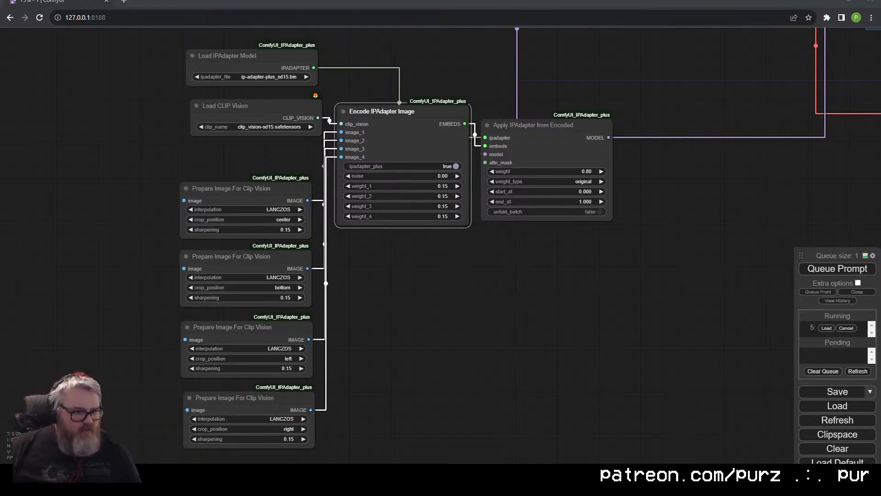
Change the crop positions of the second, third and fourth Prepare Image For Clip Vision nodes to left, right and pad.
left_click(288, 430)
left_click(293, 456)
left_click(288, 288)
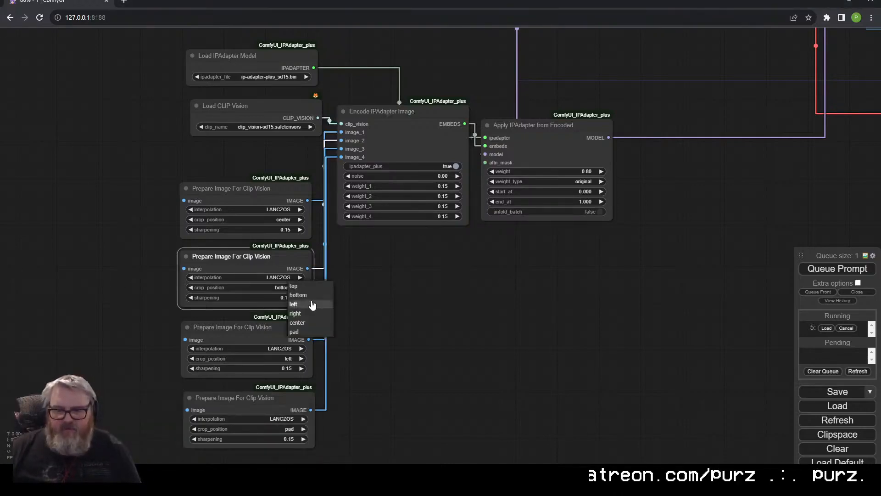
left_click(309, 305)
left_click(289, 359)
left_click(303, 386)
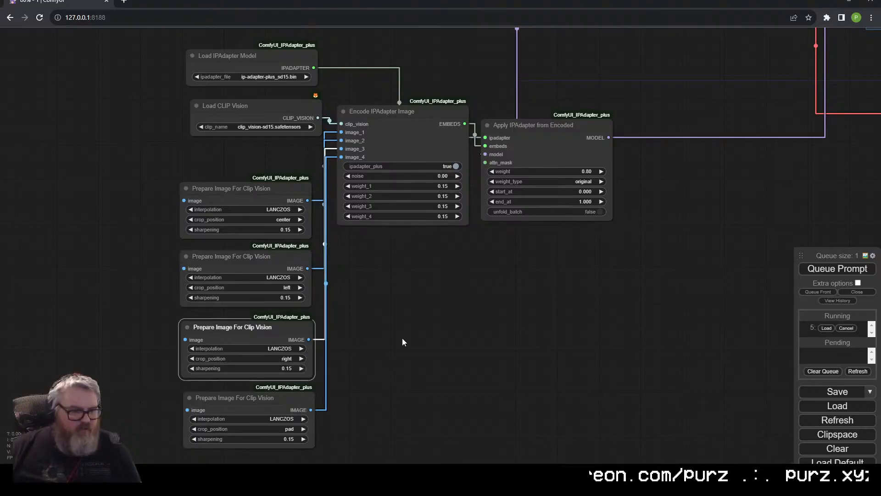
Set weight_1 through weight_4 of Encode IPAdapter Image to 1.00.
left_click_drag(412, 315, 279, 342)
left_click(301, 203)
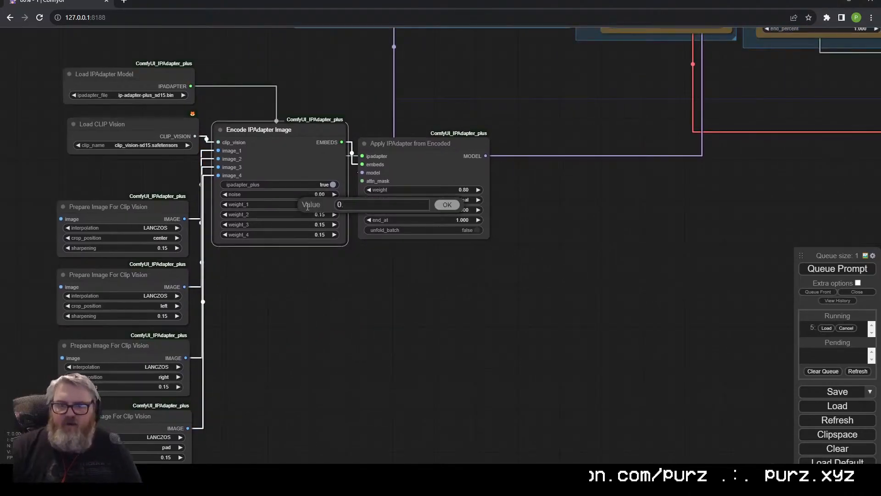
type("1")
key("Return")
left_click(303, 214)
type("1")
key("Return")
left_click(300, 224)
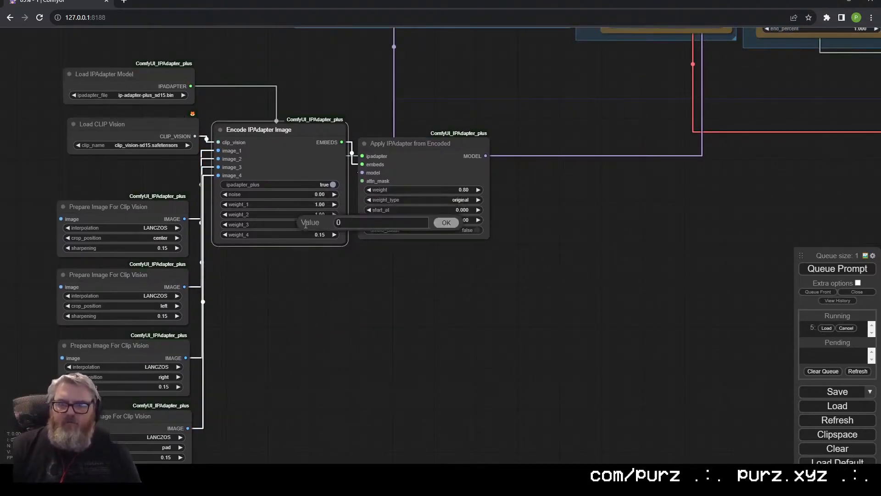
type("1")
key("Return")
left_click(300, 234)
type("1")
Move all four Prepare Image For Clip Vision nodes together up under the Load CLIP Vision node.
left_click_drag(235, 265, 356, 208)
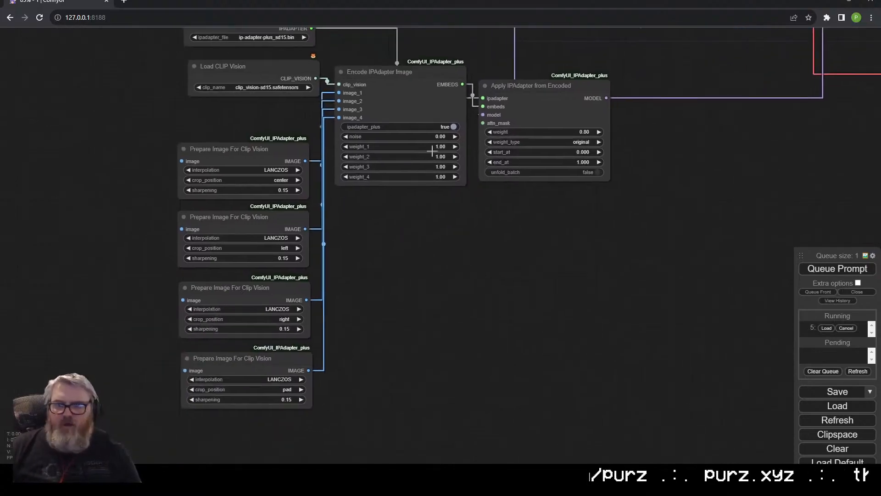
left_click_drag(246, 125, 301, 380, "ctrl")
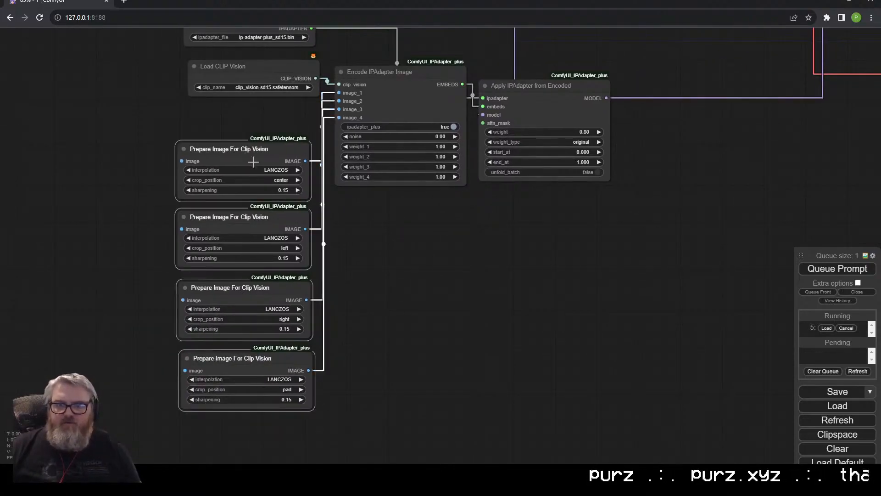
left_click_drag(254, 153, 262, 122)
Add a Load Image node, connect its image output to all four Prepare Image For Clip Vision nodes, and place it beside them.
left_click_drag(171, 132, 239, 227)
left_click(248, 176)
left_click(328, 309)
left_click_drag(324, 235, 344, 260)
left_click_drag(271, 105, 351, 295)
left_click_drag(404, 362, 401, 360)
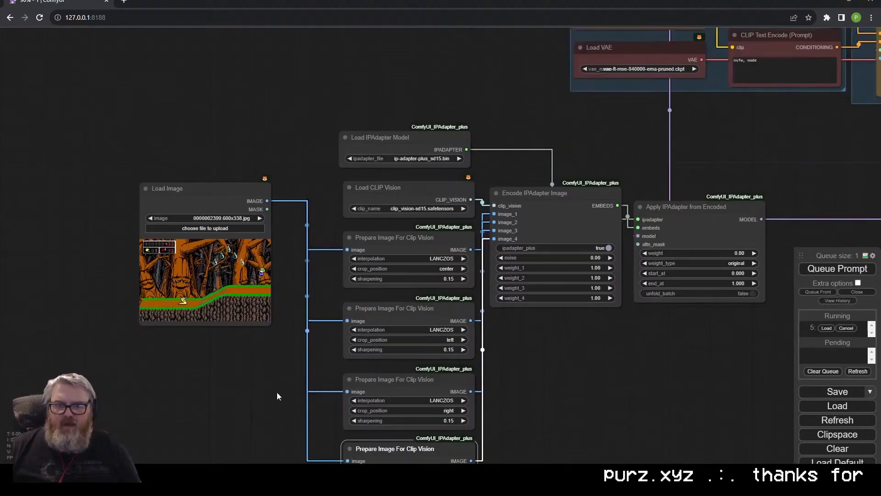
left_click_drag(225, 220, 262, 208)
Browse the stored images in the Load Image node and the Downloads folder for a reference picture.
left_click(262, 207)
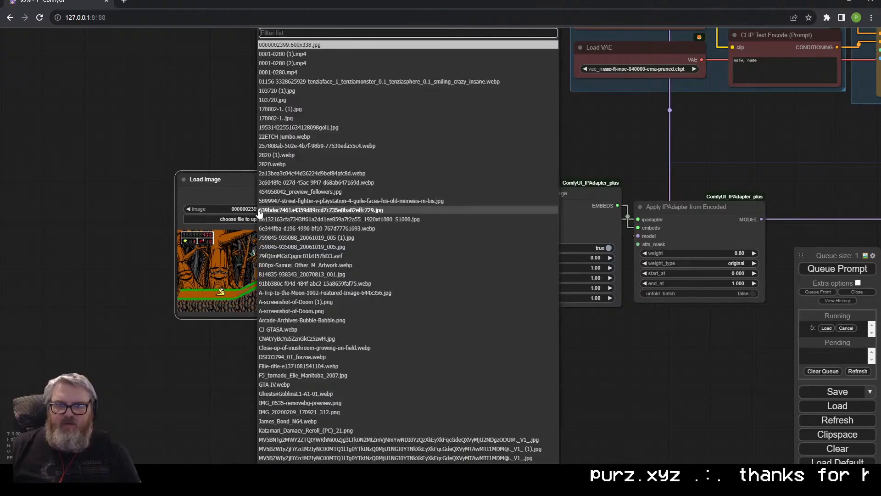
left_click(274, 59)
left_click(298, 209)
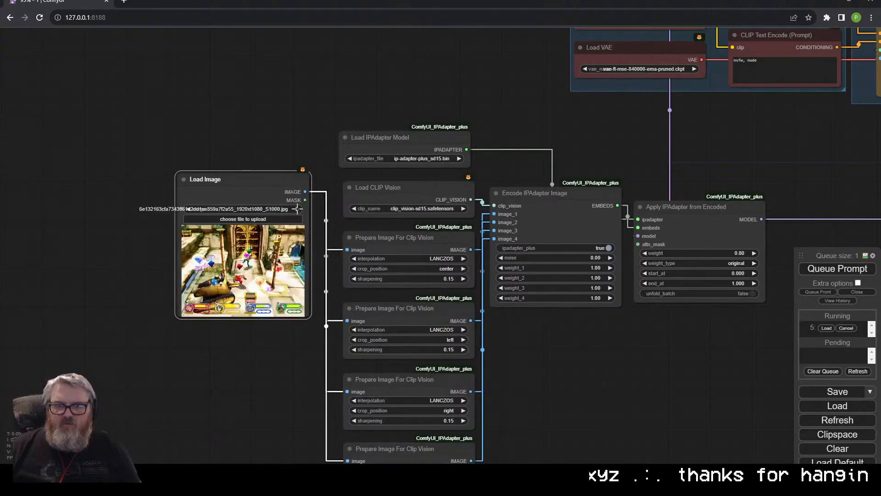
left_click(297, 209)
left_click(298, 209)
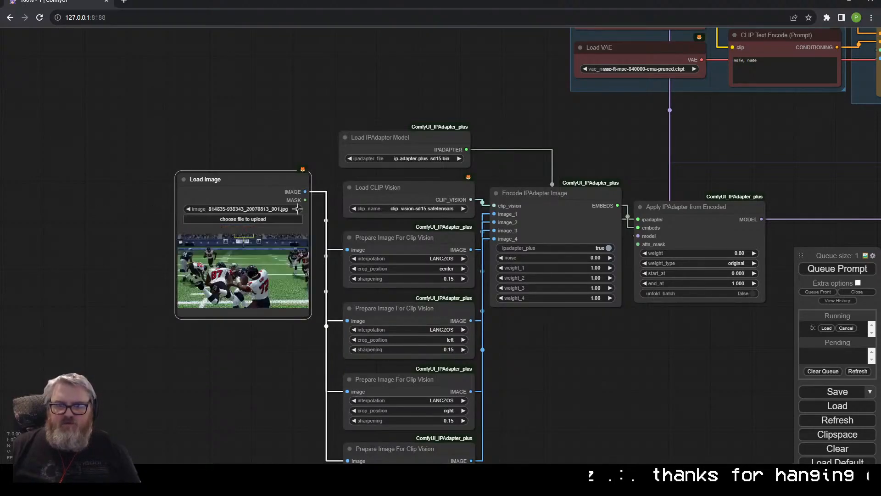
left_click(298, 209)
left_click(297, 209)
left_click(297, 209)
left_click(298, 209)
left_click(268, 219)
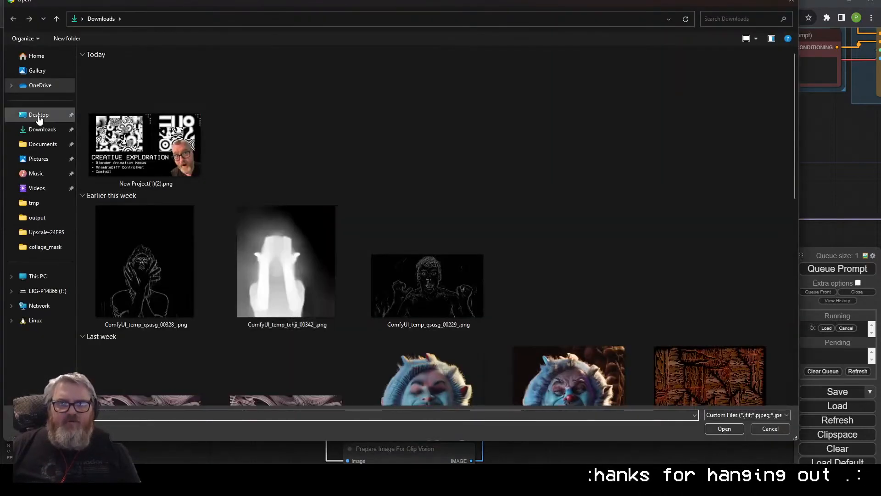
left_click(771, 428)
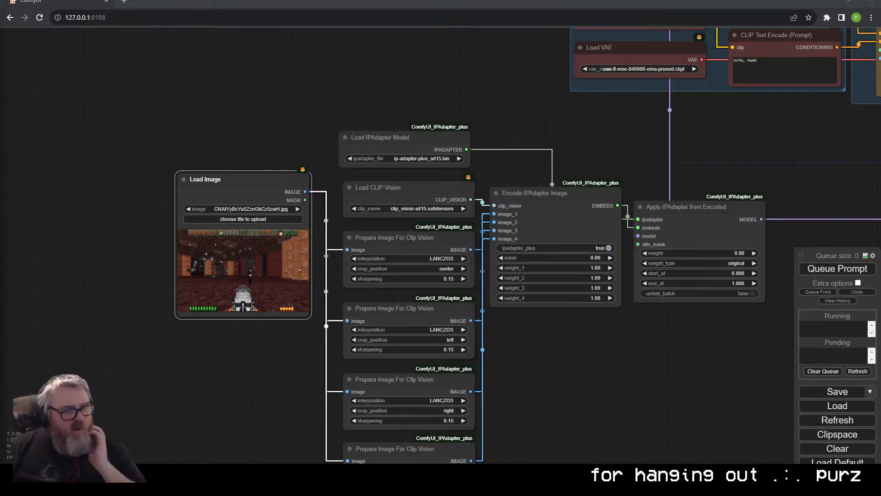
Load jeff2 (3).webp into the Load Image node and align the node with Load IPAdapter Model.
left_click_drag(0, 254, 232, 252)
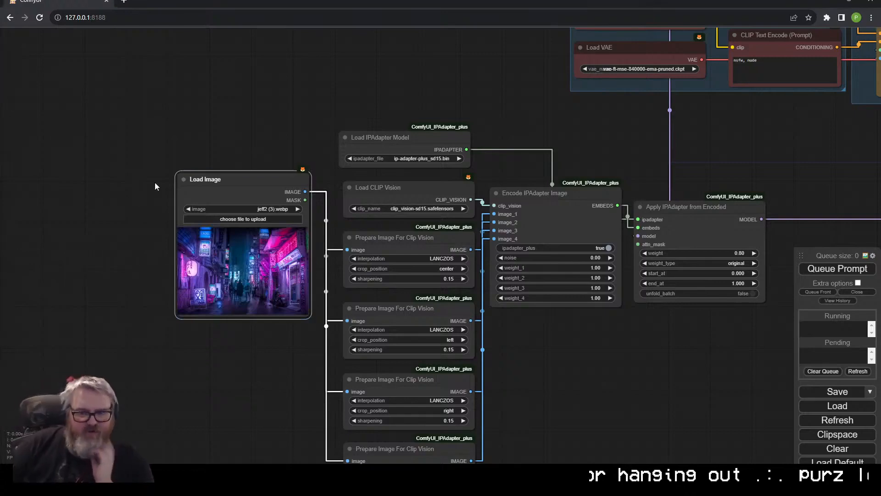
left_click_drag(241, 101, 168, 121)
left_click_drag(241, 150, 169, 92)
left_click_drag(89, 139, 97, 104)
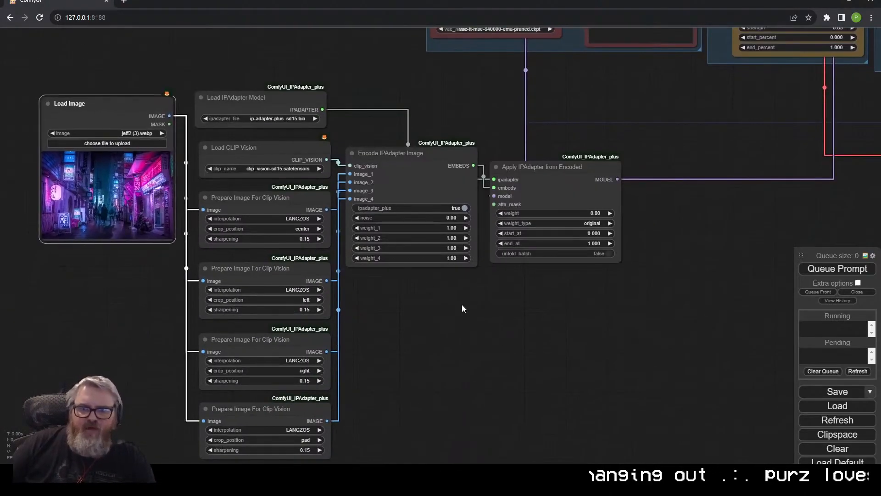
Collapse the four Prepare Image For Clip Vision nodes.
left_click_drag(462, 304, 518, 334)
scroll(555, 249, "up", 1)
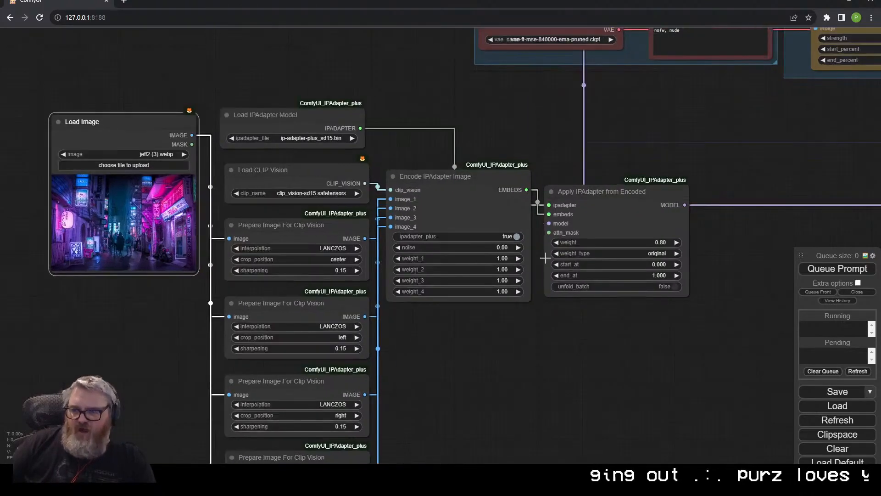
scroll(456, 363, "down", 2)
left_click_drag(456, 364, 474, 296)
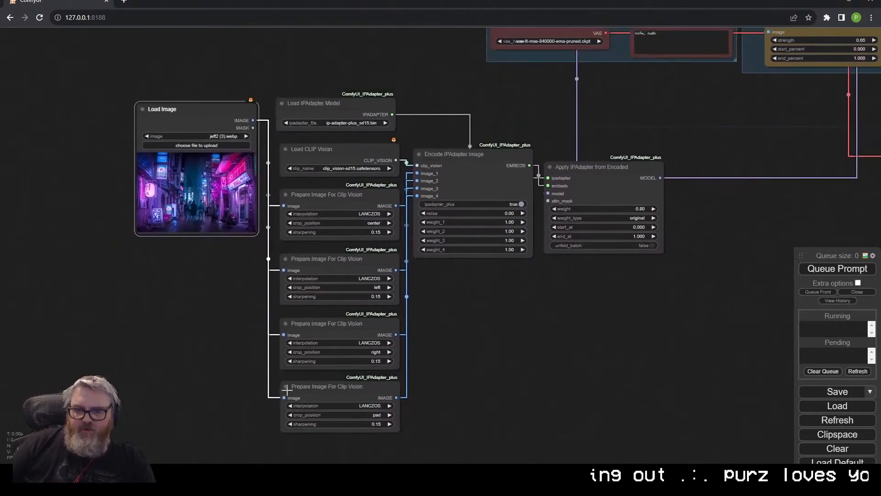
left_click(284, 387)
left_click(286, 323)
left_click(285, 259)
left_click(286, 195)
Stack the collapsed Prepare Image nodes closely between Load Image and Encode IPAdapter Image, with the two model loaders raised above them.
left_click_drag(370, 233, 372, 221)
left_click_drag(338, 386, 368, 243)
left_click_drag(222, 110, 227, 150)
left_click_drag(342, 103, 346, 72)
left_click_drag(348, 147, 348, 109)
left_click_drag(293, 177, 390, 257, "ctrl")
left_click_drag(371, 191, 375, 173)
left_click_drag(361, 189, 345, 209)
left_click_drag(345, 224, 348, 226)
left_click_drag(230, 154, 230, 179)
Reposition Encode IPAdapter Image and Apply IPAdapter from Encoded side by side next to the collapsed nodes.
left_click_drag(486, 284, 326, 300)
left_click_drag(320, 176, 333, 184)
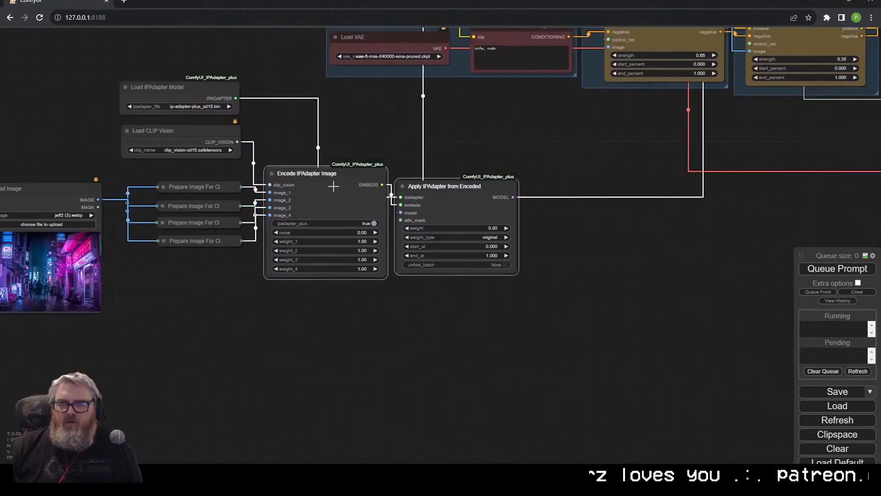
left_click_drag(448, 186, 456, 187)
left_click_drag(442, 298, 442, 291)
mouse_move(446, 195)
left_mouse_down()
mouse_move(311, 83)
mouse_move(451, 206)
mouse_move(437, 192)
left_mouse_up()
left_click_drag(340, 291, 441, 349)
scroll(463, 347, "down", 1)
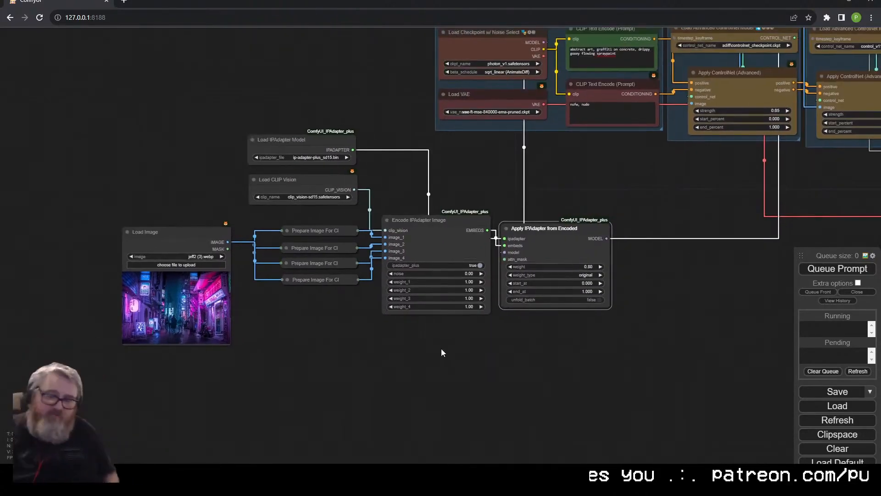
scroll(412, 391, "up", 3)
left_click_drag(383, 387, 414, 431)
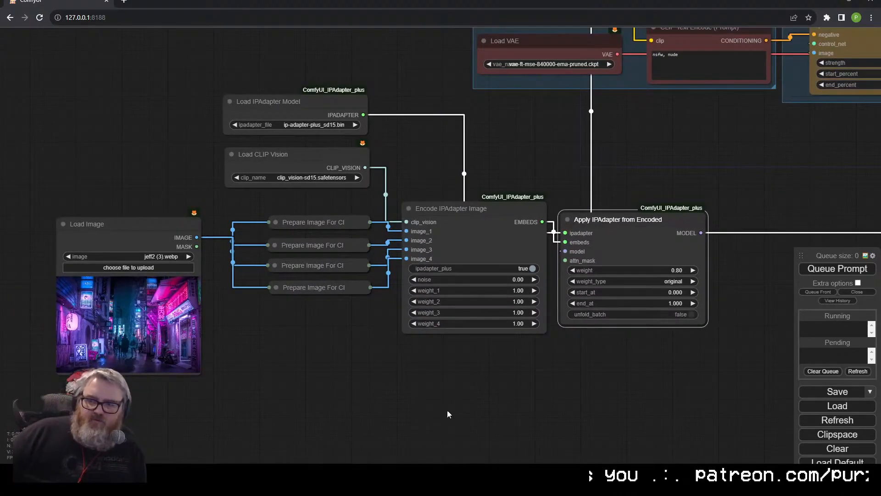
left_click_drag(488, 380, 519, 406)
scroll(488, 401, "up", 1)
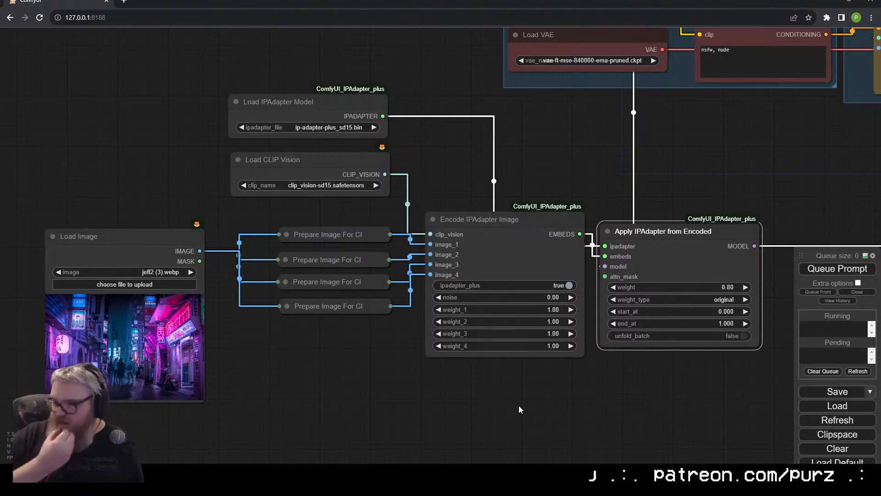
Replace the positive prompt with "neo tokyo, alley, neon signs, reflective puddles, purple lights, cyberpunk".
scroll(723, 148, "down", 4)
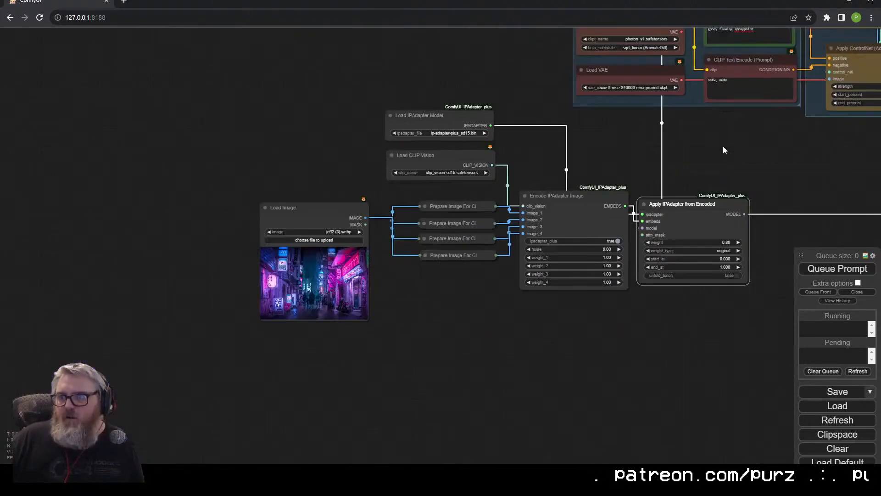
left_click_drag(743, 144, 415, 286)
scroll(445, 288, "up", 5)
left_click(395, 107)
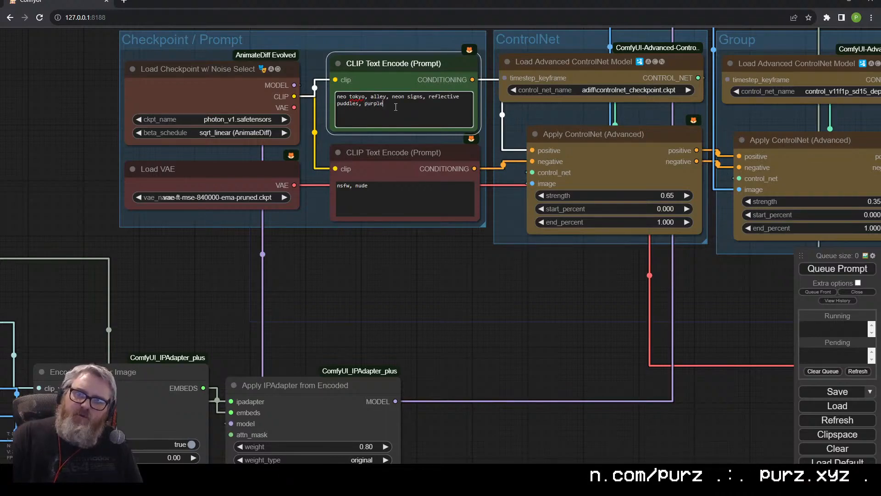
left_click_drag(544, 277, 342, 306)
left_click(238, 135)
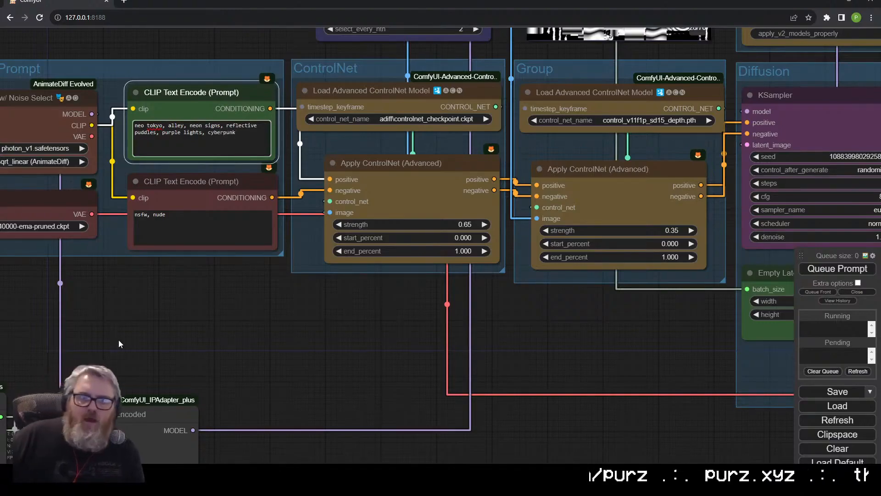
Examine the IPAdapter chain and the two previous graffiti output videos, and queue a new render.
left_click_drag(120, 344, 736, 205)
scroll(102, 374, "up", 5)
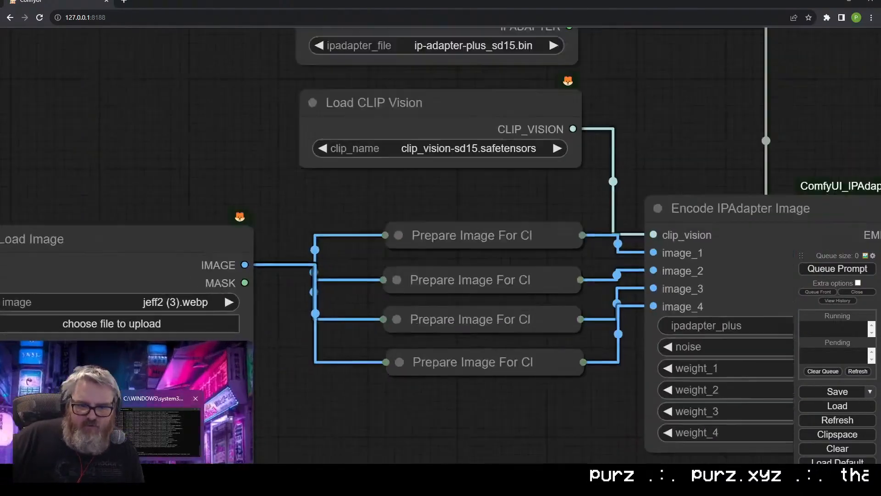
scroll(161, 387, "down", 4)
left_click_drag(730, 270, 313, 317)
left_click_drag(640, 239, 172, 329)
left_click_drag(526, 282, 274, 296)
scroll(274, 296, "down", 4)
scroll(579, 394, "up", 10)
left_click_drag(578, 393, 383, 458)
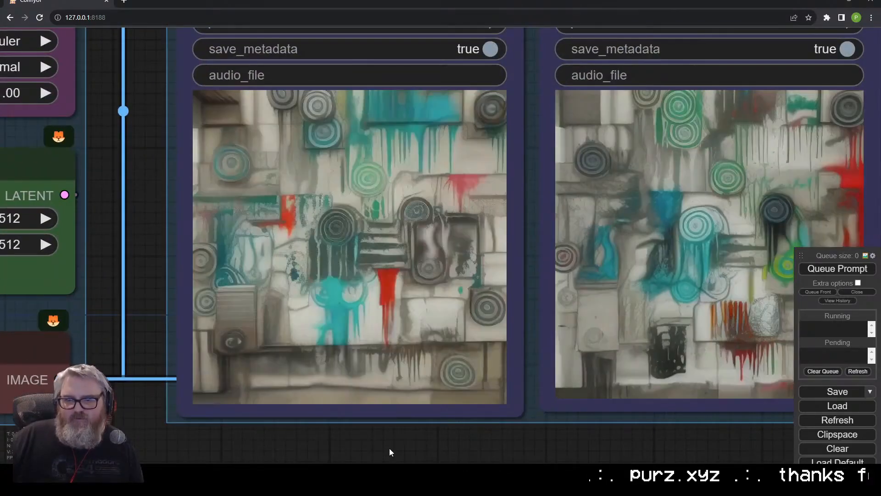
scroll(389, 449, "down", 7)
left_click(837, 269)
Rearrange the IPAdapter nodes compactly, with Load IPAdapter Model above Encode, Apply IPAdapter below it, and Load Image under the Prepare Image nodes.
scroll(670, 279, "down", 8)
left_click_drag(254, 390, 473, 357)
scroll(297, 290, "up", 4)
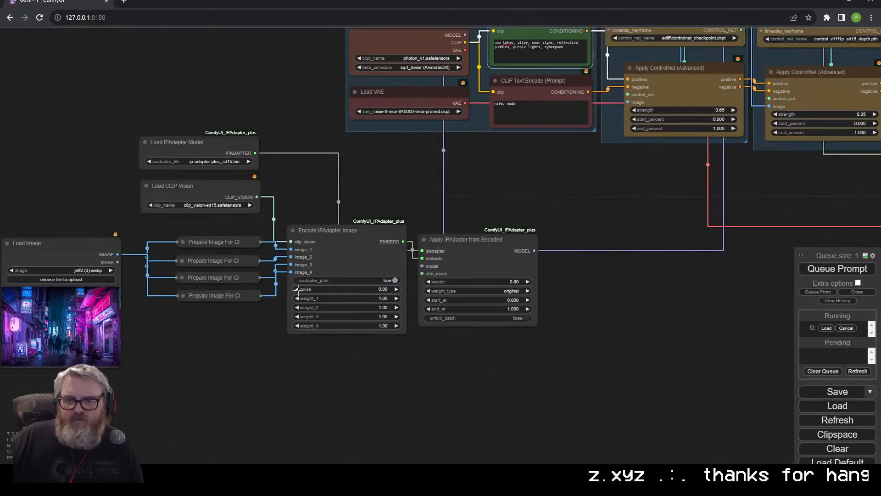
left_click_drag(250, 145, 371, 187)
left_click_drag(188, 215, 184, 197, "ctrl")
left_click_drag(186, 200, 198, 188, "shift")
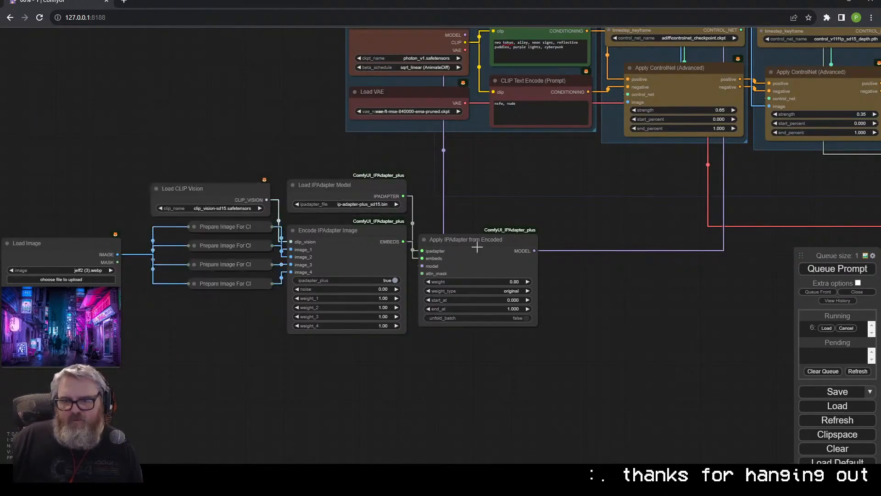
left_click_drag(475, 247, 346, 357)
left_click_drag(79, 262, 232, 329)
Enclose the IPAdapter nodes in a group titled IPAdapter and place it below the Checkpoint / Prompt group.
left_click_drag(433, 447, 107, 162, "ctrl")
right_click(144, 164)
left_click(179, 201)
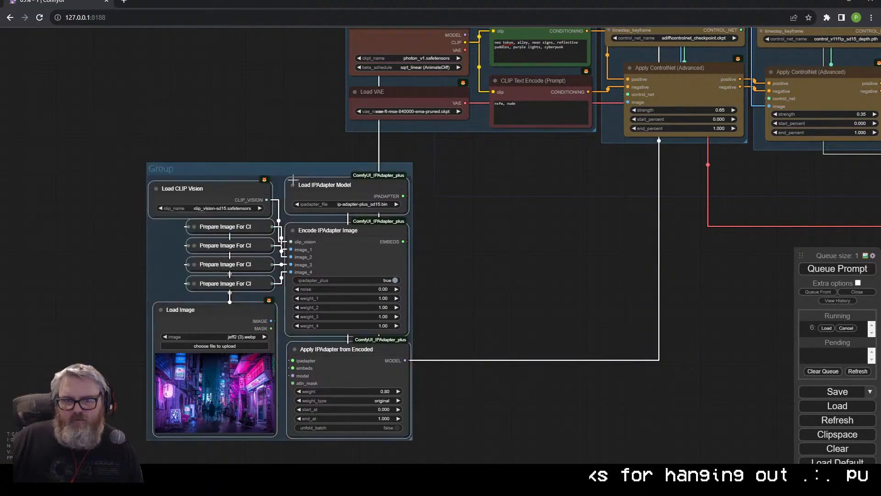
left_click_drag(299, 177, 481, 151)
scroll(615, 225, "down", 4)
left_click_drag(615, 225, 371, 245)
left_click_drag(286, 187, 298, 196)
Tighten the two Apply ControlNet (Advanced) nodes and their group frames, and nudge the IPAdapter group into alignment.
left_click_drag(398, 134, 398, 129)
left_click_drag(444, 184, 445, 181)
left_click_drag(509, 138, 515, 132)
left_click_drag(547, 188, 548, 179)
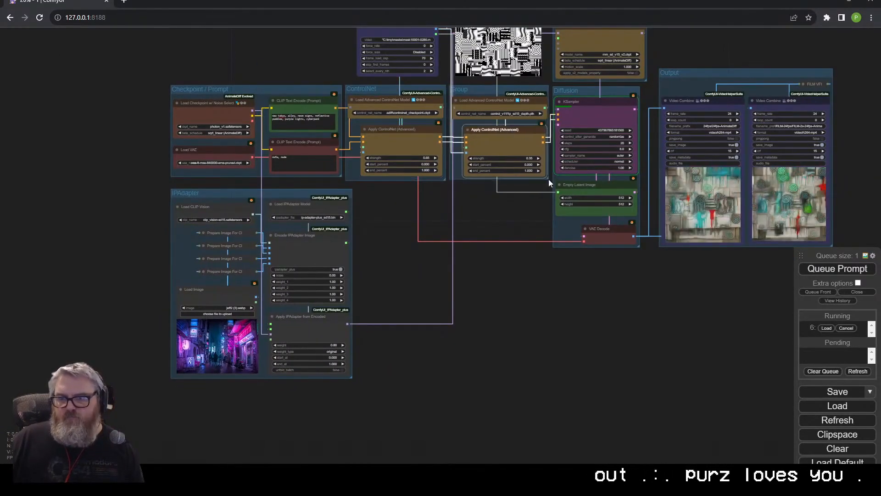
left_click(404, 202)
left_click_drag(287, 196, 284, 194)
Switch to the ComfyUI command window, split its tab, run nvitop in the new pane, and move the window toward the screen centre.
scroll(350, 317, "up", 6)
left_click_drag(383, 223, 527, 166)
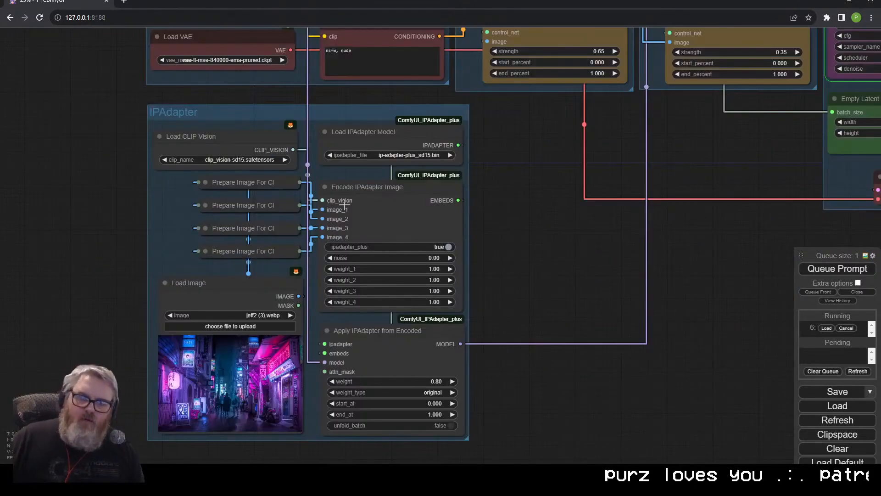
left_click(232, 475)
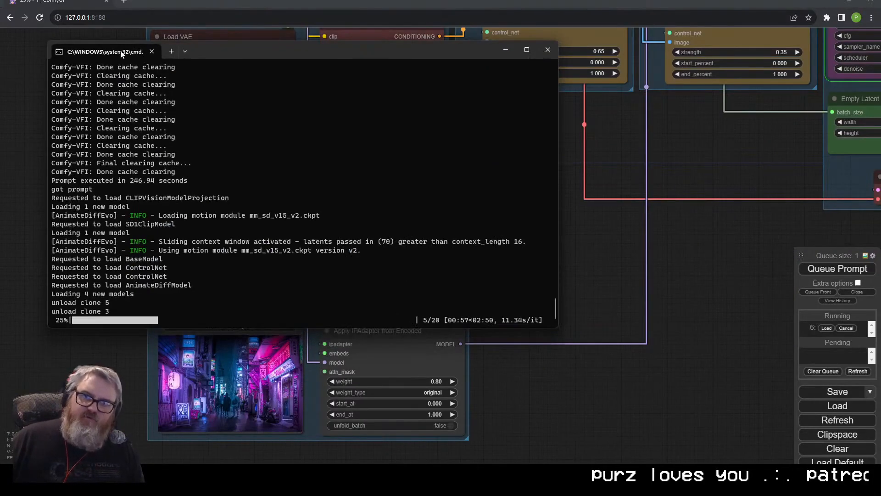
right_click(123, 54)
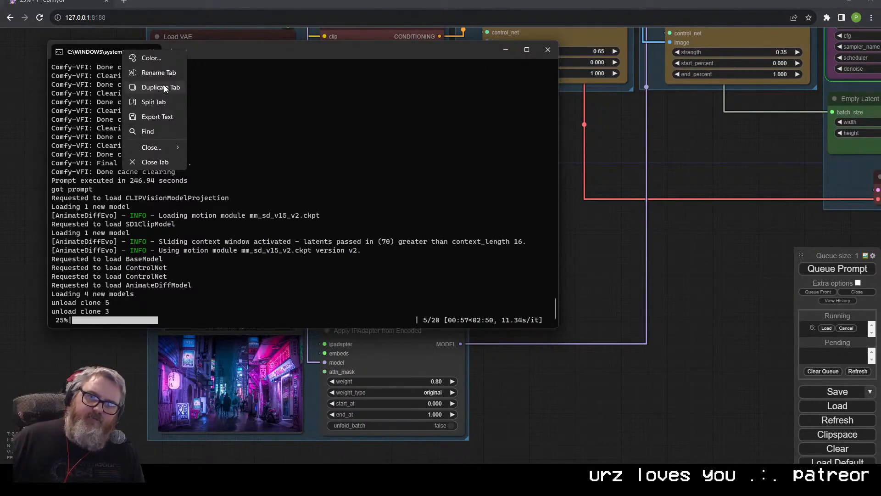
left_click(155, 102)
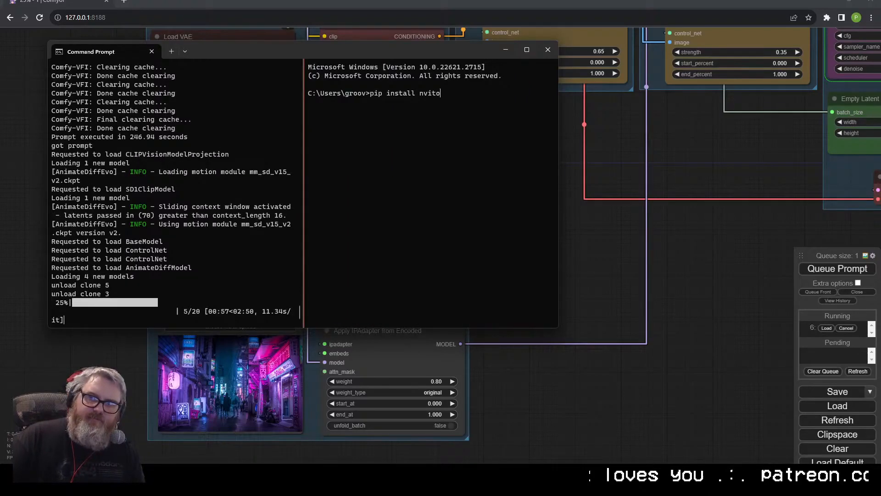
key("Escape")
type("nvi")
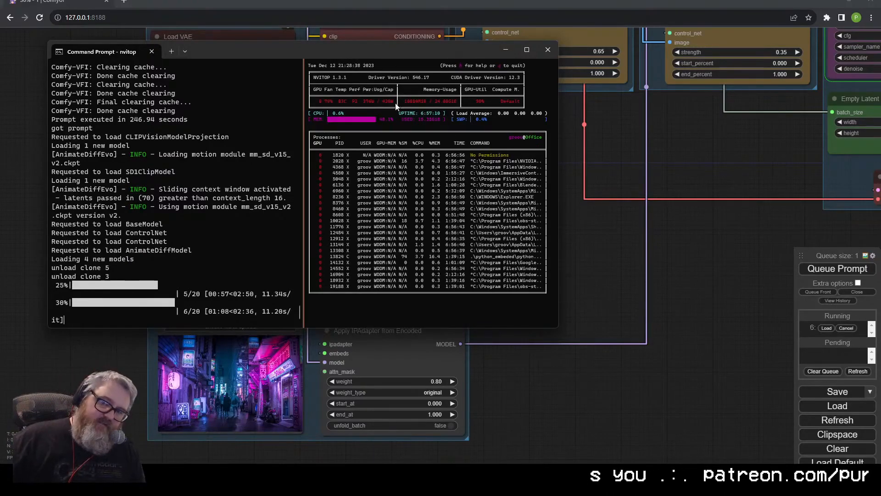
left_click_drag(392, 49, 506, 143)
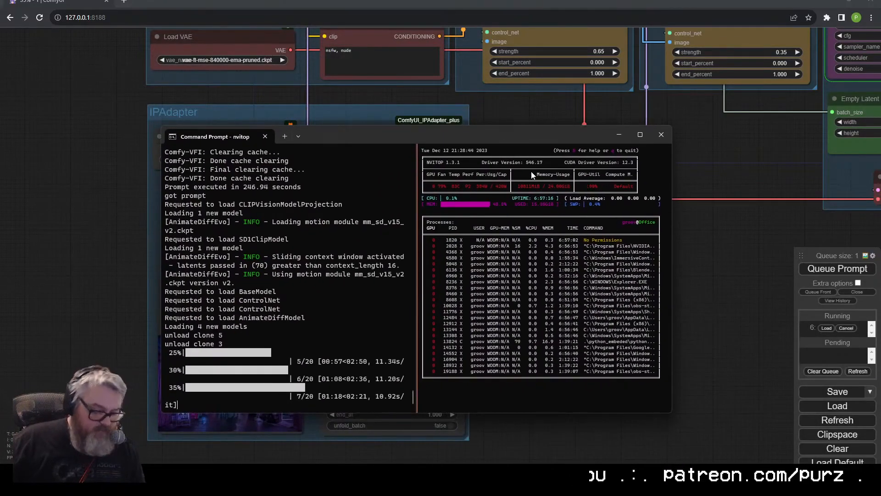
Switch back to ComfyUI and view the whole node graph while the render runs.
left_click(717, 243)
scroll(634, 239, "down", 8)
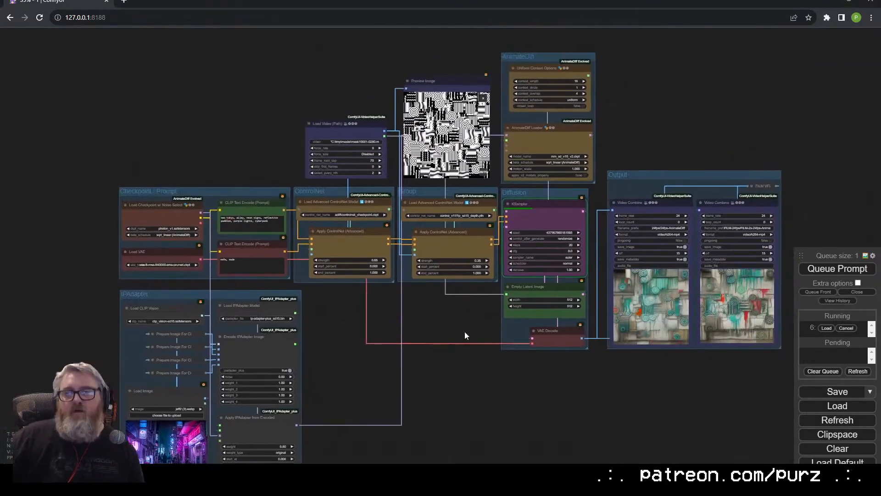
left_click_drag(464, 332, 429, 346)
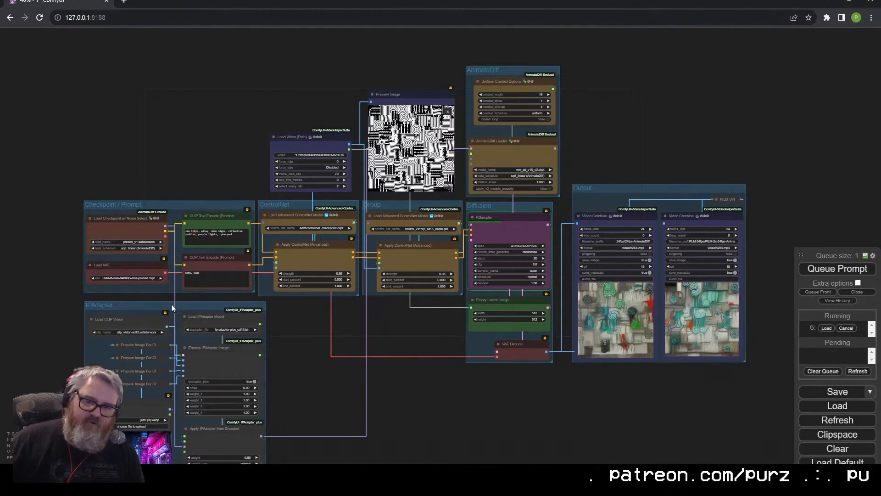
Bring up the command window running nvitop, reduce its height, and move it away from the KSampler and ControlNet nodes.
left_click_drag(353, 336, 252, 338)
scroll(255, 337, "up", 5)
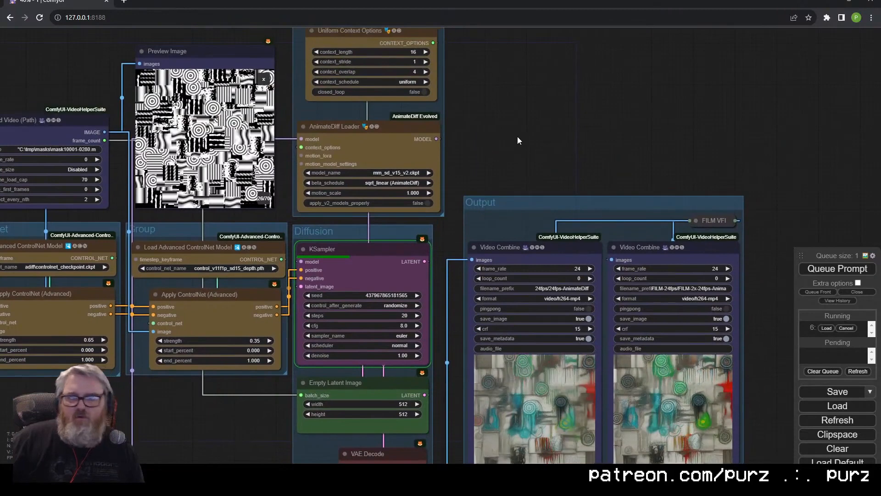
left_click_drag(518, 138, 614, 99)
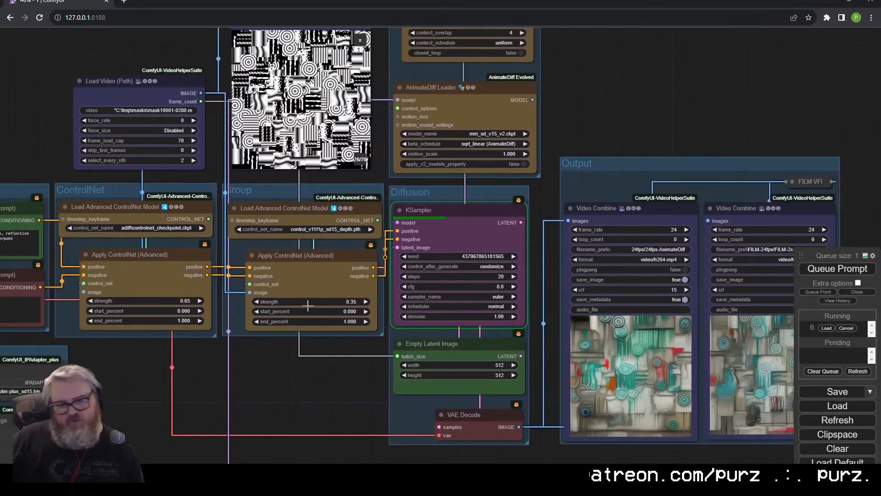
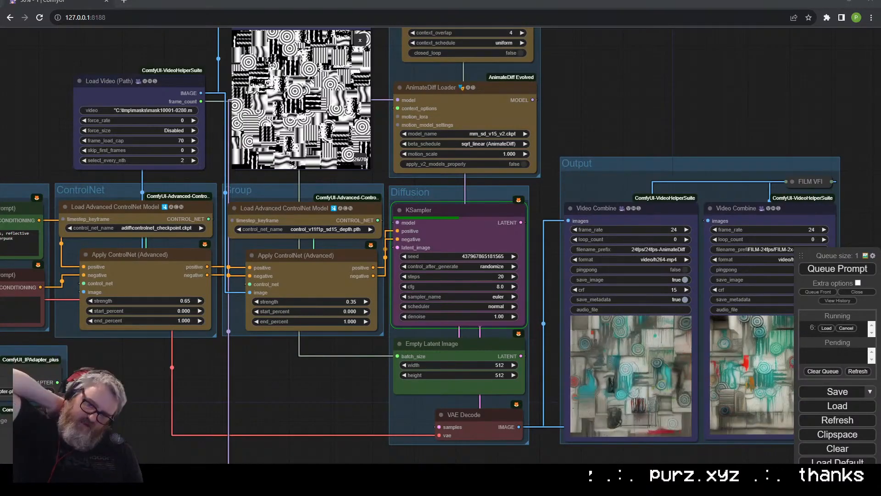
key("alt+Tab")
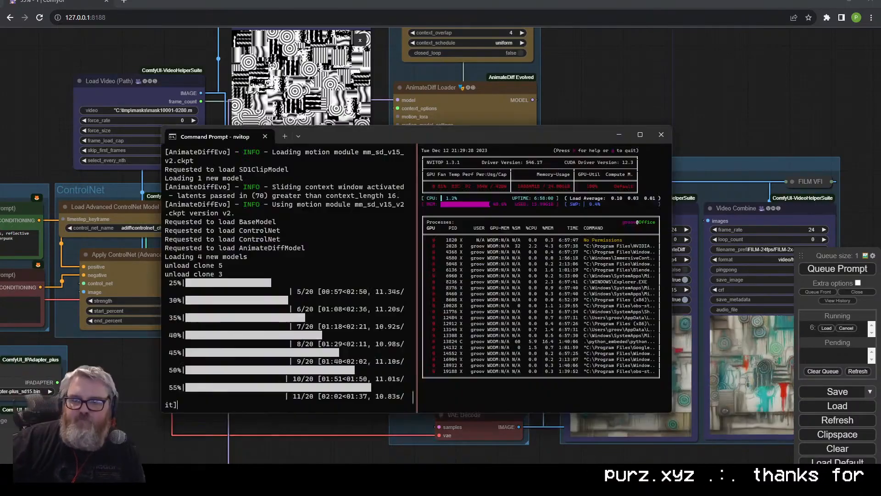
left_click_drag(507, 417, 507, 210)
left_click_drag(472, 135, 674, 43)
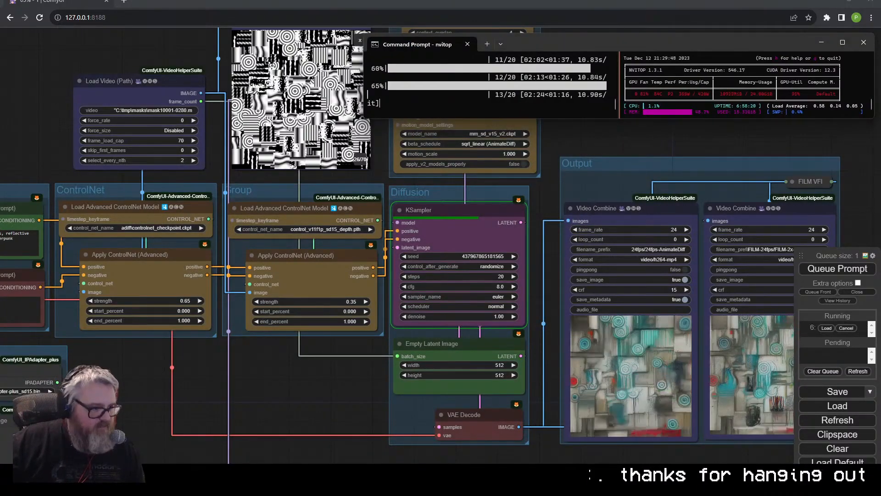
Rename the untitled group around the second ControlNet nodes to ControlNet-2.
right_click(260, 186)
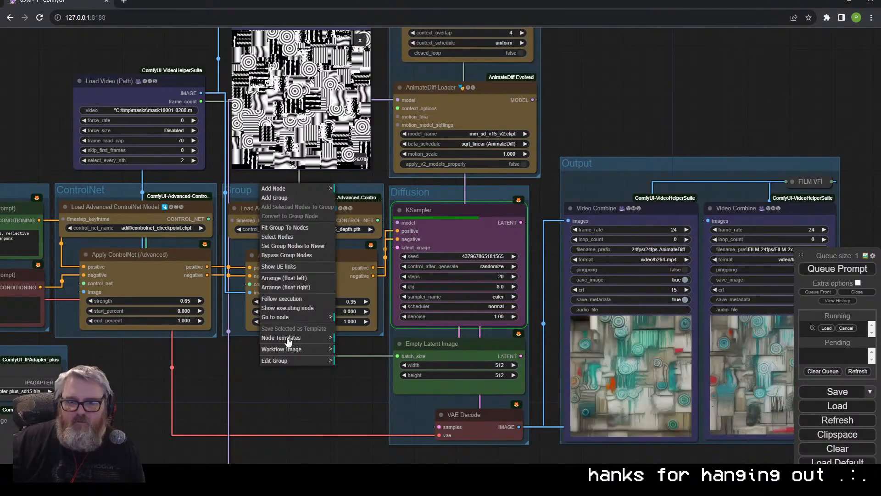
left_click(291, 360)
left_click(351, 368)
type("ControlNet-2")
key("Return")
scroll(402, 284, "down", 3)
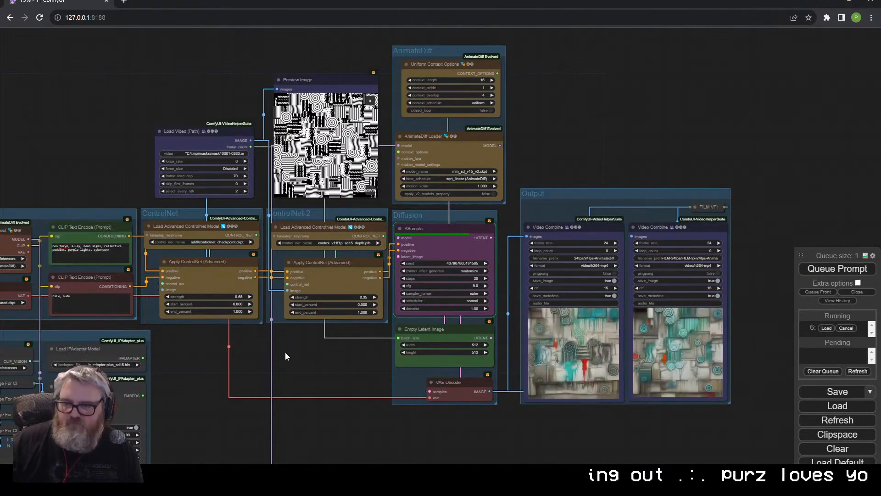
Switch to Blender, set the Point Cloud's Geometry Nodes modifier to seed 150 and scaleMax 0.267, and play the animation.
key("alt+Tab")
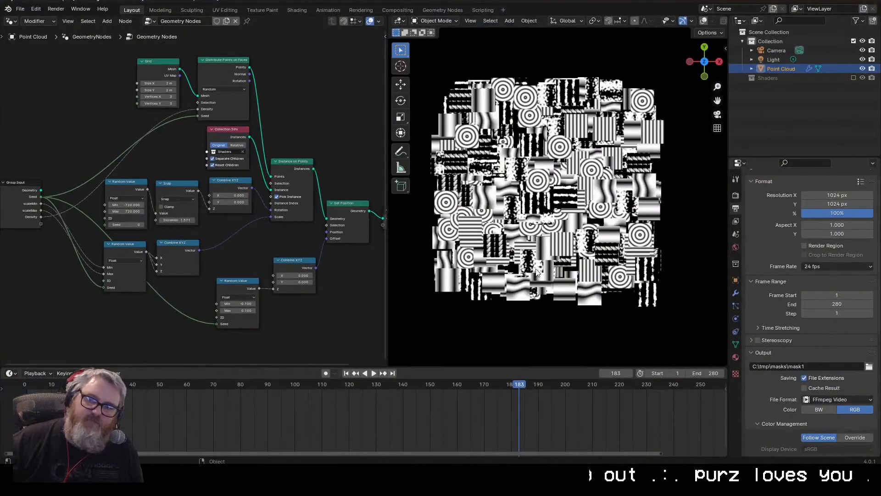
scroll(202, 239, "up", 3)
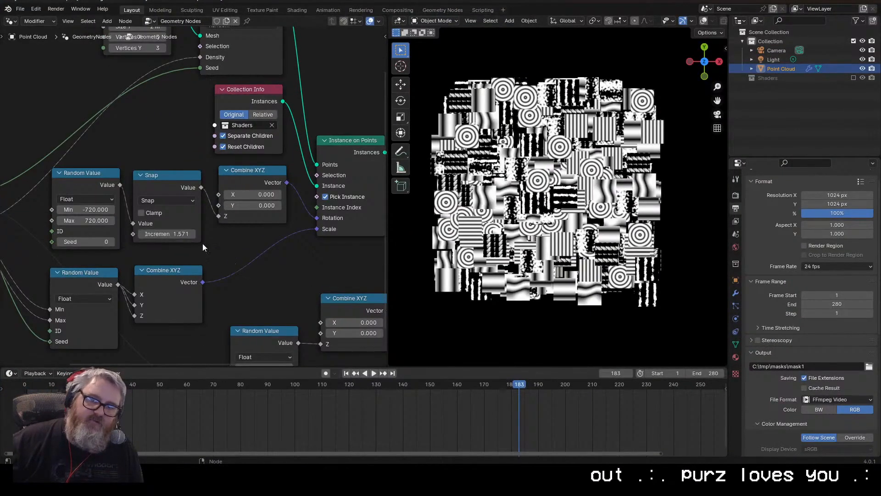
middle_click_drag(273, 267, 262, 215)
left_click(735, 293)
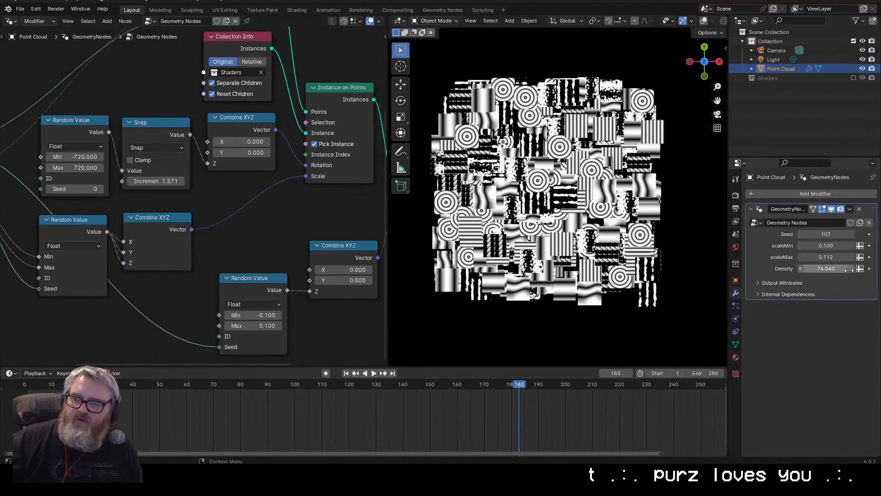
left_click_drag(826, 257, 835, 259)
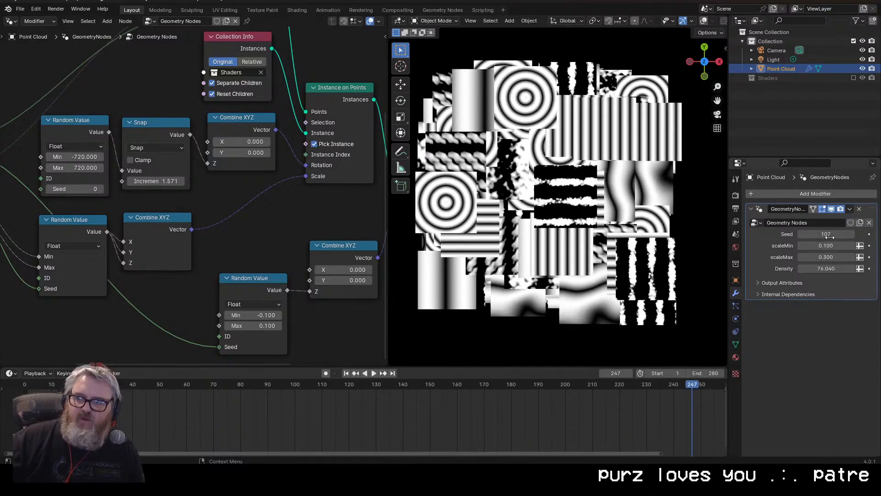
mouse_move(829, 236)
left_mouse_down()
mouse_move(856, 236)
mouse_move(812, 257)
mouse_move(827, 245)
left_mouse_up()
key("space")
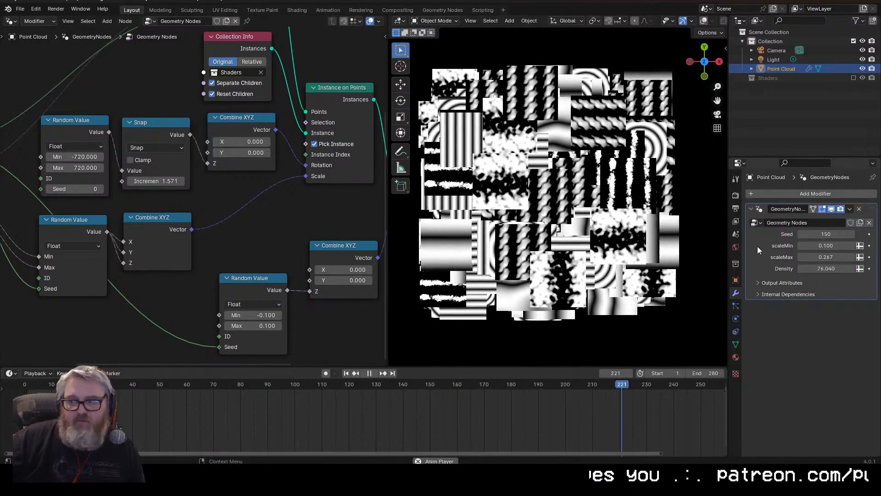
Lower the minimum limits of scaleMax and scaleMin to 0.03, and set the modifier to seed 260, scaleMin 0.030 and scaleMax 0.300.
key("n")
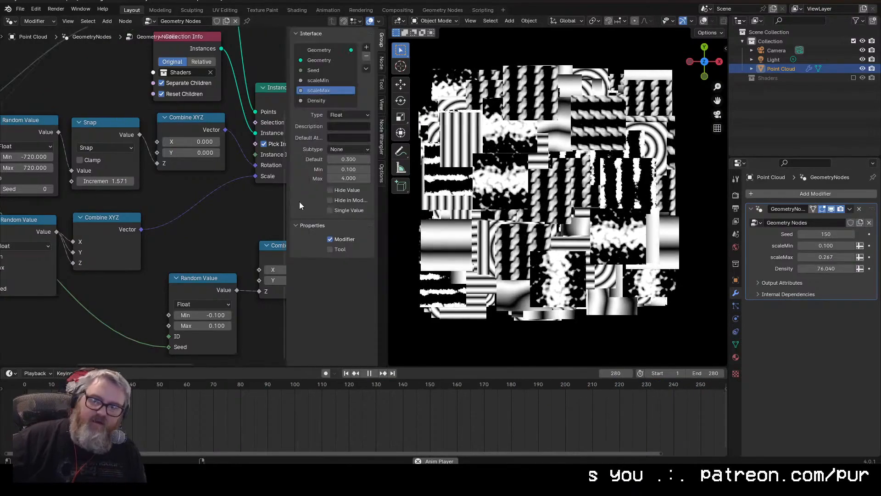
left_click(335, 168)
type("0.03")
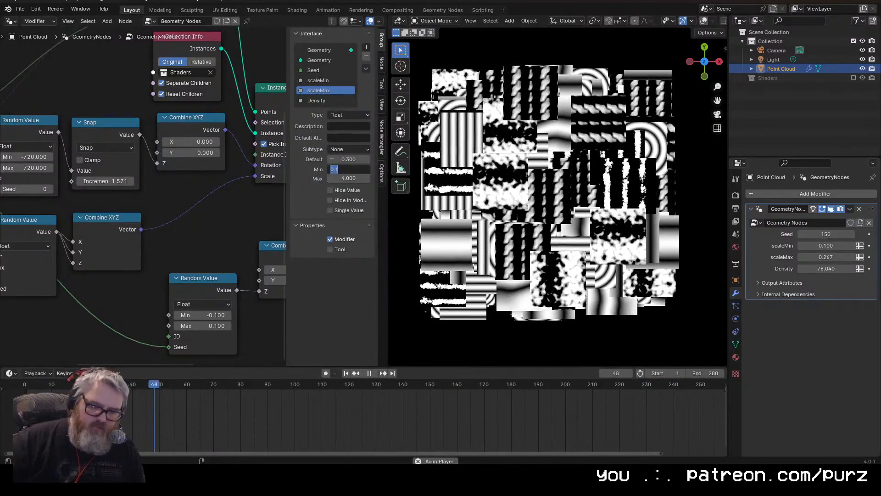
key("Return")
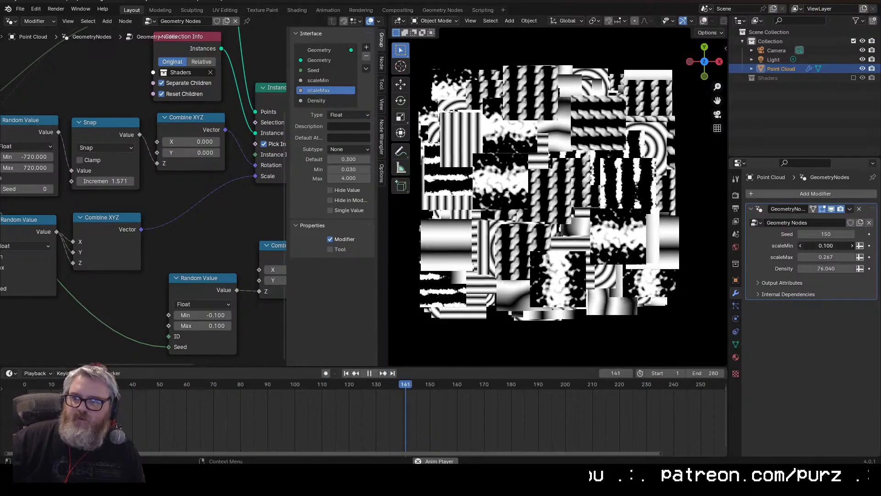
left_click(326, 80)
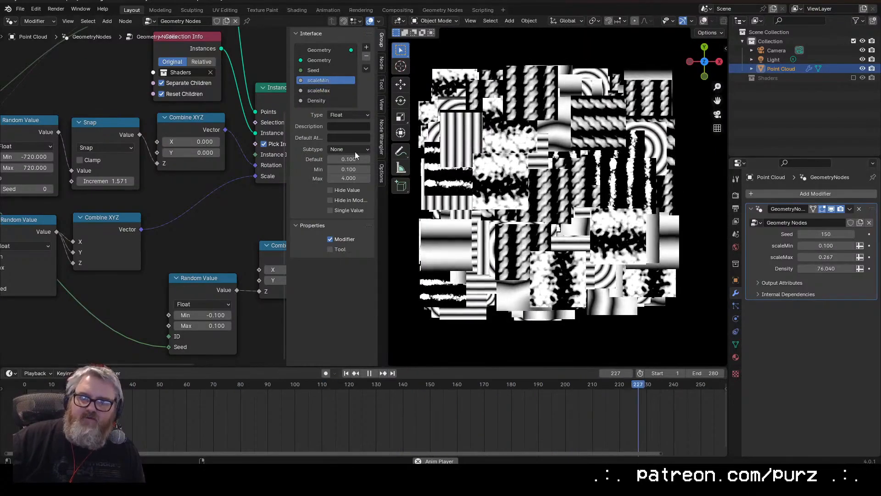
left_click(345, 170)
type(".03")
key("Return")
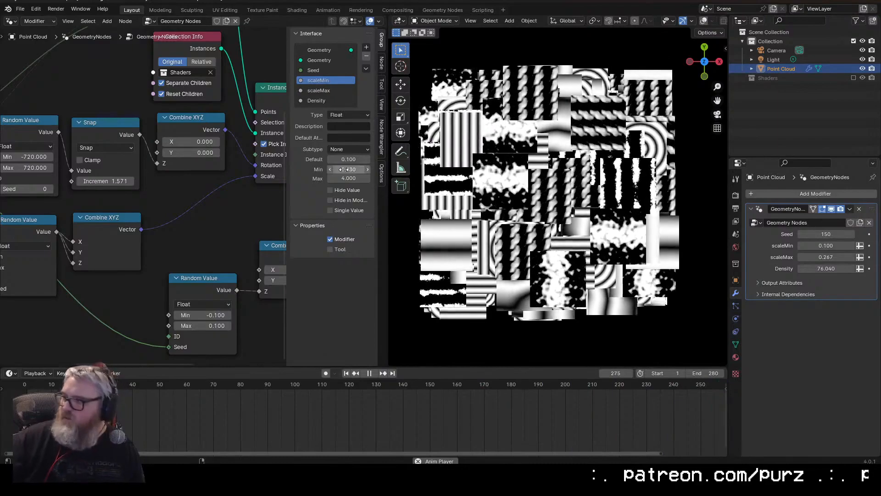
mouse_move(827, 246)
left_mouse_down()
mouse_move(803, 246)
mouse_move(808, 256)
mouse_move(843, 255)
mouse_move(835, 234)
mouse_move(863, 234)
mouse_move(830, 234)
mouse_move(838, 234)
left_mouse_up()
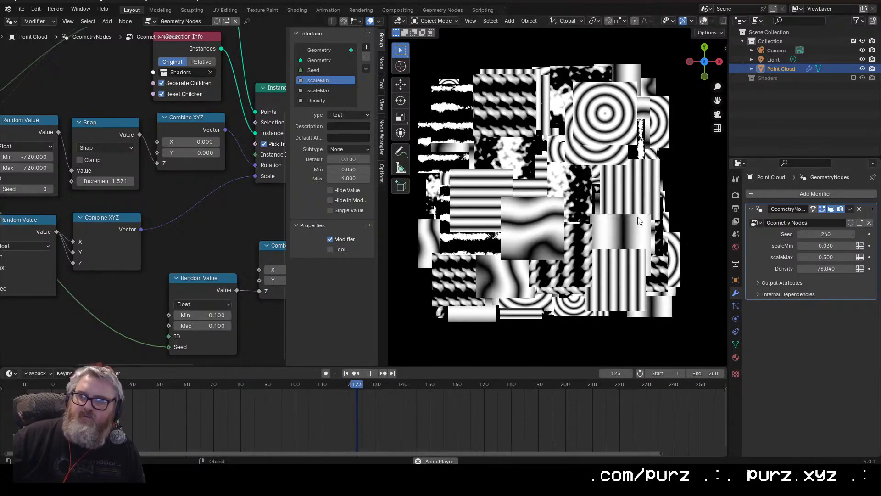
Change the output path to C:\tmp\masks\mask2 and render the animation.
left_click(736, 209)
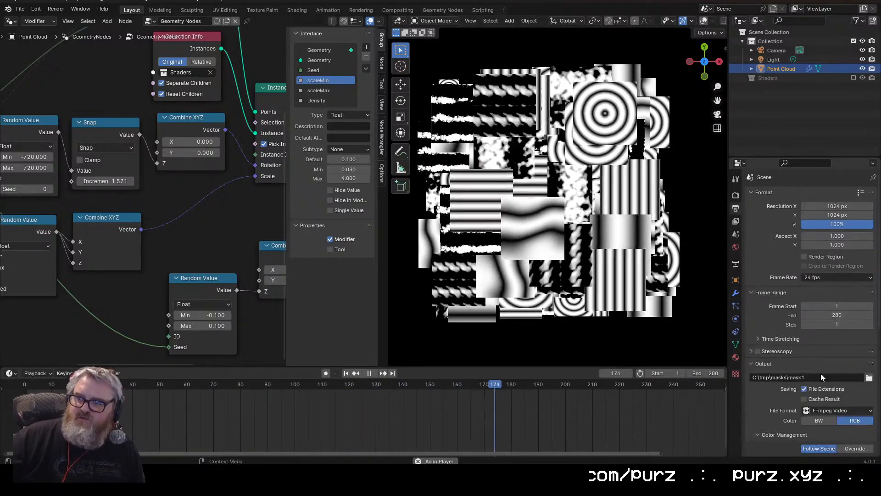
double_click(822, 377)
key("BackSpace")
type("2")
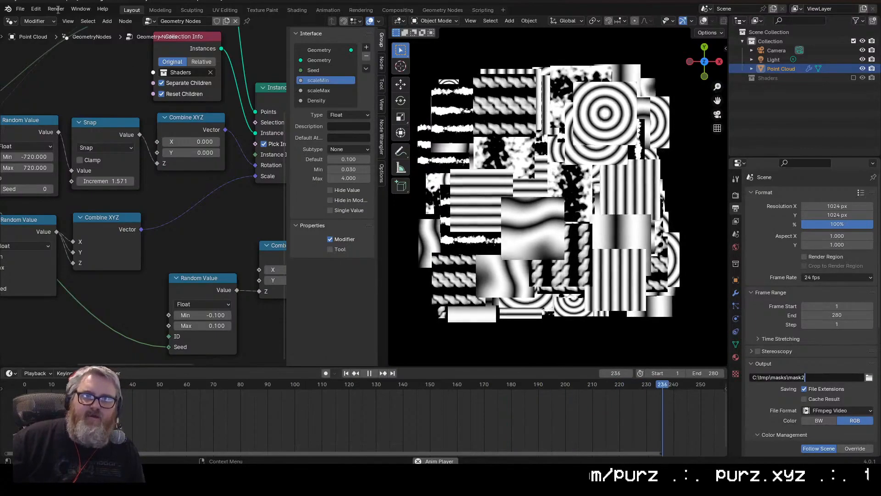
left_click(56, 9)
left_click(76, 27)
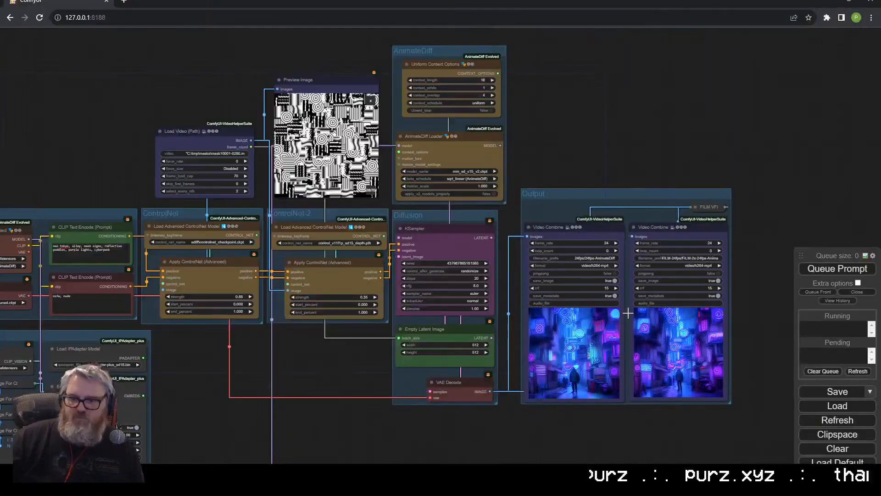
Switch back to ComfyUI and examine the two finished Video Combine previews closely alongside the source mask pattern.
scroll(620, 332, "up", 7)
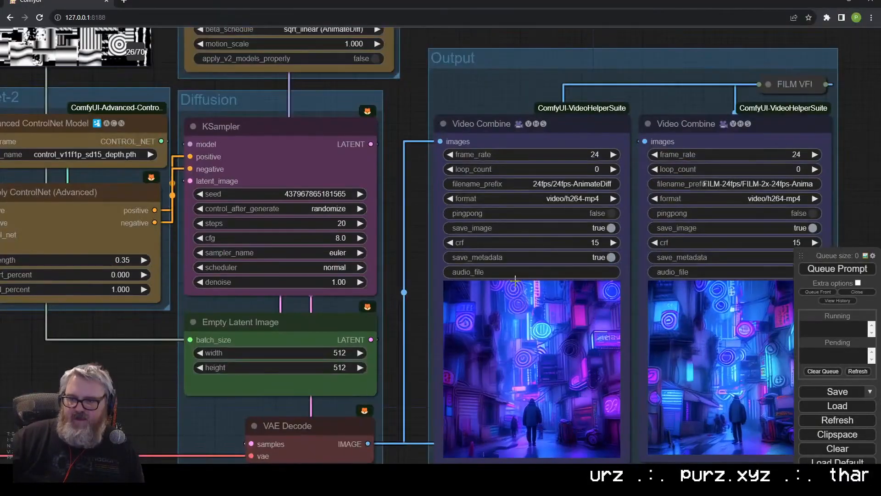
left_click_drag(378, 251, 215, 104)
scroll(434, 374, "up", 1)
scroll(433, 374, "up", 1)
left_click_drag(439, 343, 415, 418)
scroll(420, 399, "up", 2)
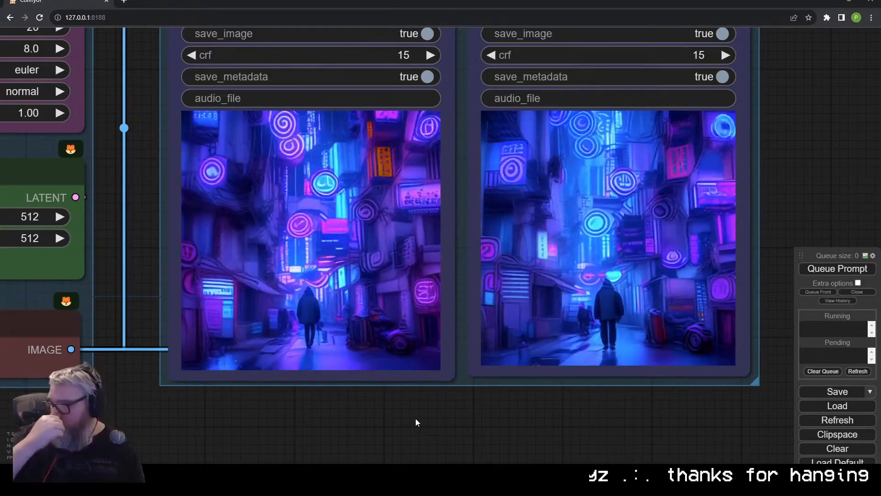
scroll(271, 381, "down", 5)
scroll(270, 383, "down", 1)
left_click_drag(269, 383, 712, 475)
left_click_drag(327, 413, 309, 472)
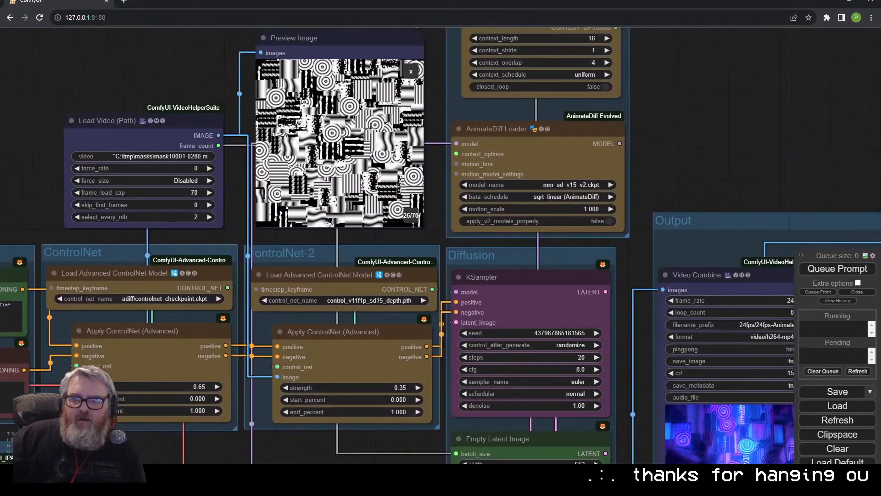
left_click_drag(207, 70, 90, 144)
left_click(485, 160)
left_click_drag(688, 268, 490, 128)
left_click_drag(742, 358, 733, 221)
scroll(415, 419, "up", 3)
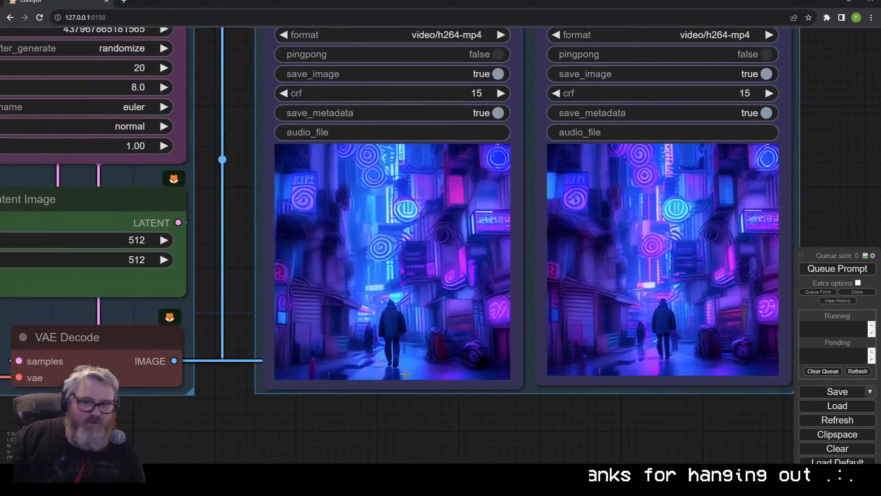
scroll(381, 320, "up", 5)
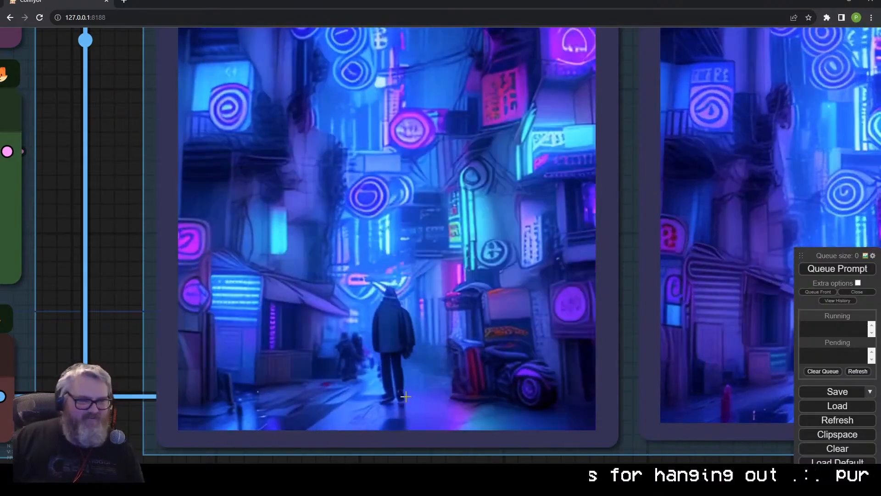
scroll(452, 397, "down", 6)
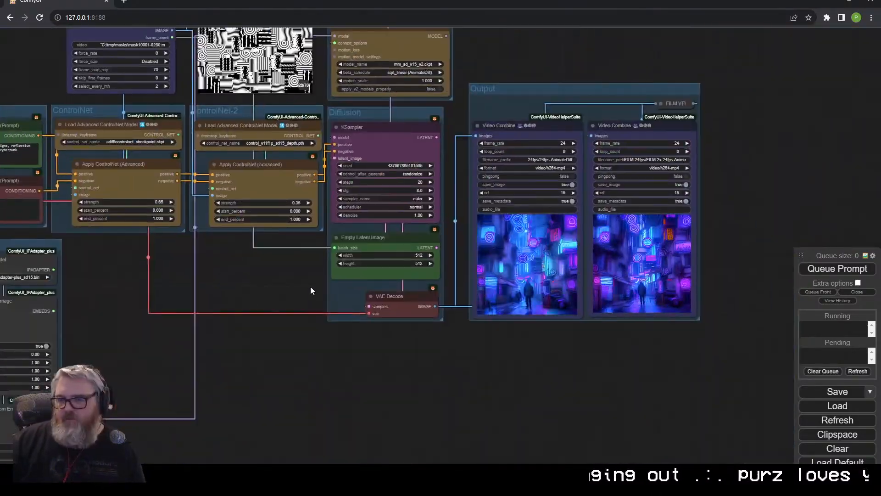
Compare the IPAdapter reference image with the colours of the rendered video previews.
left_click_drag(310, 287, 610, 211)
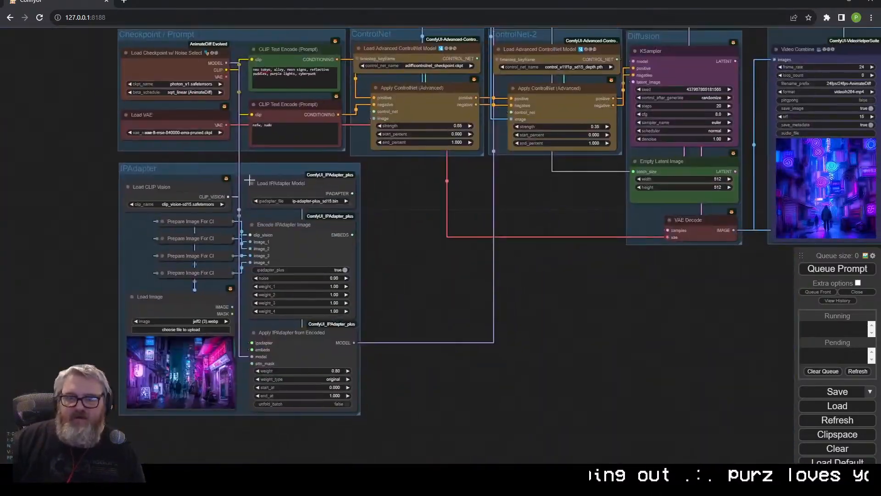
scroll(201, 395, "up", 6)
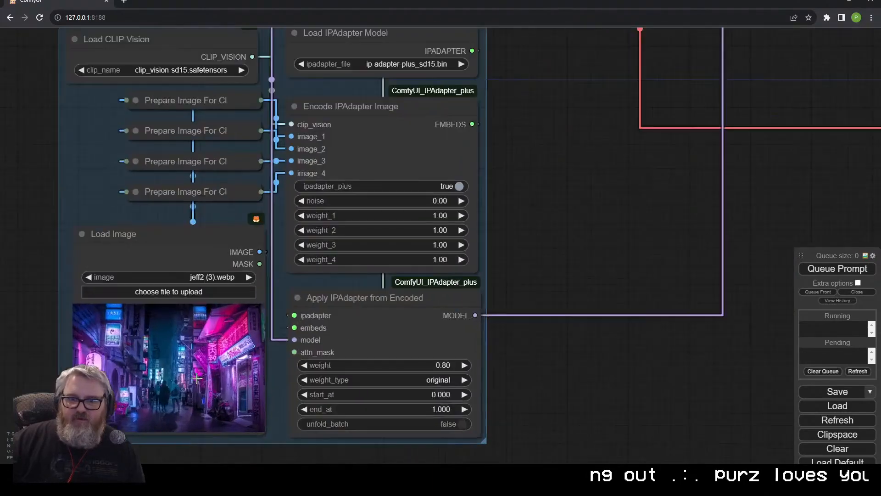
scroll(166, 365, "down", 11)
left_click_drag(562, 277, 121, 393)
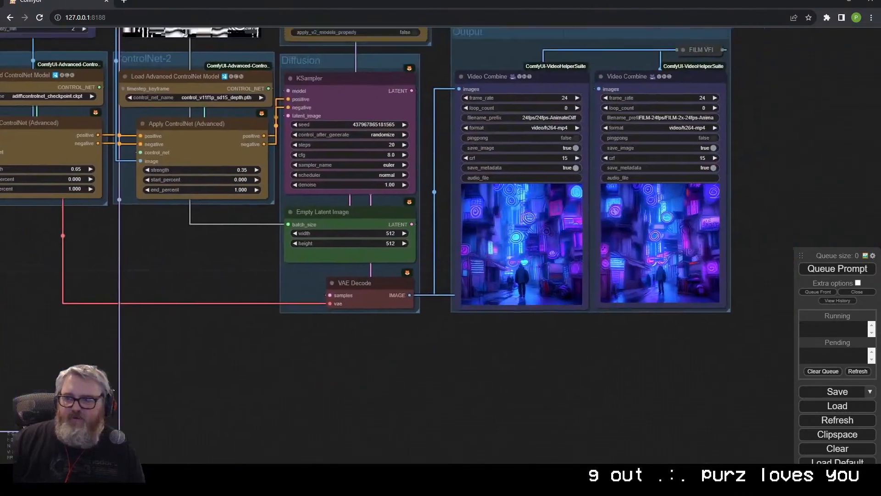
left_click_drag(532, 335, 288, 447)
scroll(289, 447, "up", 6)
scroll(296, 434, "down", 5)
scroll(619, 349, "up", 1)
scroll(579, 250, "down", 1)
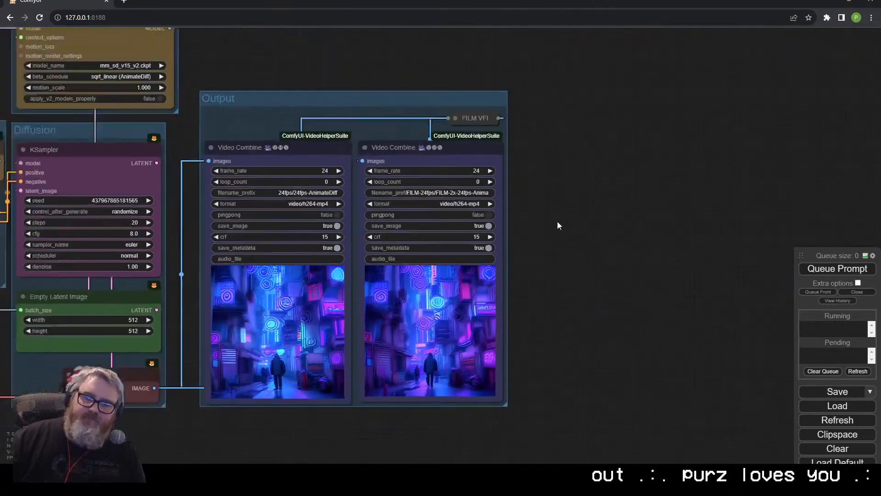
Search the nodes for a colour matcher and add a ColorMatch node in the empty space beside the Output group.
scroll(557, 221, "down", 2)
double_click(566, 189)
type("colorm")
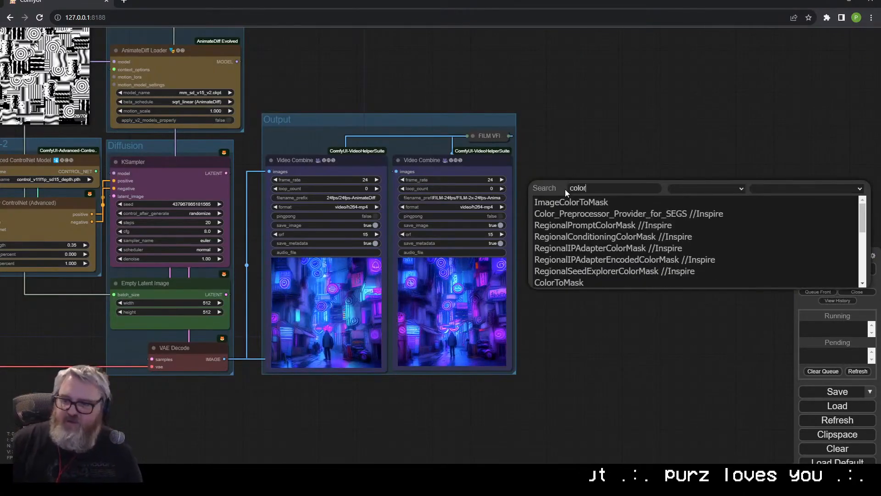
left_click(552, 259)
Connect the IPAdapter Load Image output to ColorMatch's image_ref and the VAE Decode image to its image_target.
scroll(213, 373, "down", 5)
left_click_drag(147, 396, 238, 292)
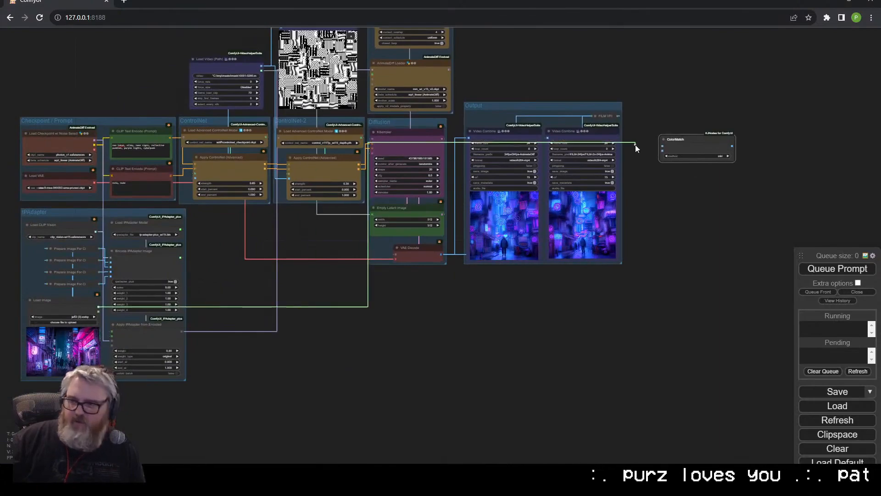
left_click_drag(635, 145, 662, 145)
scroll(696, 114, "up", 10)
left_click_drag(505, 135, 674, 119)
scroll(123, 364, "down", 4)
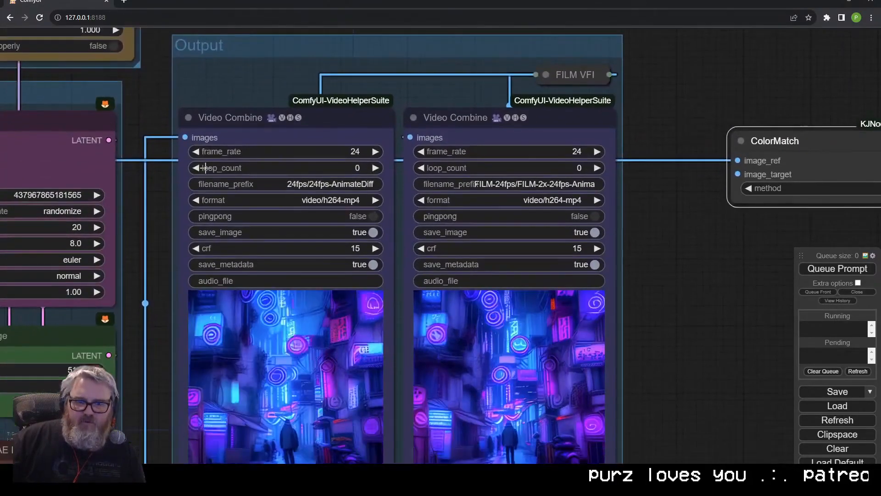
left_click_drag(83, 346, 517, 146)
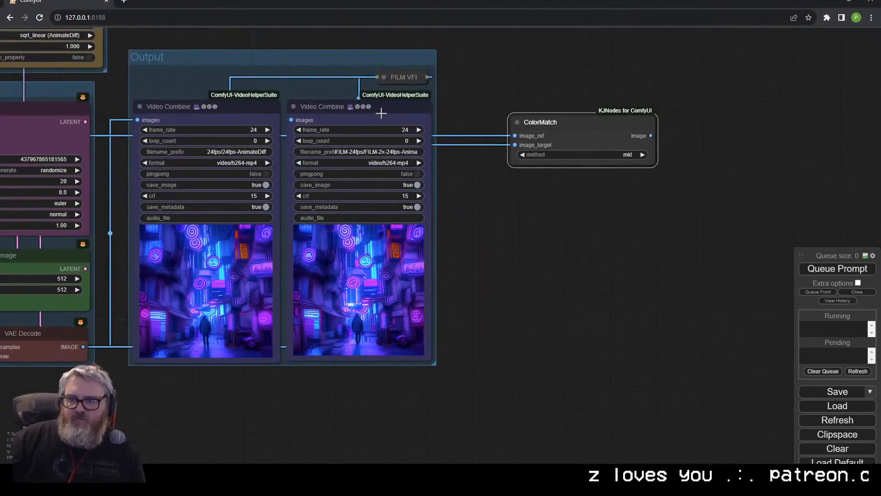
Copy the FILM Video Combine node, connect ColorMatch's image output to the copy, and line both up beside the Output group.
key("ctrl+c")
key("ctrl+v")
left_click_drag(570, 179, 498, 204)
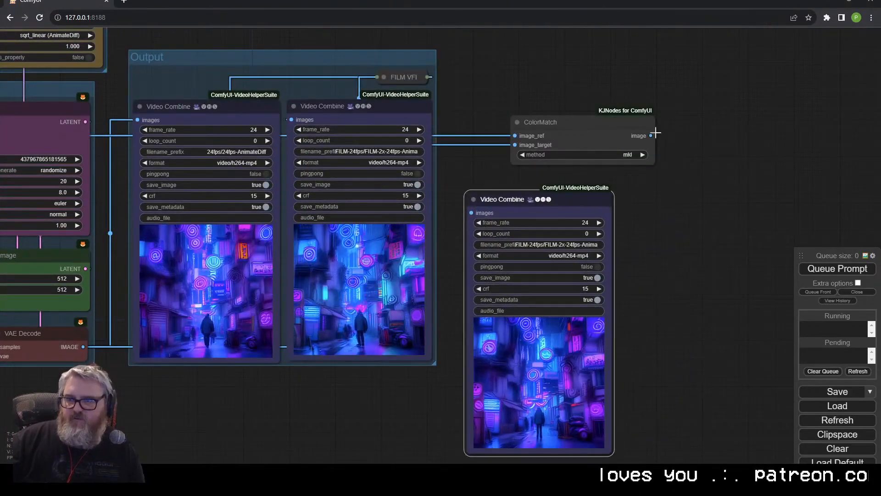
left_click_drag(652, 135, 473, 213)
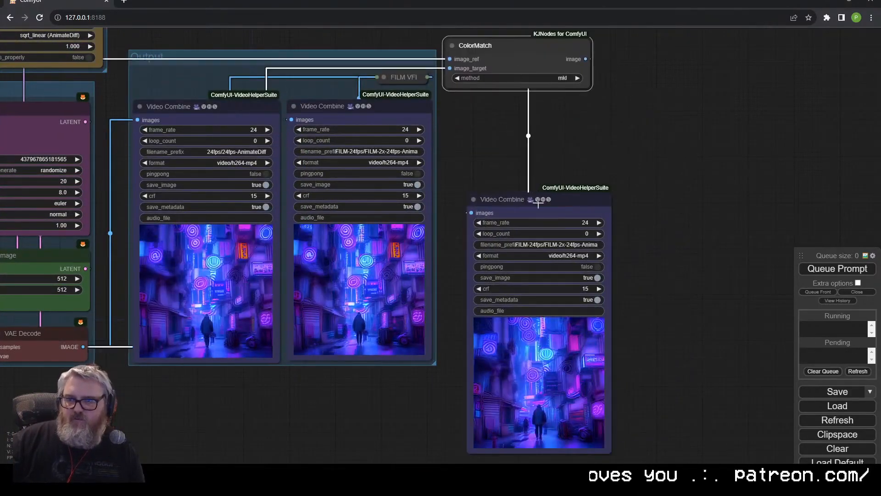
left_click_drag(538, 204, 519, 113)
Replace FILM with ColorMatch in the copied Video Combine's filename prefix so it starts with ColorMatch-24fps/ColorMatch-2x.
left_click(557, 155)
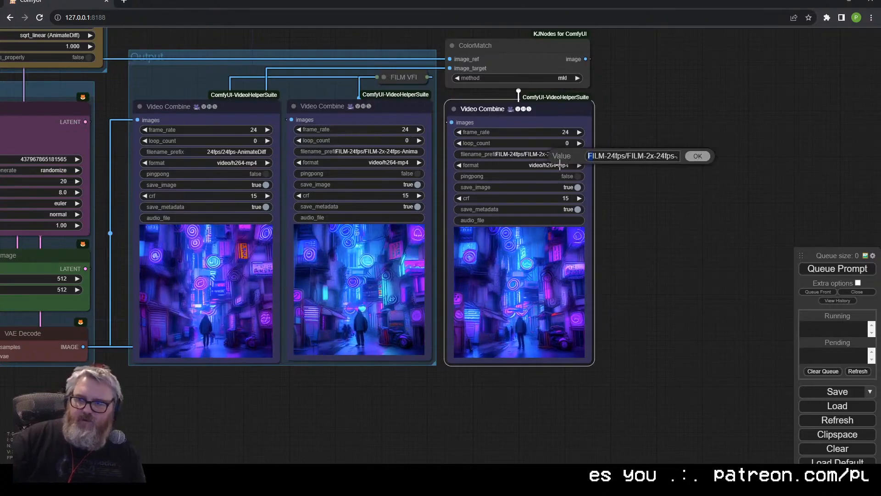
type("ColorMatch")
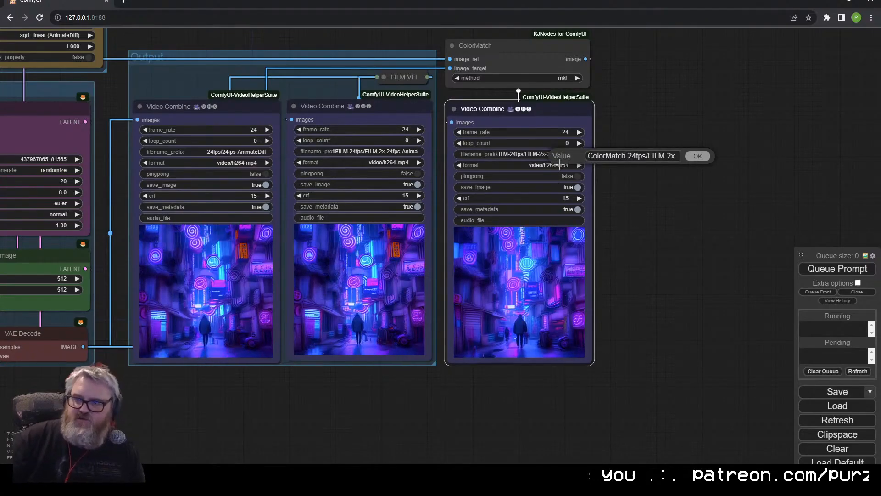
key("ctrl+Right")
key("ctrl+Right")
key("ctrl+shift+Right")
key("ctrl+v")
key("Return")
Examine the workflow from the IPAdapter and ControlNet groups through Diffusion to the Output group and the ColorMatch branch.
scroll(367, 360, "down", 5)
left_click_drag(290, 390, 580, 343)
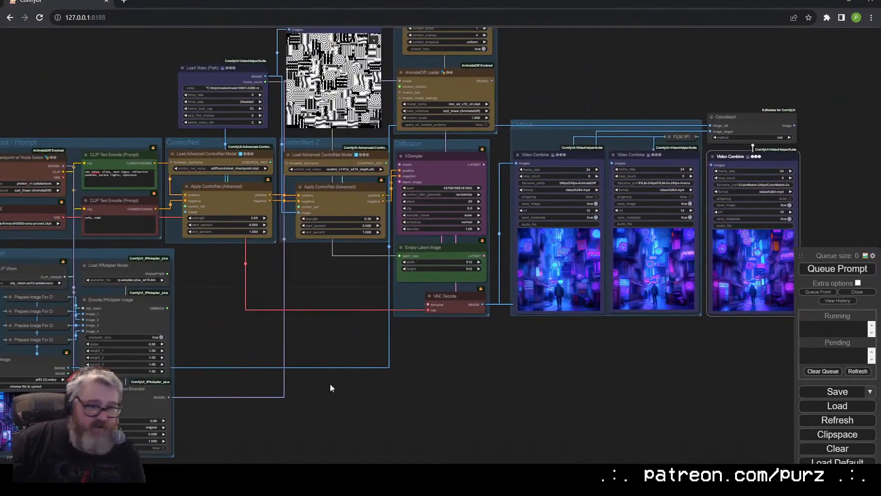
scroll(395, 383, "up", 2)
left_click_drag(395, 384, 291, 356)
left_click_drag(386, 344, 305, 429)
left_click_drag(211, 435, 252, 437)
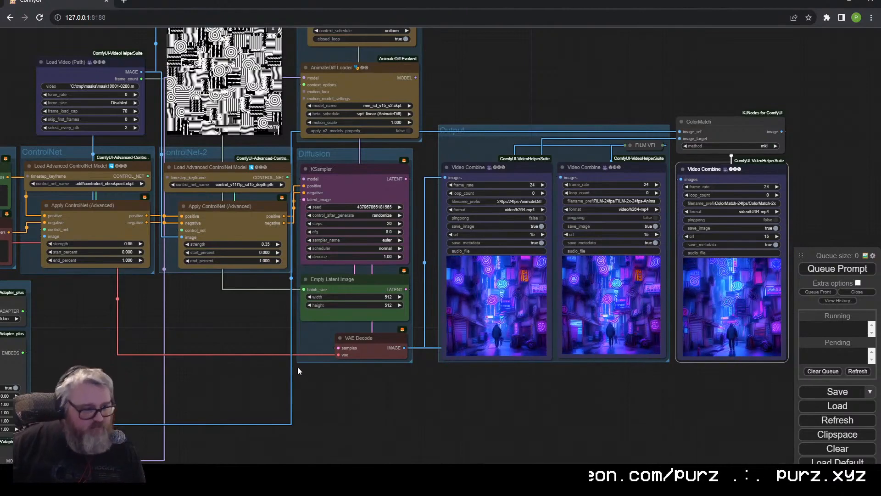
scroll(251, 377, "down", 3)
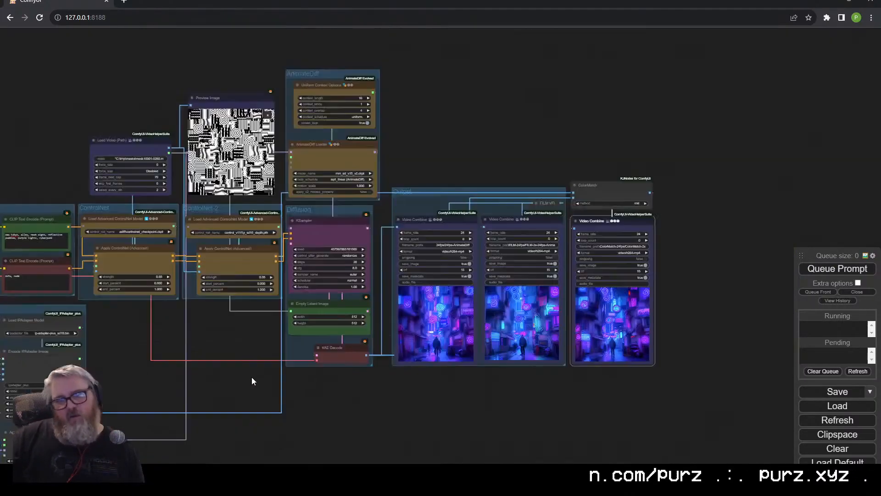
left_click_drag(159, 398, 367, 295)
scroll(367, 294, "up", 3)
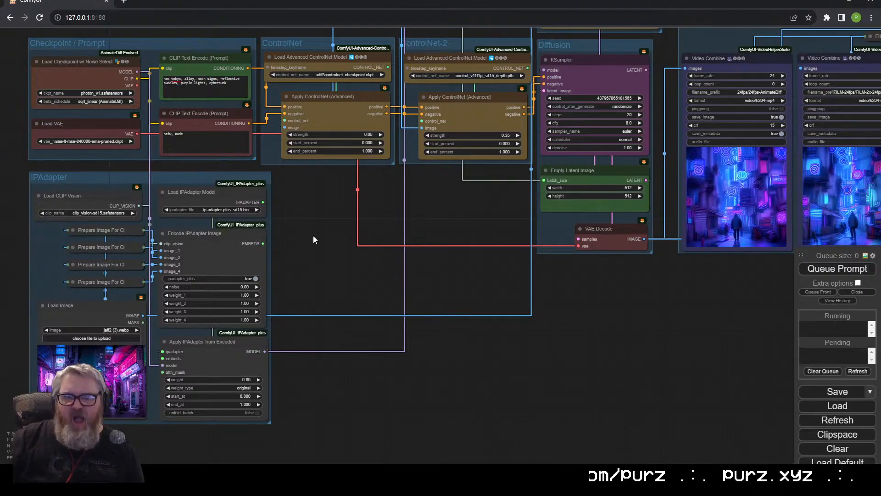
left_click_drag(396, 180, 104, 278)
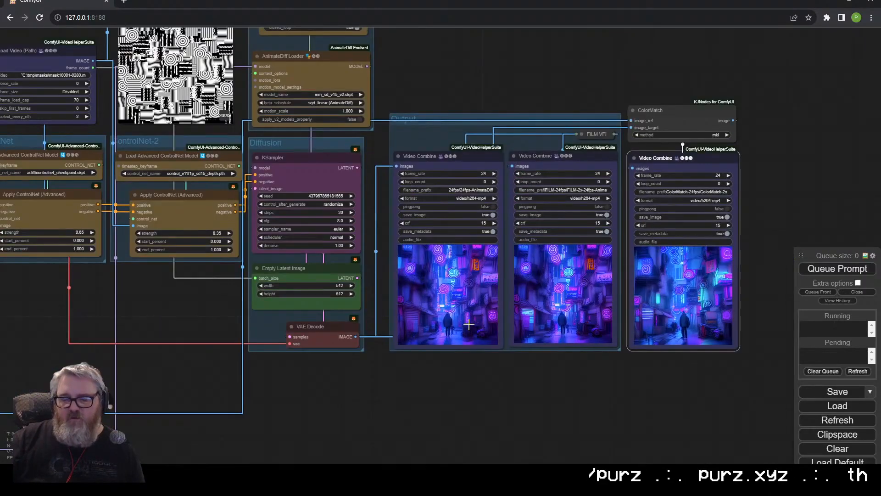
left_click_drag(581, 366, 319, 387)
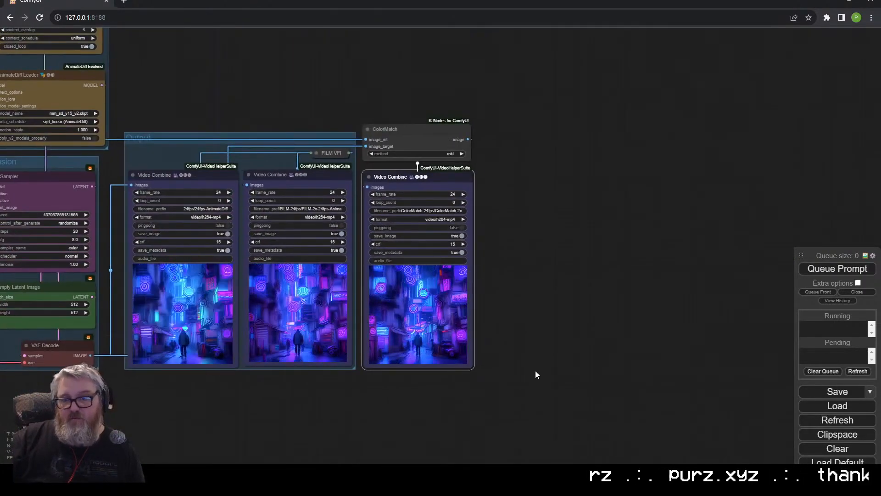
Select ColorMatch together with its Video Combine and move them away from the Output group to free up space.
left_click_drag(535, 372, 408, 81, "ctrl")
left_click_drag(429, 130, 611, 59)
left_click_drag(112, 391, 379, 313)
Add a second KSampler below the Output group and connect the Diffusion KSampler's LATENT to its latent_image.
double_click(397, 379)
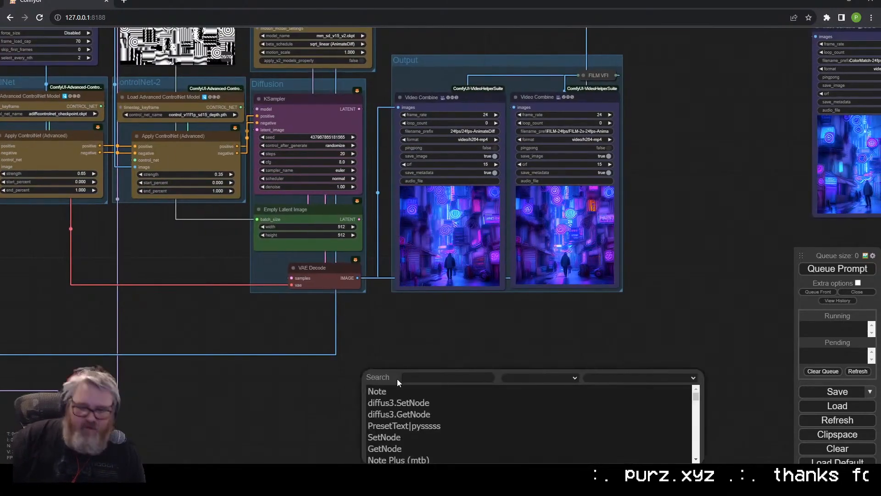
type("ksampler")
key("Return")
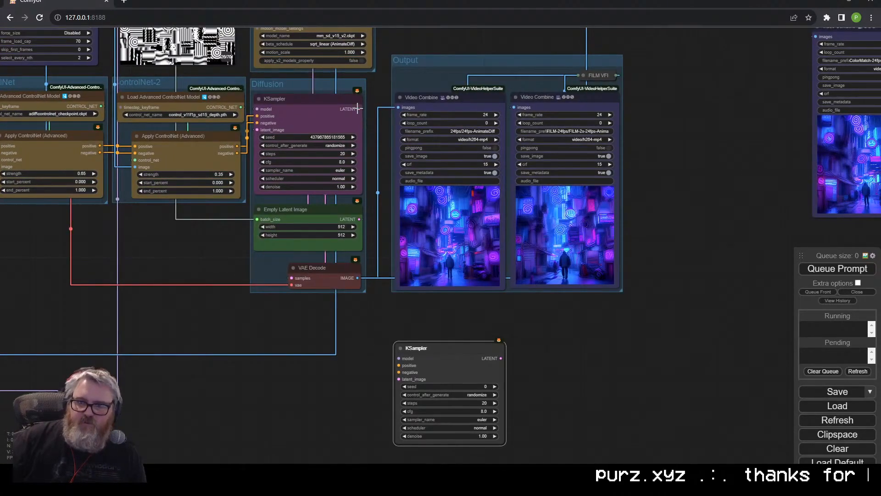
left_click_drag(357, 109, 398, 359)
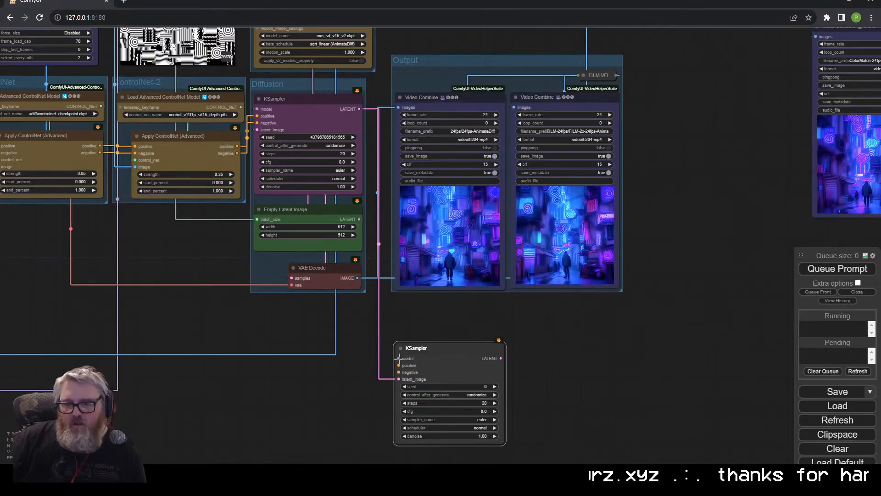
Bring the second KSampler beside the IPAdapter group and connect Load Checkpoint's MODEL output to its model input.
left_click_drag(329, 369, 340, 361)
left_click(299, 351)
scroll(231, 331, "down", 3)
left_click_drag(220, 341, 520, 332)
left_click_drag(671, 336, 390, 330)
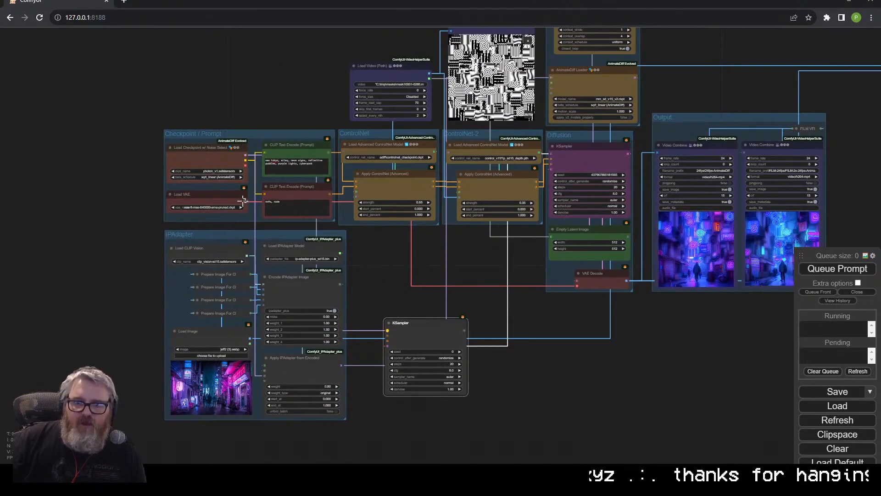
Add a VAE Decode fed by Load VAE and the second KSampler's latent, and move both nodes below the Output group.
left_click_drag(521, 371, 494, 372)
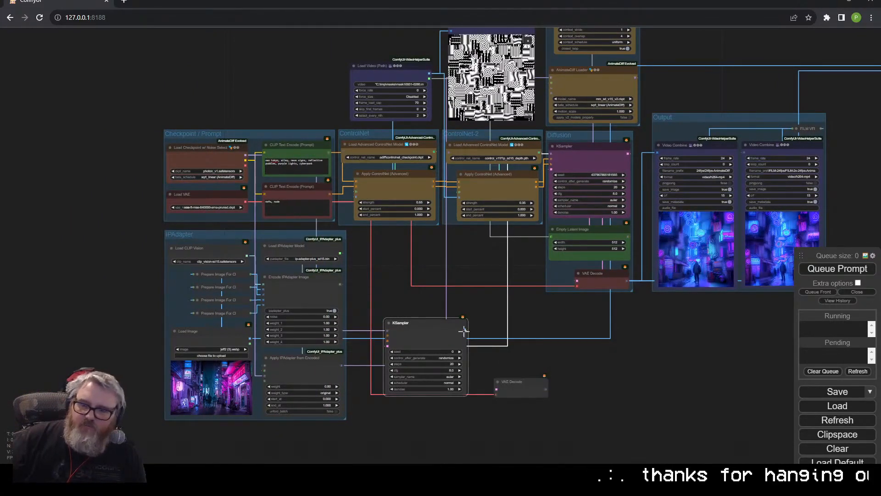
left_click_drag(465, 330, 496, 389)
left_click_drag(526, 381, 570, 368)
left_click_drag(429, 338, 684, 345)
left_click_drag(595, 381, 767, 407)
left_click_drag(734, 360, 431, 266)
Insert an Upscale Latent By node between the Diffusion KSampler's latent output and the second KSampler's latent_image.
scroll(431, 266, "up", 6)
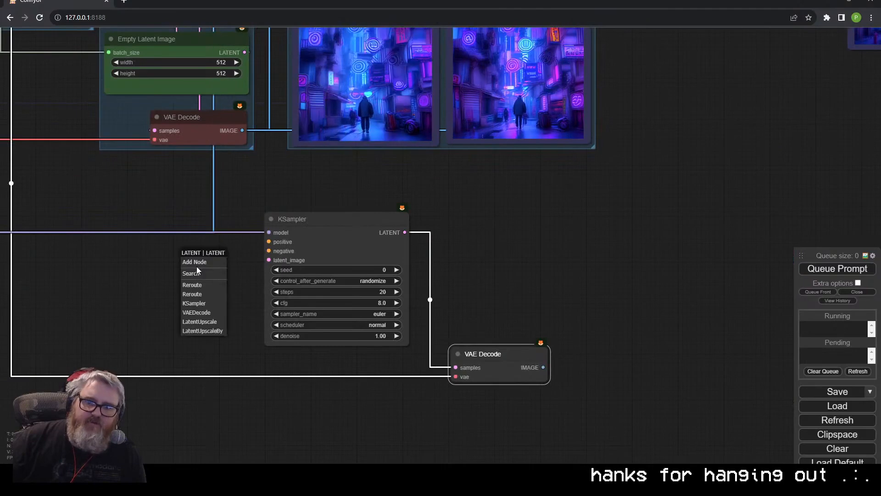
left_click(196, 273)
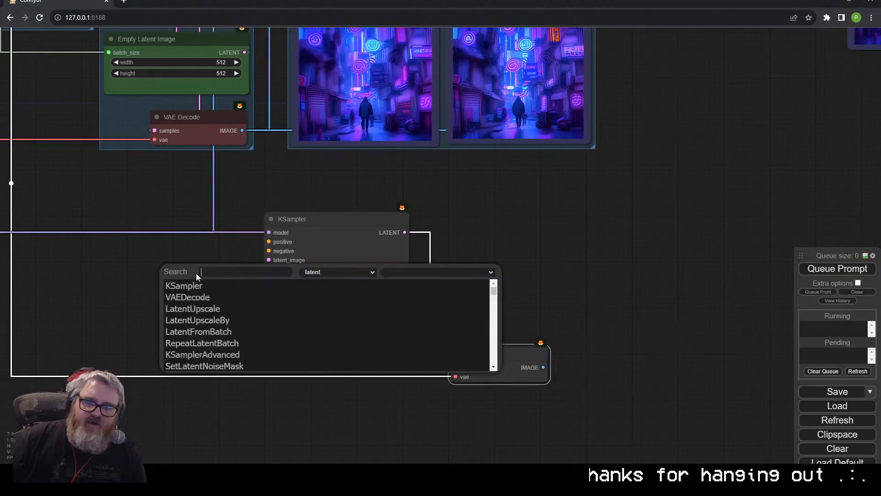
left_click(225, 320)
left_click_drag(318, 272, 211, 272)
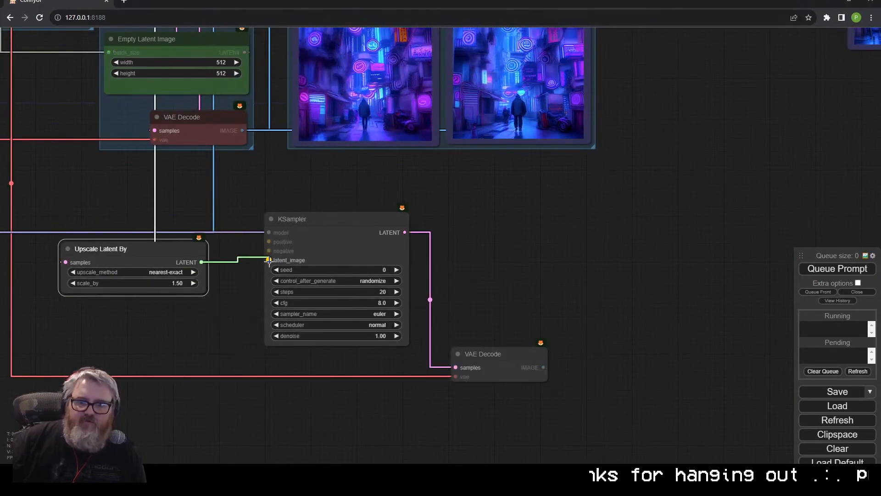
left_click_drag(269, 260, 269, 260)
Stack Upscale Latent By directly above the second KSampler and place the new VAE Decode close beside them.
left_click_drag(172, 252, 376, 169)
left_click_drag(359, 232, 358, 293)
left_click_drag(356, 169, 354, 218)
left_click_drag(498, 358, 479, 312)
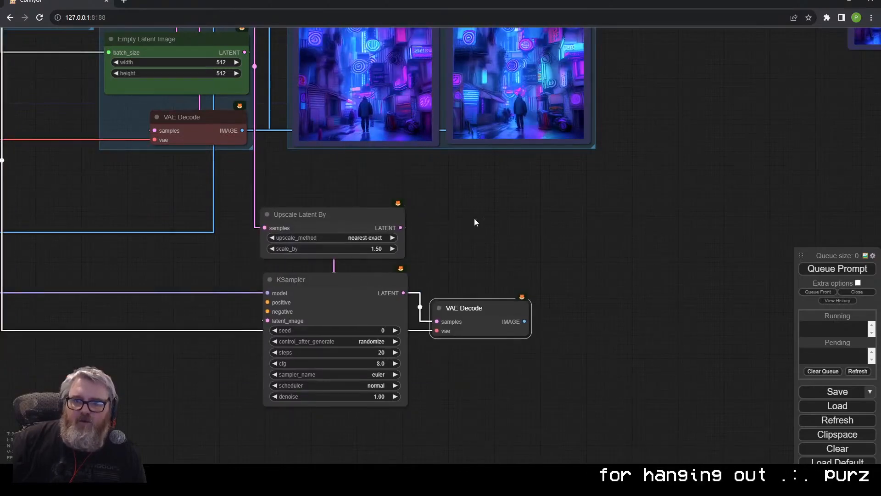
Compare the Diffusion group's latent size and sampler settings with those of Upscale Latent By and the second KSampler.
scroll(145, 35, "up", 1)
middle_click_drag(145, 35, 177, 95)
middle_click_drag(218, 71, 232, 238)
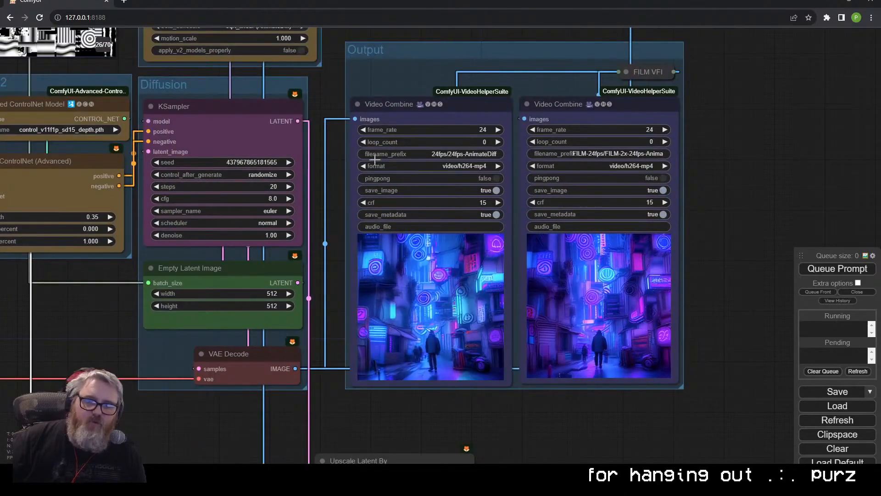
middle_click_drag(555, 387, 510, 118)
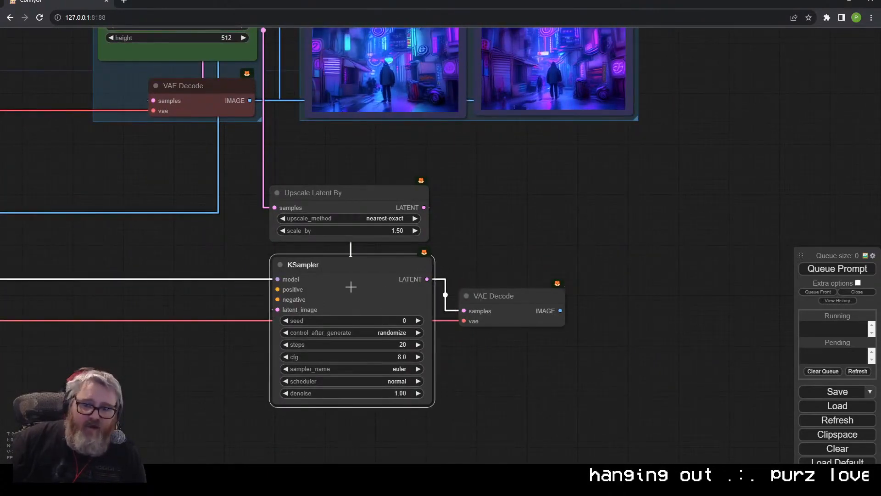
left_click_drag(351, 287, 355, 288)
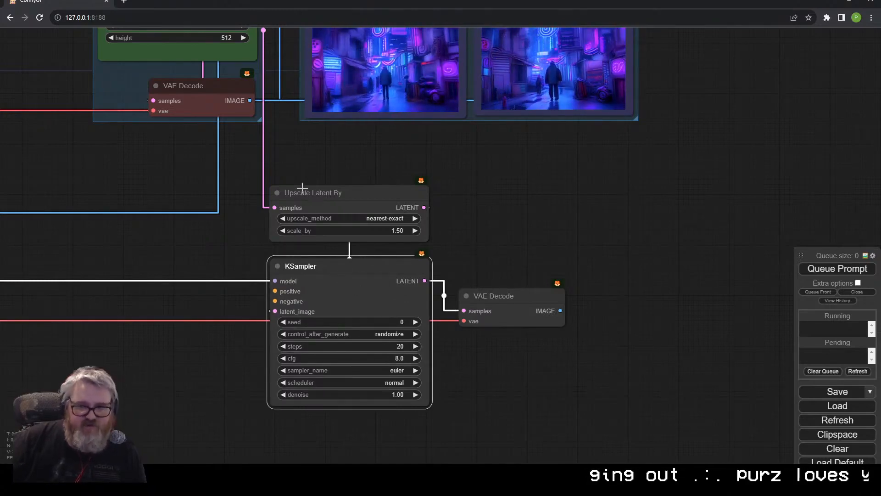
middle_click_drag(189, 58, 346, 232)
middle_click_drag(507, 299, 361, 169)
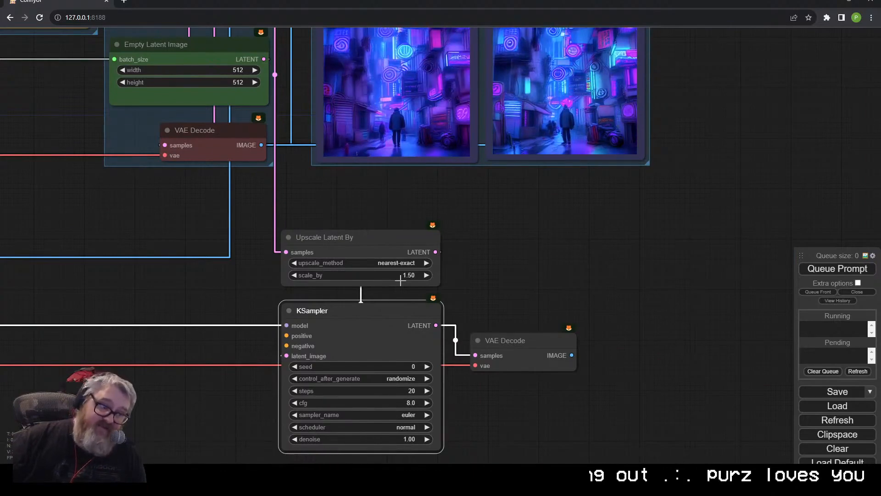
Connect the positive and negative outputs of ControlNet-2's Apply ControlNet to the second KSampler's matching inputs.
left_click_drag(252, 257, 288, 187)
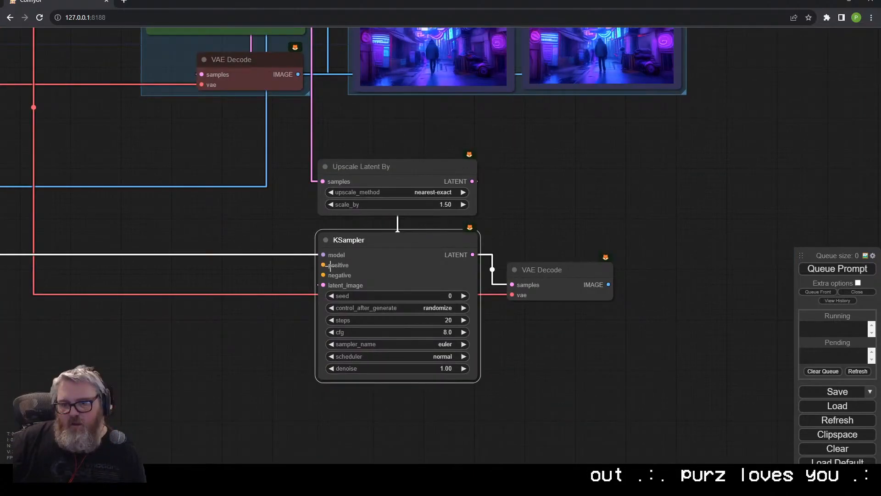
left_click_drag(284, 255, 304, 273)
scroll(304, 273, "down", 5)
left_click_drag(272, 238, 356, 362)
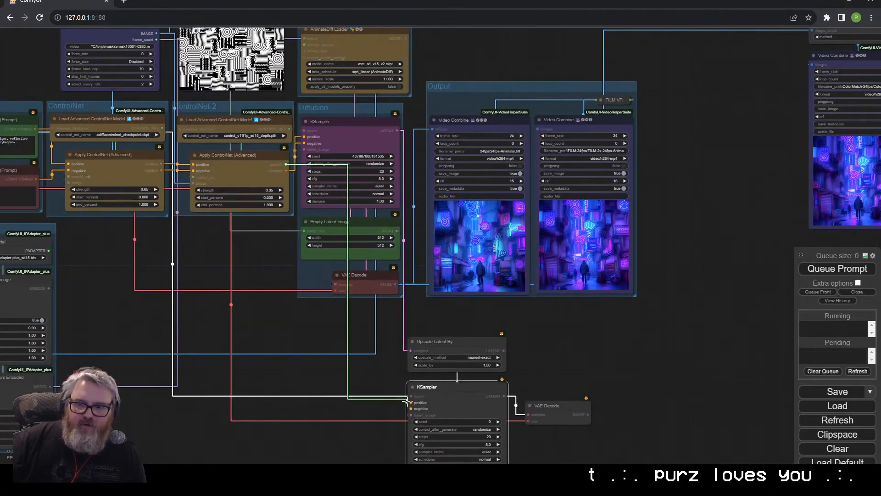
left_click_drag(406, 401, 411, 402)
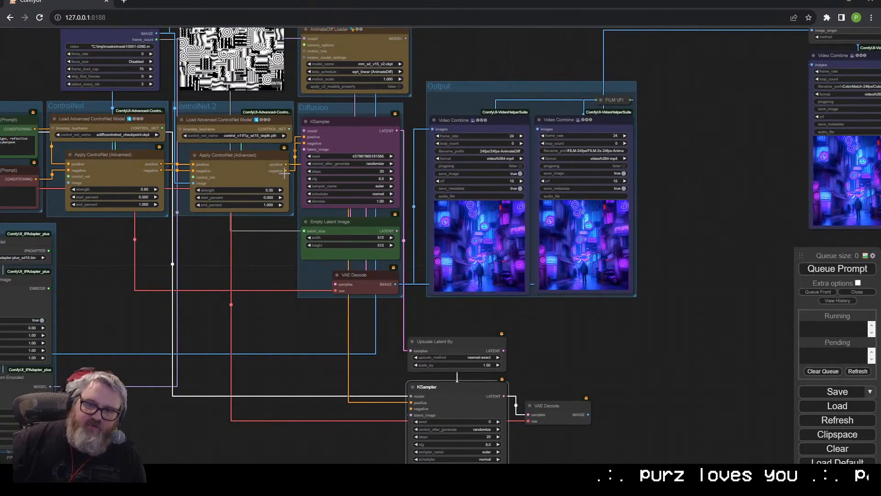
left_click_drag(285, 171, 304, 203)
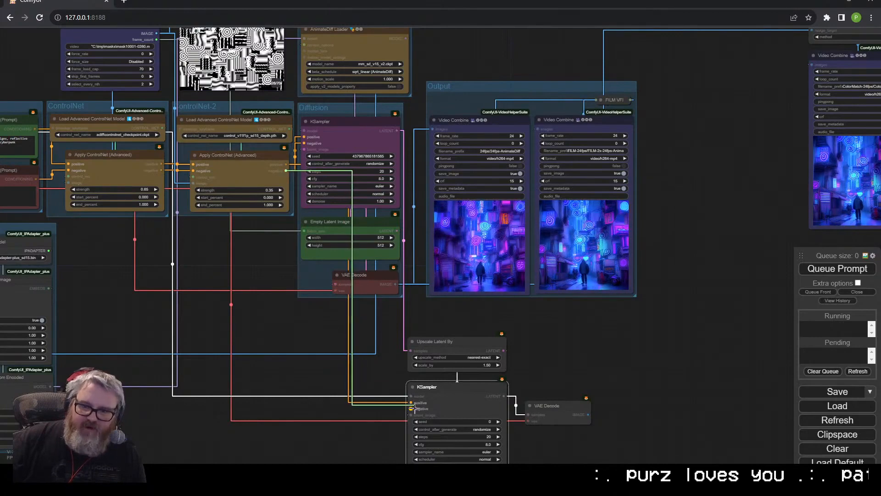
left_click_drag(413, 407, 411, 409)
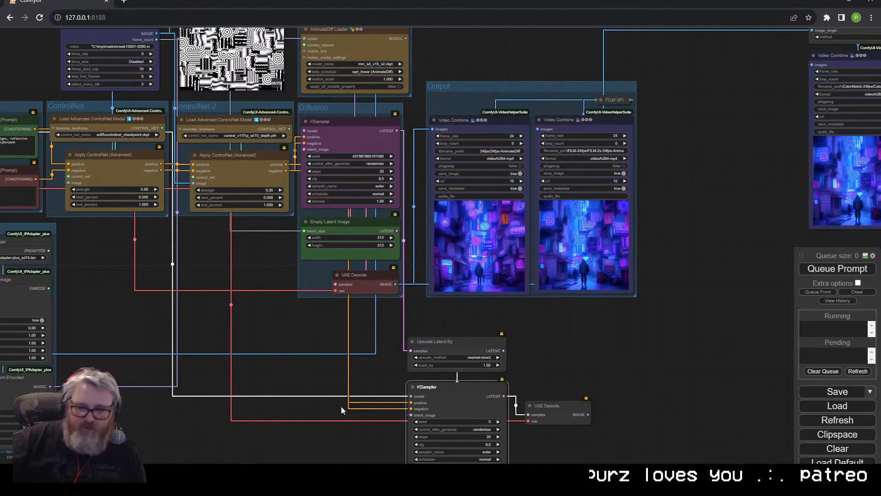
Paste a copy of the first Video Combine, feed it from the new VAE Decode, and set its filename prefix to start with Upscaled-24fps/Upscaled-24fps-.
left_click_drag(384, 437, 248, 270)
scroll(454, 183, "down", 1)
left_click_drag(454, 183, 452, 281)
scroll(468, 248, "down", 1)
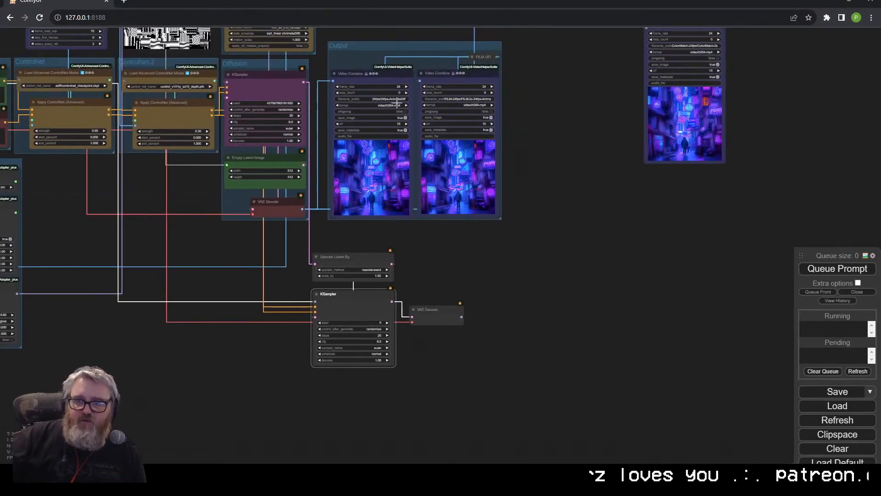
left_click(393, 75)
key("ctrl+v")
left_click_drag(554, 270, 526, 345)
left_click_drag(461, 317, 488, 351)
scroll(583, 387, "up", 11)
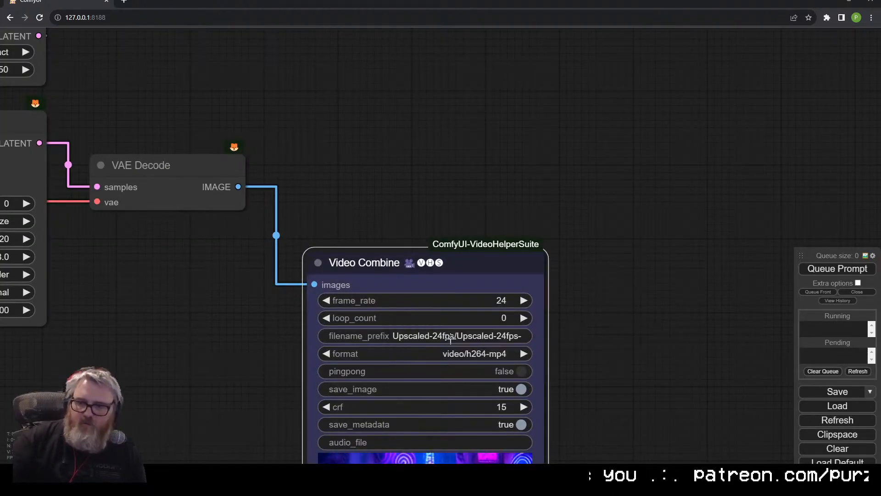
Place the upscaled Video Combine closer to its VAE Decode and add a FILM VFI node fed by the decoded image.
scroll(597, 325, "down", 3)
left_click_drag(601, 325, 646, 246)
left_click_drag(498, 214, 480, 189)
left_click_drag(363, 164, 366, 162)
left_click(632, 169)
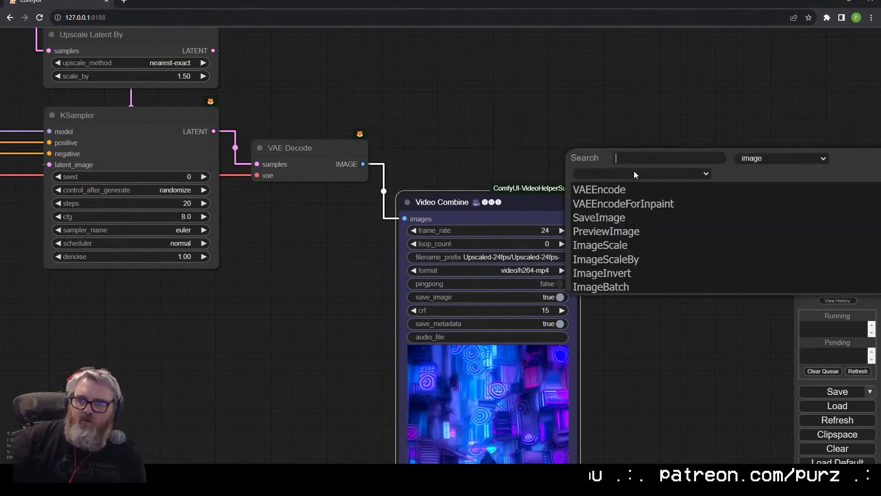
type("film")
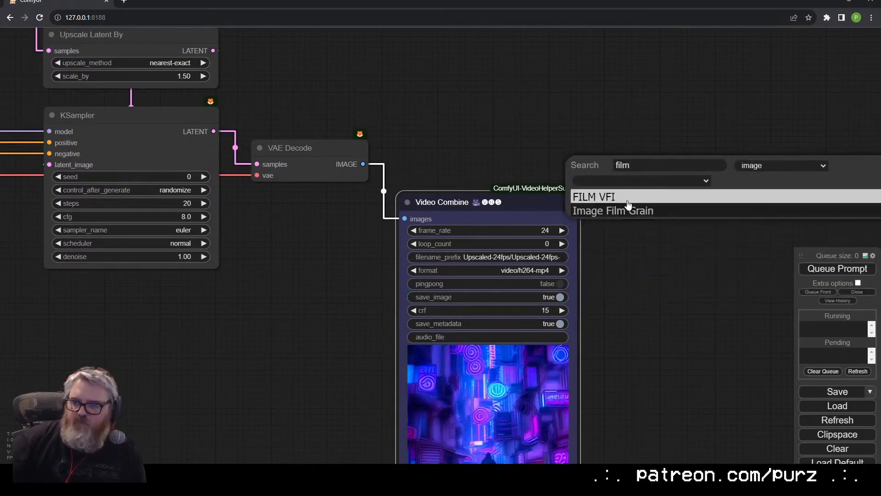
left_click(628, 204)
Position FILM VFI above the upscaled video output and connect its IMAGE to a duplicate of that Video Combine.
left_click_drag(656, 161, 590, 87)
left_click_drag(432, 207, 625, 202, "alt")
left_click_drag(813, 106, 599, 214)
Add FILM after Upscaled in both parts of the duplicate Video Combine's filename prefix, beginning with Upscaled-FILM-24fps.
left_click(700, 254)
key("Home")
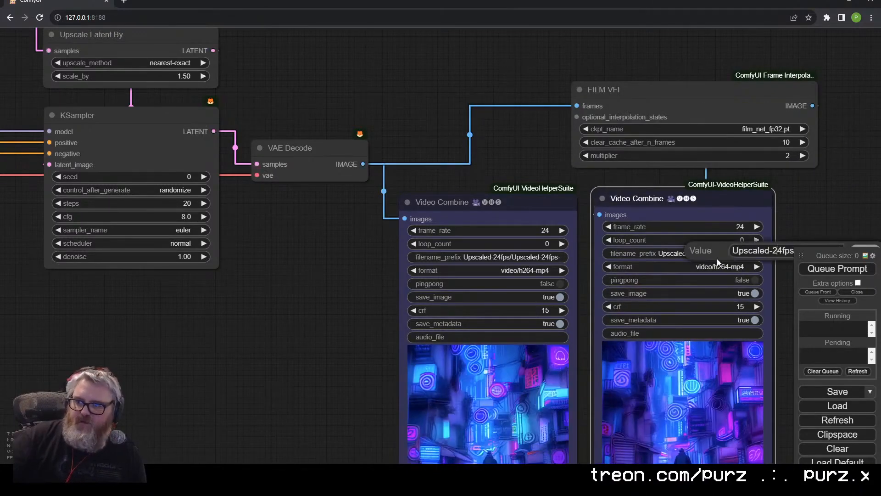
key("ctrl+Right")
key("ctrl+Right")
type("FILM-")
key("Return")
left_click(730, 254)
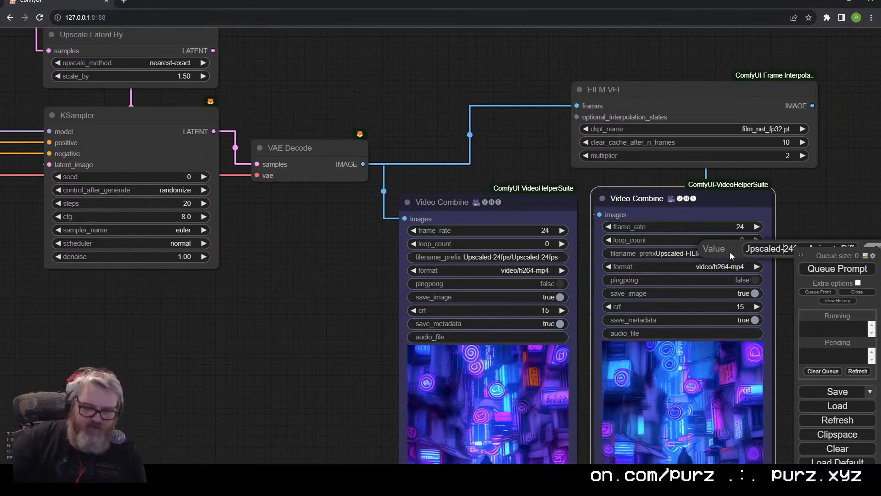
type("-FILM")
key("Return")
Select all nodes of the upscale chain and move them together to line up beneath the Diffusion and Output groups.
left_click_drag(787, 220, 487, 176)
left_click(423, 212)
left_click(579, 211)
scroll(579, 324, "down", 7)
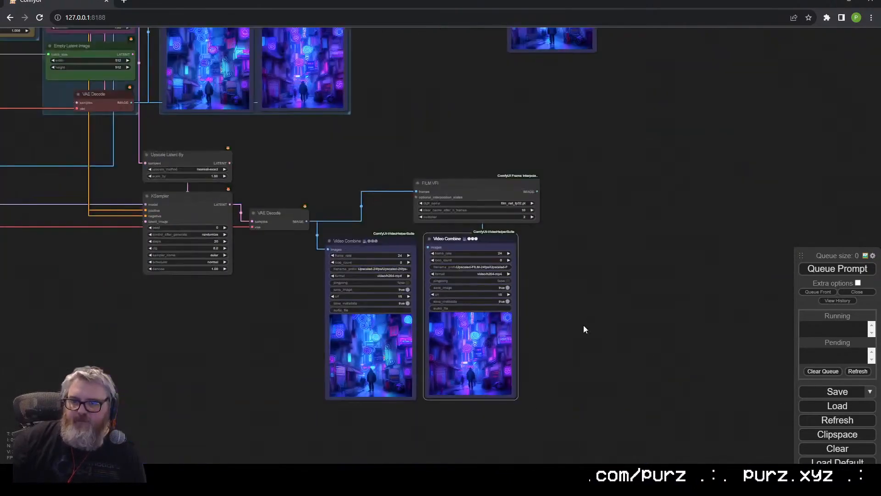
left_click_drag(527, 134, 646, 124)
scroll(346, 106, "up", 5)
left_click_drag(284, 133, 867, 468, "ctrl")
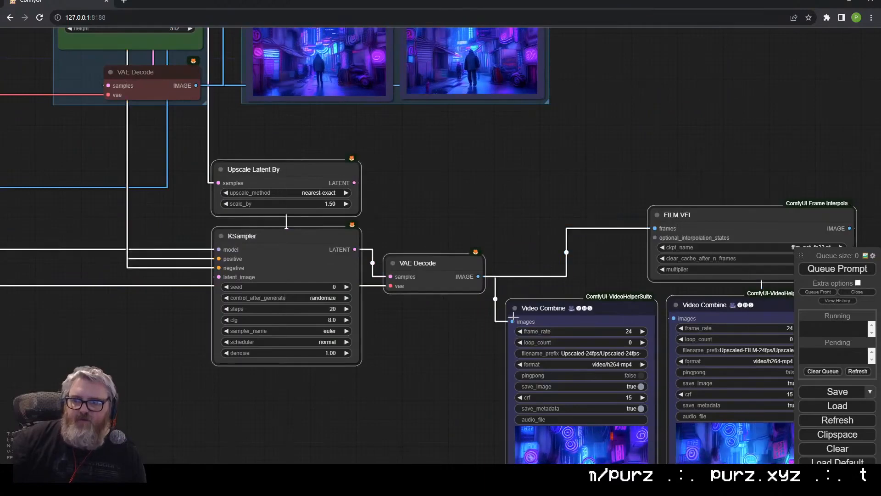
scroll(519, 351, "down", 6)
left_click_drag(544, 327, 399, 304)
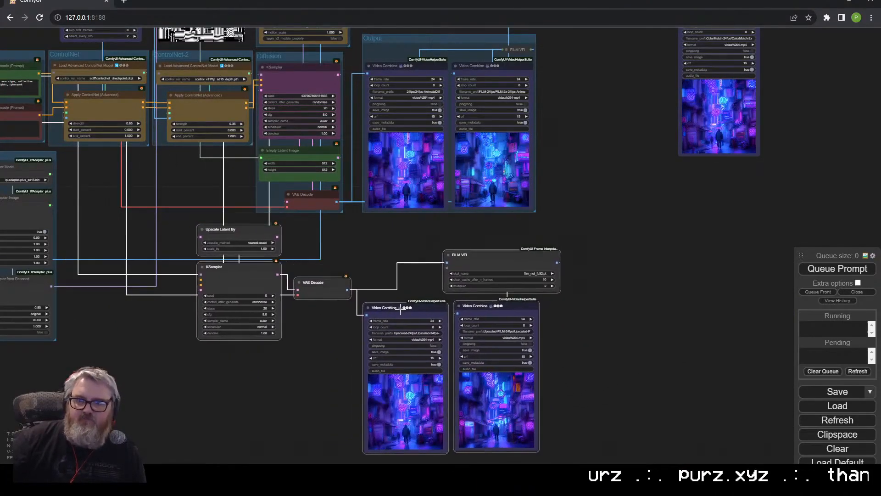
Collapse the upscale FILM VFI node and move it with the two upscaled Video Combine nodes up beneath the Output group.
left_click(446, 250)
left_click_drag(465, 252, 527, 225)
left_click_drag(502, 302, 501, 240)
left_click_drag(408, 304, 408, 243)
Stack the upscale VAE Decode, KSampler and Upscale Latent By nodes in a column beneath the Diffusion group, beside the upscaled Video Combine nodes.
left_click_drag(324, 278, 320, 371)
left_click_drag(246, 270, 309, 294)
left_click_drag(243, 226, 518, 390)
left_click_drag(413, 242, 412, 252, "shift")
left_click(412, 230)
scroll(320, 251, "up", 6)
scroll(326, 258, "down", 4)
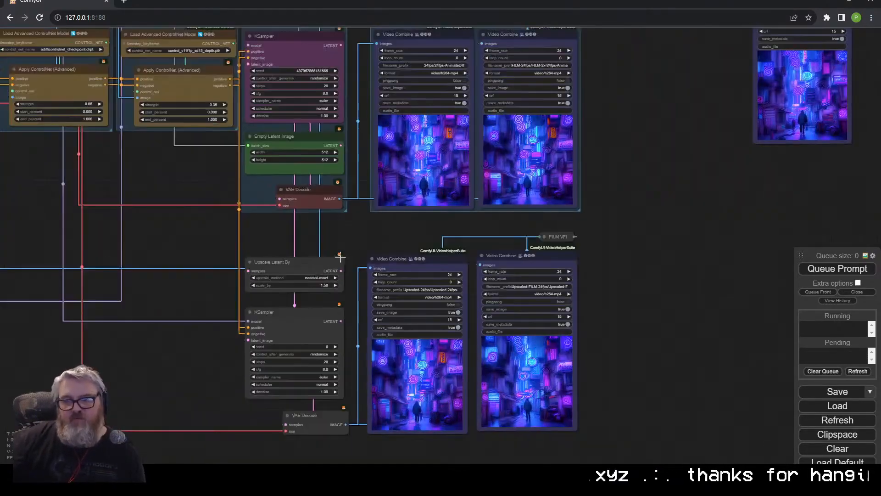
Set the Load Video node's frame_load_cap to 16 and queue the prompt.
left_click_drag(340, 257, 567, 291)
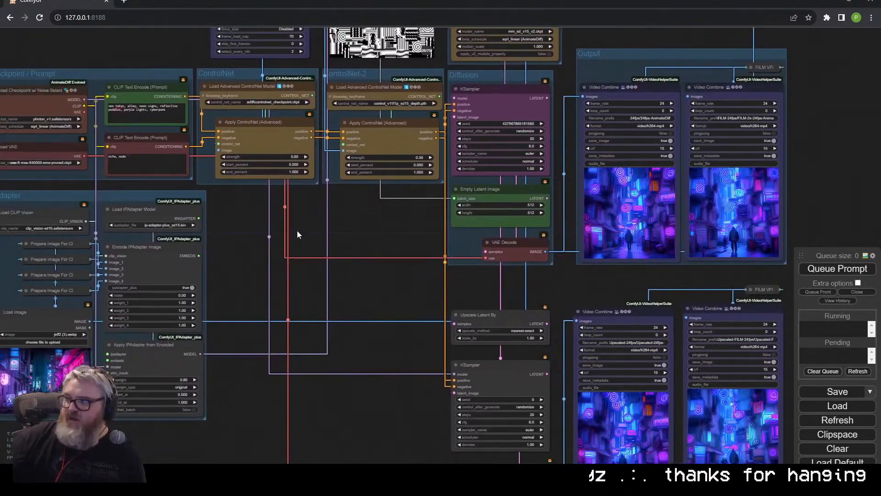
left_click_drag(297, 230, 151, 254)
scroll(387, 273, "up", 3)
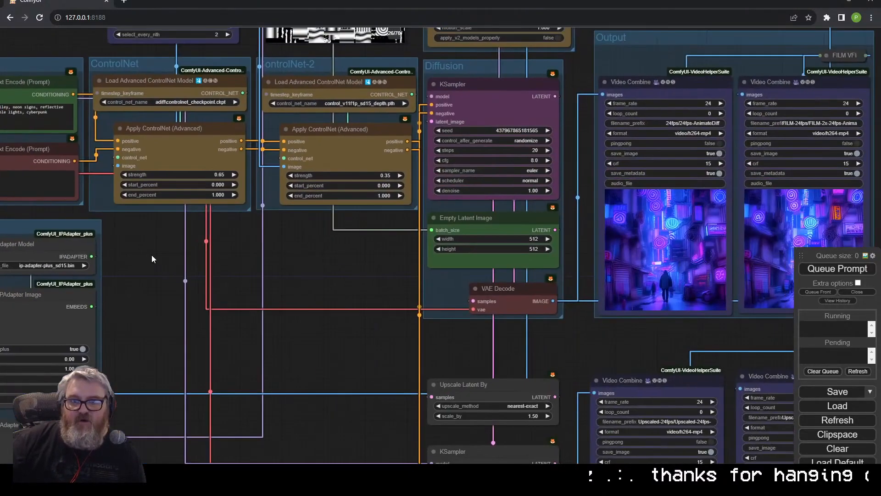
left_click_drag(229, 252, 362, 364)
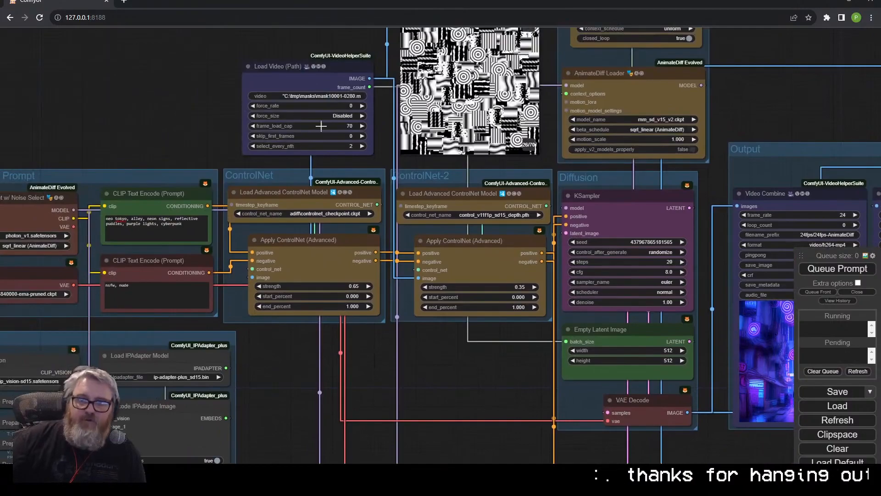
key("Return")
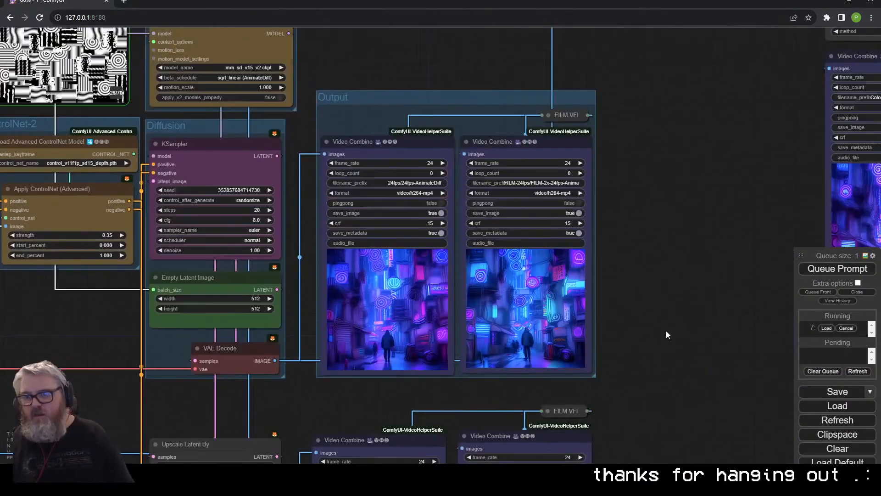
Color the Upscale Latent By node and the upscale KSampler purple, and the upscale VAE Decode red.
left_click_drag(667, 334, 644, 107)
scroll(591, 274, "down", 3)
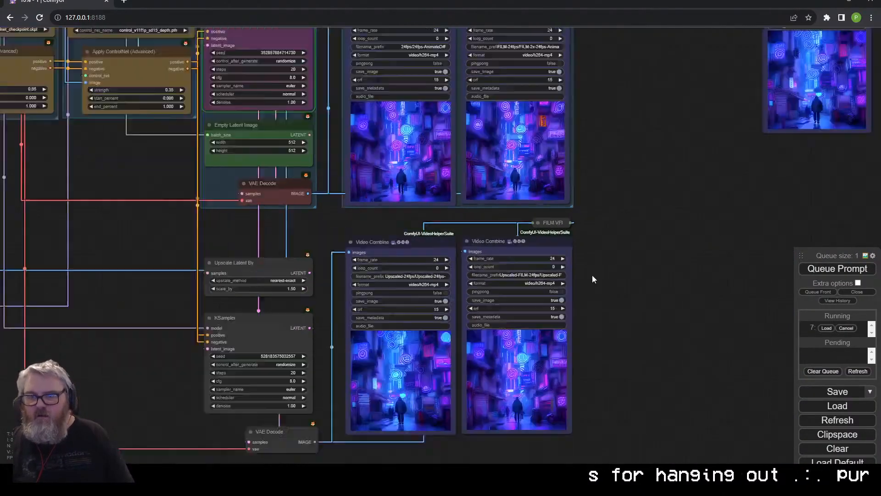
left_click_drag(350, 285, 350, 276)
left_click(367, 350)
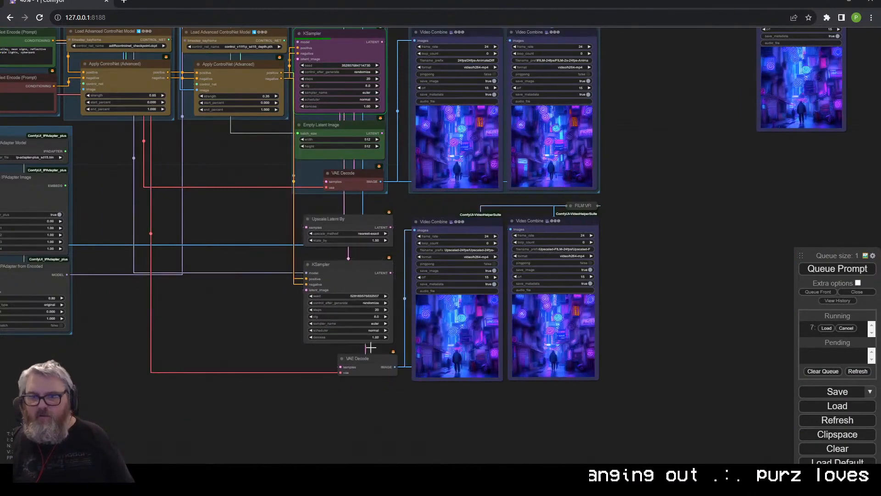
right_click(352, 216)
left_click(358, 340)
right_click(337, 217)
left_click(351, 344)
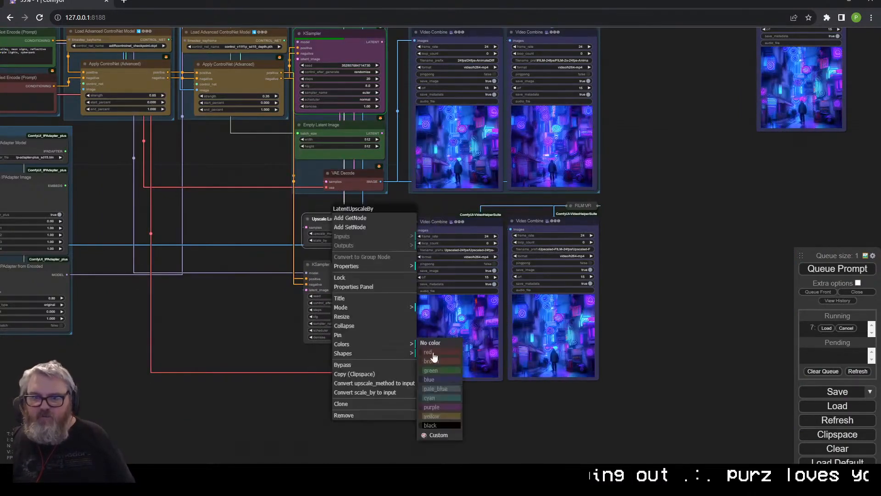
left_click(431, 408)
right_click(347, 264)
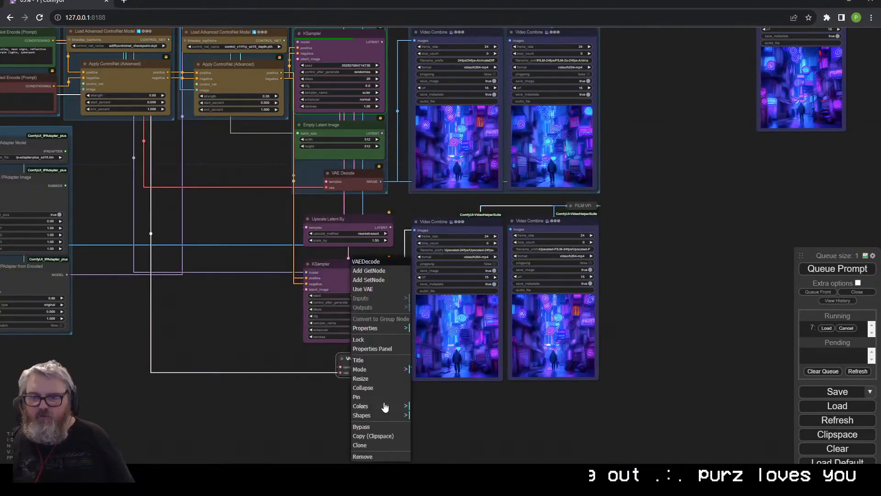
left_click(381, 340)
left_click(429, 435)
Color both FILM VFI nodes and the ColorMatch node cyan.
right_click(579, 205)
left_click(611, 331)
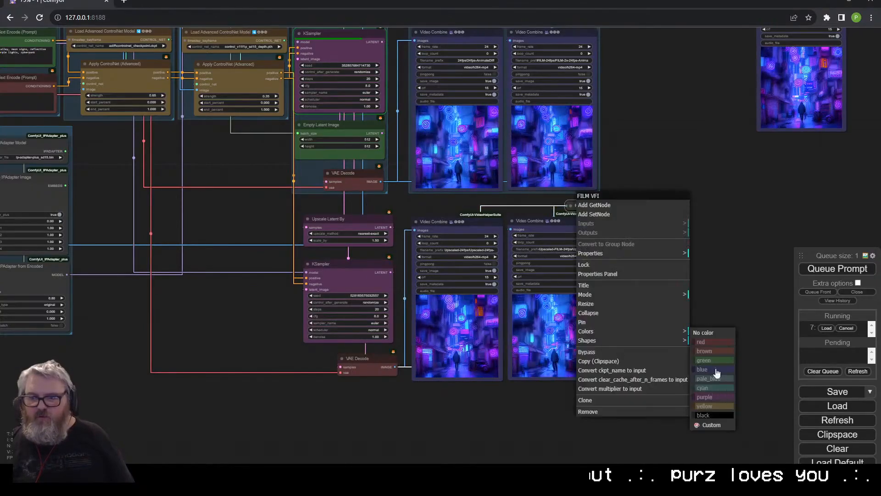
left_click(716, 369)
left_click_drag(646, 184, 642, 327)
right_click(578, 157)
left_click(610, 283)
left_click(715, 330)
right_click(802, 82)
left_click(814, 207)
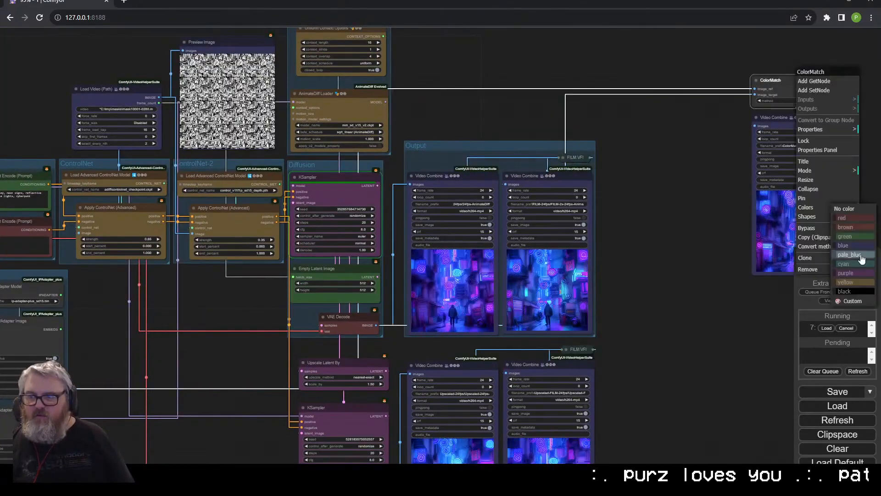
left_click(860, 256)
Move the ColorMatch node and its Video Combine node directly beside the Output group.
left_click_drag(800, 81, 651, 140)
left_click_drag(796, 118, 645, 178)
left_click(669, 353)
Compare the color-matched video preview with the original outputs and the loaded reference image.
scroll(669, 352, "up", 2)
scroll(669, 356, "up", 8)
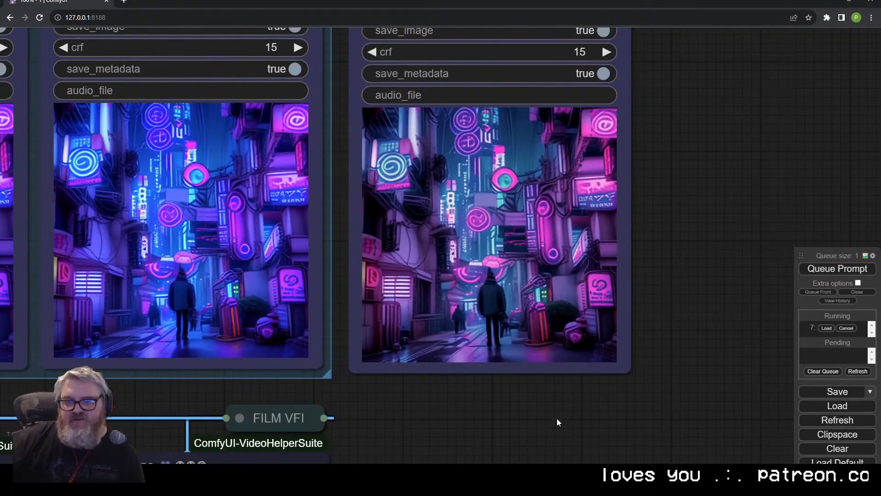
scroll(362, 336, "down", 10)
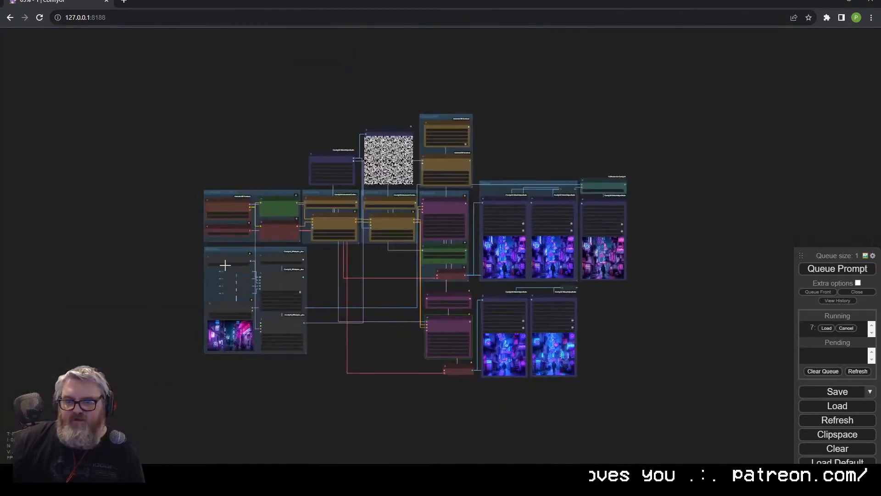
scroll(652, 242, "up", 10)
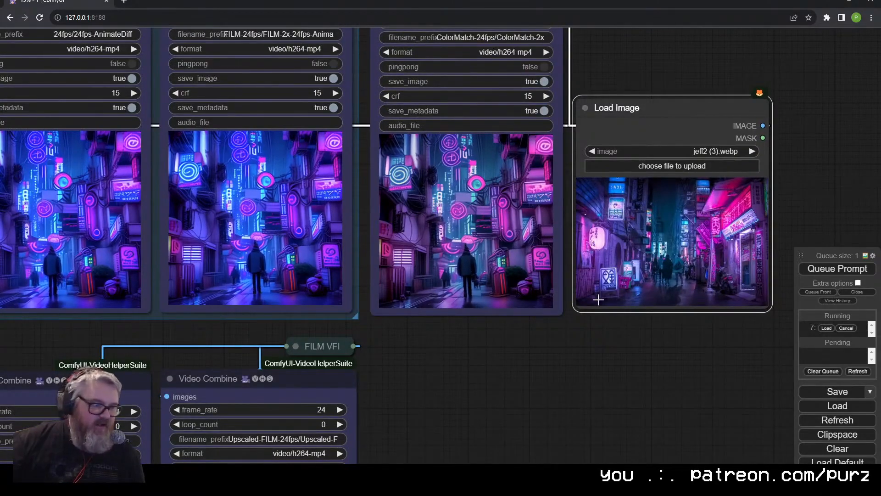
scroll(501, 279, "down", 10)
scroll(232, 311, "up", 10)
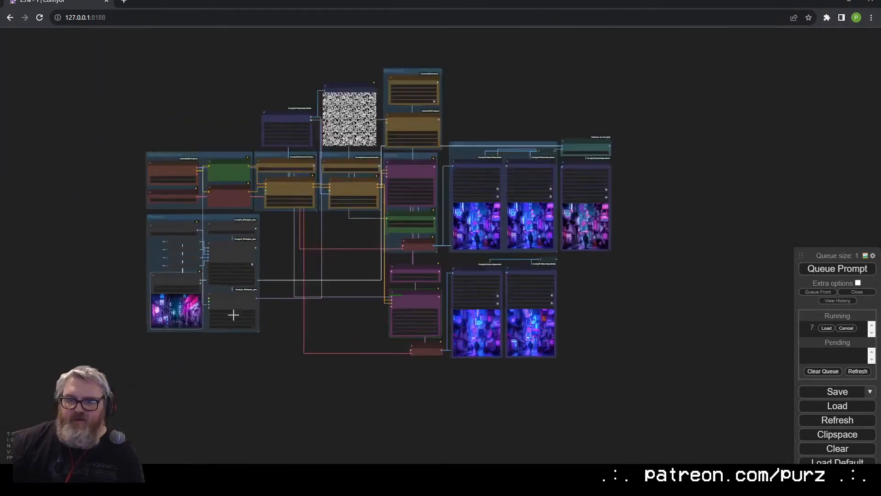
scroll(296, 333, "down", 3)
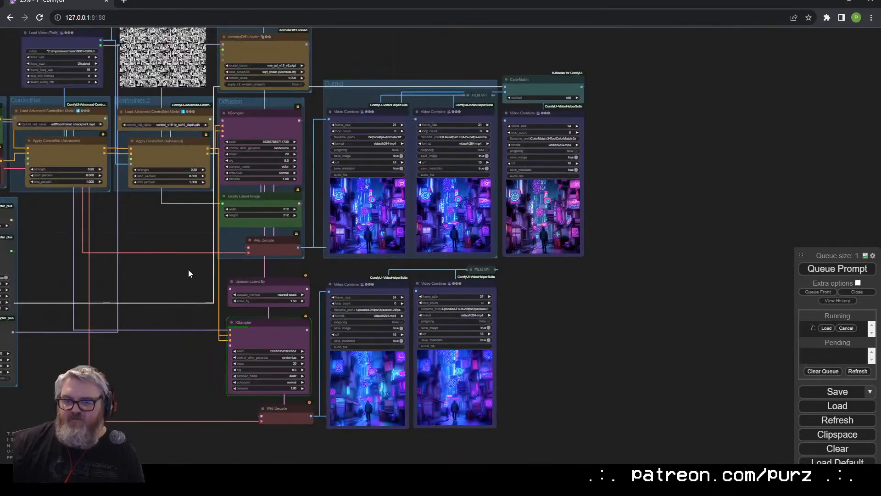
Put all the upscale nodes into a new group and align it beneath the Diffusion and Output groups.
left_click_drag(189, 270, 569, 429, "ctrl")
right_click(572, 427)
left_click(601, 362)
left_click_drag(353, 263, 348, 277)
left_click_drag(277, 249, 273, 246)
left_click(446, 116, "shift")
right_click(370, 277)
left_click(400, 455)
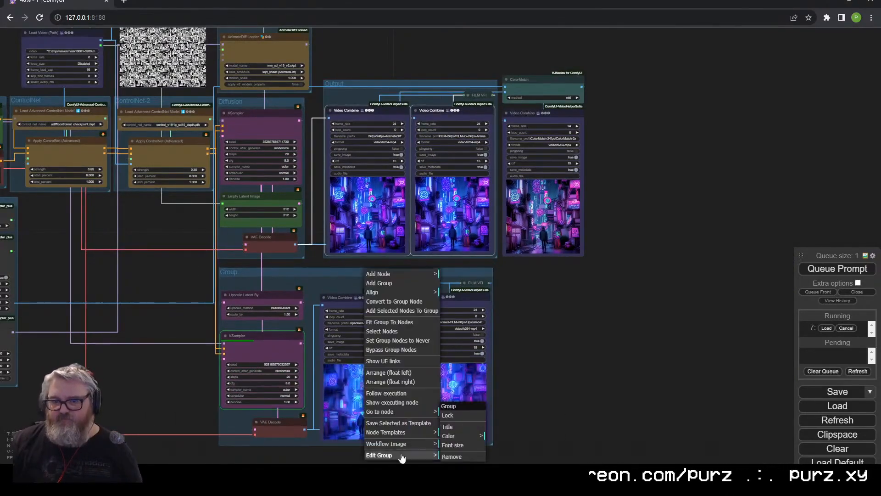
Duplicate the ColorMatch node with its Video Combine node and place the copies beside the upscale group.
scroll(568, 381, "up", 5)
left_click_drag(568, 382, 732, 307)
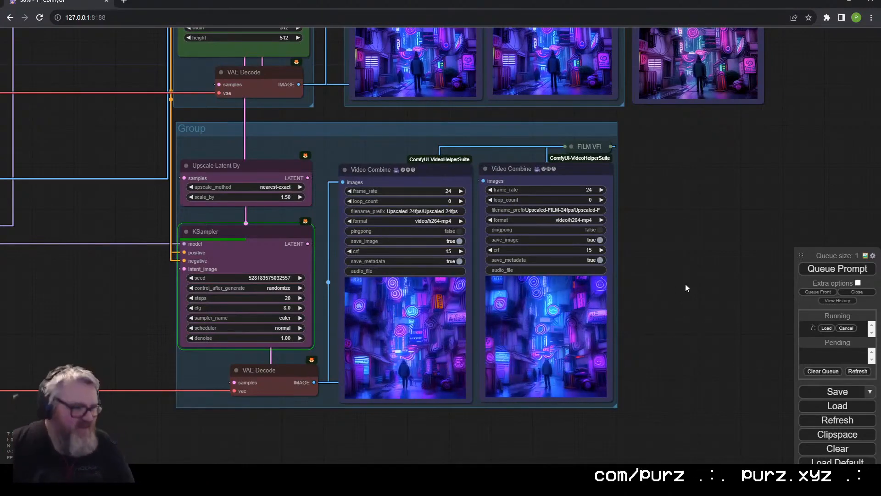
left_click_drag(711, 221, 610, 366)
scroll(675, 249, "down", 1)
key("ctrl+c")
key("ctrl+v")
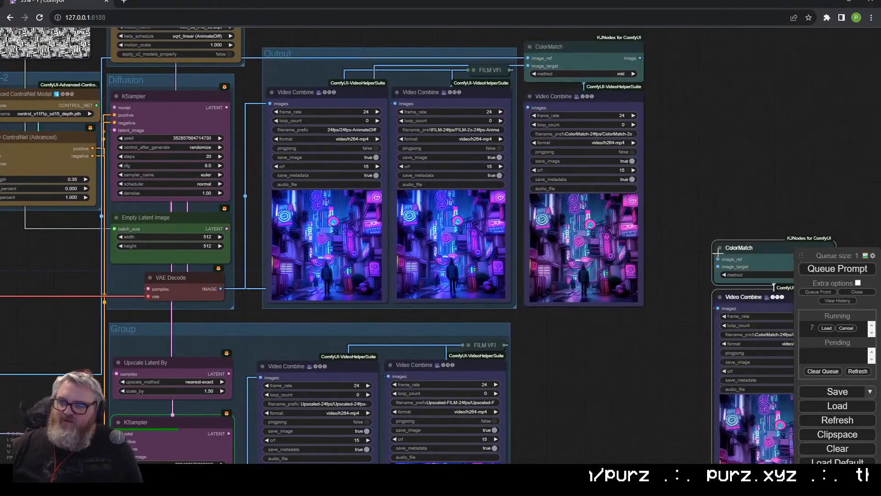
left_click_drag(746, 247, 556, 316)
Connect the upscale VAE Decode image to the copied ColorMatch's image_target and the Load Image output to its image_ref.
left_click_drag(653, 330, 585, 204)
scroll(179, 321, "up", 3)
left_click_drag(180, 322, 166, 278)
left_click_drag(149, 427, 534, 128)
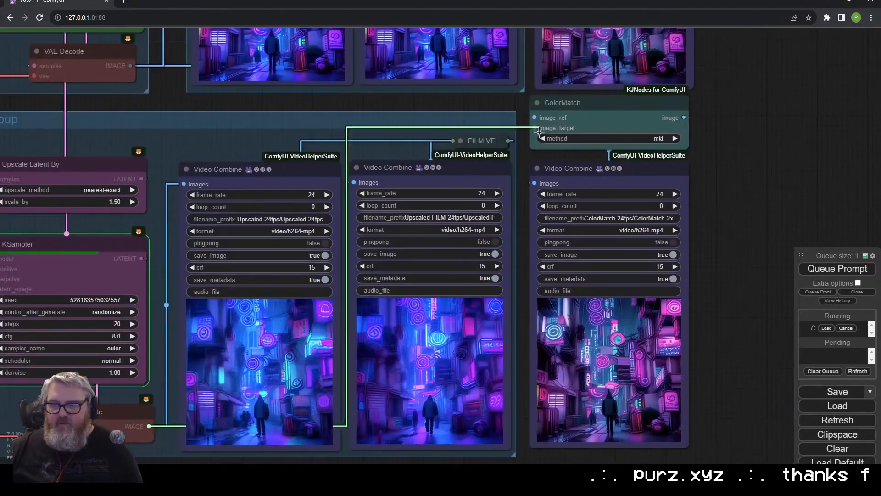
scroll(533, 128, "down", 3)
left_click_drag(239, 394, 688, 381)
scroll(172, 215, "down", 2)
left_click_drag(45, 219, 745, 178)
Add "Upscaled-" before both the folder and file parts of the copied Video Combine node's filename_prefix.
scroll(684, 176, "up", 5)
left_click(685, 141)
key("Home")
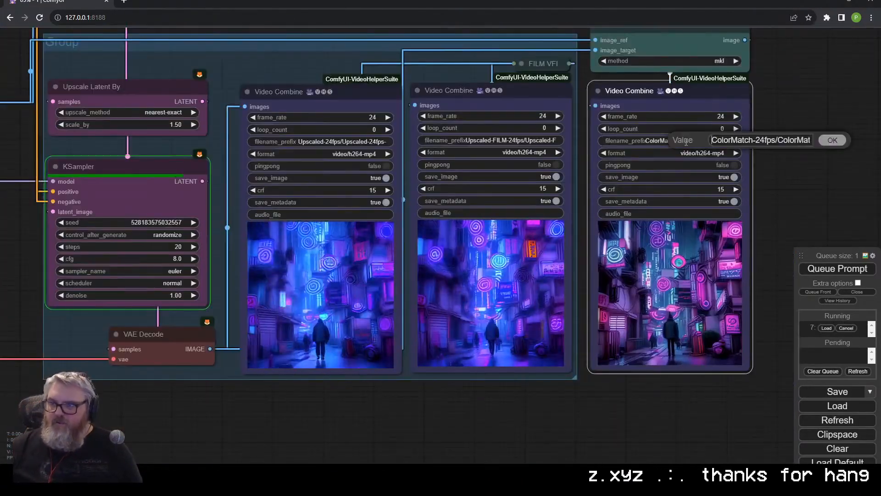
type("Upscaled-")
key("Right")
key("Right")
key("Right")
key("Right")
key("Right")
key("Right")
key("Right")
key("Right")
key("Right")
key("Right")
key("Right")
key("Right")
key("Right")
key("Right")
key("Right")
key("Right")
key("Right")
type("Upscaled-")
key("Return")
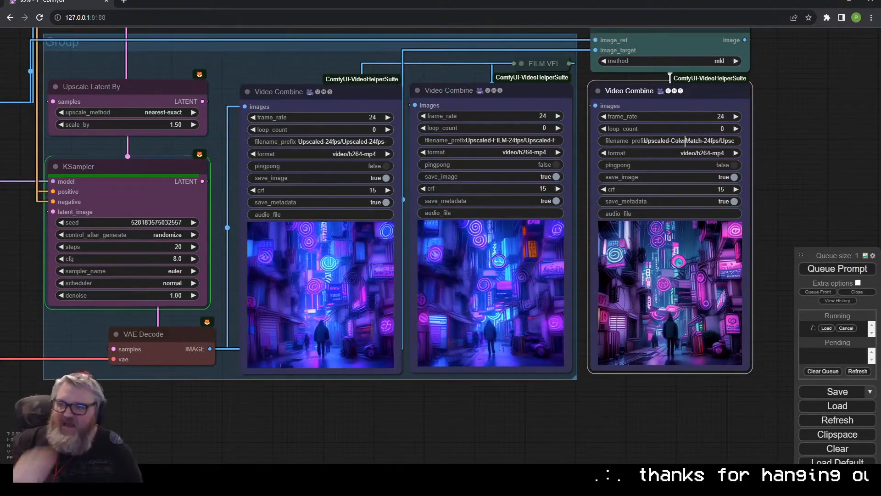
Shift the three upscaled Video Combine nodes, FILM VFI and copied ColorMatch together slightly down within the upscale area.
scroll(773, 194, "down", 3)
left_click_drag(772, 194, 675, 245)
left_click_drag(663, 398, 321, 135, "ctrl")
left_click_drag(475, 170, 476, 189, "shift")
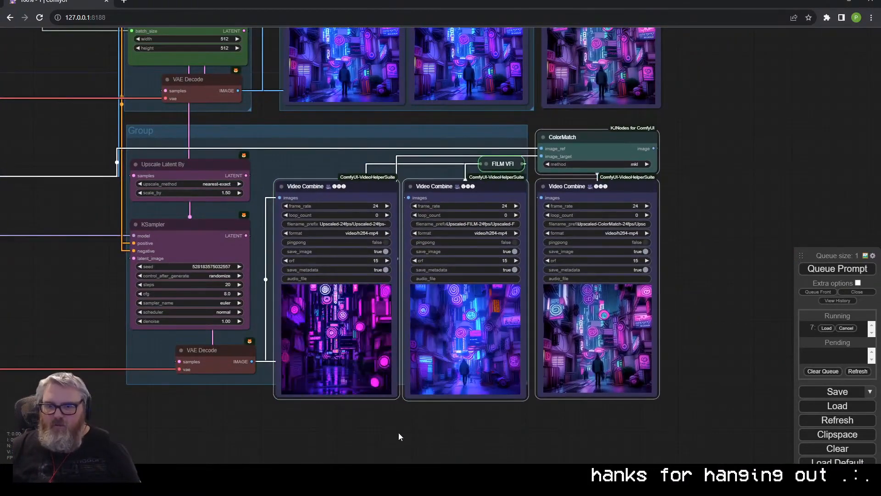
left_click(398, 432)
Examine the upscaled video previews and trace the workflow's connections back through the ControlNet and AnimateDiff nodes.
scroll(368, 414, "up", 3)
left_click_drag(368, 413, 456, 419)
left_click_drag(130, 257, 458, 327)
scroll(458, 327, "down", 5)
left_click_drag(355, 285, 397, 418)
left_click_drag(323, 276, 421, 331)
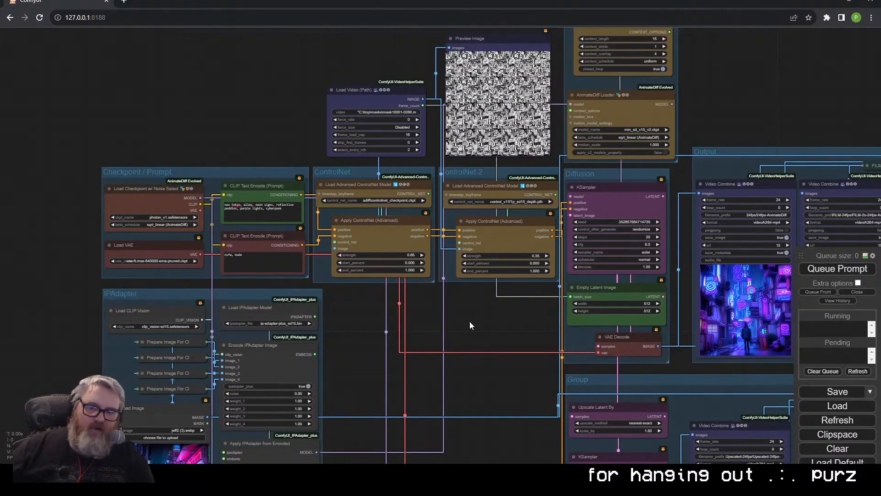
left_click_drag(469, 321, 140, 78)
scroll(464, 344, "up", 8)
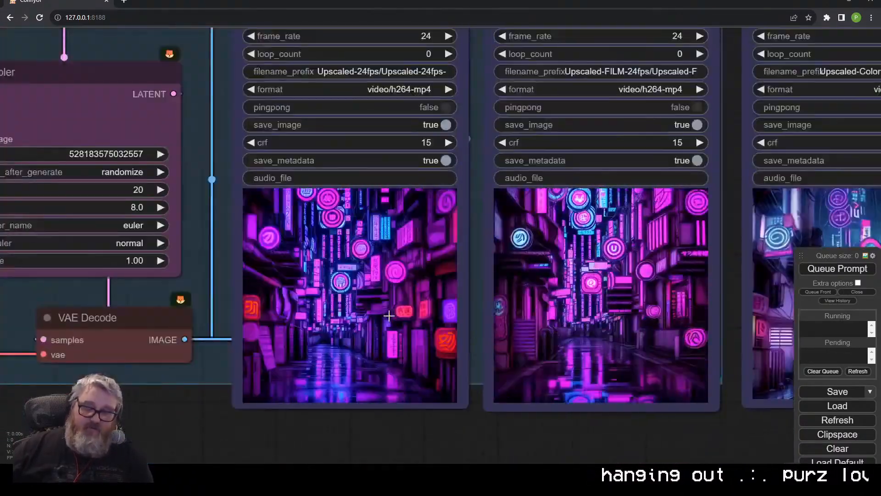
scroll(353, 439, "down", 8)
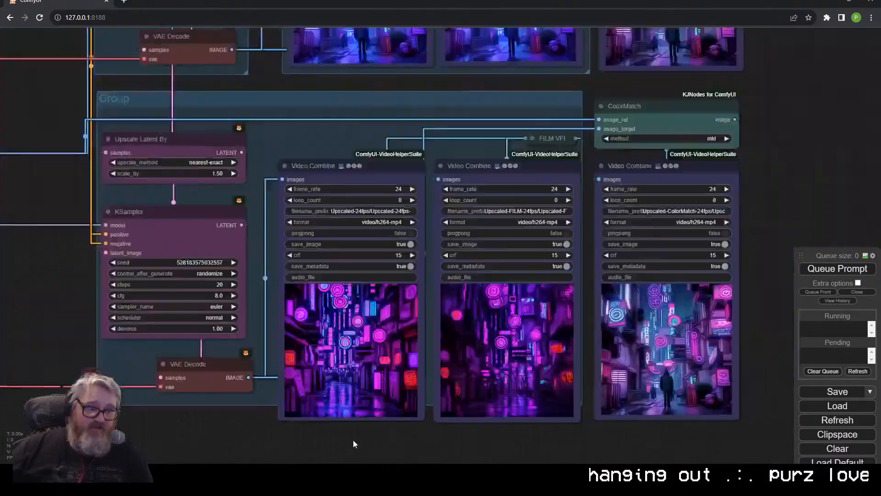
left_click_drag(181, 226, 419, 341)
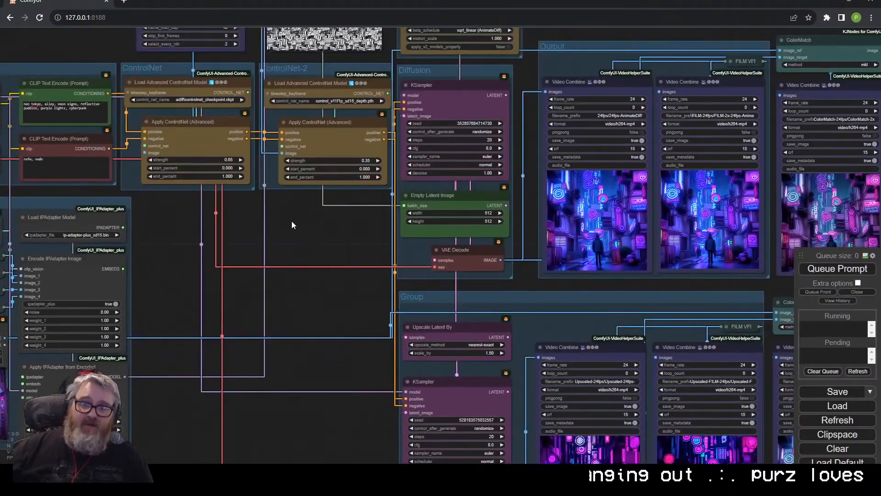
Connect the AnimateDiff Loader's model output to the upscale KSampler's model input and queue the prompt.
scroll(295, 227, "down", 3)
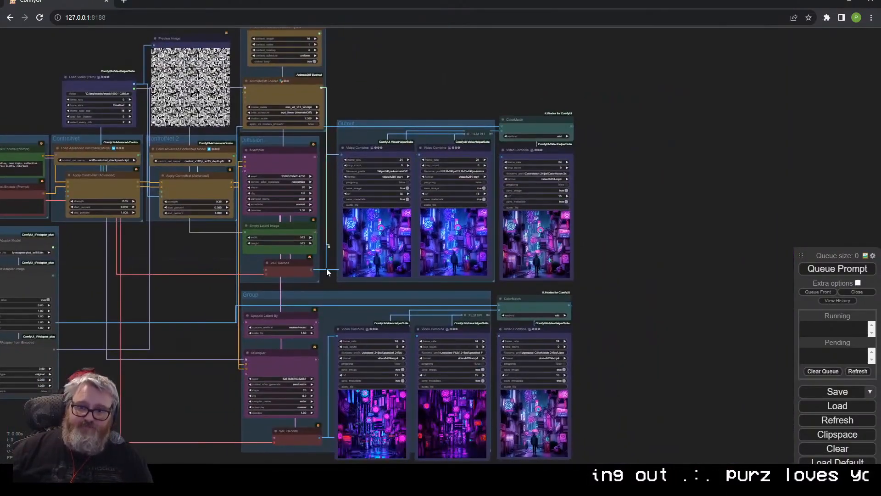
left_click_drag(248, 359, 255, 263)
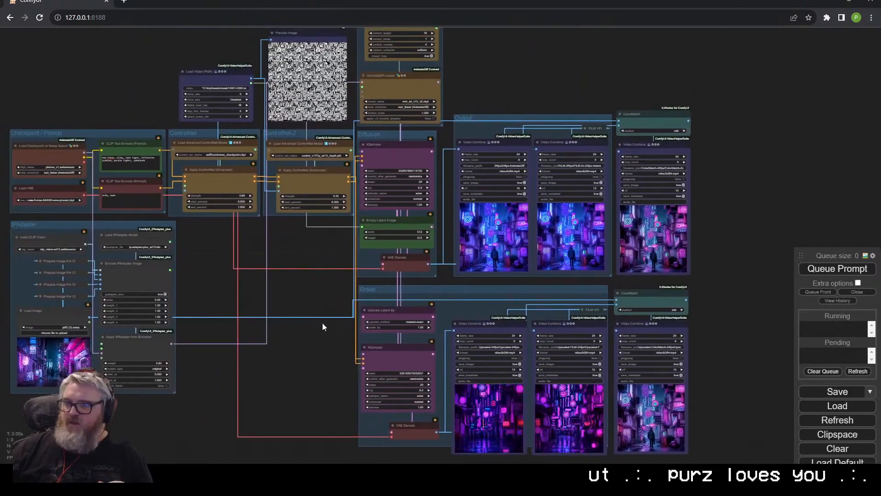
left_click(810, 269)
Inspect the base video previews in the Output group up close, and check the upscale section.
left_click_drag(767, 211, 699, 175)
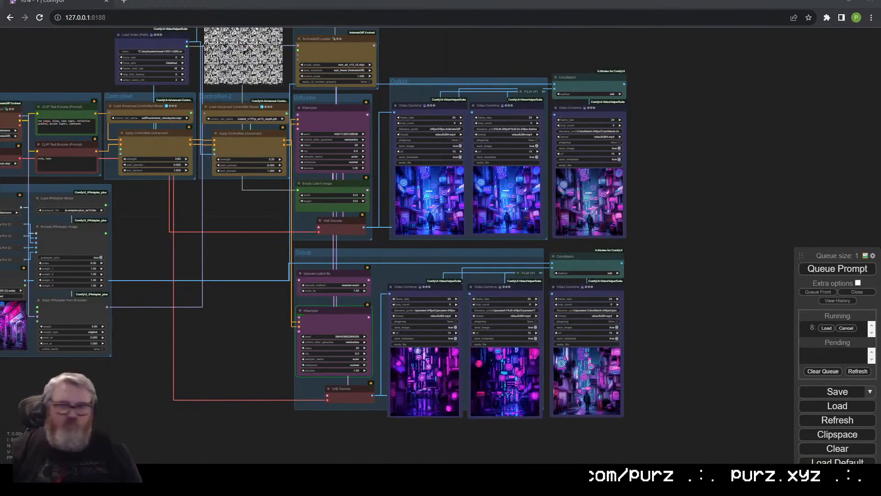
scroll(504, 256, "up", 10)
scroll(391, 339, "up", 5)
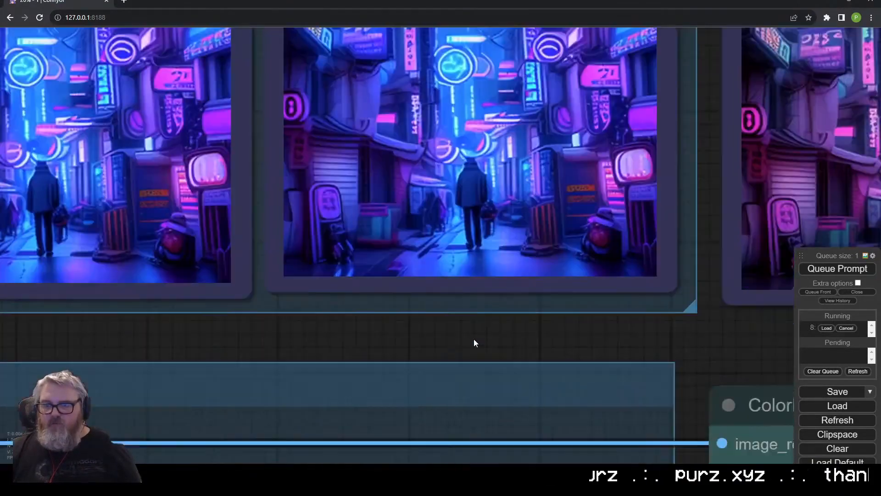
left_click_drag(343, 344, 610, 493)
left_click_drag(334, 442, 532, 452)
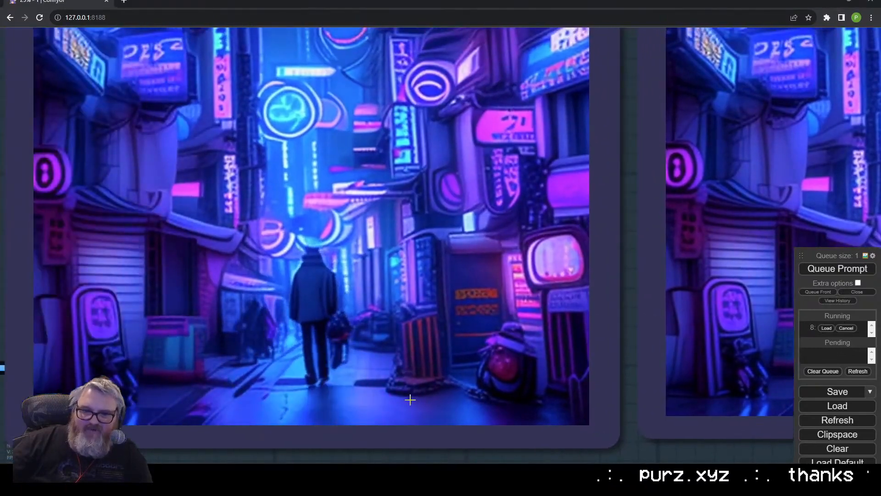
scroll(440, 427, "down", 10)
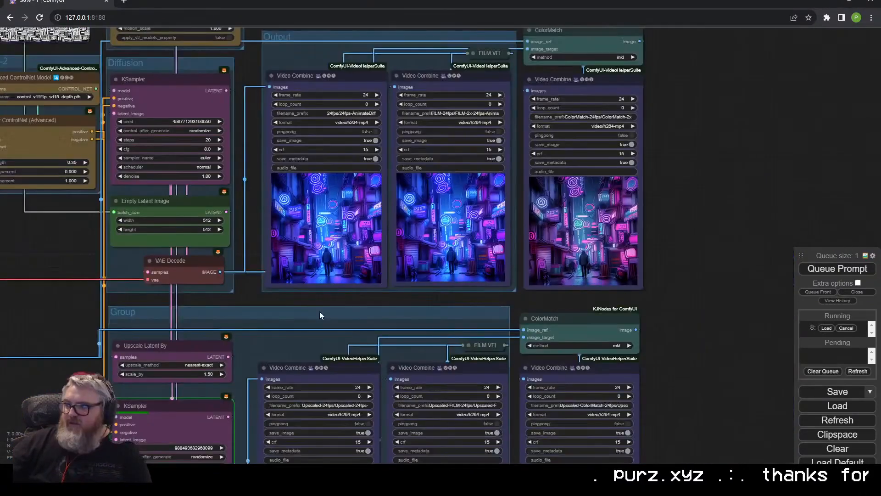
left_click_drag(320, 311, 301, 160)
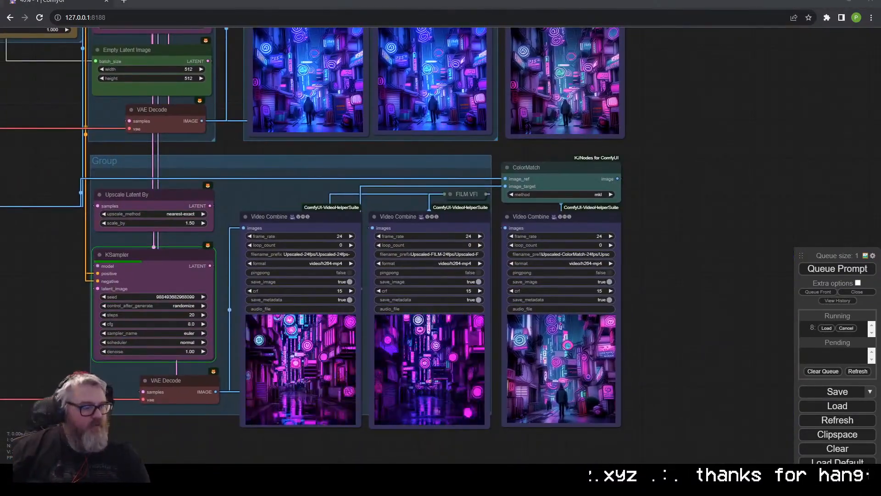
Enlarge the upscale group and the Output group so each encloses its ColorMatch and color-matched Video Combine nodes.
left_click_drag(54, 166, 152, 220)
scroll(156, 220, "down", 3)
left_click_drag(482, 407, 503, 387)
left_click_drag(486, 406, 591, 419)
left_click_drag(458, 240, 440, 258)
left_click_drag(614, 202, 575, 306)
left_click_drag(452, 305, 602, 178)
Rename the upscale group to "Upscaler".
right_click(366, 184)
left_click(390, 357)
left_click(456, 369)
key("ctrl+a")
type("Upscaler")
key("Return")
left_click_drag(643, 156, 655, 226)
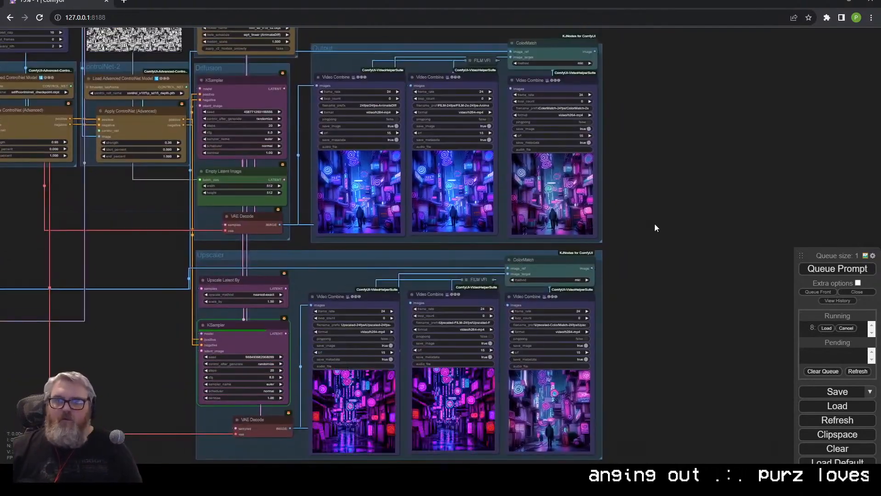
Shrink the Upscaler group to enclose only Upscale Latent By, KSampler and VAE Decode, and align it beneath the Diffusion group.
mouse_move(295, 259)
left_mouse_down()
mouse_move(395, 263)
mouse_move(289, 259)
left_mouse_up()
left_click_drag(595, 458, 290, 445)
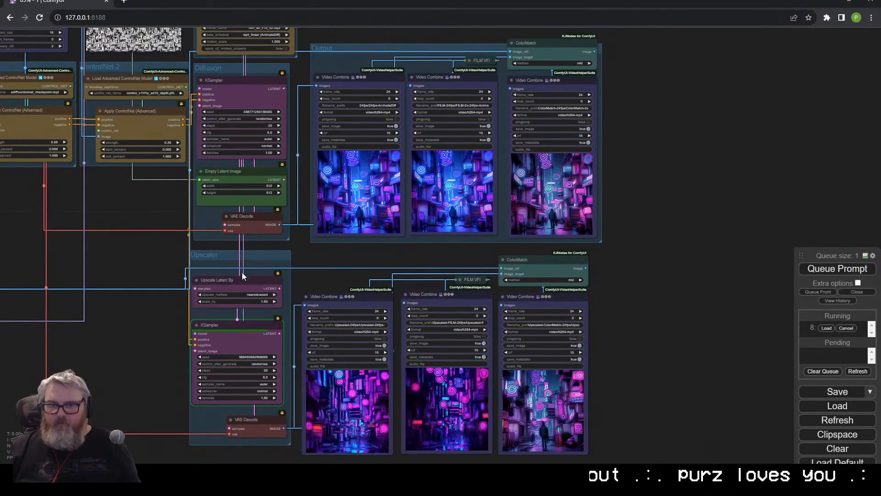
left_click_drag(241, 272, 243, 273)
Add a group around the upscaled ColorMatch, FILM VFI and Video Combine nodes and line it up beneath the Output group.
left_click_drag(309, 246, 592, 459, "ctrl")
right_click(613, 426)
left_click(640, 363)
left_click_drag(590, 314, 602, 316)
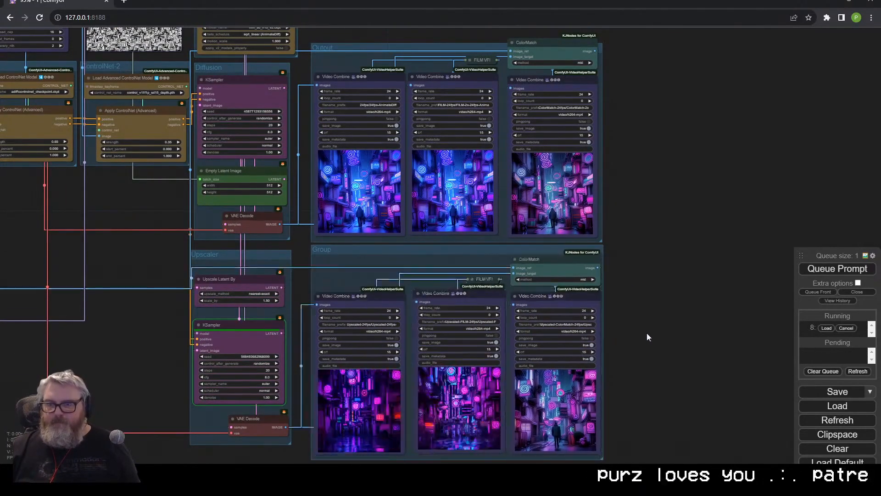
left_click_drag(649, 336, 655, 285)
Collapse the base and upscaled ColorMatch nodes, place each beside its FILM VFI node, and realign the base Video Combine nodes.
left_click(521, 210)
left_click_drag(536, 211, 589, 228)
left_click_drag(642, 211, 642, 401)
left_click(518, 181)
left_click_drag(532, 182, 585, 200)
left_click_drag(629, 359, 525, 273, "ctrl")
left_click_drag(454, 214, 452, 210)
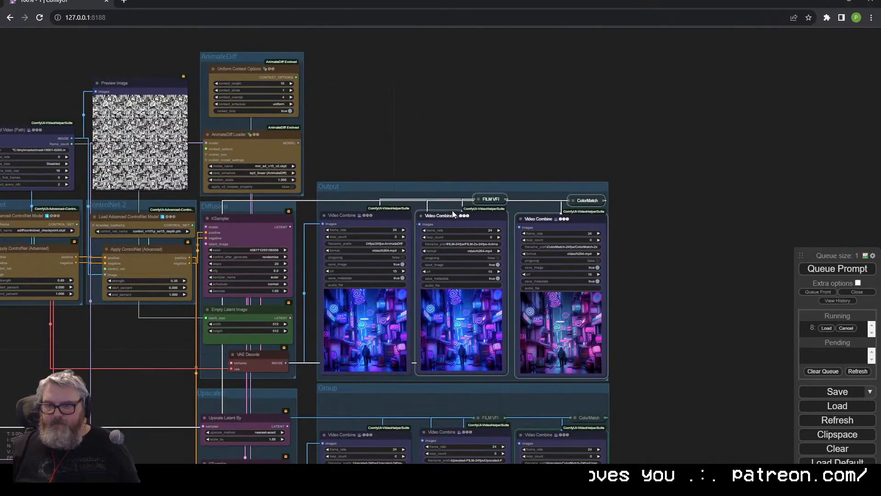
left_click_drag(554, 218, 551, 214)
Compare the plain, interpolated and color-matched video previews of the base and upscaled outputs up close.
left_click_drag(642, 321, 629, 170)
scroll(422, 438, "up", 14)
scroll(422, 438, "down", 3)
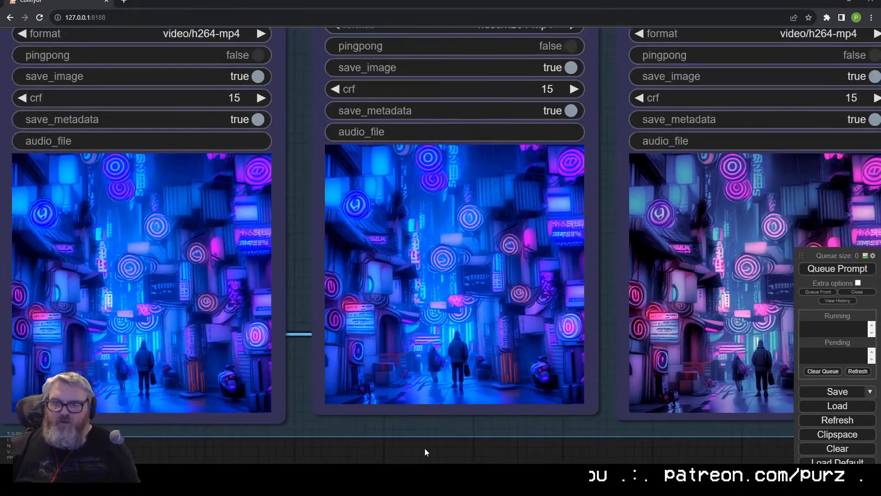
left_click_drag(425, 448, 530, 444)
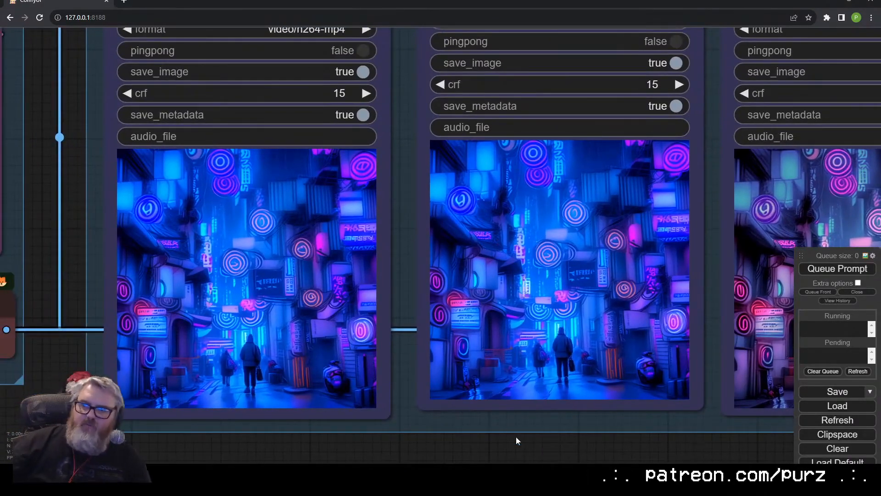
scroll(564, 376, "up", 10)
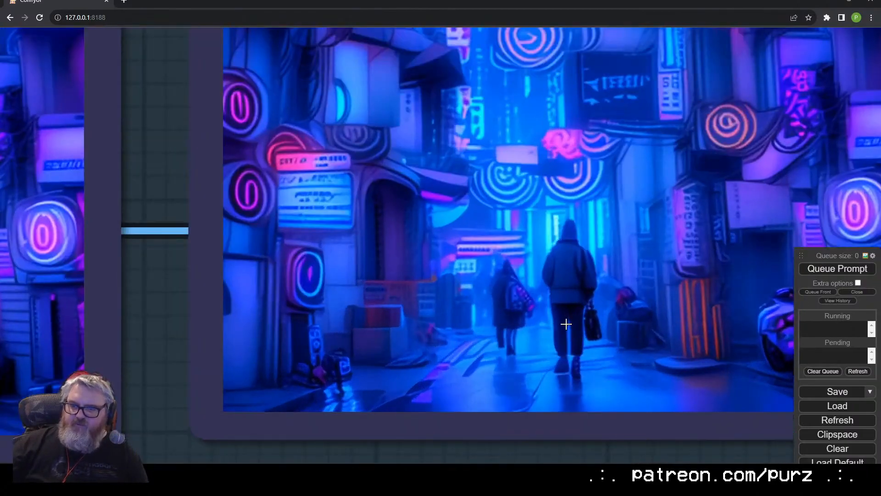
scroll(574, 360, "down", 10)
scroll(435, 340, "up", 5)
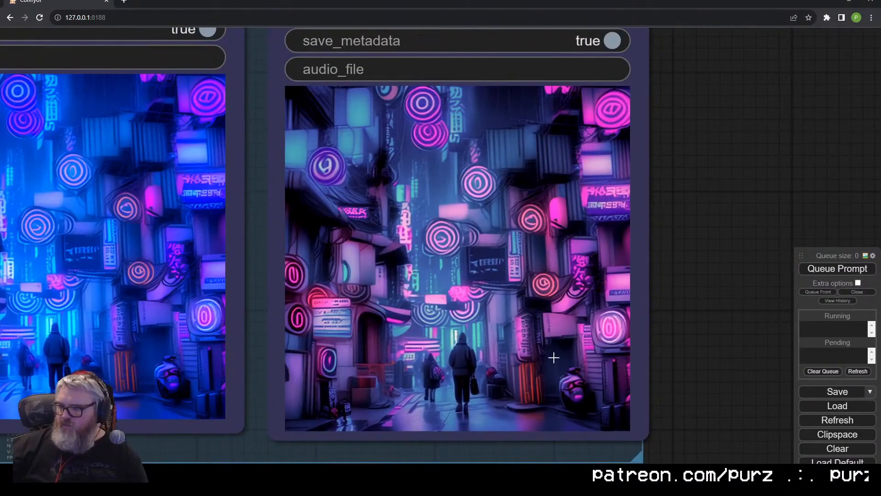
left_click_drag(693, 161, 671, 411)
scroll(661, 376, "down", 10)
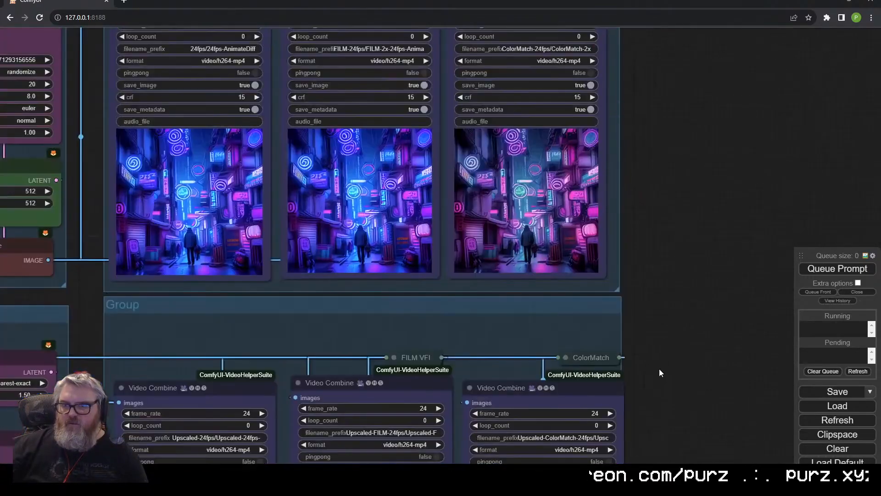
scroll(185, 198, "up", 9)
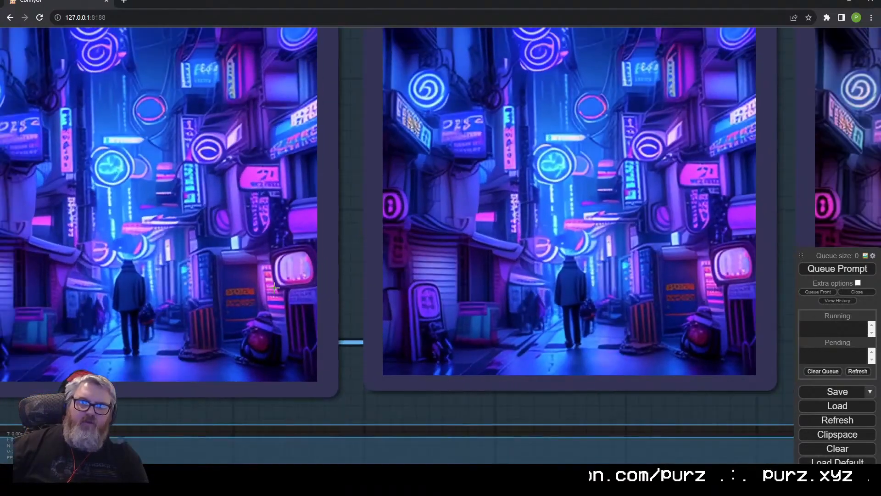
scroll(404, 357, "down", 10)
left_click_drag(403, 357, 415, 105)
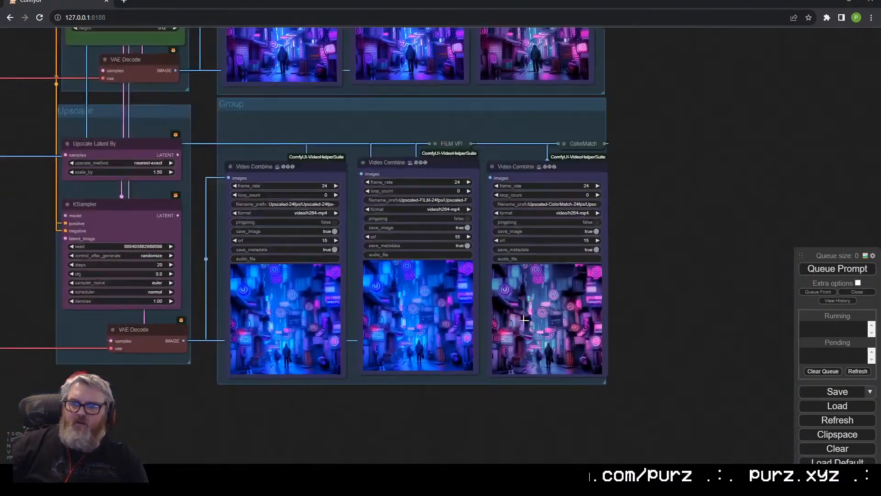
scroll(534, 337, "up", 10)
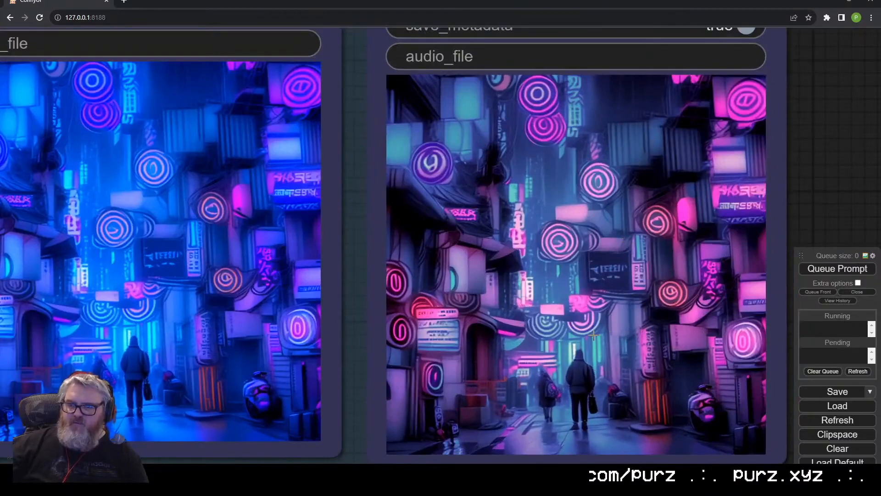
scroll(623, 243, "down", 8)
left_click_drag(659, 219, 680, 436)
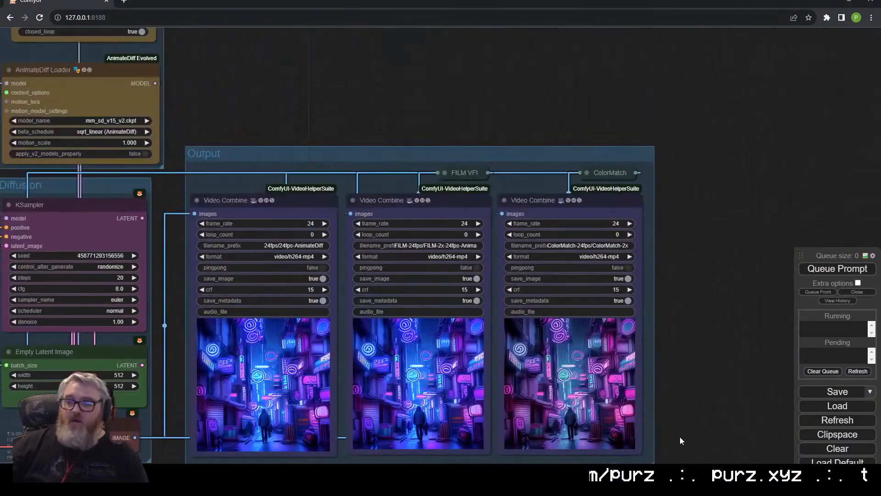
Title the new group around the upscaled video nodes "Upscaled Outputs".
scroll(368, 292, "down", 3)
left_click_drag(260, 458, 366, 263)
right_click(329, 279)
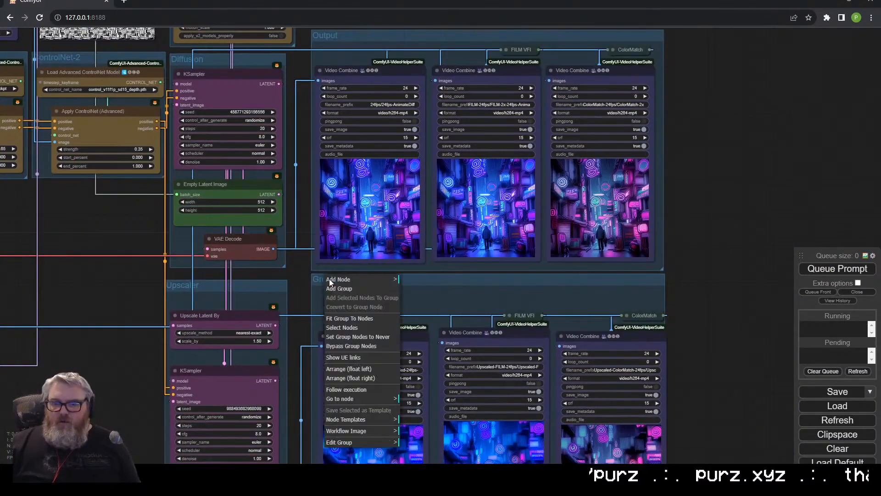
left_click(362, 442)
left_click(411, 426)
type("S")
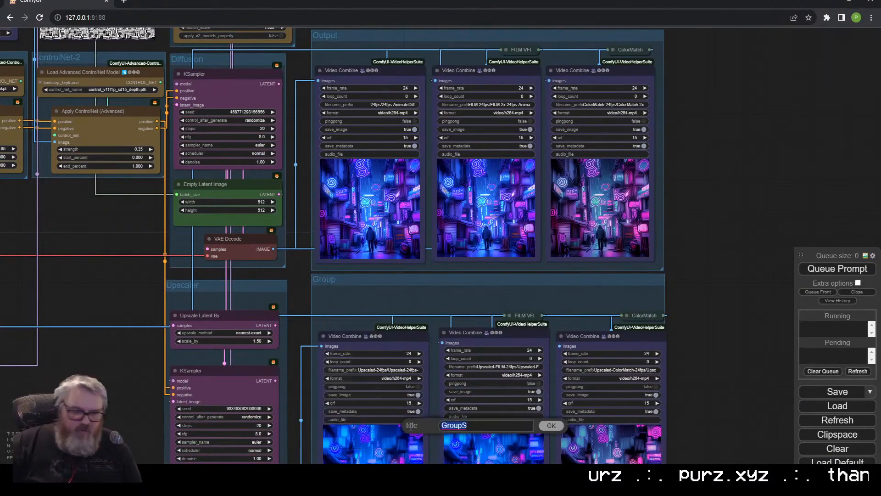
type("Upscaled Outputs")
key("Return")
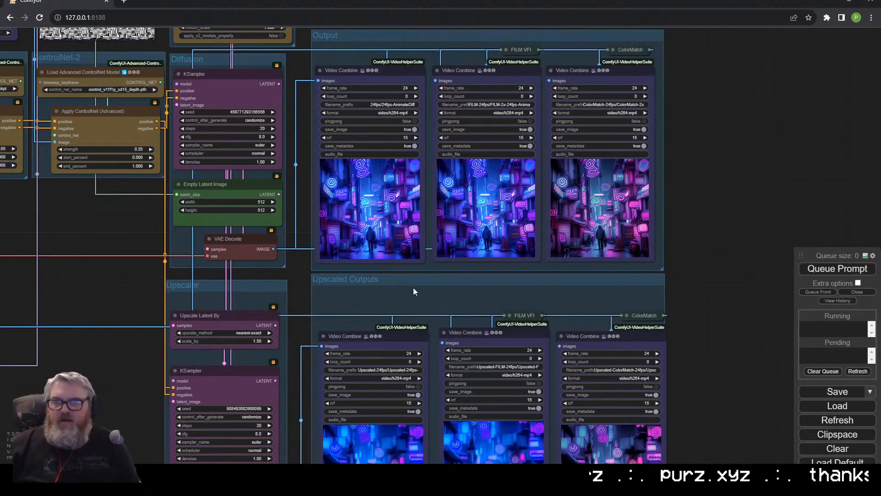
Shorten the upscaled video group's title to "Upscaled Output".
right_click(364, 279)
left_click(393, 442)
left_click(453, 425)
key("BackSpace")
key("Return")
scroll(185, 323, "down", 6)
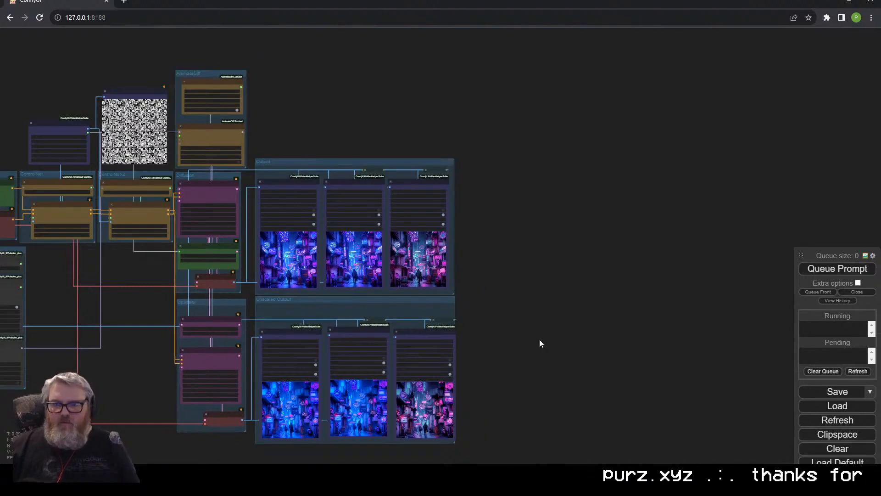
Line up the Video Combine, FILM VFI and ColorMatch nodes evenly inside the Upscaled Output group.
scroll(539, 339, "up", 6)
left_click_drag(538, 339, 649, 224)
left_click_drag(208, 211, 205, 190)
left_click(452, 223)
left_click_drag(334, 189, 330, 191)
left_click_drag(416, 191, 415, 192)
left_click(473, 169)
left_click(364, 170)
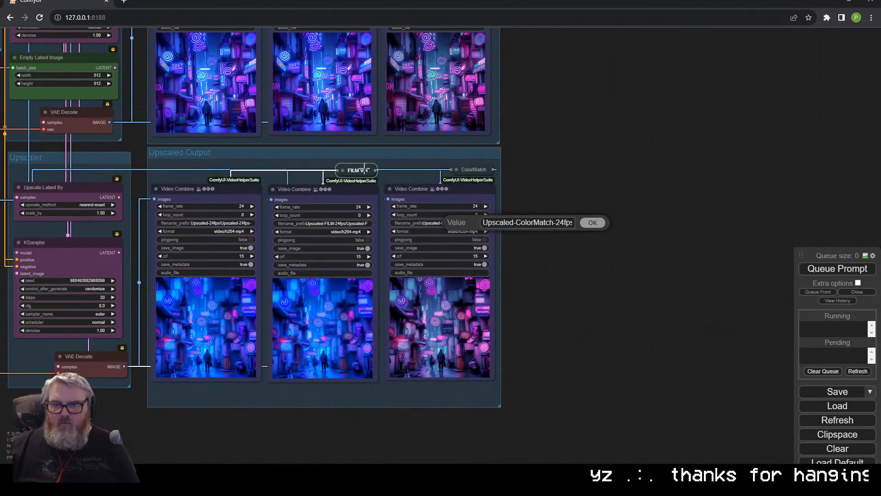
left_click_drag(498, 388, 248, 161, "ctrl")
left_click_drag(285, 188, 289, 186)
left_click_drag(350, 187, 398, 290)
left_click(361, 160)
Move the Load Video and Preview Image nodes higher and place the ControlNet and ControlNet-2 groups beside the AnimateDiff group.
scroll(558, 332, "down", 3)
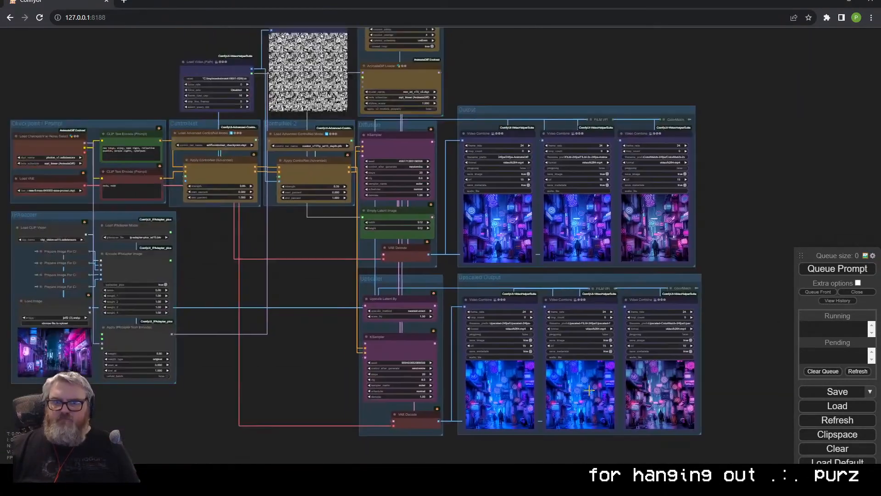
scroll(342, 324, "up", 2)
left_click_drag(343, 324, 374, 394)
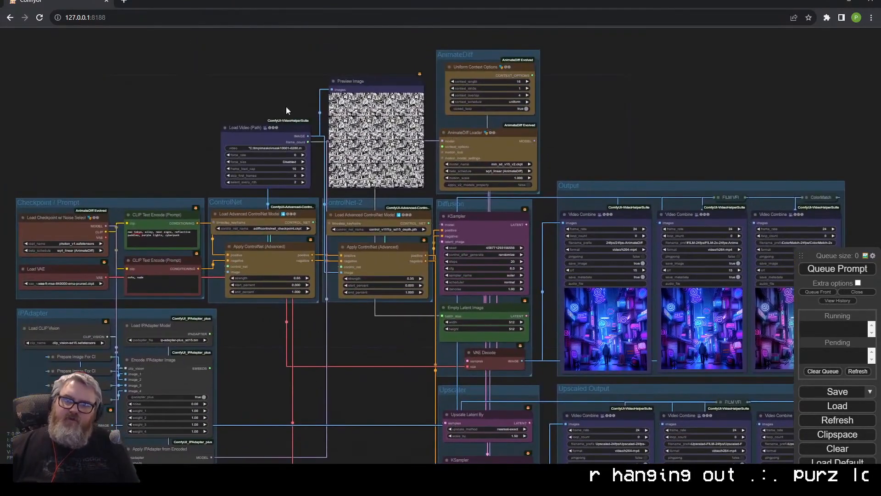
left_click_drag(260, 72, 294, 214)
left_click_drag(410, 249, 396, 197)
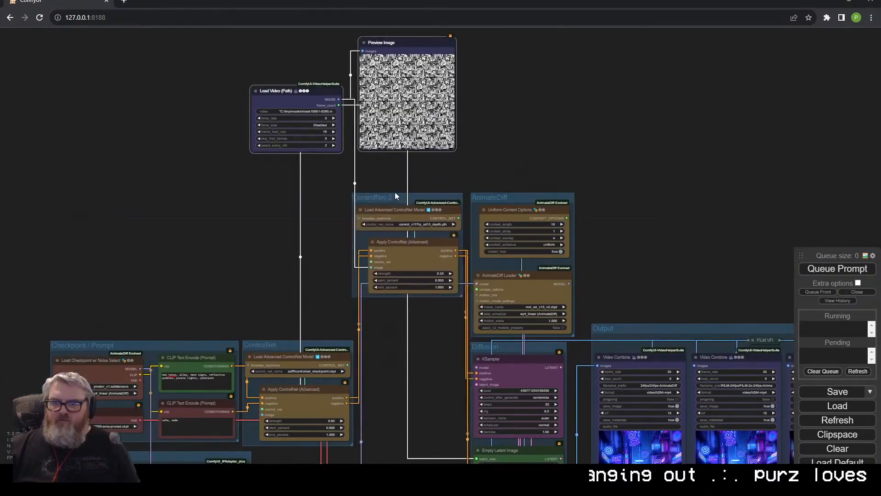
left_click_drag(308, 345, 310, 195)
scroll(321, 184, "down", 2)
Place the IPAdapter group directly beneath the ControlNet groups and the Checkpoint / Prompt group to the left of them.
left_click_drag(330, 167, 403, 150)
left_click_drag(156, 271, 303, 236)
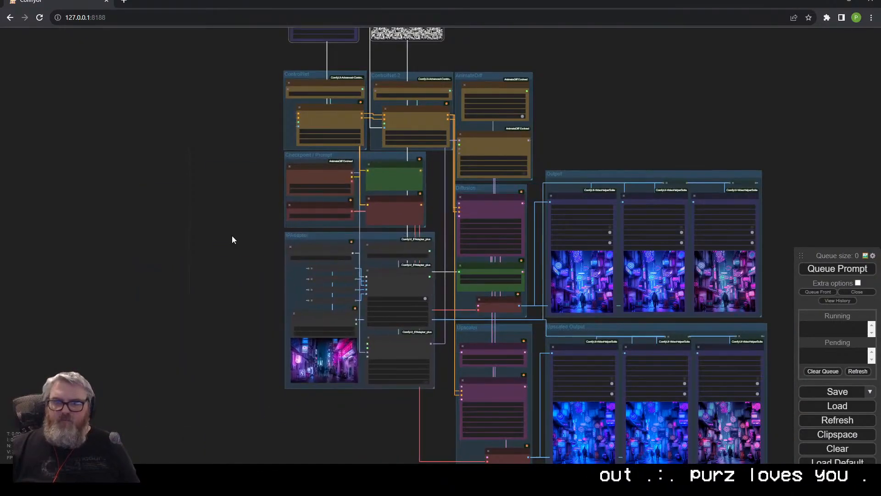
left_click_drag(232, 239, 138, 240)
scroll(136, 238, "up", 5)
scroll(138, 230, "down", 2)
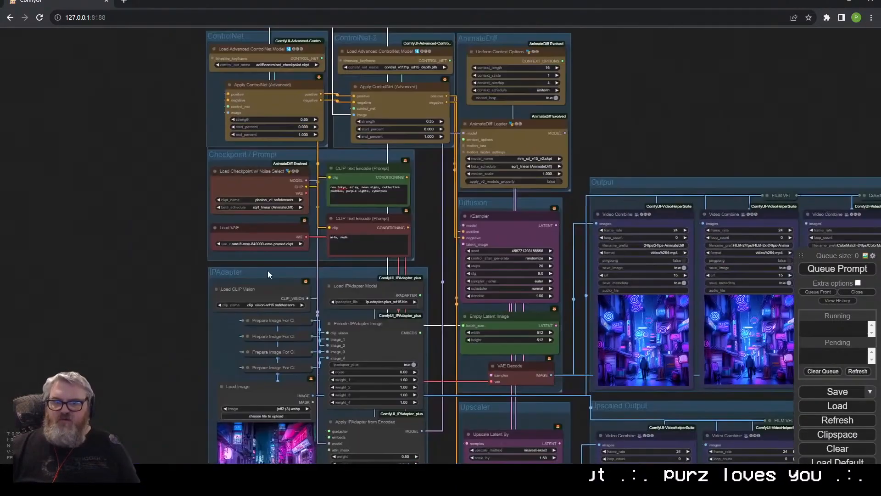
left_click_drag(287, 155, 46, 158)
left_click_drag(238, 271, 238, 154)
left_click_drag(115, 309, 253, 390)
left_click_drag(203, 255, 211, 211)
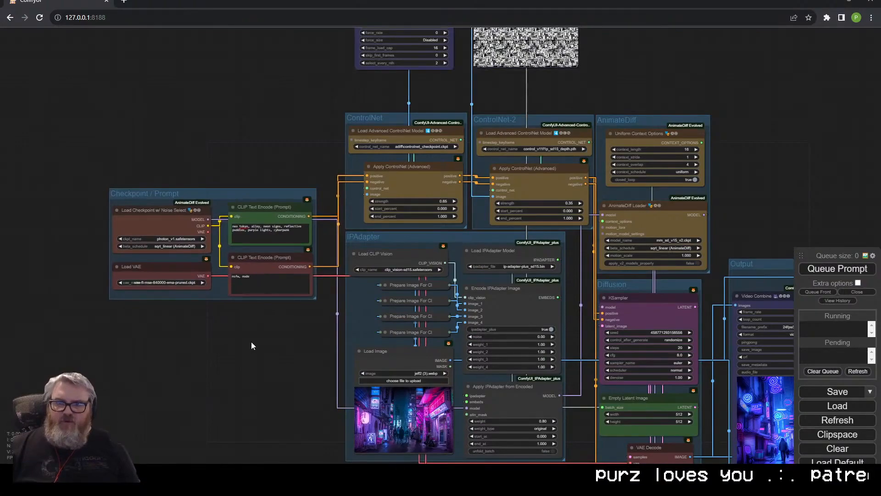
Review the rearranged workflow from the Upscaler and output groups back to the ControlNet, IPAdapter and AnimateDiff groups.
left_click_drag(251, 342, 34, 176)
left_click_drag(216, 335, 40, 224)
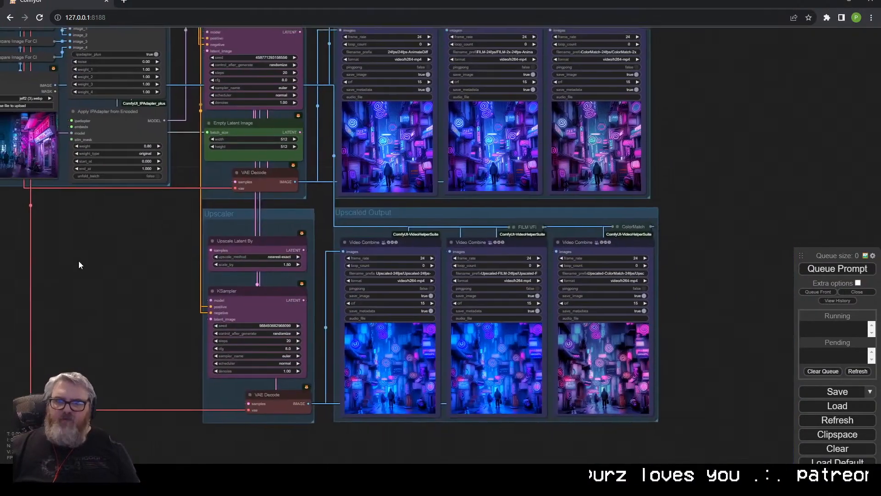
left_click_drag(78, 261, 214, 378)
scroll(260, 356, "up", 4)
left_click_drag(298, 326, 324, 410)
left_click_drag(240, 406, 528, 412)
left_click_drag(143, 197, 79, 410)
left_click_drag(147, 128, 0, 53)
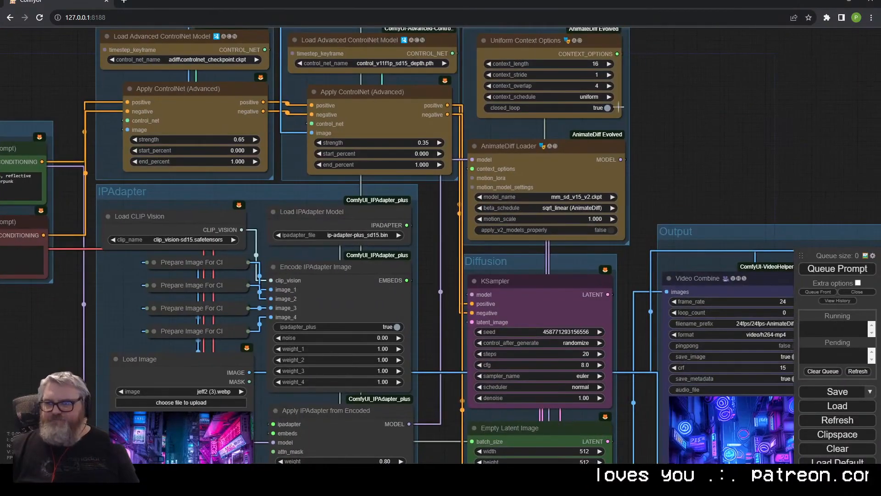
left_click_drag(412, 430, 381, 311)
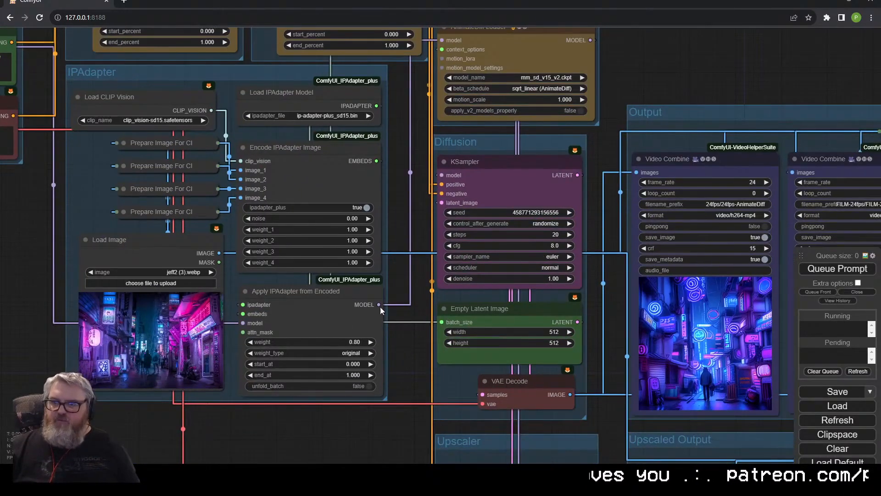
Set the Load Video node's frame_load_cap to 32.
left_click_drag(23, 165, 154, 416)
left_click_drag(321, 46, 307, 261)
left_click(312, 331)
key("Return")
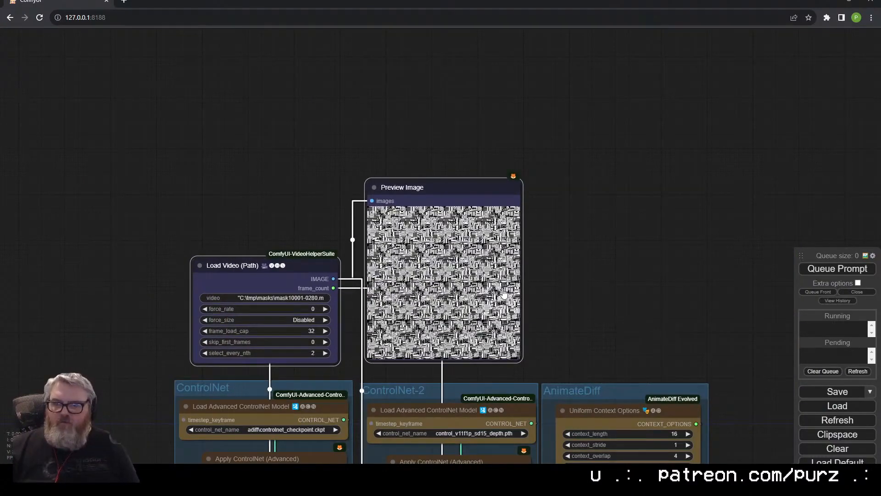
Show a single mask frame enlarged in the Preview Image node and queue the prompt.
left_click(503, 295)
scroll(503, 295, "up", 7)
left_click_drag(570, 335, 785, 264)
left_click(810, 267)
Follow the queued run through to the Output group and bring up the Command Prompt window running nvitop.
scroll(809, 225, "down", 4)
scroll(809, 229, "down", 4)
left_click_drag(780, 195, 466, 78)
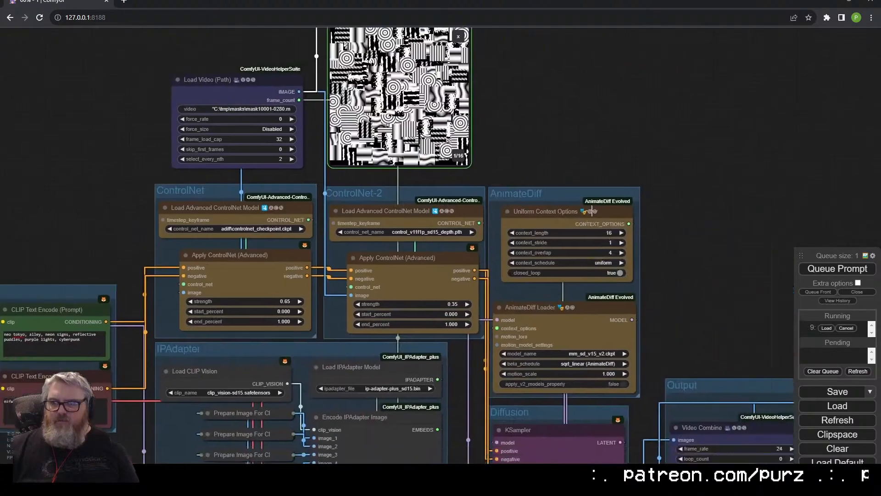
scroll(775, 300, "down", 4)
left_click_drag(775, 301, 554, 203)
scroll(606, 216, "up", 6)
left_click_drag(606, 216, 511, 32)
key("alt+Tab")
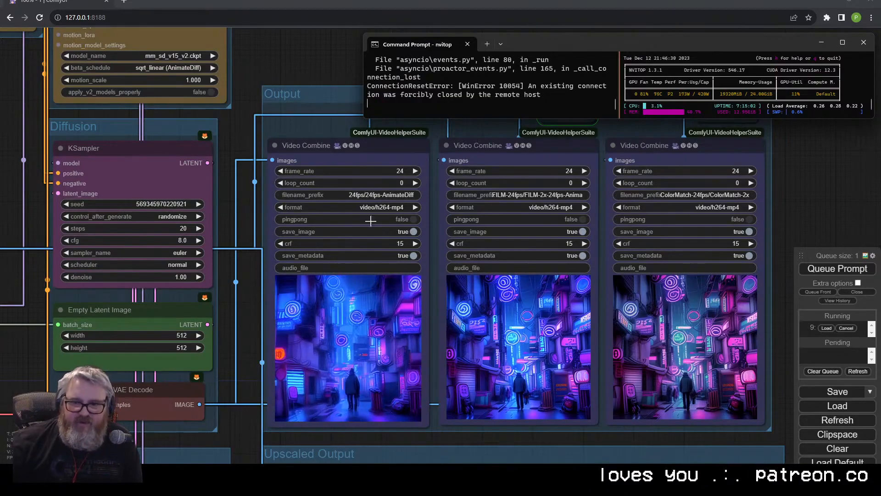
Inspect the new run's base, interpolated and color-matched video previews in the Output group.
scroll(232, 308, "up", 5)
left_click_drag(206, 286, 126, 239)
scroll(127, 238, "down", 4)
left_click_drag(420, 409, 347, 338)
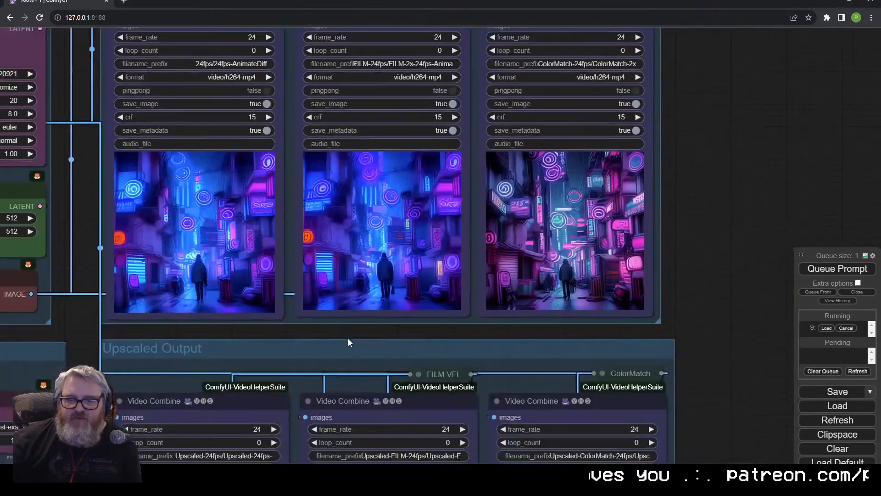
scroll(370, 338, "up", 7)
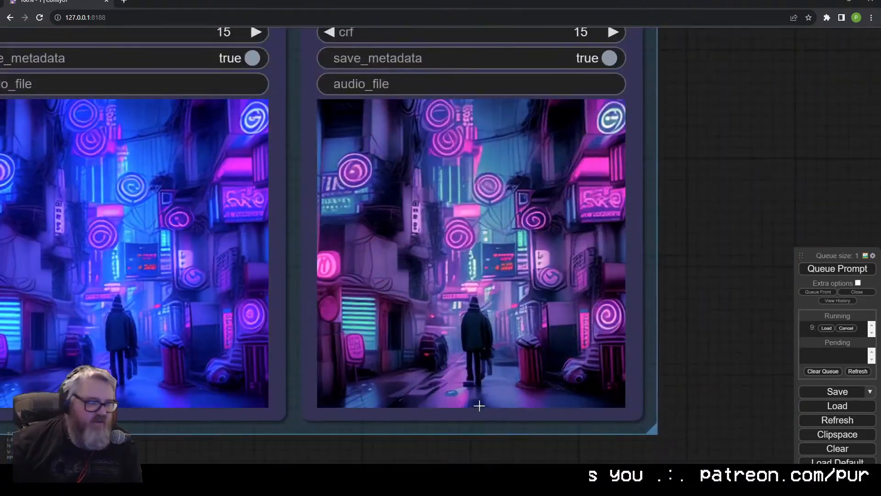
scroll(560, 381, "down", 10)
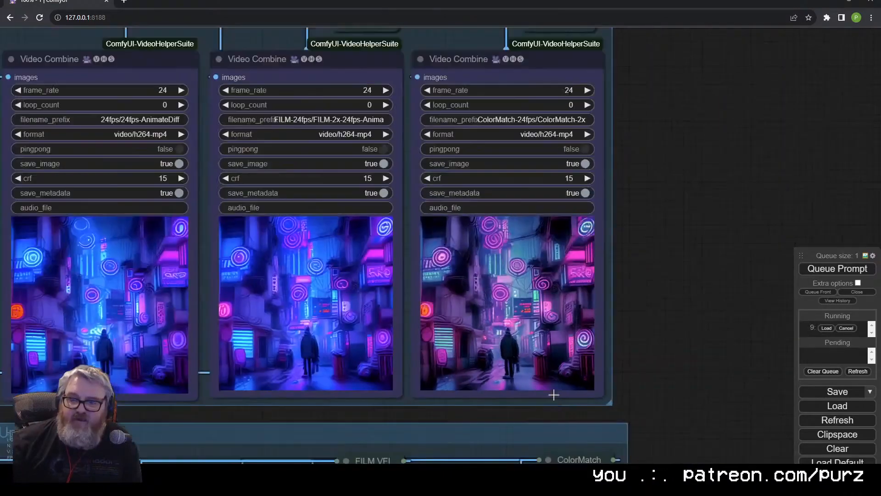
Examine the Upscaled Output previews and the upscale KSampler, and check the sampling progress in the Command Prompt window.
left_click_drag(659, 400, 661, 138)
scroll(668, 287, "up", 4)
scroll(657, 288, "down", 3)
left_click_drag(367, 439, 466, 433)
scroll(465, 434, "up", 4)
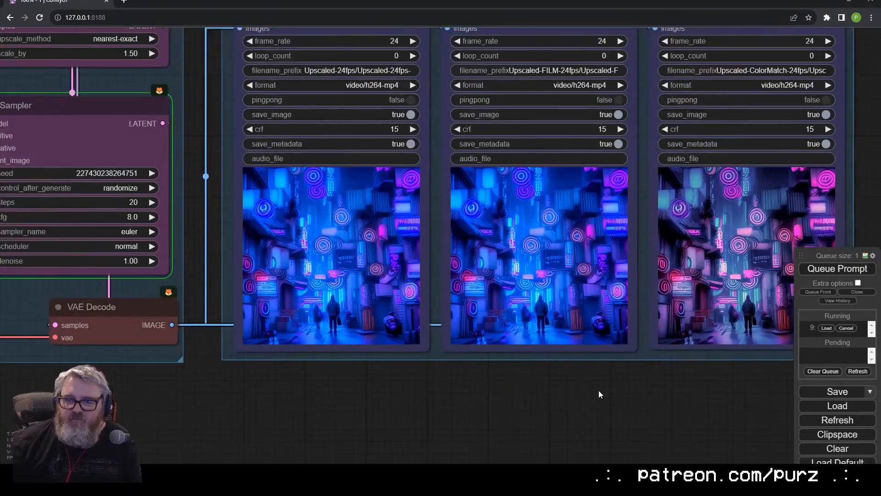
left_click_drag(615, 386, 549, 409)
scroll(548, 409, "down", 3)
left_click_drag(466, 423, 482, 485)
scroll(481, 485, "up", 1)
key("alt+Tab")
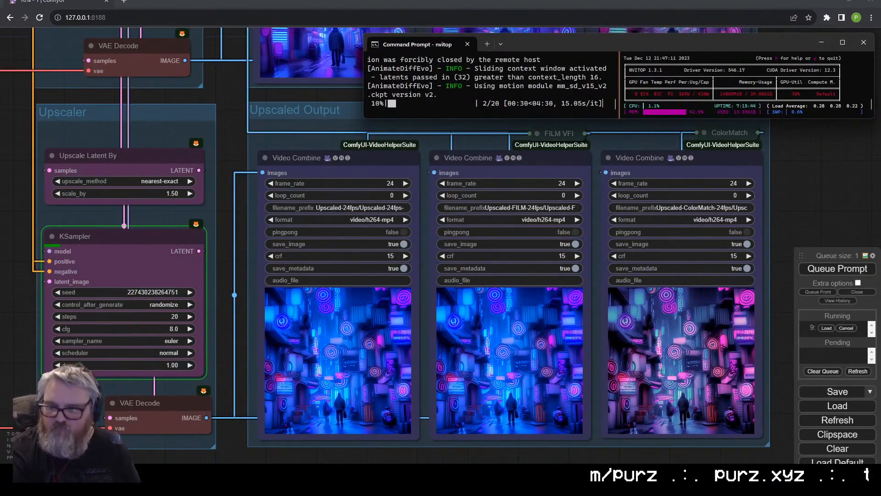
scroll(574, 439, "up", 8)
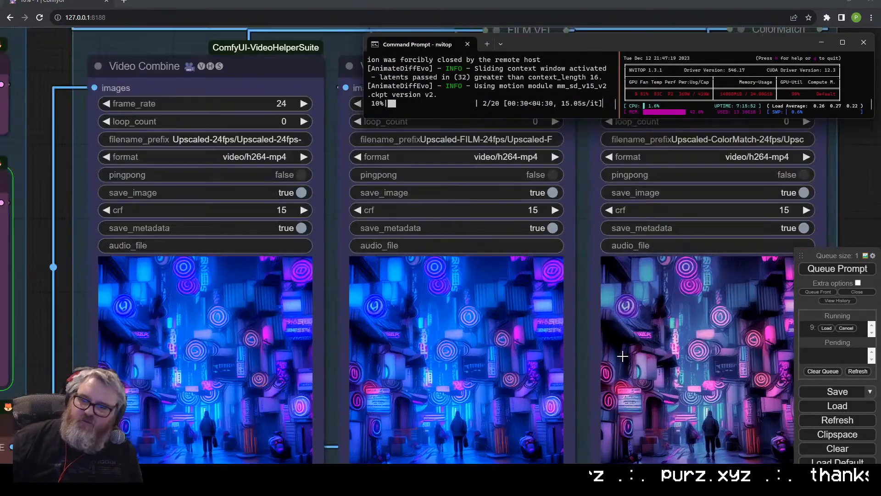
Examine the Upscaled Output video previews and compare them with the black-and-white mask pattern in the Blender render window.
left_click_drag(589, 307, 616, 219)
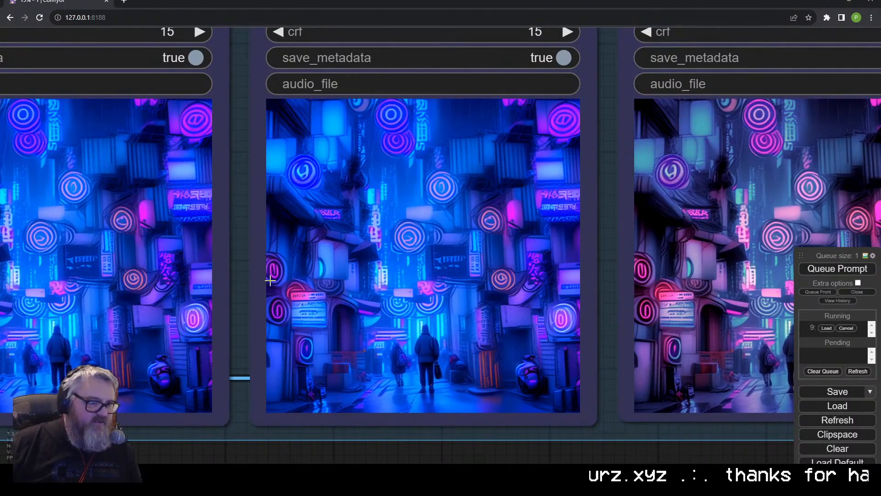
scroll(558, 328, "down", 6)
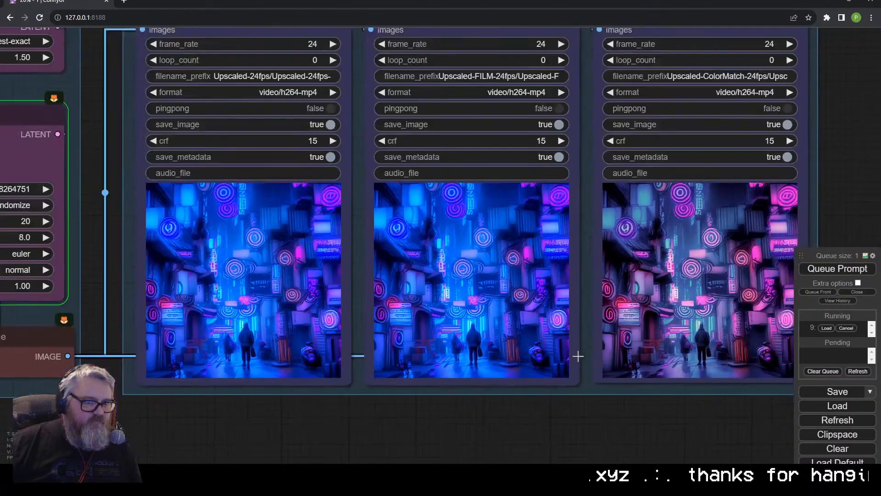
left_click_drag(586, 415, 569, 458)
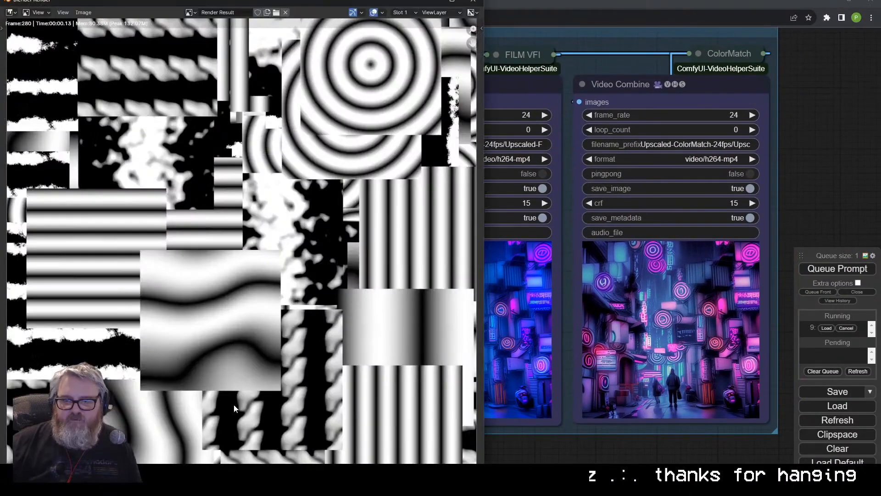
scroll(148, 339, "down", 2)
scroll(148, 339, "down", 6)
Point the Load Video (Path) node to the mask20001-0280 file in C:\tmp\masks.
left_click_drag(149, 340, 453, 428)
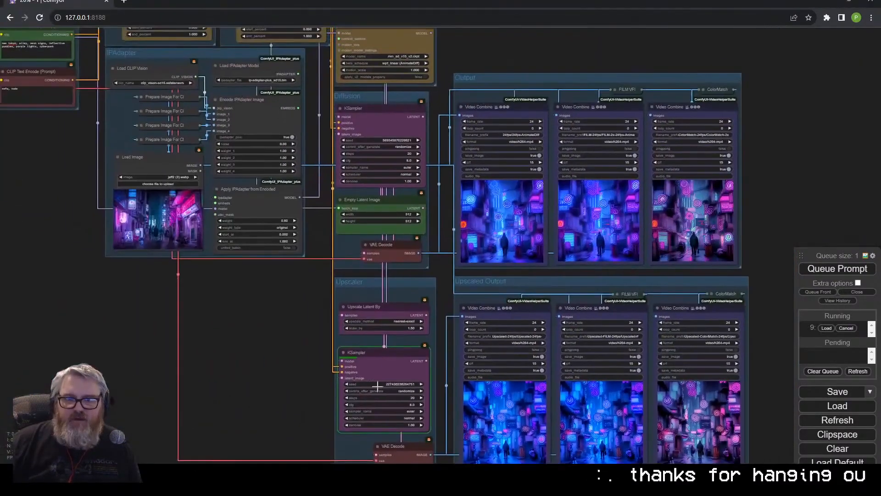
left_click_drag(262, 303, 299, 418)
left_click_drag(388, 36, 540, 181)
scroll(489, 143, "up", 4)
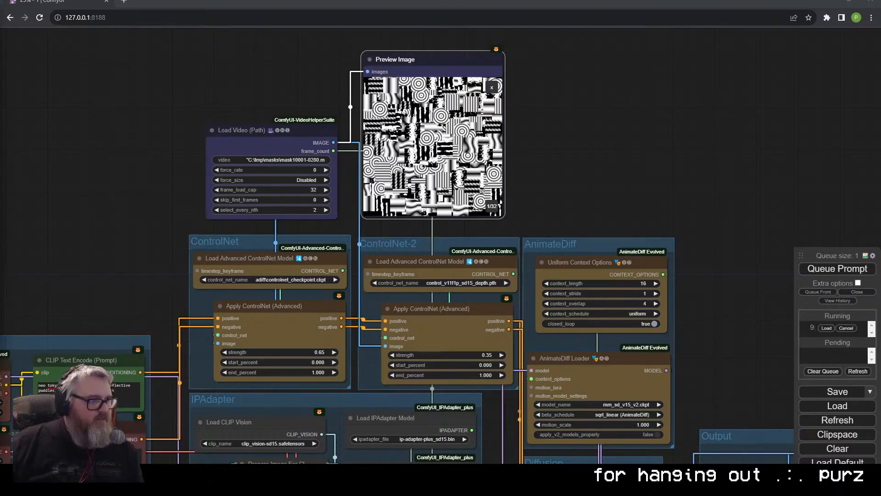
left_click(289, 159)
Follow the queued run to the upscale KSampler and bring up the Command Prompt window running nvitop.
left_click_drag(688, 202, 418, 34)
scroll(567, 167, "down", 5)
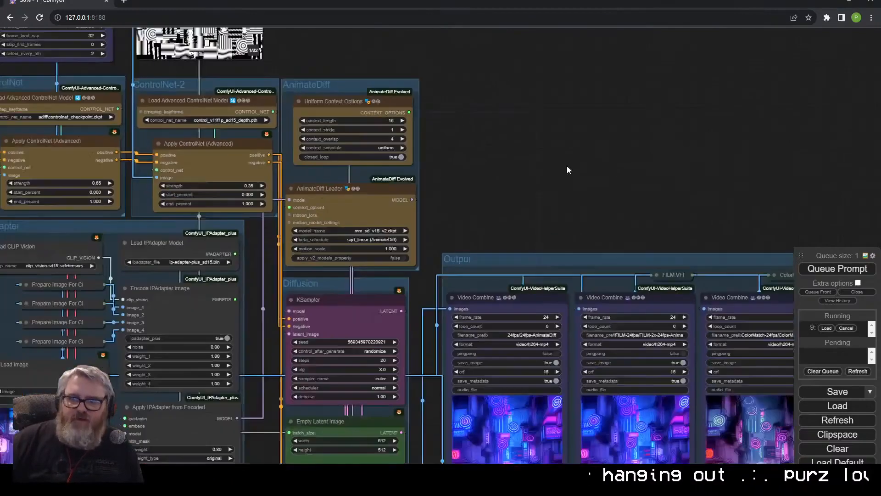
left_click_drag(568, 169, 397, 7)
scroll(612, 182, "up", 5)
left_click_drag(613, 182, 857, 60)
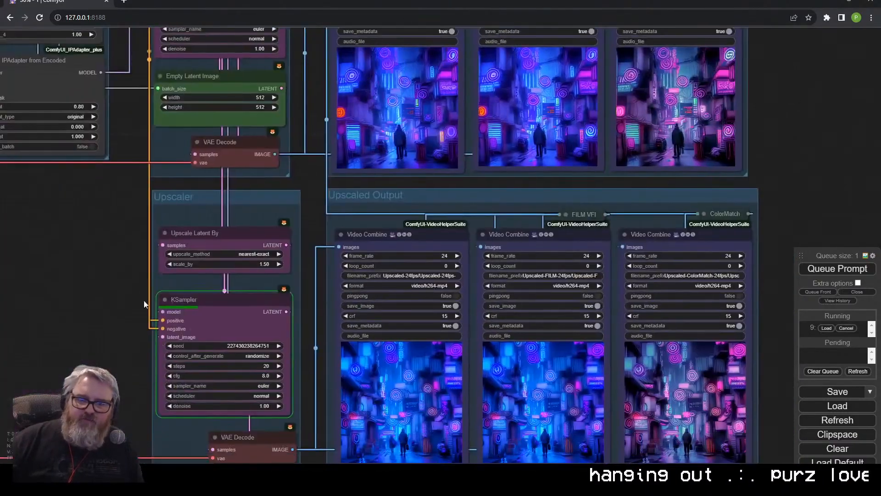
left_click_drag(71, 274, 99, 217)
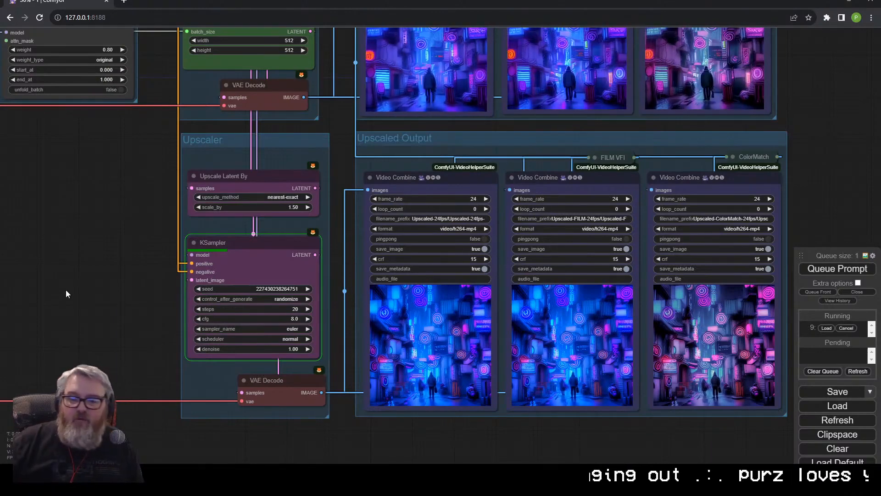
left_click_drag(63, 291, 57, 293)
left_click(154, 475)
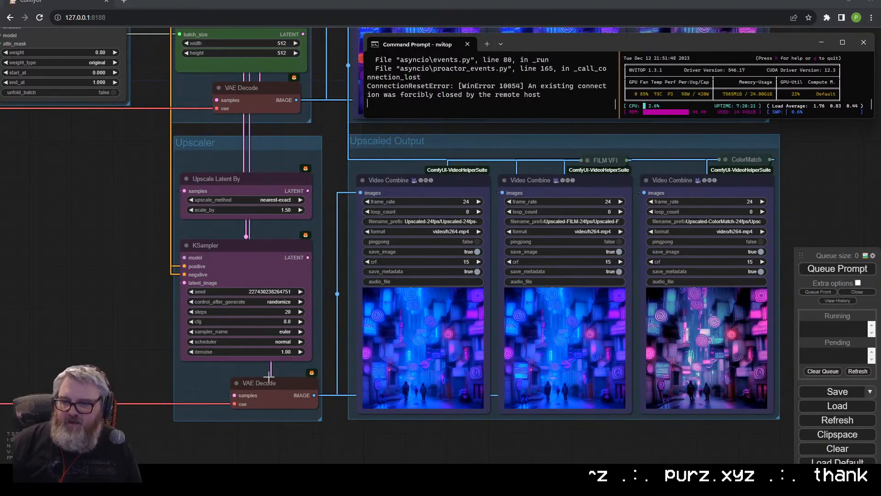
Inspect the finished run's base, interpolated and color-matched previews in the Upscaled Output group.
scroll(528, 440, "up", 6)
left_click(433, 425)
left_click_drag(433, 426, 396, 423)
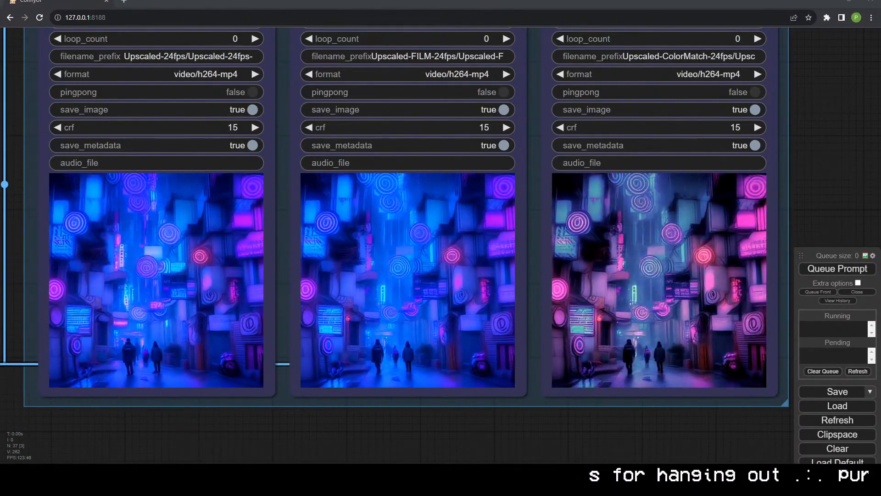
scroll(505, 221, "down", 5)
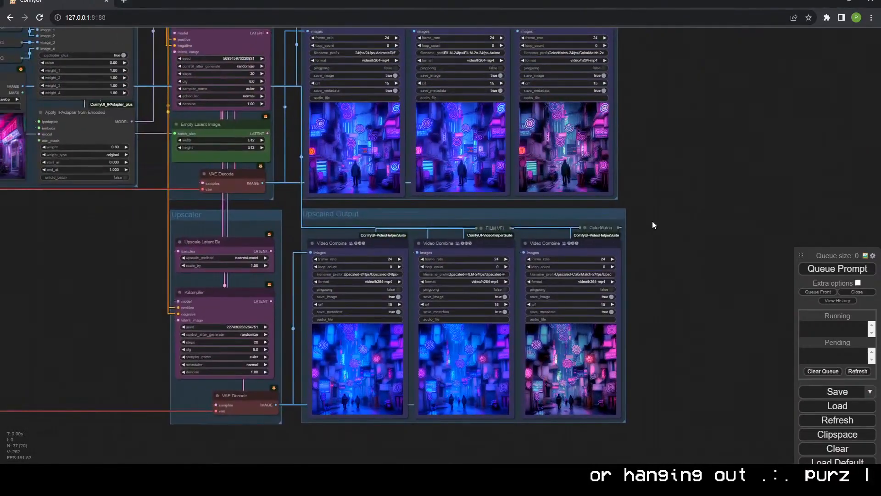
Load the JPG of the screaming man in golden armor into the IPAdapter group's Load Image node.
left_click_drag(386, 203, 588, 290)
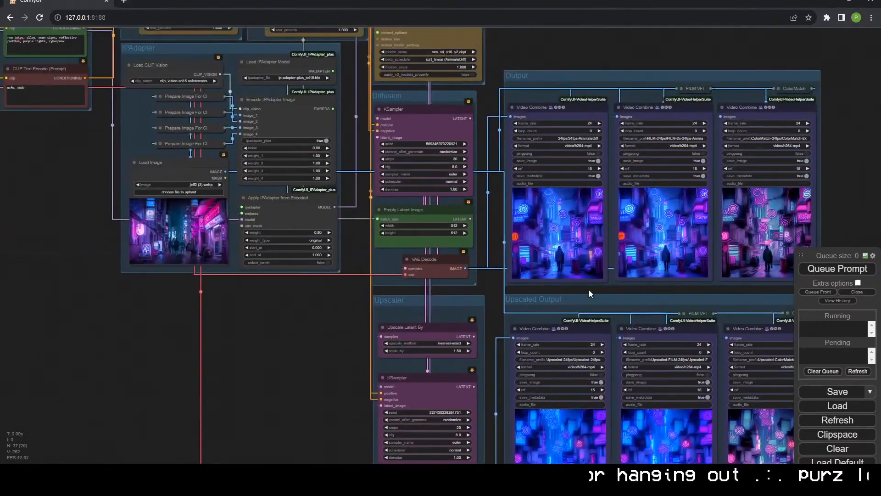
left_click_drag(314, 321, 425, 321)
left_click_drag(365, 327, 445, 439)
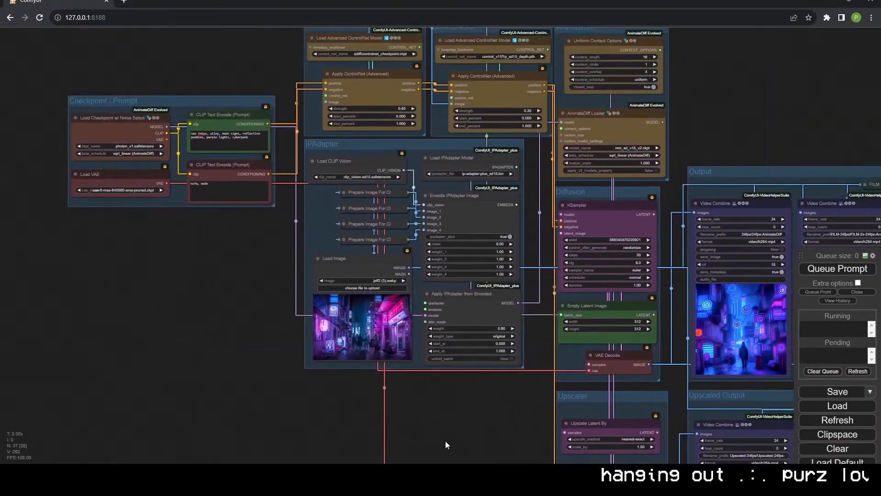
scroll(283, 370, "up", 4)
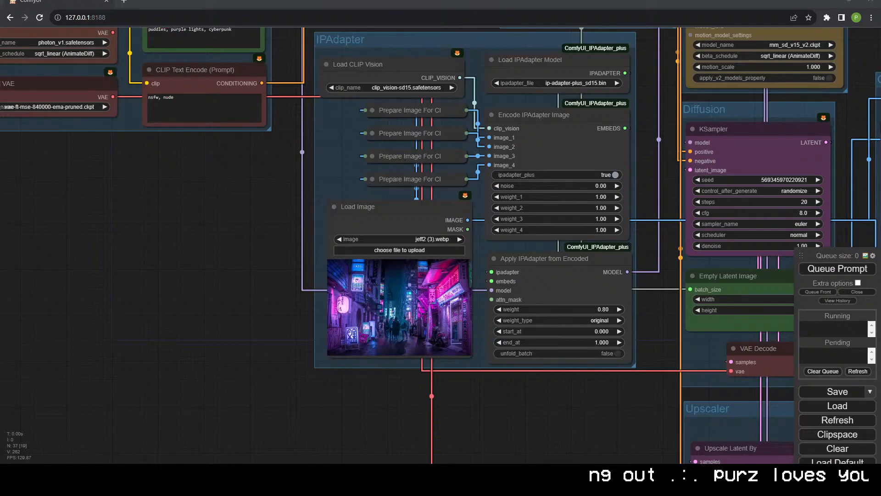
left_click_drag(0, 363, 425, 290)
Replace the positive prompt text with "3d cyberpunk, 1990s, virtual reality".
left_click_drag(257, 206, 288, 394)
scroll(287, 395, "down", 2)
left_click(249, 256)
key("ctrl+a")
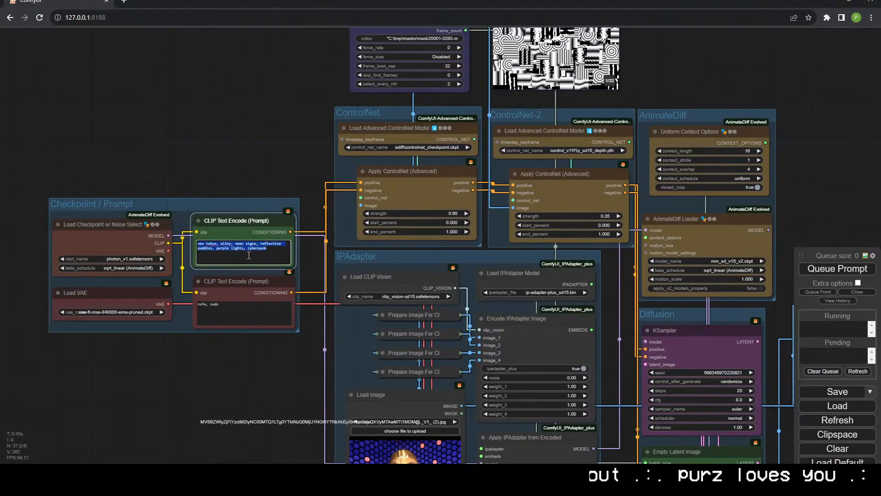
key("BackSpace")
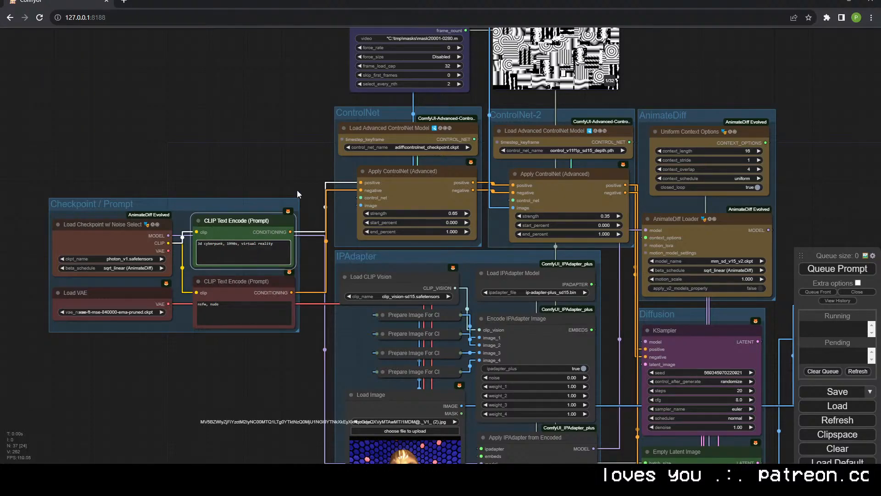
Queue the prompt with the new reference image and bring the Diffusion and Output groups into view.
left_click_drag(276, 160, 185, 29)
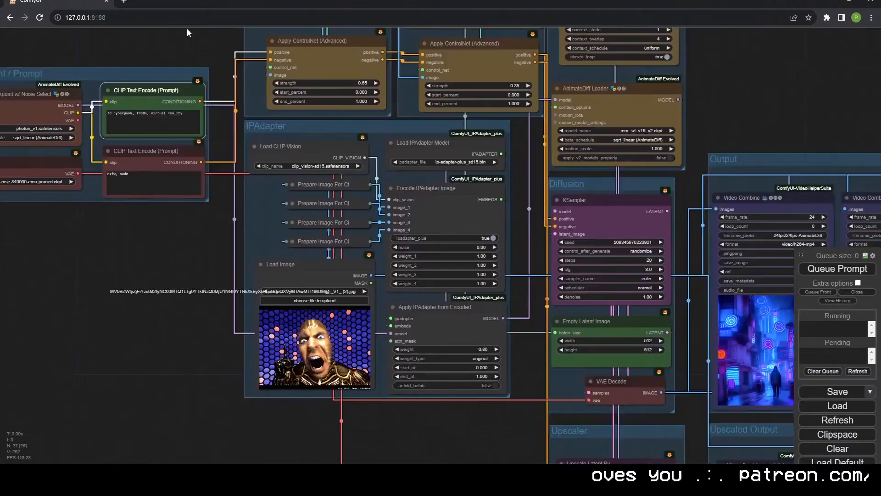
left_click_drag(219, 242, 33, 292)
left_click_drag(583, 161, 633, 247)
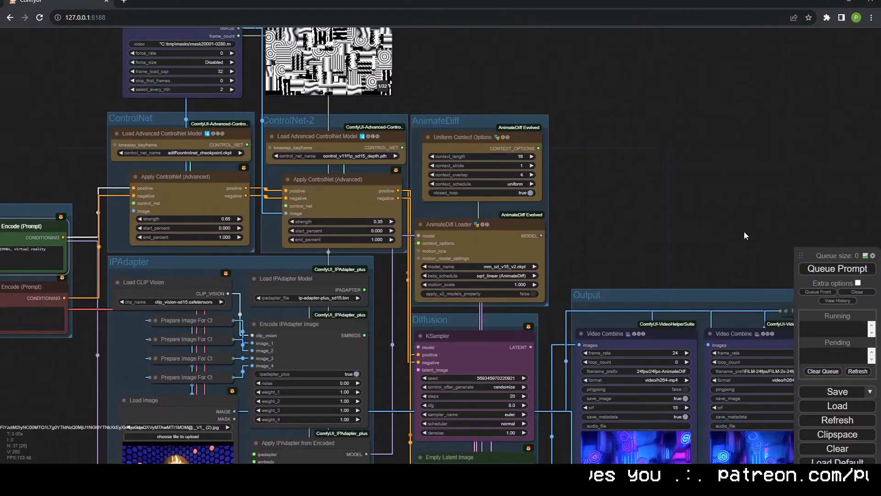
left_click(851, 266)
left_click_drag(711, 270, 602, 47)
left_click_drag(219, 347, 195, 316)
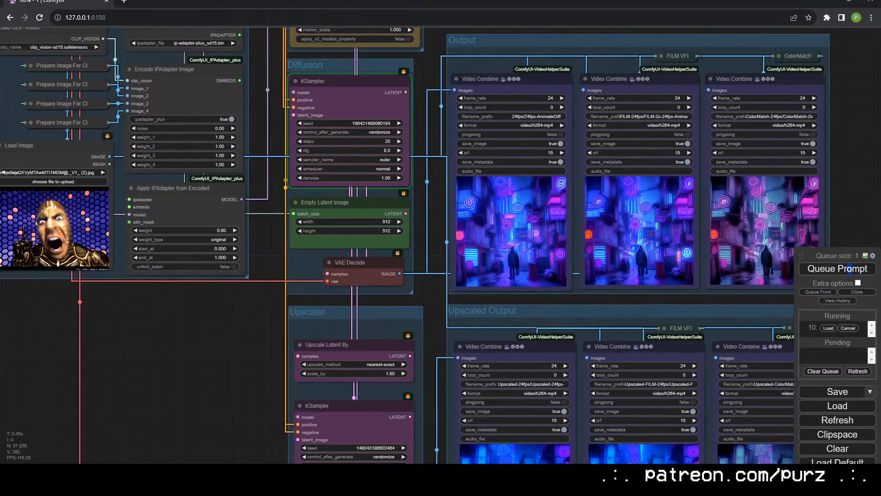
Examine the previous run's neon alley videos enlarged in the Upscaled Output group.
scroll(184, 367, "up", 1)
left_click_drag(183, 367, 2, 196)
scroll(678, 337, "up", 8)
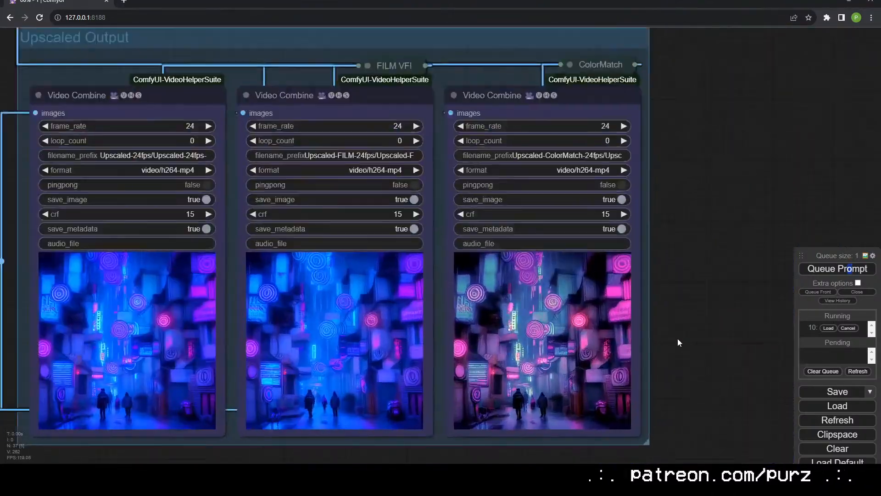
left_click_drag(678, 338, 876, 254)
scroll(532, 418, "down", 3)
scroll(538, 423, "up", 6)
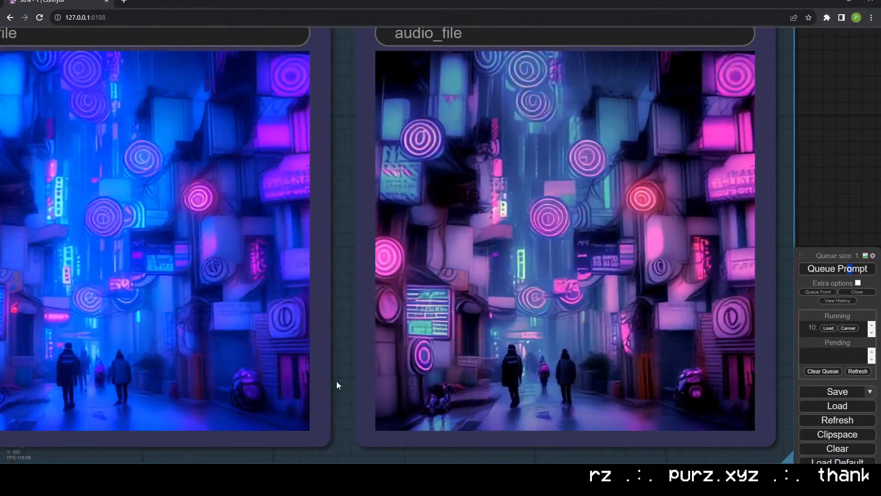
Check the new run's three video previews in the Output group and bring up the Command Prompt window.
scroll(660, 318, "down", 5)
scroll(660, 318, "down", 8)
left_click_drag(695, 159, 787, 413)
scroll(734, 220, "up", 4)
key("alt+Tab")
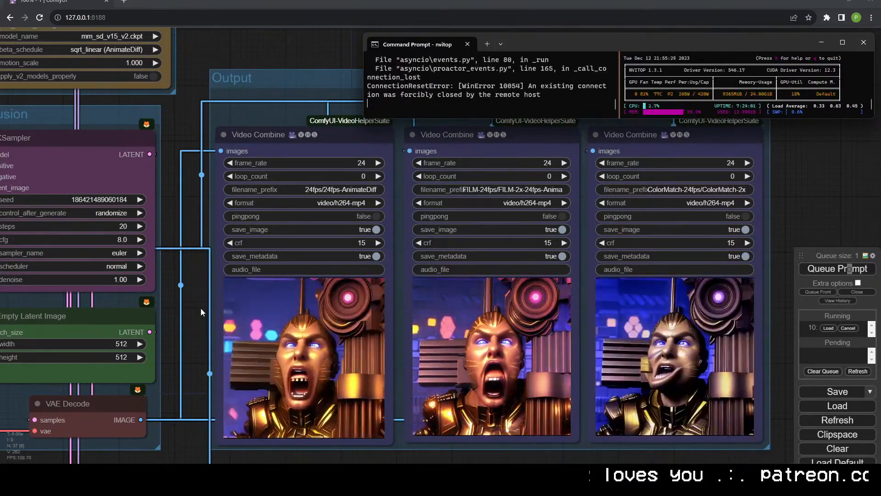
Cancel the running prompt and inspect the golden-armor video previews enlarged in the Output group.
left_click(848, 328)
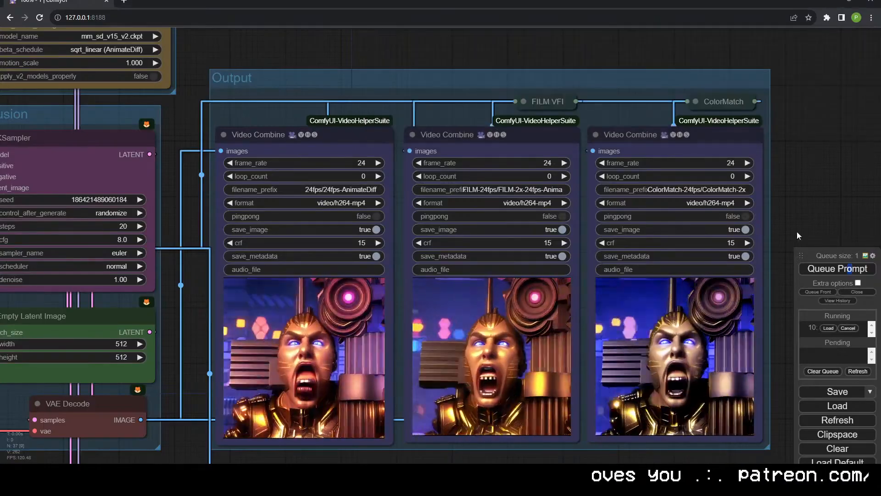
scroll(796, 233, "up", 4)
left_click_drag(797, 233, 869, 133)
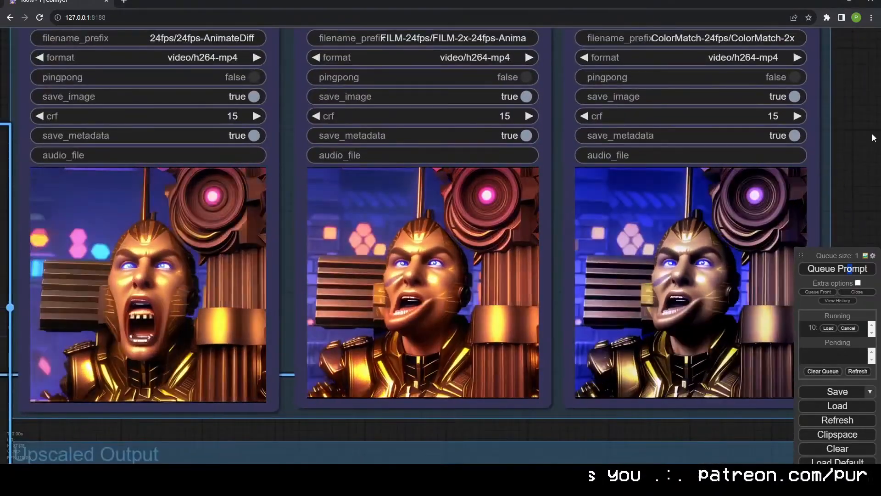
Set the strength of the Apply ControlNet (Advanced) node in the ControlNet-2 group to 0.25.
scroll(575, 211, "down", 6)
left_click_drag(257, 312, 472, 433)
left_click_drag(234, 55, 355, 277)
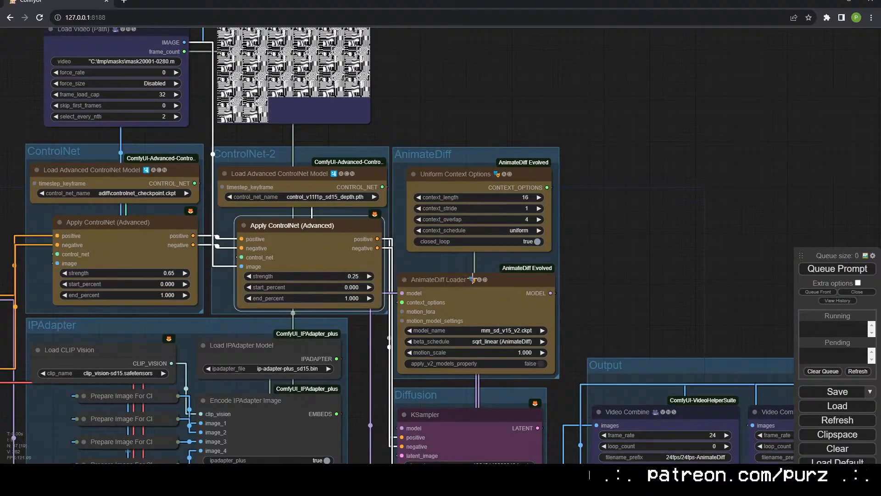
Load the Tron1982.webp picture from File Explorer into the IPAdapter group's Load Image node.
left_click_drag(585, 251, 698, 219)
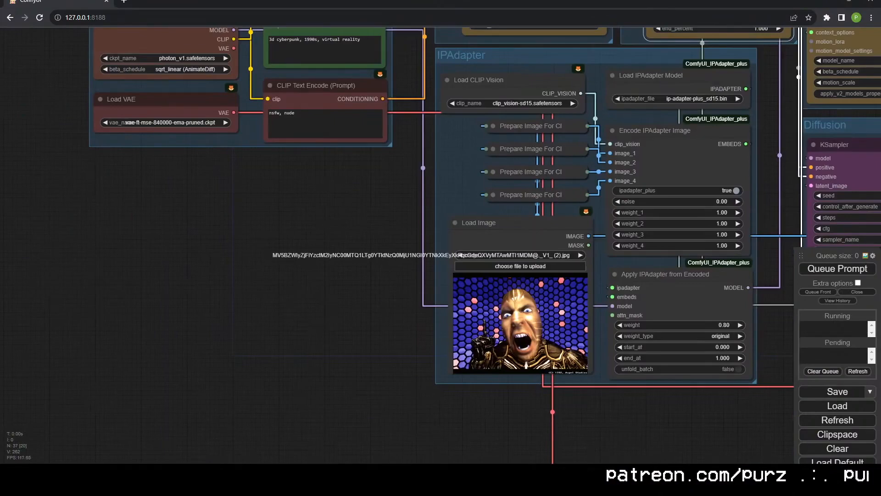
left_click(122, 472)
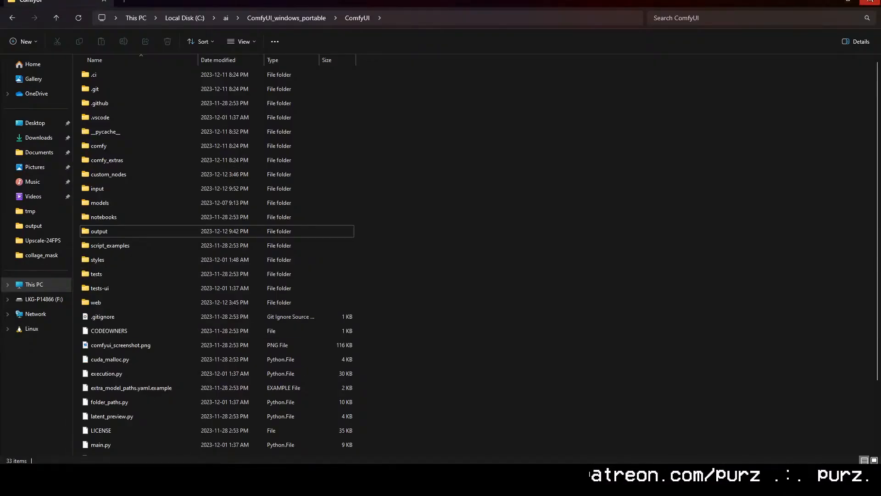
left_click(90, 398)
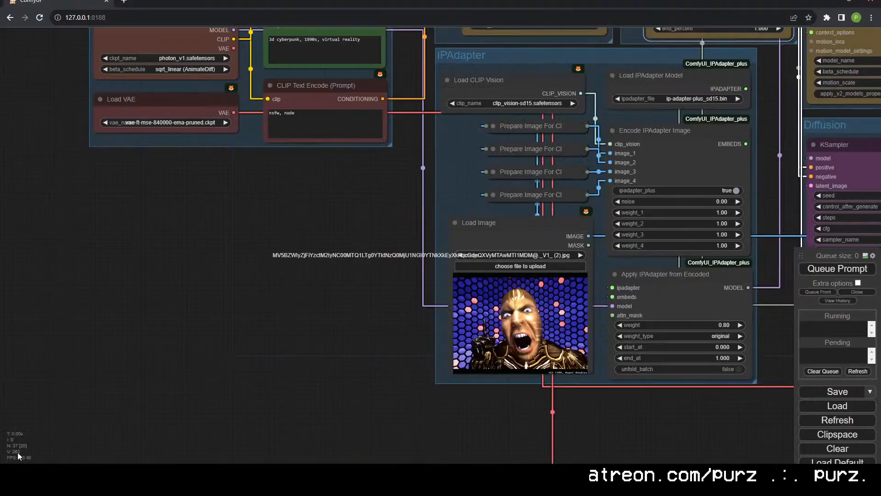
left_click(47, 445)
left_click(121, 472)
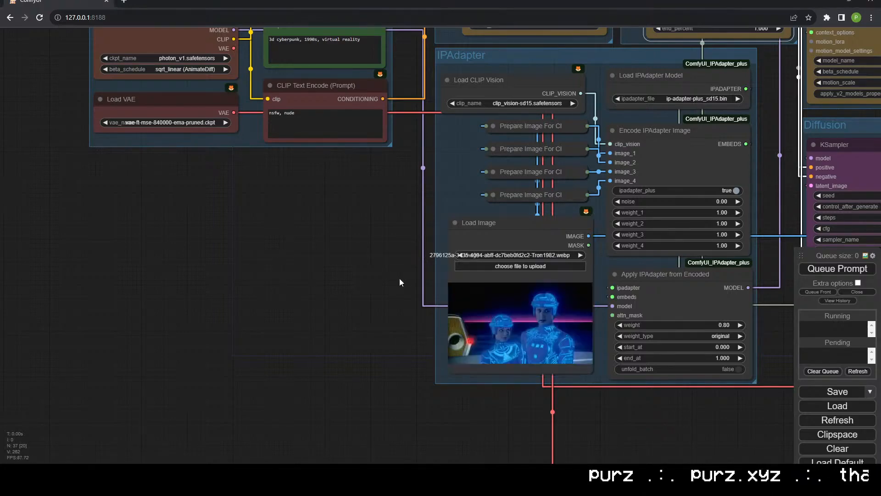
Queue the prompt, and rerun it with the positive prompt text replaced by "1980s, arcade, tron, cyberpunk".
key("ctrl+Return")
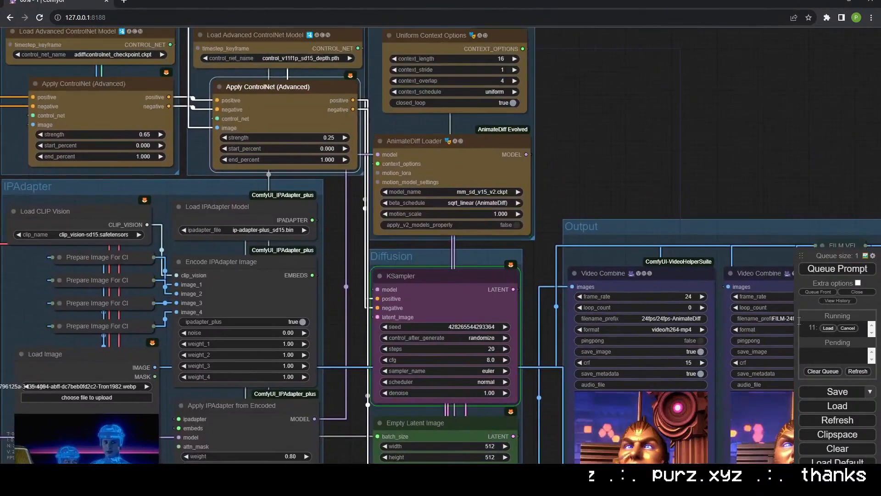
triple_click(247, 260)
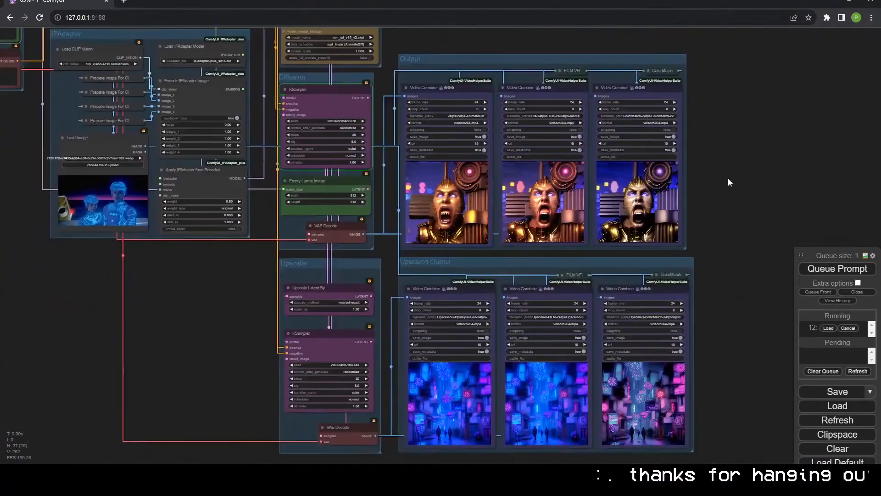
Monitor the KSampler's progress in the Diffusion group and review the reference image, ControlNet settings and Output previews.
scroll(732, 184, "up", 1)
left_click_drag(729, 179, 767, 175)
scroll(766, 172, "down", 1)
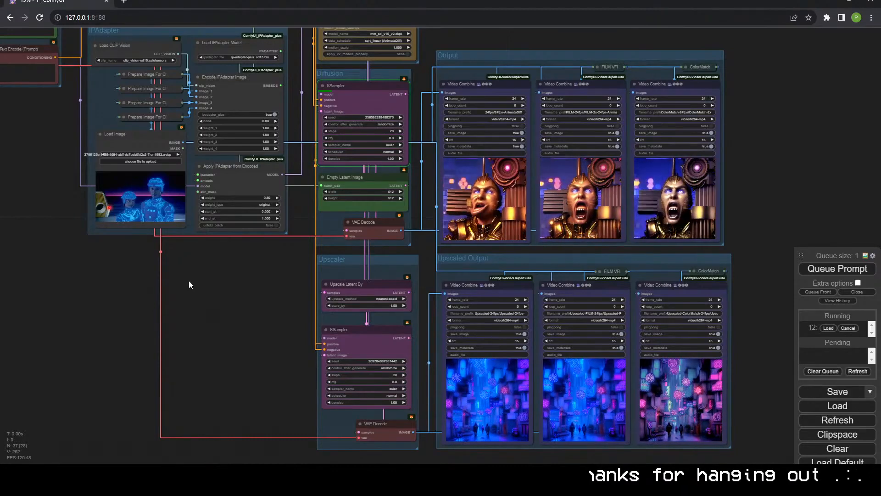
left_click_drag(189, 280, 203, 368)
left_click_drag(201, 319, 242, 366)
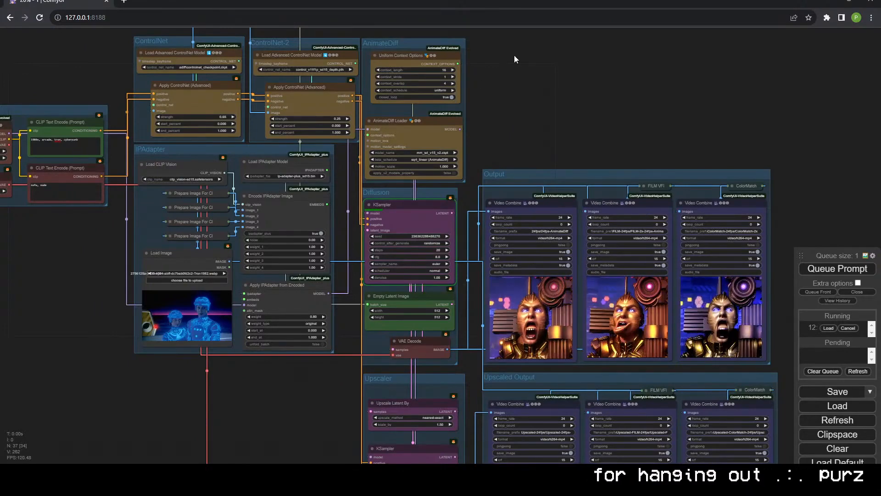
left_click_drag(637, 153, 628, 108)
scroll(508, 99, "up", 4)
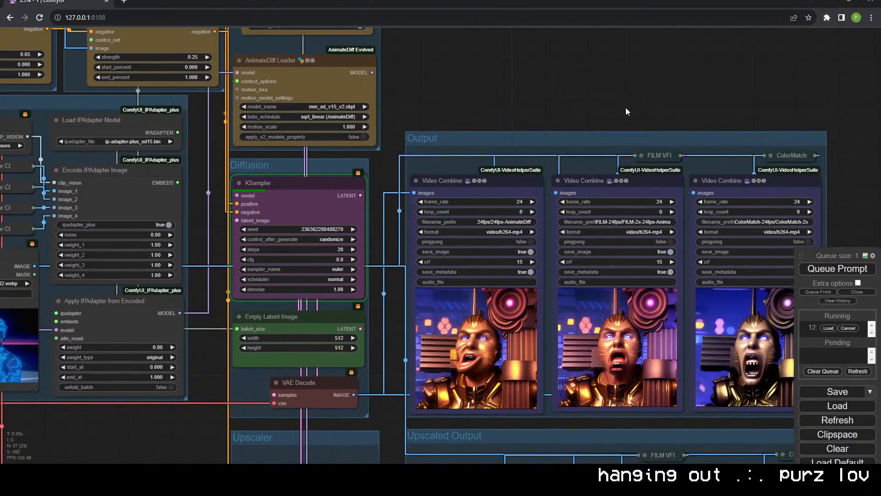
scroll(516, 126, "down", 2)
left_click_drag(516, 125, 637, 89)
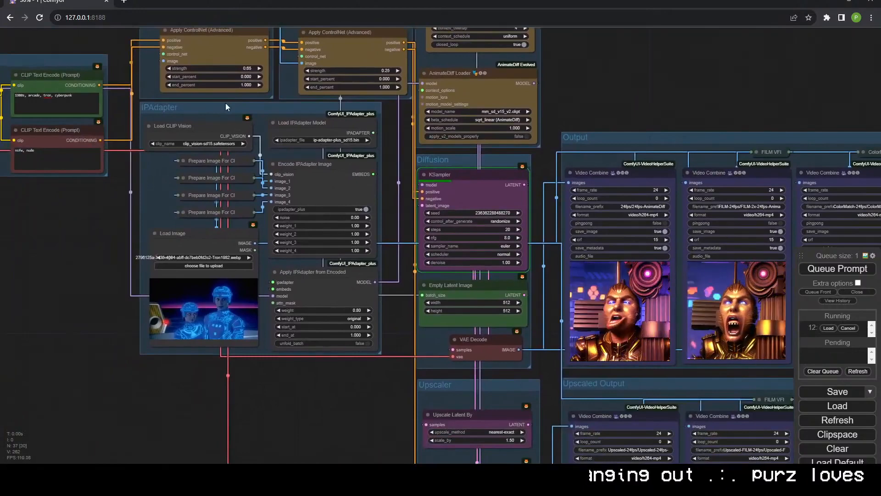
Shift the IPAdapter group slightly toward the Diffusion group and check the surrounding ControlNet, Diffusion and Upscaler groups.
left_click_drag(233, 105, 245, 109)
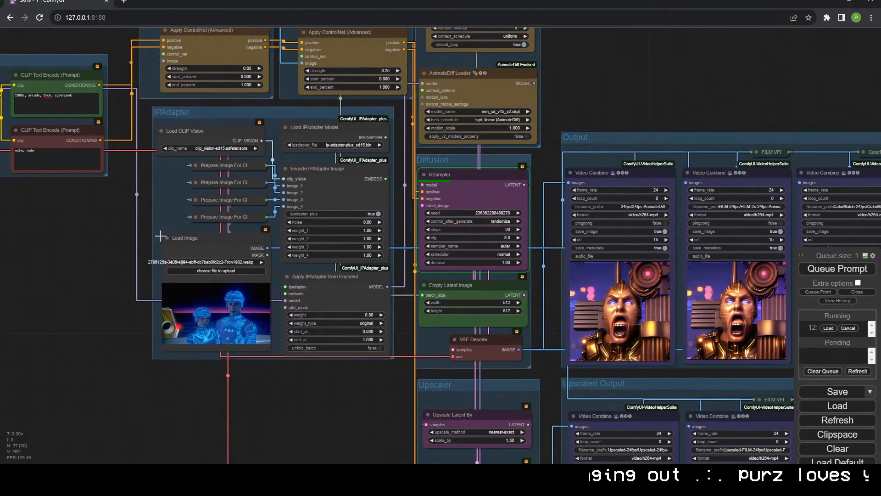
left_click_drag(116, 263, 214, 318)
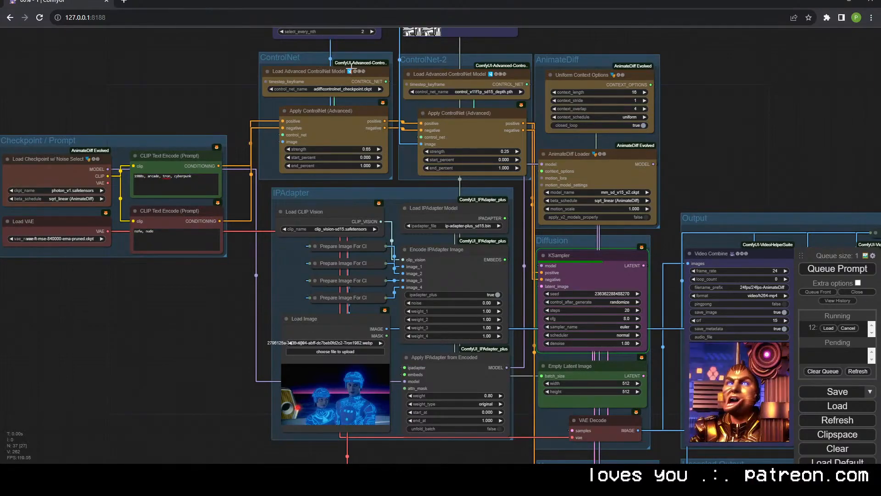
left_click_drag(589, 423, 460, 125)
left_click_drag(283, 118, 461, 270)
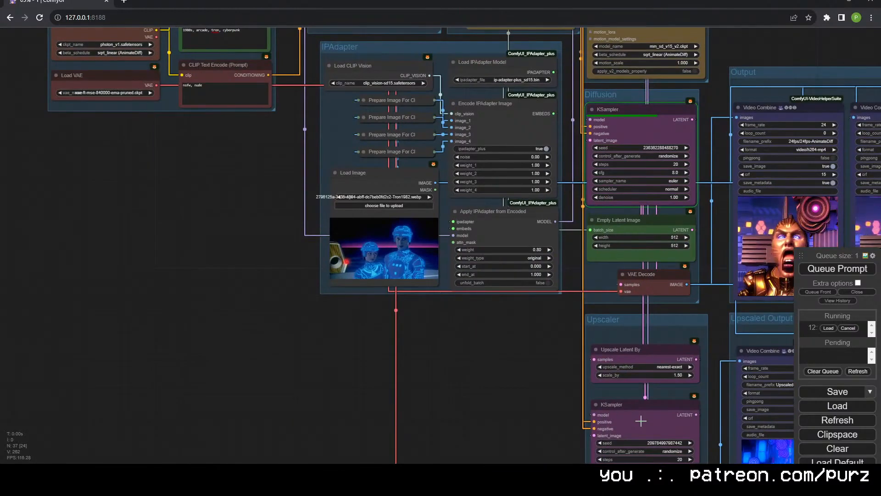
left_click_drag(443, 337, 301, 450)
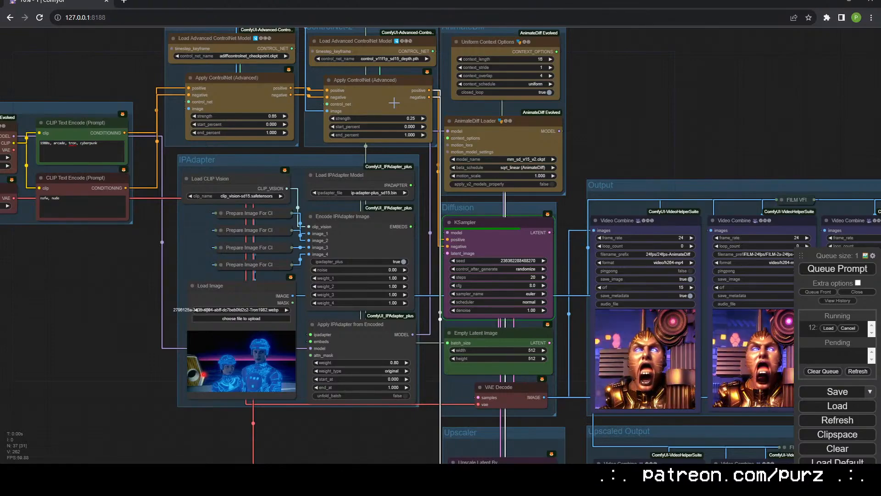
Compare the three Video Combine previews in the Output group with the previews in the Upscaled Output group.
left_click_drag(731, 132, 531, 116)
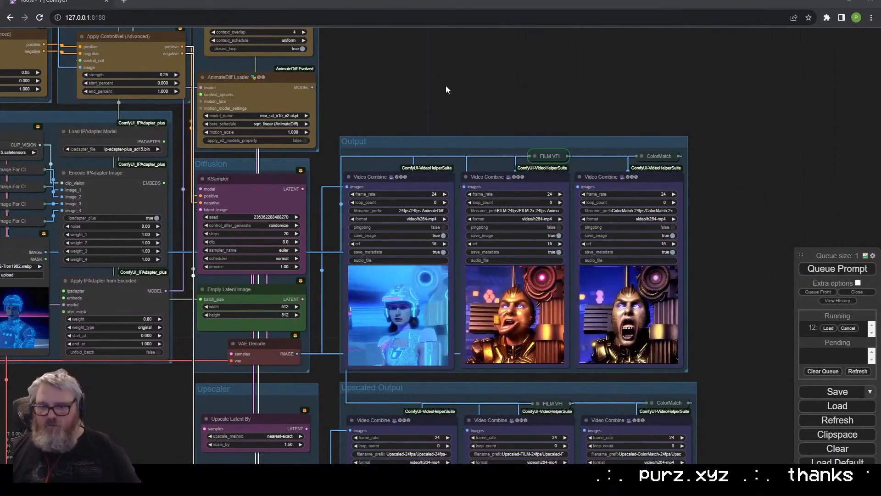
scroll(598, 379, "up", 6)
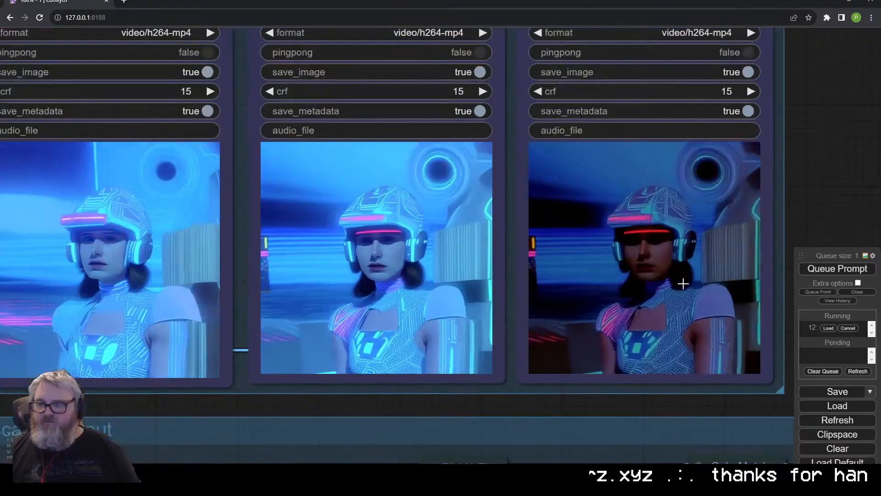
scroll(682, 283, "down", 7)
left_click_drag(714, 179, 711, 176)
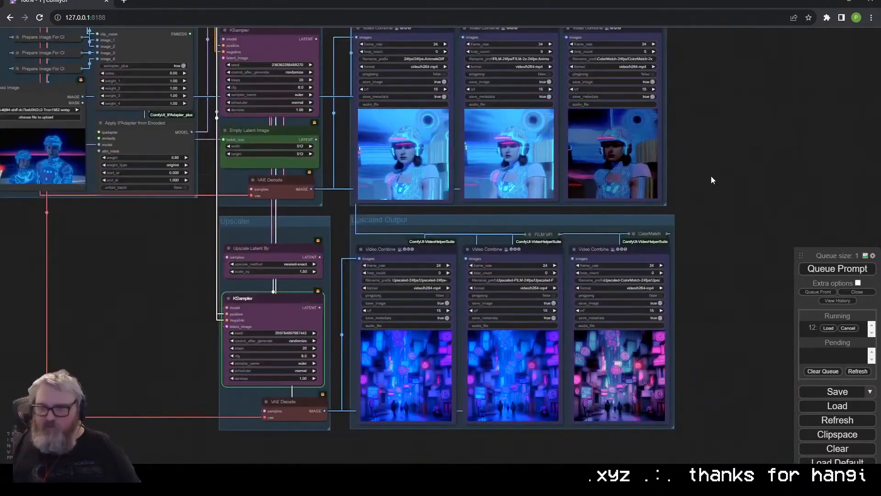
left_click_drag(679, 241, 691, 365)
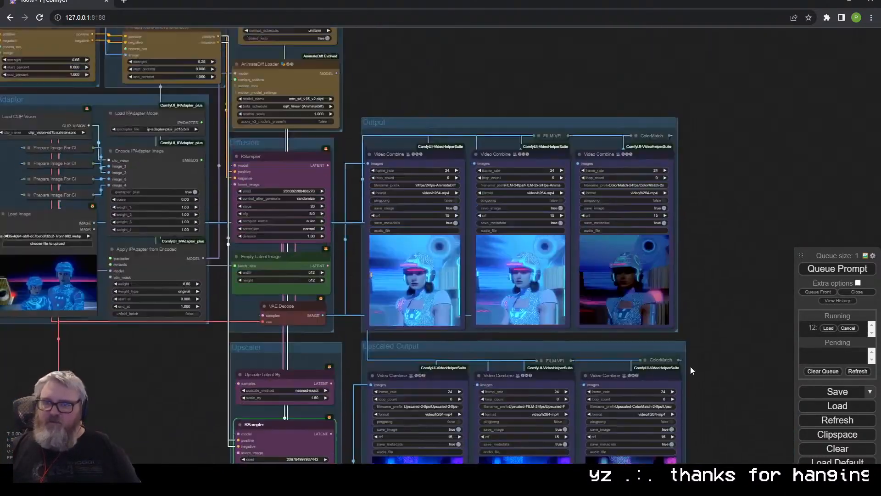
scroll(690, 365, "up", 7)
scroll(651, 279, "down", 6)
Load the Mr. Bean picture into the IPAdapter group's Load Image node, set the positive prompt to "mr bean", and queue the prompt.
left_click_drag(120, 316, 368, 416)
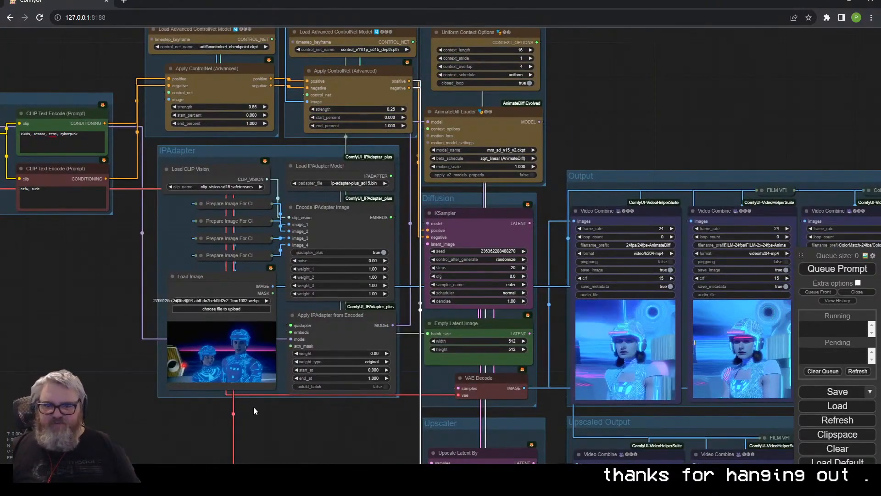
left_click_drag(1, 305, 151, 331)
left_click_drag(50, 152, 223, 291)
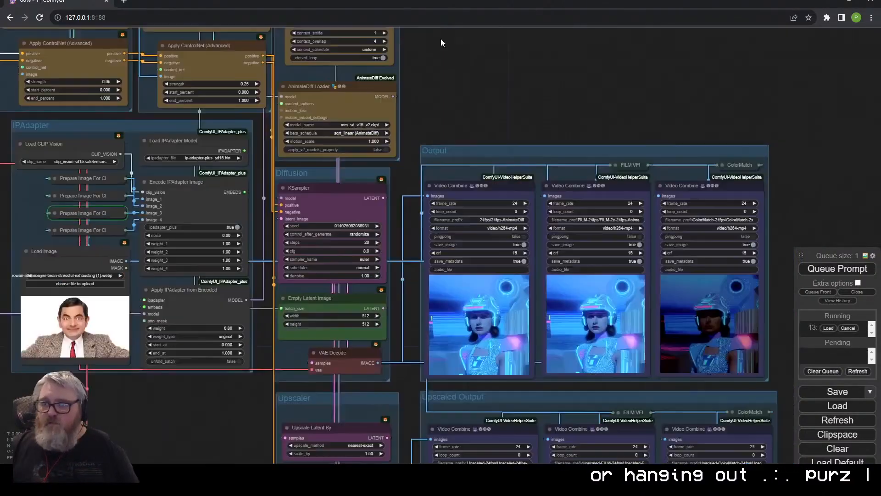
Move the Checkpoint / Prompt group slightly closer to the ControlNet group.
scroll(474, 356, "up", 8)
scroll(463, 355, "down", 8)
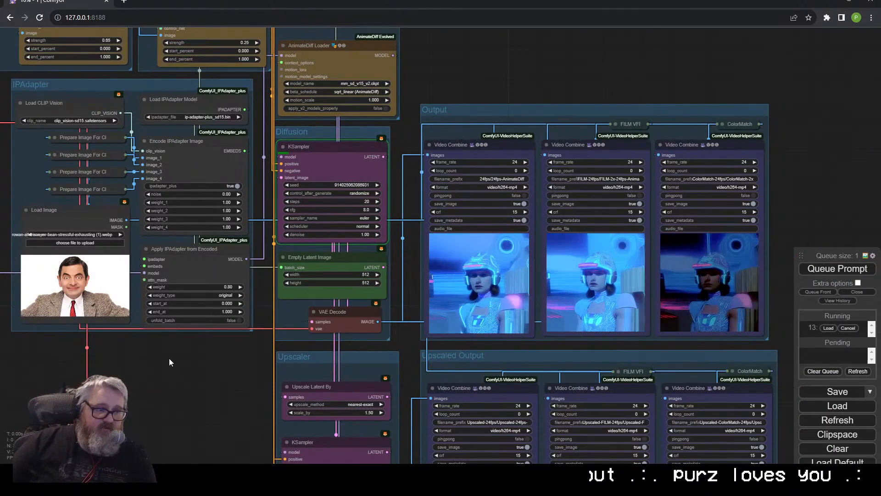
scroll(178, 385, "down", 5)
mouse_move(49, 353)
left_mouse_down()
mouse_move(271, 332)
mouse_move(360, 397)
left_mouse_up()
scroll(319, 346, "up", 1)
scroll(312, 343, "up", 6)
left_click_drag(328, 316, 195, 345)
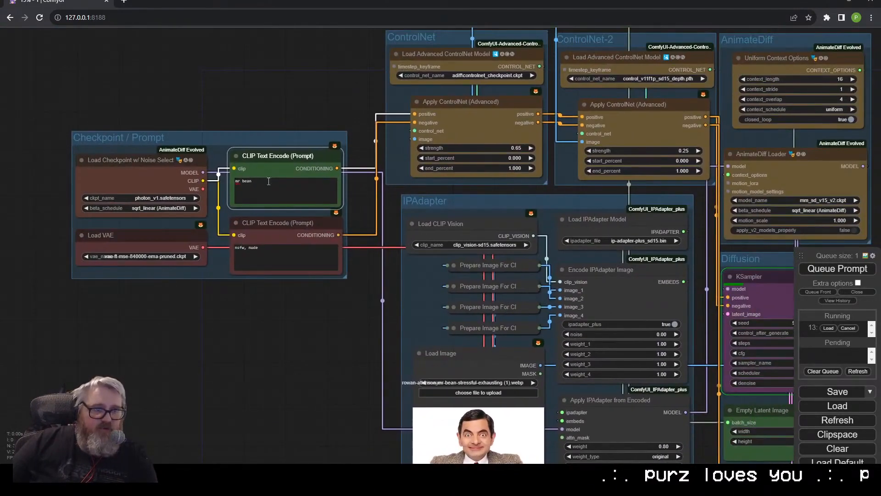
left_click_drag(235, 133, 245, 139)
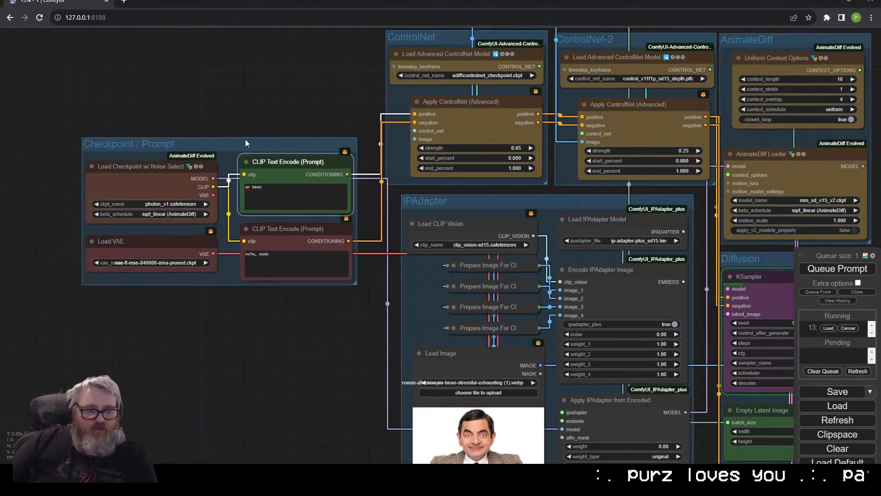
left_click_drag(340, 295, 183, 312)
scroll(238, 306, "down", 4)
scroll(237, 307, "up", 1)
scroll(114, 258, "down", 2)
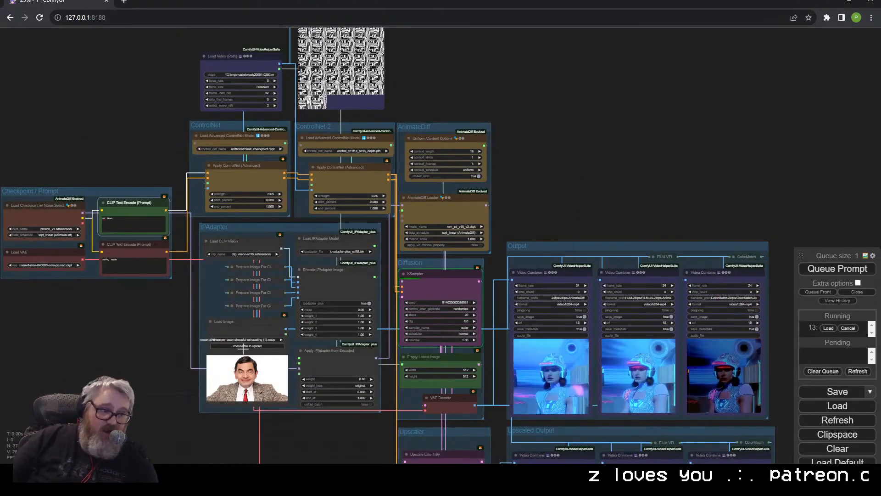
Switch to Blender and hide the Geometry Nodes editor's sidebar so the mask generator's node tree can be viewed.
left_click(244, 345)
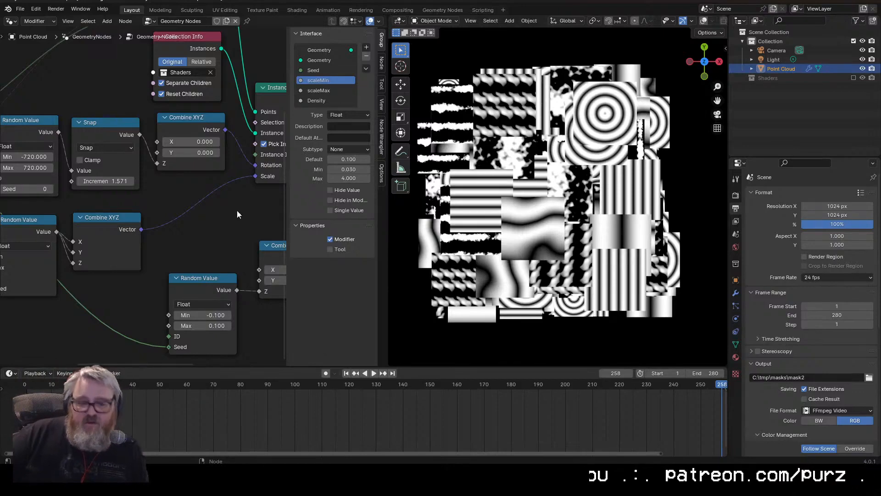
key("n")
scroll(264, 231, "down", 6)
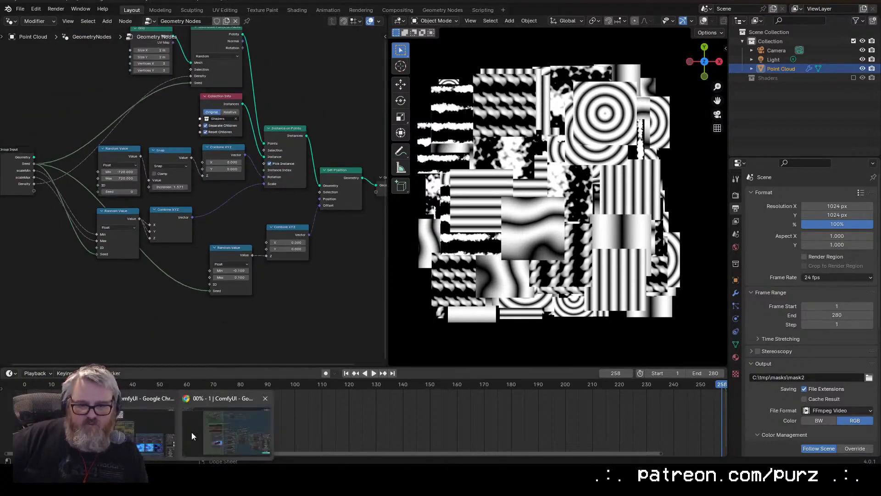
Switch to Chrome, search the web for "fxnodes gumroad" in a new tab, and open the FxNodes for Blender add-on page on Gumroad.
left_click(191, 432)
key("ctrl+t")
type("fxnod")
type("es gumroad")
key("Return")
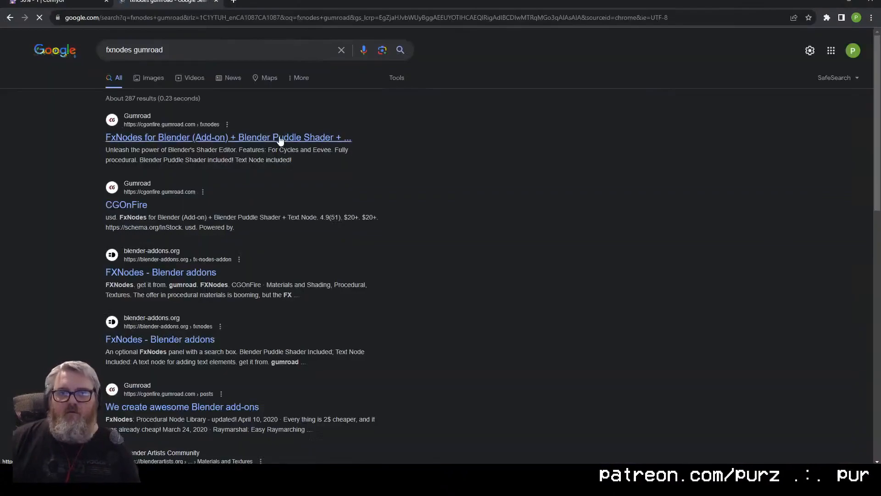
left_click(280, 139)
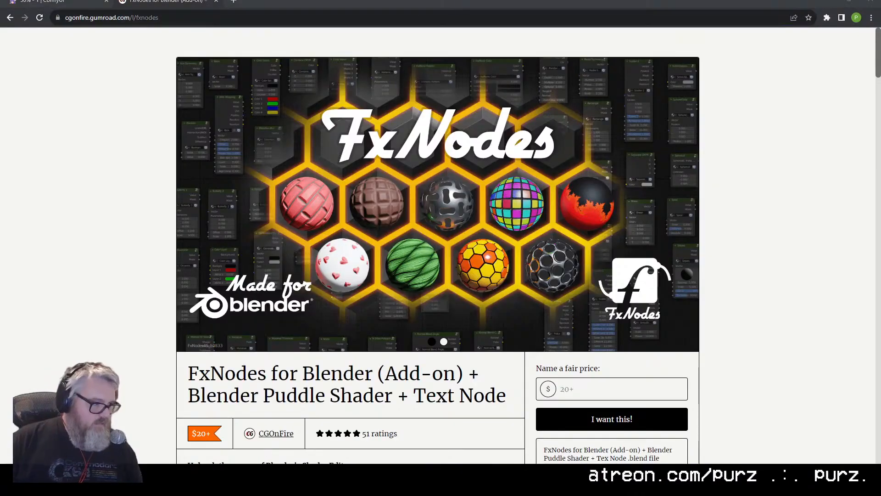
Examine the utilities, mappings, patterns and shapes listed on the FxNodes add-on page, and close the page.
scroll(249, 369, "down", 20)
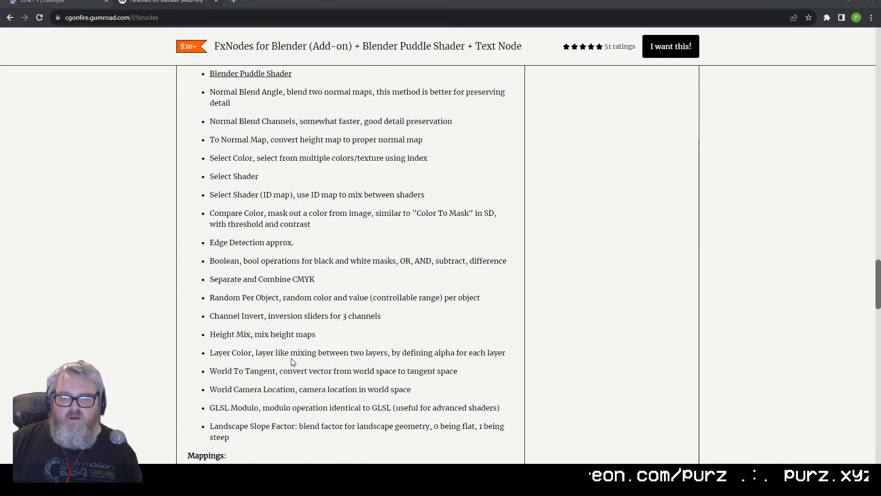
scroll(264, 316, "down", 20)
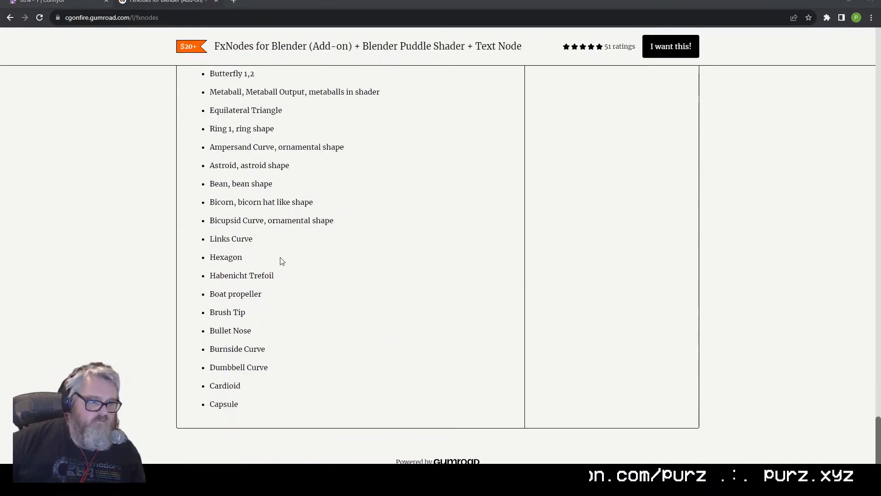
scroll(247, 410, "up", 14)
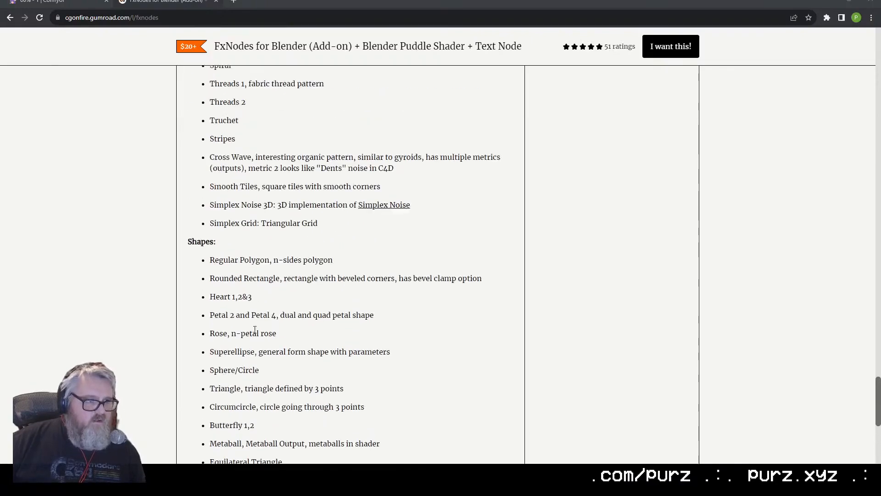
scroll(272, 318, "up", 20)
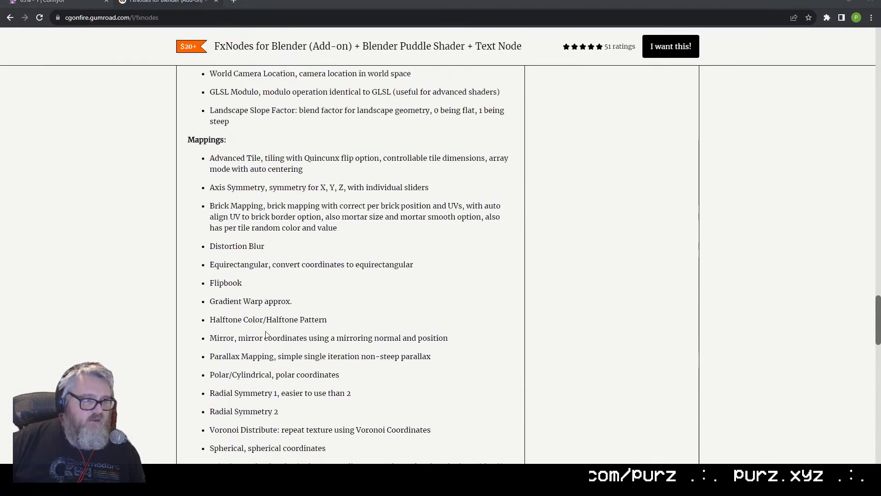
scroll(281, 358, "down", 15)
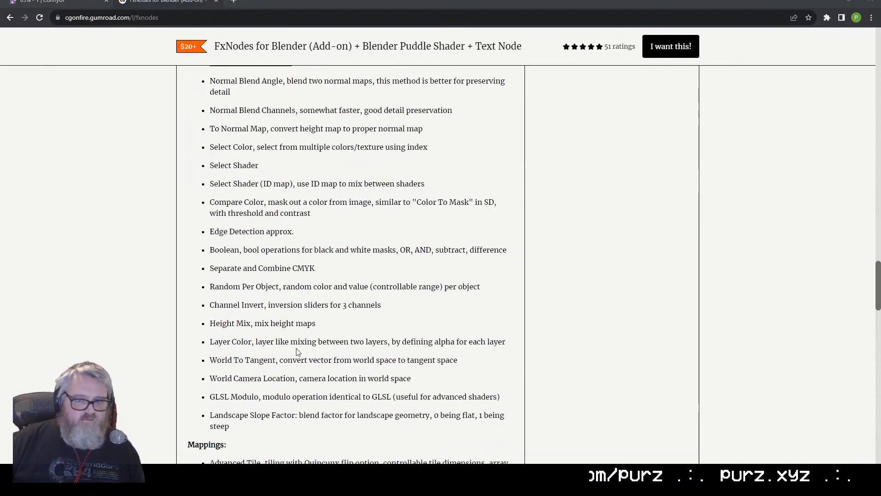
scroll(315, 307, "down", 5)
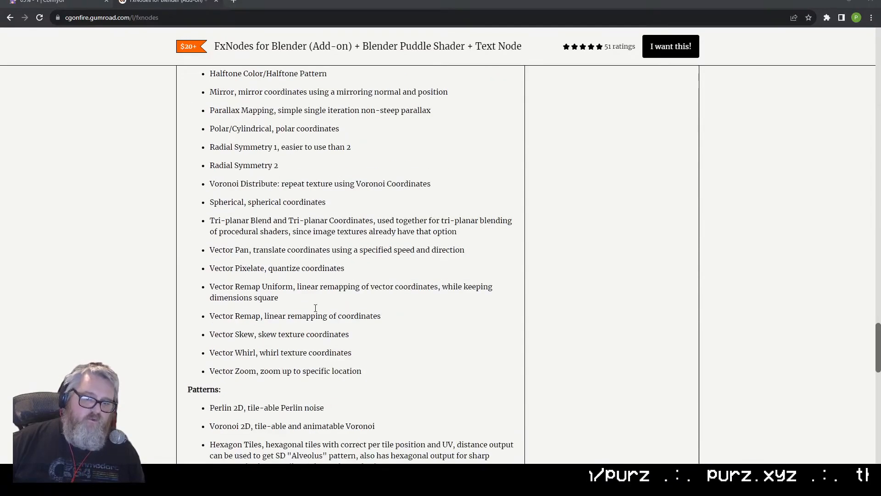
scroll(316, 307, "down", 15)
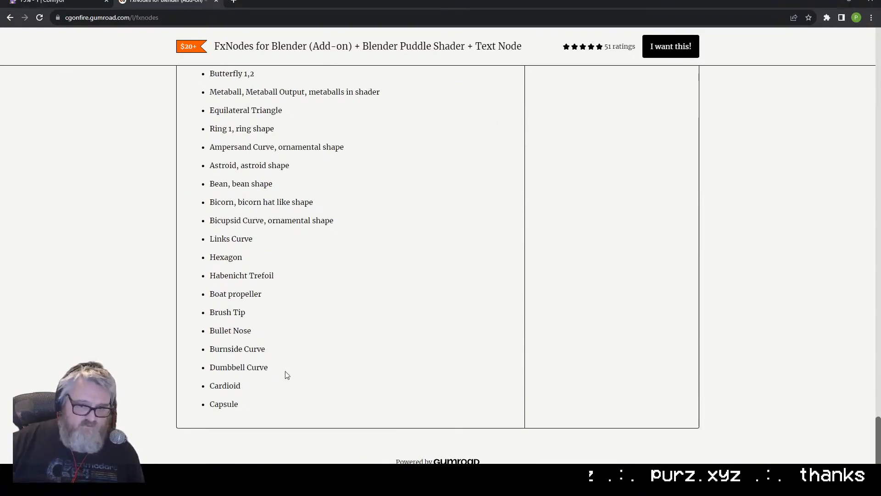
scroll(287, 375, "up", 20)
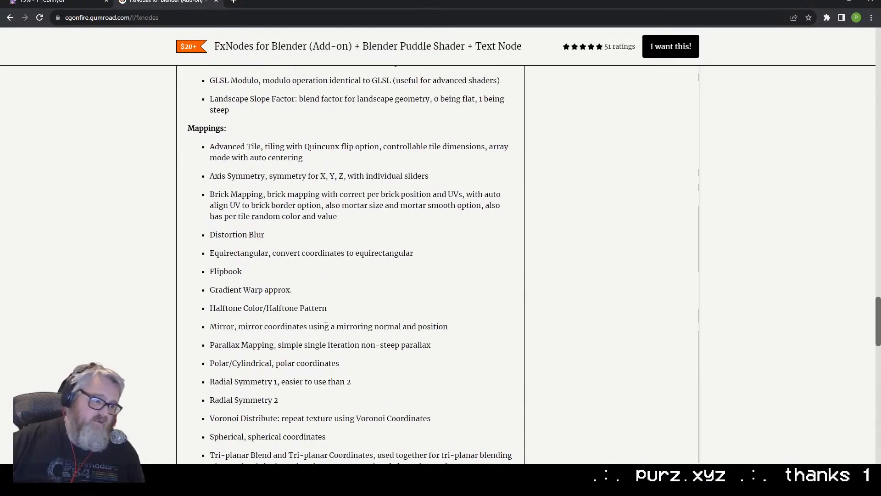
scroll(325, 325, "up", 5)
scroll(307, 339, "down", 14)
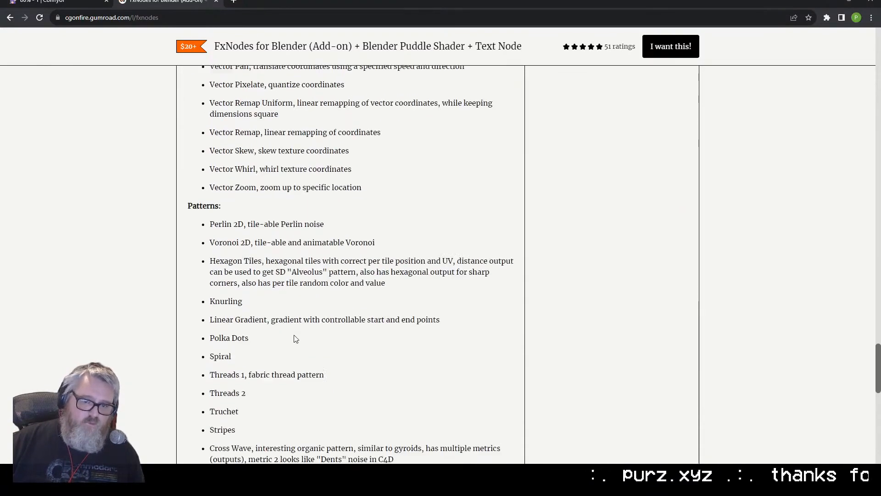
scroll(296, 338, "down", 9)
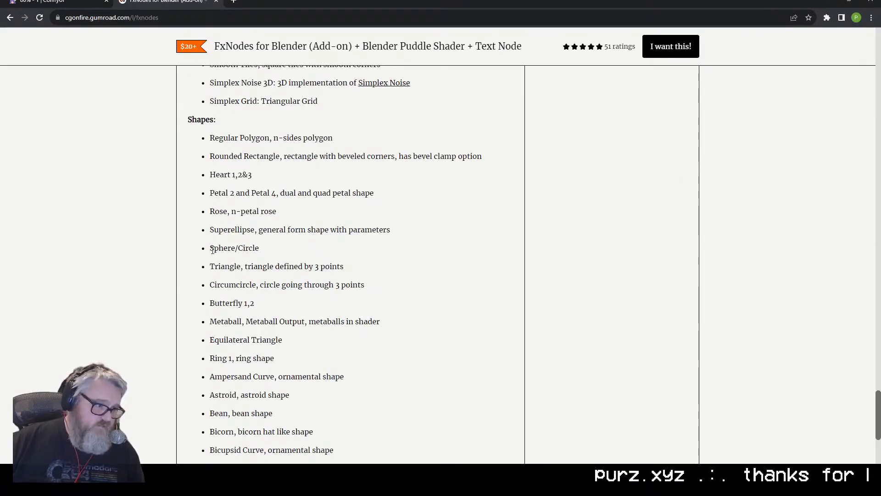
scroll(218, 337, "down", 5)
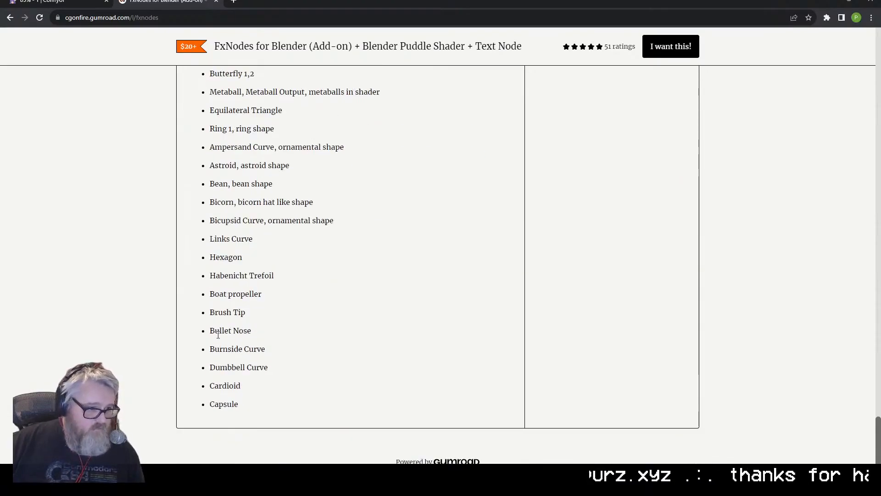
scroll(218, 334, "up", 15)
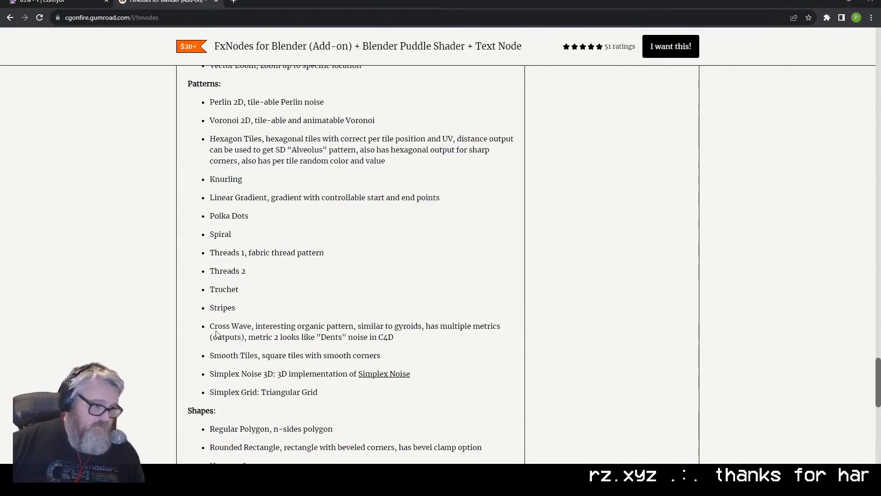
scroll(237, 323, "up", 6)
scroll(230, 327, "up", 20)
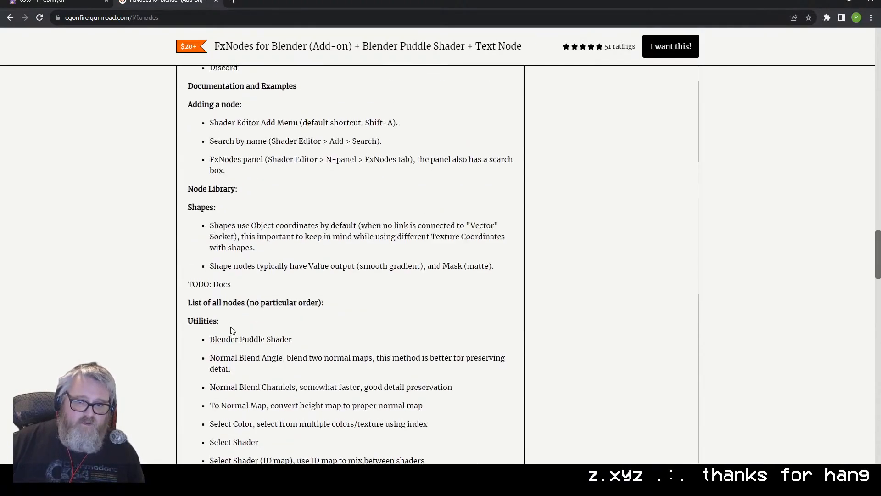
scroll(232, 347, "up", 10)
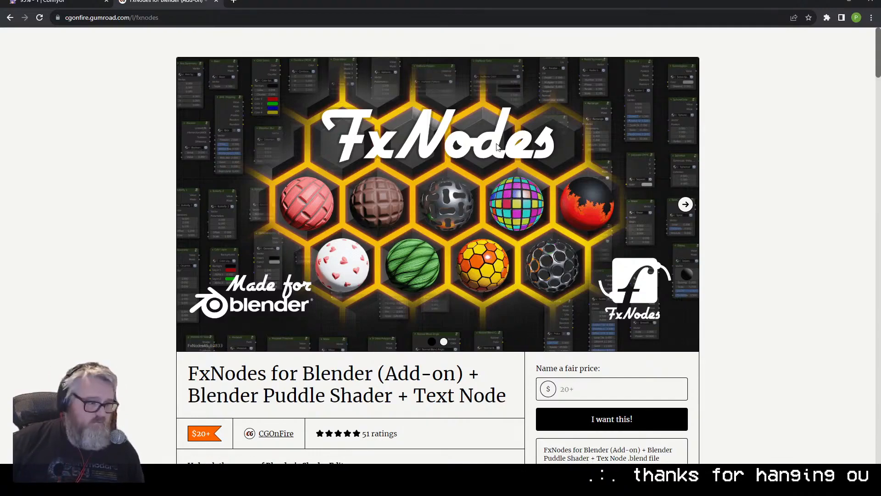
key("ctrl+w")
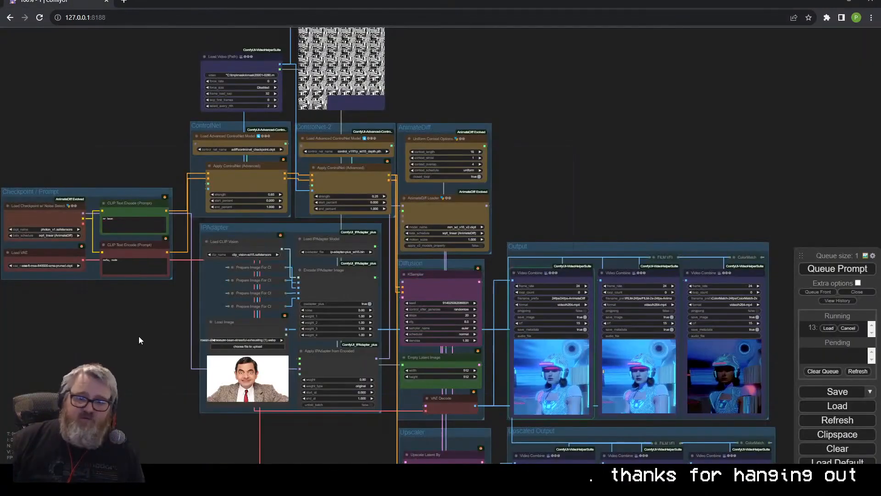
Inspect the new Mr. Bean renders in the Output group, comparing the base, FILM VFI and ColorMatch previews.
left_click_drag(583, 213, 456, 85)
scroll(521, 326, "up", 5)
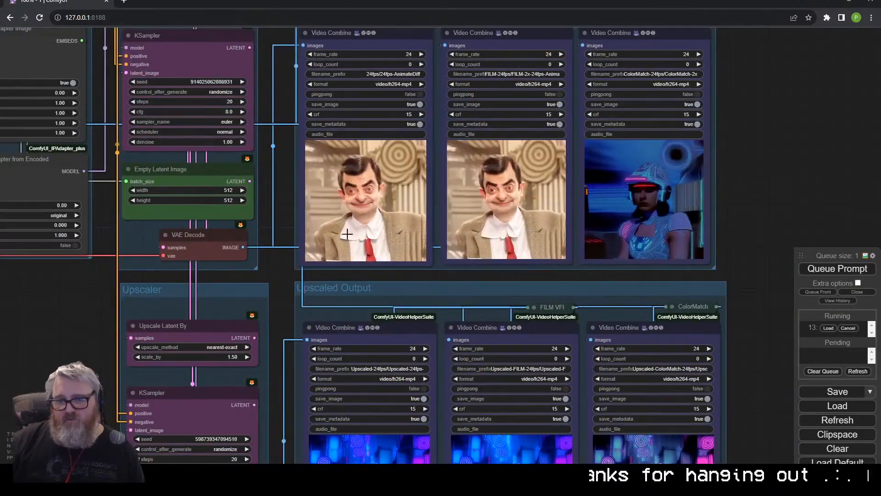
scroll(519, 254, "up", 5)
left_click_drag(532, 296, 477, 406)
scroll(503, 230, "down", 2)
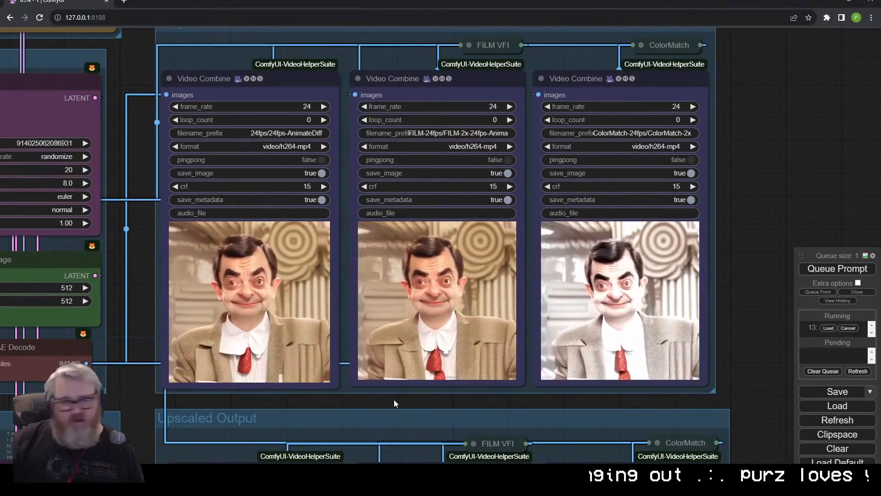
Check the sampling progress in the Command Prompt window, and switch to Blender's mask generator node tree.
scroll(393, 392, "up", 1)
left_click_drag(382, 403, 409, 439)
key("alt+Tab")
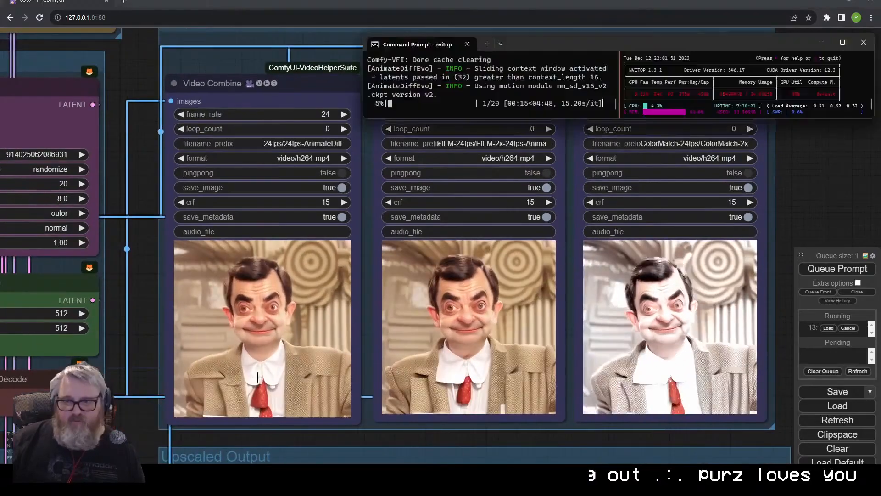
left_click(148, 343)
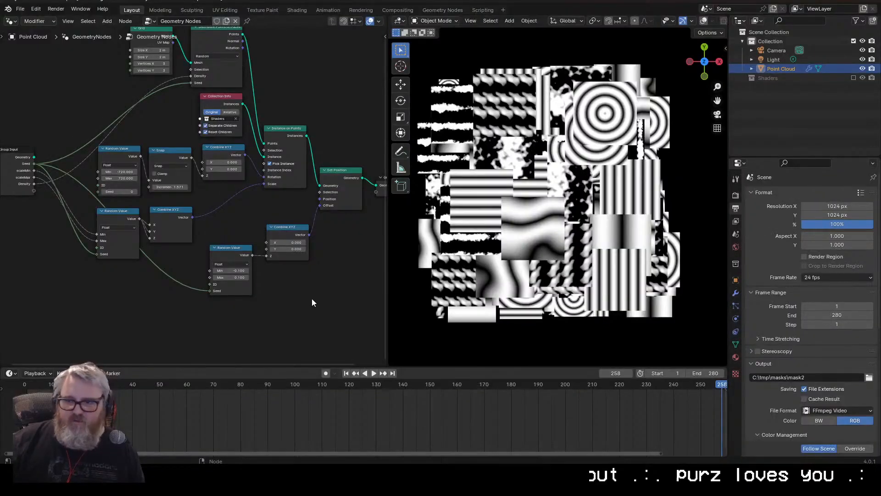
key("Home")
Hide the Point Cloud object and include the Shaders collection in the view layer.
left_click(862, 69)
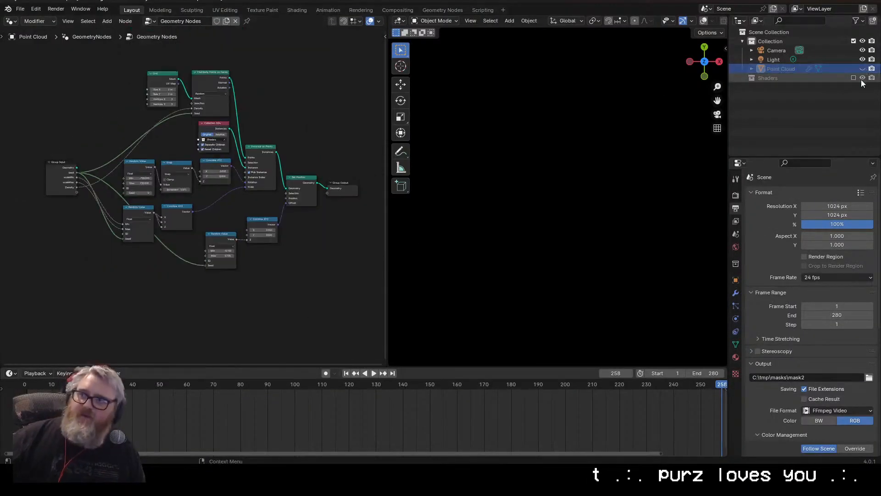
left_click(853, 78)
scroll(707, 215, "down", 10)
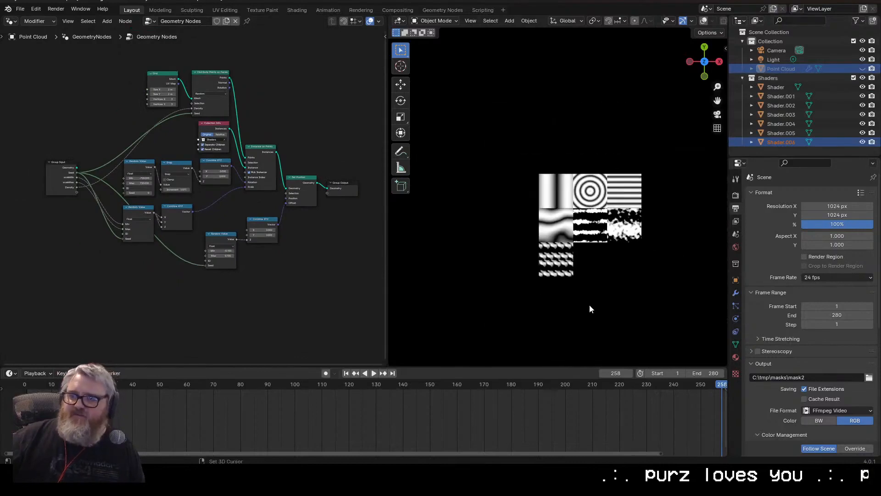
scroll(589, 304, "up", 6)
key("Home")
Duplicate the lowest pattern plane, Shader.006, and move the copy 2 m along X.
left_click(496, 257)
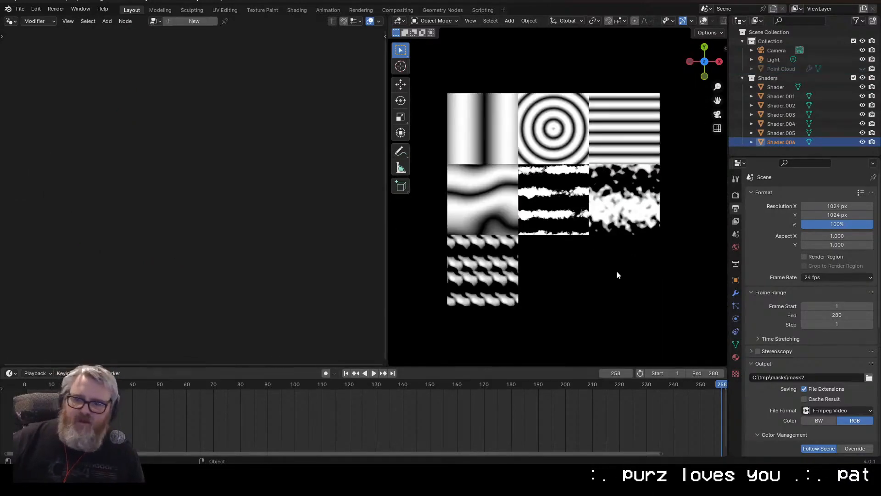
key("shift+d")
key("Escape")
type("g")
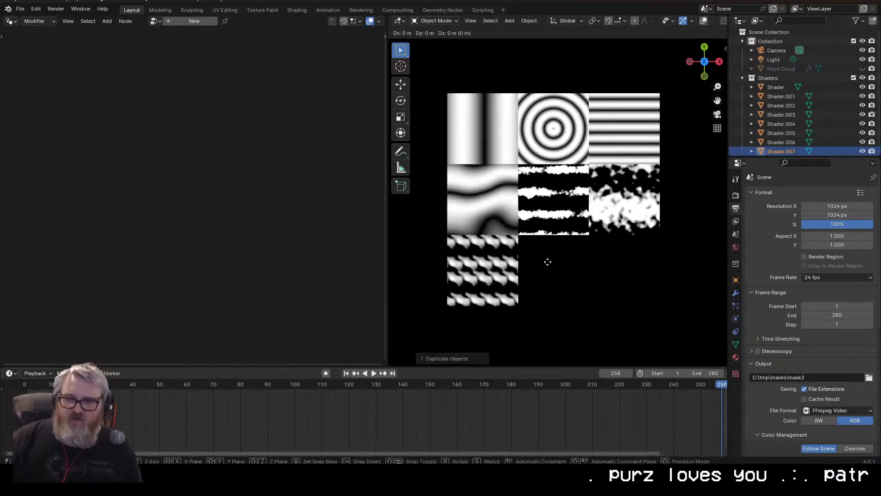
type("x2")
key("Return")
Switch the node area to the Shader Editor and make the duplicated plane's material a single-user copy.
left_click(734, 358)
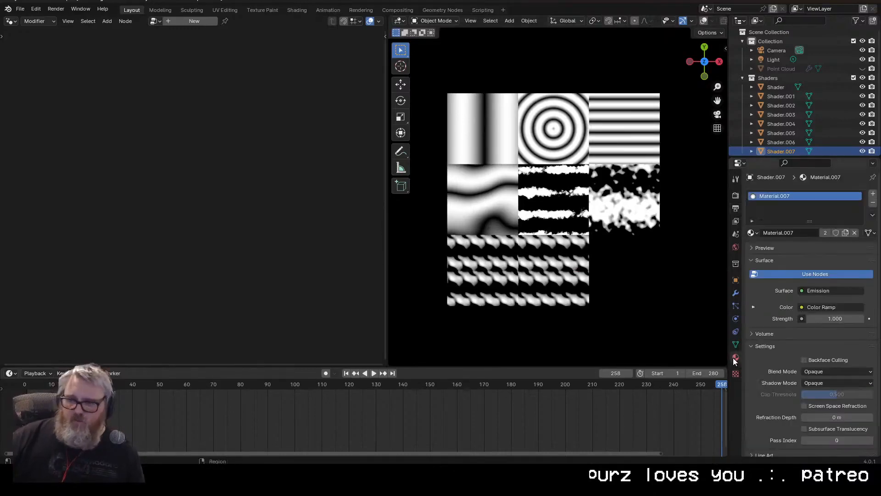
left_click(12, 22)
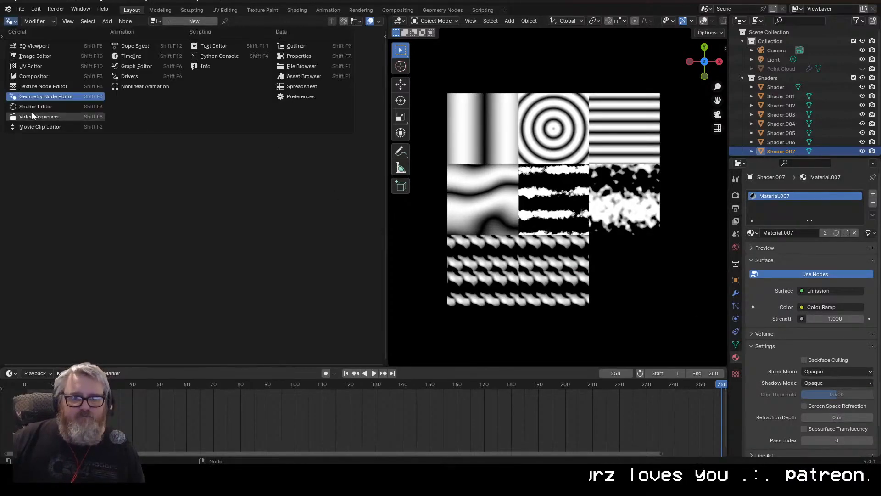
left_click(31, 106)
left_click(304, 23)
middle_click_drag(216, 213, 321, 250)
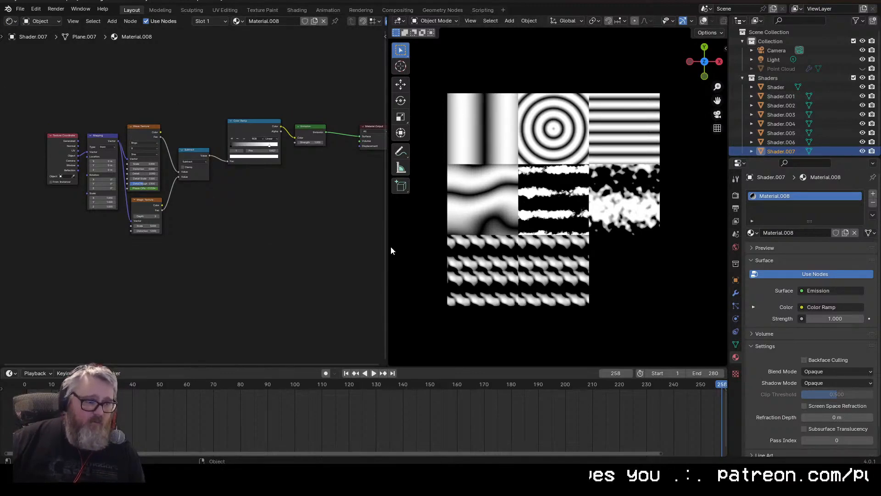
Rename the first plane with vertical bands and its material as "Wave Band X".
left_click(489, 151)
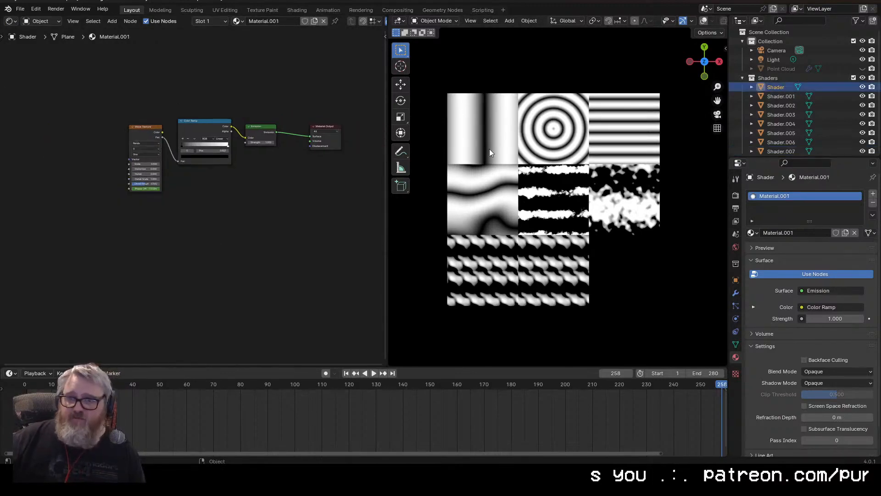
middle_click_drag(281, 225, 254, 248)
scroll(273, 260, "up", 5)
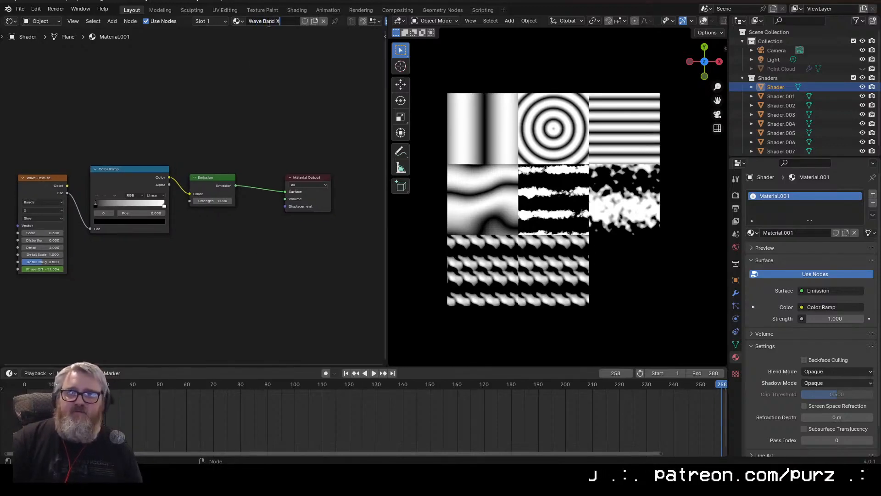
key("Return")
Rename the concentric rings plane, Shader.001, and its material as "Wave Rings Z".
left_click(780, 87)
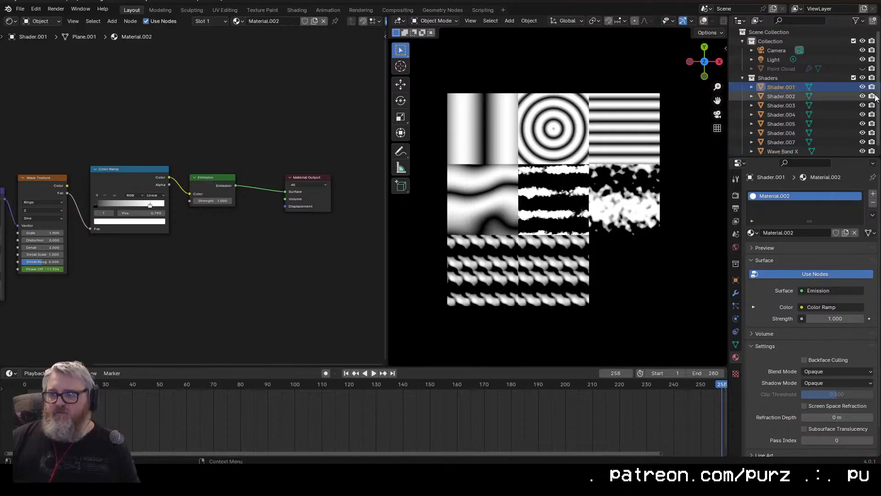
double_click(773, 88)
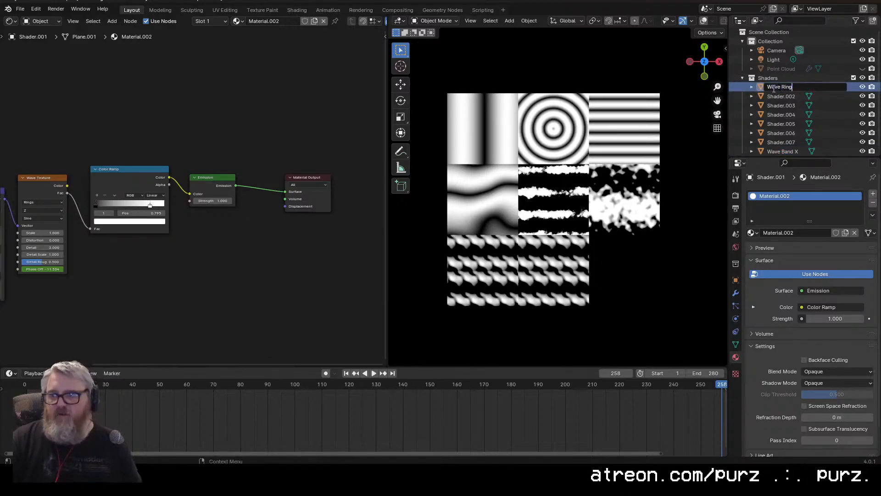
key("Return")
left_click(263, 21)
type("Wave Rings Z")
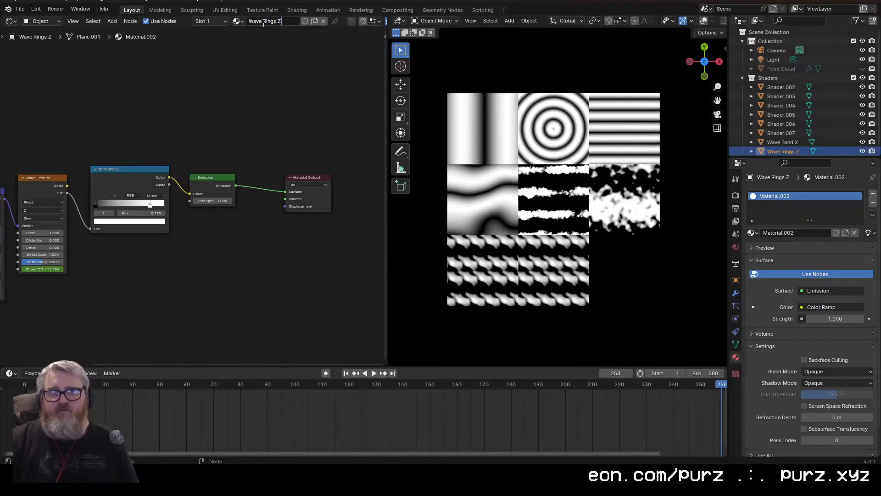
Rename Shader.002 and its material as "Wave Horizontal Stripes".
left_click(780, 88)
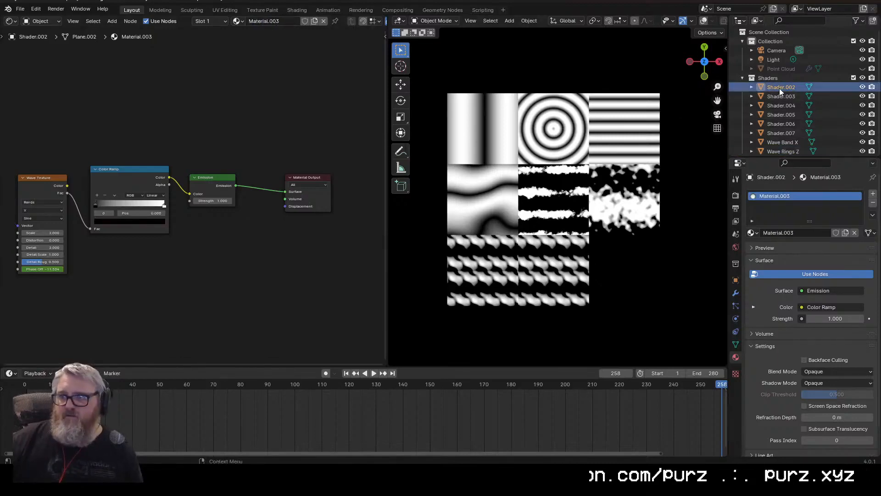
left_click(273, 22)
type("Wave H")
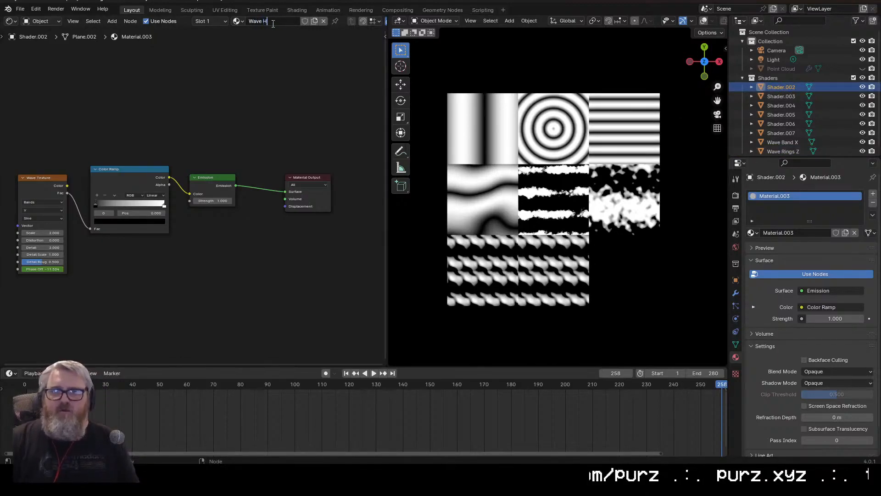
type("orizontal Stripes")
key("Return")
double_click(781, 87)
type("Wave Horizontal St")
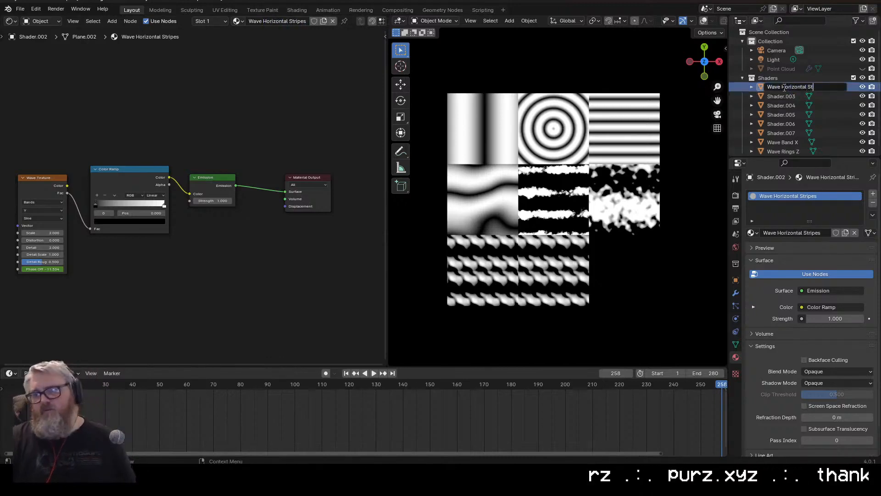
type("ripes")
key("Return")
Rename Shader.003 and its material as "Wave Distorted Stripes".
double_click(785, 87)
type("Wave Distort")
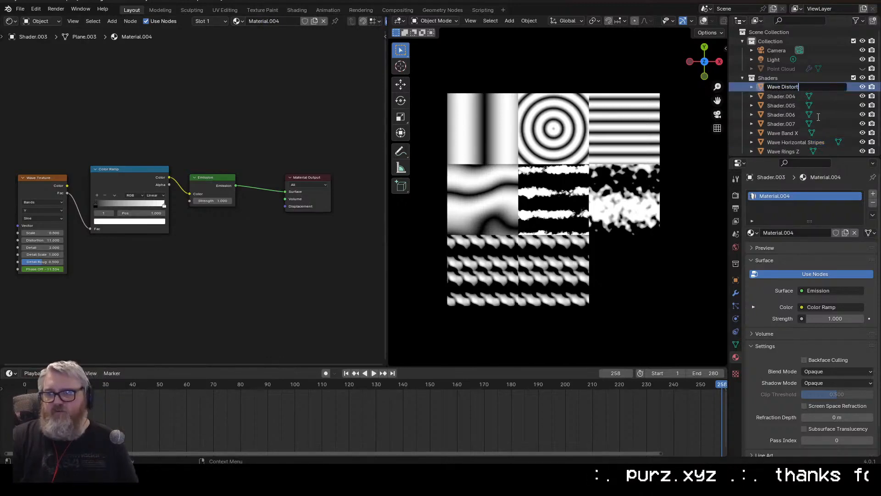
key("Return")
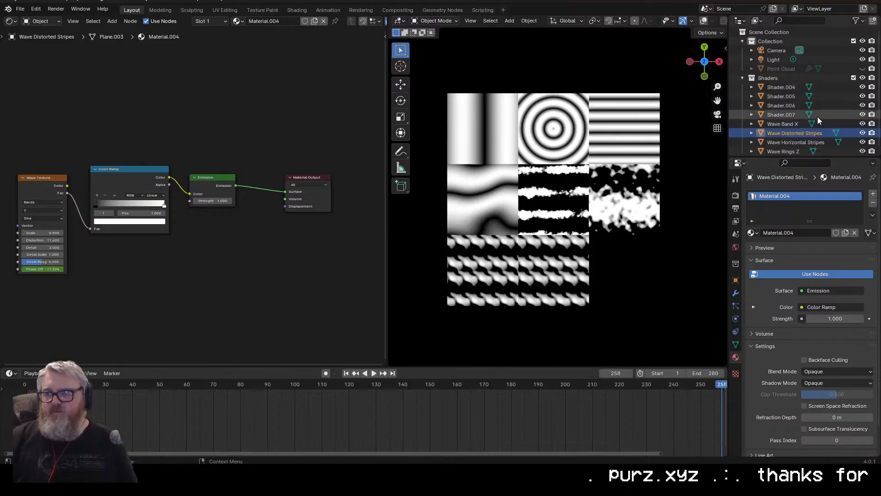
left_click(282, 22)
type("Wave Distorted Stripes")
key("Return")
Identify Shader.004 by toggling its visibility, and rename it and its material as "Wave Distressed Stripes".
left_click(788, 88)
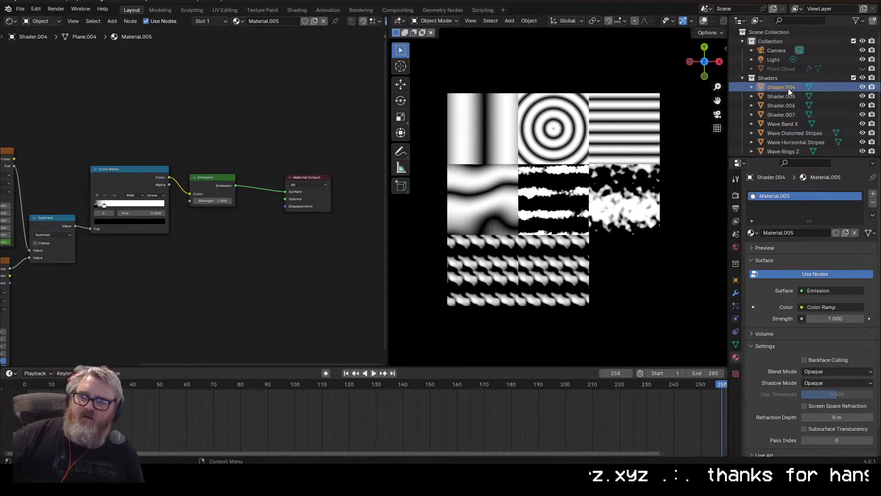
left_click(862, 88)
left_click(863, 87)
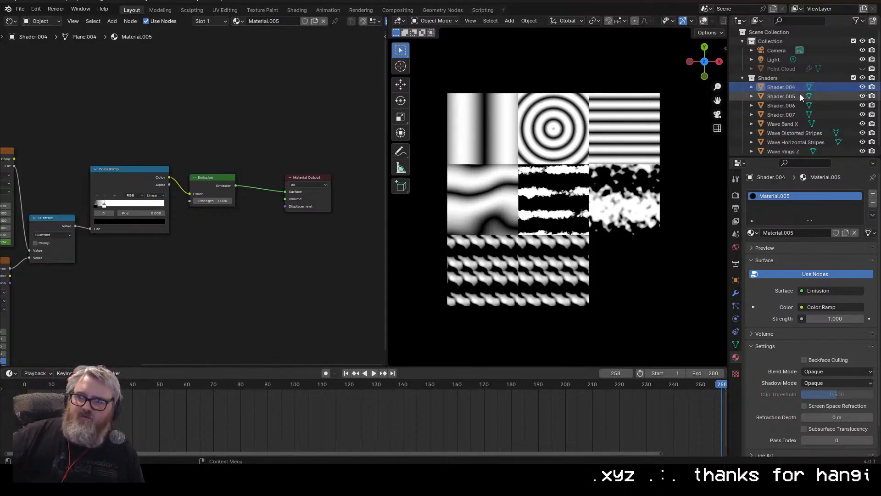
double_click(792, 87)
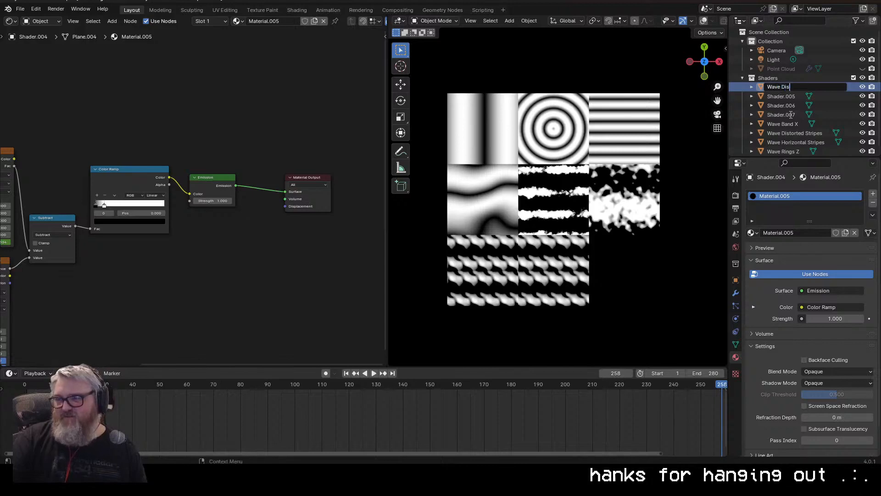
type("ripes")
key("Return")
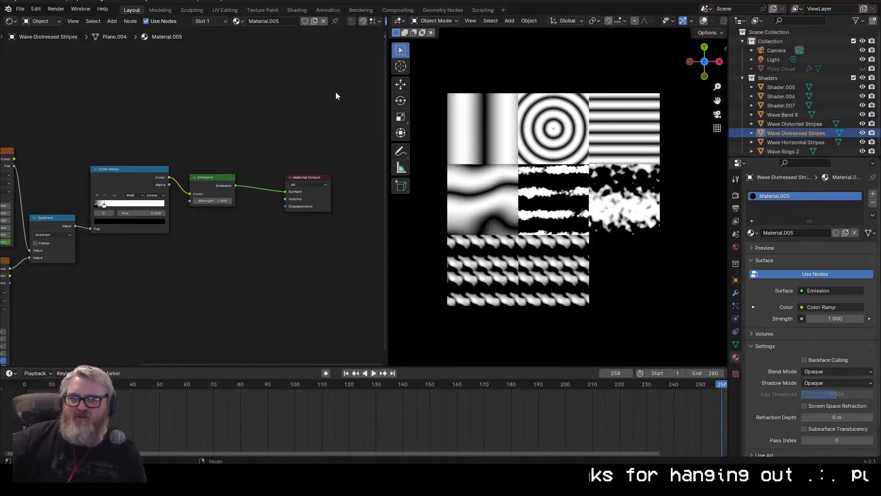
type("ipes")
key("Return")
Identify Shader.005 by toggling its visibility, and rename it and its material as "Bubble Wave".
left_click(782, 88)
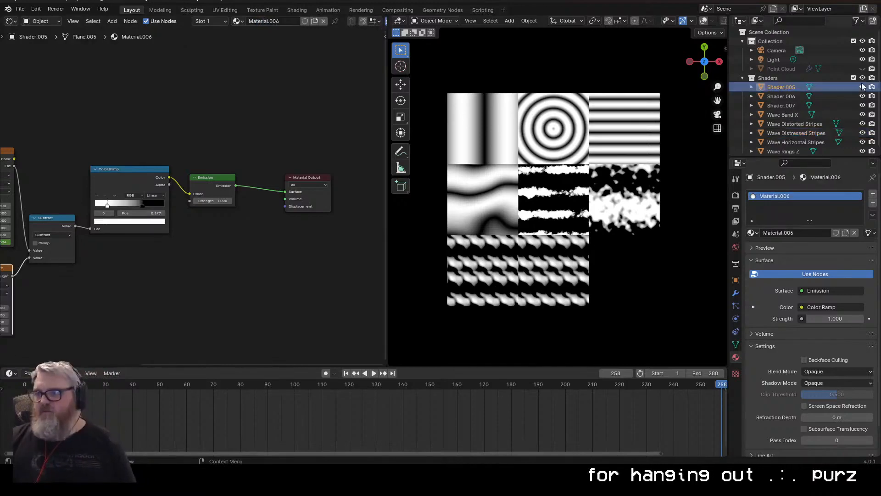
left_click(862, 87)
left_click(862, 87)
double_click(784, 87)
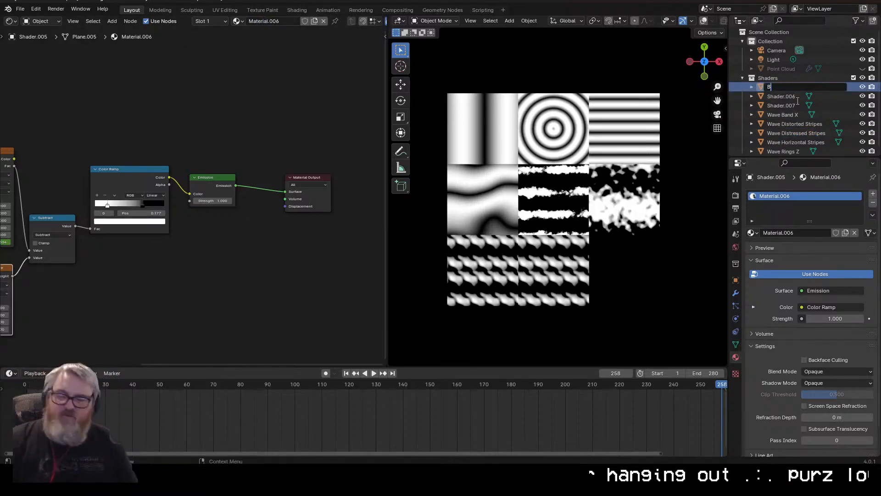
type("Bubble Wz")
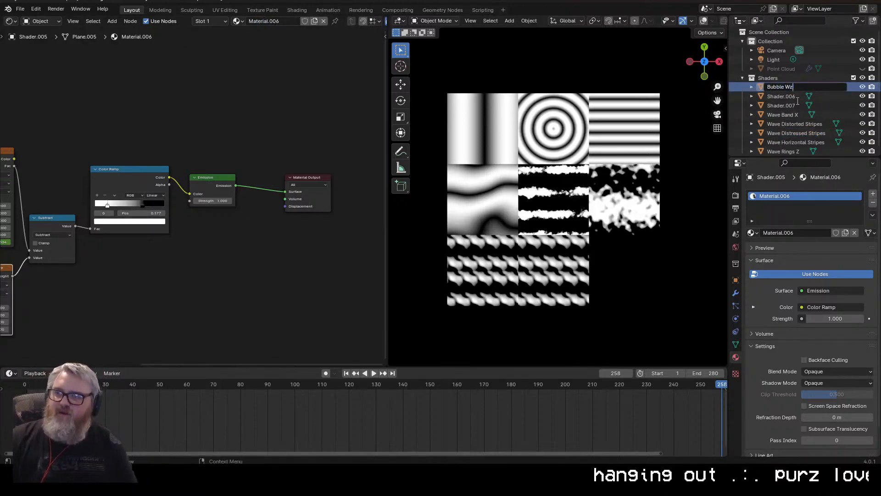
key("BackSpace")
type("ave")
key("Return")
left_click(276, 21)
type("Bubble Wave")
key("Return")
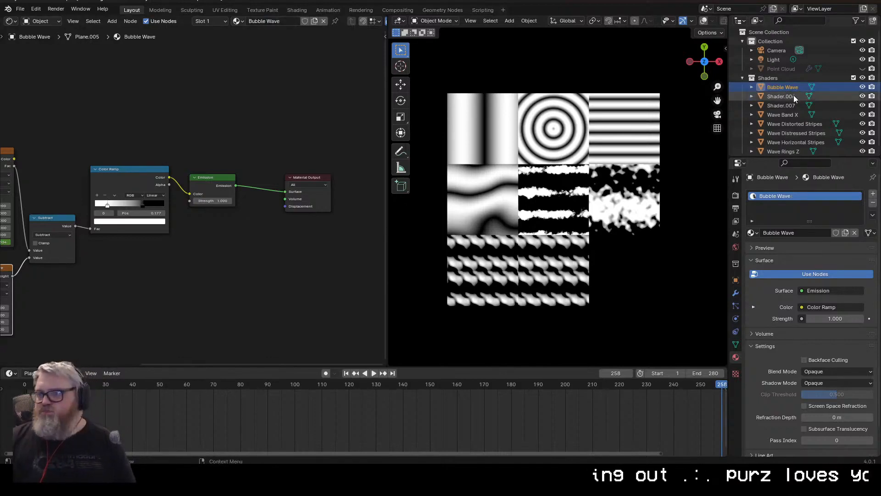
Rename Shader.006 and its material as "Wave Band X Magic".
double_click(776, 95)
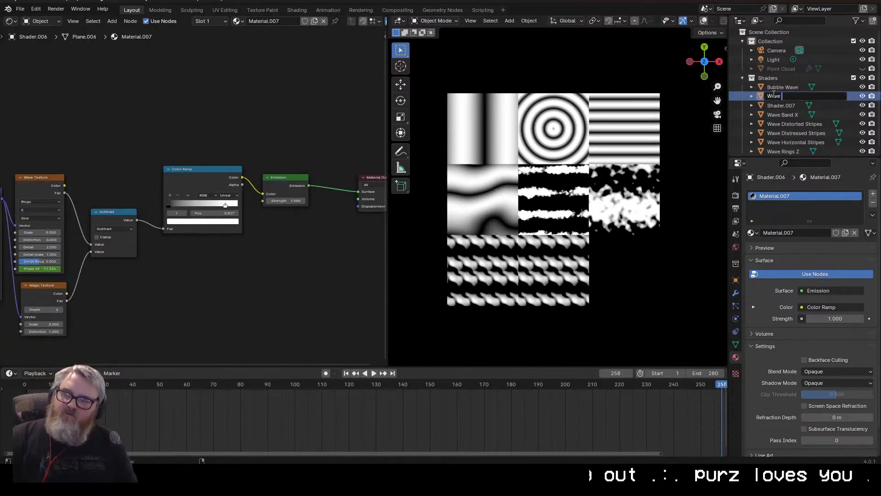
type("Wave Band X Magi")
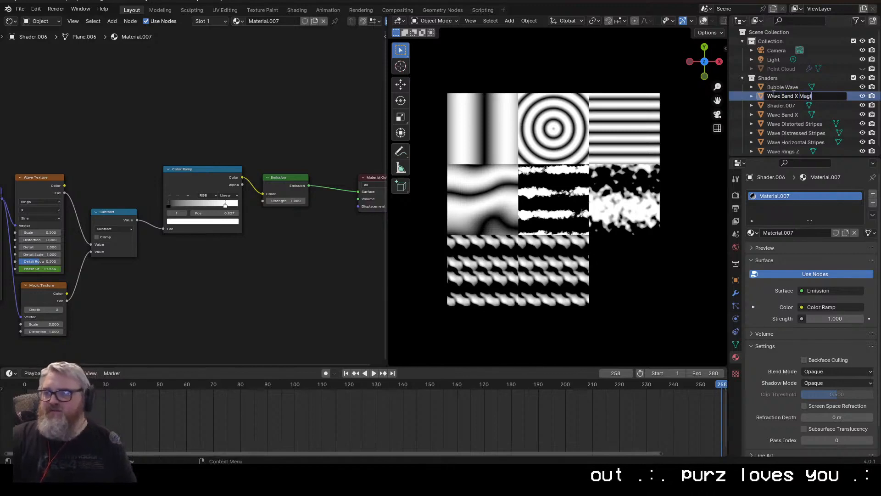
type("c")
key("ctrl+a")
key("ctrl+c")
key("Return")
left_click(276, 22)
key("ctrl+v")
key("Return")
Prefix the names of the first five pattern planes with 1- to 5- in grid order.
left_click(551, 258)
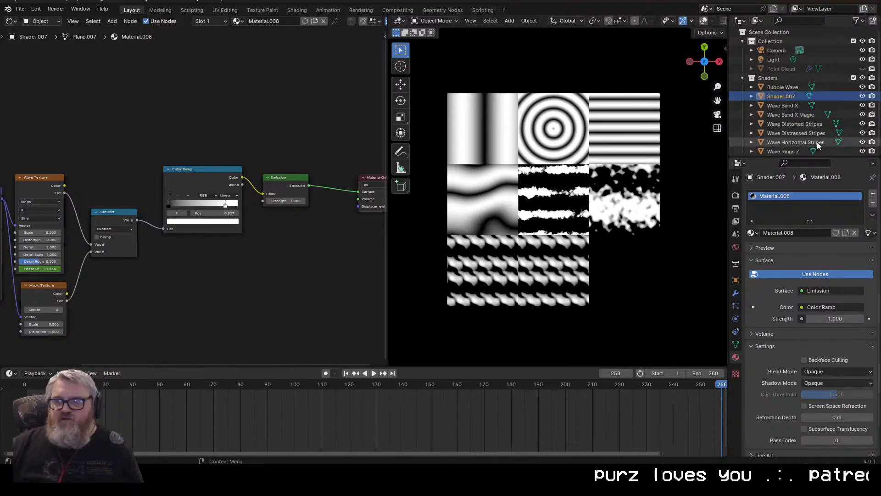
left_click(746, 106)
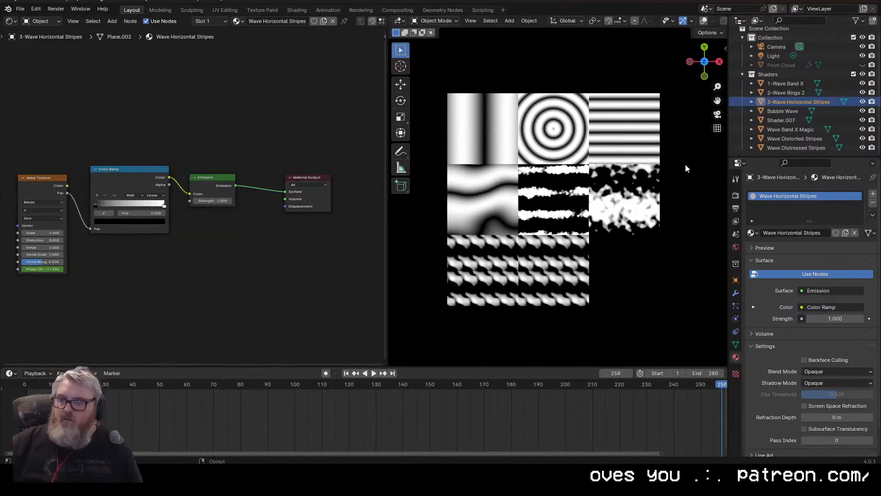
left_click(558, 195)
left_click(558, 195)
type("5-")
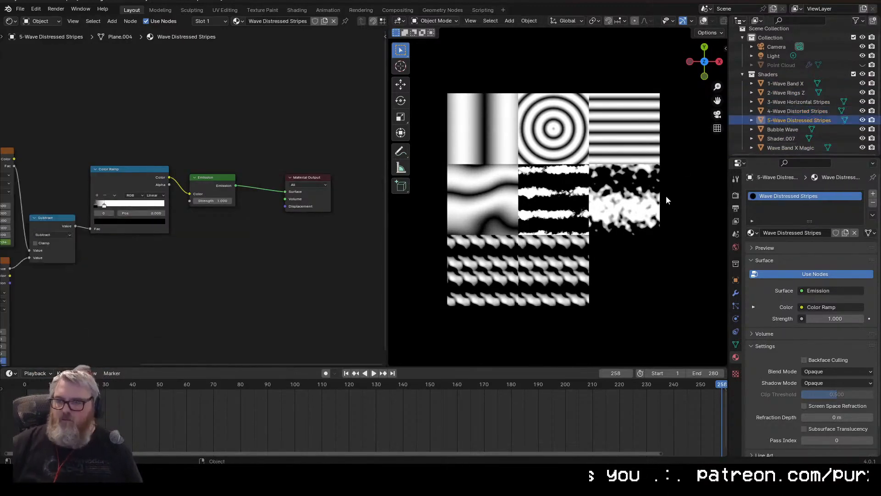
Prefix Bubble Wave with 6- and Wave Band X Magic with 7-, and rename the duplicated plane as "8-".
left_click(666, 196)
type("6-")
left_click(485, 271)
double_click(783, 147)
double_click(784, 146)
type("8-")
key("Return")
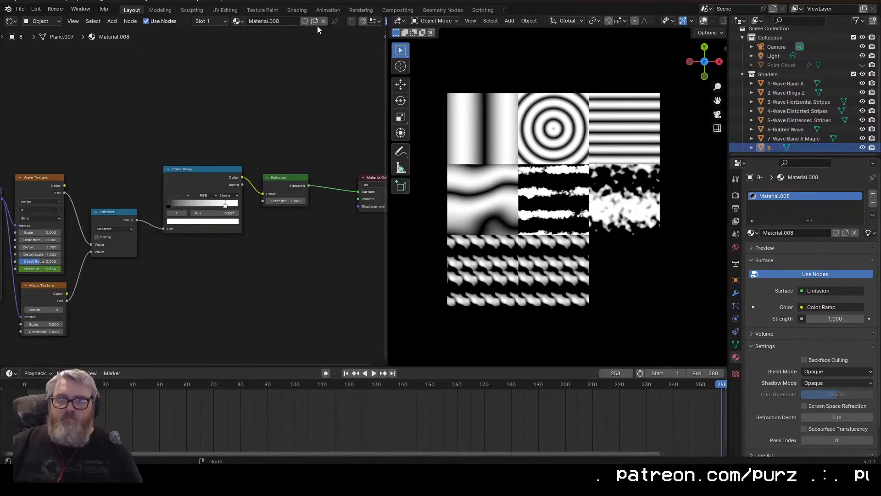
Delete the Magic Texture node from the material of plane "8-".
middle_click_drag(163, 263, 309, 223)
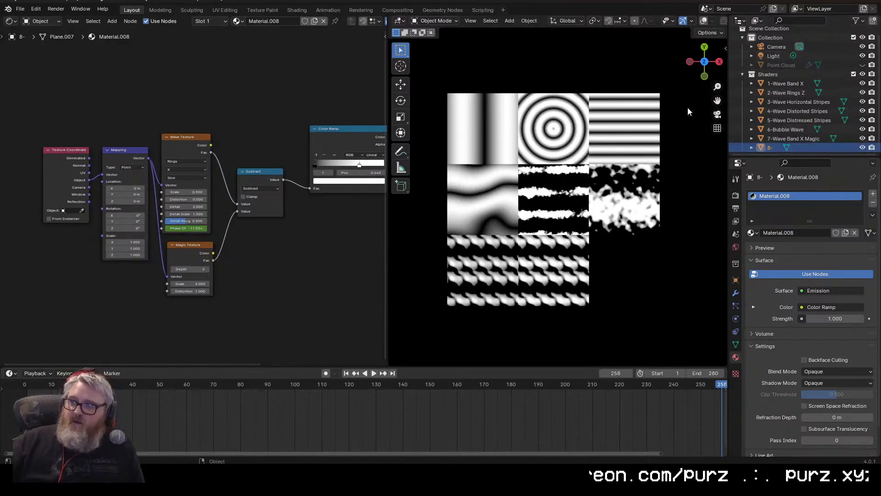
middle_click_drag(295, 259, 283, 266)
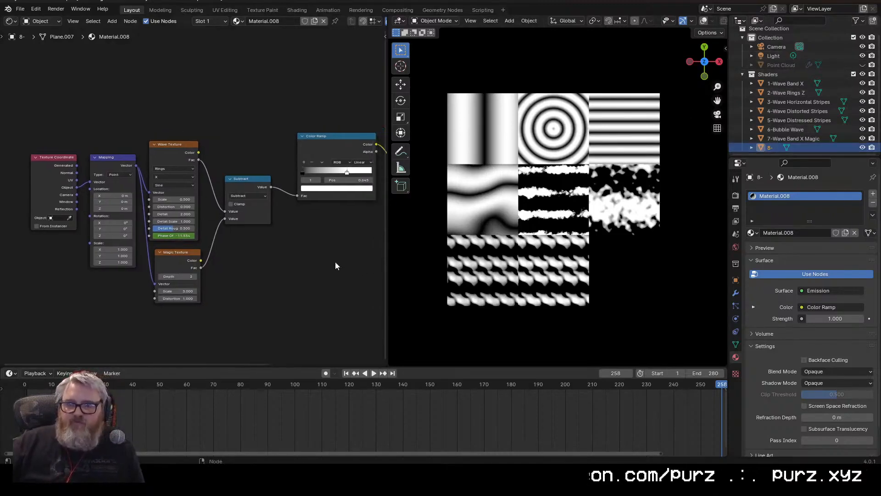
middle_click_drag(221, 268, 267, 245)
key("x")
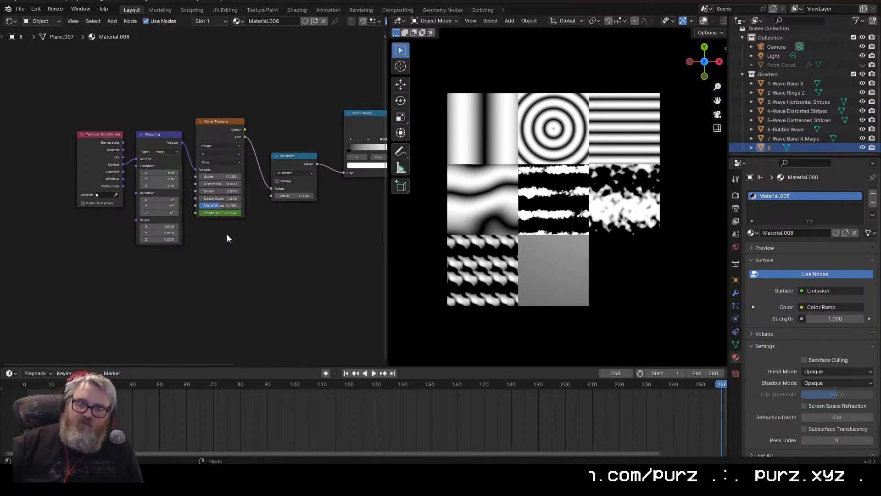
key("n")
key("n")
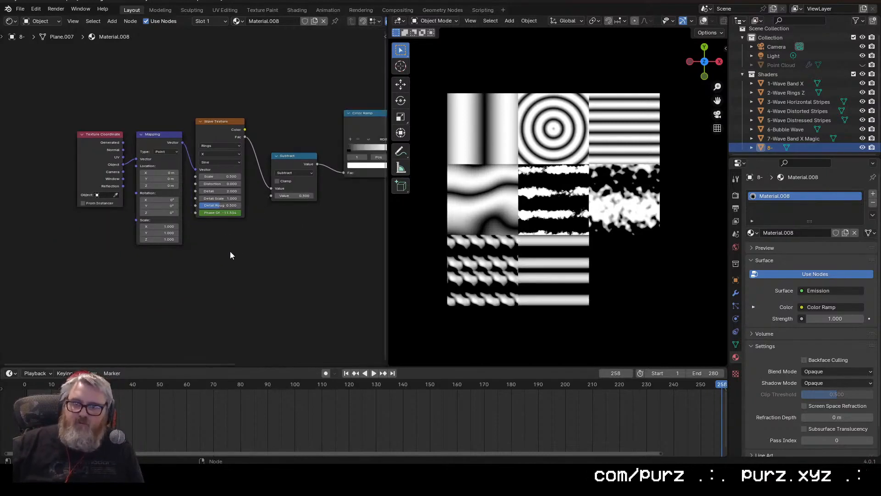
middle_click_drag(264, 258, 229, 261)
key("n")
key("n")
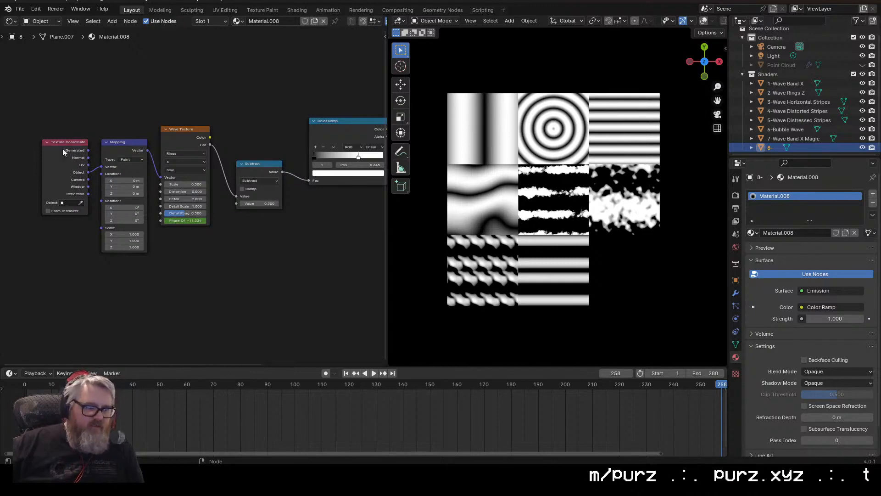
left_click(20, 9)
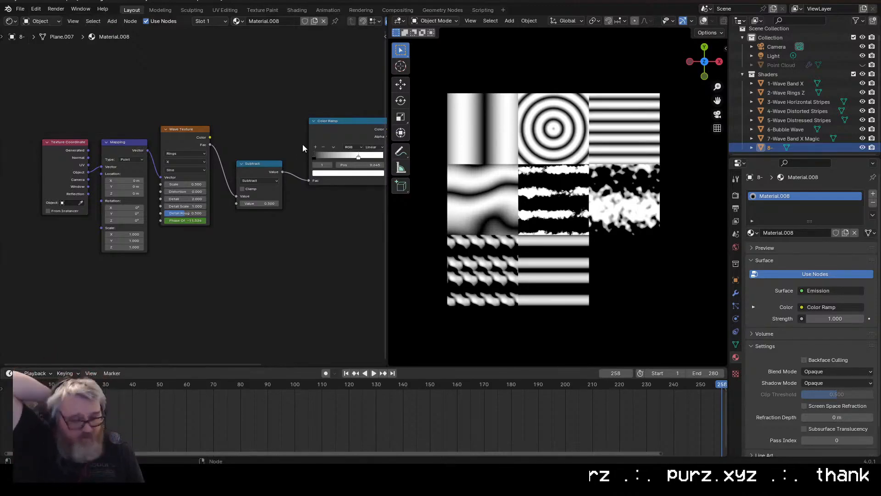
Add a Simplex Grid pattern node fed by the Mapping vector, wire its Value into Subtract's second input, and preview the animation.
key("n")
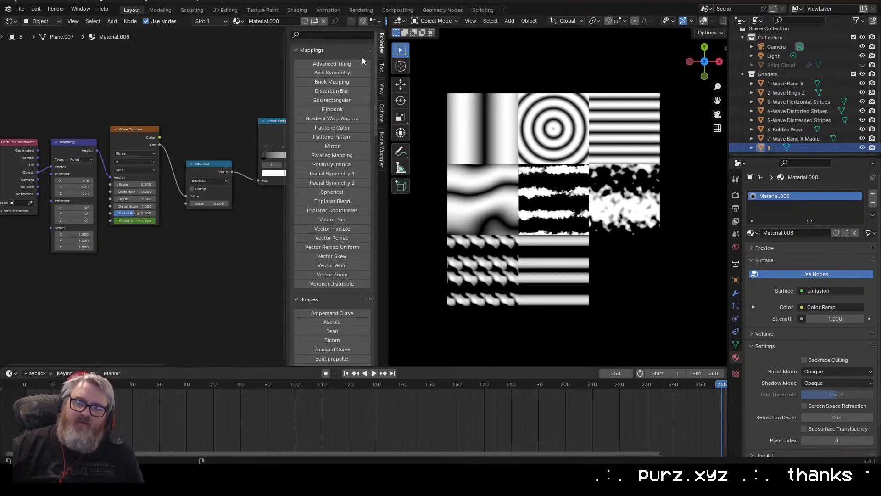
scroll(321, 217, "down", 20)
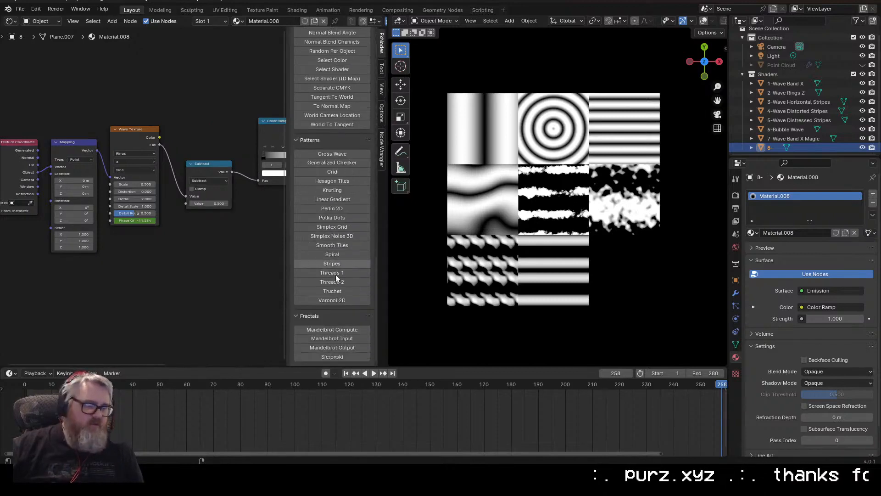
scroll(316, 252, "down", 8)
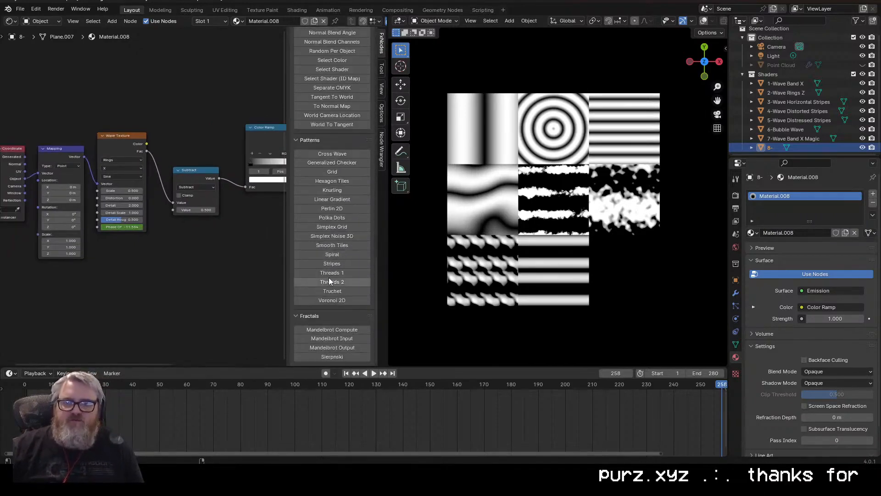
left_click(332, 226)
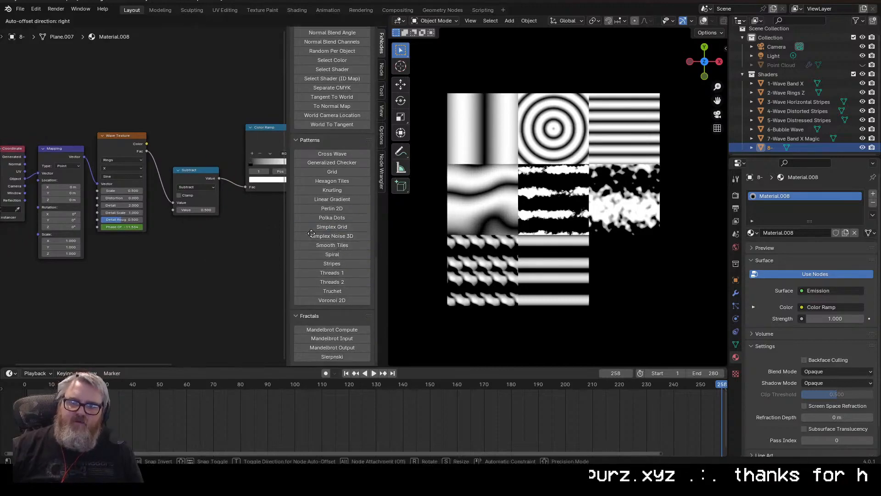
left_click(103, 248)
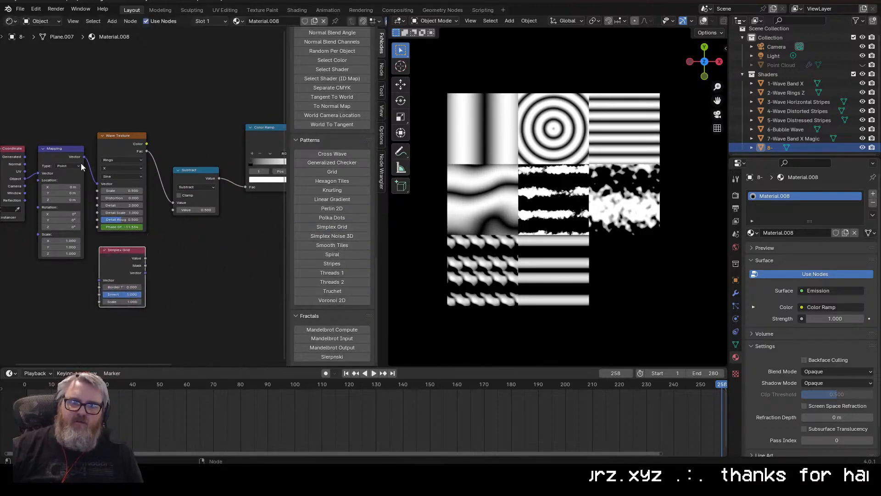
left_click_drag(84, 157, 99, 280)
left_click_drag(145, 258, 173, 210)
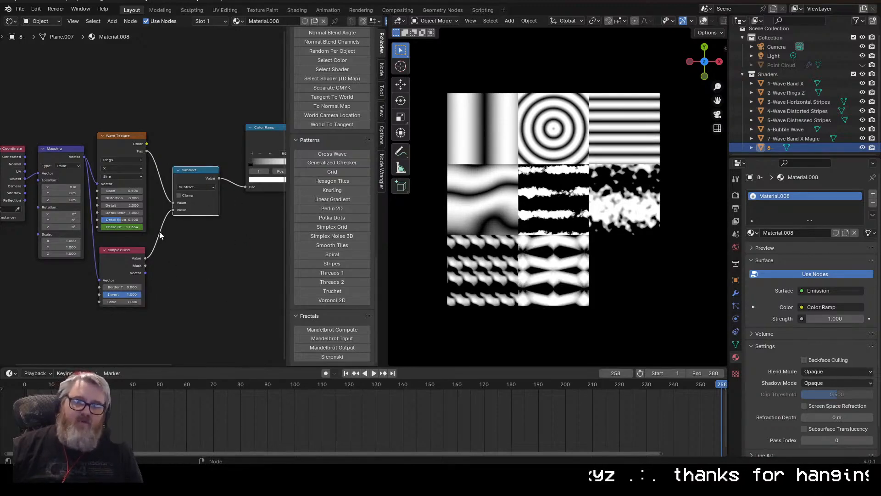
left_click_drag(126, 181, 129, 182)
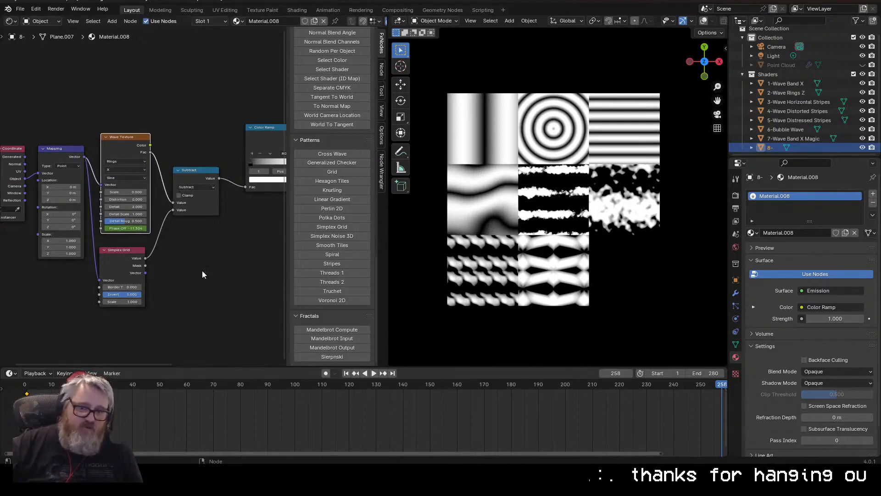
key("space")
scroll(572, 244, "up", 5)
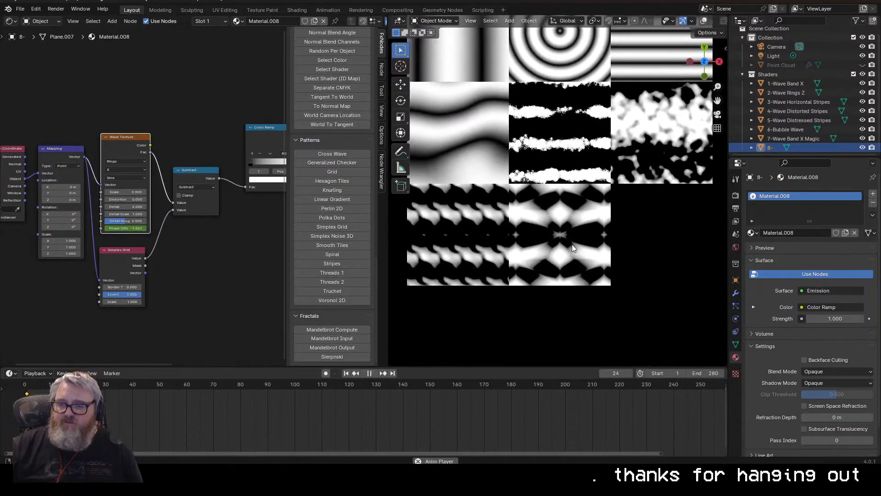
scroll(614, 247, "down", 2)
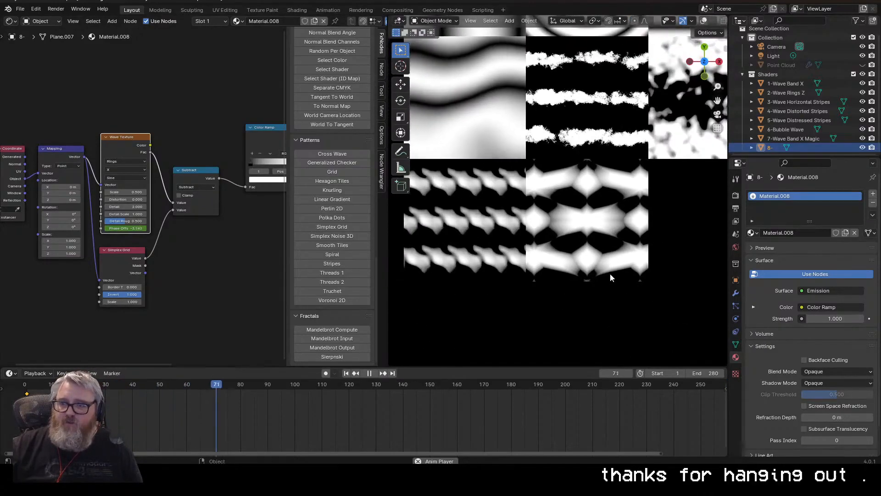
scroll(590, 294, "down", 3)
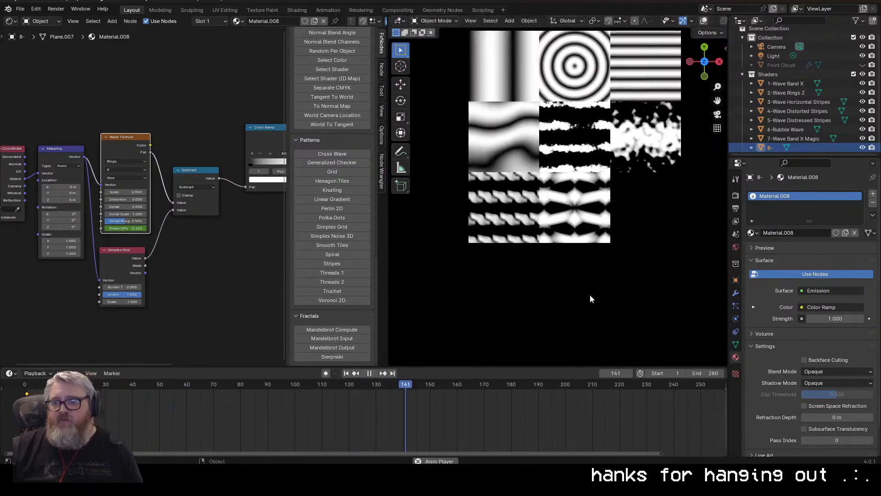
Duplicate plane "8-" 2 m along X and give the copy its own material.
middle_click_drag(590, 294, 550, 317, "shift")
key("shift+d")
type("gx2")
key("Return")
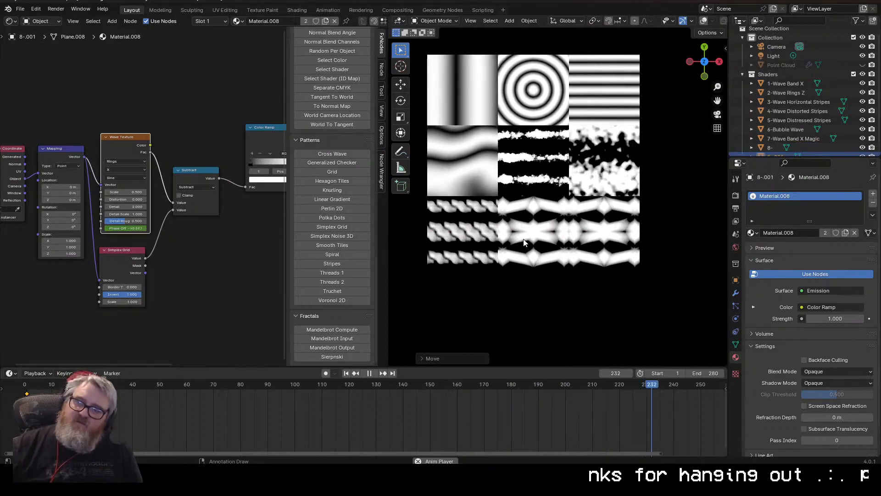
left_click(323, 22)
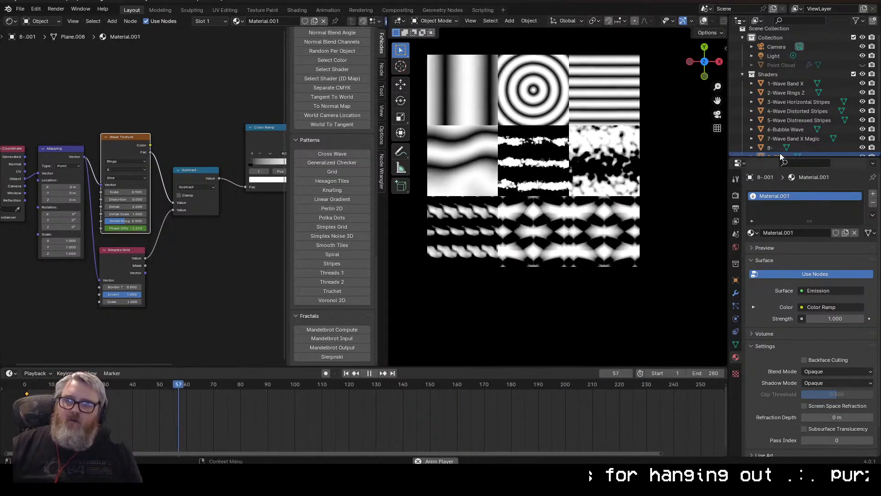
Rename plane "8-" as "8-Wave Band X Simplex Grid" and its material as "Wave Band X Simplex Grid".
scroll(799, 146, "down", 1)
left_click(795, 138)
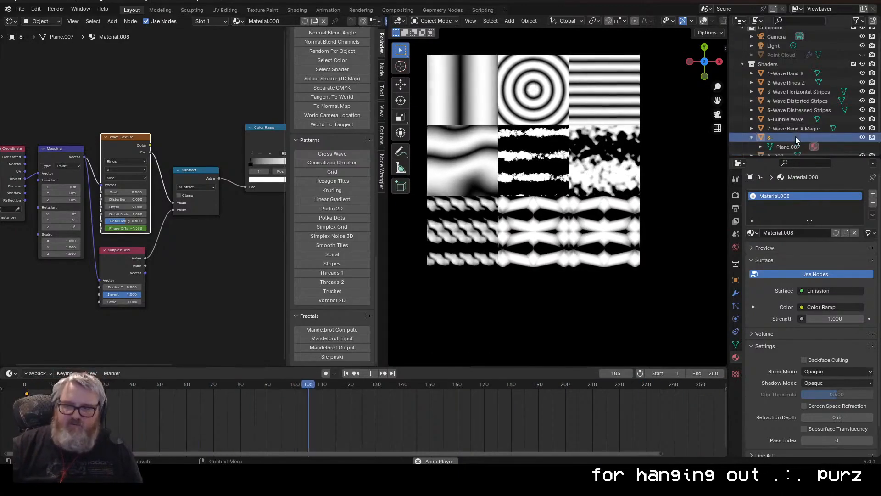
double_click(795, 137)
key("Right")
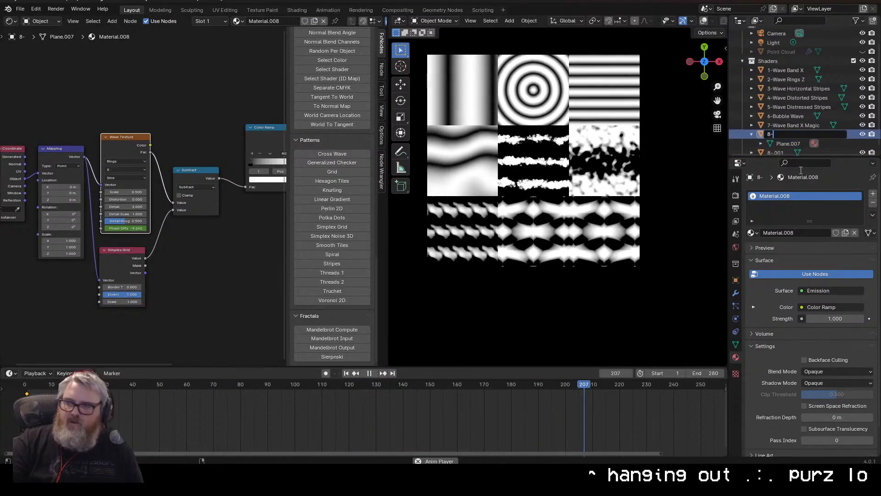
type("Wave Band X ")
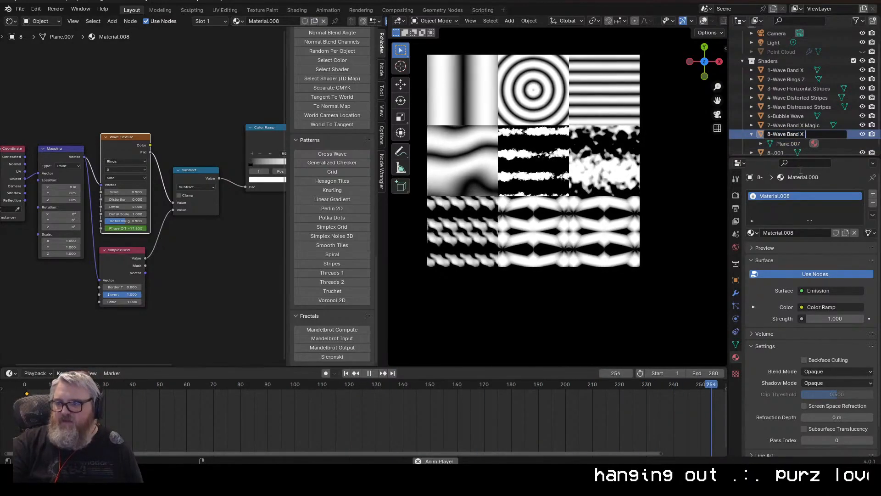
type("Simplex Grid")
key("Return")
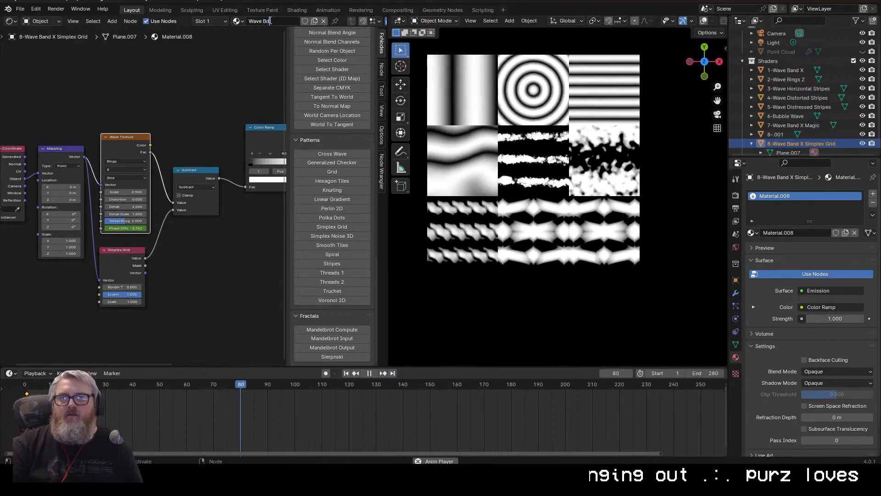
Rename the duplicated Simplex Grid plane as "9-".
double_click(783, 134)
type("9-")
key("Return")
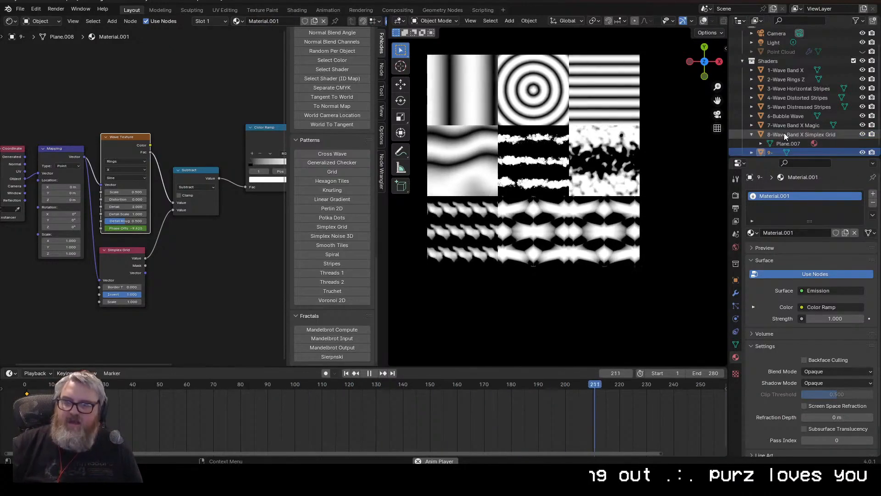
In the material of plane "9-", set the Wave Texture's rings direction to Z and the Simplex Grid scale to 2.5.
middle_click_drag(64, 210, 119, 215)
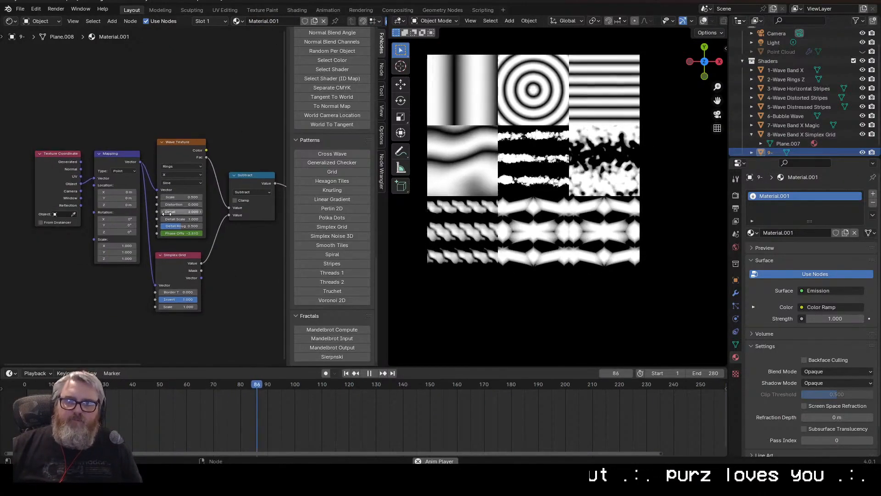
scroll(181, 176, "down", 2, "ctrl")
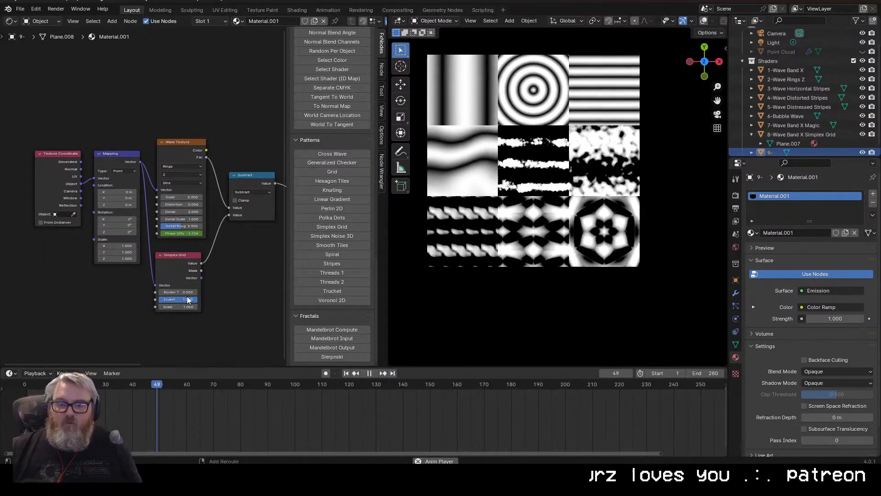
left_click_drag(182, 306, 159, 306)
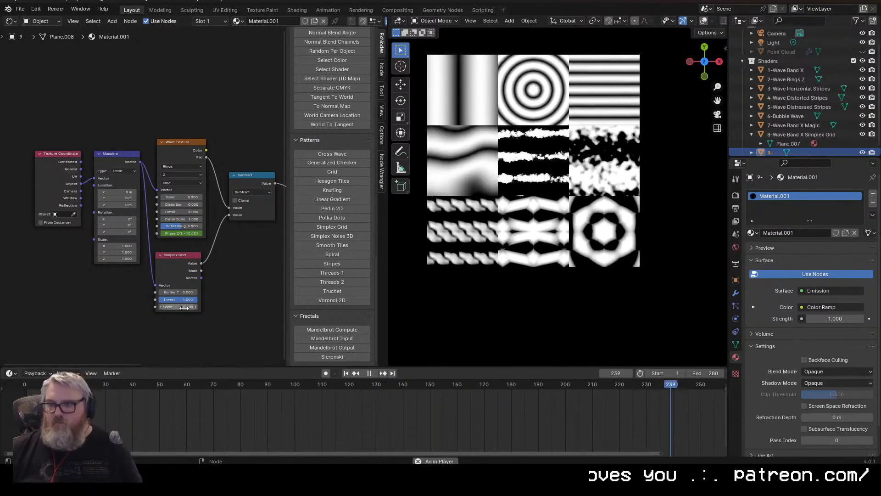
scroll(621, 238, "up", 7)
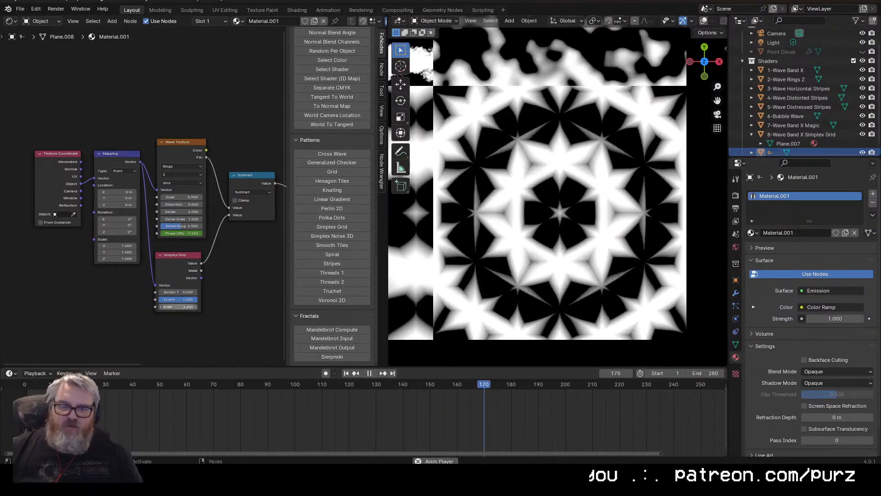
left_click(181, 307)
type("2")
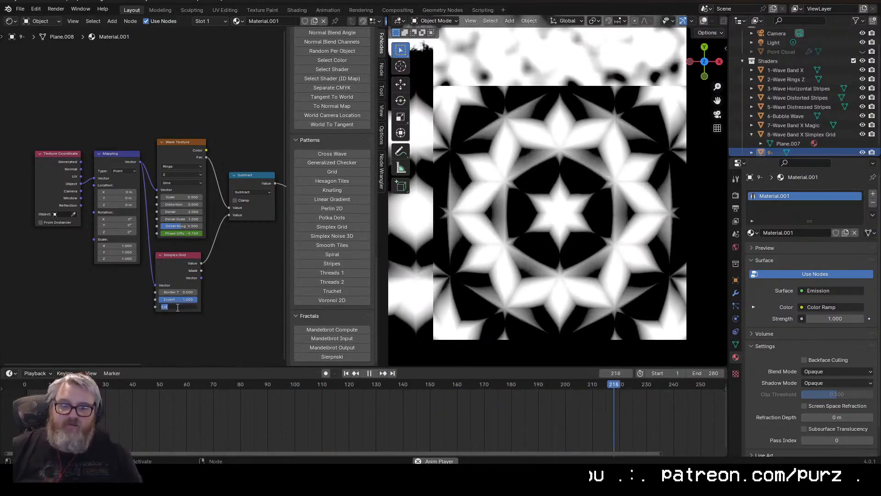
type(".5")
key("Return")
Duplicate the 7-Wave Band X Magic plane 2 m along negative Y and give the copy its own material.
scroll(600, 310, "down", 5)
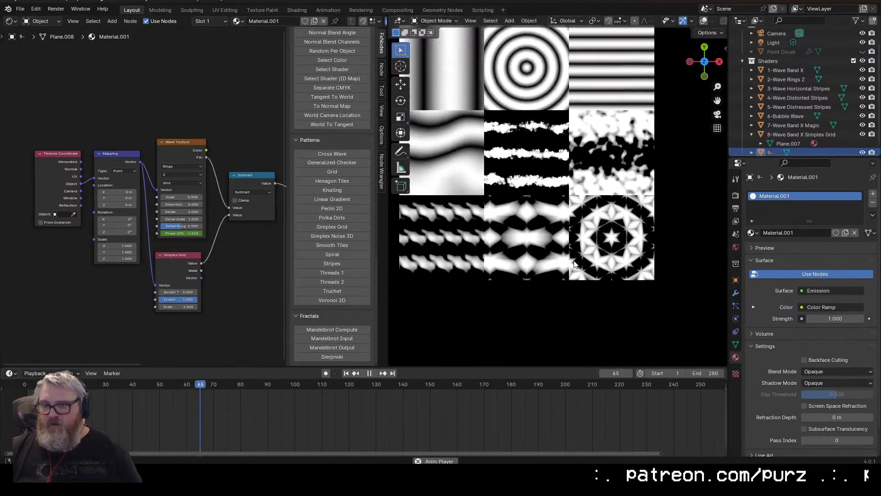
scroll(505, 285, "down", 1)
left_click(487, 276)
key("shift+d")
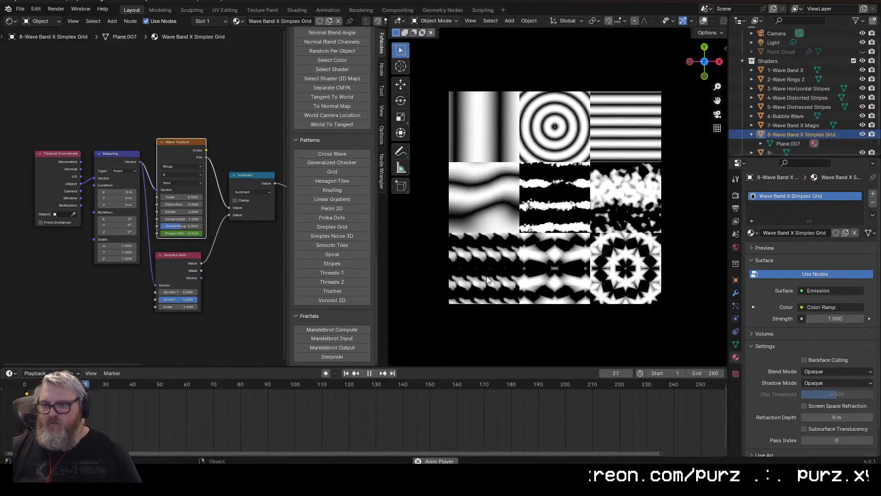
key("y")
key("2")
key("minus")
key("Return")
scroll(510, 233, "up", 6)
middle_click_drag(512, 347, 650, 231, "shift")
scroll(772, 130, "down", 1)
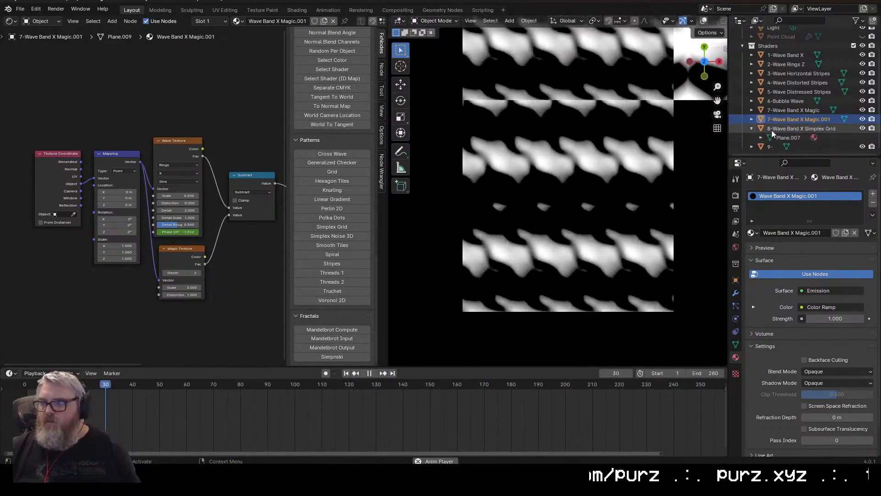
Rename plane "9-" as "9-Wave Rings Z Simplex Grid" and its material as "Wave Rings Z Simplex Grid".
left_click(751, 129)
double_click(771, 146)
type("Wave")
type("Rings Z Simplex Grid")
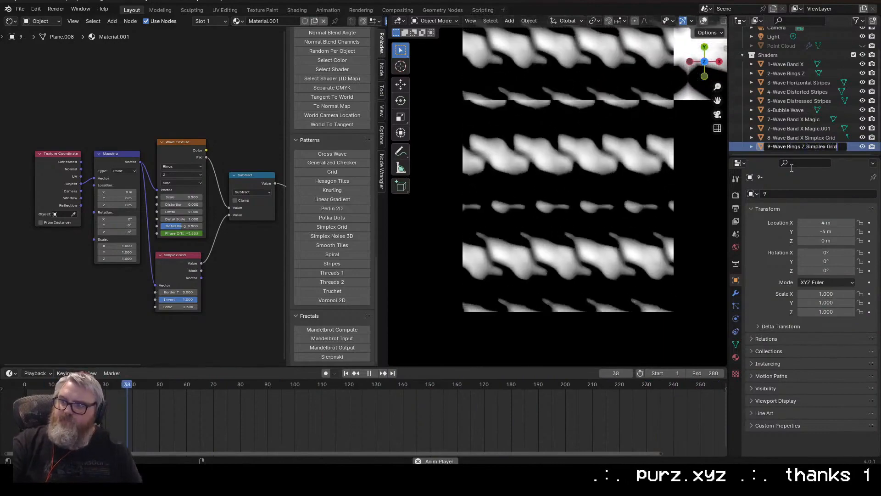
key("Return")
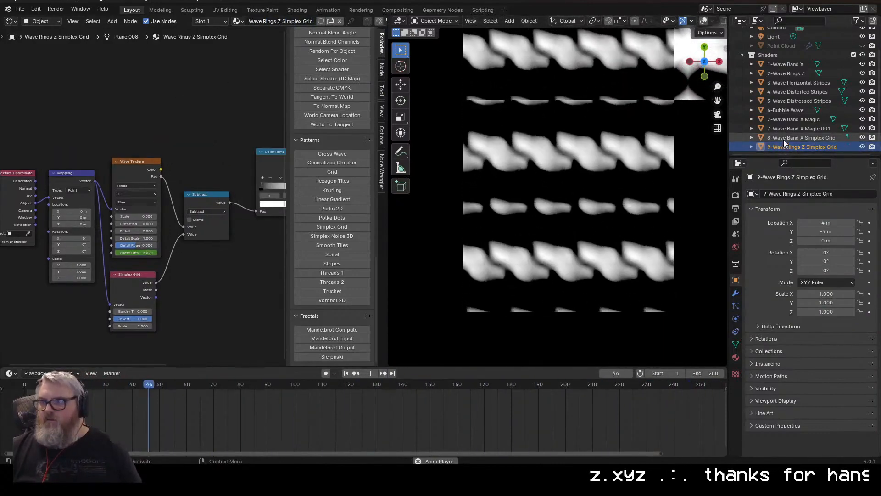
Rename the duplicated Wave Band X Magic plane as "10-".
left_click(783, 139)
scroll(597, 161, "down", 4)
middle_click_drag(596, 160, 422, 210, "shift")
left_click(794, 147)
left_click(794, 128)
double_click(793, 129)
type("10-")
key("Return")
In the material of plane "10-", delete the Magic Texture node and set the Wave Texture's rings direction to Y.
middle_click_drag(541, 201, 592, 216)
middle_click_drag(486, 257, 596, 220, "shift")
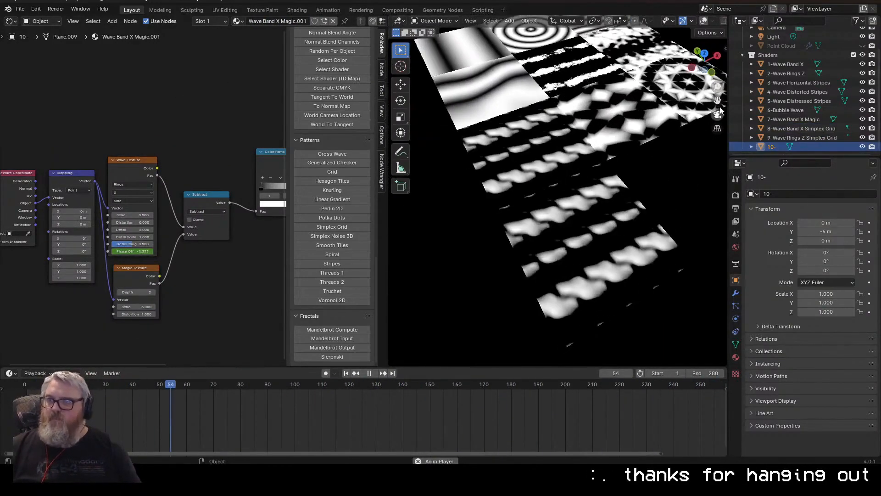
key("KP_7")
scroll(518, 239, "up", 5)
left_click(133, 193)
left_click(120, 227)
left_click(141, 268)
key("x")
left_click(132, 193)
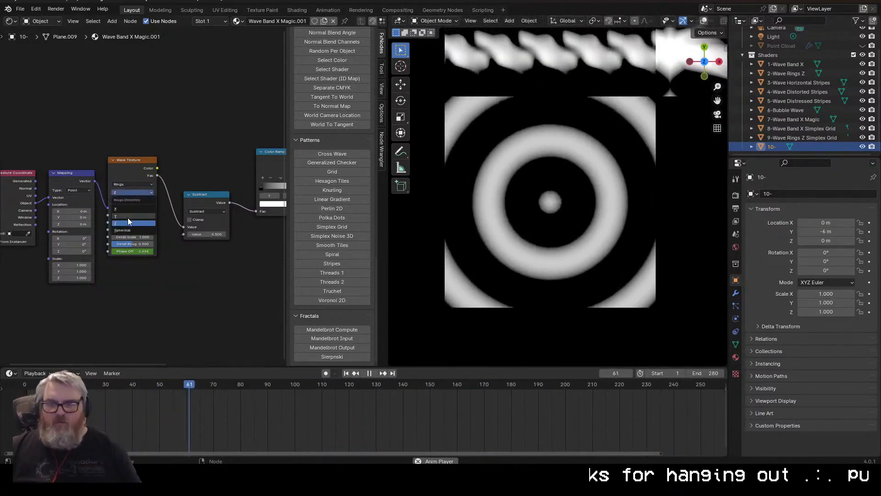
left_click(128, 218)
Set the second value of the Subtract node to 0 in the material of plane "10-".
middle_click_drag(459, 211, 473, 193)
key("KP_7")
scroll(473, 193, "down", 4)
middle_click_drag(260, 268, 160, 275)
scroll(193, 229, "up", 3)
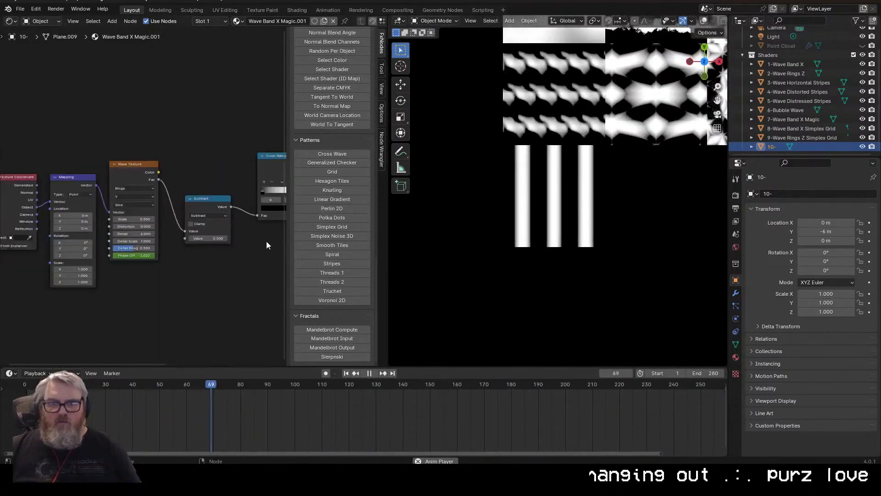
left_click(165, 237)
key("Return")
left_click_drag(203, 183, 18, 290)
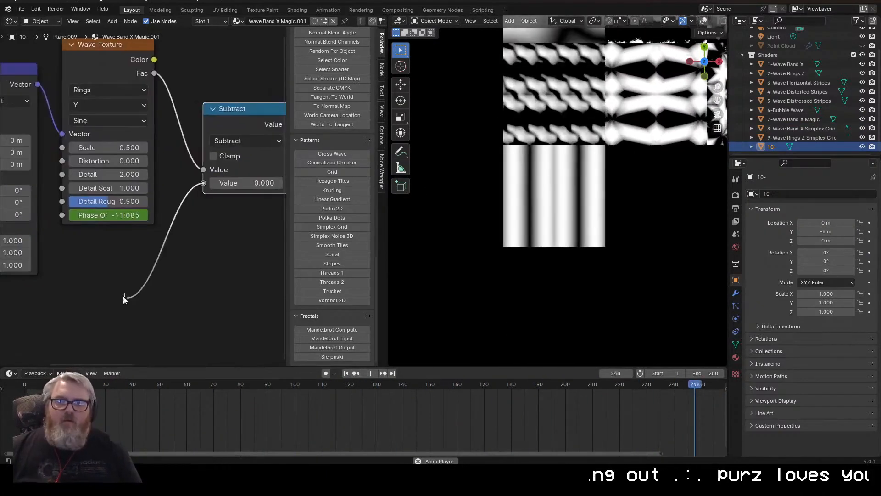
key("shift+a")
mouse_move(132, 299)
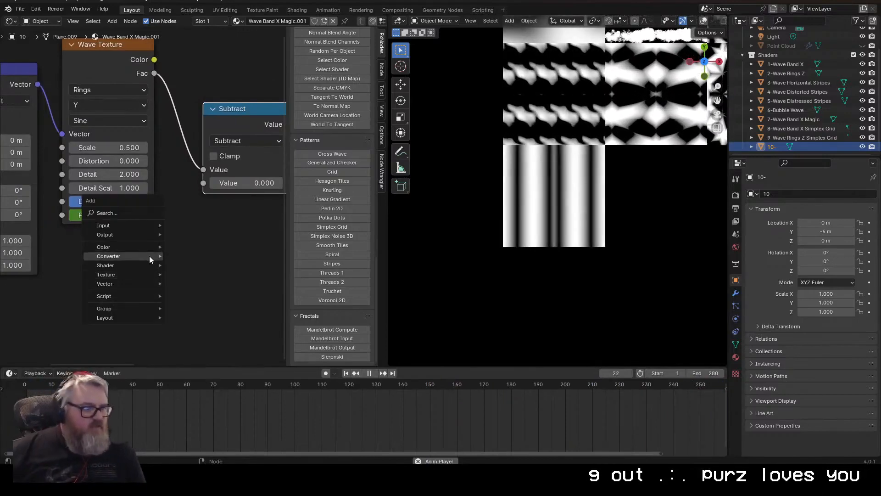
mouse_move(139, 235)
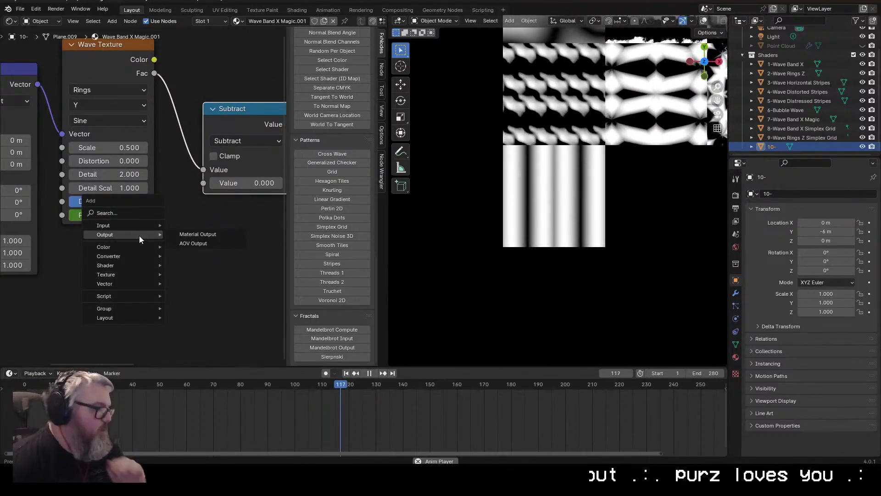
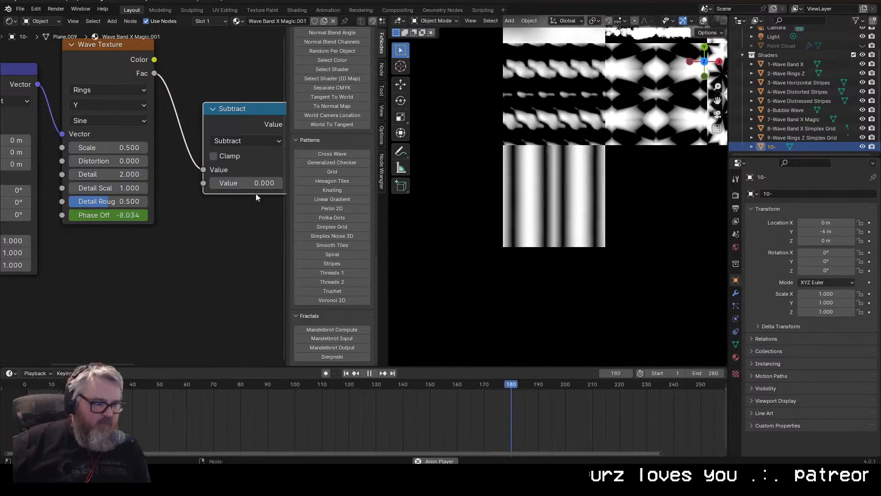
Set the Wave Texture's scale to 0.2 in the material of plane "10-".
scroll(518, 246, "down", 8)
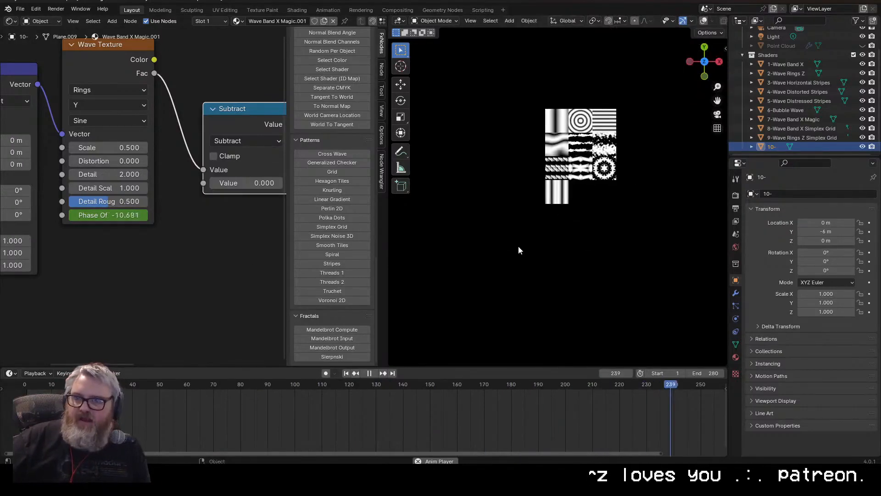
scroll(507, 289, "up", 7)
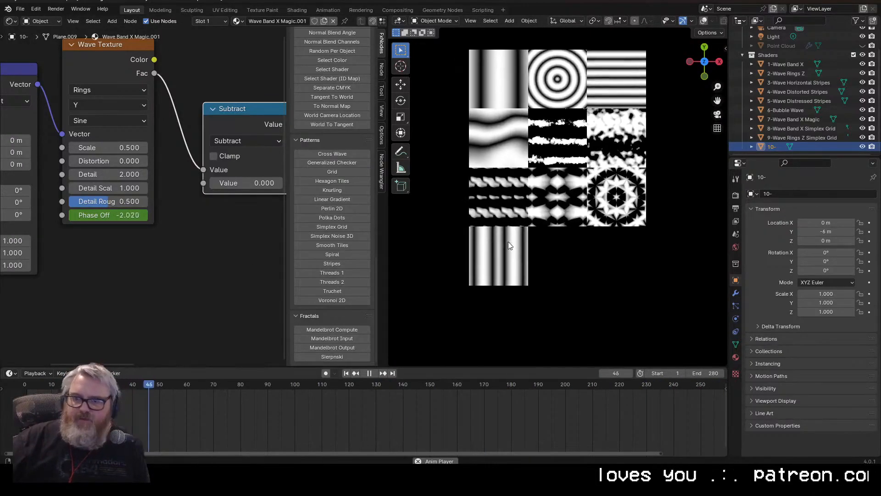
middle_click_drag(126, 274, 195, 310)
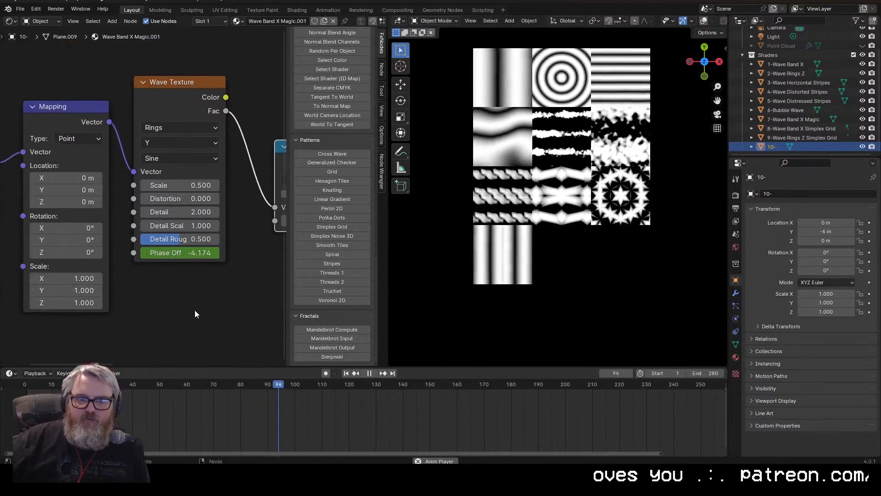
scroll(194, 307, "down", 3)
left_click_drag(175, 187, 174, 188)
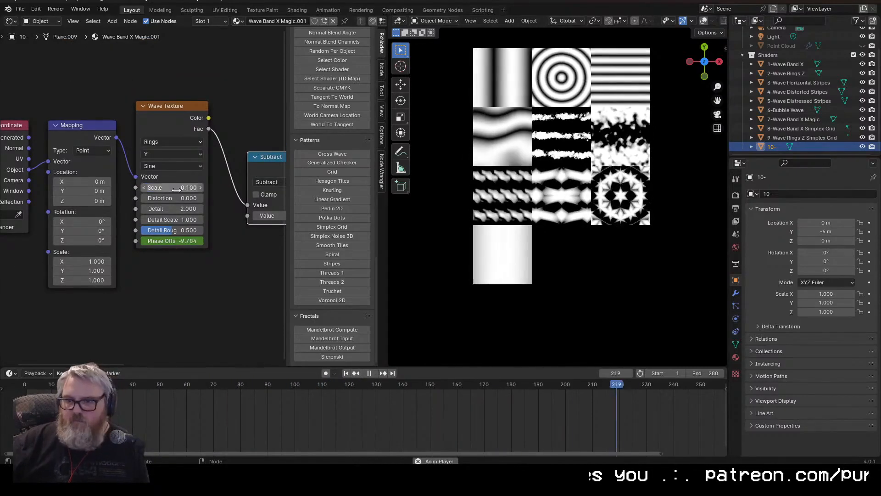
left_click(177, 189)
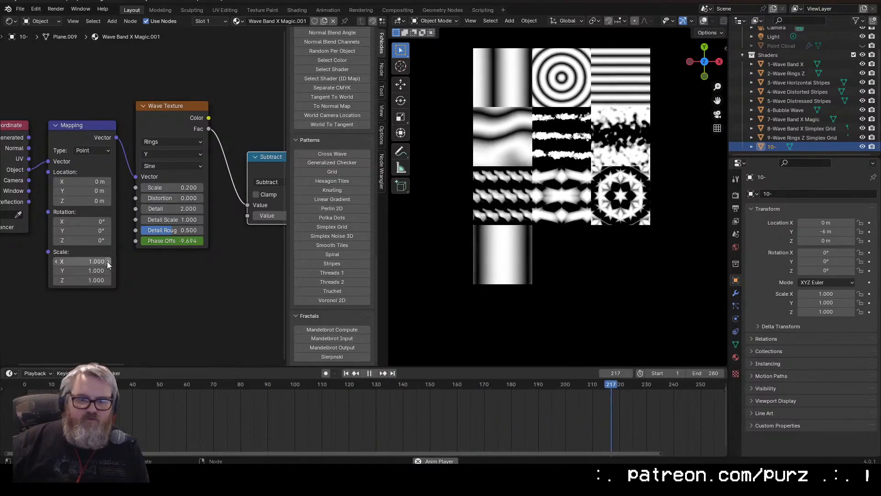
Add a Hexagon Tiles node with scale 2, feed it the Mapping vector, and connect its Hexagonal output to the Subtract node's second value.
middle_click_drag(221, 291, 162, 241)
key("shift+a")
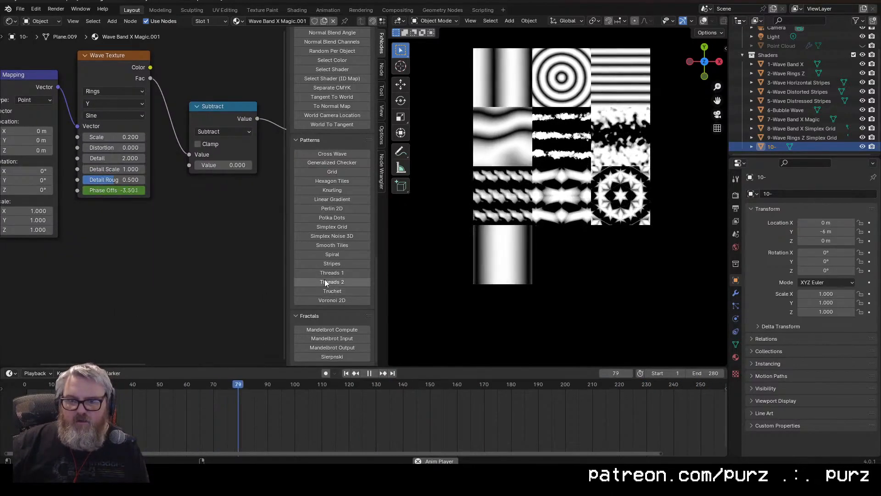
left_click(349, 180)
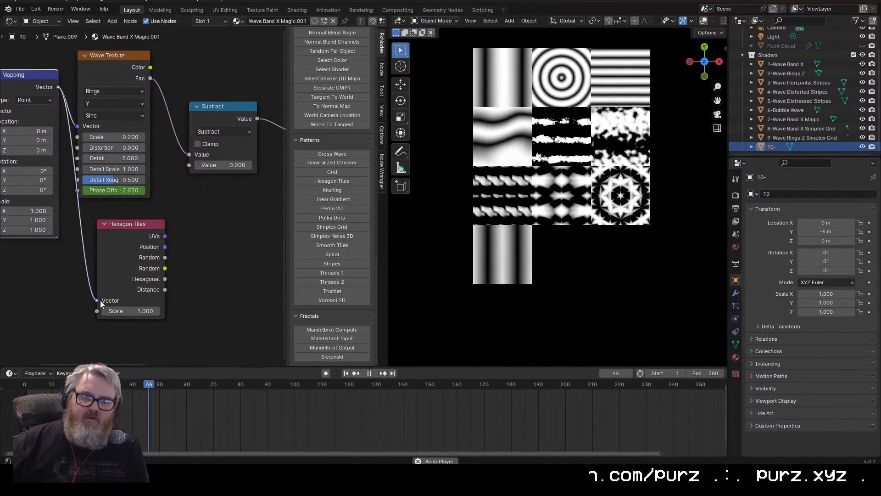
left_click_drag(165, 279, 197, 165)
scroll(202, 322, "up", 1)
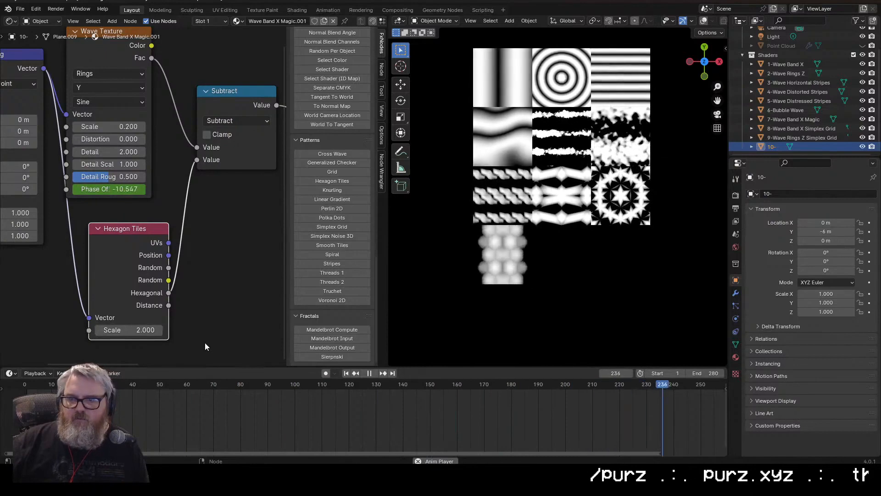
left_click_drag(139, 228, 123, 217)
middle_click_drag(123, 217, 161, 268)
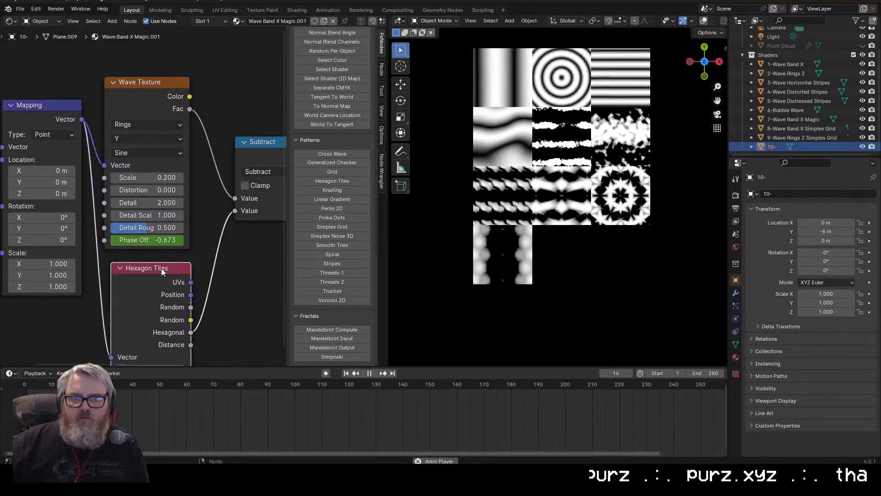
Set the Wave Texture's rings direction to Z in the hexagon pattern of plane "10-".
left_click(138, 192)
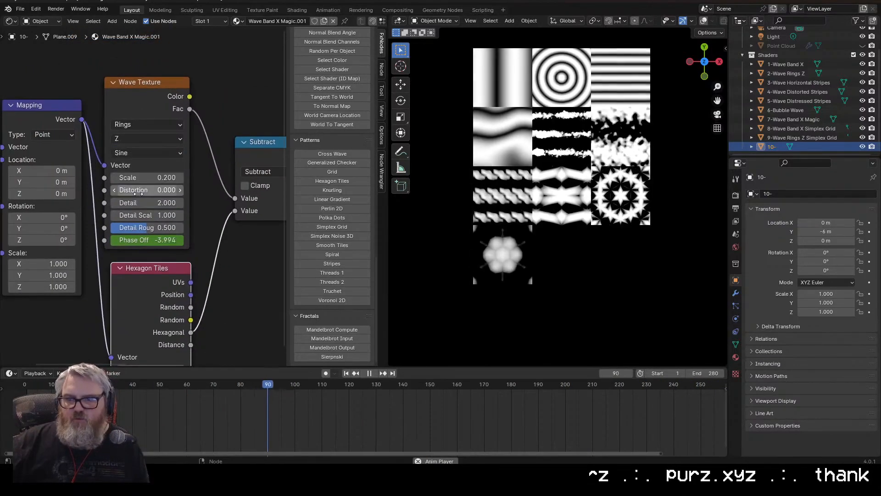
scroll(571, 280, "up", 5)
middle_click_drag(571, 280, 700, 129, "shift")
scroll(658, 224, "up", 2)
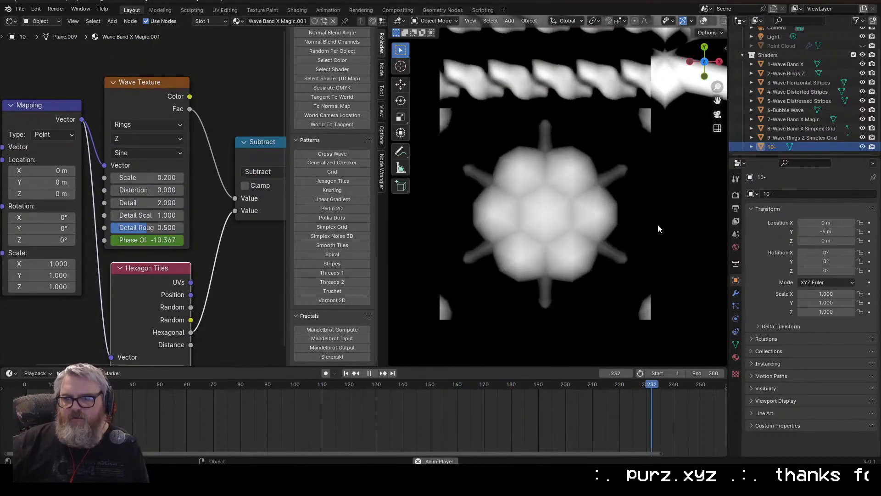
Duplicate plane "10-" 2 m along X and give the copy its own material.
scroll(631, 225, "down", 10)
scroll(639, 241, "up", 4)
key("shift+d")
key("x")
key("2")
key("Return")
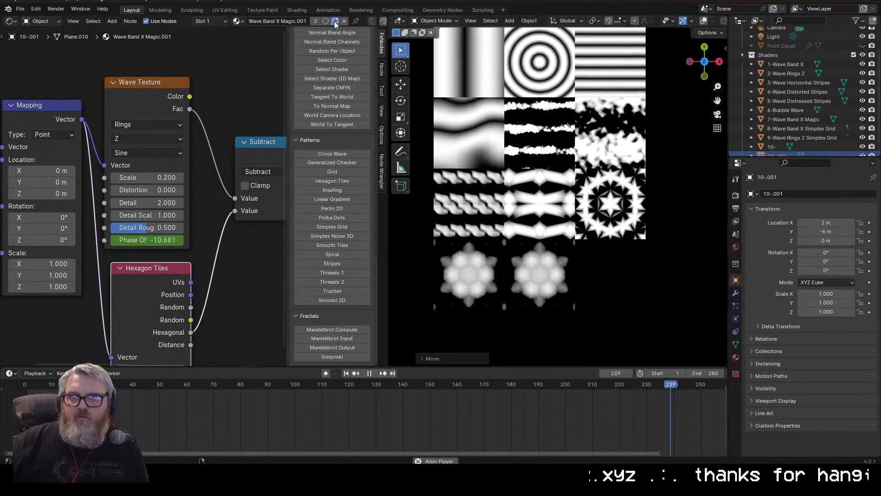
Rename the duplicated hexagon plane as "11-".
double_click(774, 146)
type("1")
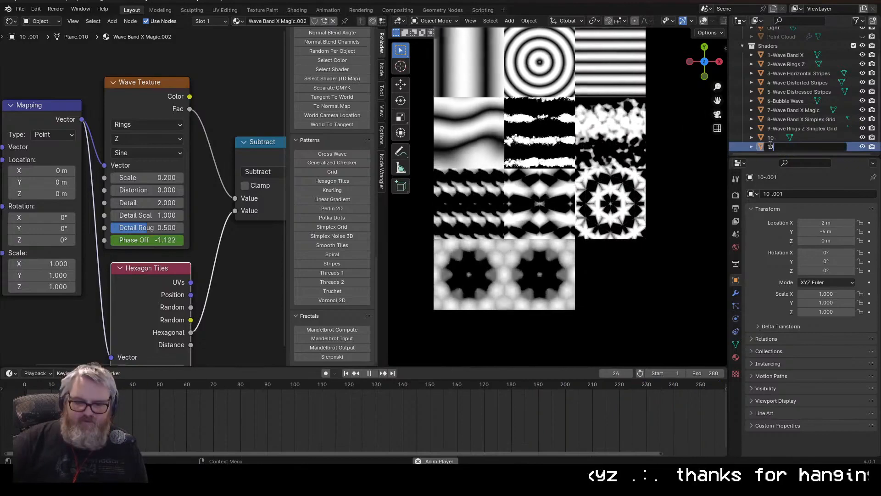
type("1-")
key("Return")
Rename plane "10-" as "10-Hex Z" and its material as "Hex-Z".
double_click(772, 137)
type("Hex Z")
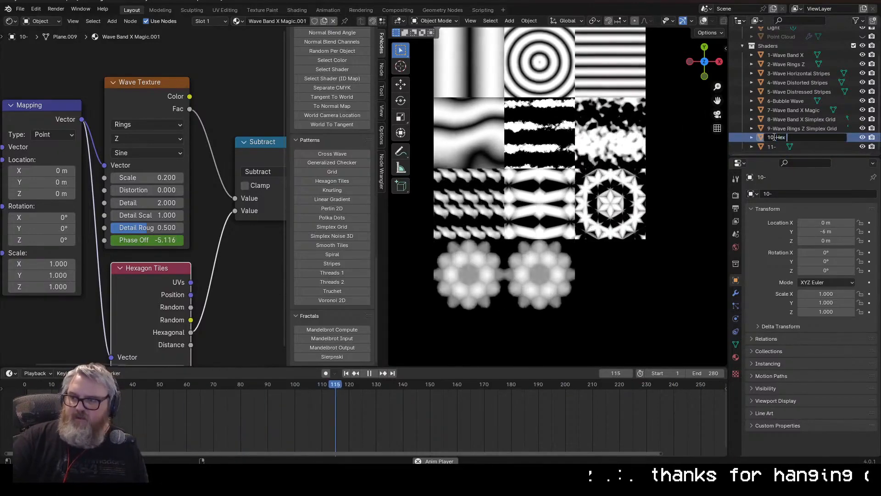
key("Return")
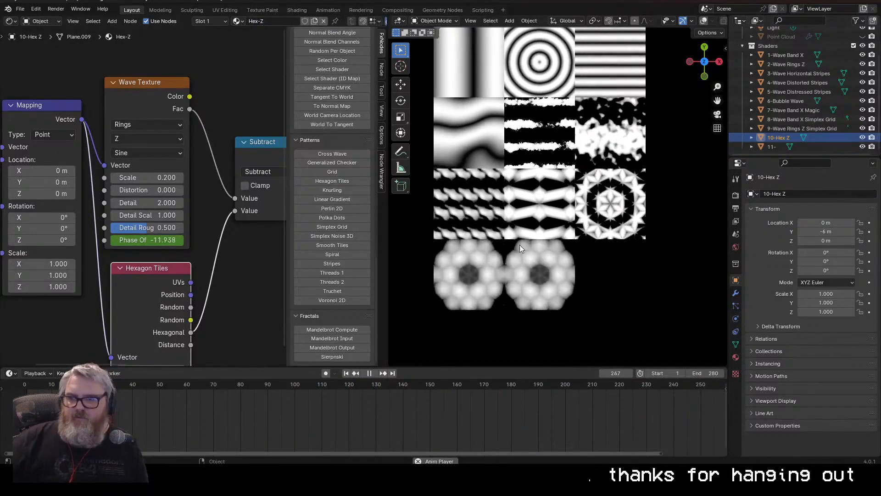
In the material of plane "11-", try a Hexagon Tiles scale of 1, then set it to 4.
left_click(773, 147)
middle_click_drag(260, 263, 293, 209)
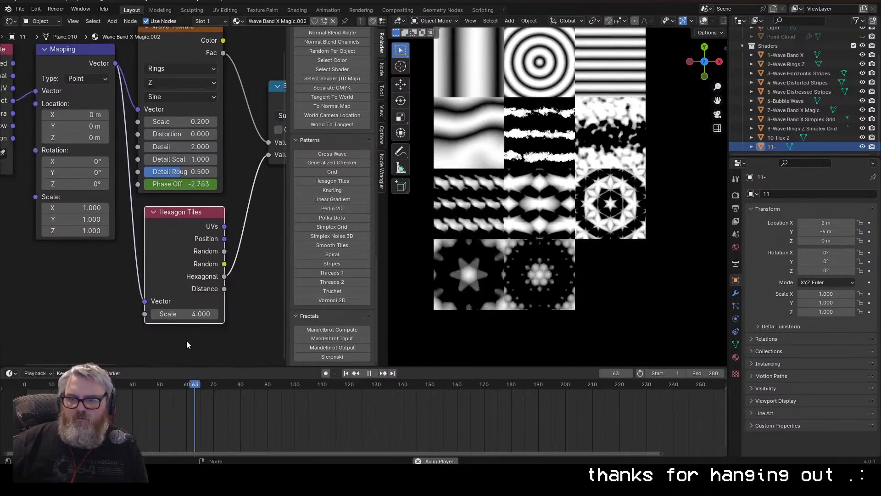
left_click(189, 314)
type("1")
key("Return")
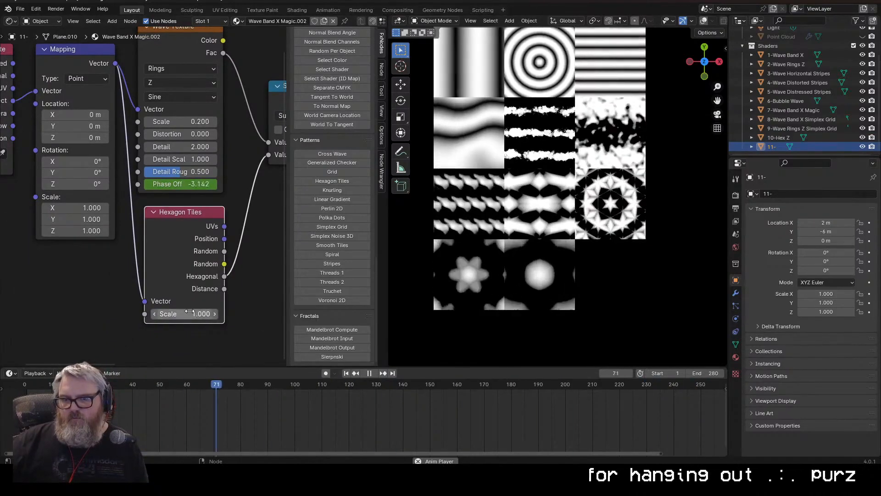
left_click(188, 313)
type("4")
key("Return")
Rename the material of plane "11-" as "Hex-Z 2x" and the plane as "11-Hex Z 2x".
type("Hex-Z 2x")
key("Return")
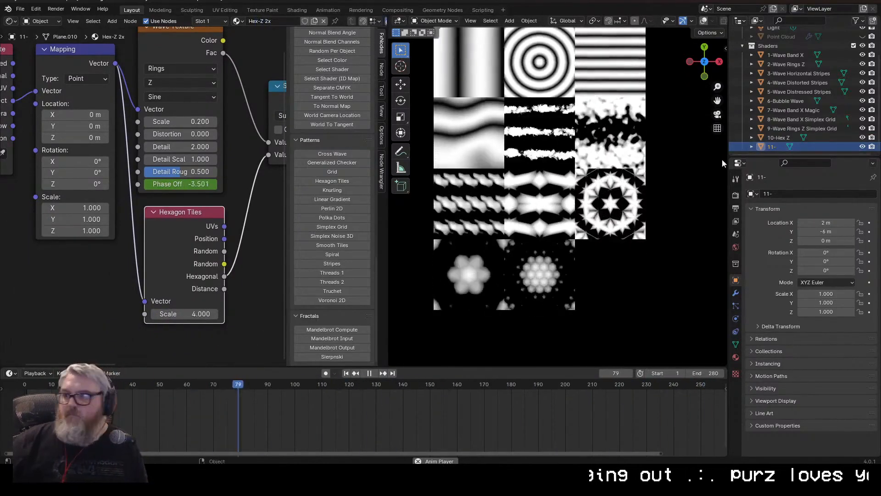
double_click(772, 147)
type("11-Hex Z 2x")
key("Return")
Duplicate plane "11-Hex Z 2x" 2 m along X and give the copy its own material.
key("shift+d")
key("x")
key("2")
key("Return")
left_click(306, 21)
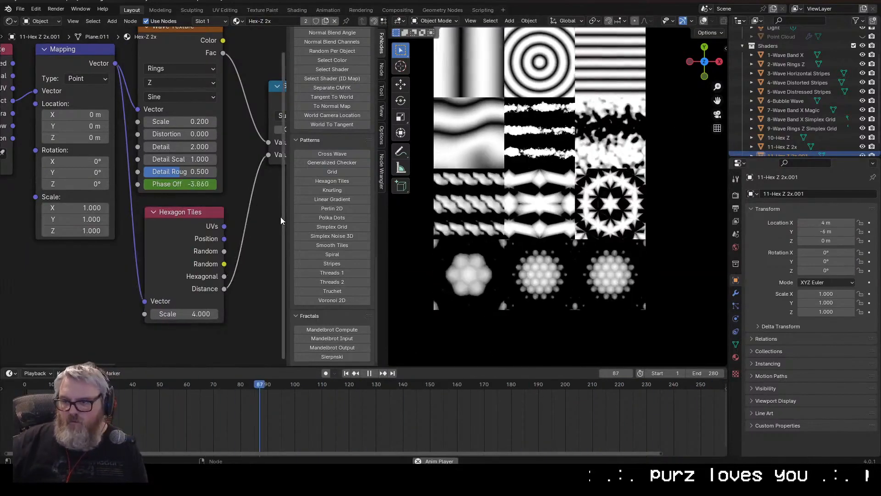
In the copy's material, connect the Hexagon Tiles Distance output to the Subtract node's second value and set the tile scale to 1.
left_click_drag(224, 289, 237, 154)
left_click(156, 314)
type("1")
key("Return")
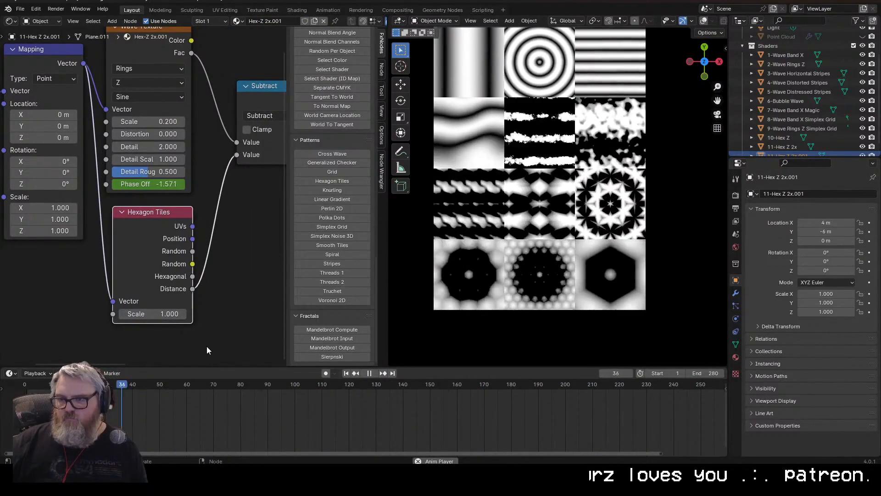
Set the Wave Texture's wave profile to Triangle in the material of the new hexagon plane.
middle_click_drag(192, 257, 166, 303)
left_click(125, 143)
left_click(126, 197)
Set the Wave Texture's wave profile to Saw in the material of plane "11-Hex Z 2x".
left_click(540, 274)
left_click(129, 144)
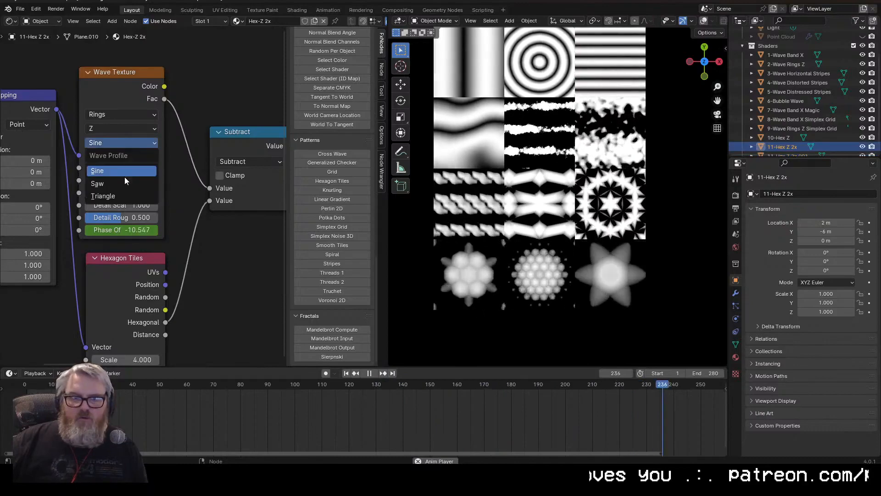
left_click(125, 177)
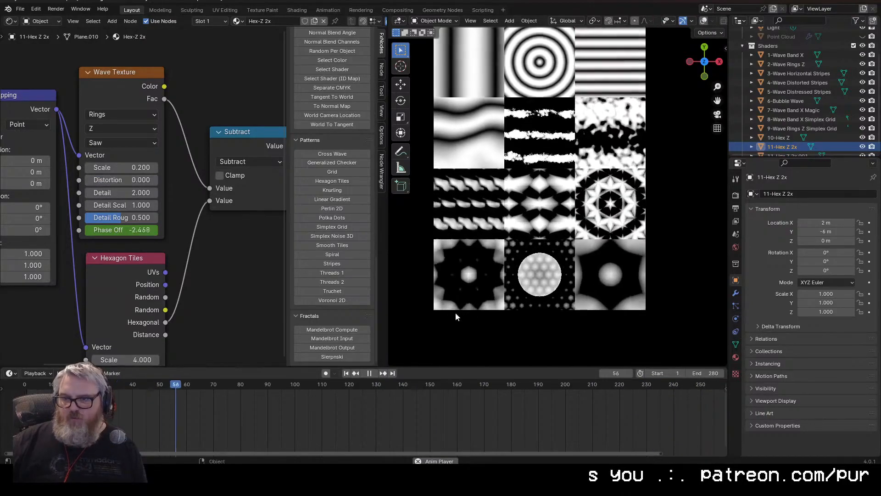
scroll(557, 290, "down", 2)
scroll(547, 260, "up", 3)
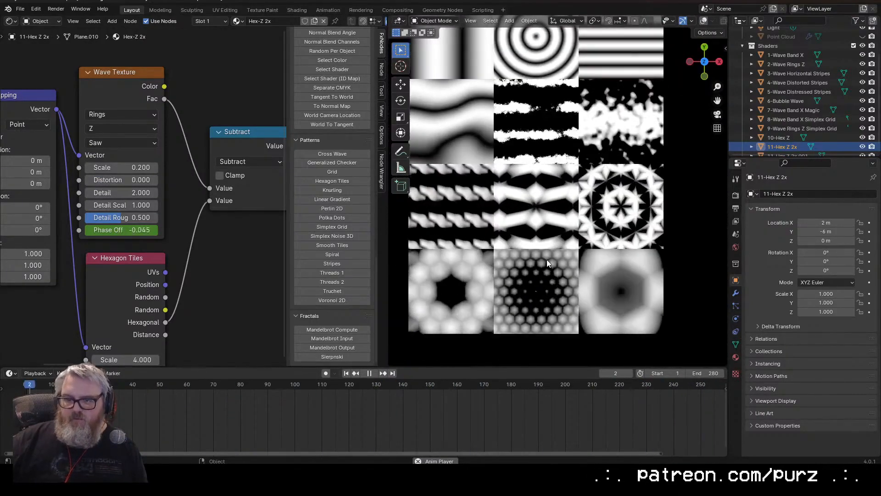
scroll(491, 253, "down", 1)
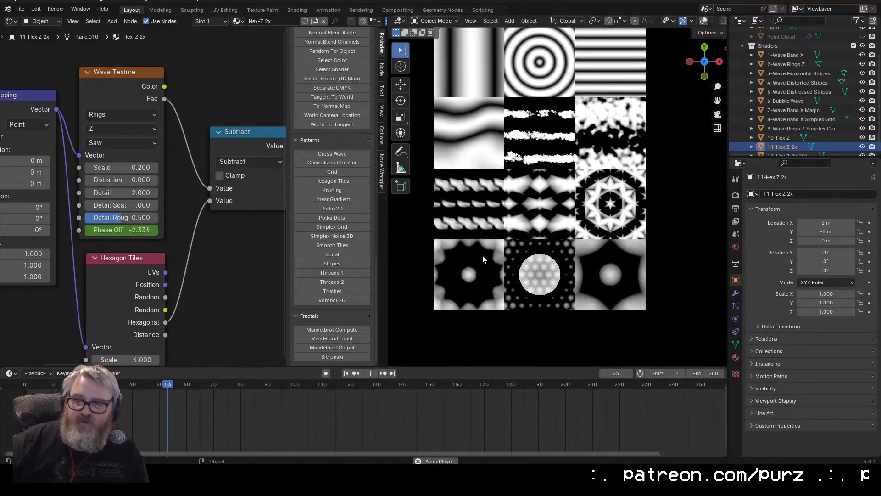
scroll(276, 257, "down", 2)
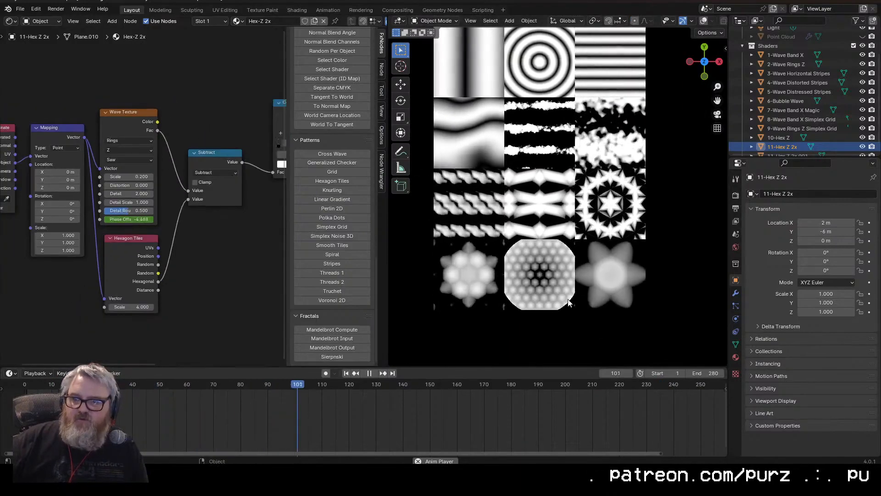
scroll(536, 287, "down", 2)
scroll(535, 288, "up", 1)
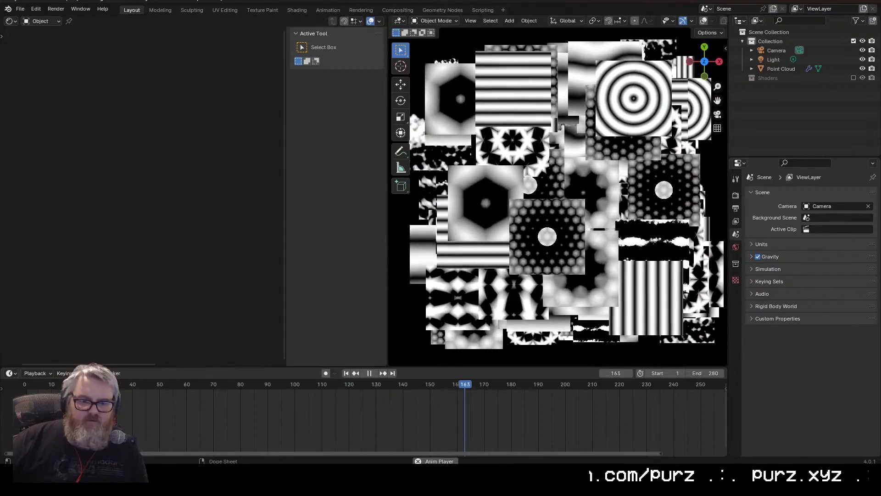
Switch to ComfyUI in the browser and examine the generated video previews.
mouse_move(183, 475)
left_click(227, 426)
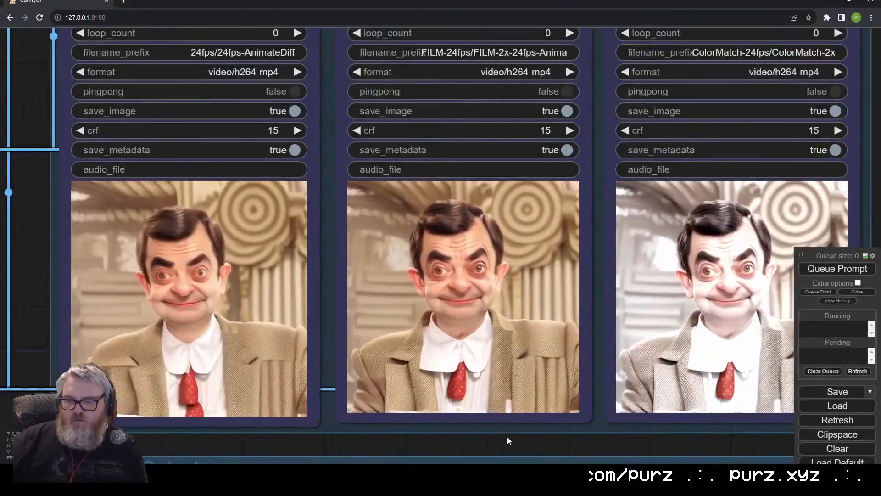
scroll(460, 432, "down", 4)
scroll(461, 437, "up", 8)
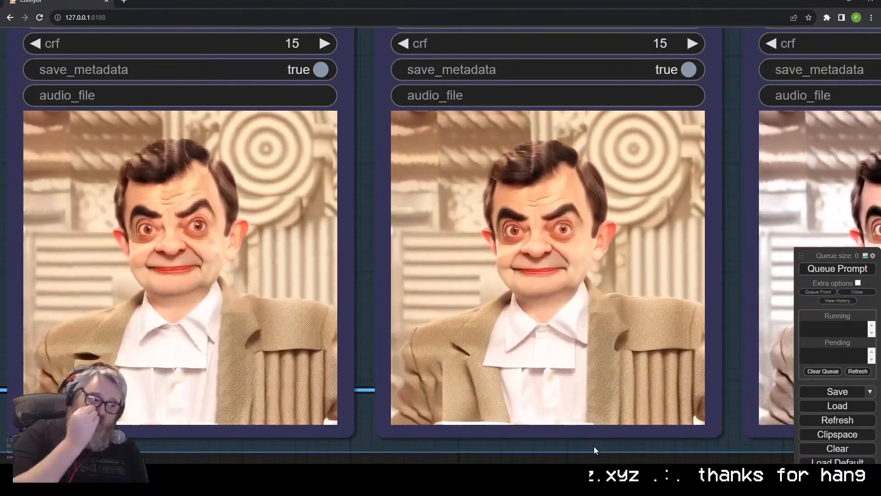
Switch back to Blender and open the Point Cloud's Geometry Nodes modifier settings.
scroll(594, 447, "down", 11)
left_click_drag(800, 220, 804, 275)
left_click_drag(102, 277, 170, 364)
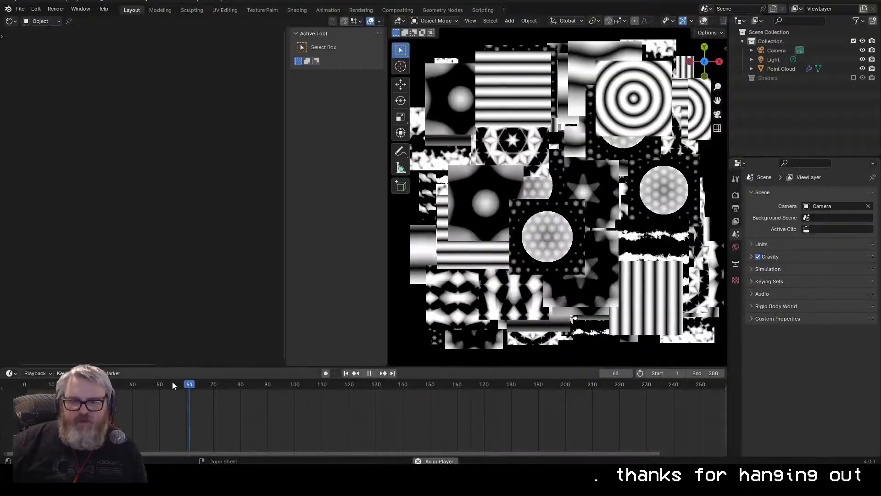
left_click(551, 146)
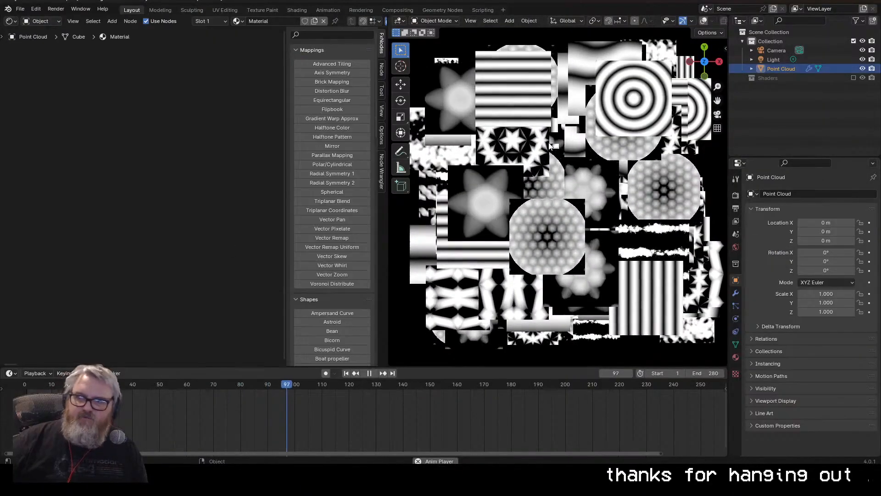
left_click(736, 292)
View the scene through the camera and set the camera's viewport passepartout to 1.000.
left_click(717, 114)
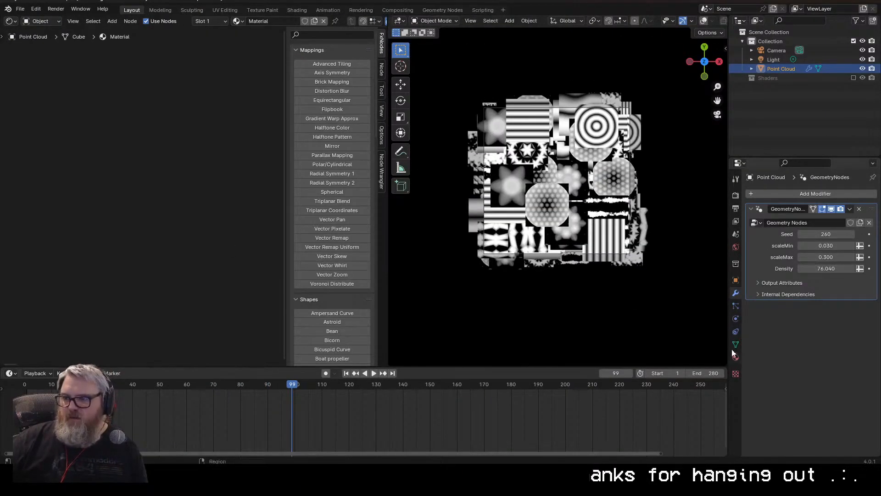
left_click(776, 50)
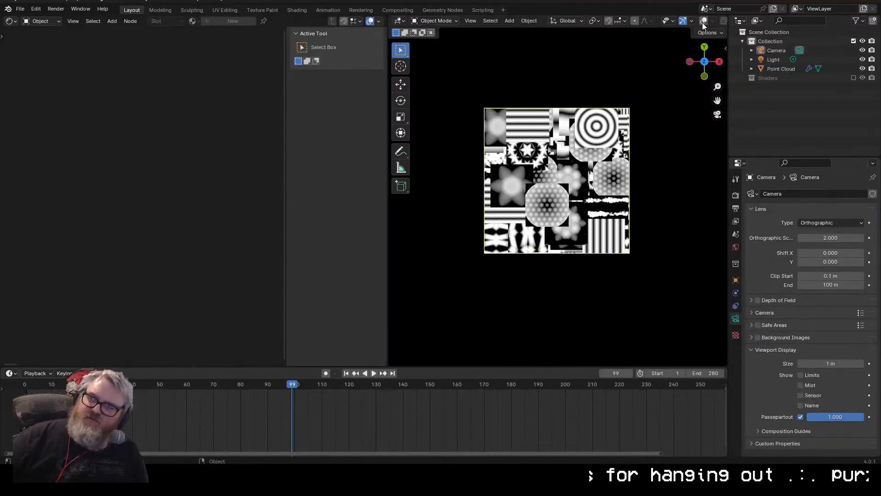
scroll(594, 288, "up", 3)
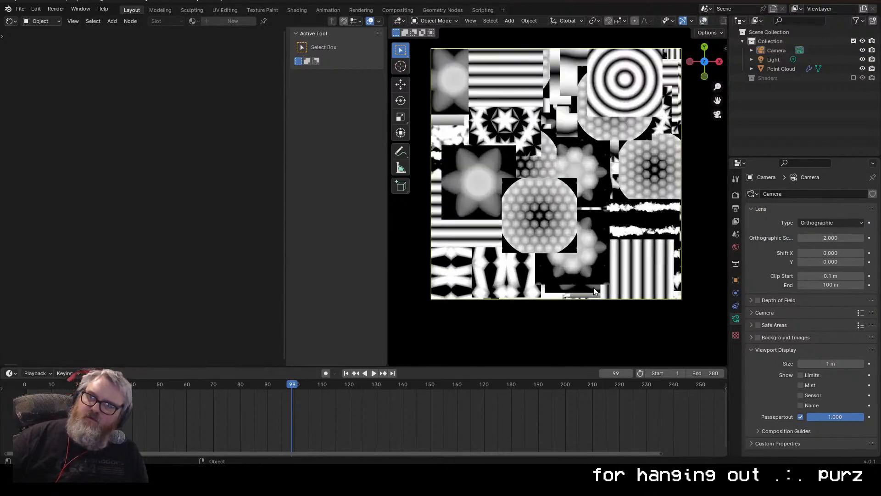
In the Point Cloud's Geometry Nodes modifier, set scaleMax to 0.228 and Seed to 311, and play the animation.
left_click(595, 226)
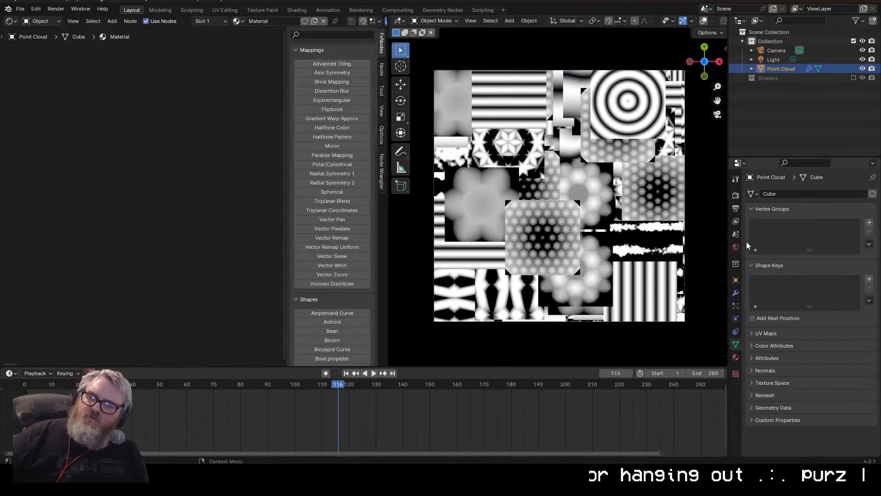
left_click(736, 293)
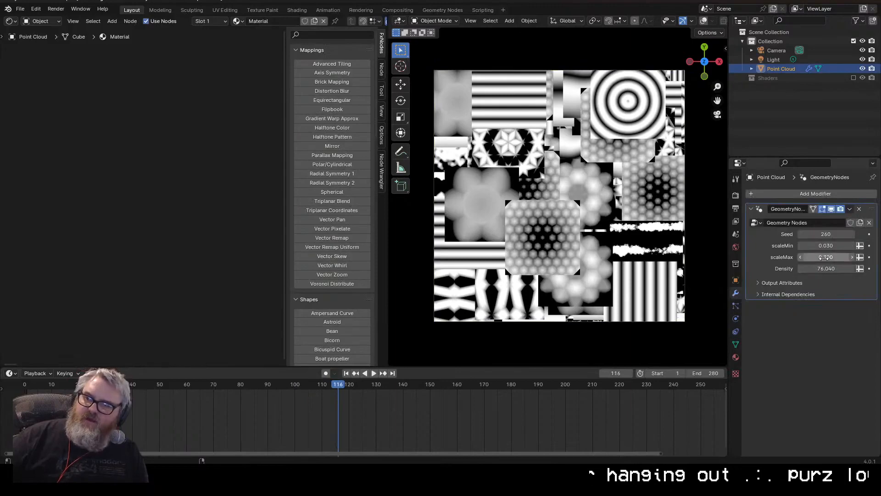
left_click_drag(826, 257, 850, 234)
key("space")
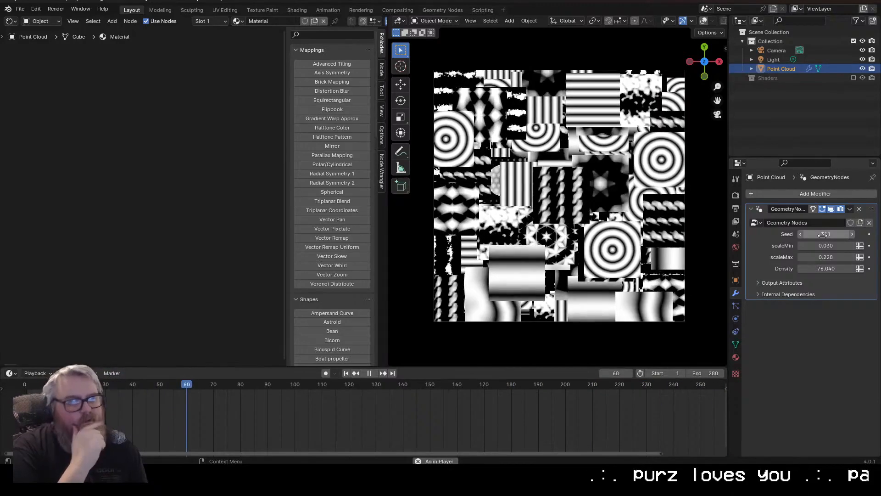
Set the modifier's scaleMax to 0.250 and Density to 139.890, and stop the playback.
key("Home")
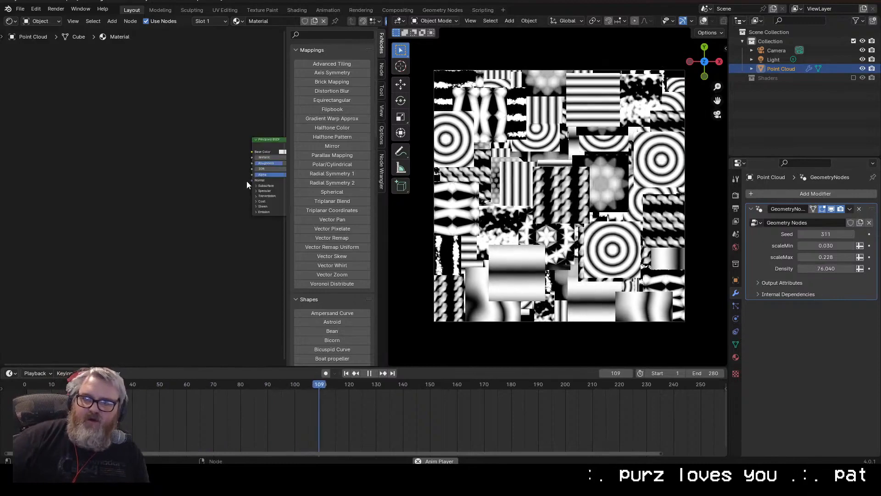
scroll(248, 179, "down", 3)
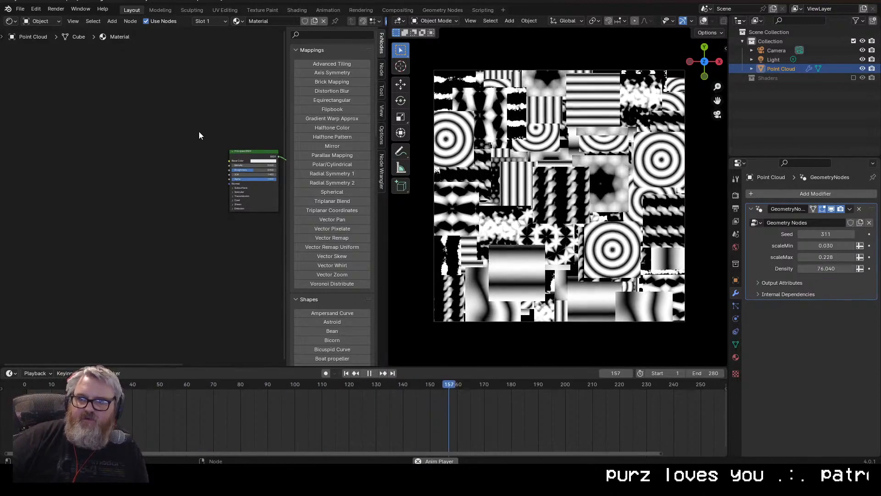
middle_click_drag(199, 132, 118, 143)
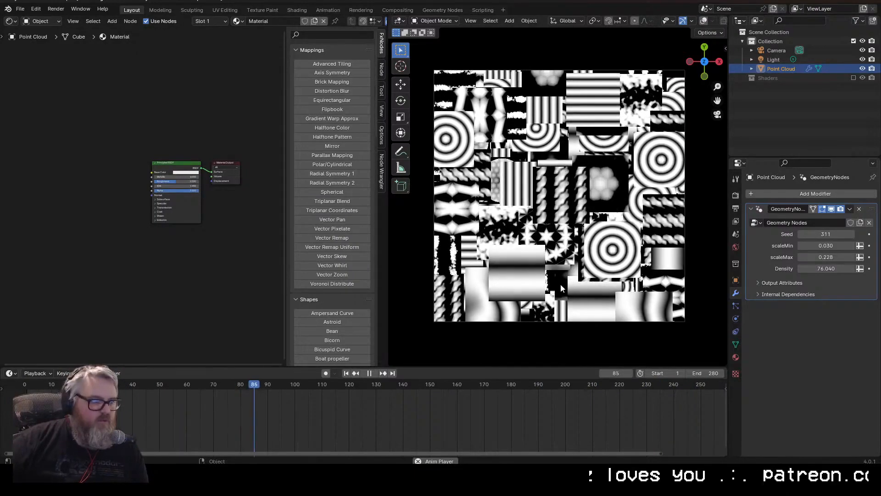
scroll(560, 283, "up", 2)
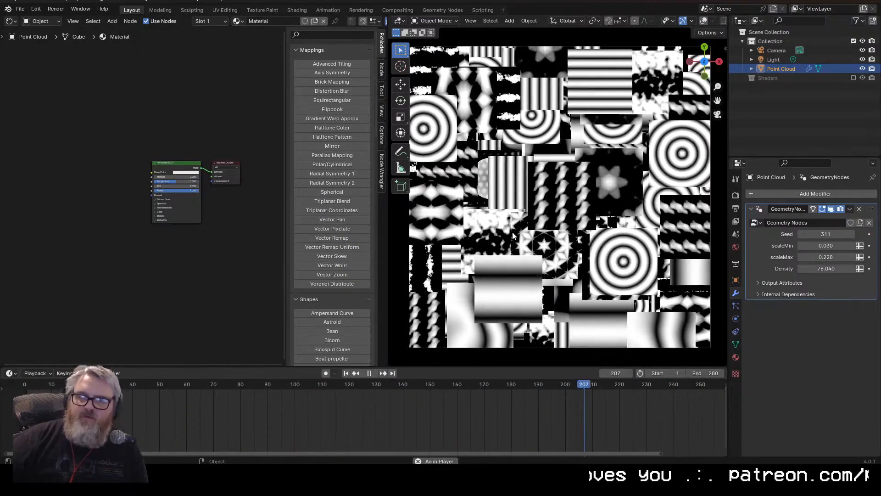
left_click_drag(825, 257, 807, 268)
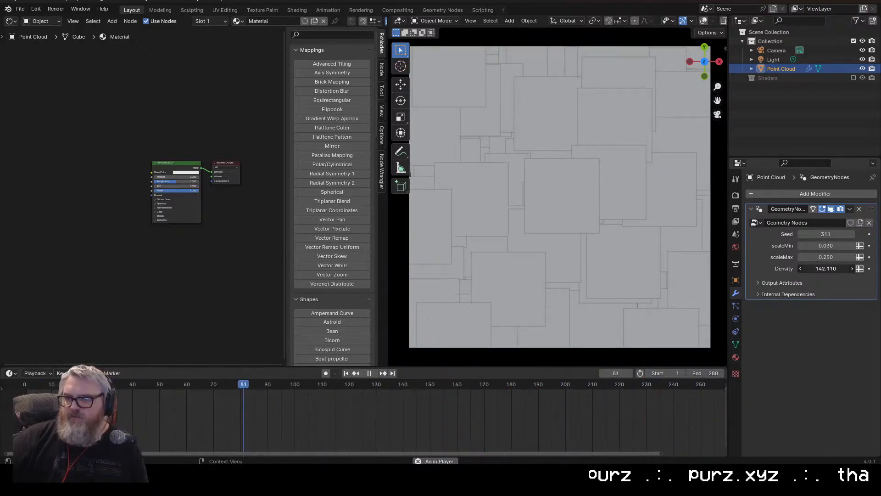
left_click(660, 101)
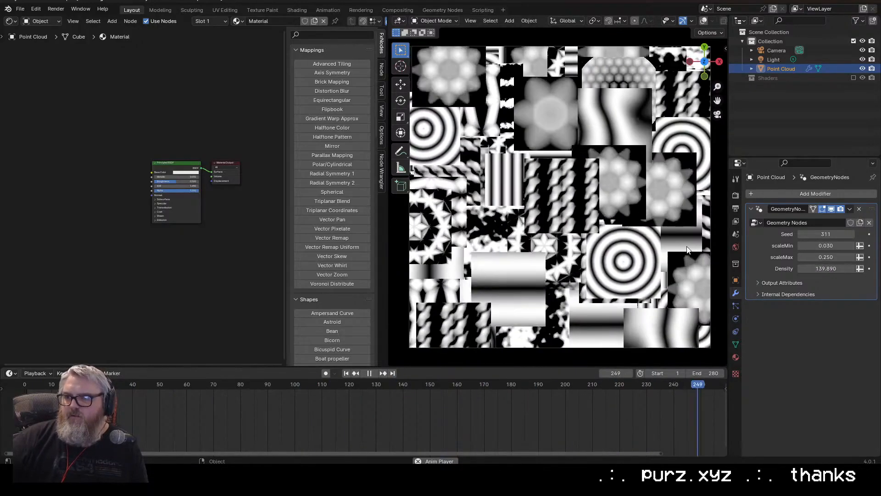
key("space")
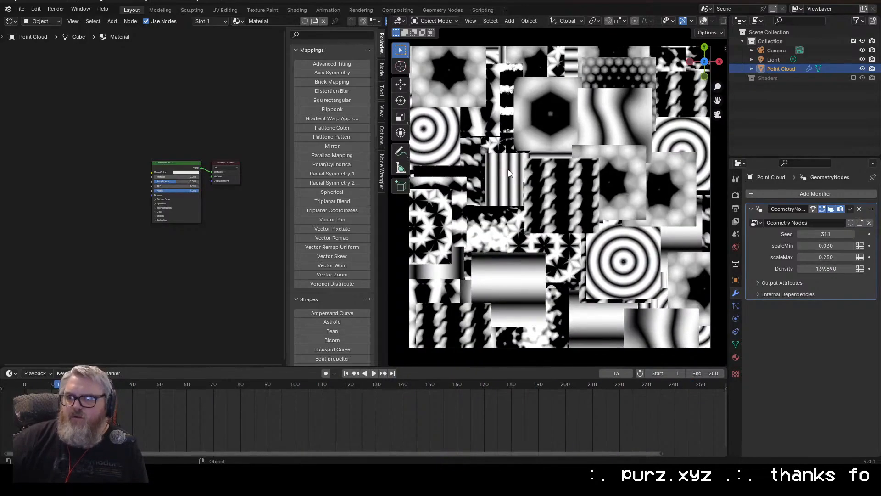
Change the shader node editor into a Geometry Node Editor showing the Point Cloud's node tree.
left_click(9, 22)
left_click(46, 98)
scroll(238, 234, "up", 6)
middle_click_drag(239, 234, 187, 145)
Examine the geometry node tree, including the Random Value, Combine XYZ, Instance on Points, Grid and Distribute Points on Faces nodes.
left_click_drag(190, 161, 209, 160)
key("ctrl+z")
middle_click_drag(56, 209, 124, 197)
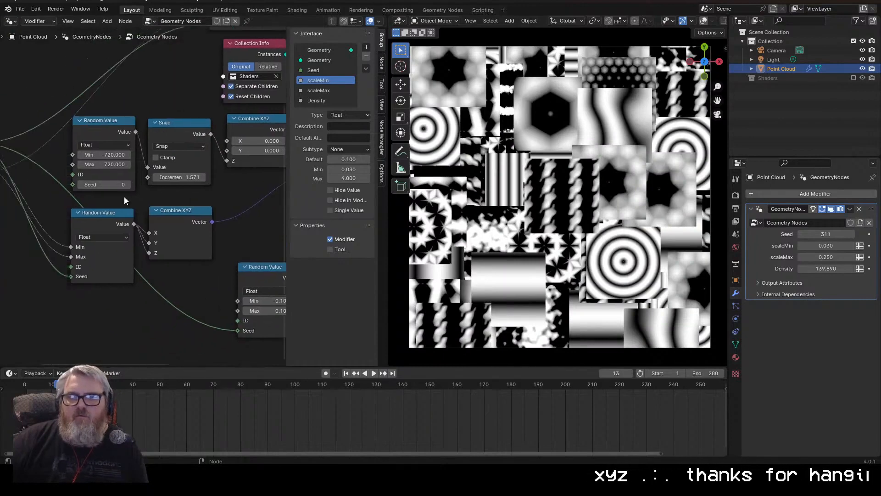
middle_click_drag(260, 238, 82, 169)
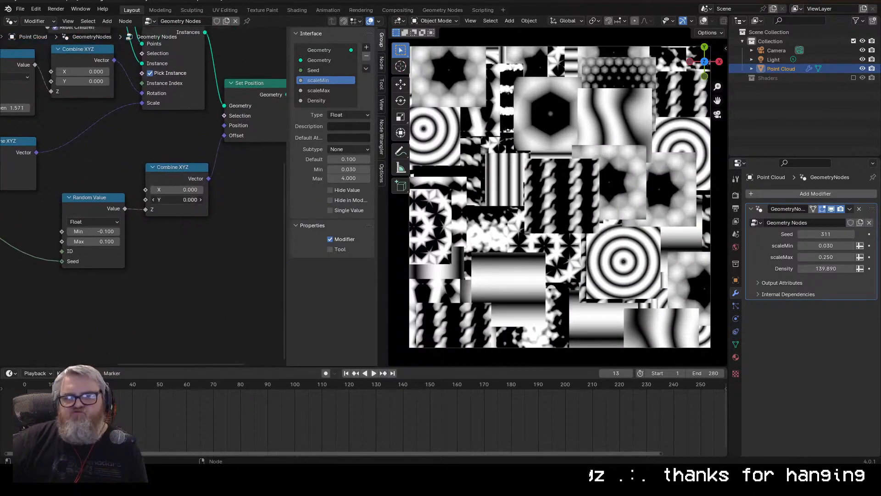
left_click_drag(189, 200, 179, 200)
key("ctrl+z")
middle_click_drag(246, 204, 300, 387)
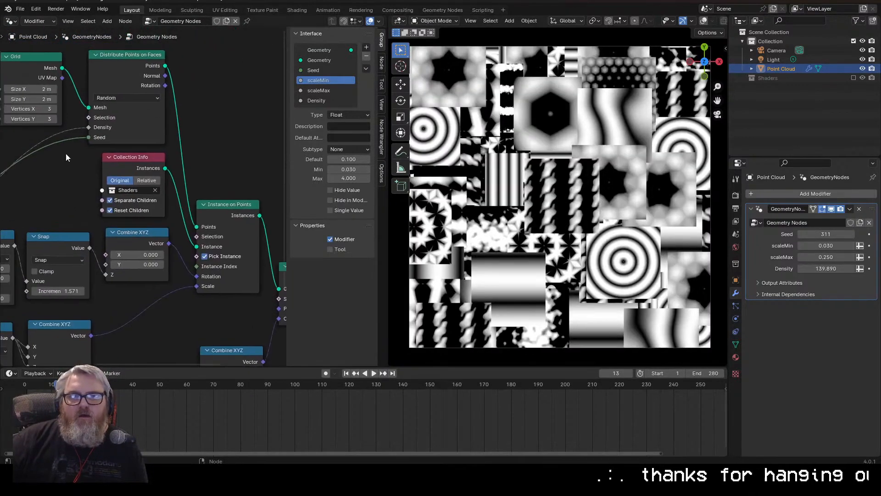
middle_click_drag(66, 158, 197, 167)
left_click_drag(158, 99, 193, 99)
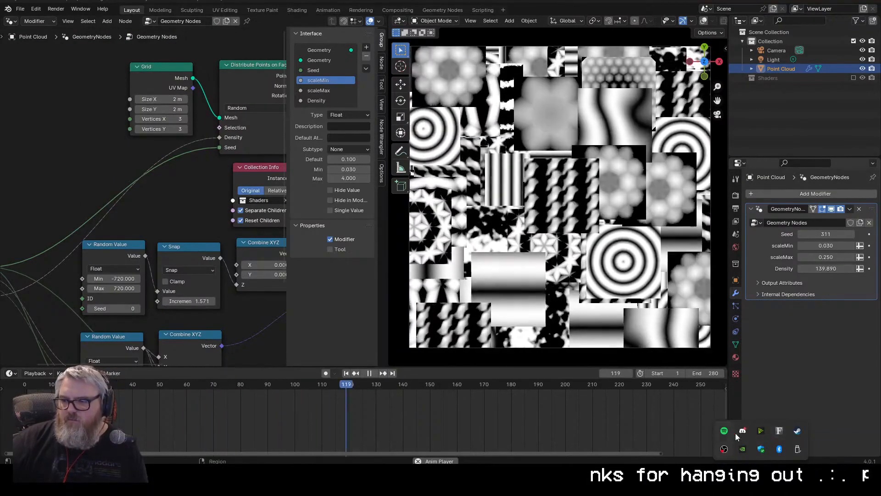
right_click(802, 430)
left_click(789, 422)
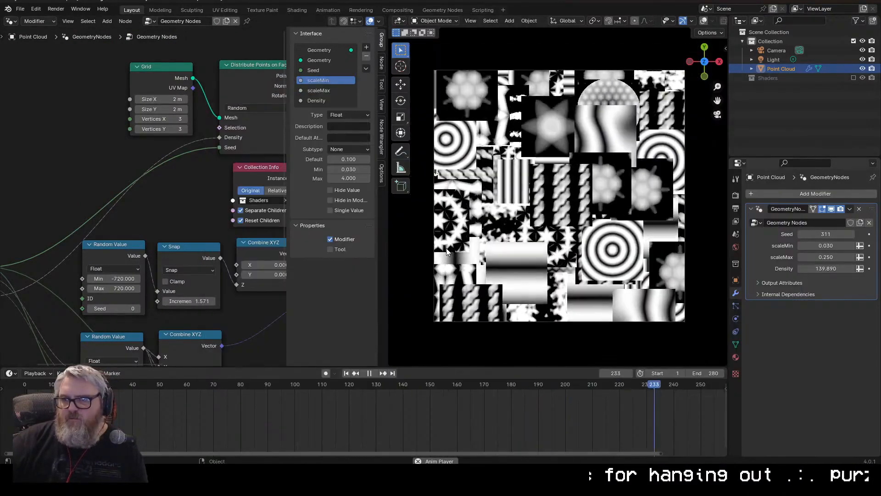
Add an Integer Random Value node and connect its Value output to the Instance Index of Instance on Points.
middle_click_drag(251, 301, 227, 77)
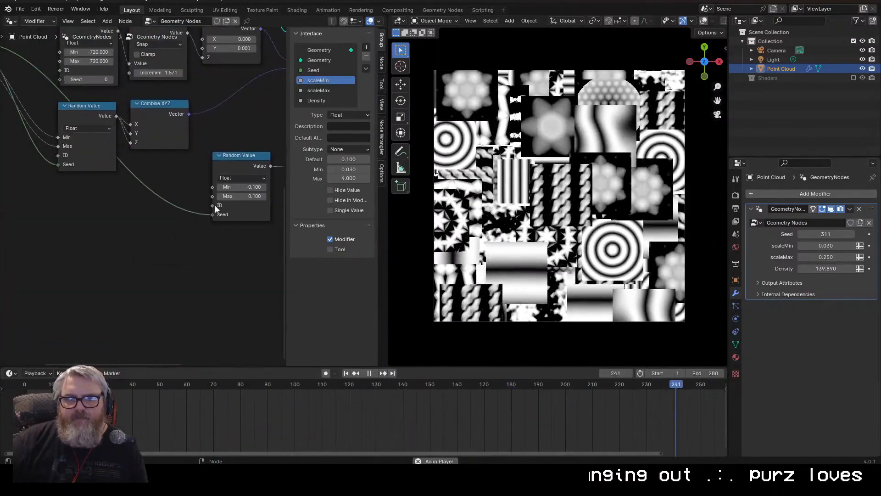
left_click_drag(213, 205, 128, 264)
type("random val")
key("Return")
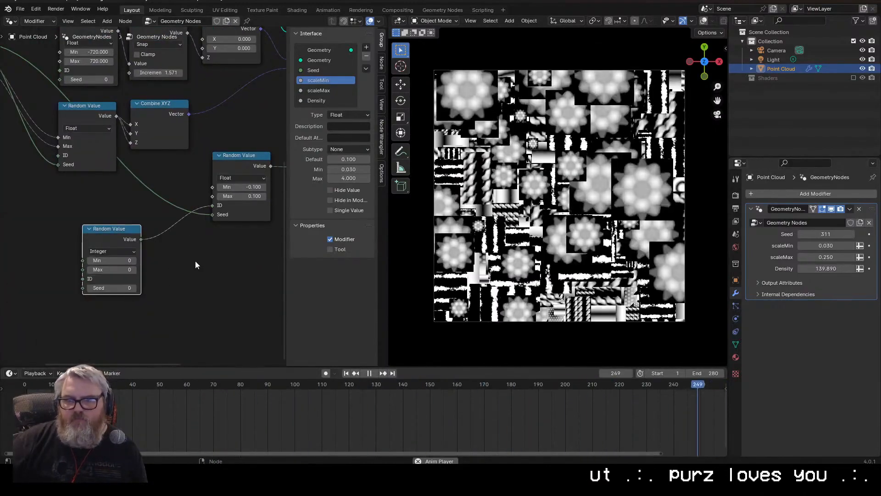
middle_click_drag(195, 261, 128, 337)
left_click_drag(135, 290, 210, 134)
Set the Max of the new Integer Random Value node to 13.
middle_click_drag(179, 206, 269, 123)
left_click(148, 267)
left_click(147, 268)
left_click(148, 267)
left_click(147, 268)
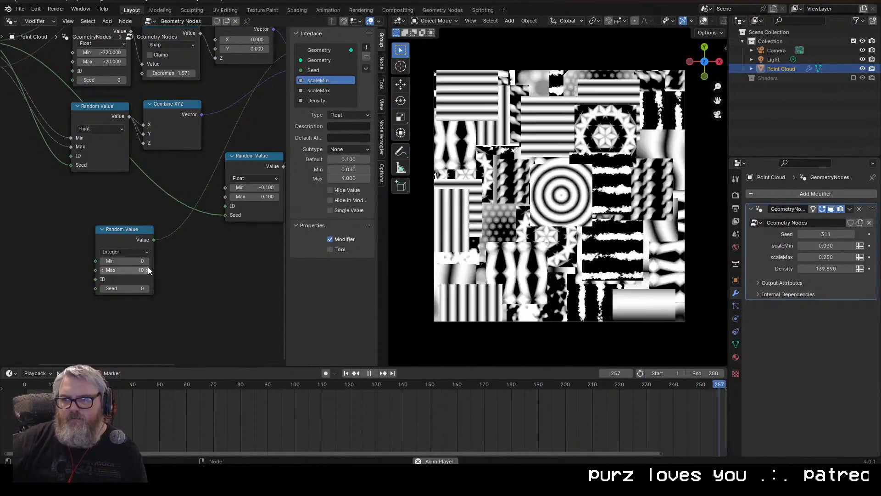
left_click(148, 268)
left_click(148, 268)
left_click(148, 268)
Reposition the Integer Random Value node and the Instance on Points node in the node tree.
middle_click_drag(179, 256, 142, 326)
left_click_drag(98, 310, 100, 286)
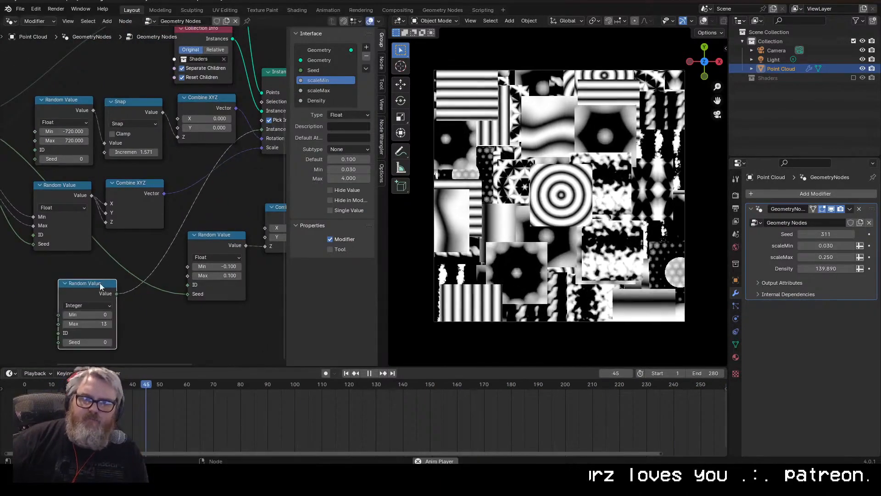
middle_click_drag(233, 287, 192, 297)
left_click_drag(249, 86, 246, 95)
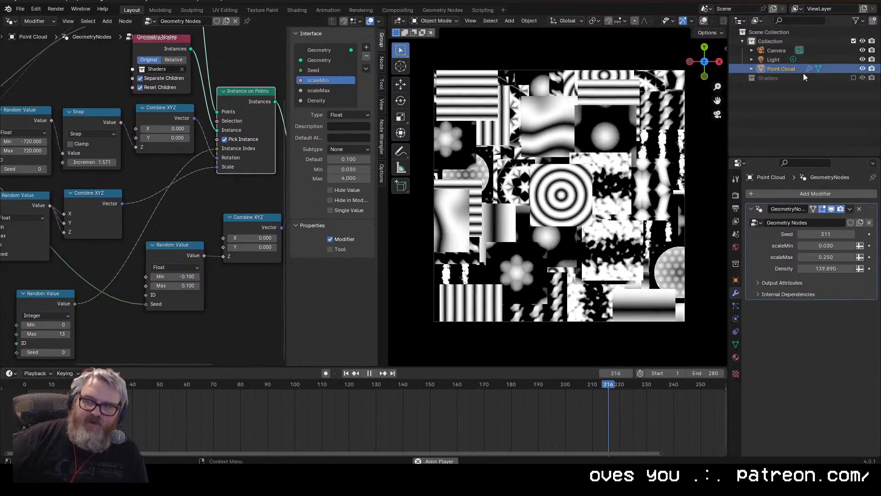
Enable the Shaders collection in the view layer and expand it to list its numbered planes.
left_click(806, 76)
left_click(852, 79)
scroll(850, 79, "down", 3)
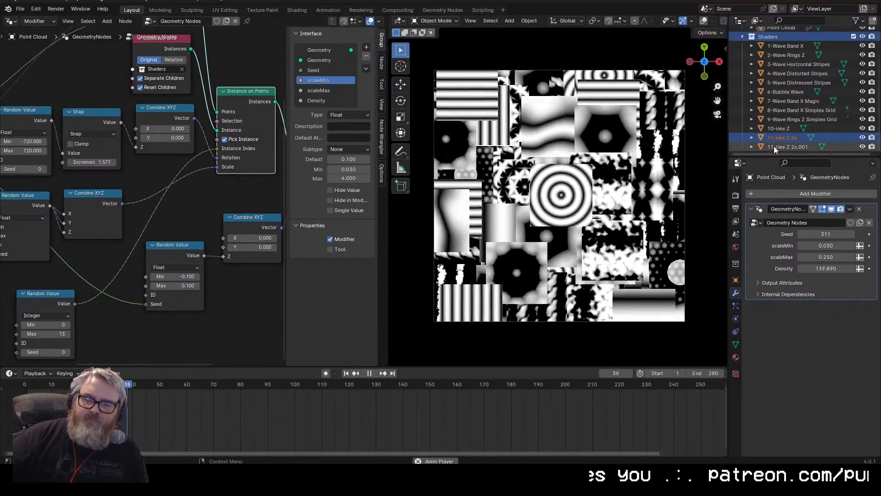
Move the Integer Random Value node beside Instance on Points and set both its Min and Max to 6.
left_click_drag(45, 294, 163, 171)
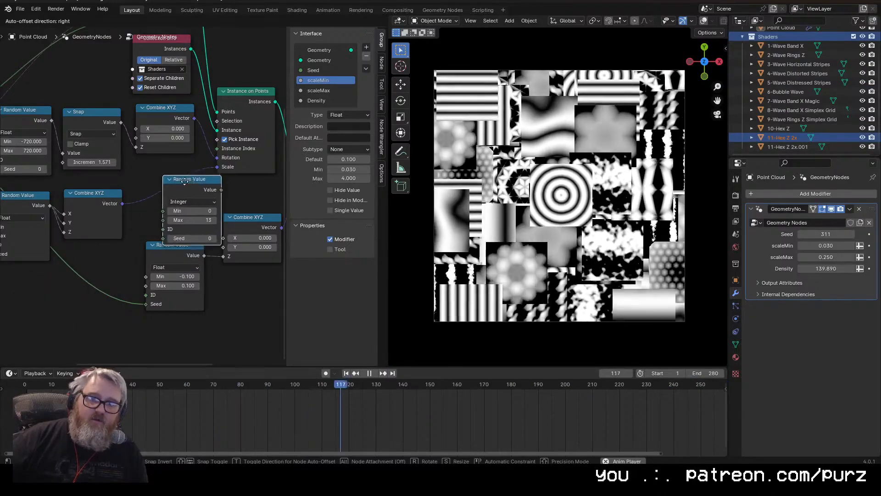
left_click(187, 200)
left_click(188, 200)
left_click(187, 201)
left_click(187, 201)
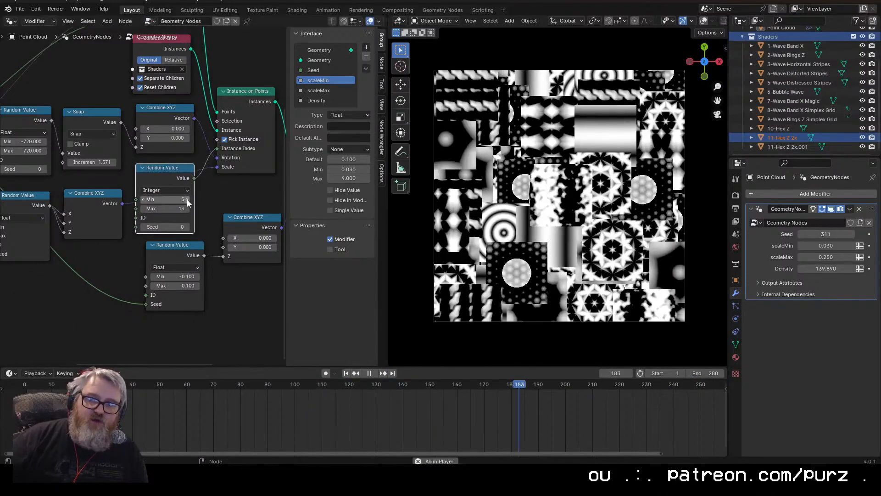
left_click(188, 201)
left_click(187, 201)
left_click_drag(187, 208, 158, 209)
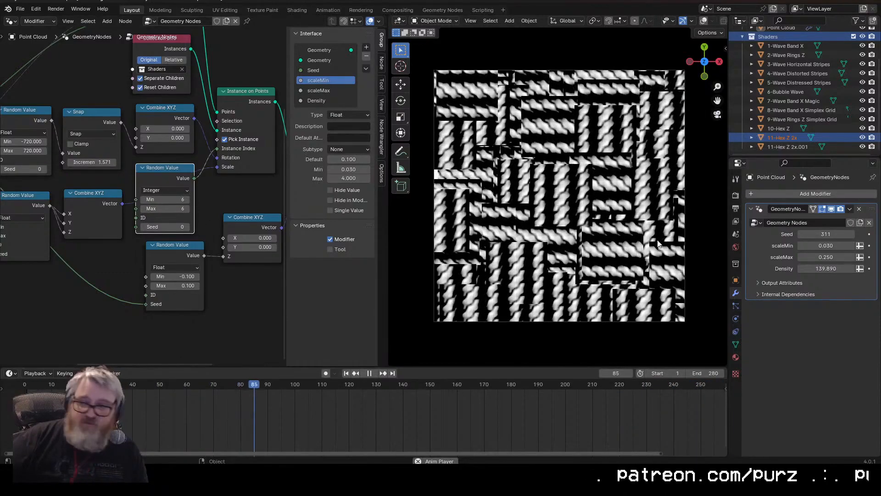
Raise both the Min and the Max of the Integer Random Value node to 8.
left_click(187, 199)
left_click(188, 199)
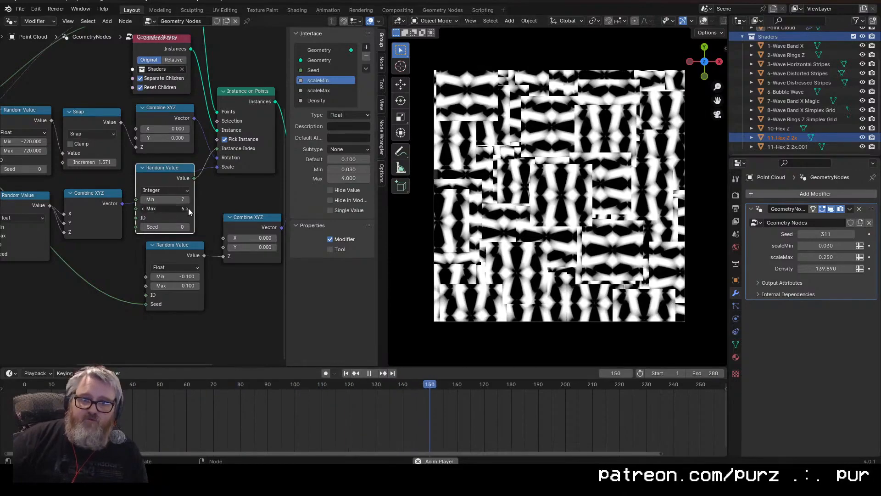
left_click(187, 208)
left_click(186, 209)
Set the Min of the Integer Random Value node to 4.
left_click(143, 199)
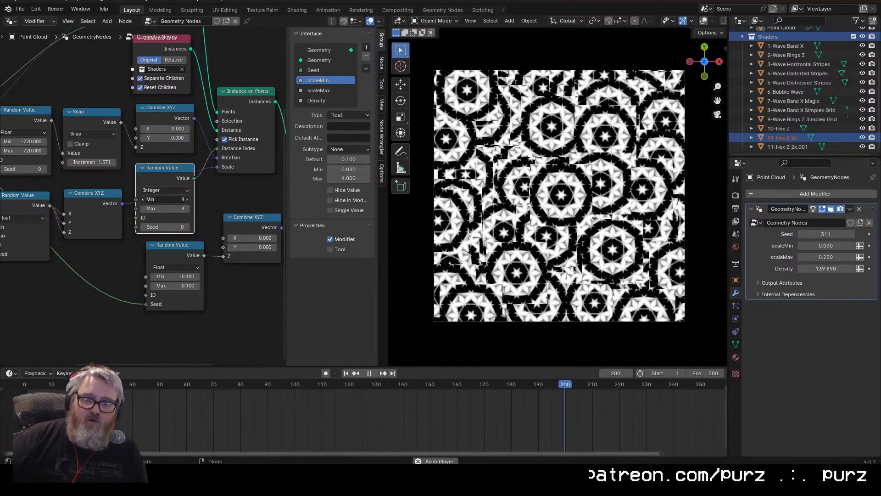
left_click(142, 199)
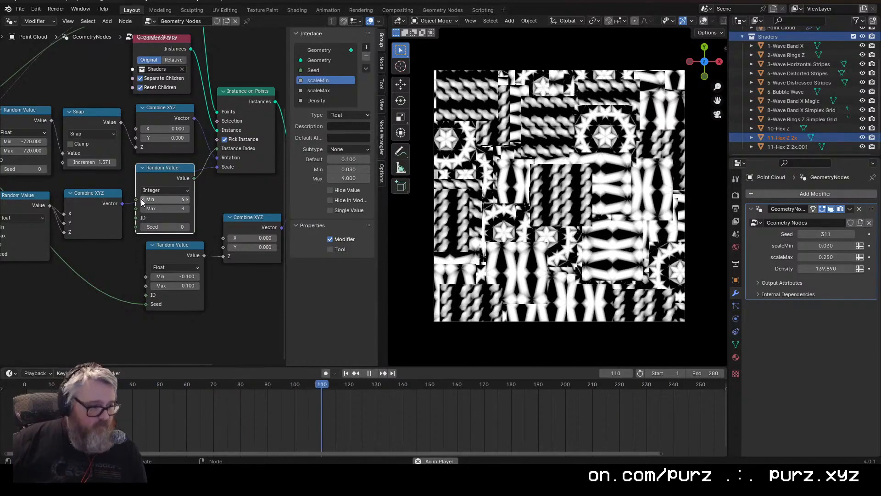
left_click(141, 201)
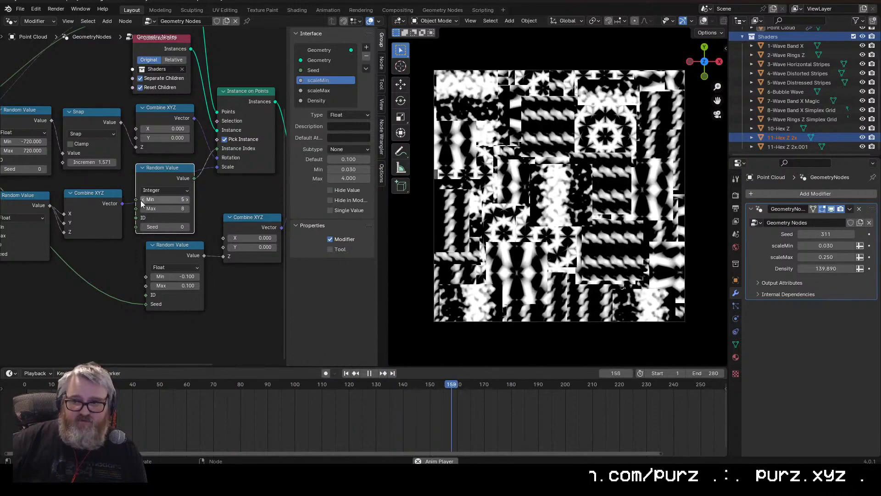
left_click(142, 201)
left_click(142, 201)
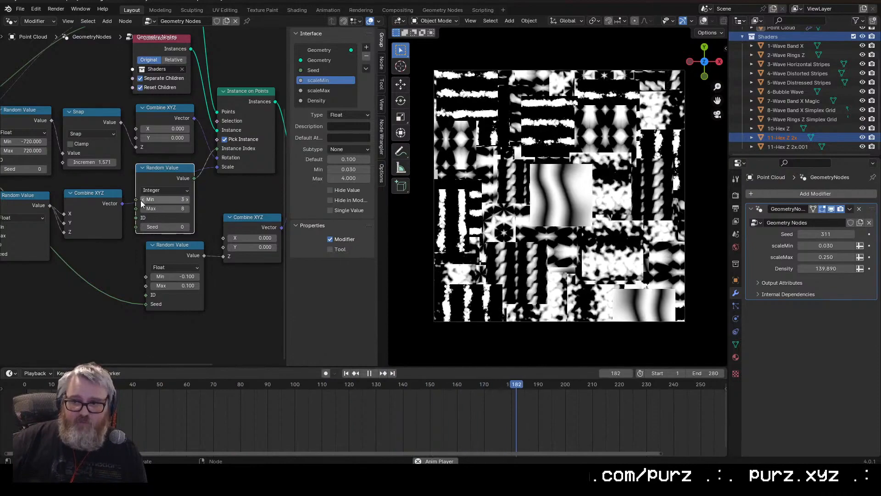
left_click(186, 200)
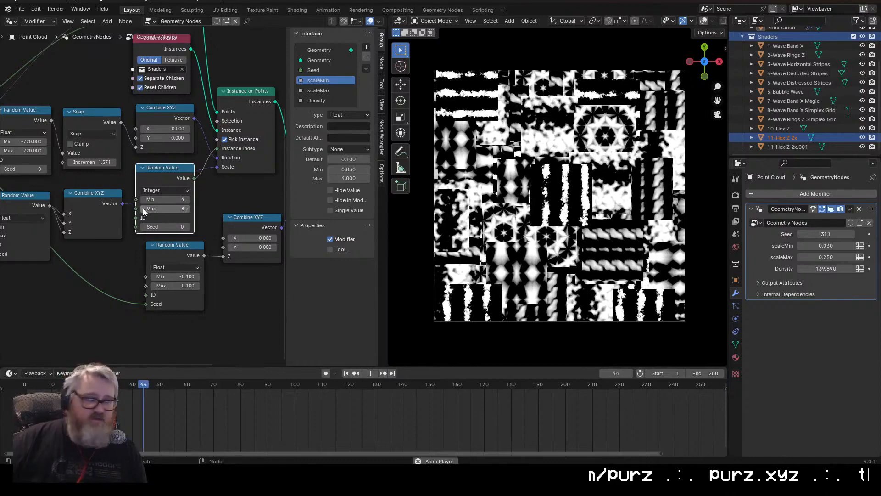
Set the Min of the Integer Random Value node to 0 and its Max to 12.
left_click(170, 199)
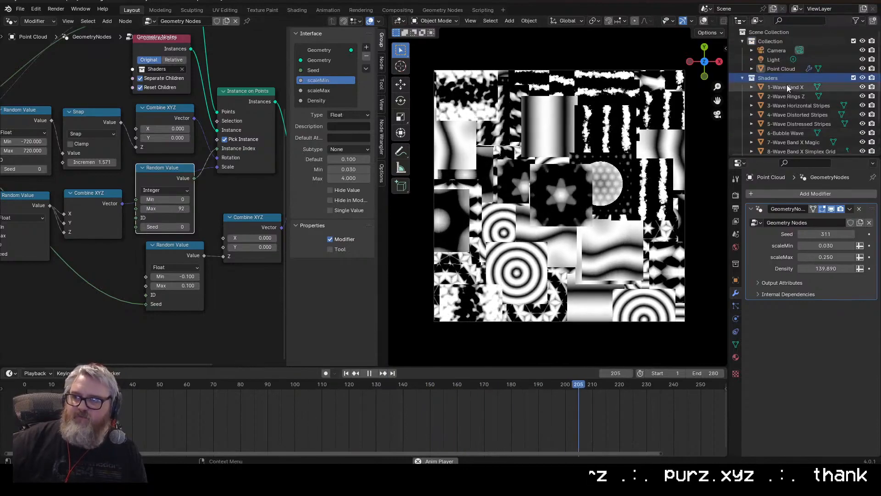
scroll(785, 101, "down", 4)
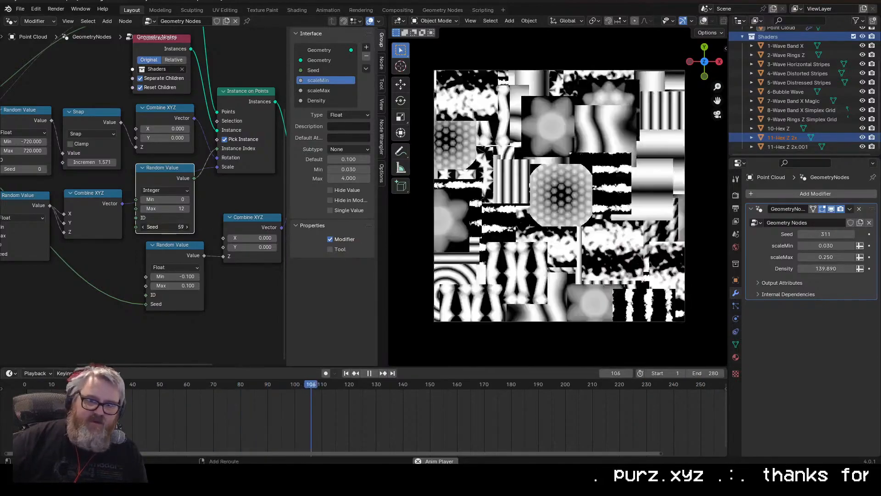
Connect the Group Input's Seed to the Integer Random Value node's Seed and set the modifier's Seed to 430.
middle_click_drag(99, 271, 219, 294)
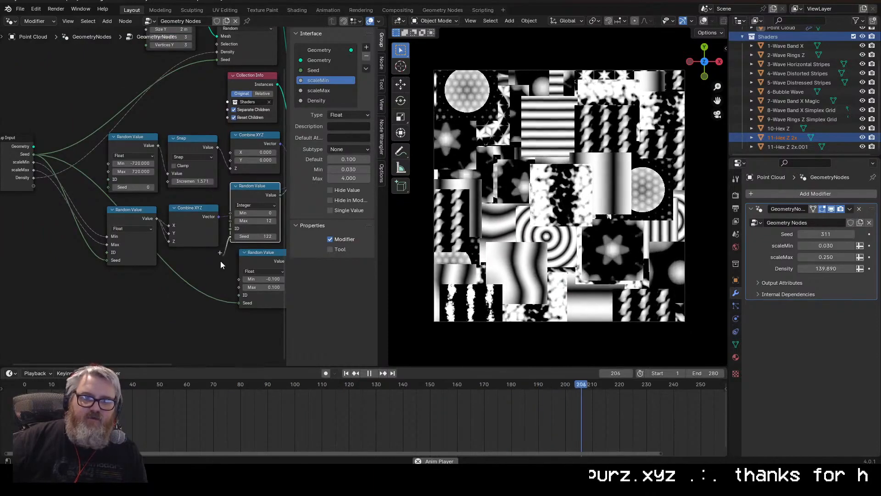
left_click_drag(37, 156, 36, 156)
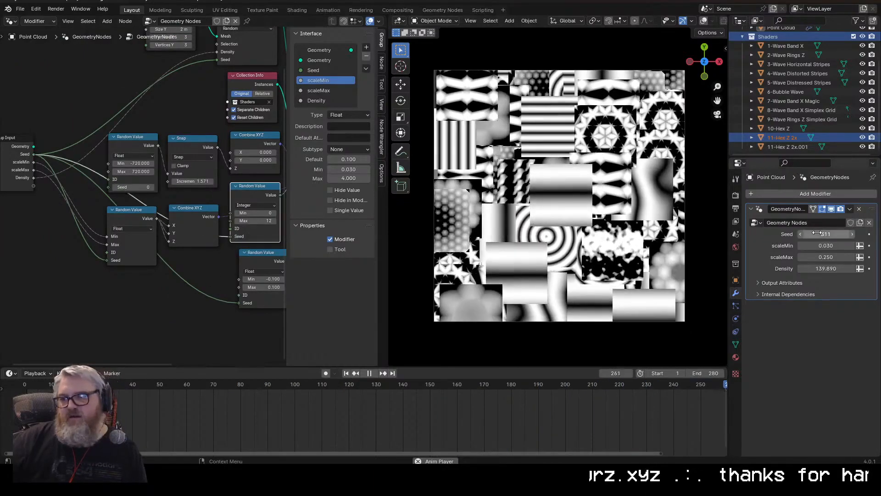
left_click_drag(819, 233, 853, 233)
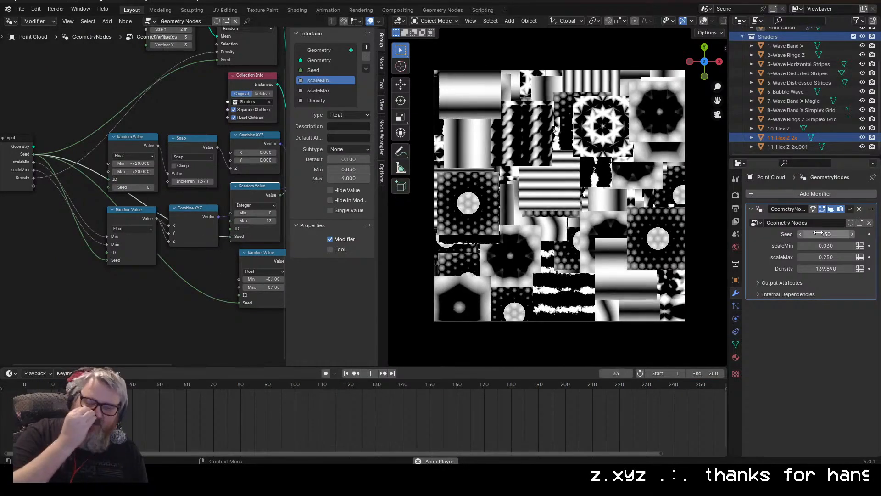
Separate the overlapping nodes so the Integer Random Value node sits directly beneath the rotation Combine XYZ, clear of the scale nodes.
middle_click_drag(211, 288, 106, 295)
left_click_drag(159, 260, 148, 265)
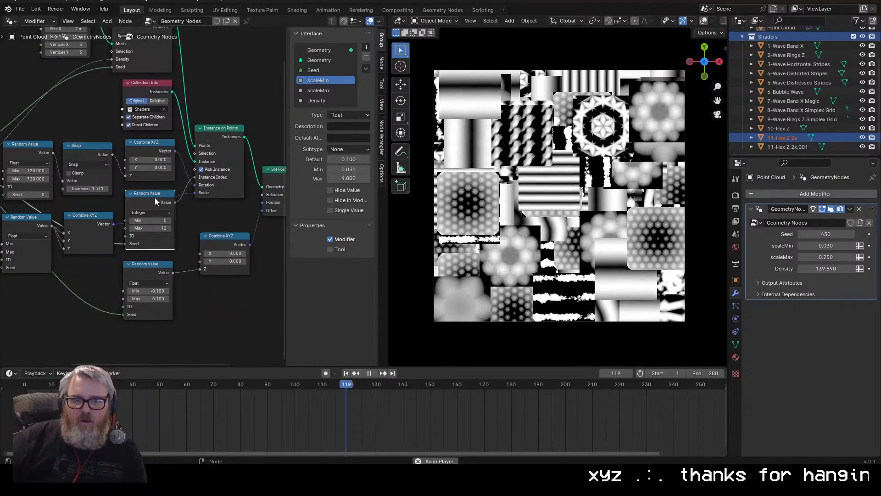
left_click_drag(155, 197, 157, 198)
scroll(156, 198, "down", 2)
middle_click_drag(156, 197, 197, 248)
left_click_drag(50, 40, 222, 252)
left_click_drag(188, 243, 188, 200)
left_click(187, 200)
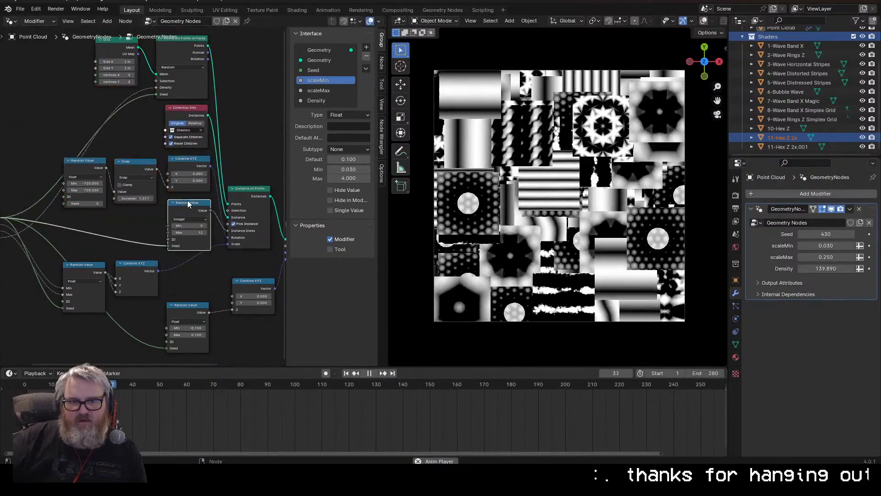
Line up the scale Random Value and Combine XYZ below the Integer Random Value node, with the offset Random Value beneath them.
middle_click_drag(202, 358, 190, 267)
left_click_drag(177, 216, 181, 253)
left_click_drag(75, 177, 122, 183)
left_click_drag(180, 254, 118, 232)
left_click_drag(237, 227, 227, 177)
left_click_drag(124, 236, 182, 223)
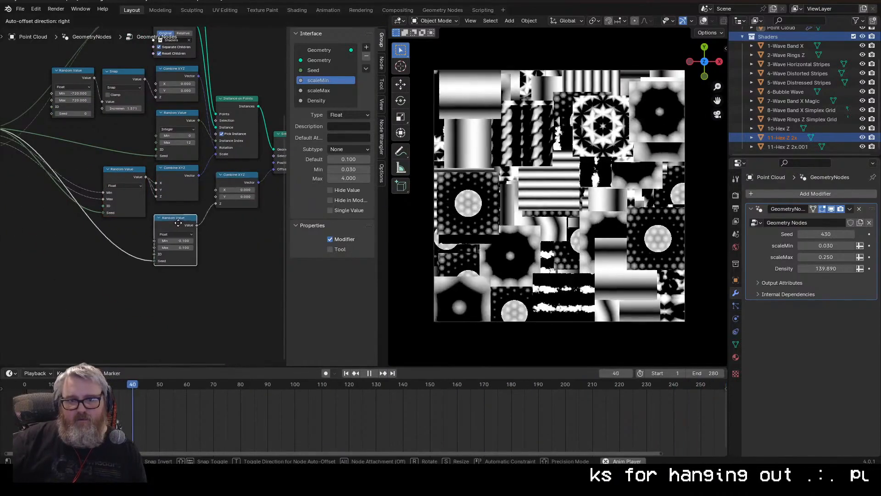
Reposition the Group Input and the rotation Random Value closer to the tree and maximize the node editor.
left_click(225, 266)
middle_click_drag(227, 267, 213, 342)
scroll(80, 260, "down", 3)
middle_click_drag(78, 259, 120, 270)
left_click_drag(38, 215, 84, 241)
left_click_drag(110, 169, 89, 156)
left_click_drag(70, 232, 78, 211)
key("ctrl+space")
scroll(275, 317, "up", 3)
middle_click_drag(275, 316, 220, 331)
scroll(217, 330, "down", 1)
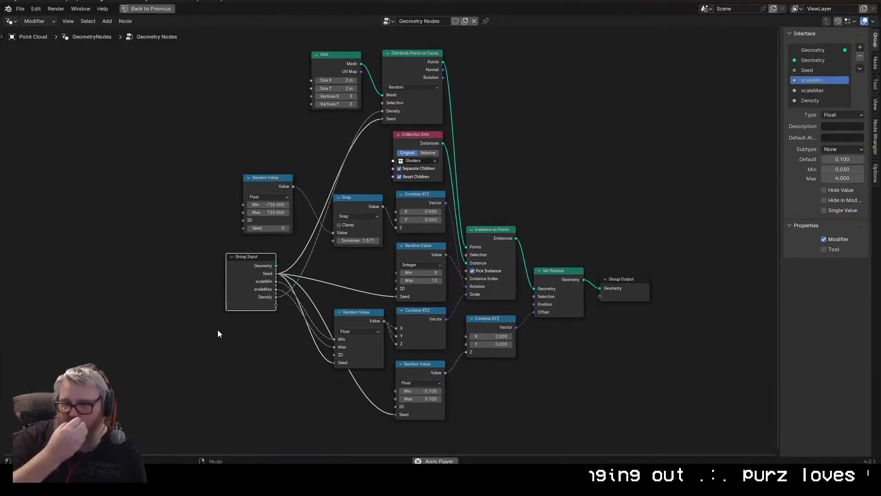
Tidy the node tree by raising Instance on Points and its output nodes and aligning the Snap, scale and offset Random Value nodes.
left_click_drag(496, 225, 499, 179)
left_click_drag(512, 314, 515, 313)
left_click_drag(498, 186, 507, 189)
left_click_drag(461, 406, 389, 82)
left_click_drag(429, 365, 437, 367)
left_click_drag(360, 200, 369, 215)
left_click_drag(364, 326, 376, 335)
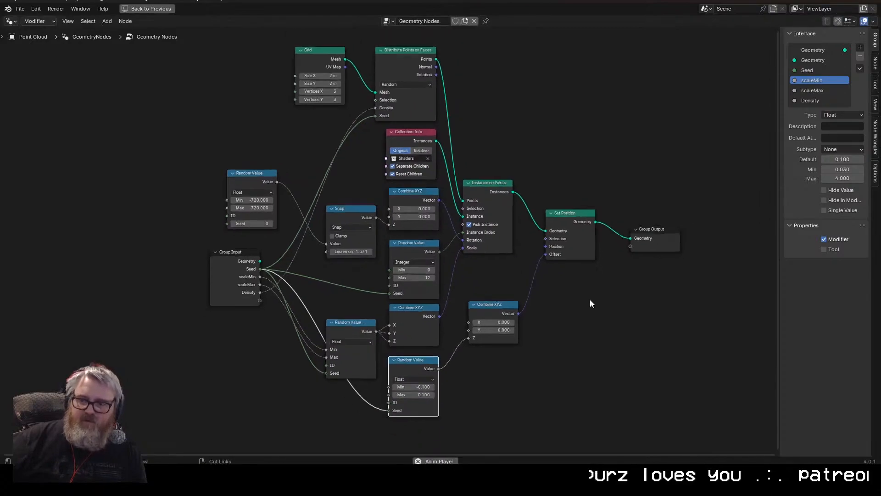
Restore the multi-editor layout, hide the node editor's sidebar and frame the whole node tree.
key("ctrl+space")
key("n")
left_click(331, 280)
middle_click_drag(332, 280, 288, 298)
scroll(279, 296, "down", 1)
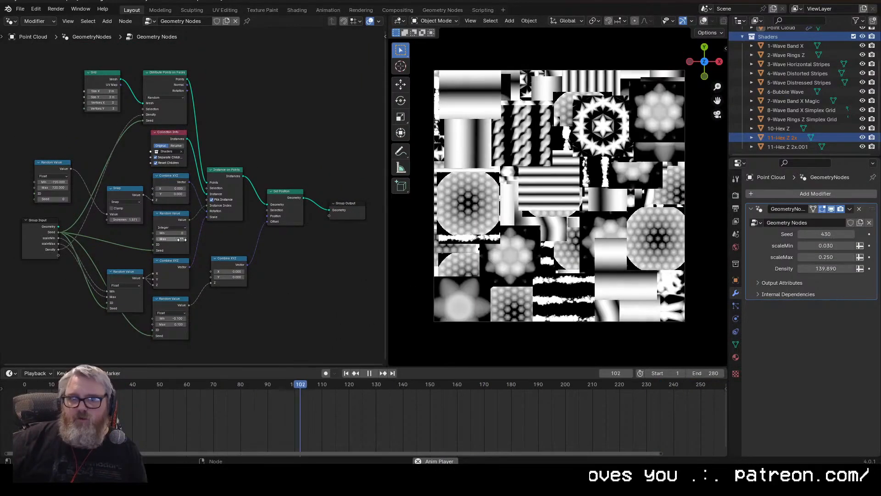
Set the Max of the Integer Random Value node to 0 and raise it one by one to bring the patterns back, ending at 12.
double_click(181, 239)
type("0")
key("Return")
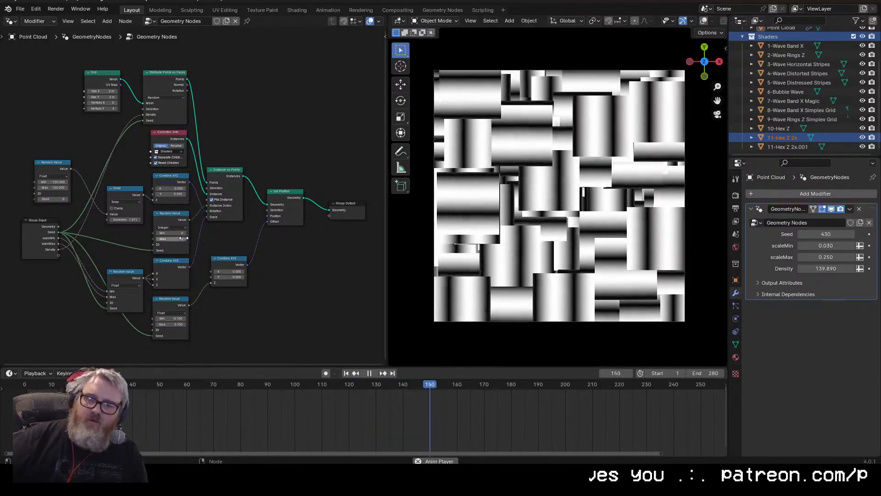
left_click(186, 239)
left_click(186, 240)
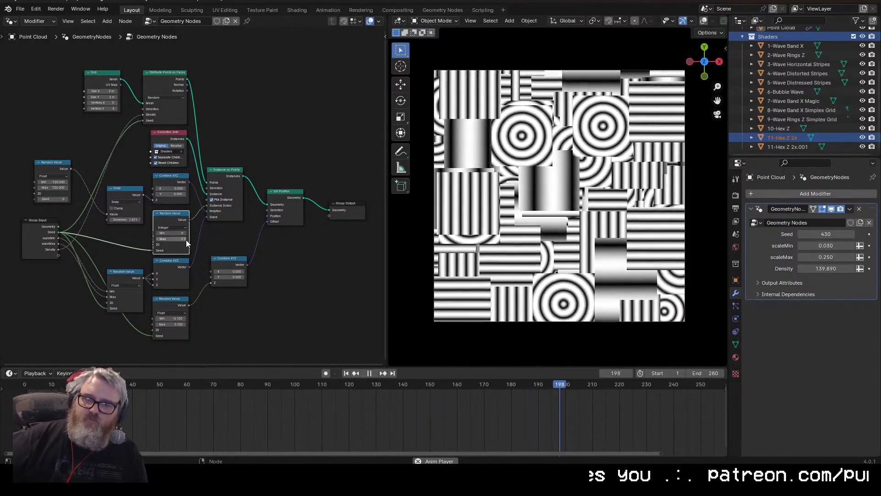
left_click(186, 239)
left_click(186, 239)
left_click(186, 240)
left_click(186, 239)
left_click(186, 240)
left_click(185, 239)
left_click(185, 239)
left_click(186, 239)
left_click(186, 240)
left_click(186, 240)
left_click(186, 240)
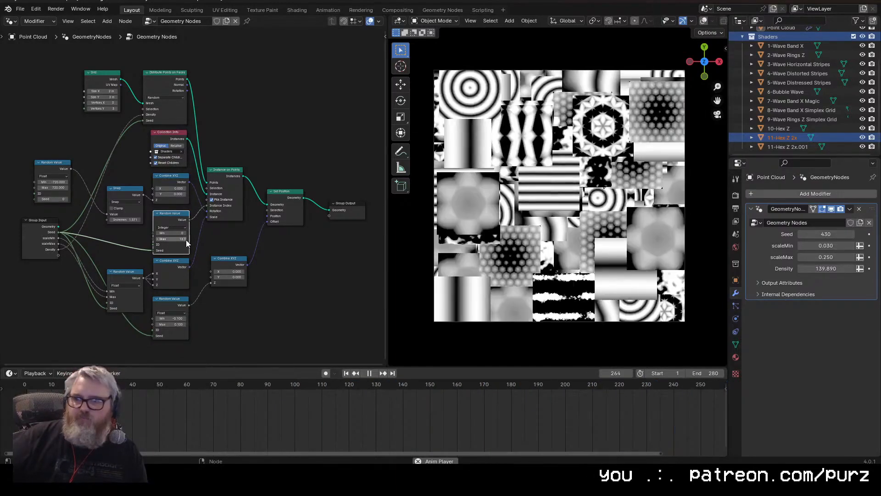
left_click(156, 238)
Set the modifier's Seed to 411 and its scaleMax to 0.030.
left_click(37, 249)
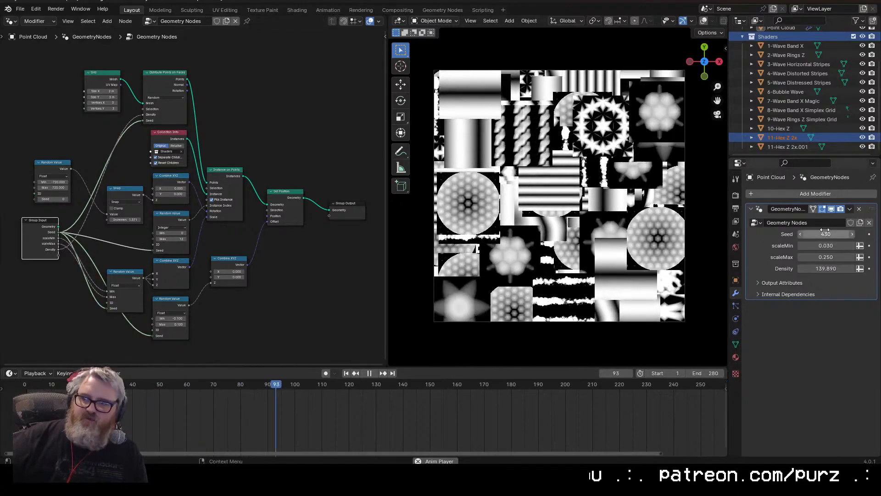
left_click_drag(825, 231, 828, 252)
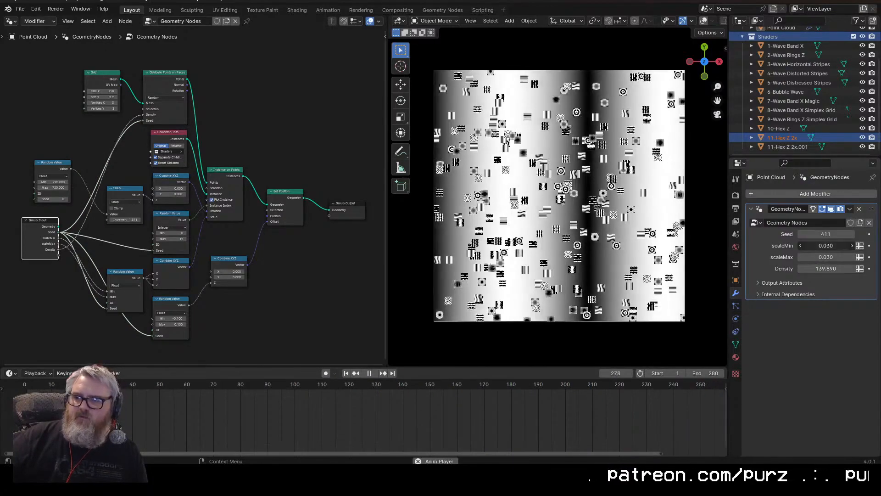
Exclude the Shaders collection from the view layer and set the modifier's scaleMax to 0.160 and Density to 129.700.
scroll(804, 108, "up", 3)
left_click(854, 77)
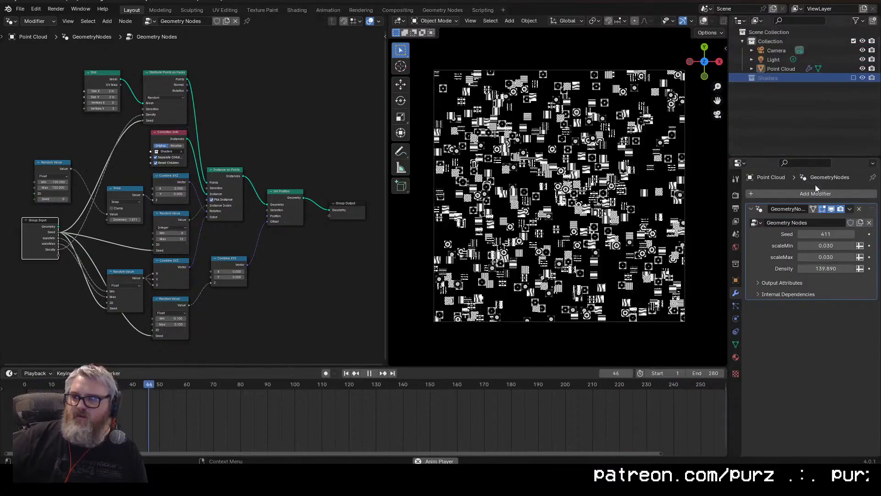
mouse_move(826, 257)
left_mouse_down()
mouse_move(863, 257)
mouse_move(821, 268)
left_mouse_up()
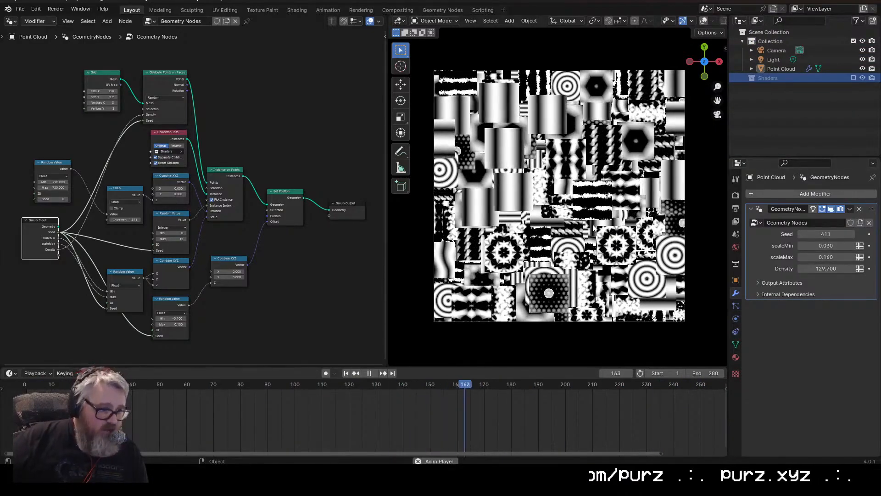
Show the 3D viewport full screen to examine the scattered shader patterns up close, and return to the normal layout.
scroll(551, 243, "up", 2)
key("ctrl+alt+space")
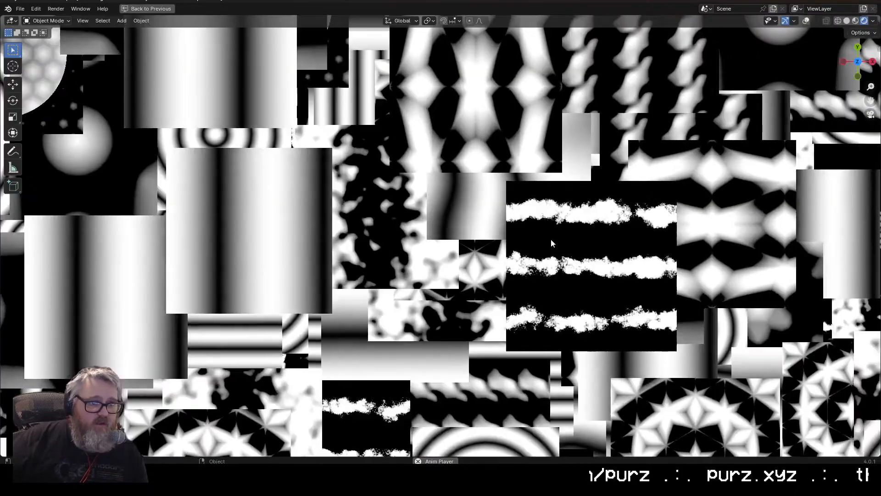
scroll(544, 244, "up", 2)
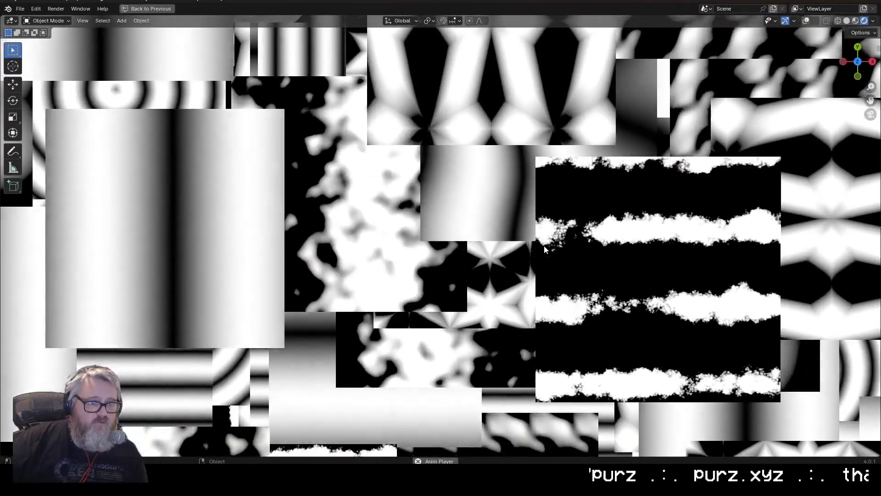
scroll(544, 257, "up", 2)
scroll(544, 260, "down", 3)
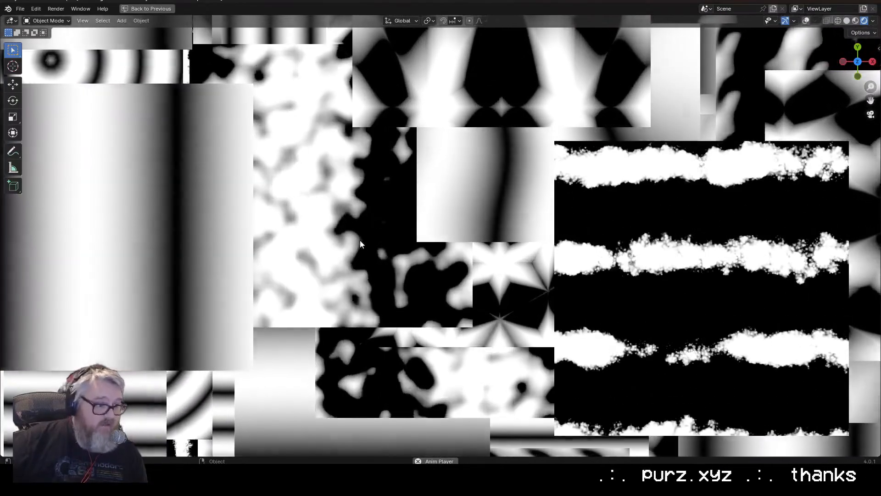
key("ctrl+space")
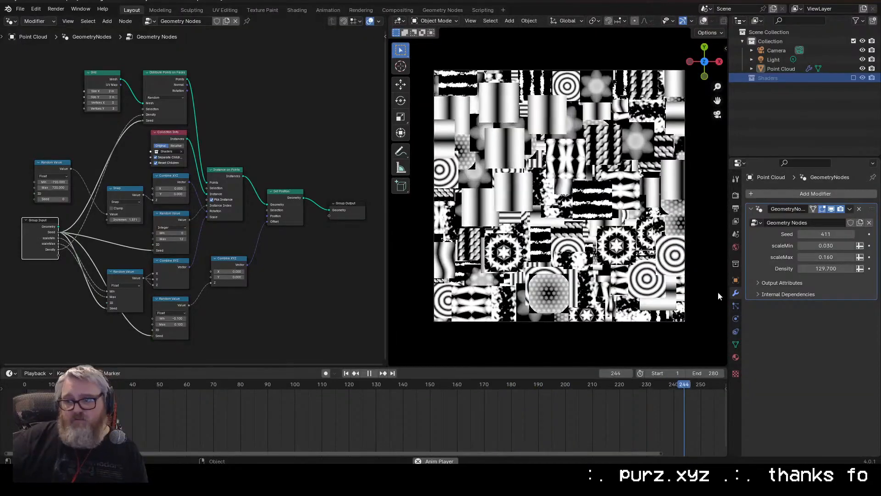
Try the camera's Orthographic Scale at 2.880 and 2.460 and return it to 2.000.
left_click(781, 50)
left_click(735, 319)
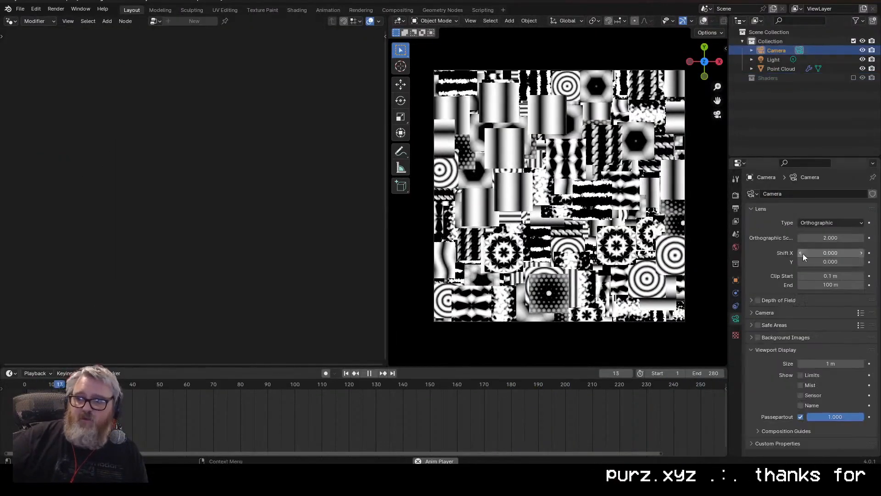
left_click_drag(819, 237, 766, 250)
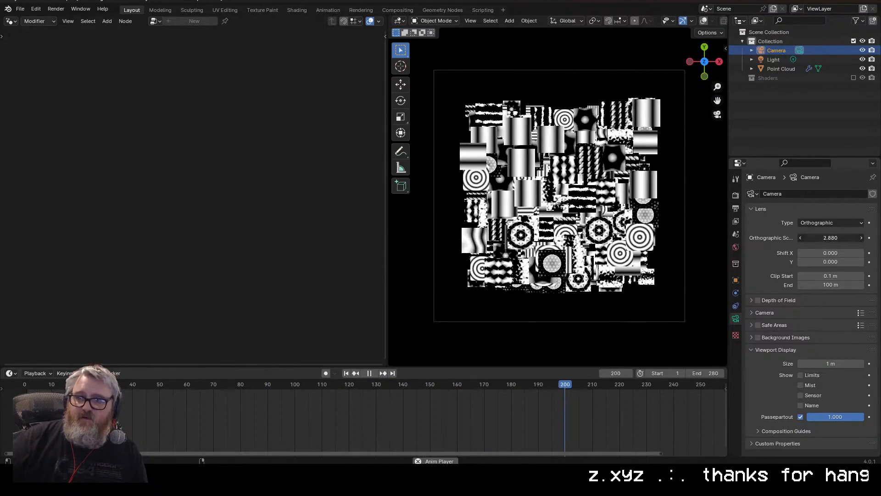
left_click_drag(831, 238, 811, 238)
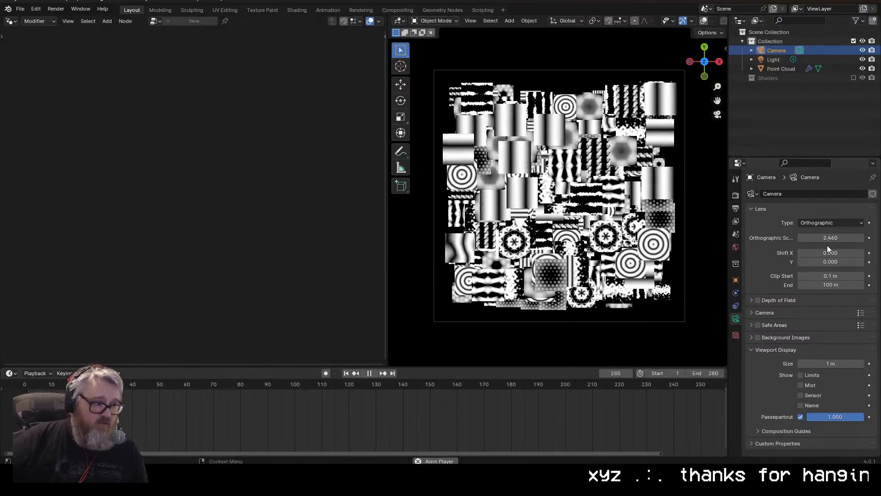
left_click_drag(831, 242, 732, 231)
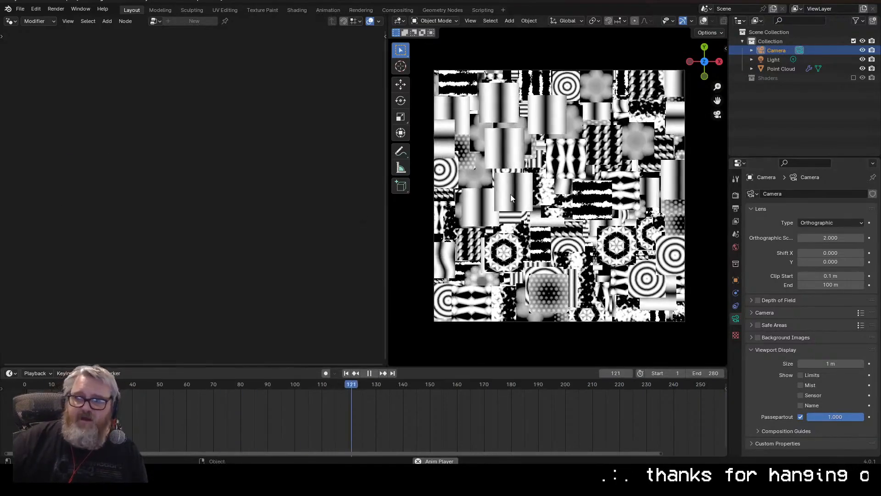
Select the Point Cloud object and review the Grid and Distribute Points on Faces nodes in its node tree.
left_click(510, 197)
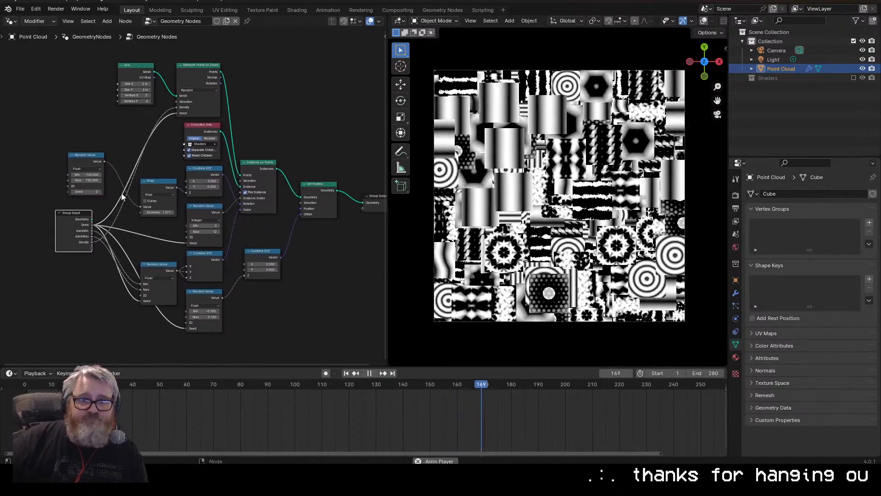
scroll(137, 179, "up", 2)
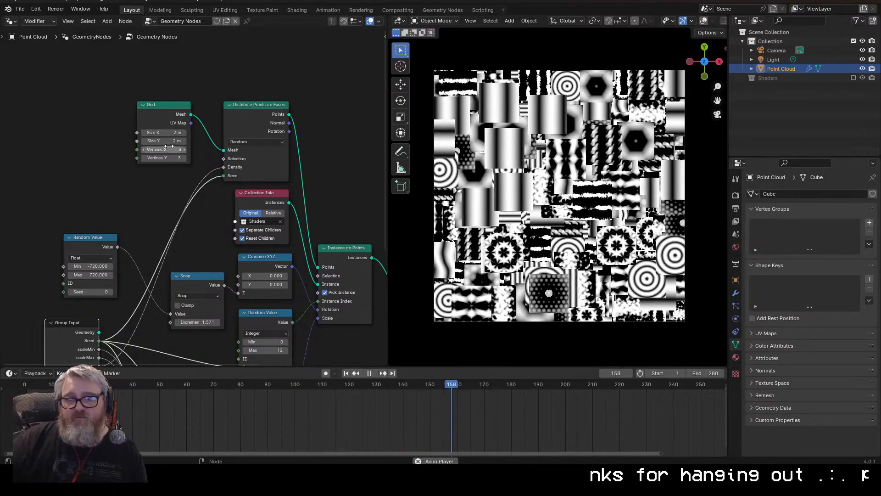
middle_click_drag(119, 246, 35, 154)
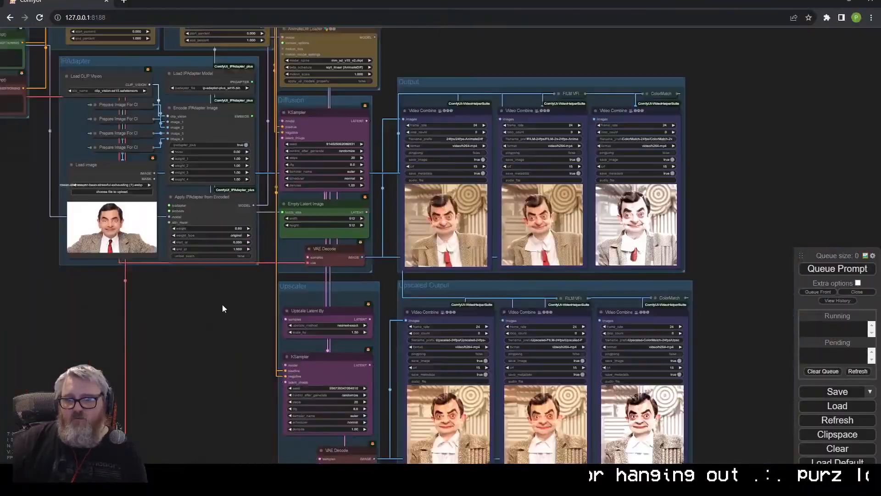
Examine the ControlNet, IPAdapter, AnimateDiff and output groups of the ComfyUI workflow.
left_click_drag(223, 305, 245, 290)
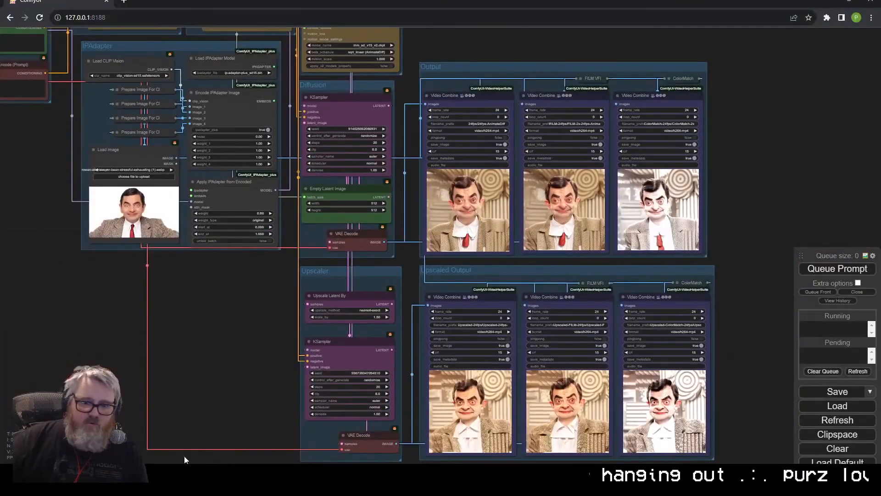
left_click_drag(229, 338, 299, 439)
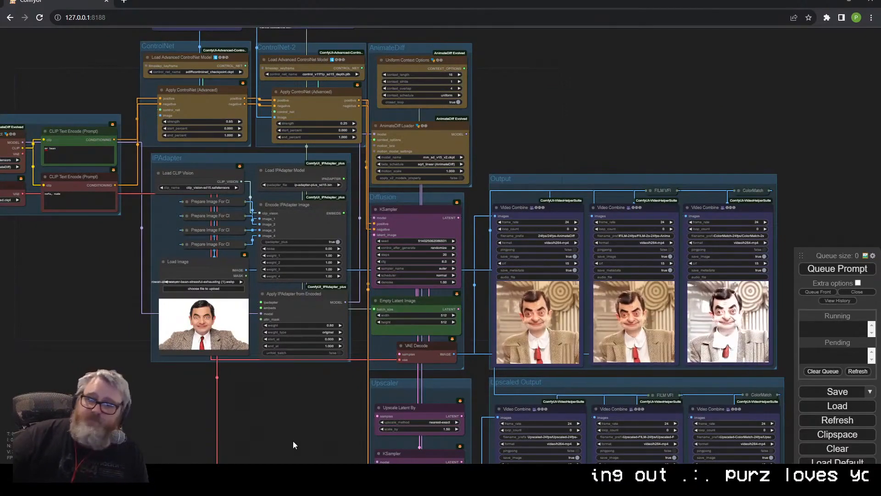
scroll(289, 406, "down", 3)
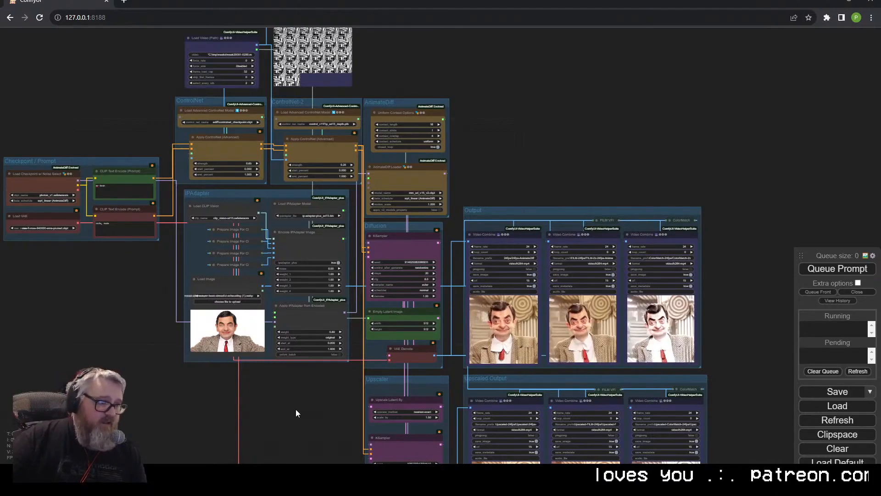
Enlarge a mask frame in the Preview Image node and step forward through the loaded mask frames.
scroll(459, 55, "up", 5)
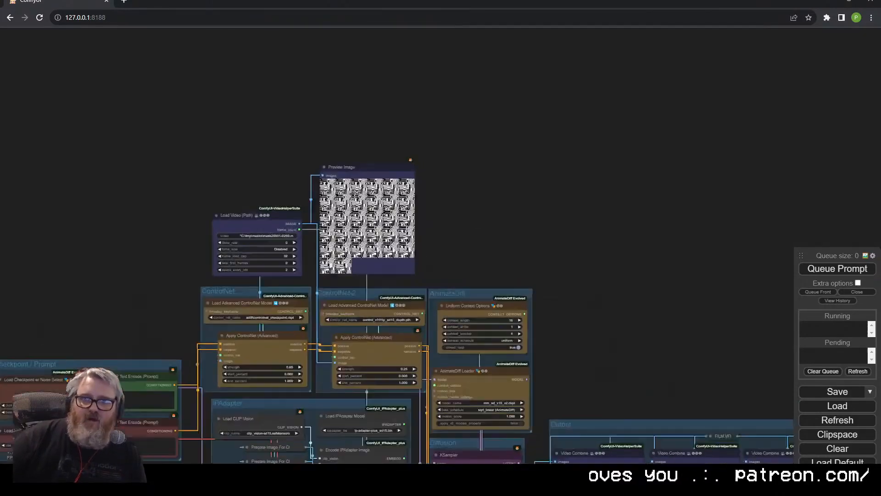
left_click(222, 165)
key("Right")
key("Right")
key("Right")
key("Right")
key("Right")
key("Right")
key("Right")
key("Right")
key("Right")
key("Right")
key("Right")
key("Right")
key("Right")
key("Right")
key("Right")
key("Right")
key("Right")
key("Right")
key("Right")
key("Right")
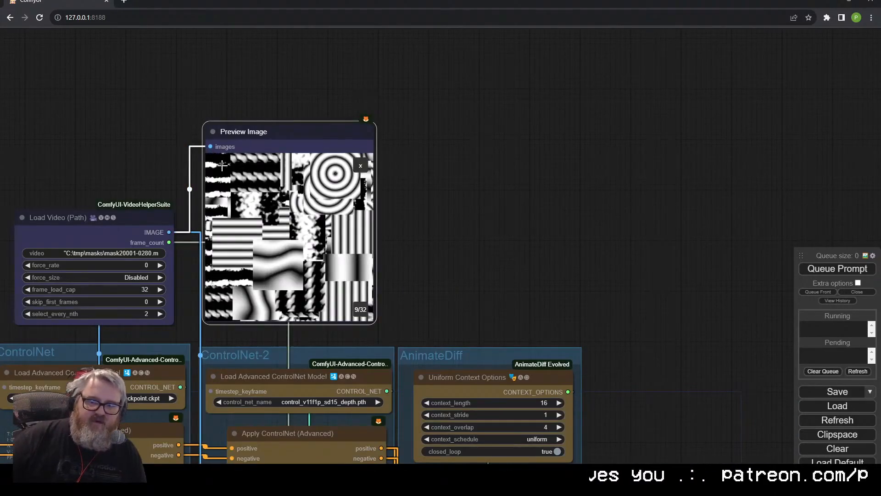
key("Right")
key("Right")
key("Right")
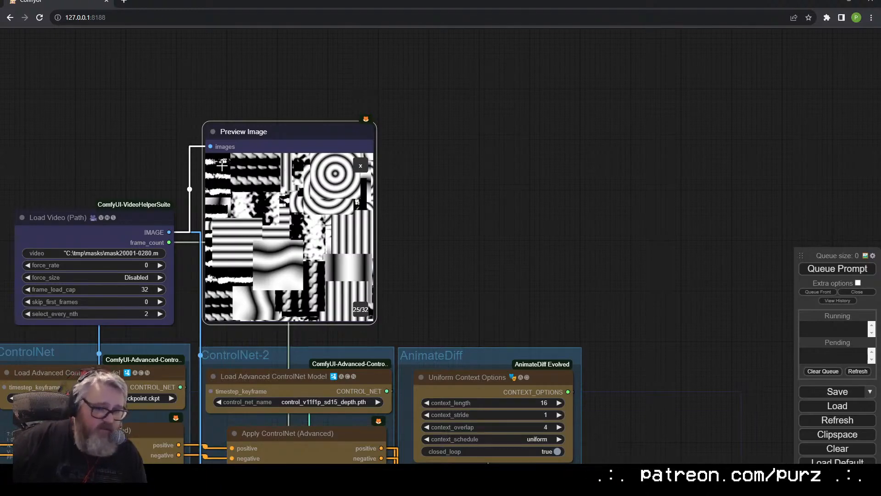
Inspect the generated videos in the Output and Upscaled Output groups of the workflow.
scroll(354, 240, "down", 6)
left_click_drag(385, 245, 487, 95)
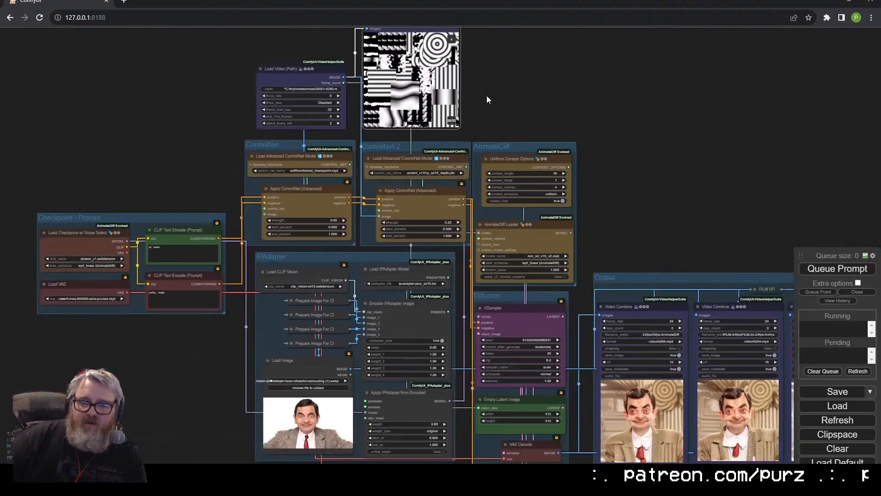
scroll(589, 148, "down", 2)
left_click_drag(666, 183, 567, 34)
scroll(680, 287, "up", 1)
left_click_drag(763, 255, 765, 207)
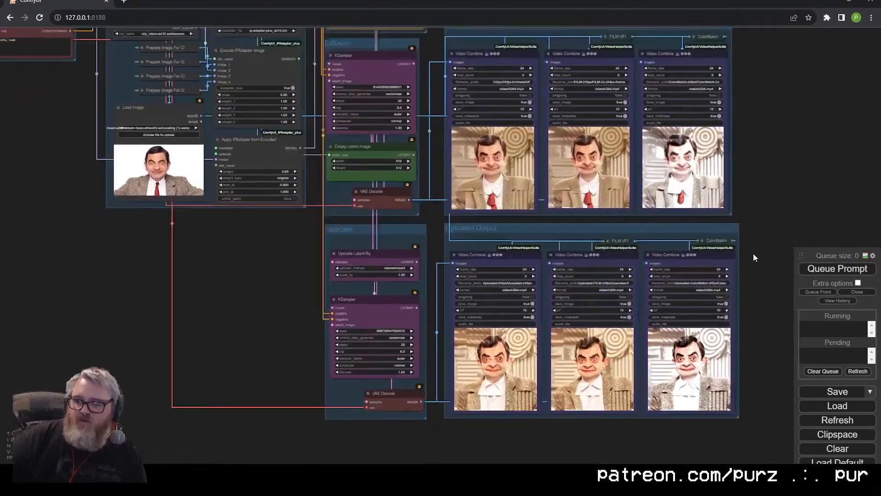
scroll(753, 254, "up", 9)
scroll(742, 288, "down", 4)
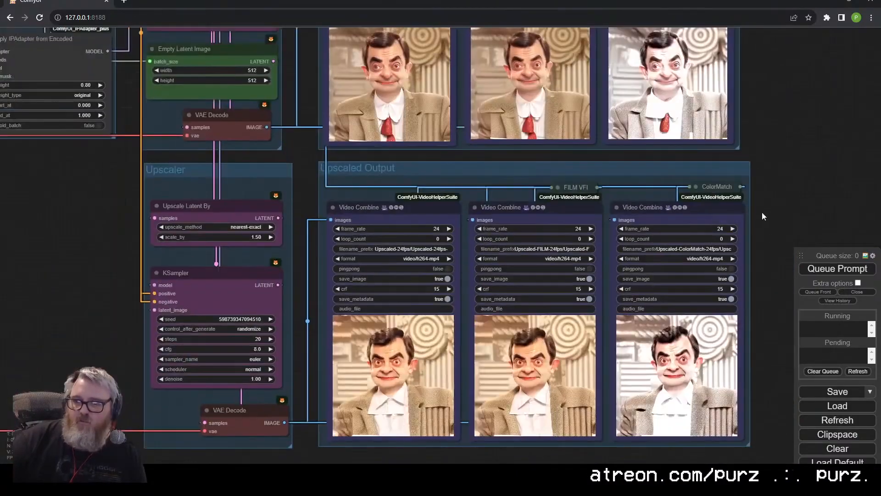